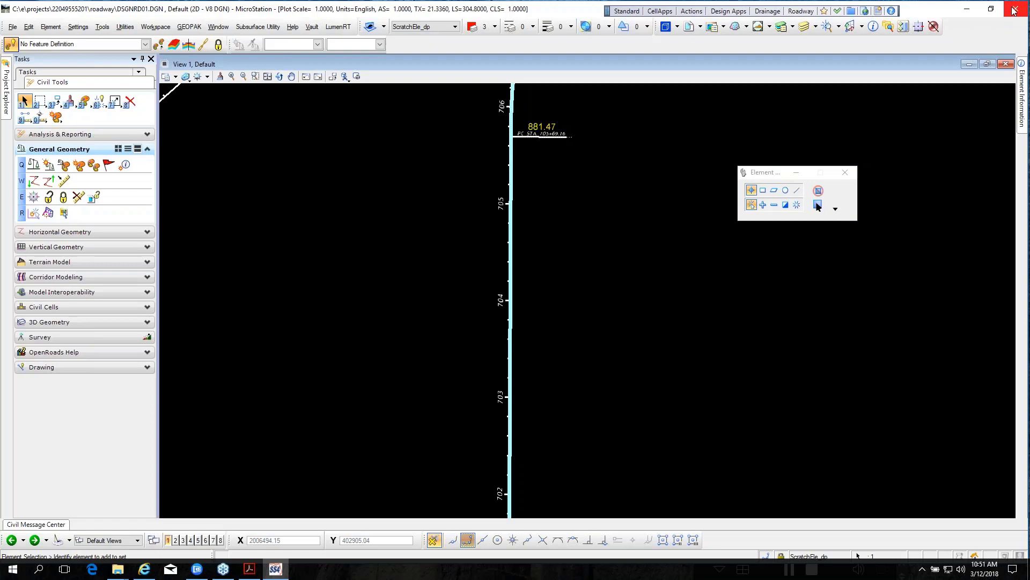
click(1014, 11)
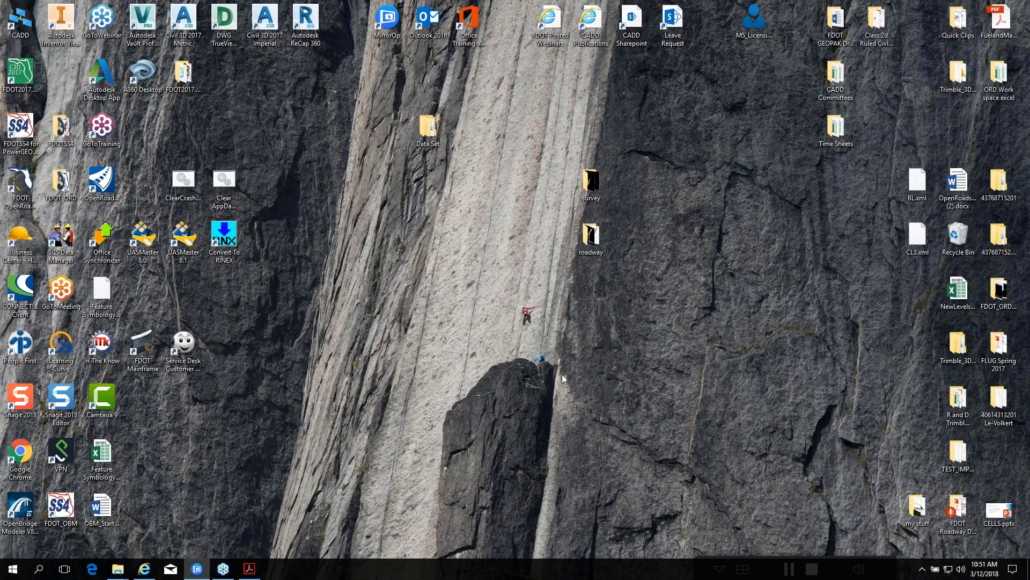
mouse_move(121, 574)
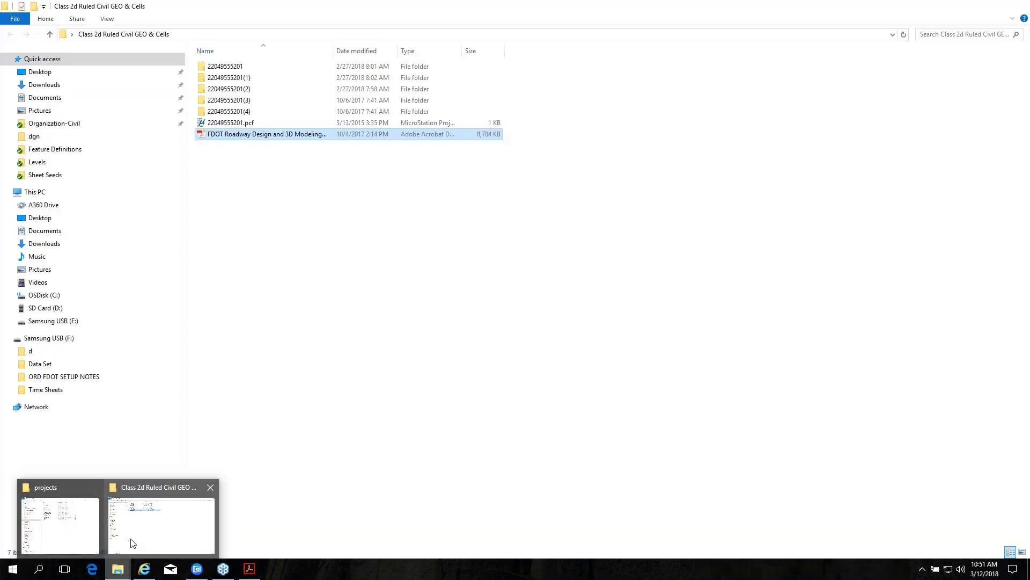
click(119, 544)
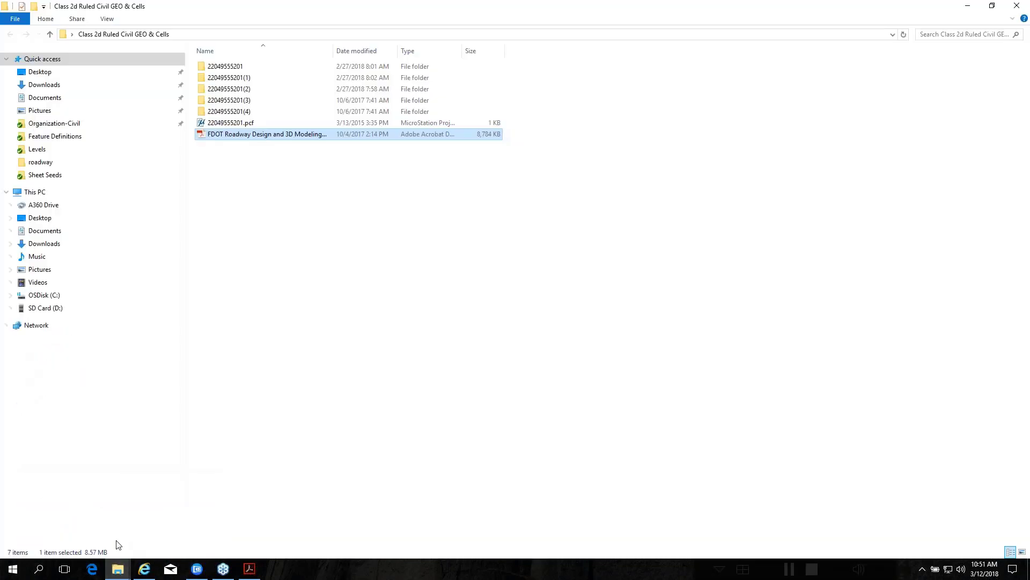
mouse_move(118, 569)
click(53, 518)
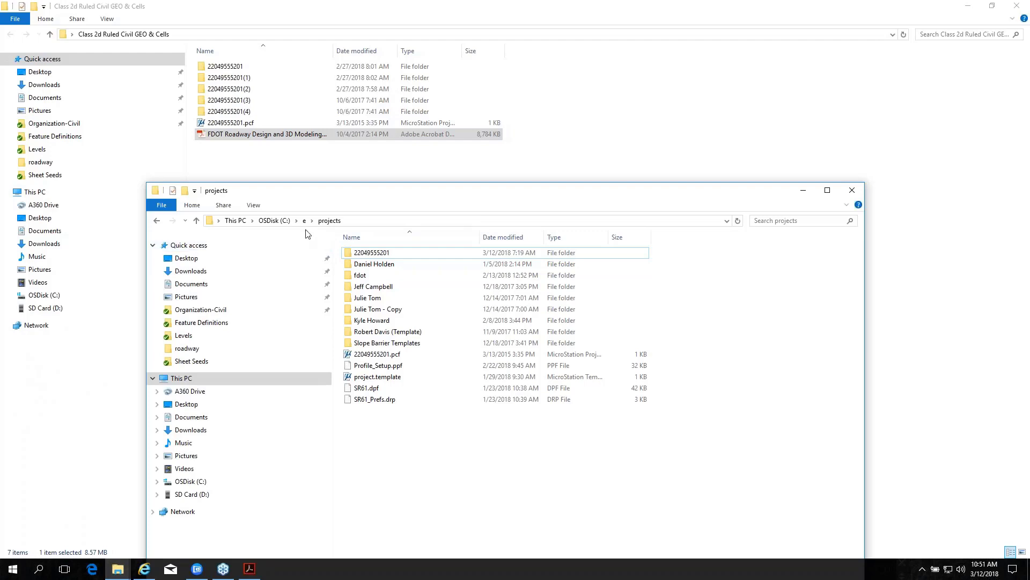
right_click(376, 256)
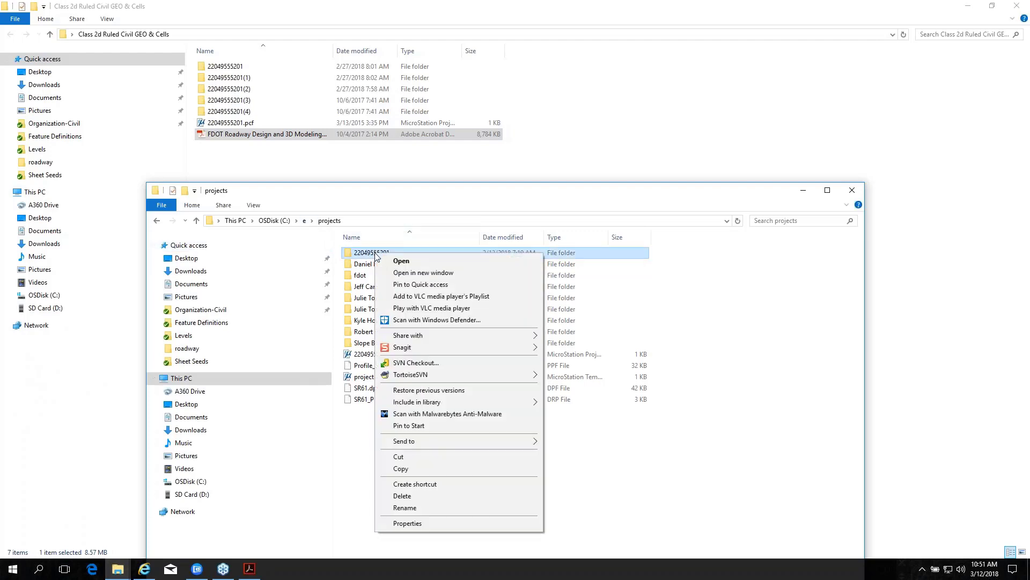
click(406, 497)
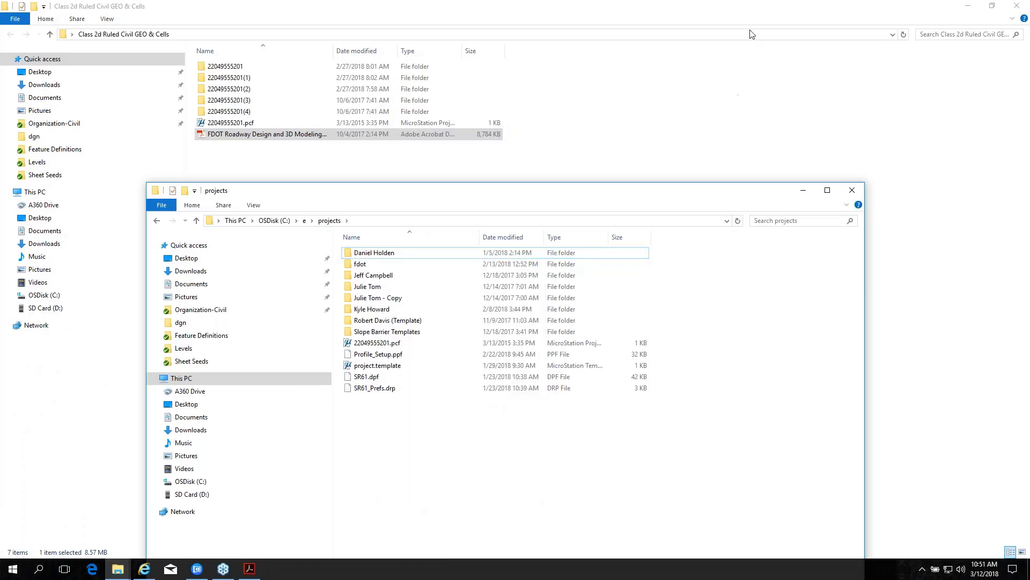
Step: Close the Class 2d Ruled Civil GEO & Cells folder window and move the projects window clear of the Data Set desktop folder
drag(949, 7, 818, 33)
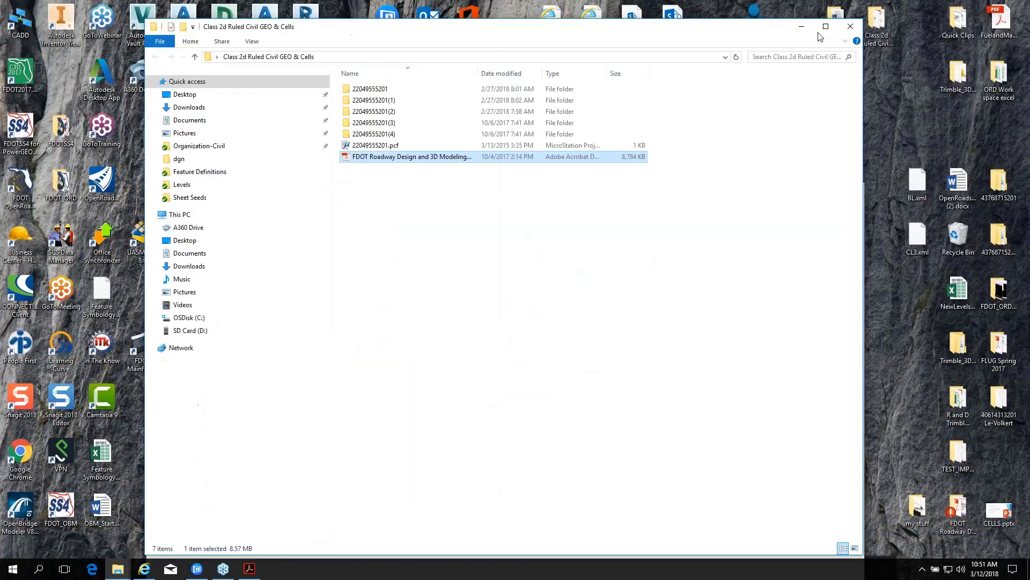
click(850, 26)
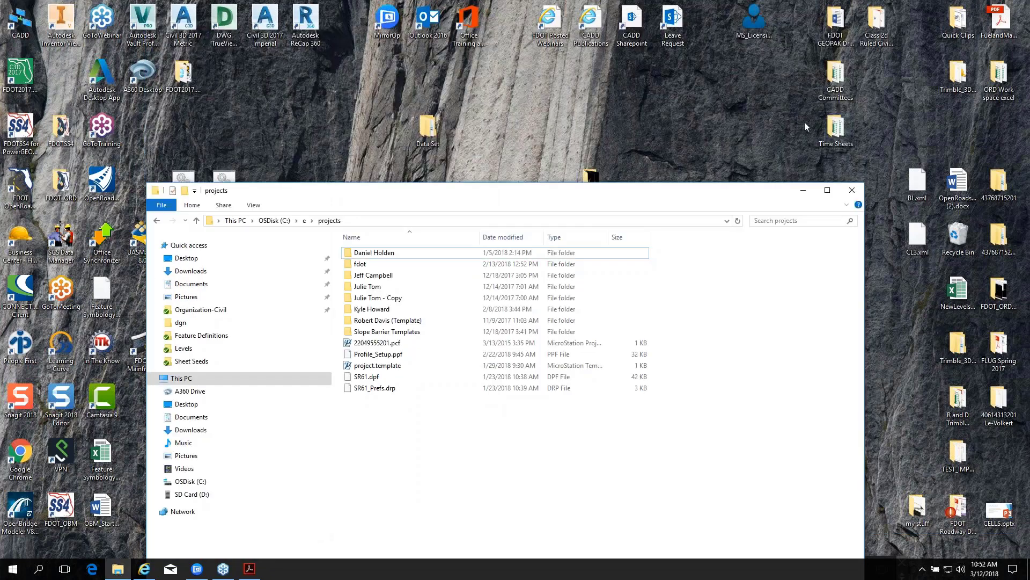
drag(771, 191, 763, 285)
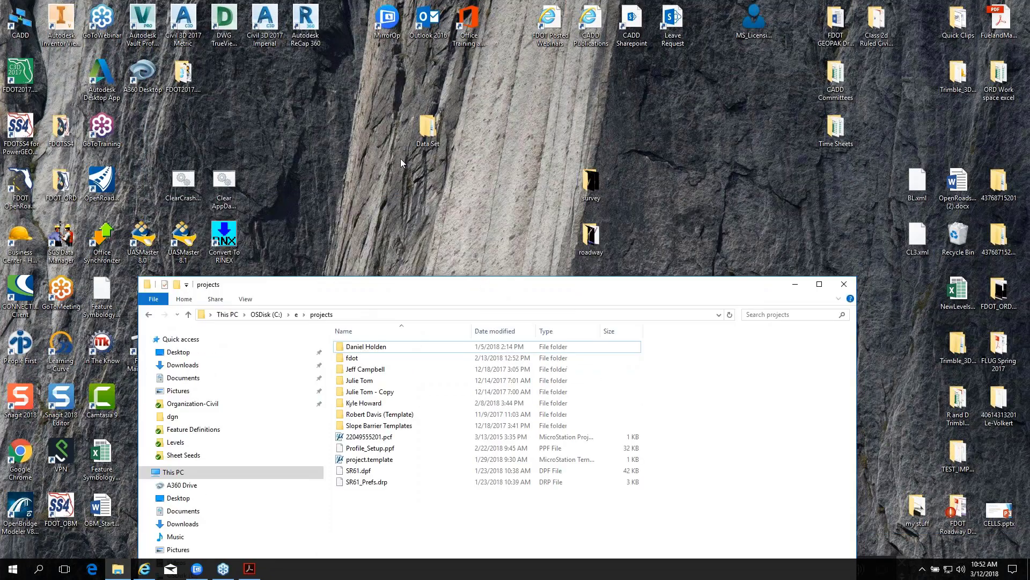
double_click(428, 129)
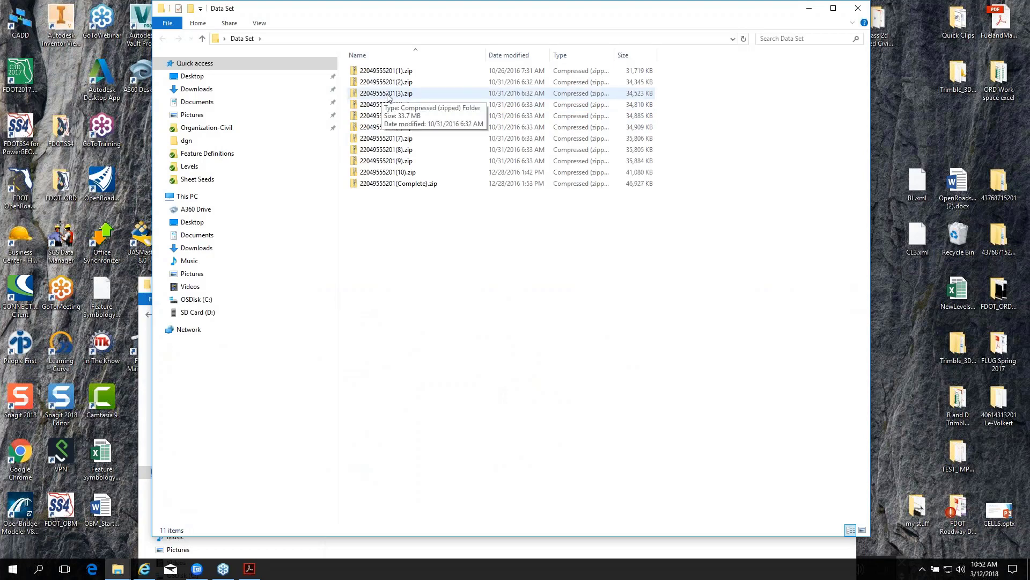
double_click(388, 94)
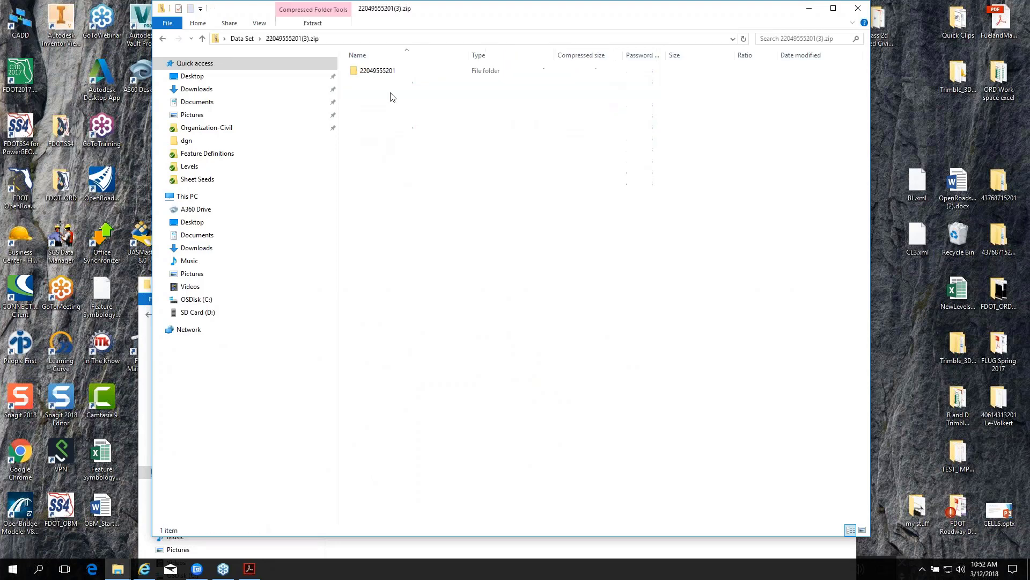
click(379, 75)
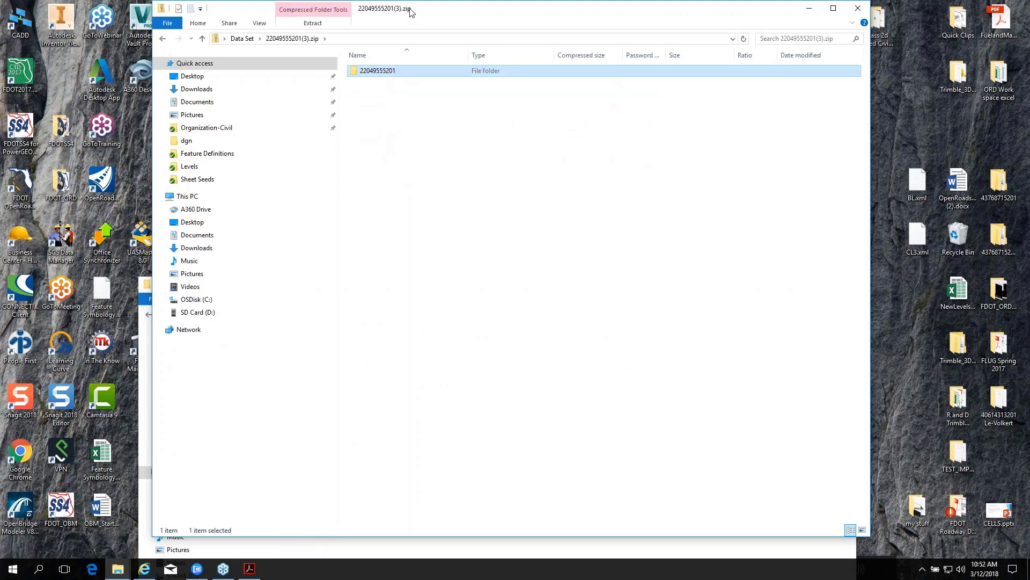
drag(410, 12, 804, 34)
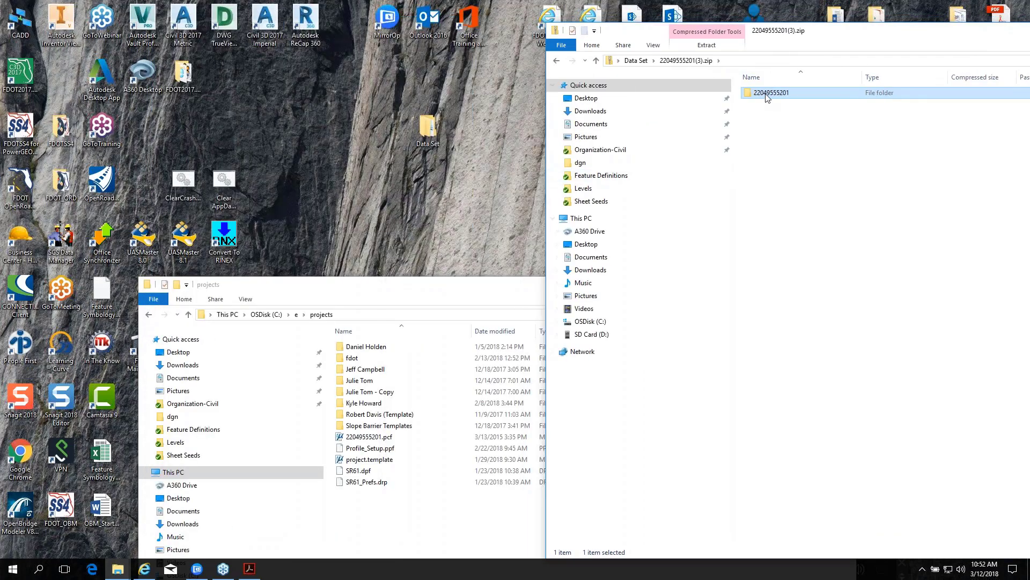
drag(766, 96, 400, 538)
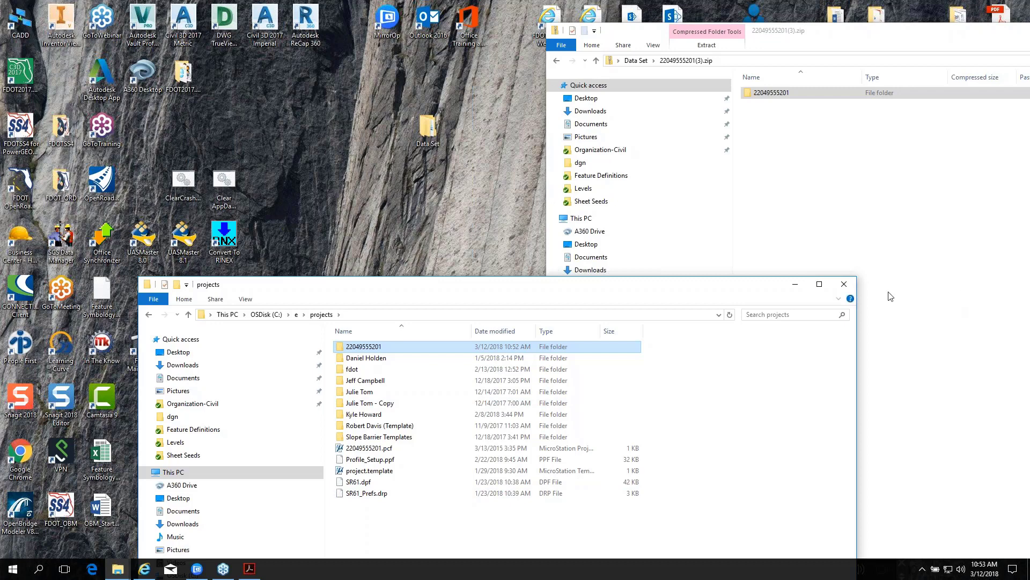
click(846, 286)
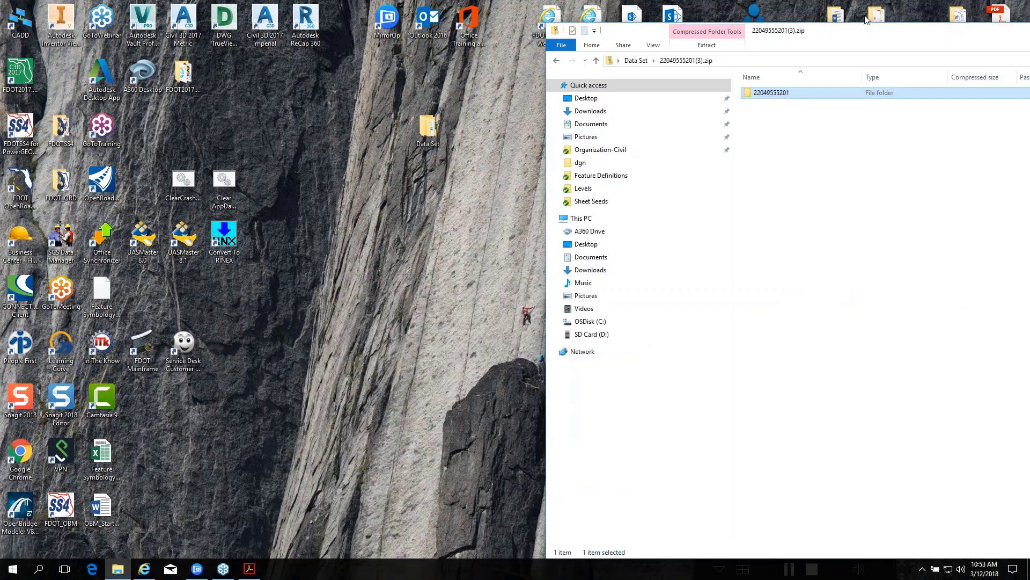
drag(860, 38, 499, 172)
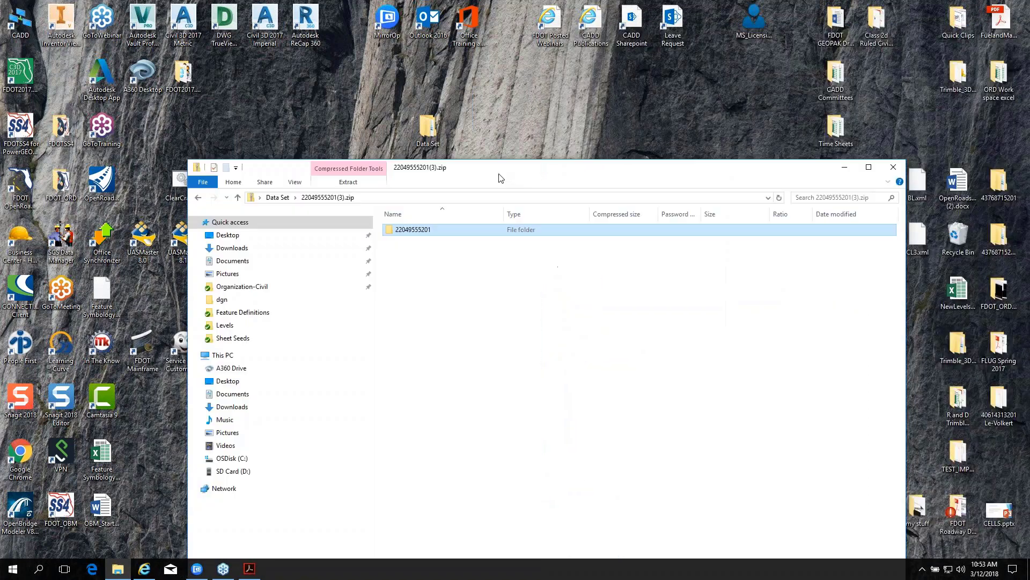
click(893, 167)
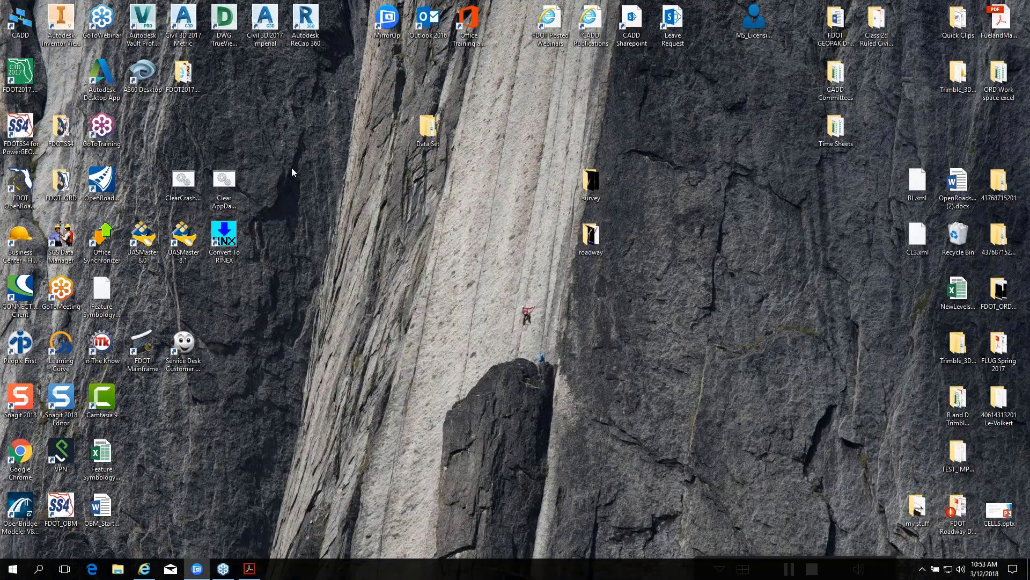
Step: Start Power GEOPAK with the FDOTSS4 workspace, open DSGNRD01.DGN from the roadway folder, and inspect the alignment intersection
double_click(20, 127)
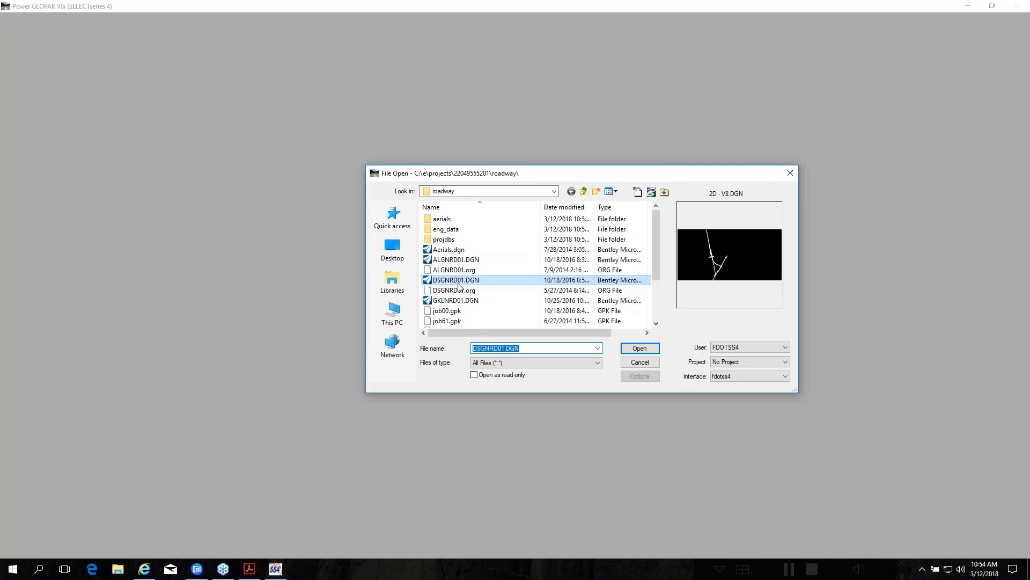
click(640, 349)
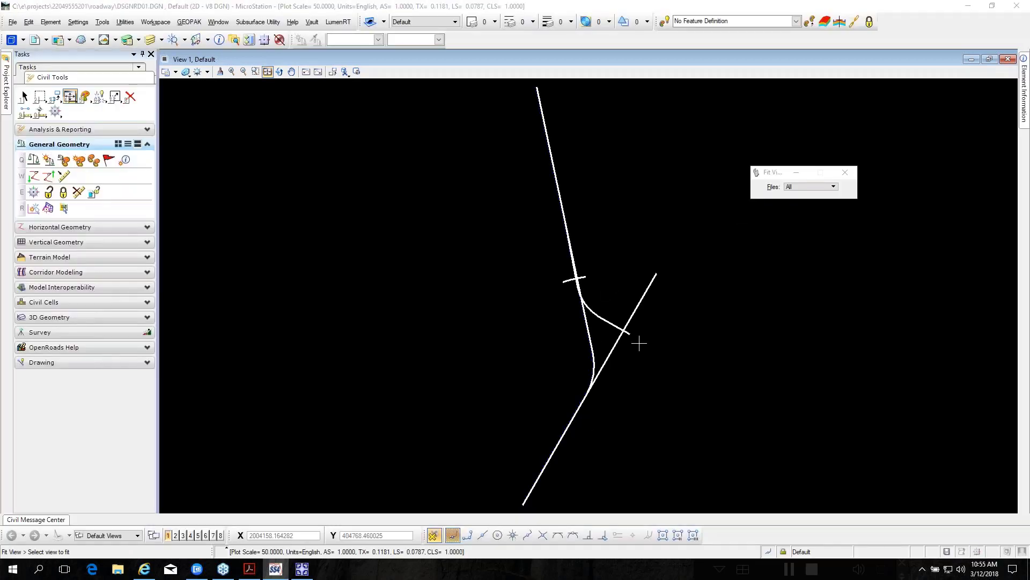
scroll(626, 339, up, 5)
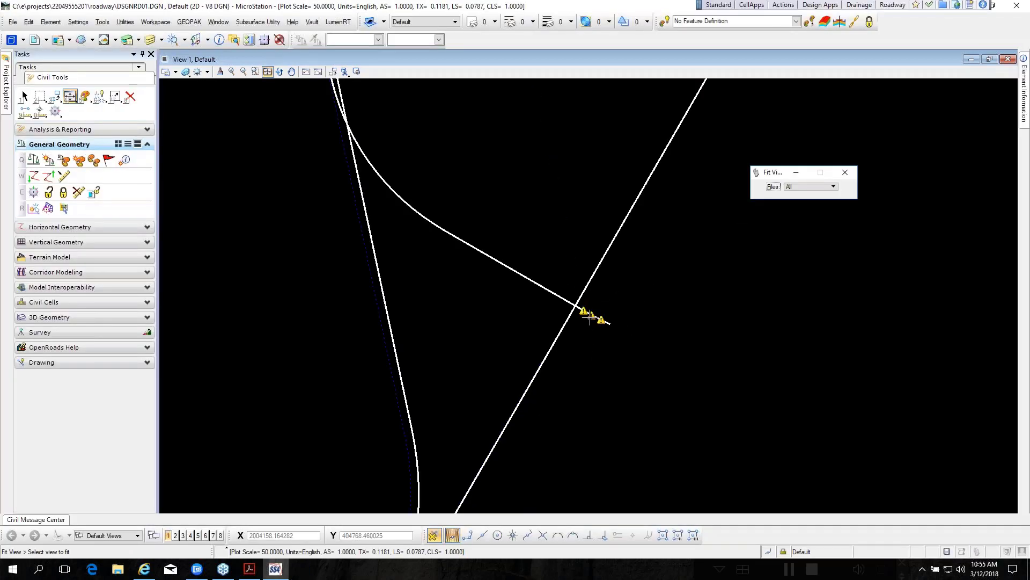
scroll(589, 318, up, 1)
scroll(589, 317, up, 4)
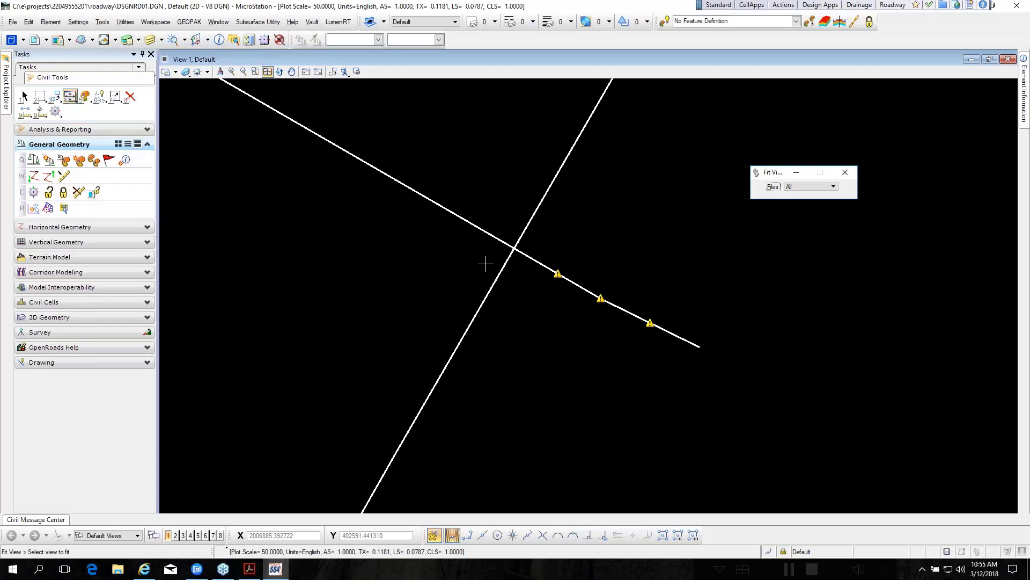
scroll(461, 276, down, 2)
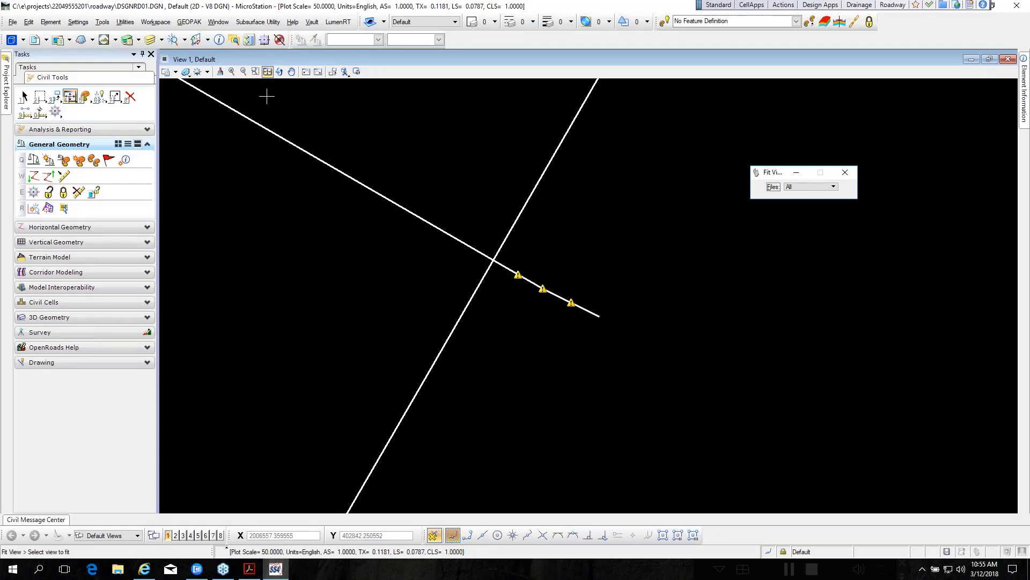
Step: Display the ALGNRD01.DGN reference and examine the stationing where the two alignments intersect
click(34, 39)
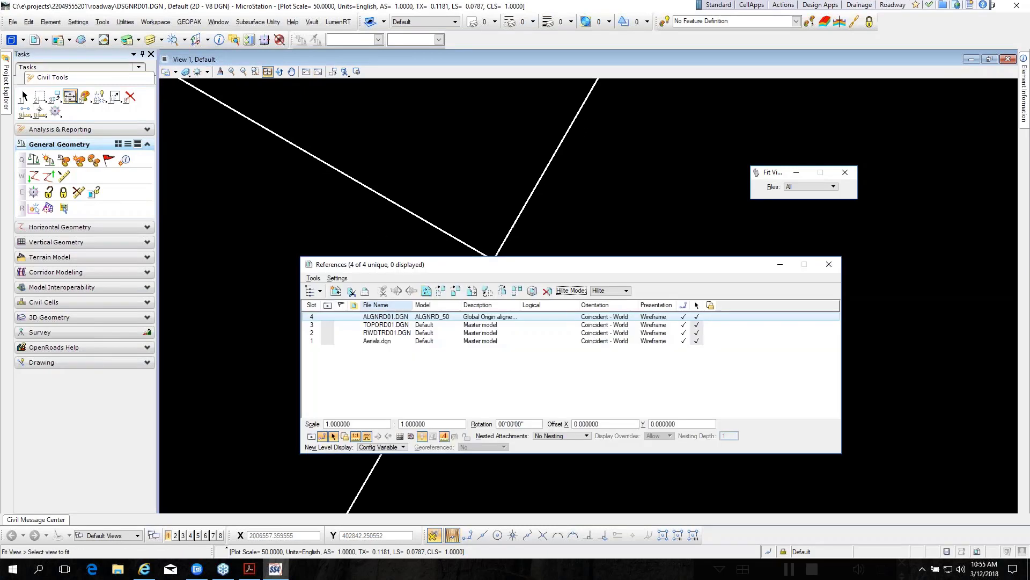
click(327, 317)
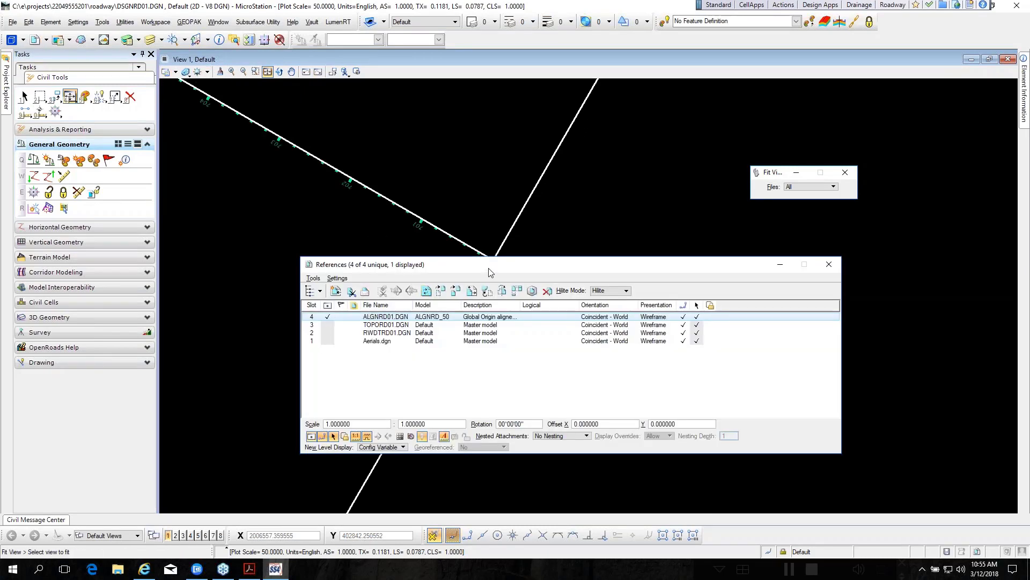
drag(488, 272, 654, 356)
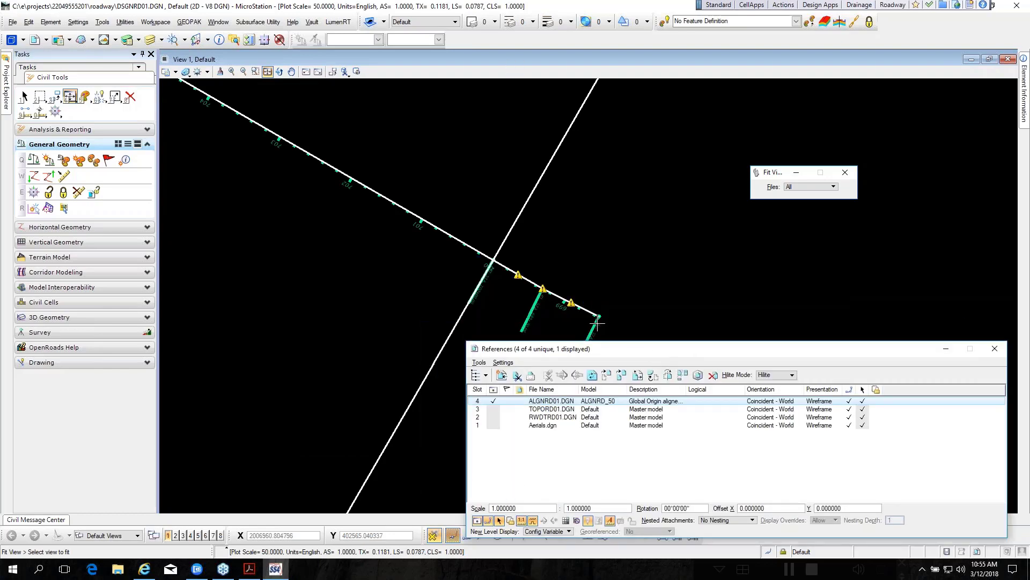
scroll(488, 273, up, 2)
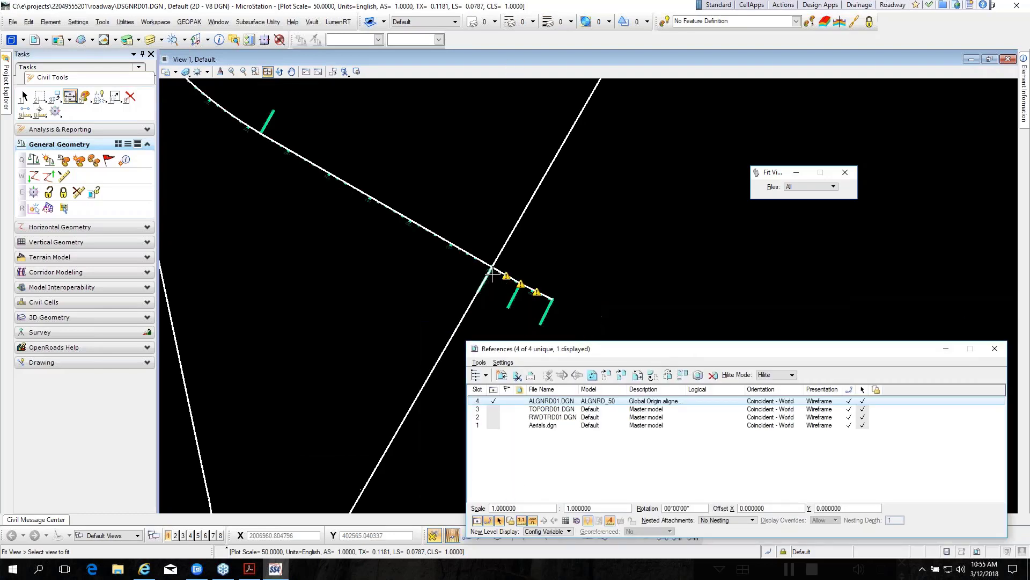
scroll(492, 270, up, 2)
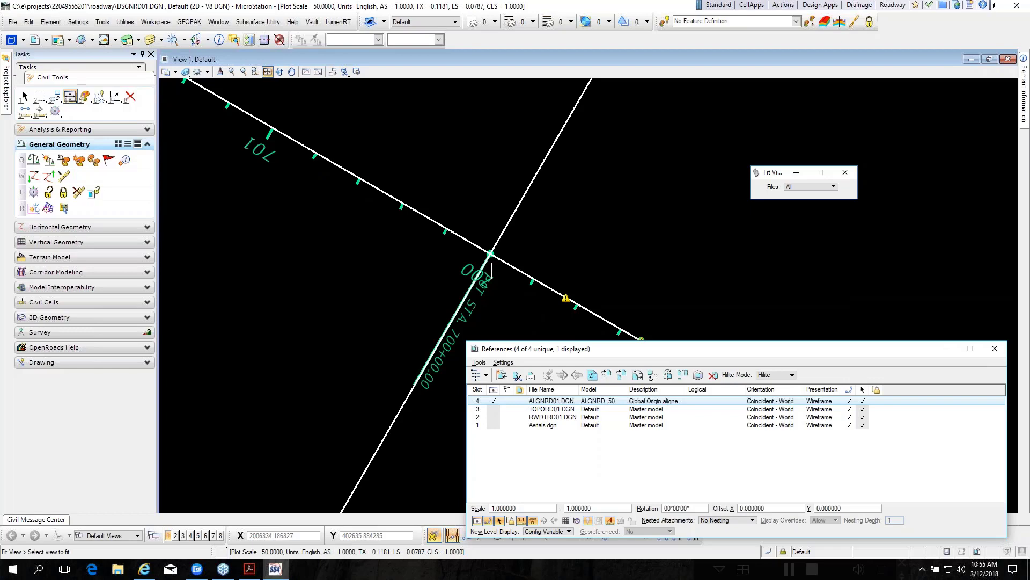
scroll(457, 264, down, 1)
scroll(410, 257, down, 2)
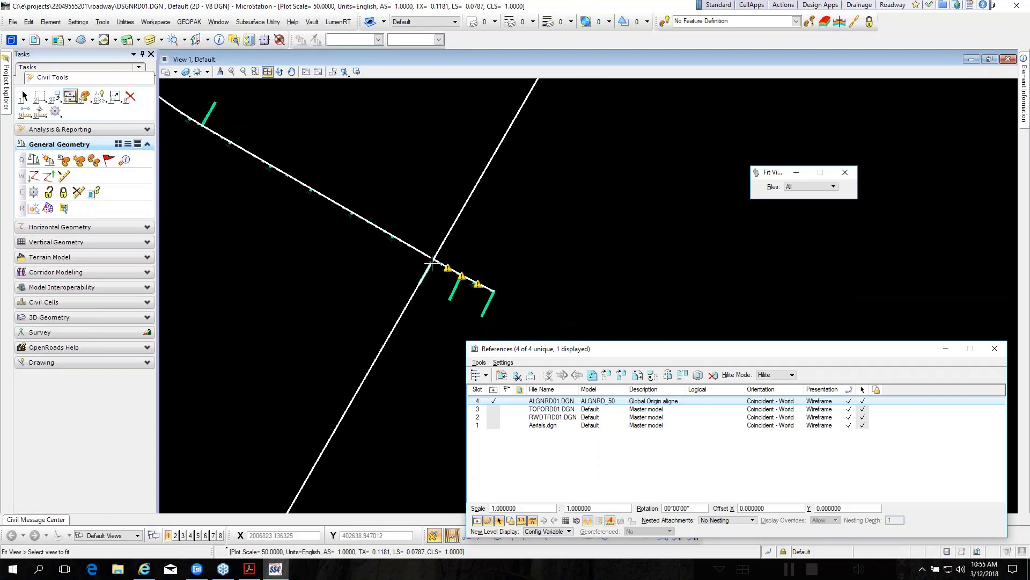
scroll(432, 262, up, 2)
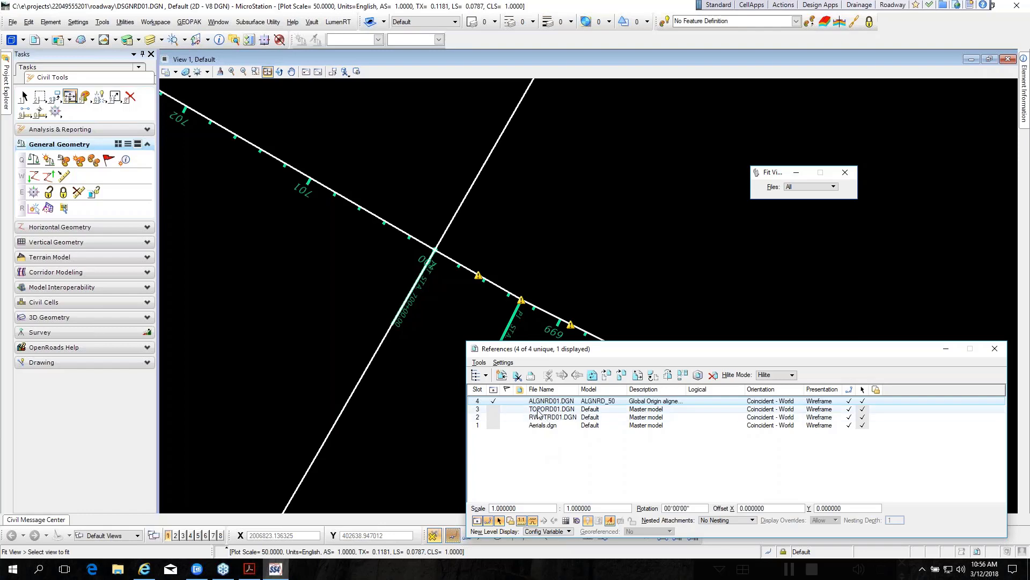
Step: Turn off the ALGNRD01.DGN reference and display the TOPORD01.DGN and RWDTRD01.DGN references
click(494, 400)
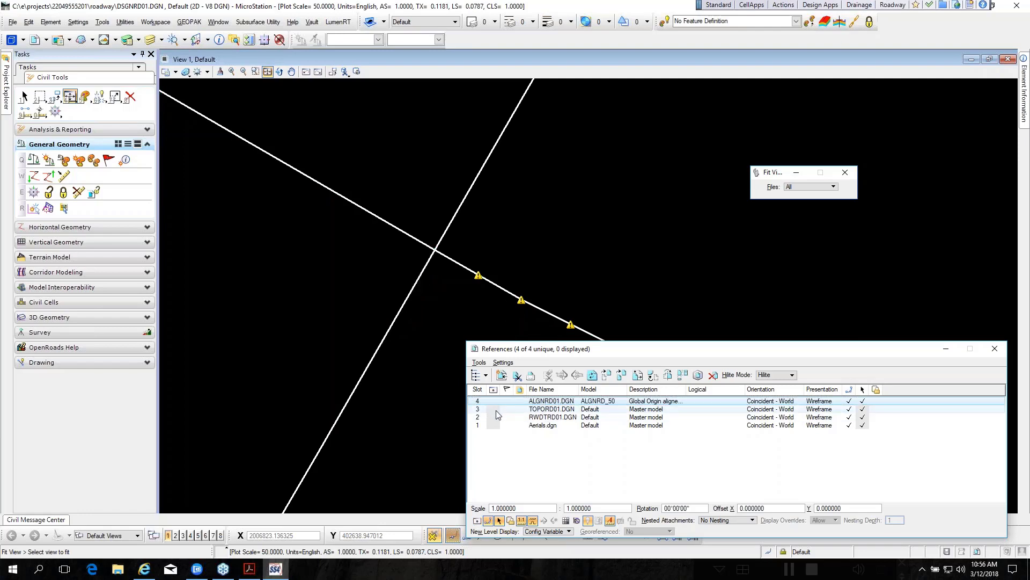
click(494, 409)
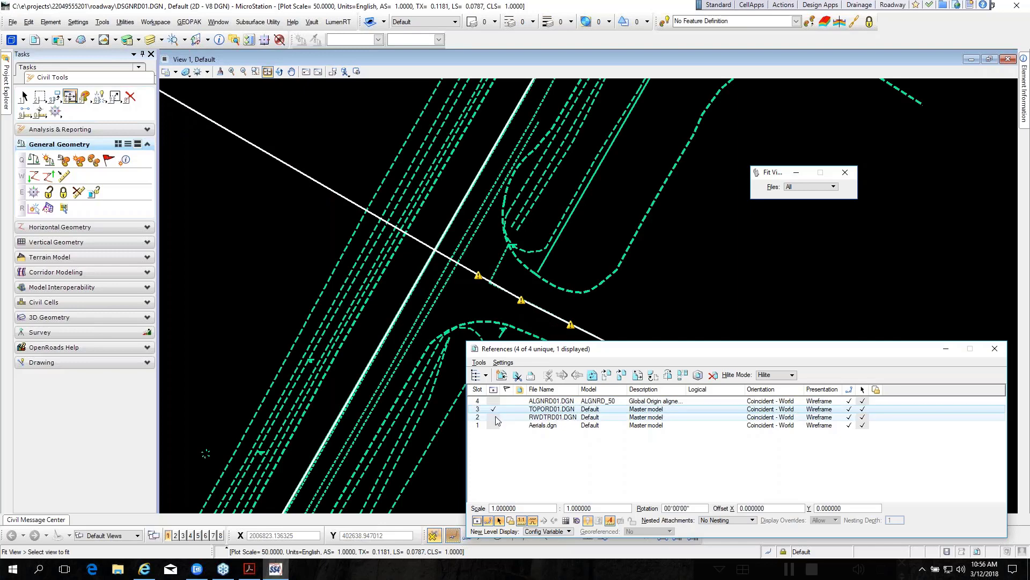
click(493, 417)
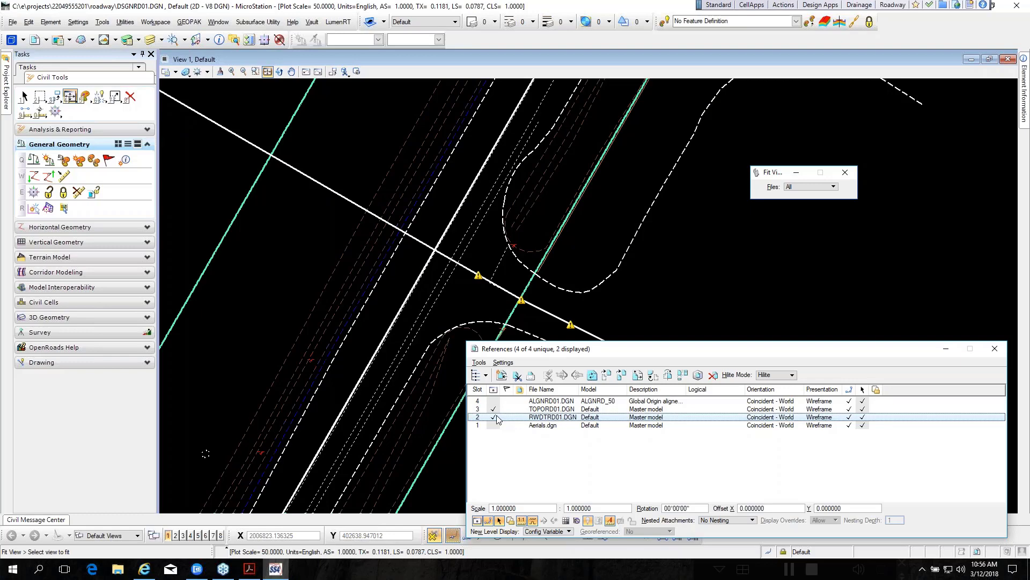
Step: Turn off the RWDTRD01.DGN reference and move the References dialog clear of the intersection
drag(664, 351, 502, 327)
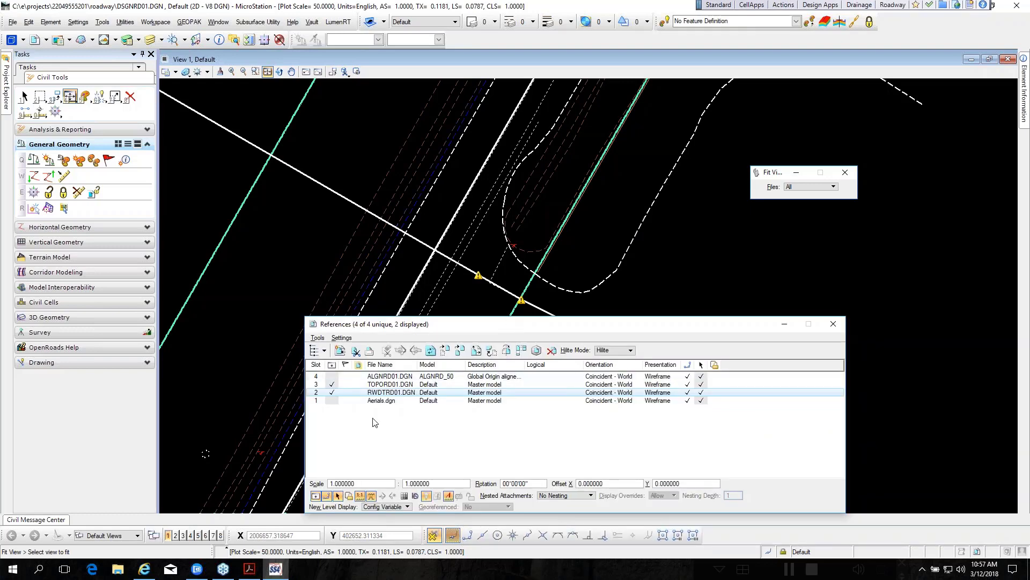
click(333, 392)
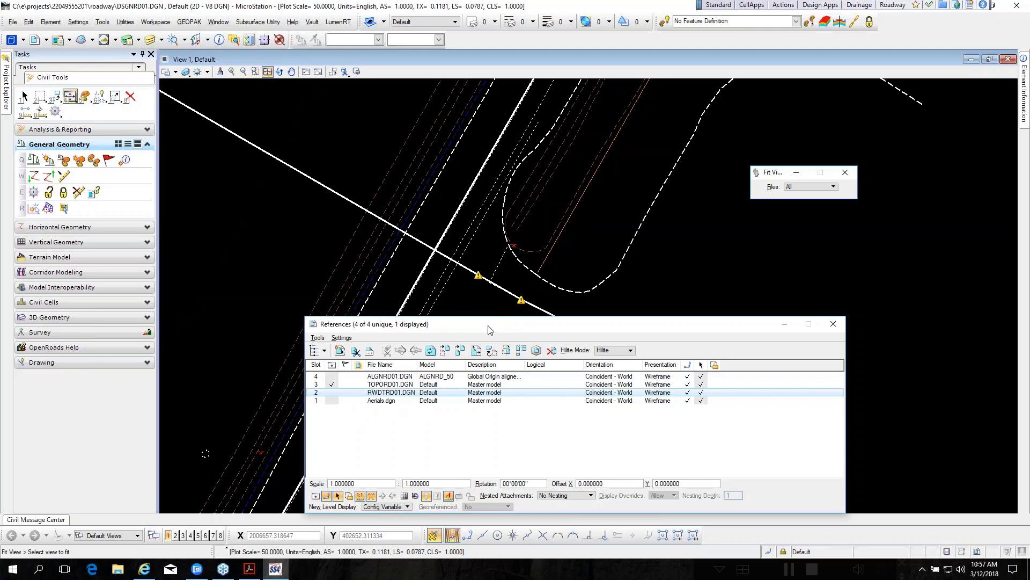
drag(489, 329, 644, 432)
click(387, 293)
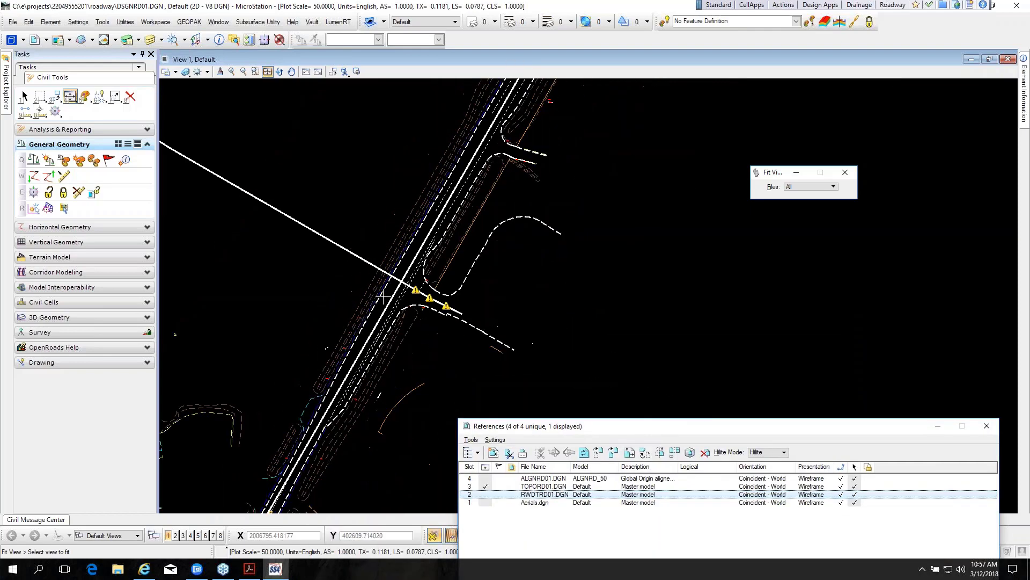
Step: Rotate the view by two points along the main road edge so the roadway runs horizontally, and focus on its median end
click(486, 478)
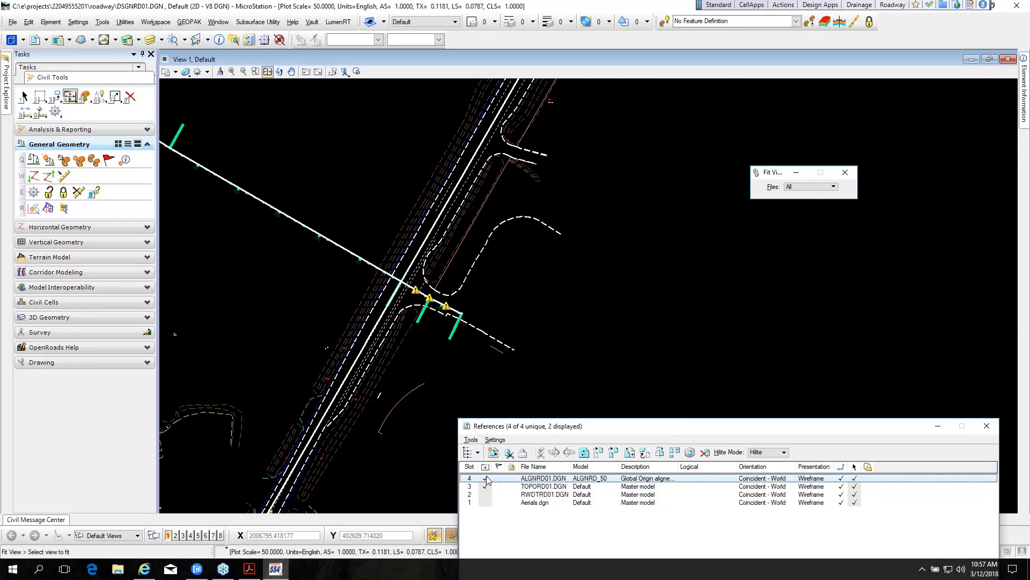
click(486, 479)
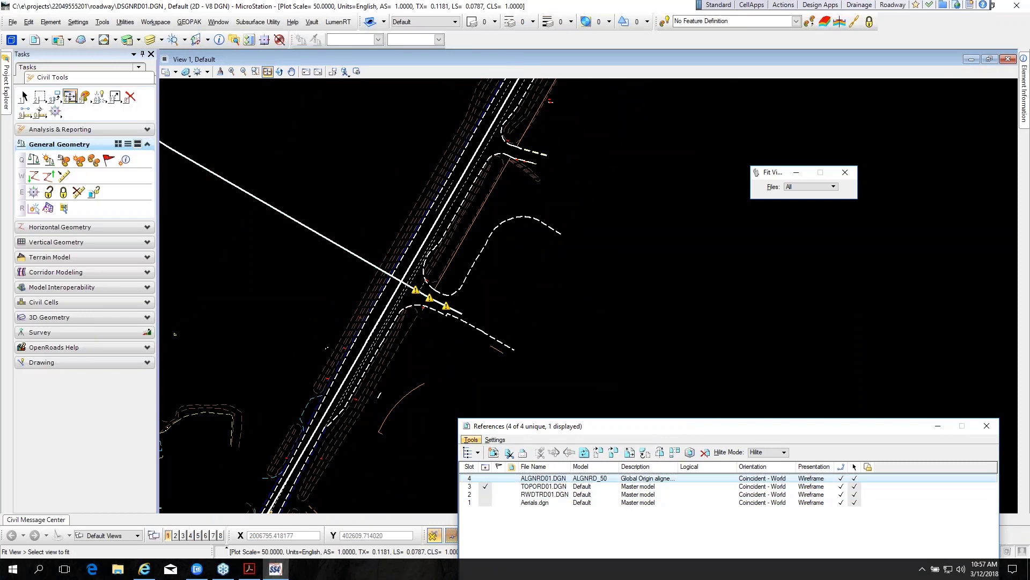
click(279, 72)
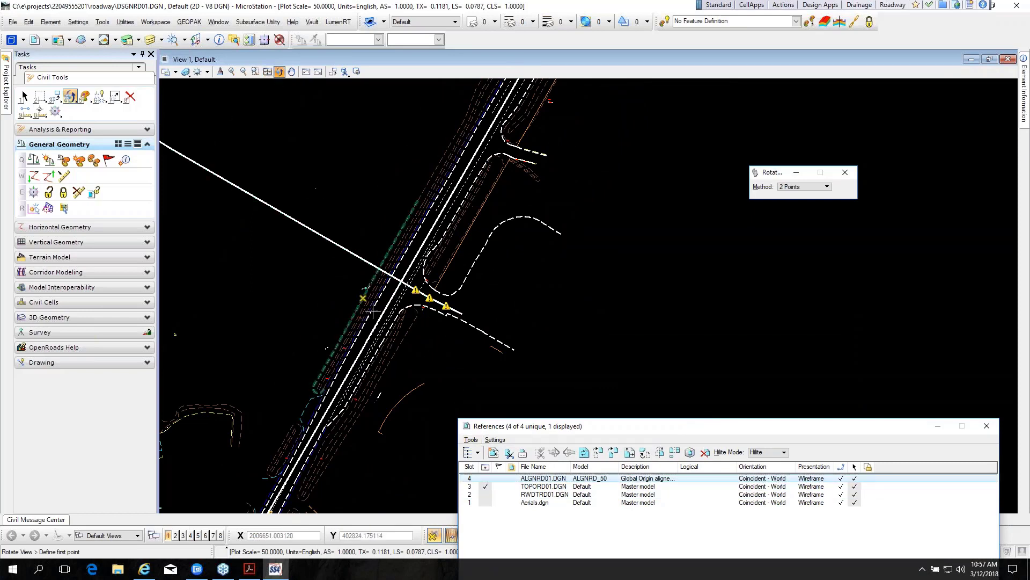
scroll(373, 312, up, 4)
click(293, 349)
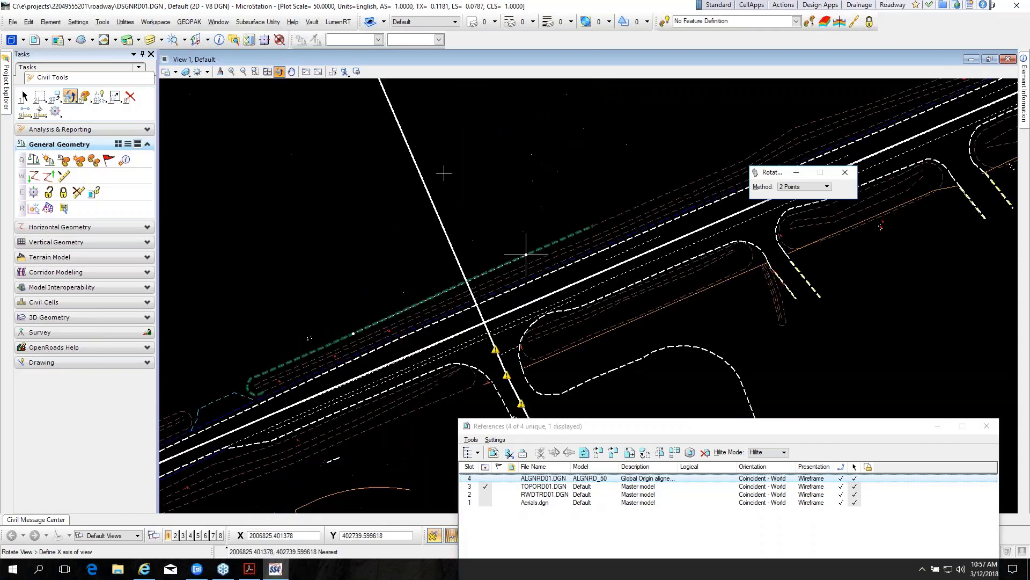
click(526, 254)
scroll(397, 229, down, 3)
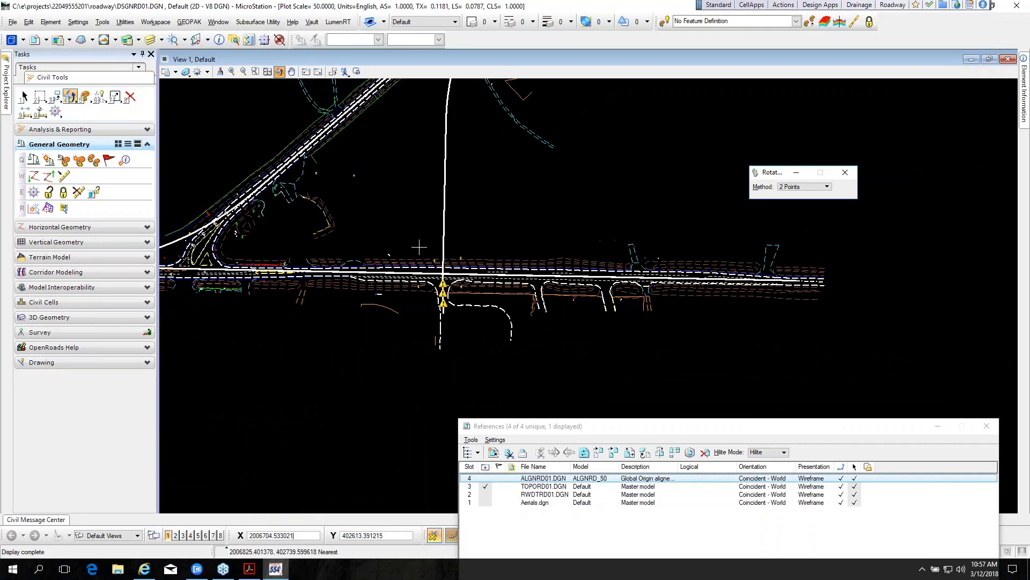
scroll(274, 276, up, 2)
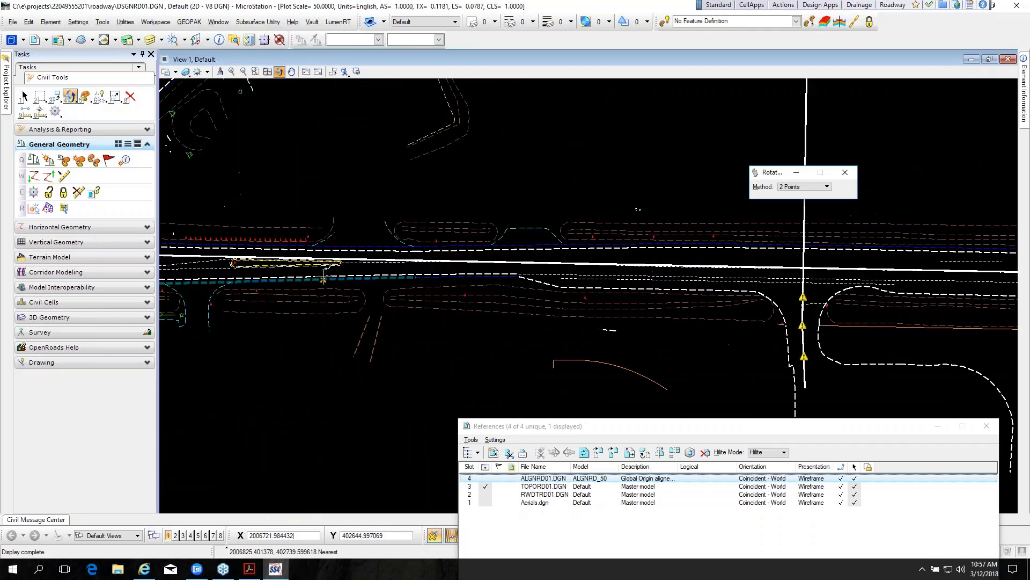
scroll(335, 274, up, 3)
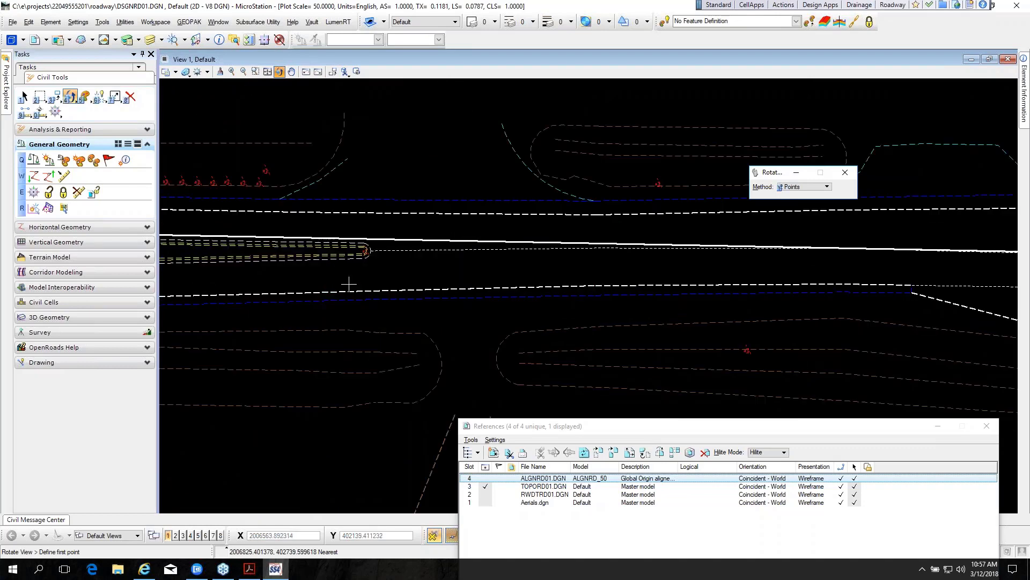
right_click(349, 284)
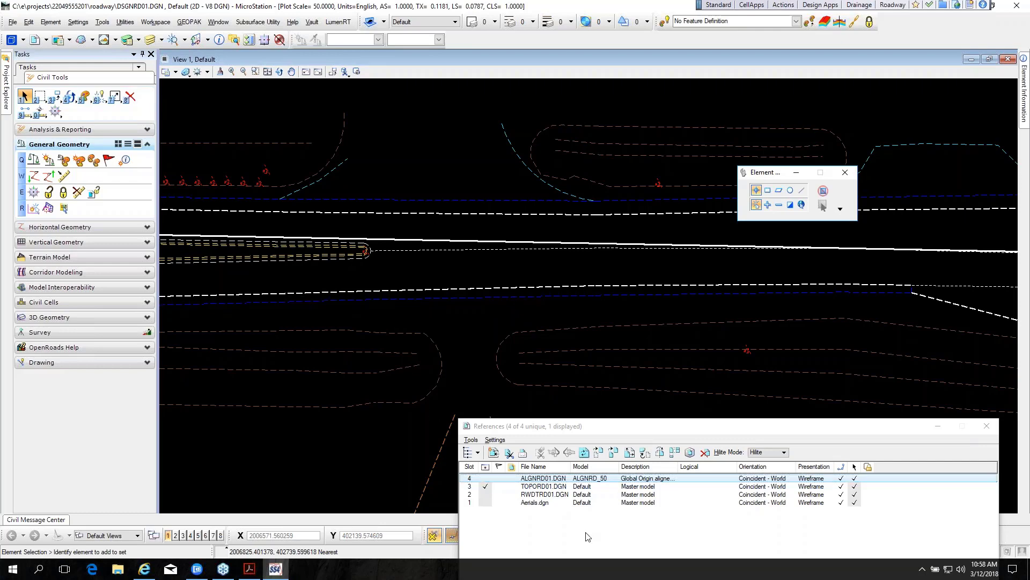
Step: Show the levels of the TOPORD01.DGN reference in Level Display, widened so the full level names can be read
click(542, 487)
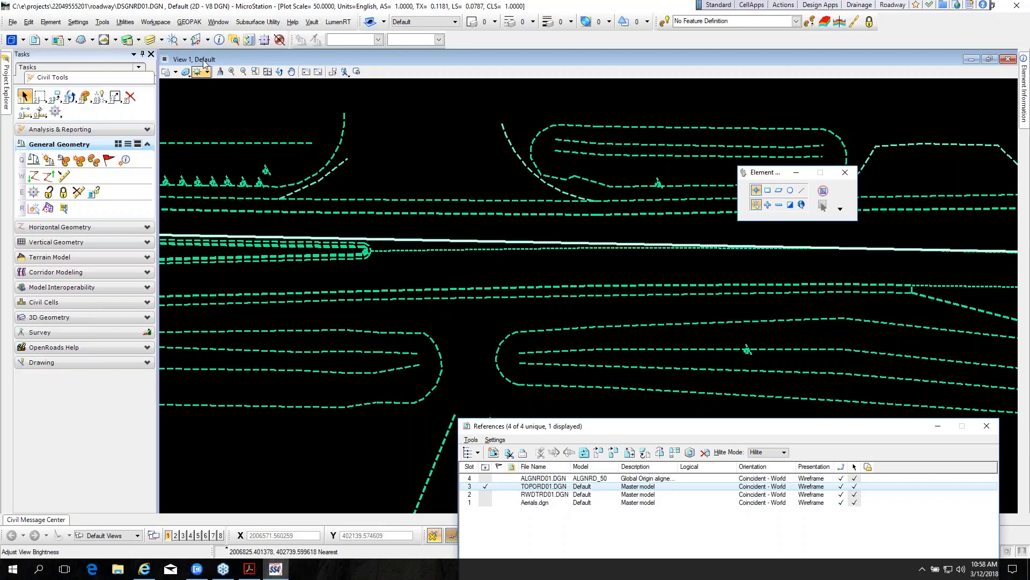
click(150, 40)
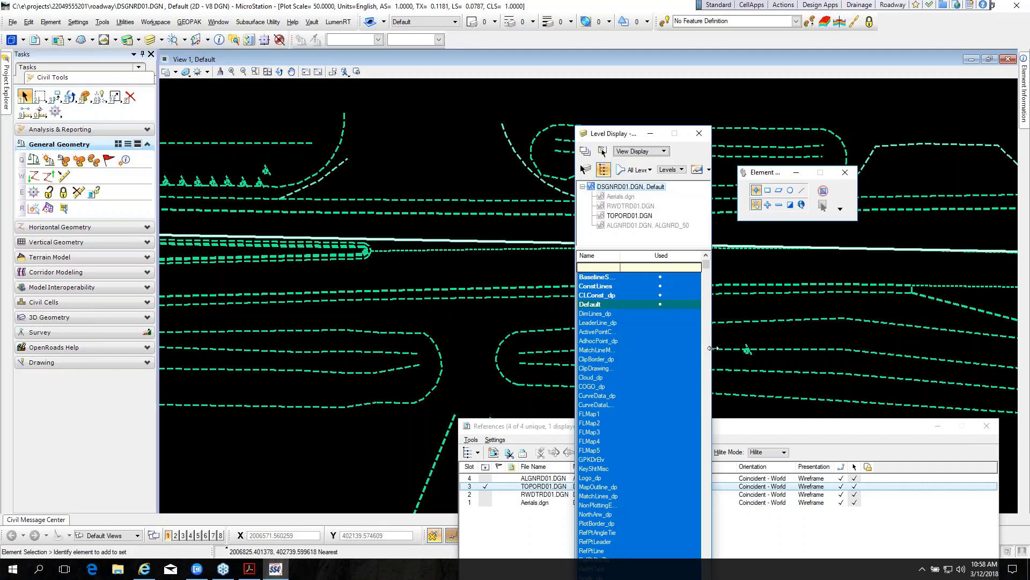
drag(712, 350, 896, 350)
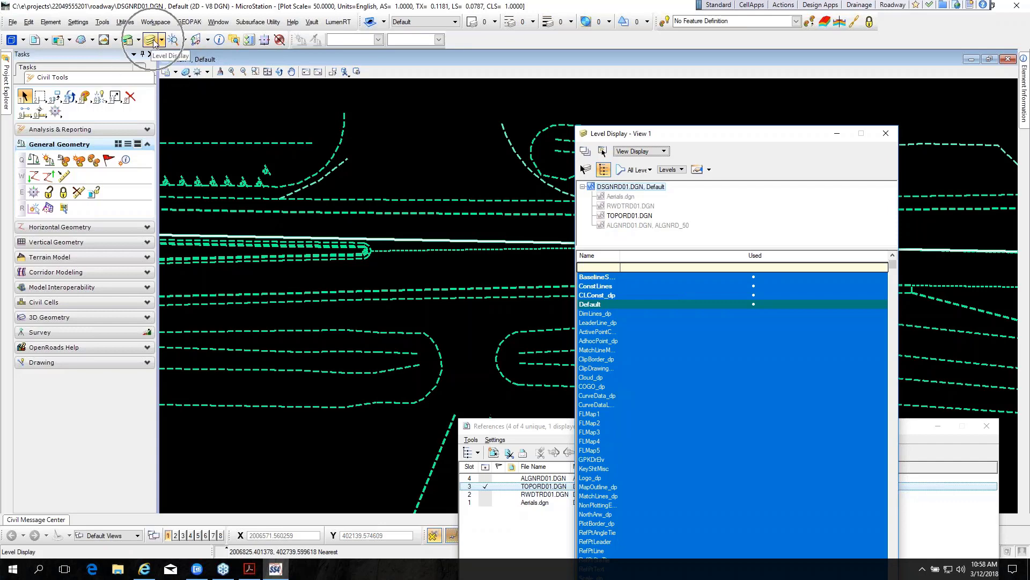
click(632, 217)
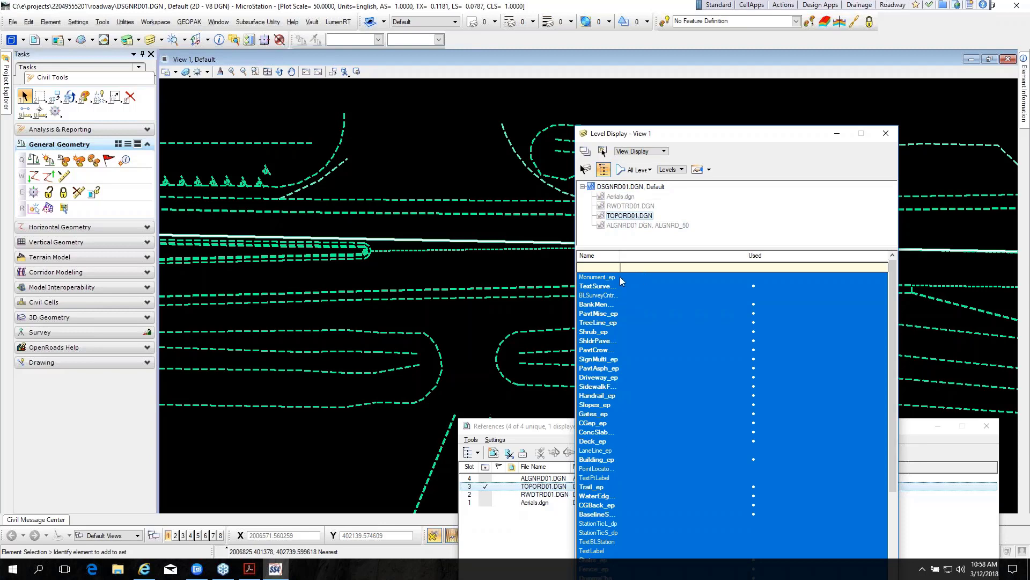
drag(620, 267, 657, 267)
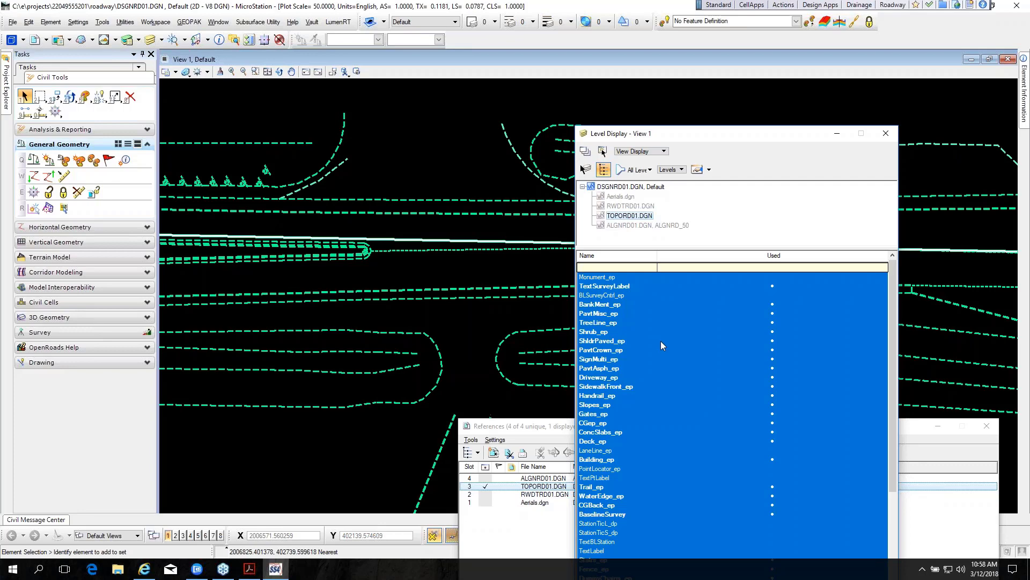
Step: Enlarge Level Display, set its level filter to (none), and sort the TOPORD01.DGN levels with the used ones first
click(773, 256)
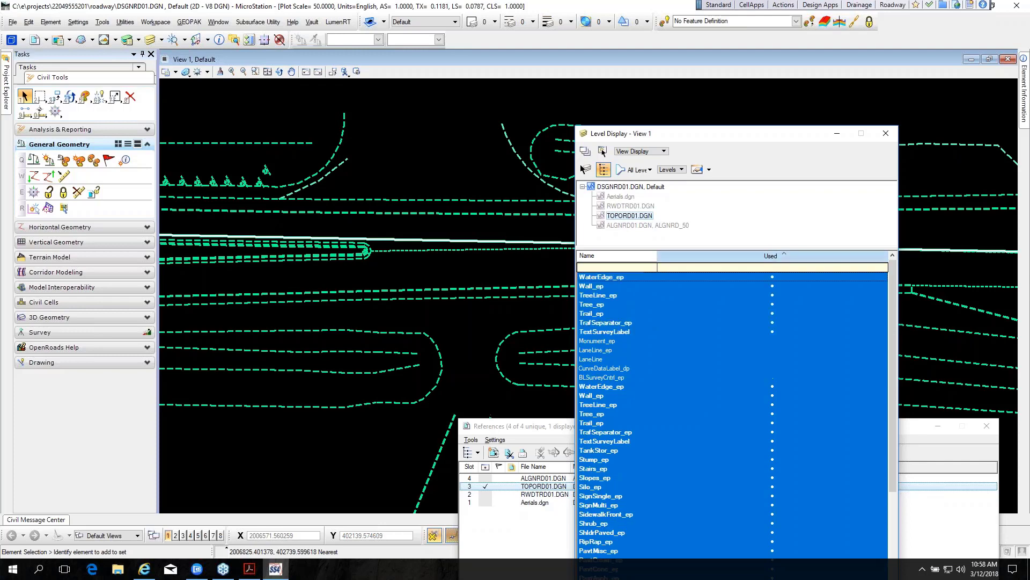
click(772, 256)
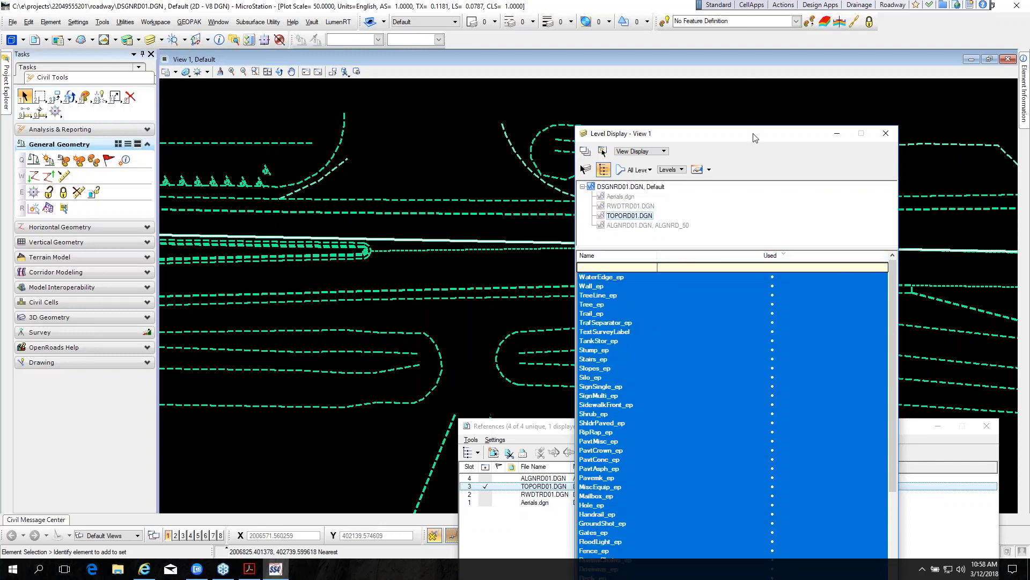
drag(755, 138, 720, 6)
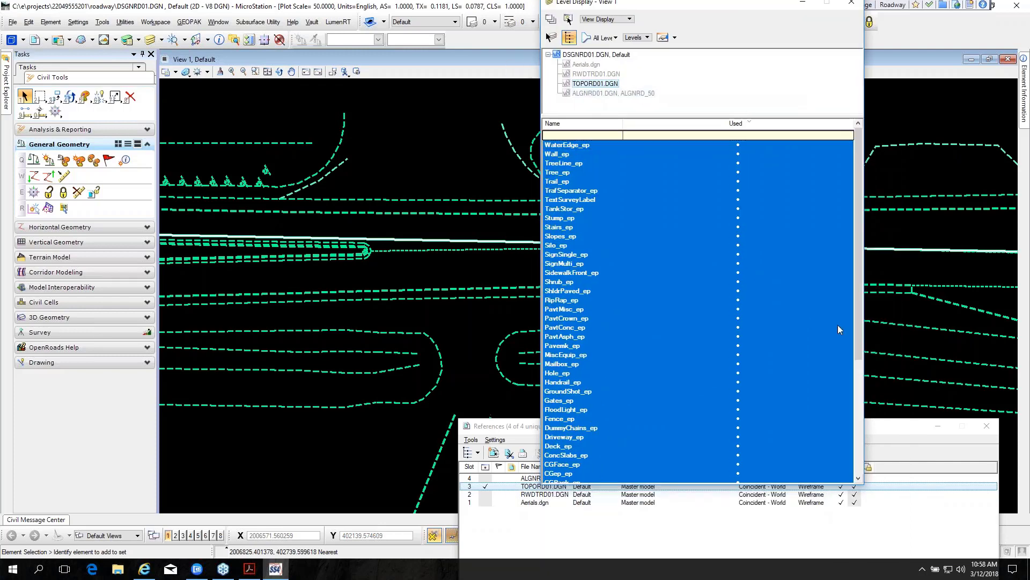
drag(865, 486, 935, 540)
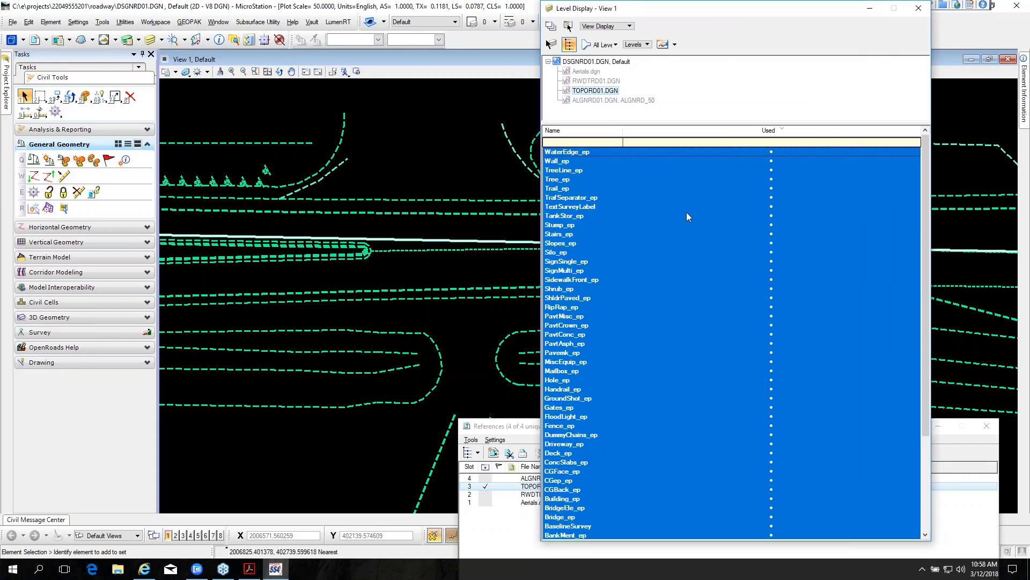
click(616, 46)
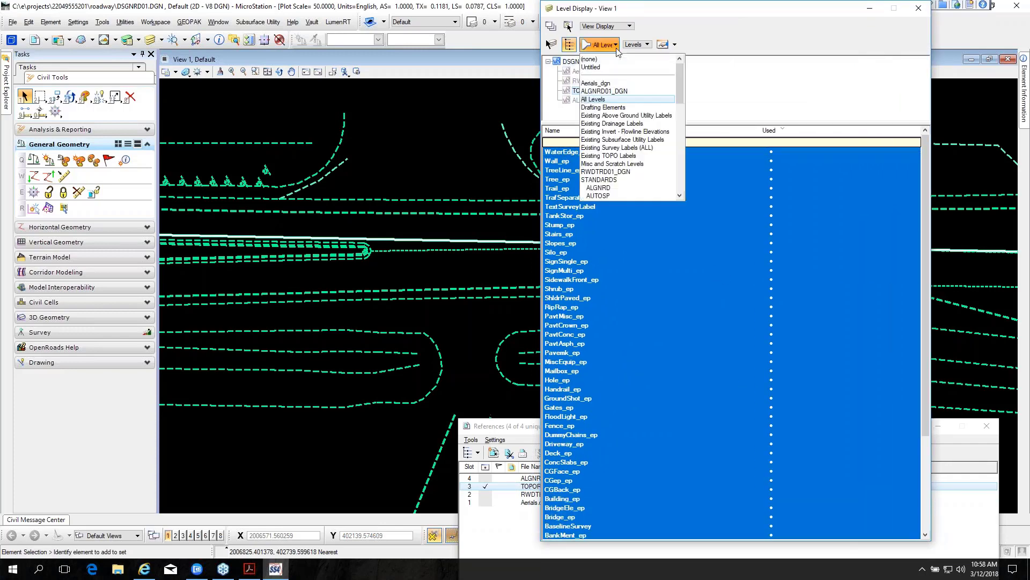
click(618, 59)
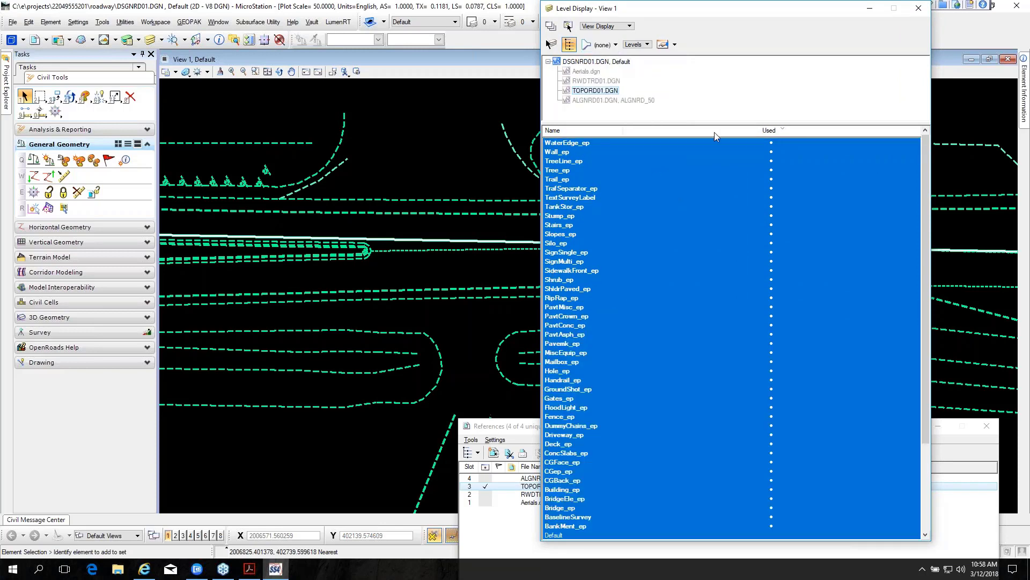
click(781, 131)
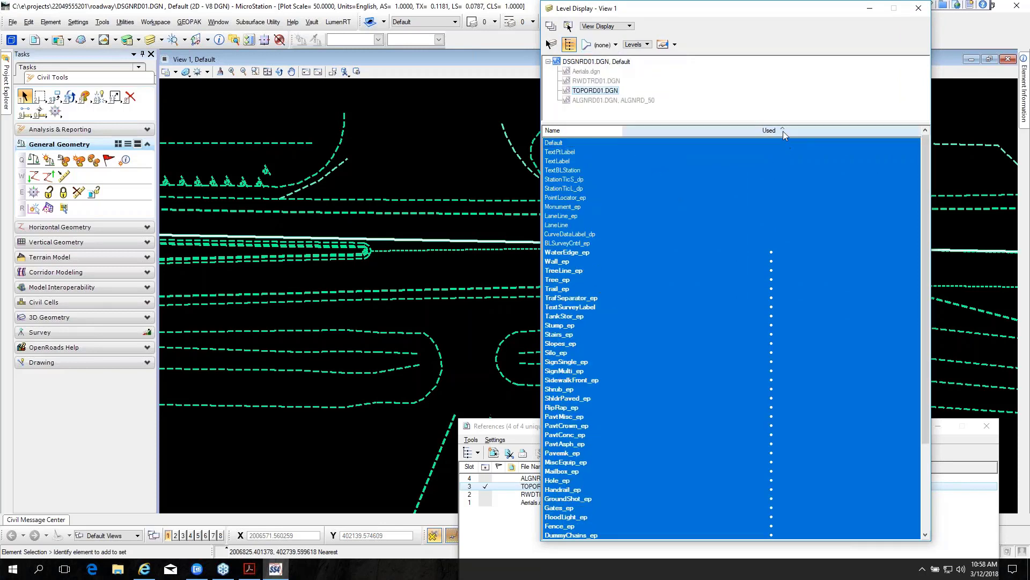
click(783, 131)
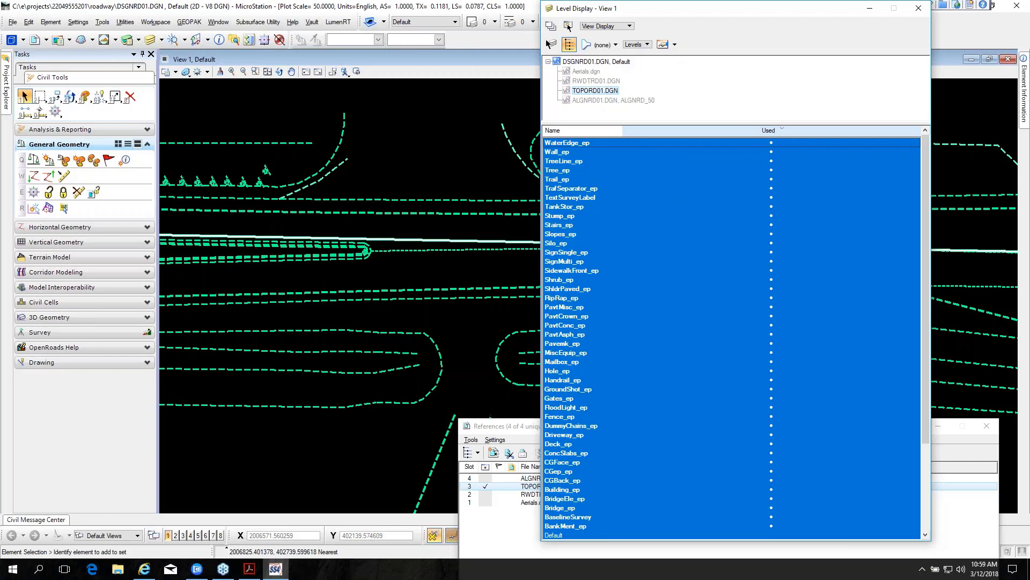
Step: Turn off all TOPORD01.DGN levels except PavtAsph_ep and close Level Display
right_click(691, 258)
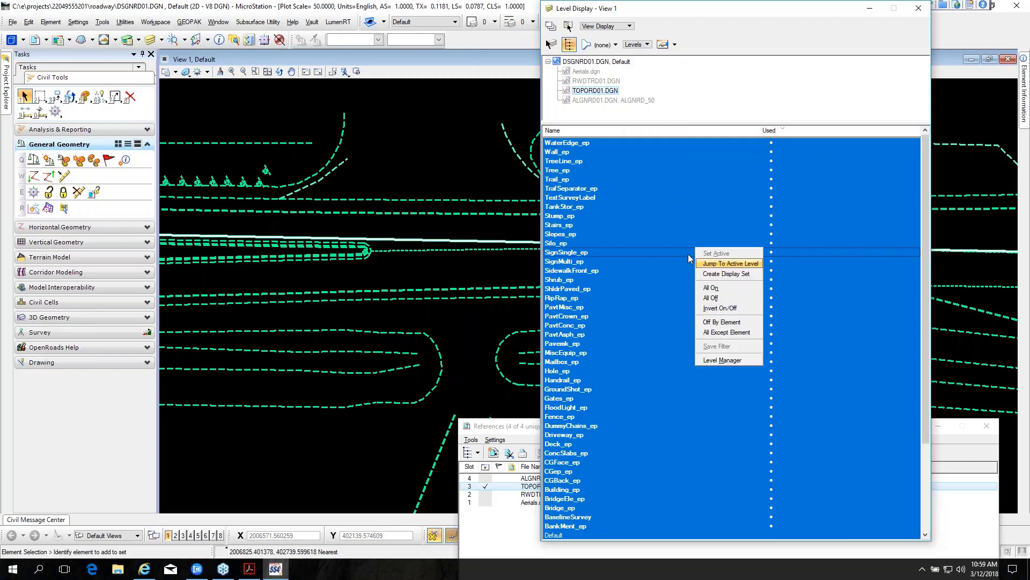
click(714, 299)
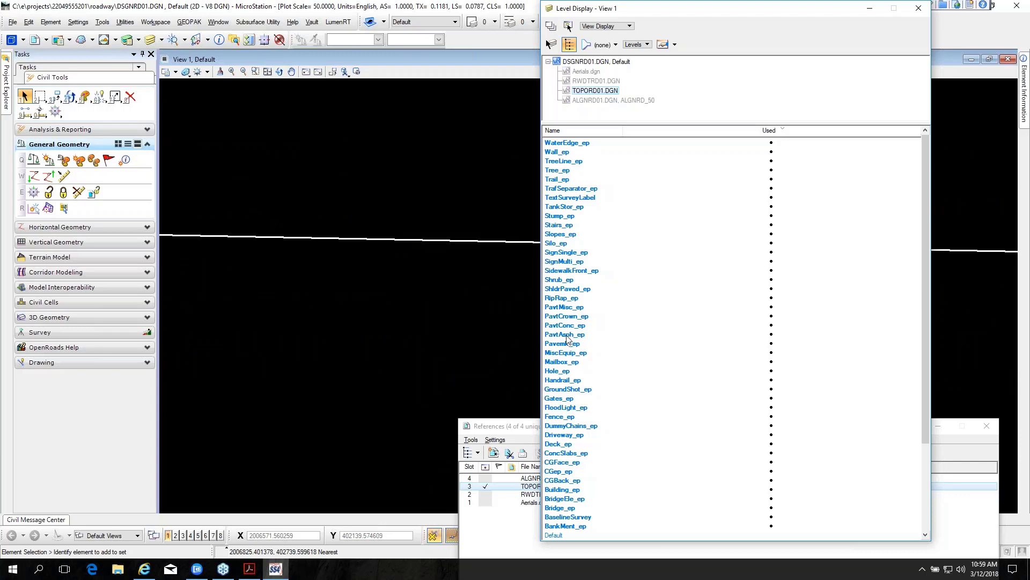
click(567, 336)
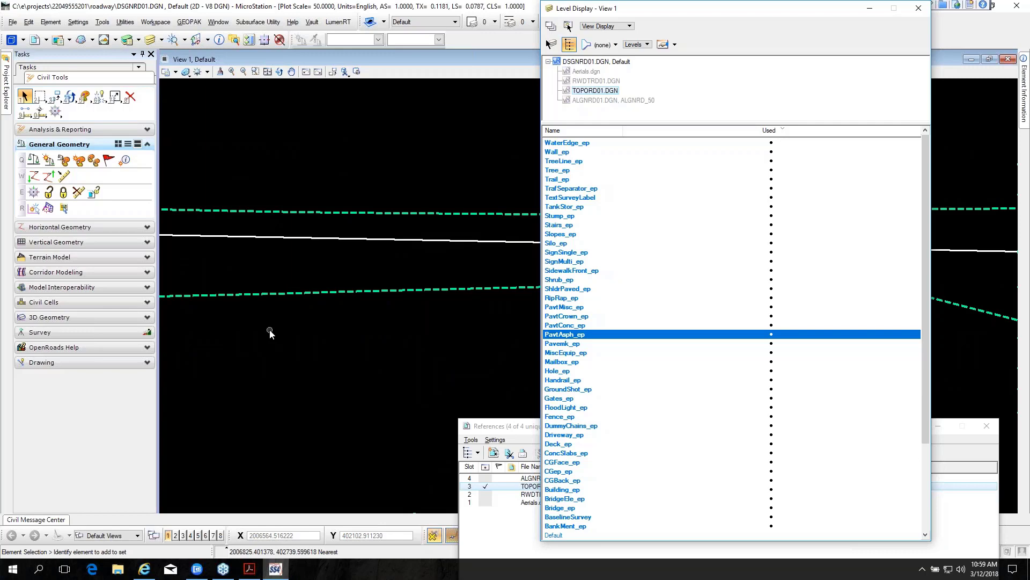
click(919, 9)
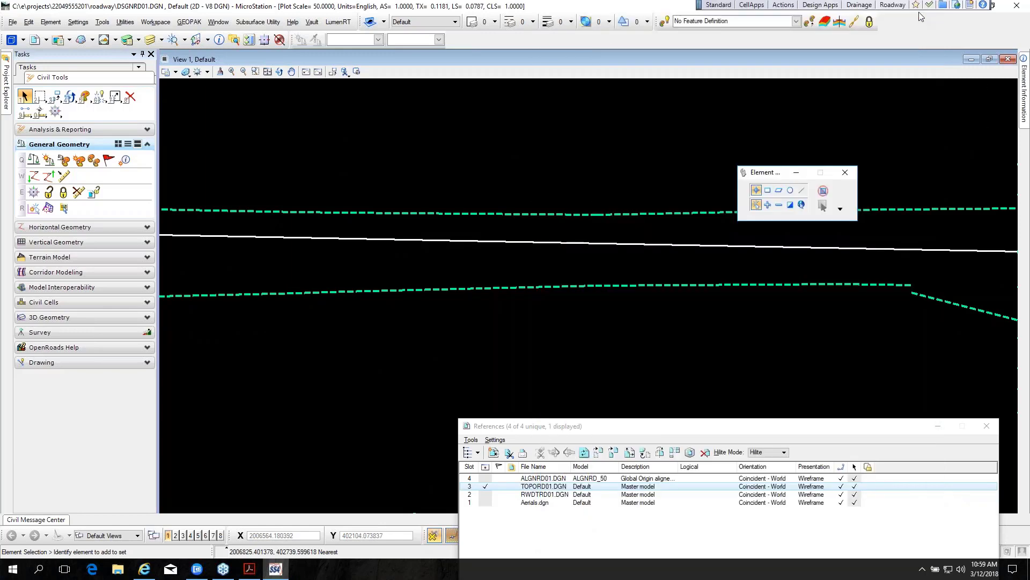
Step: Merge the TOPORD01.DGN reference into the current design without optimized clipping, accepting that the reference gets detached
right_click(533, 488)
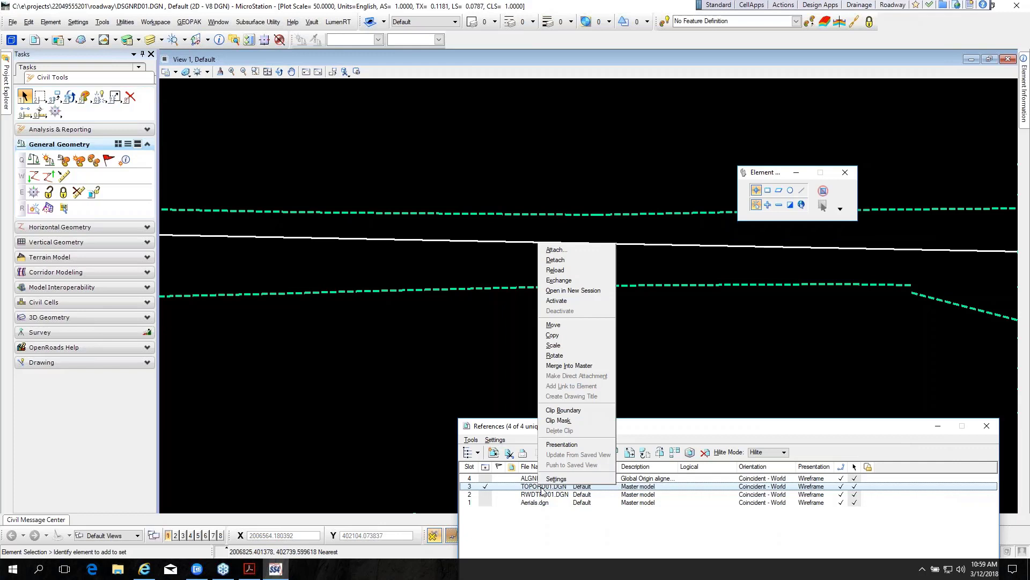
click(568, 365)
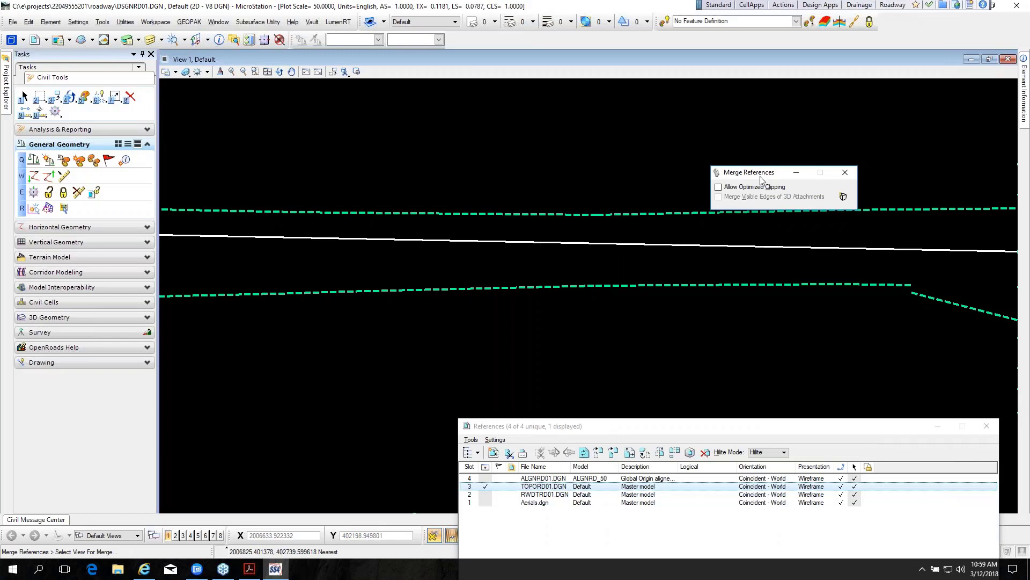
click(652, 179)
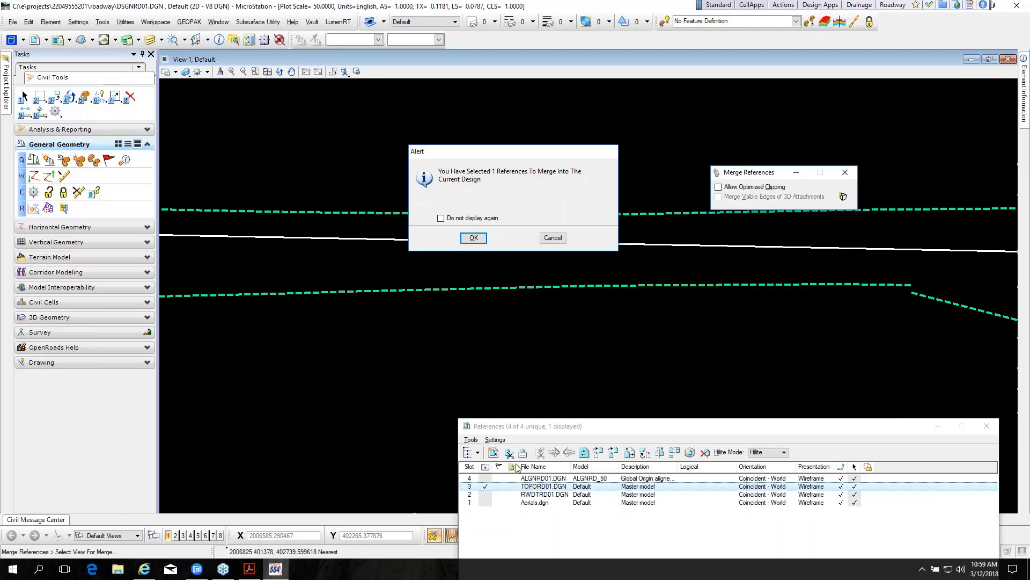
click(473, 240)
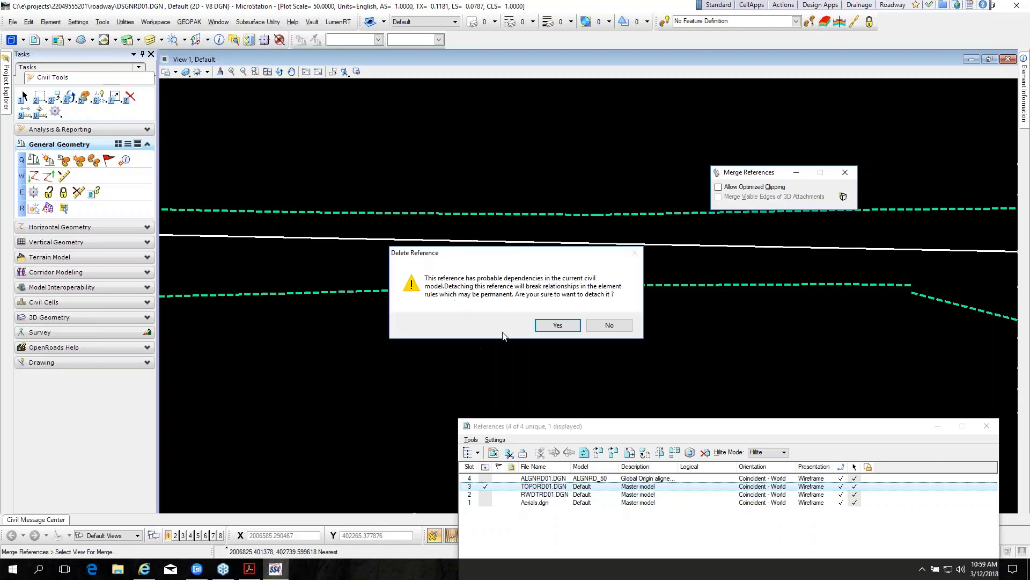
click(557, 324)
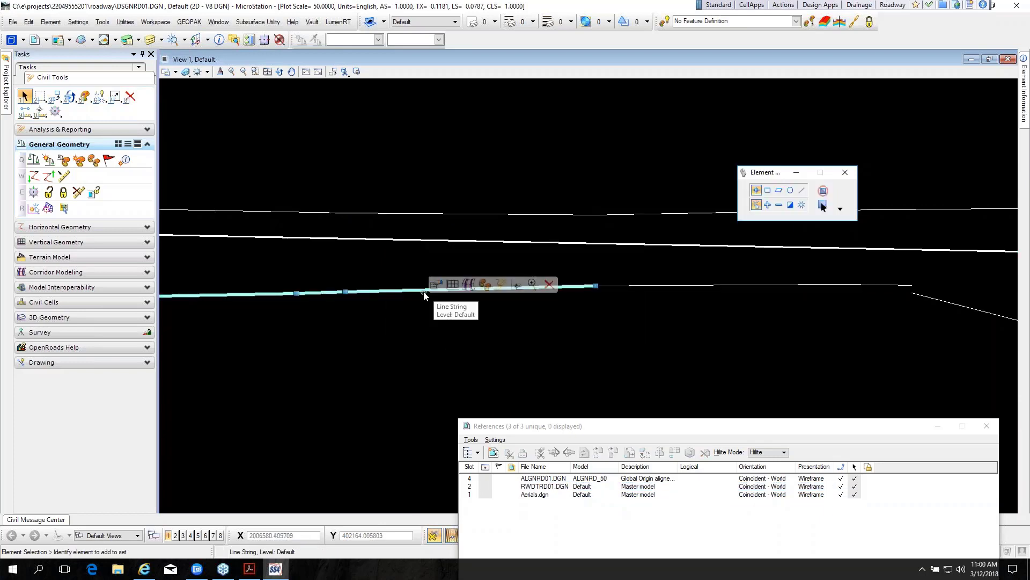
Step: Check the level of a merged pavement line and undo the merge of TOPORD01.DGN
mouse_move(421, 293)
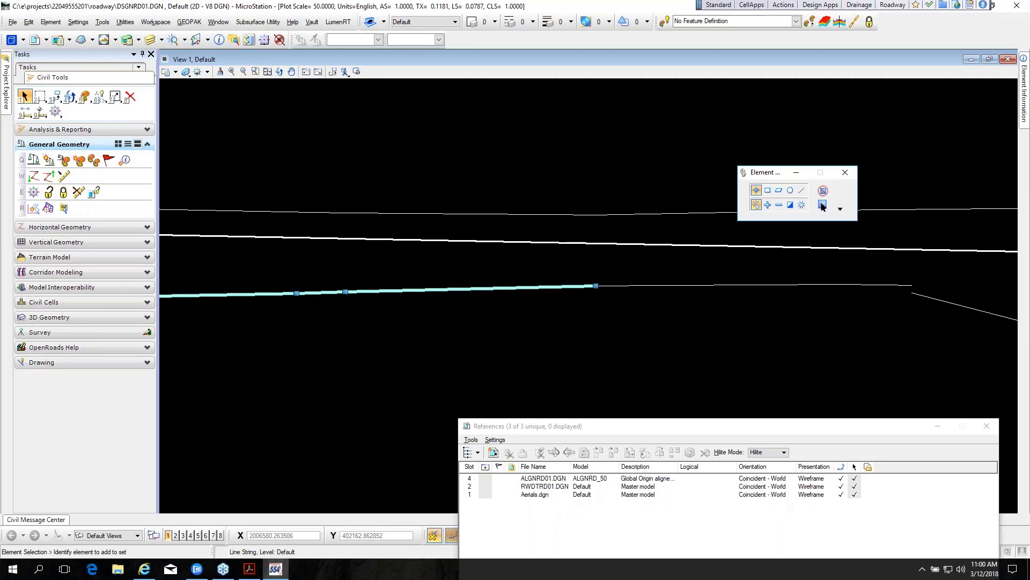
key(ctrl+z)
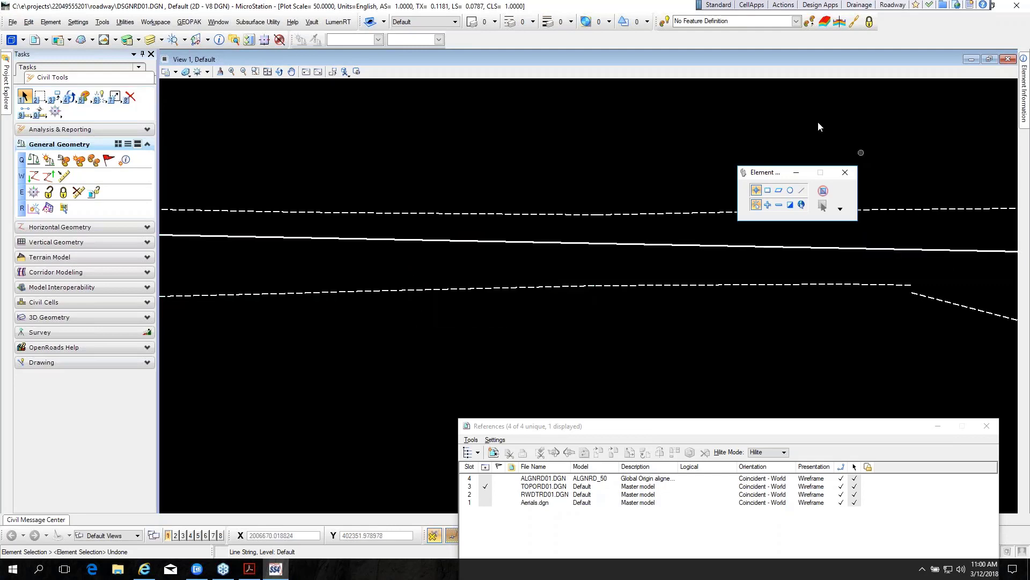
Step: Set up Copy Reference File Levels to process the PavtAsph_ep level of TOPORD01.DGN
click(786, 7)
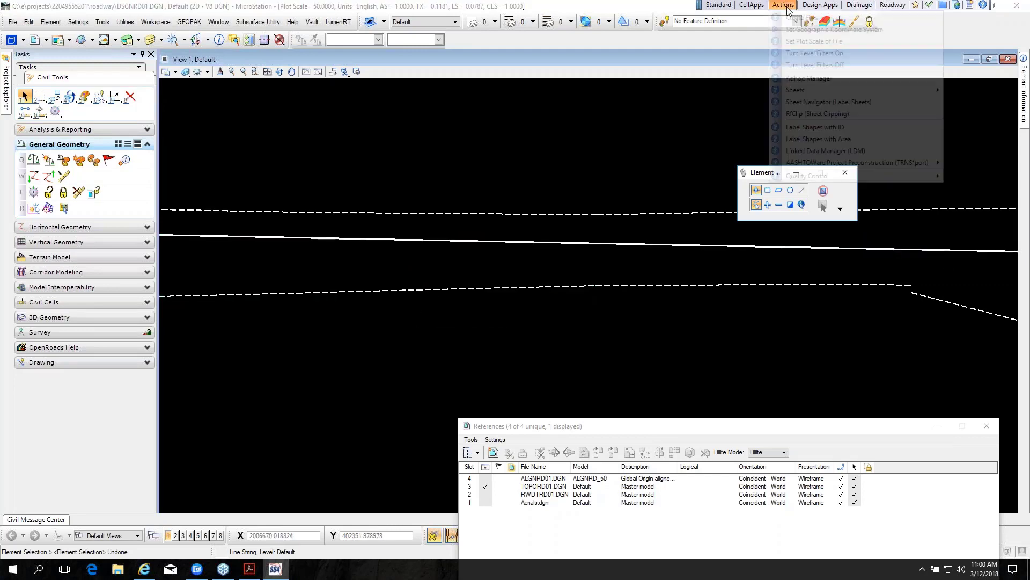
mouse_move(811, 7)
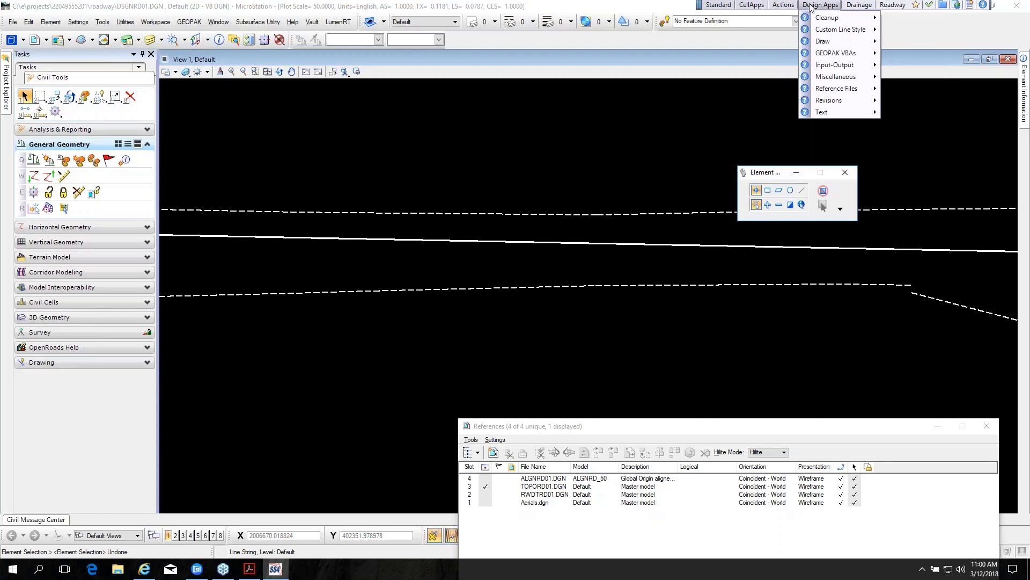
mouse_move(850, 94)
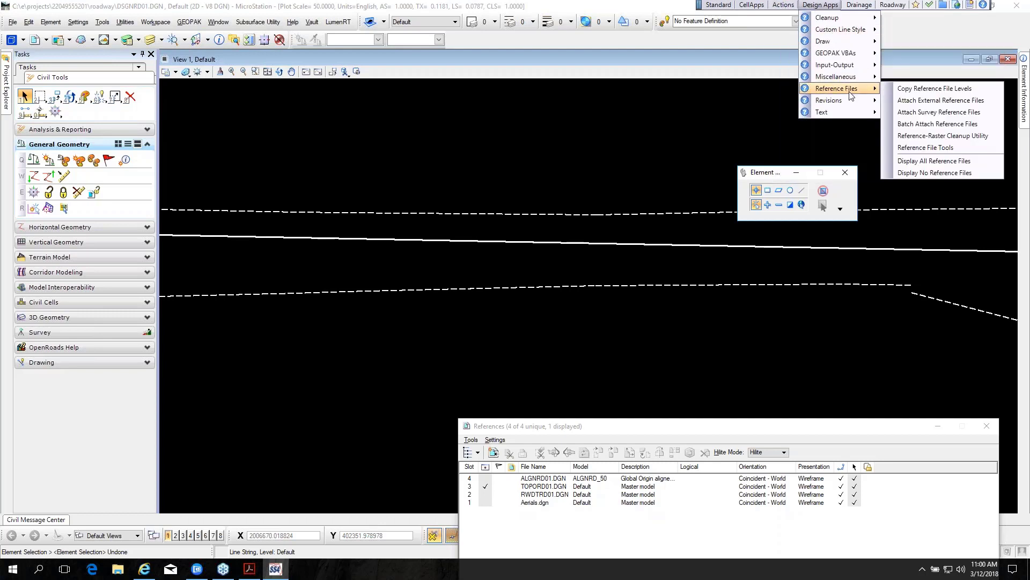
click(916, 89)
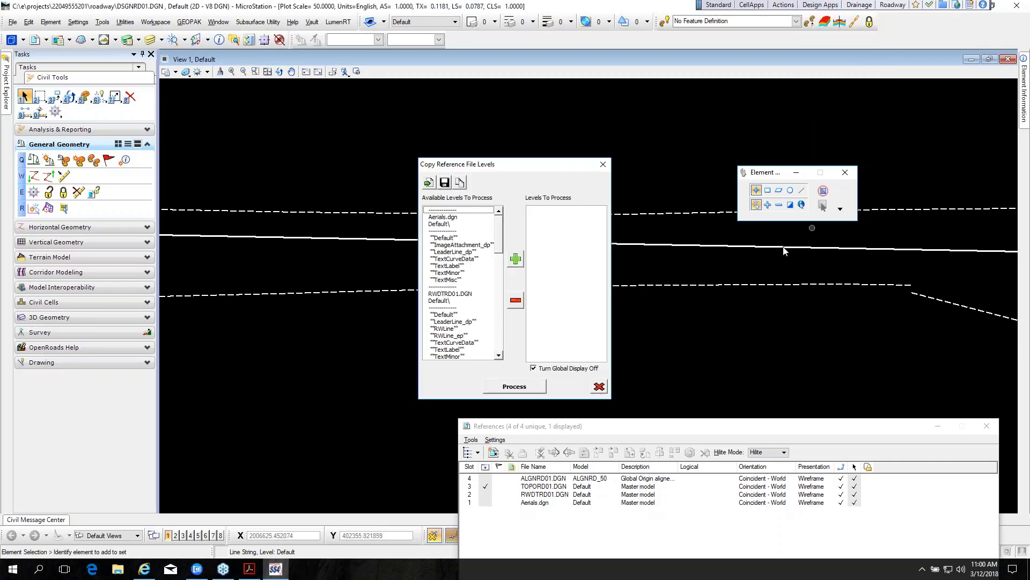
drag(498, 226, 494, 282)
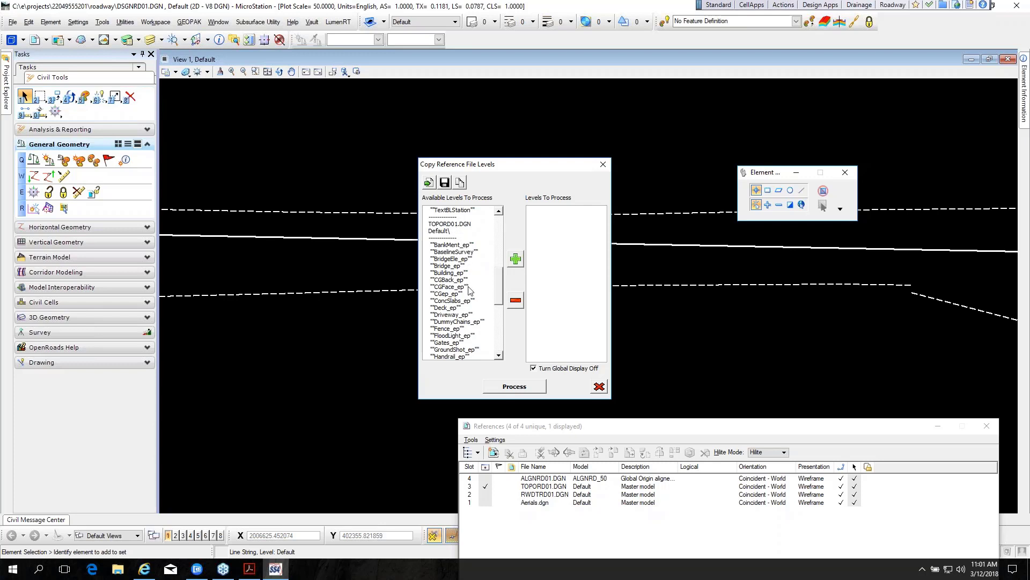
click(498, 356)
click(498, 356)
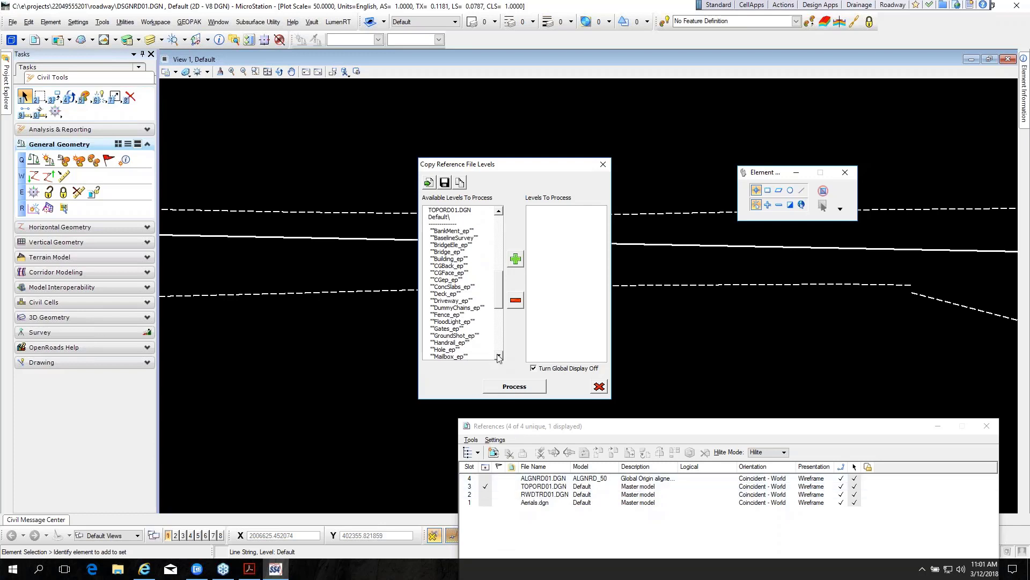
click(499, 356)
click(498, 356)
click(498, 356)
click(498, 356)
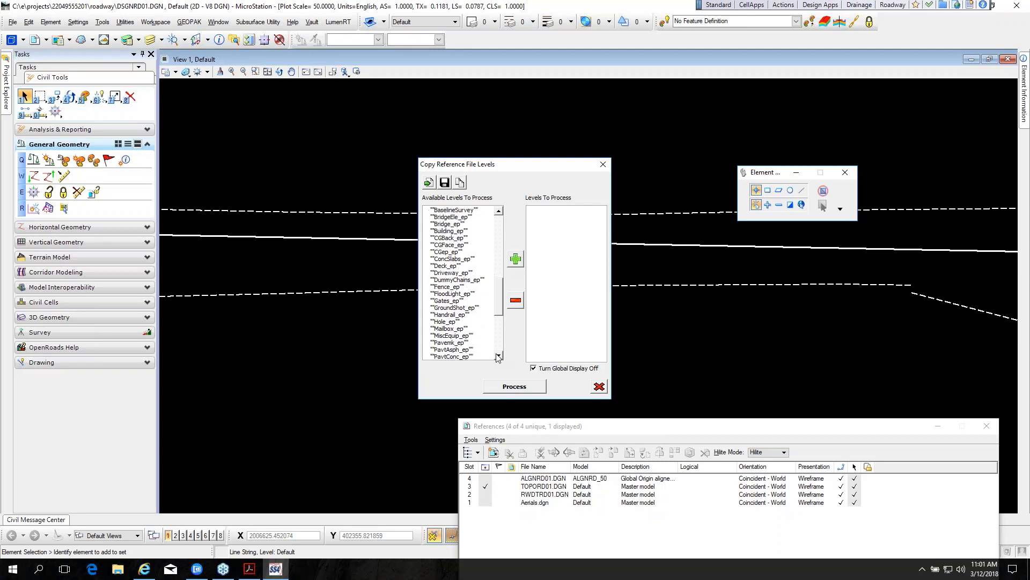
click(461, 350)
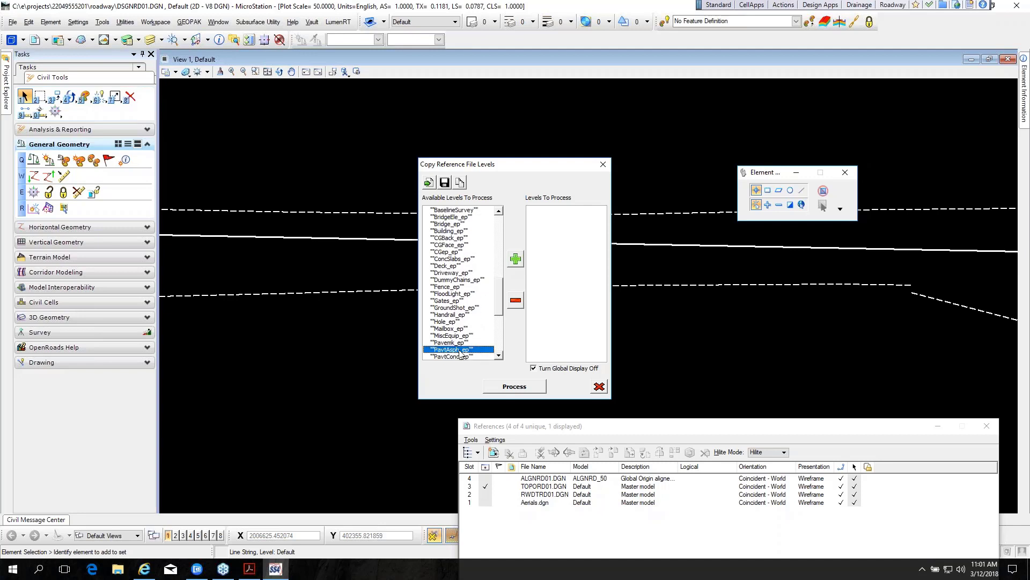
click(515, 259)
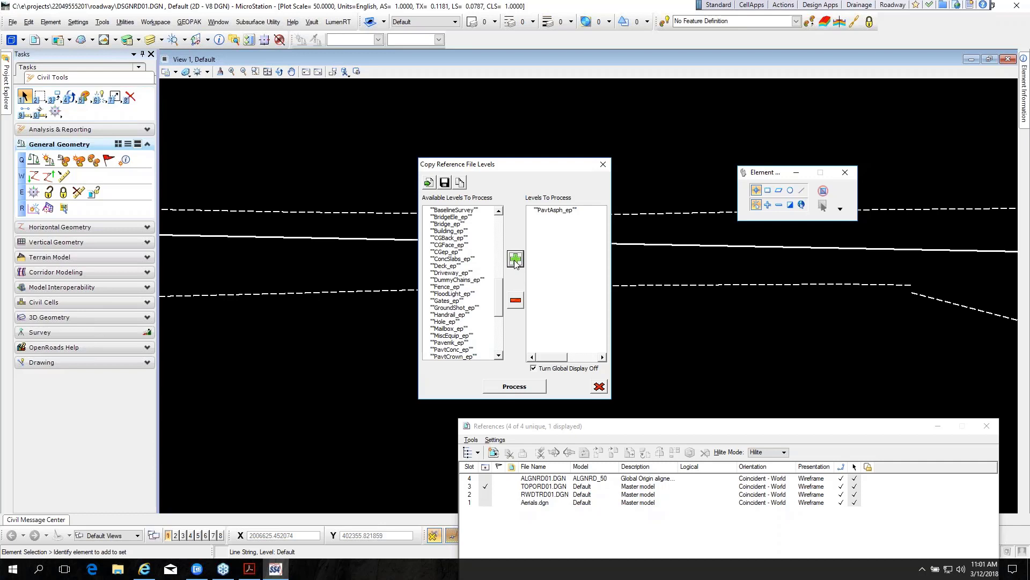
Step: Process the PavtAsph_ep level copy, switch off the TOPORD01.DGN reference display, and close Copy Reference File Levels
click(508, 388)
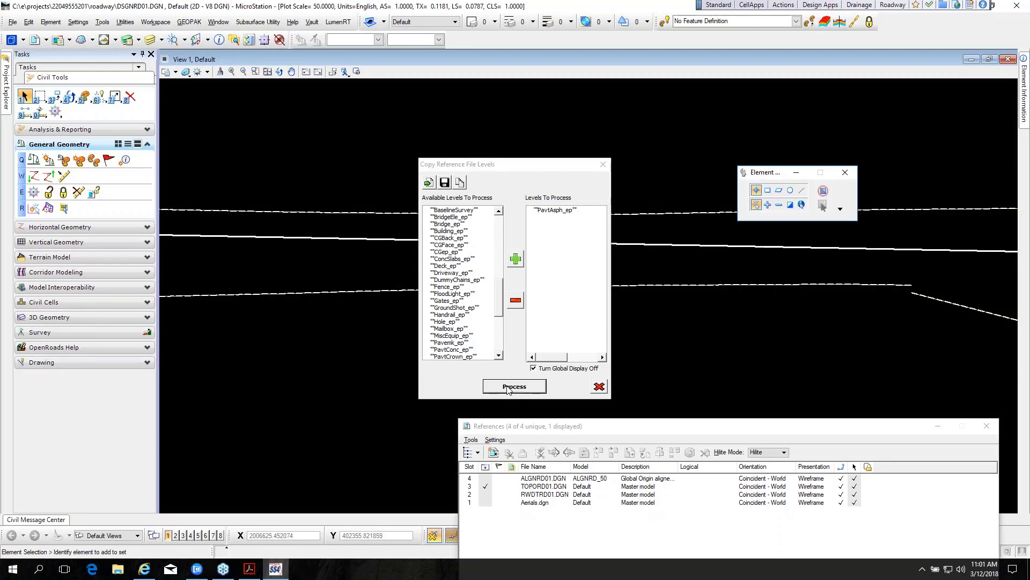
click(486, 488)
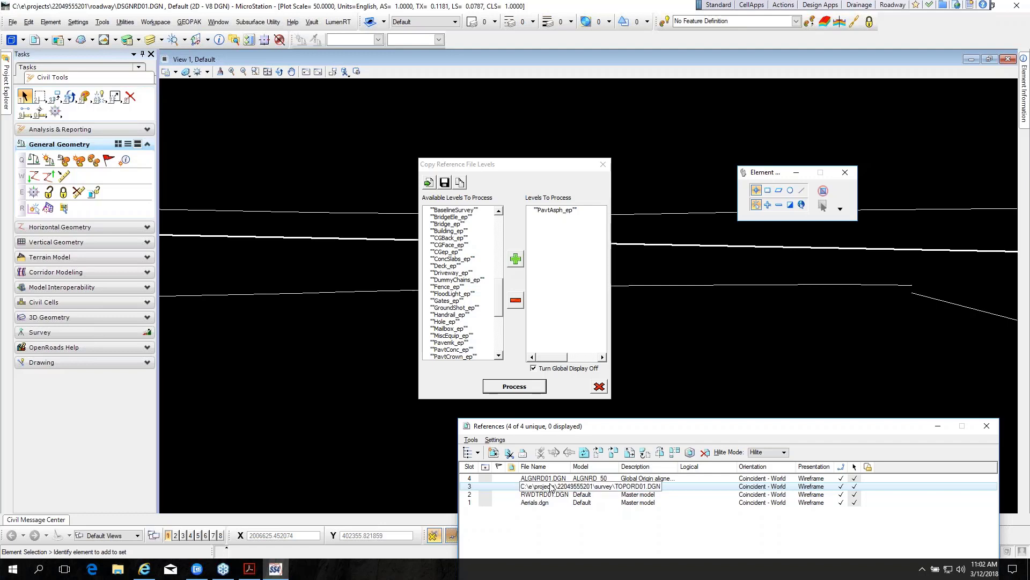
click(603, 164)
Step: Select everything on the copied pavement line's level, check the element properties, and clear the selection
scroll(485, 248, down, 5)
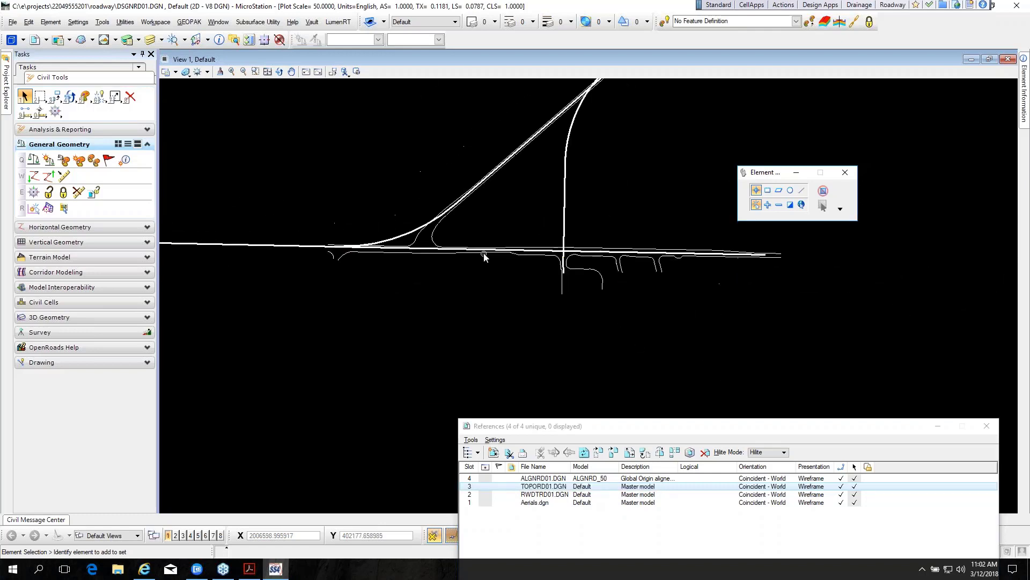
right_click(391, 270)
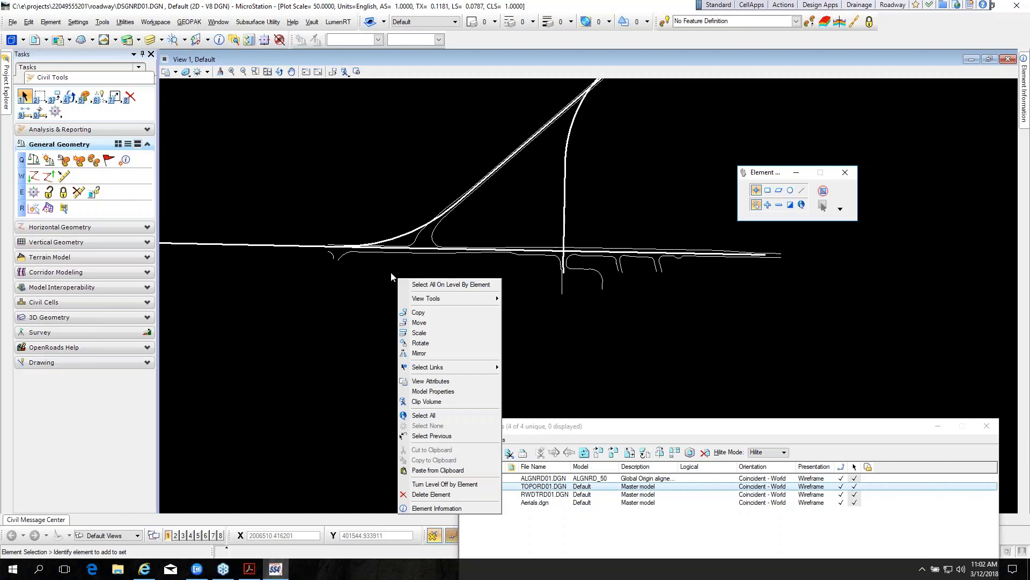
click(430, 284)
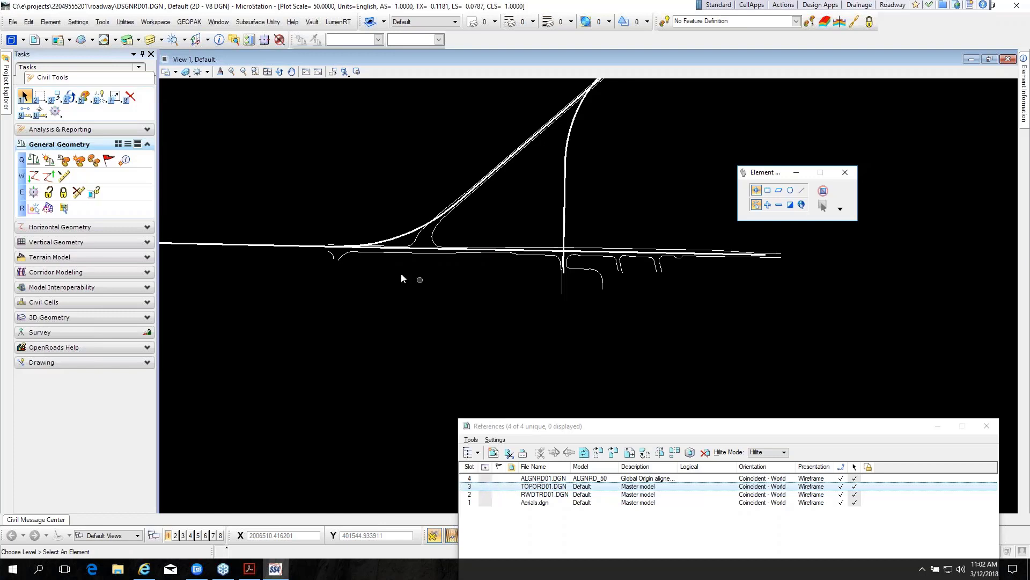
click(342, 259)
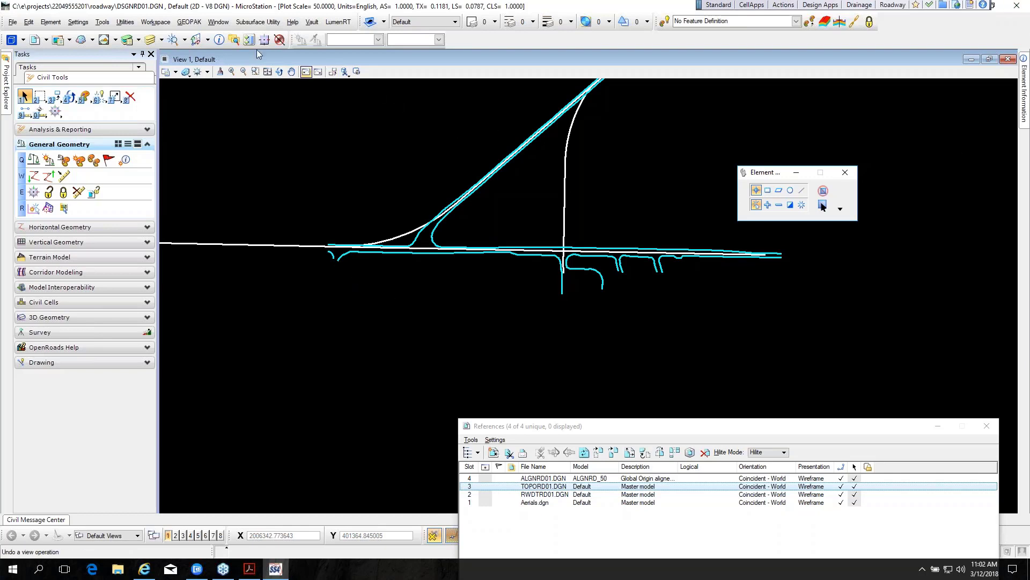
click(219, 39)
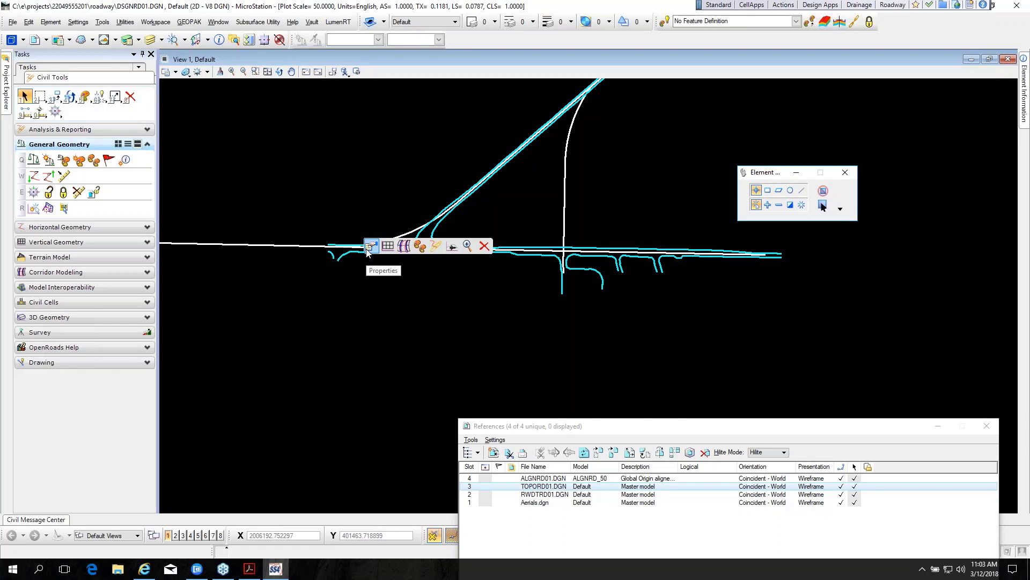
click(372, 248)
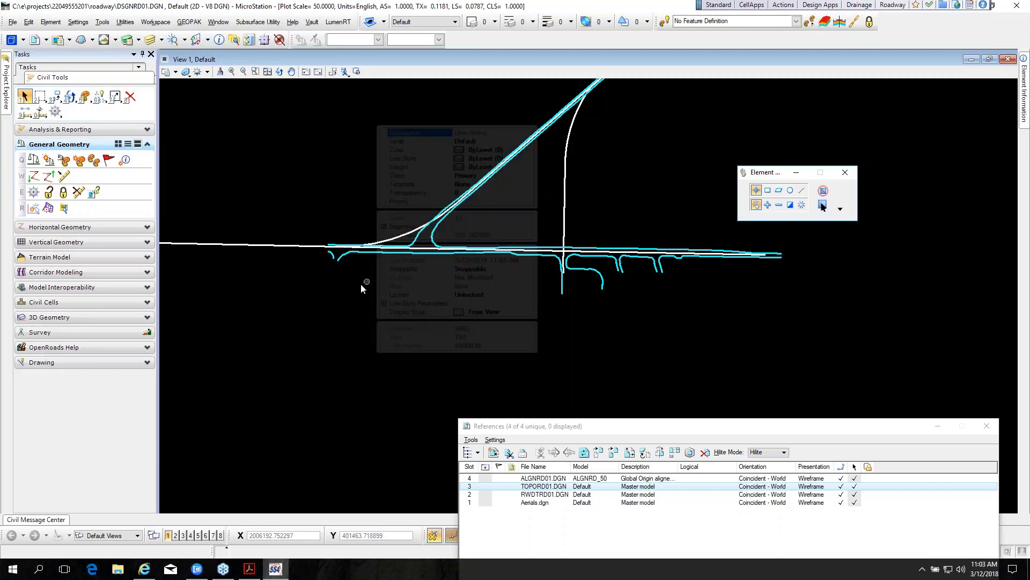
click(822, 205)
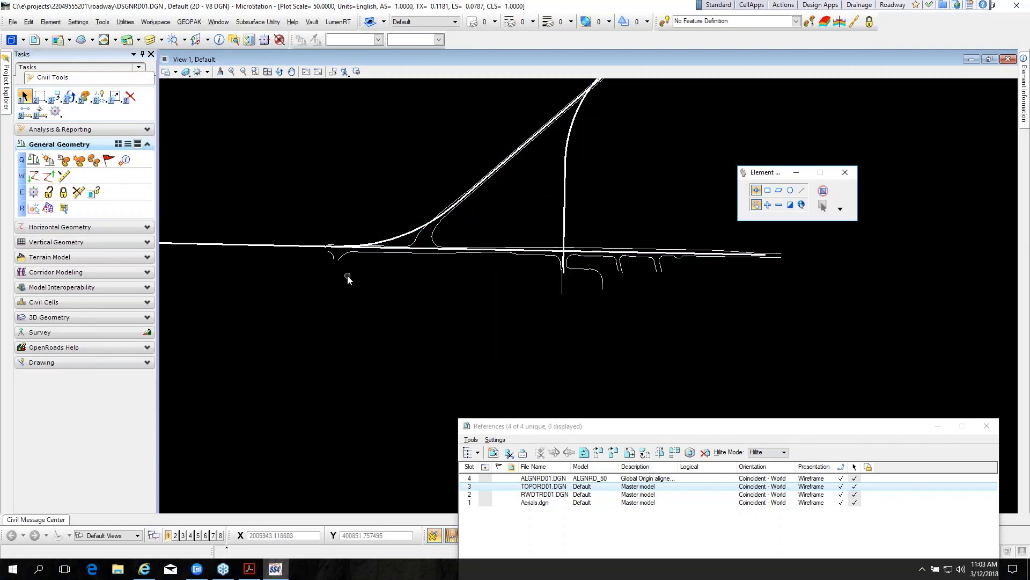
Step: Select all copied pavement lines by level and apply the linear feature definition PavementMilling(ML) to them
right_click(347, 279)
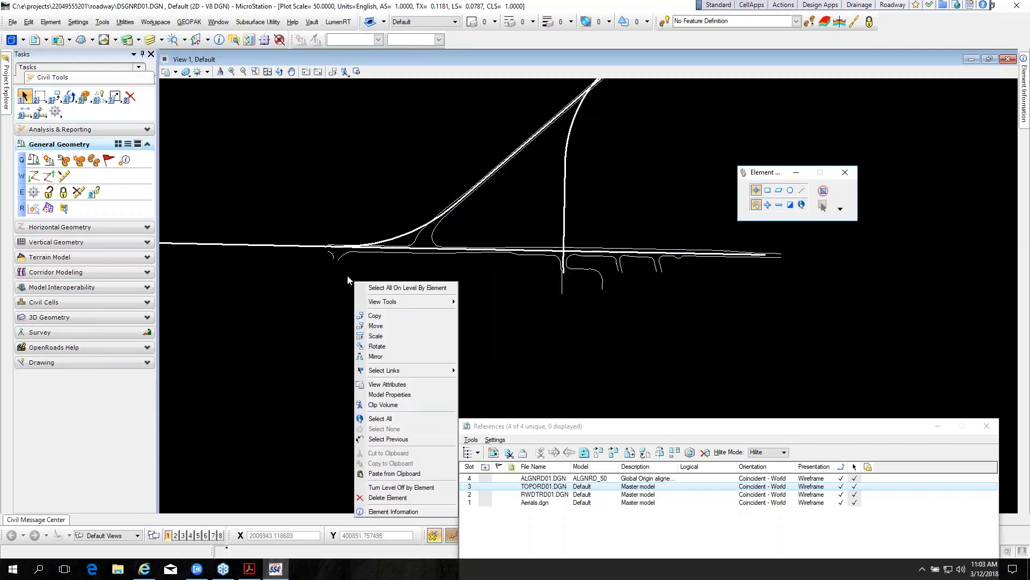
click(383, 288)
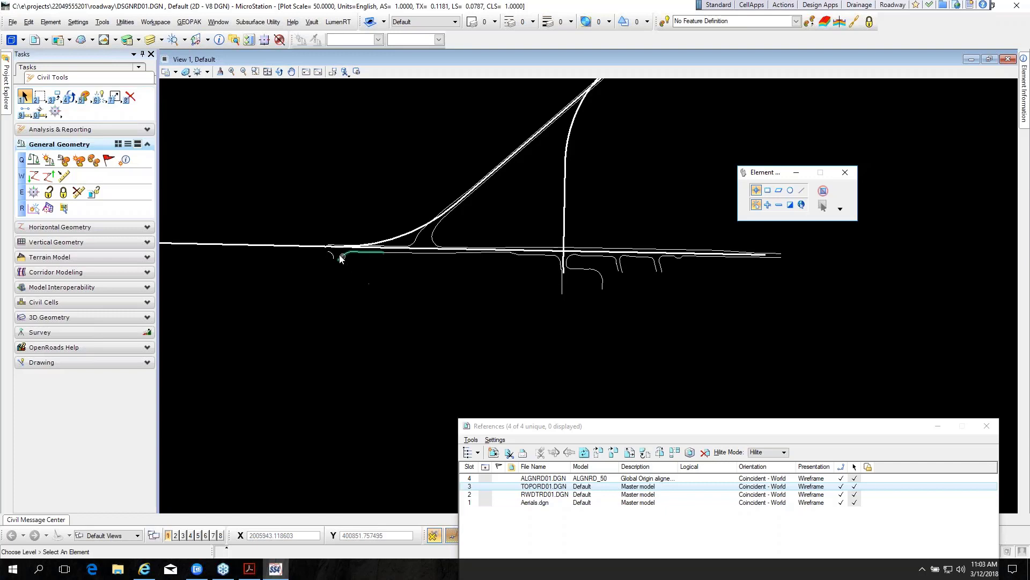
click(336, 258)
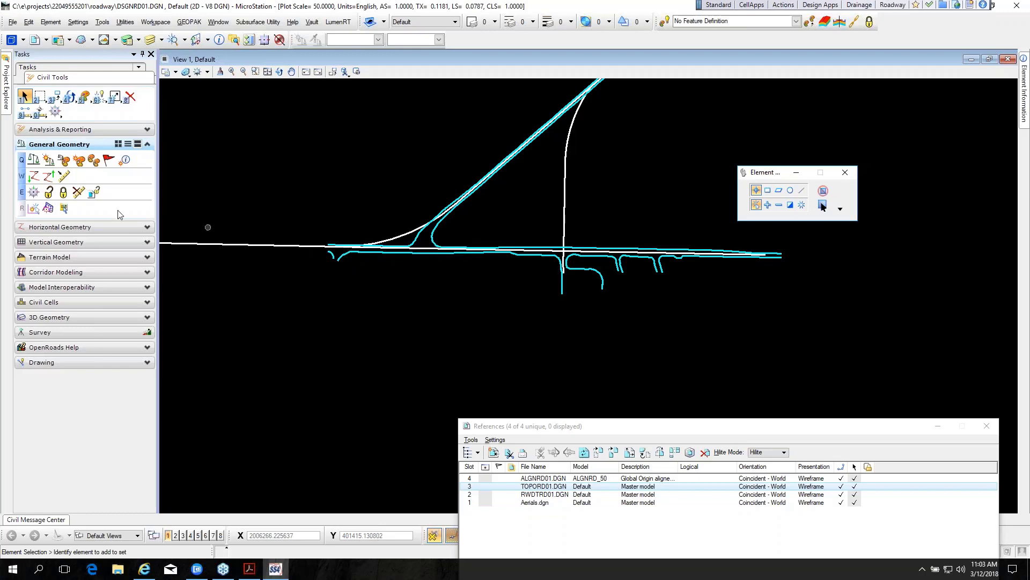
click(79, 161)
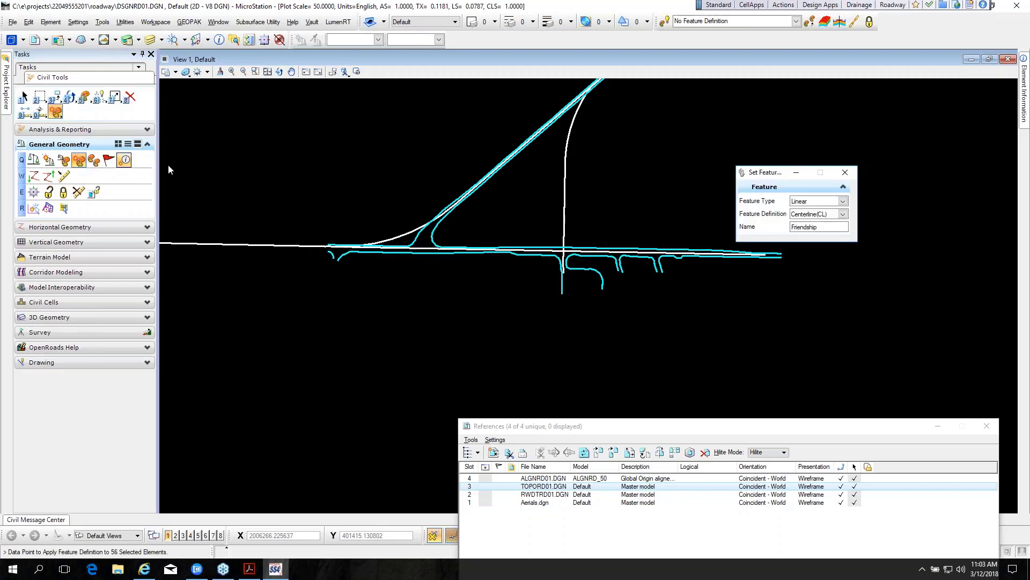
click(843, 214)
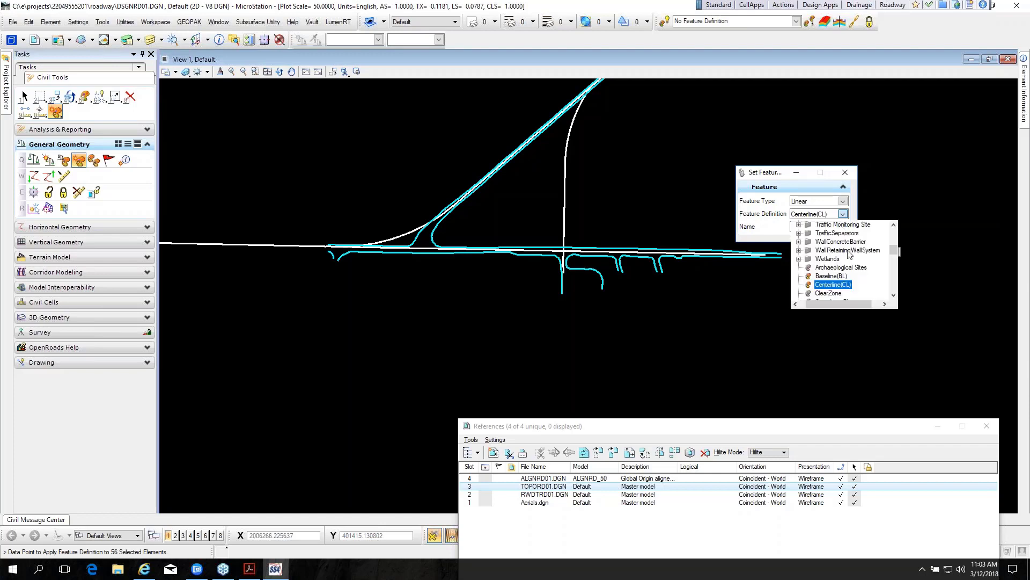
scroll(854, 263, down, 3)
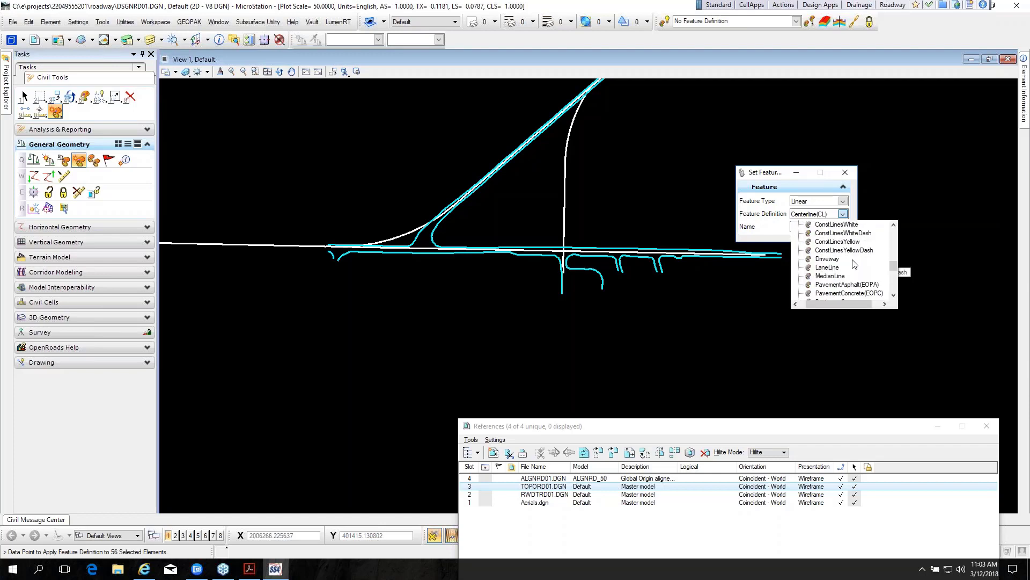
scroll(854, 263, down, 1)
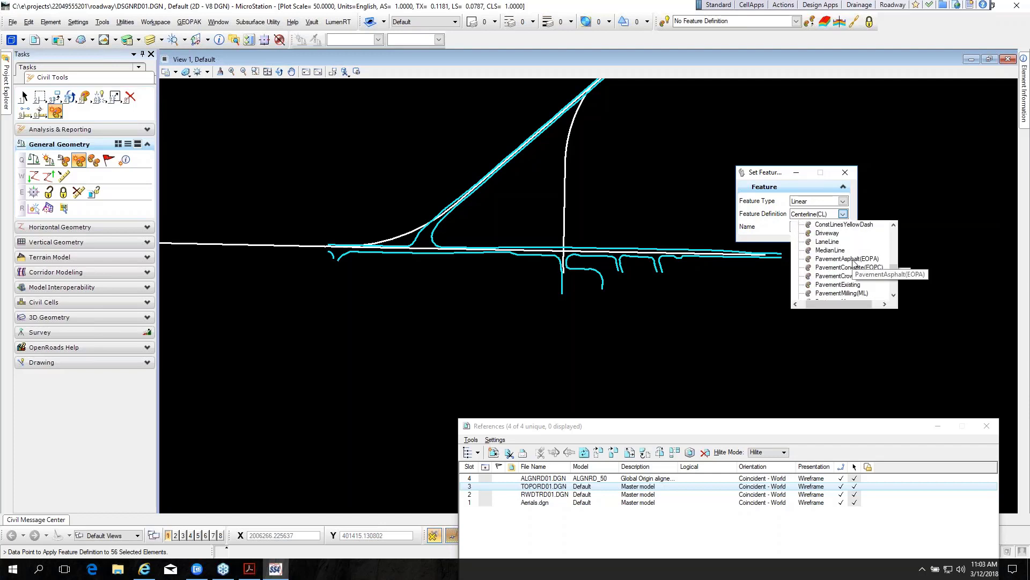
click(840, 293)
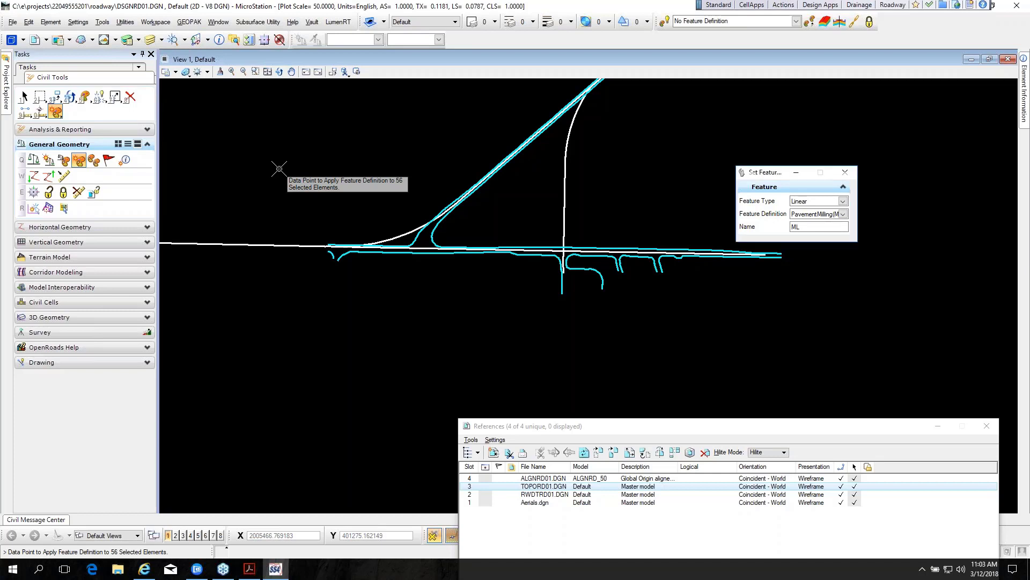
click(279, 169)
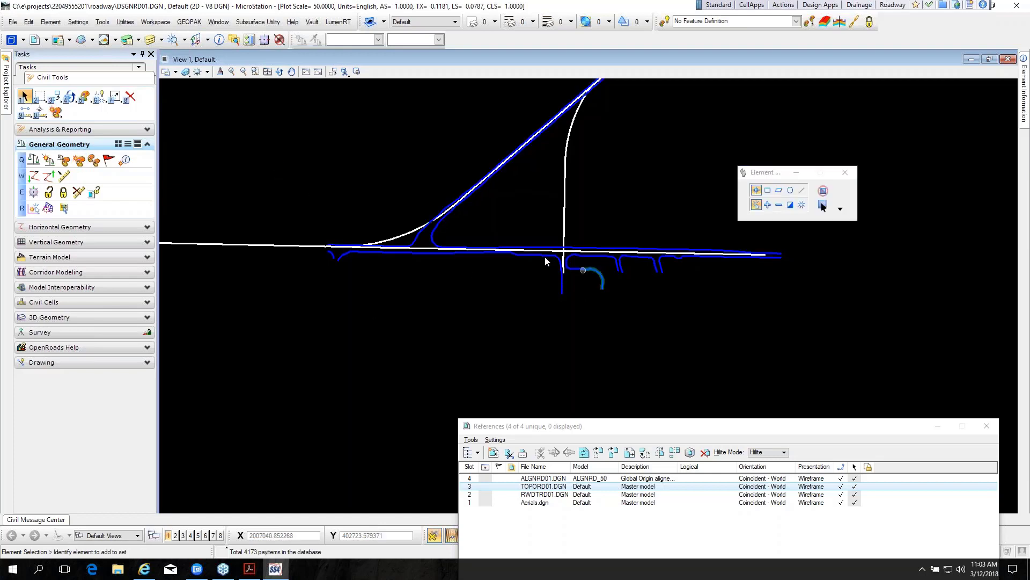
Step: Examine the pavement lines and alignments at the crossing on the diagonal road and at the side-road intersection
mouse_move(517, 259)
scroll(603, 311, down, 3)
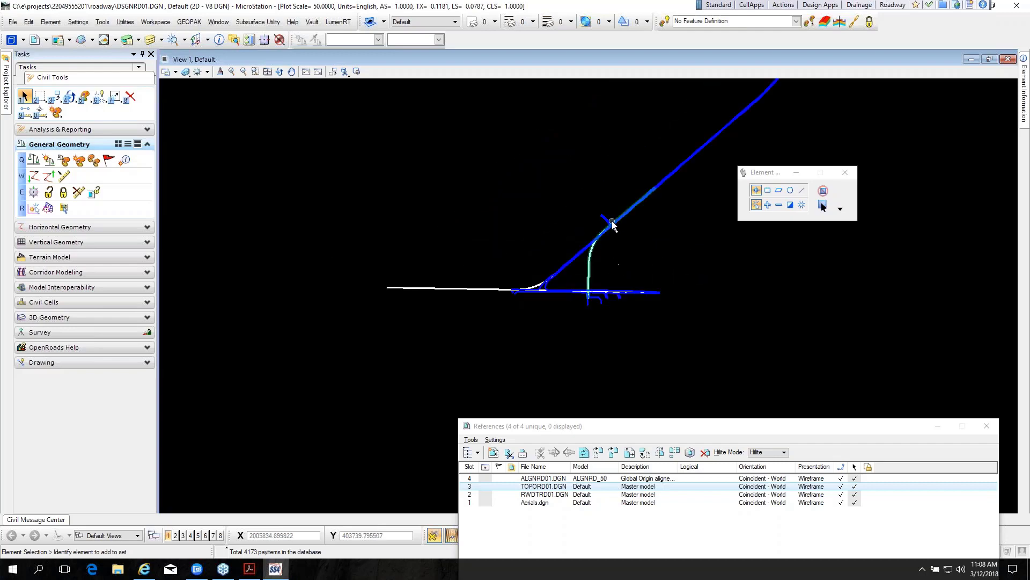
scroll(610, 221, up, 5)
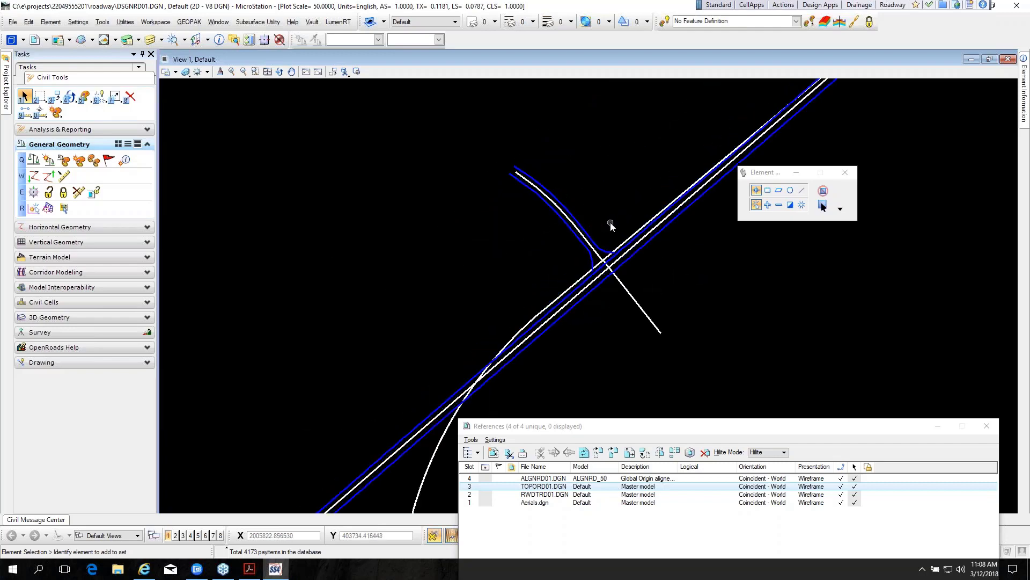
scroll(610, 222, down, 3)
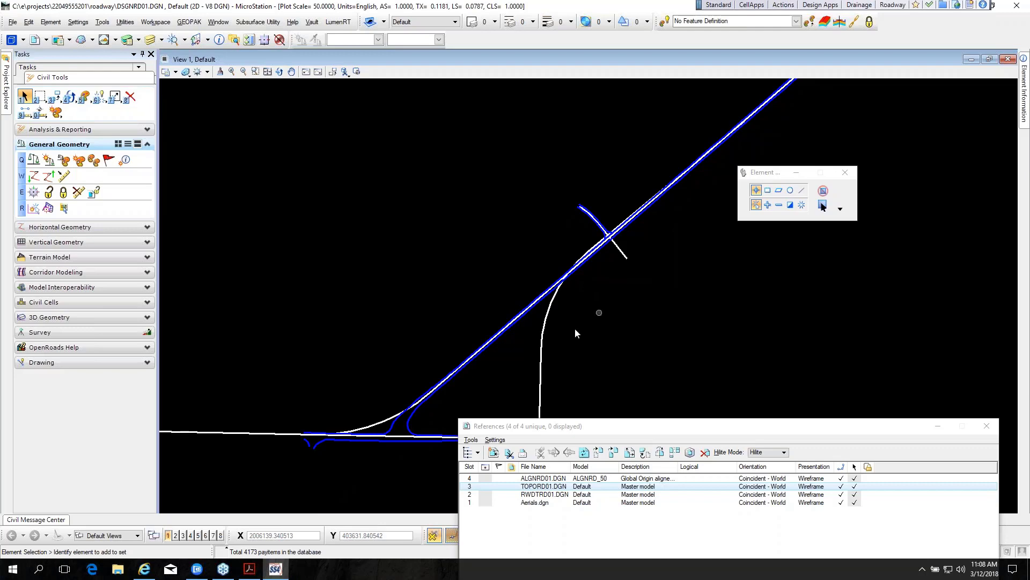
scroll(420, 284, down, 5)
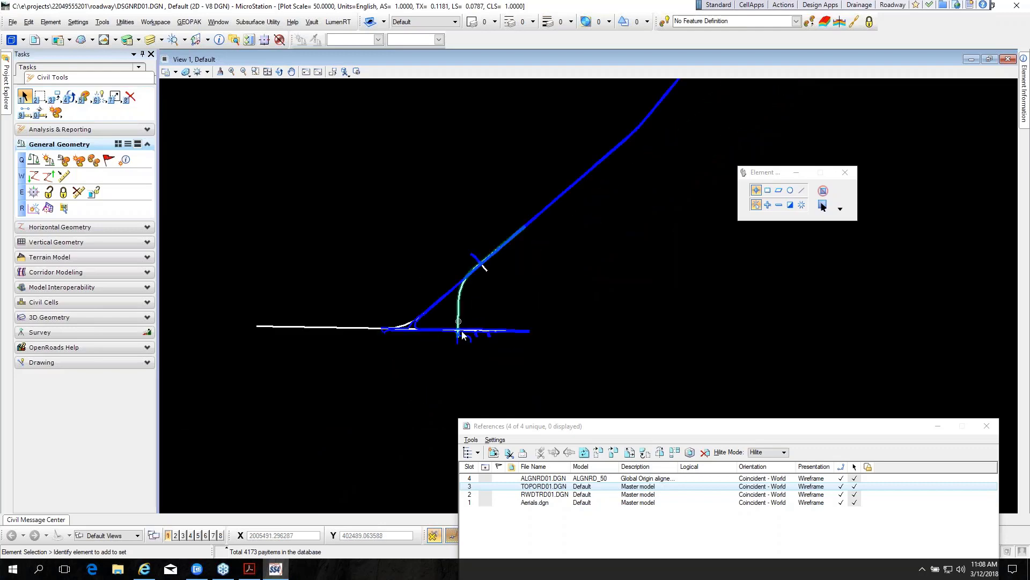
scroll(464, 333, up, 5)
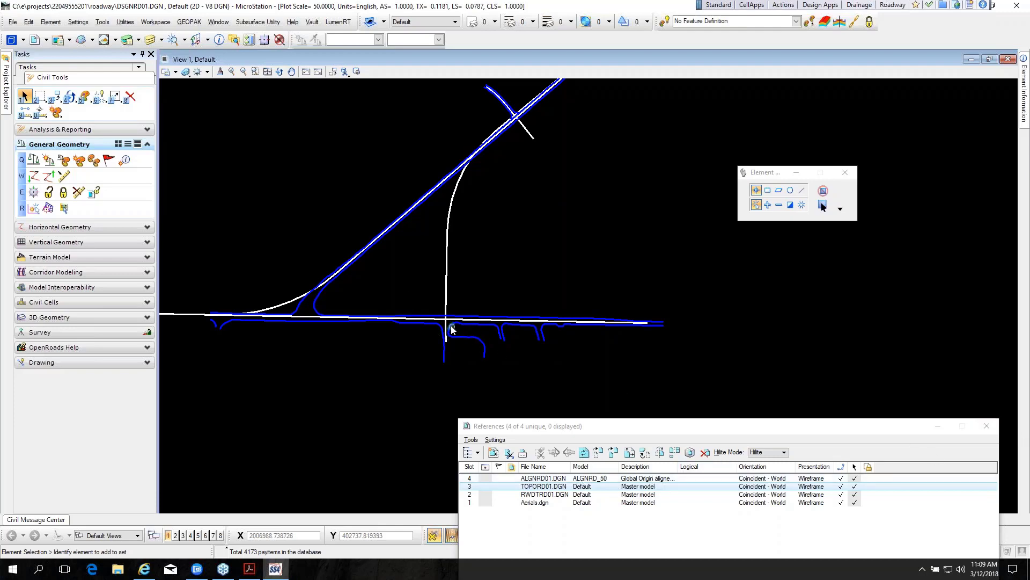
scroll(413, 331, up, 4)
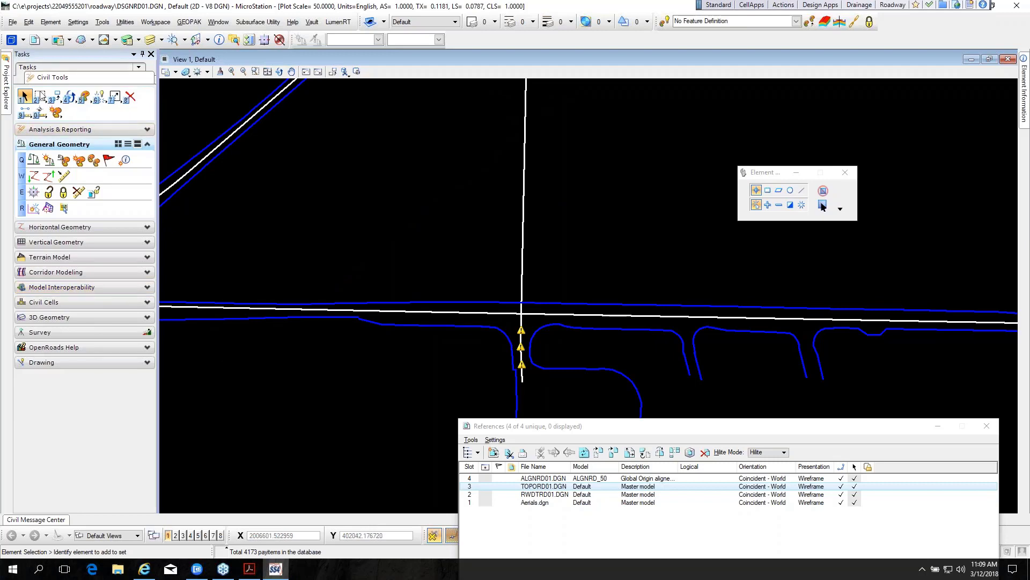
Step: Start a Single Offset Partial with the offset locked at 16 and the length locked at 500
click(60, 227)
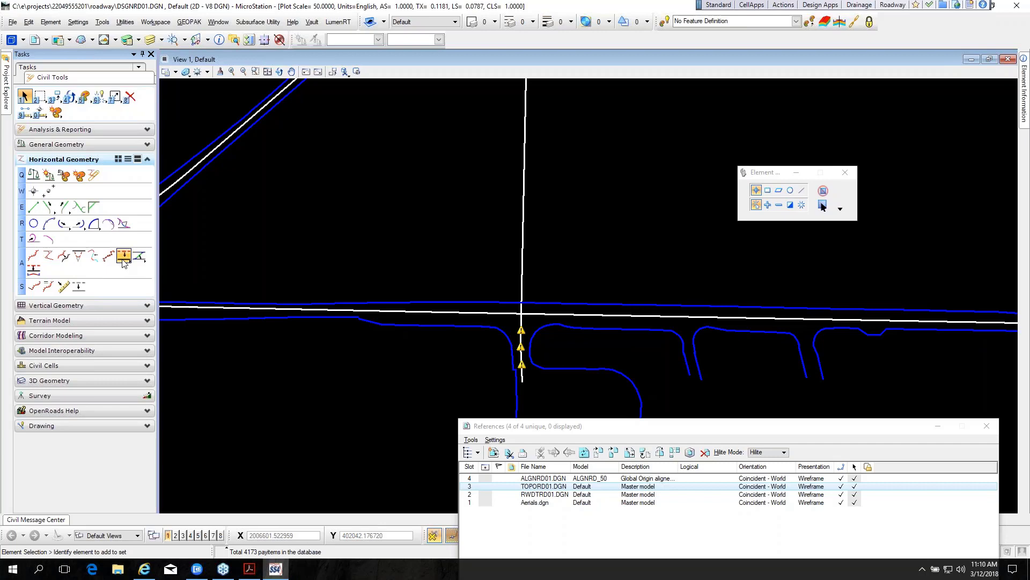
click(123, 261)
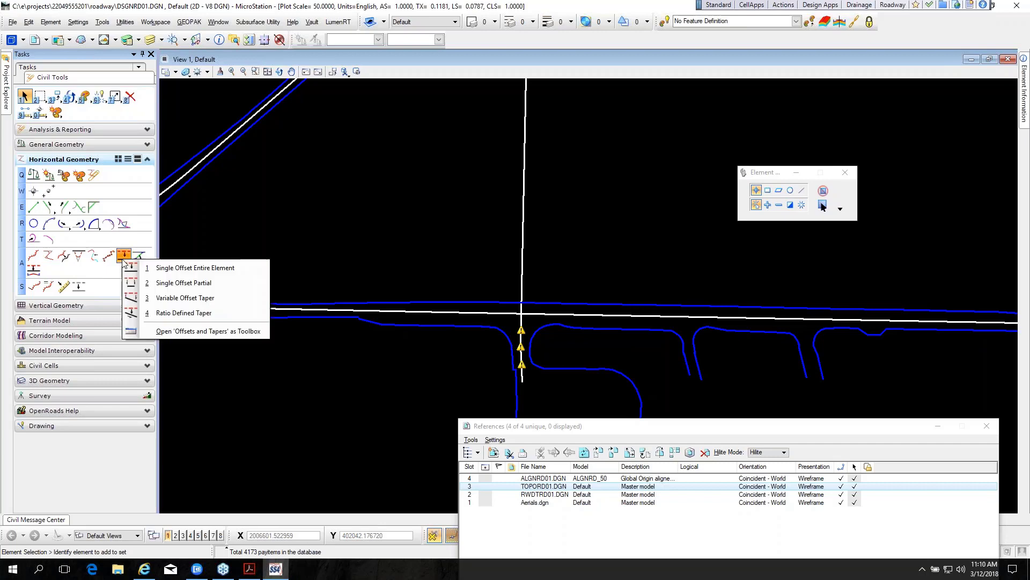
click(180, 284)
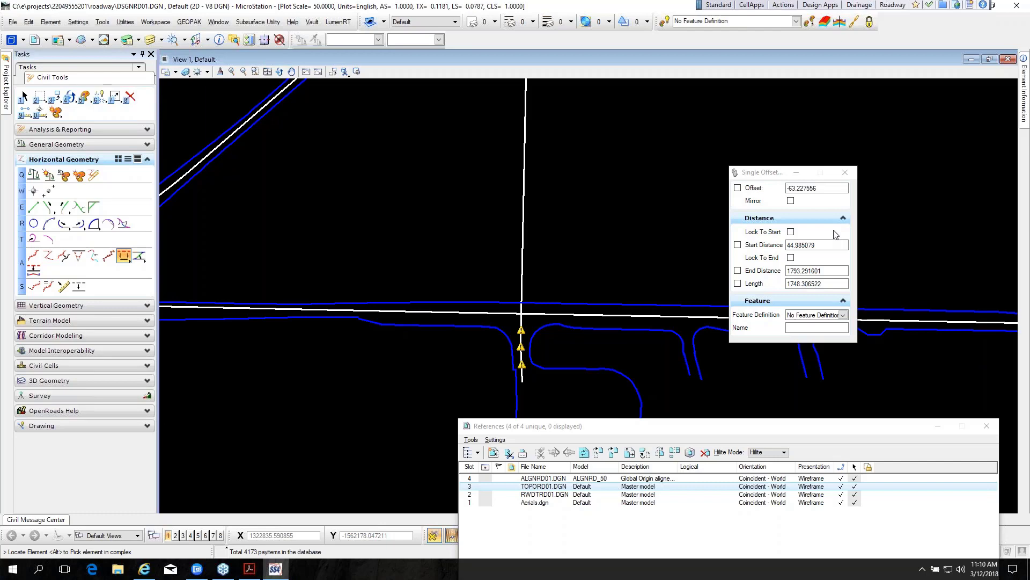
drag(788, 173, 683, 105)
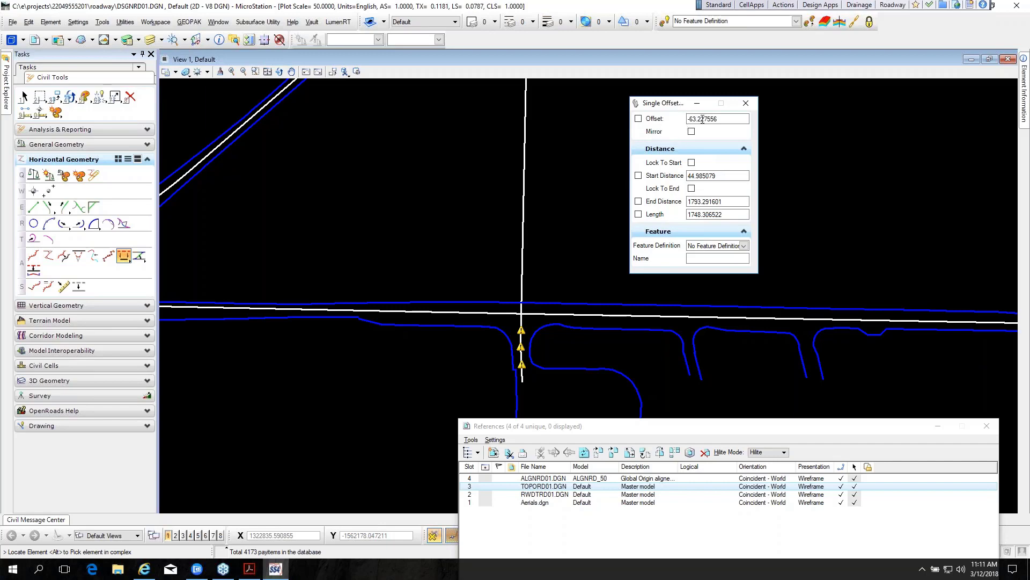
click(703, 119)
text(-)
text(16.0)
key(Tab)
click(638, 214)
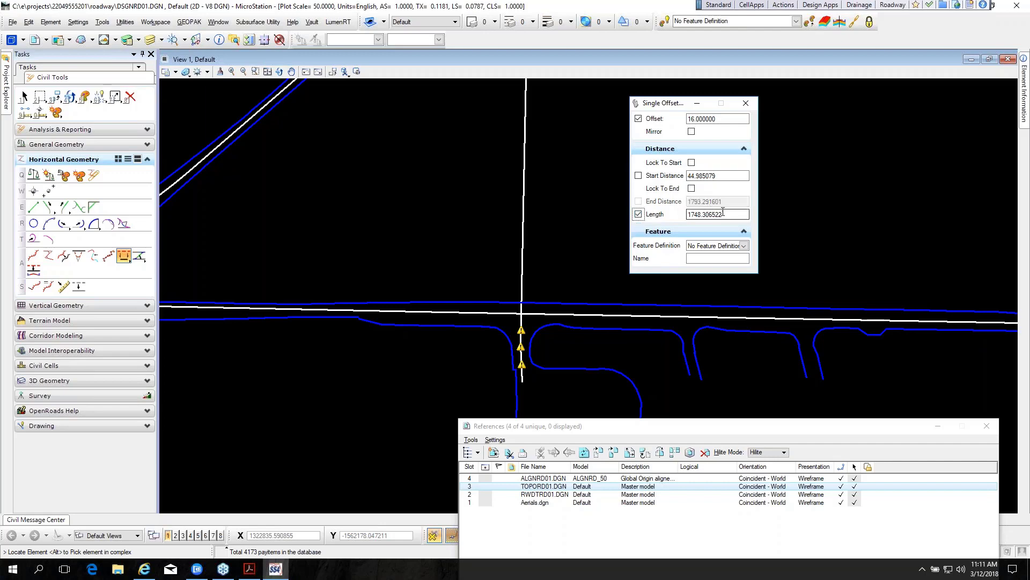
drag(723, 212, 685, 217)
text(500.0)
key(Tab)
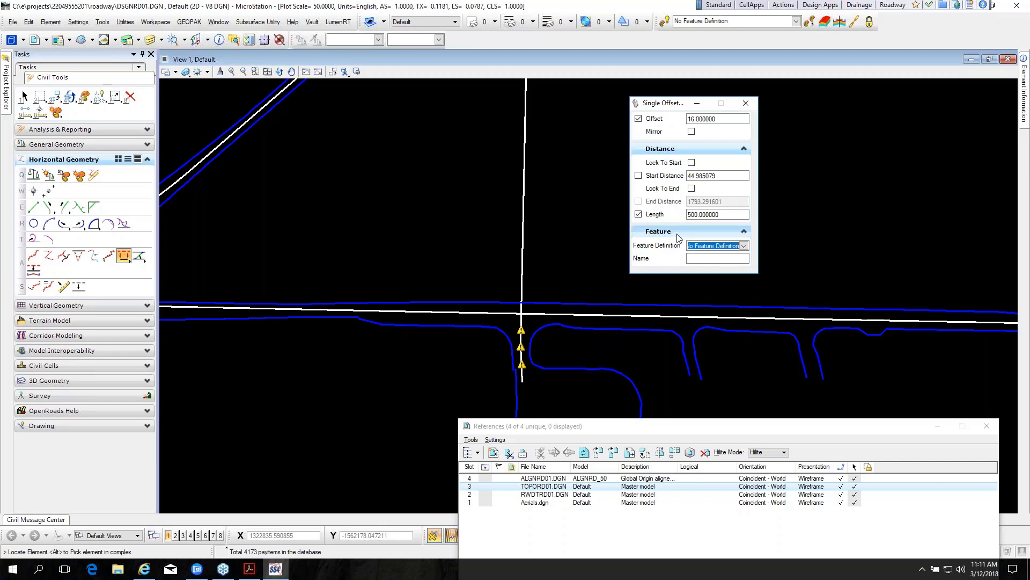
Step: Assign the plan feature definition PavementAsphalt(EOPA) to the partial offset
click(744, 247)
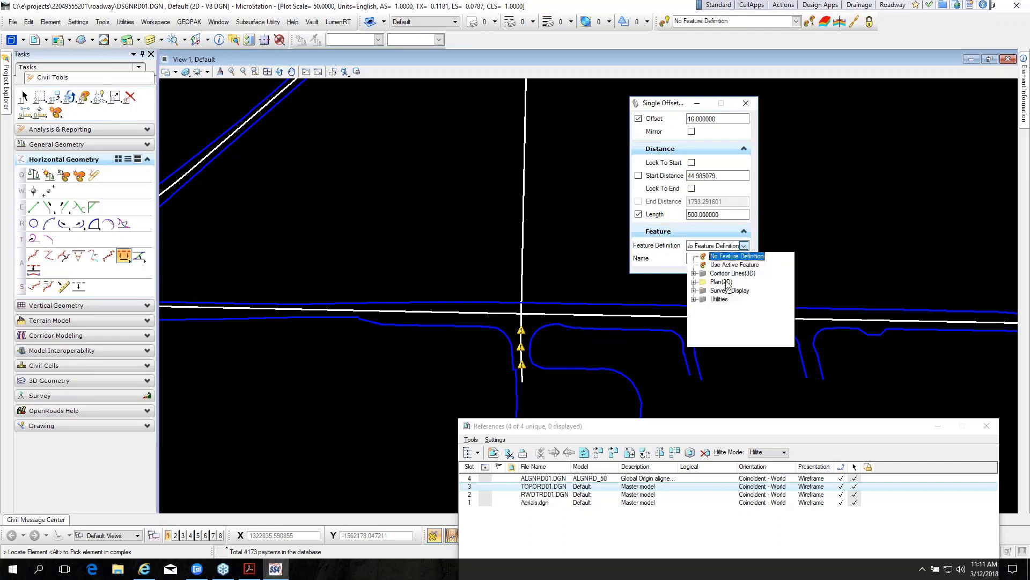
click(694, 282)
scroll(703, 290, down, 3)
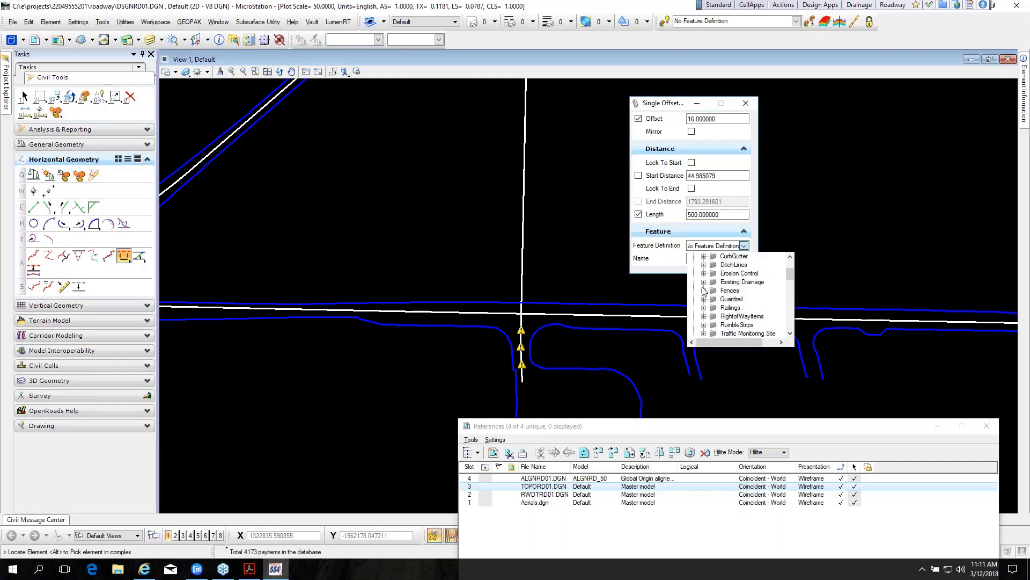
scroll(705, 292, down, 3)
scroll(707, 291, down, 5)
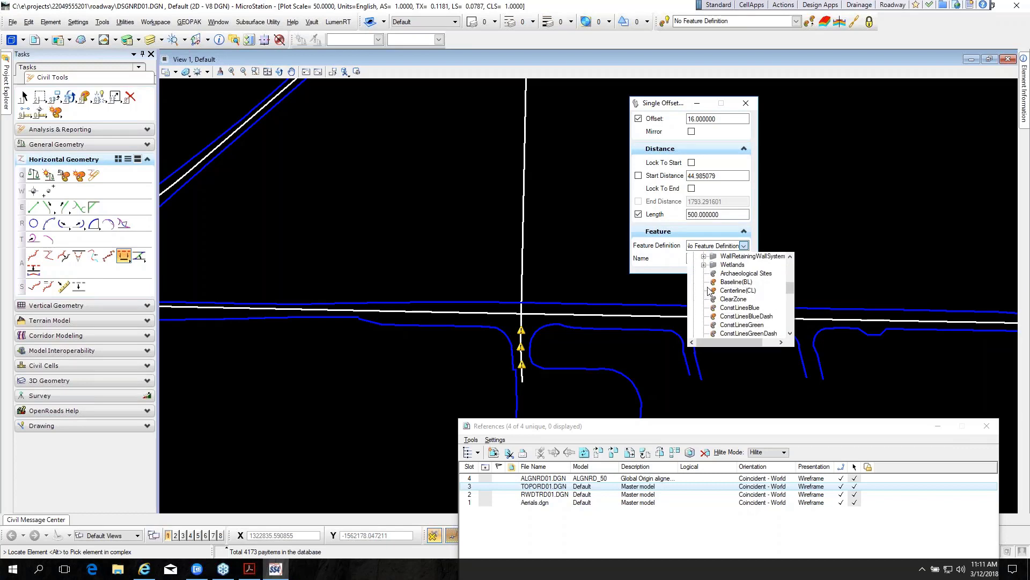
scroll(710, 292, down, 1)
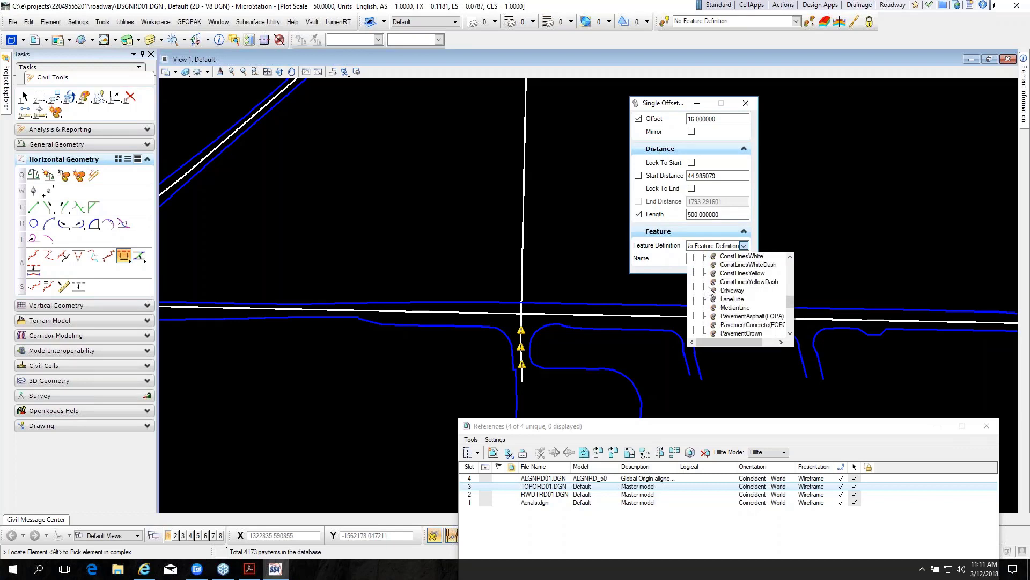
click(744, 316)
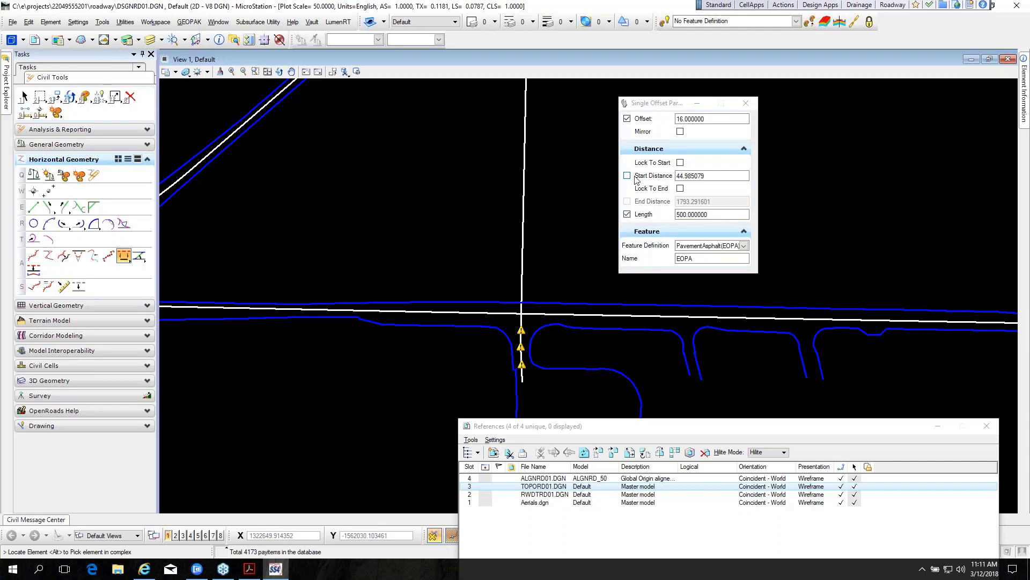
Step: Use the main east-west alignment as the offset's base and lock the start distance at station 28+00
click(459, 313)
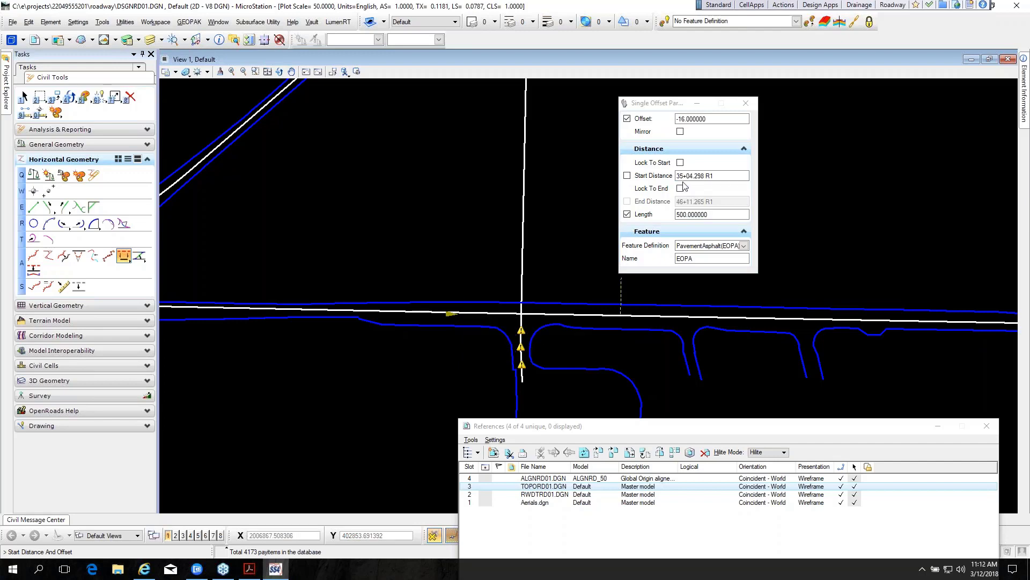
click(628, 177)
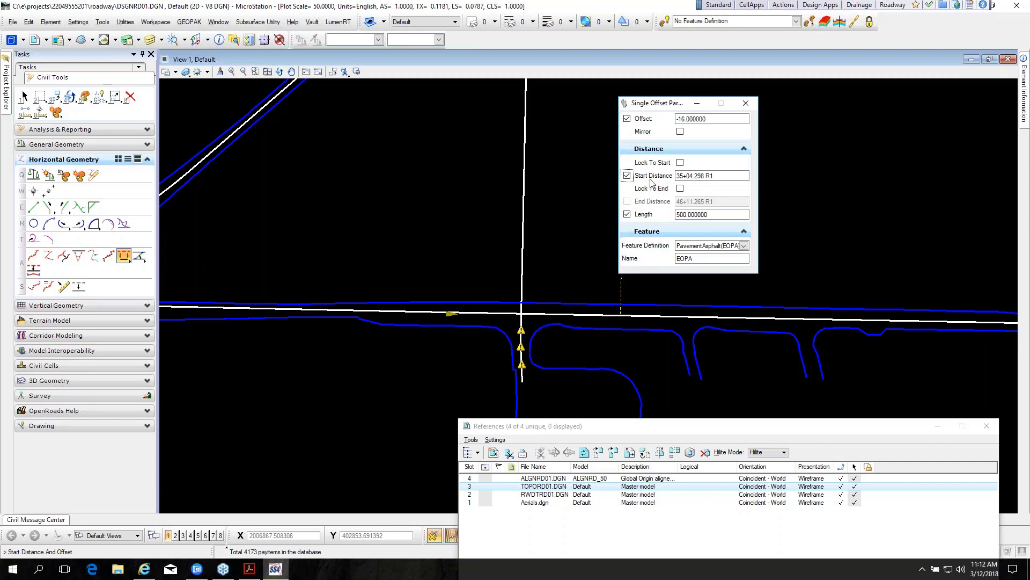
drag(739, 178, 674, 185)
text(2800.00)
key(Tab)
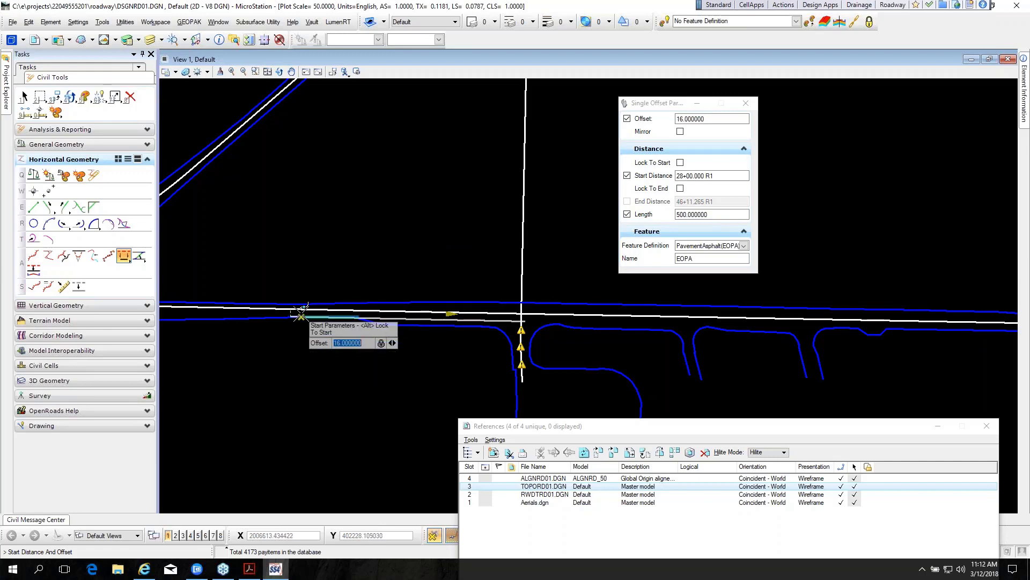
Step: Place the 16-foot partial offset over 500 feet below the main alignment, without mirroring, and end the command
scroll(291, 334, up, 2)
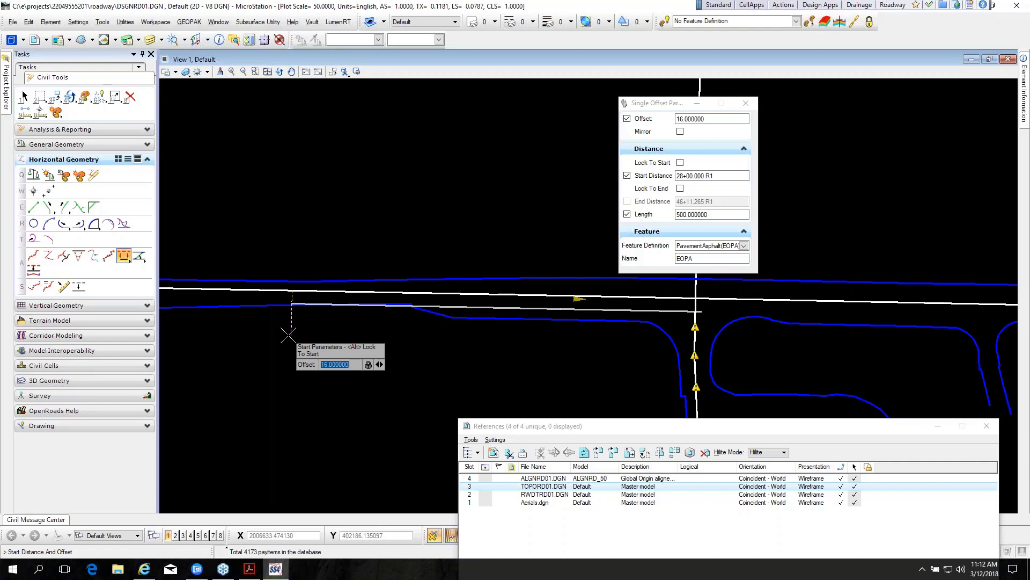
click(288, 335)
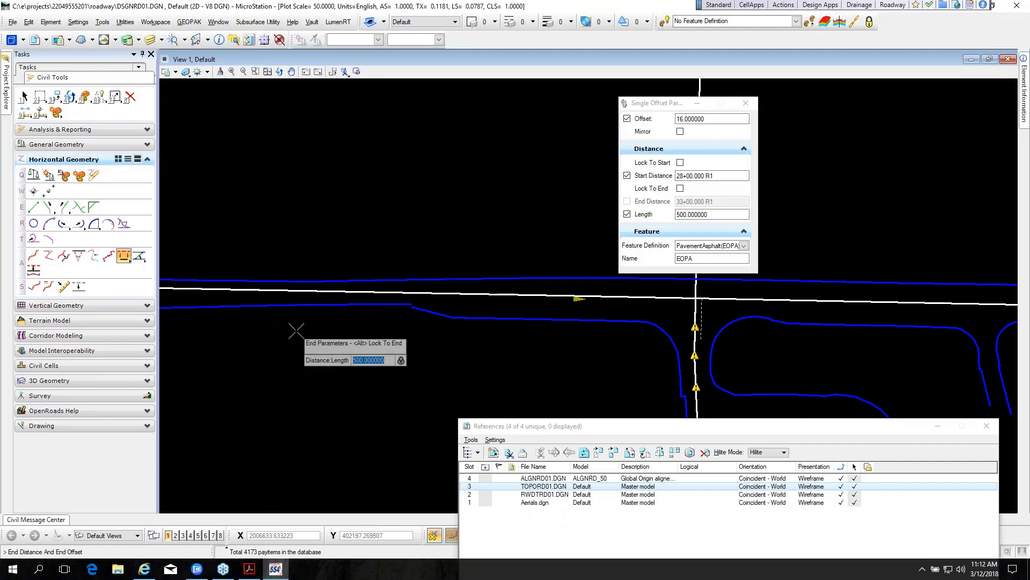
click(296, 330)
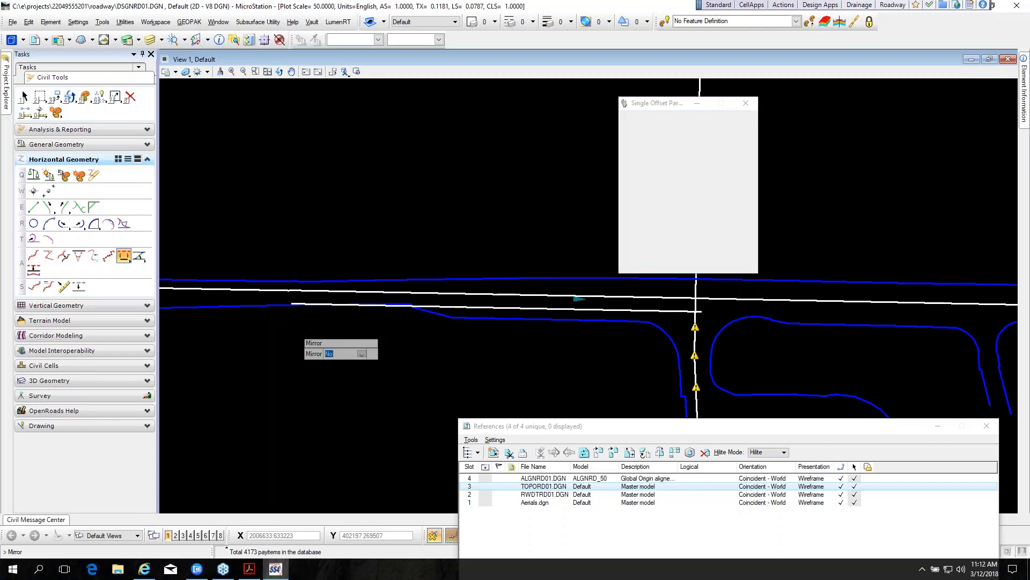
click(296, 330)
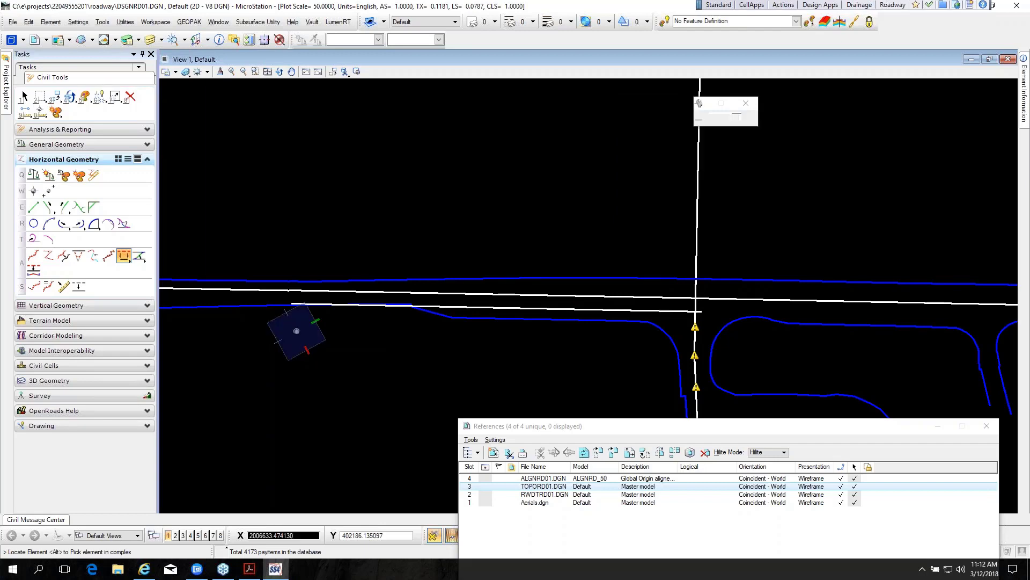
right_click(301, 342)
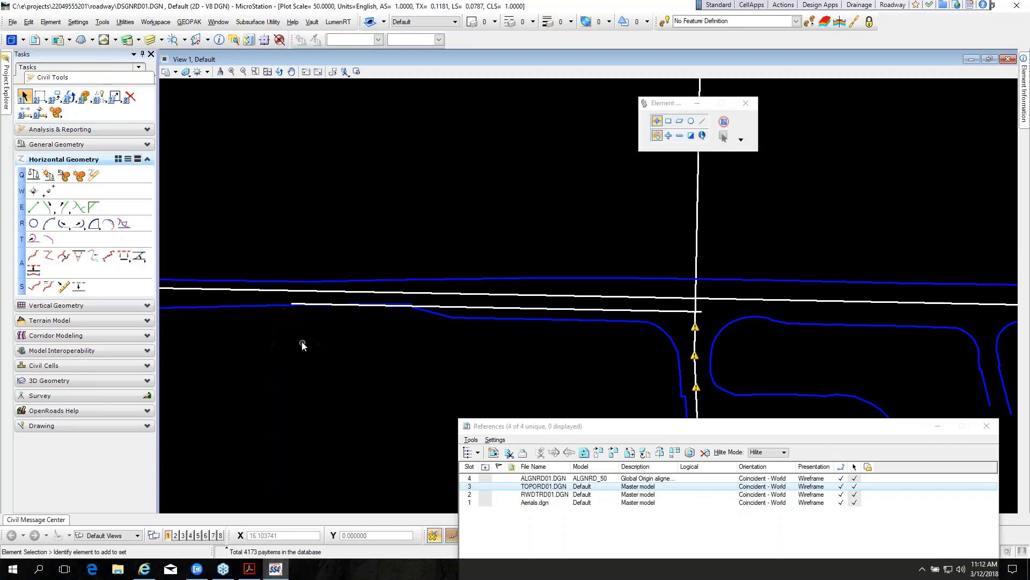
Step: Select the new pavement edge and check its stations, offsets and length against the existing pavement
click(474, 308)
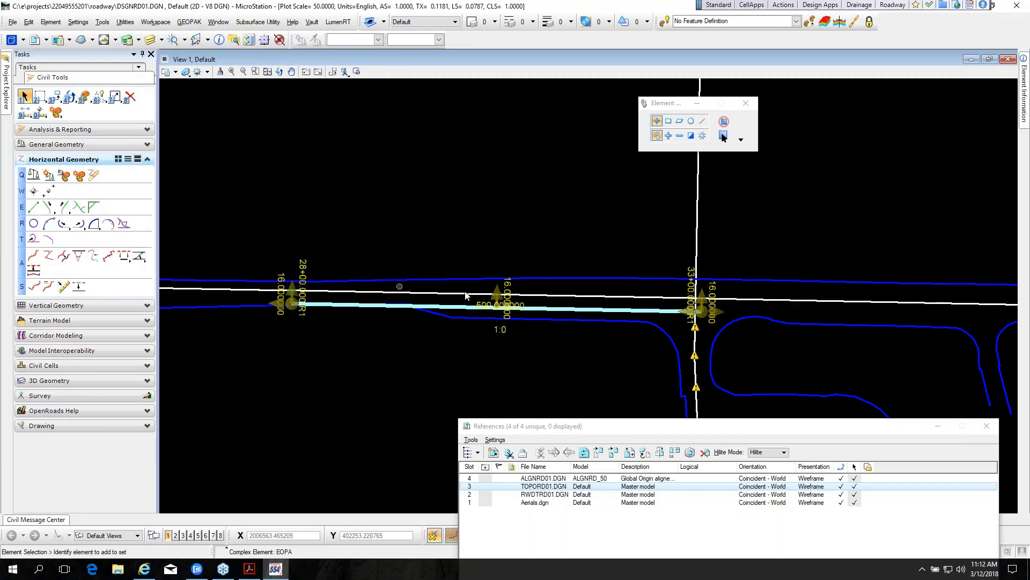
scroll(497, 313, up, 3)
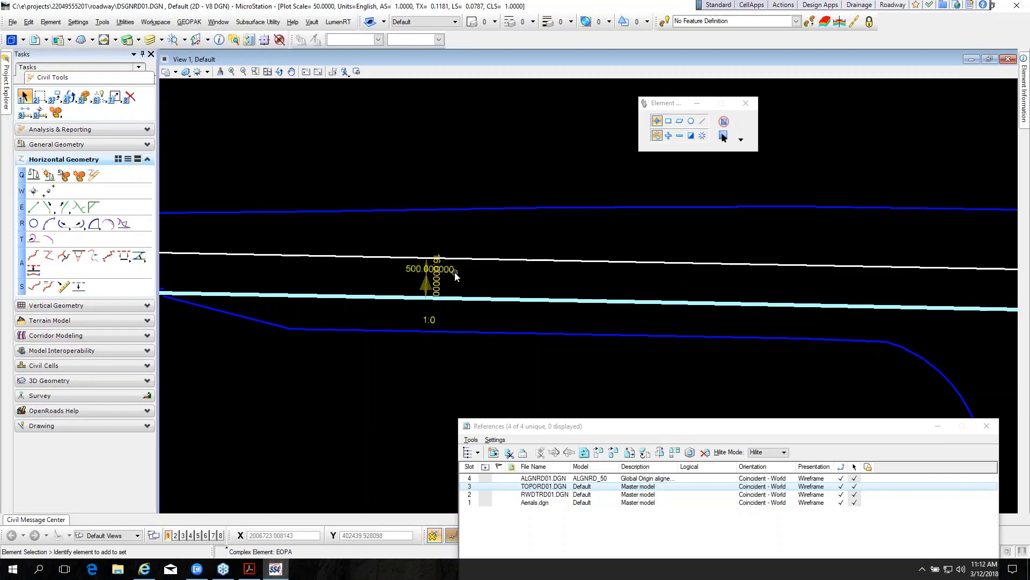
scroll(454, 277, down, 3)
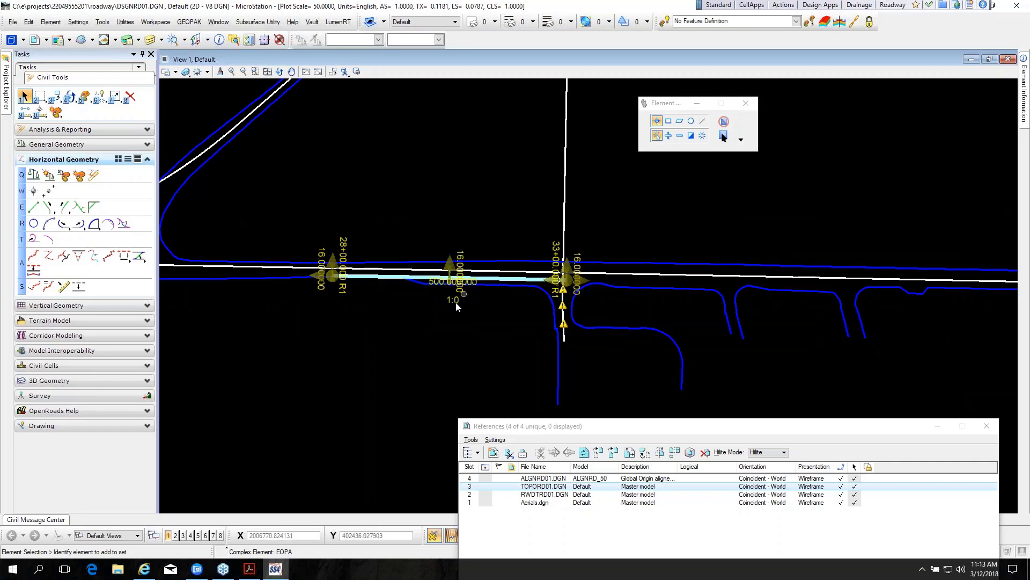
Step: Start another Single Offset Partial, keeping the start distance locked, and set the offset to 32
click(127, 263)
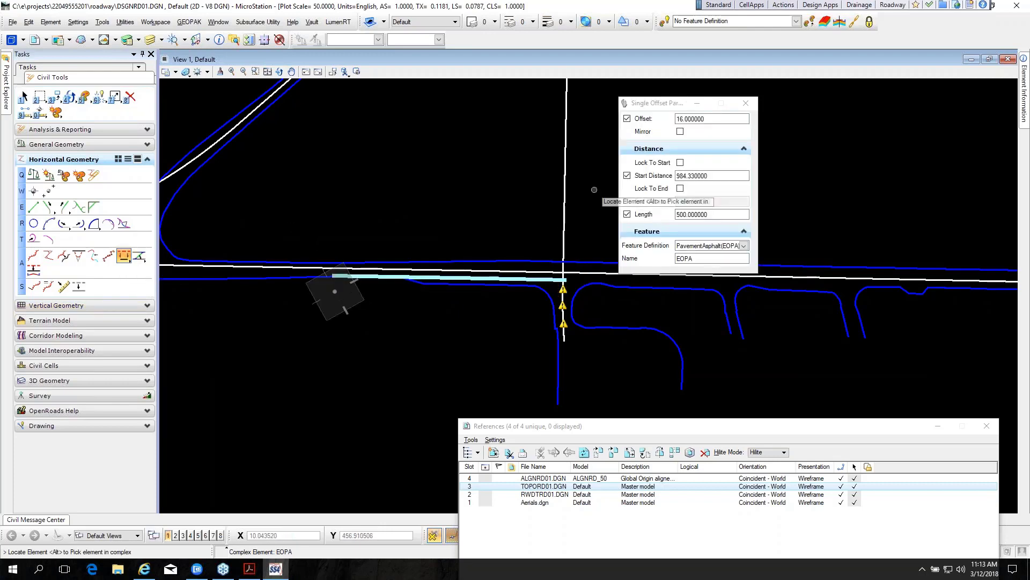
click(628, 176)
click(628, 177)
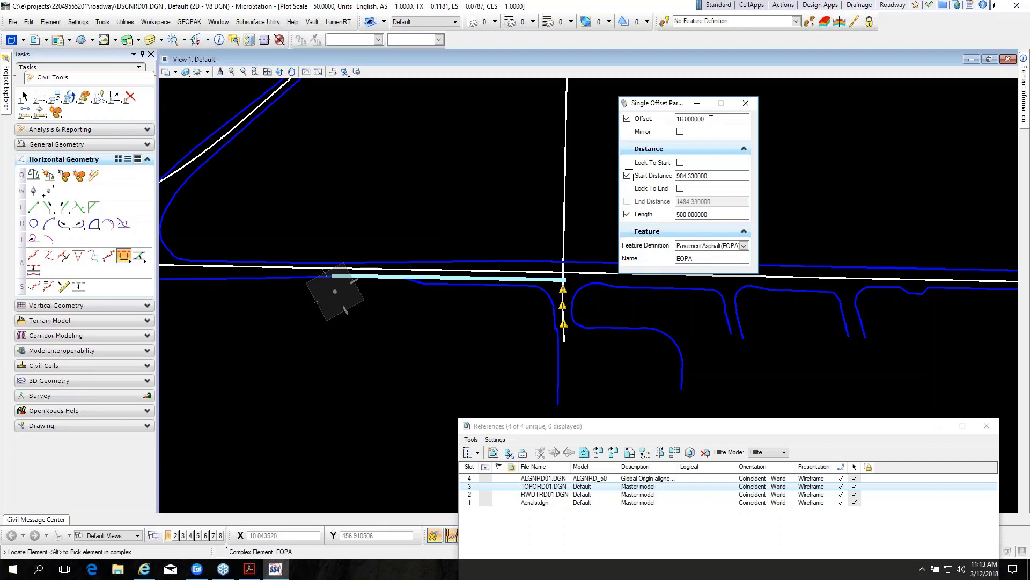
double_click(712, 119)
text(32)
key(Tab)
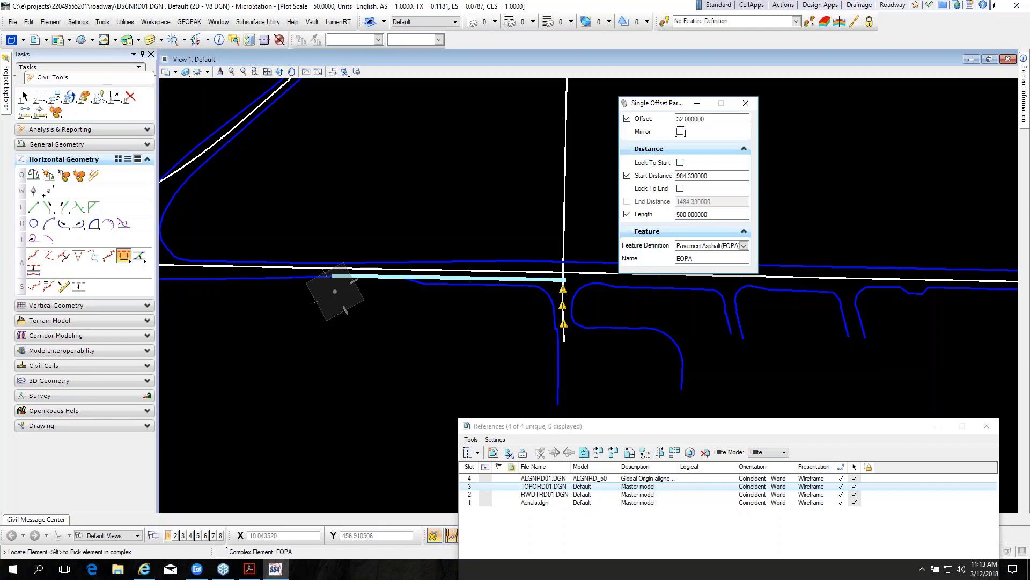
Step: Base the offset on the main east-west alignment, with start station 33+00 and length 600
click(510, 265)
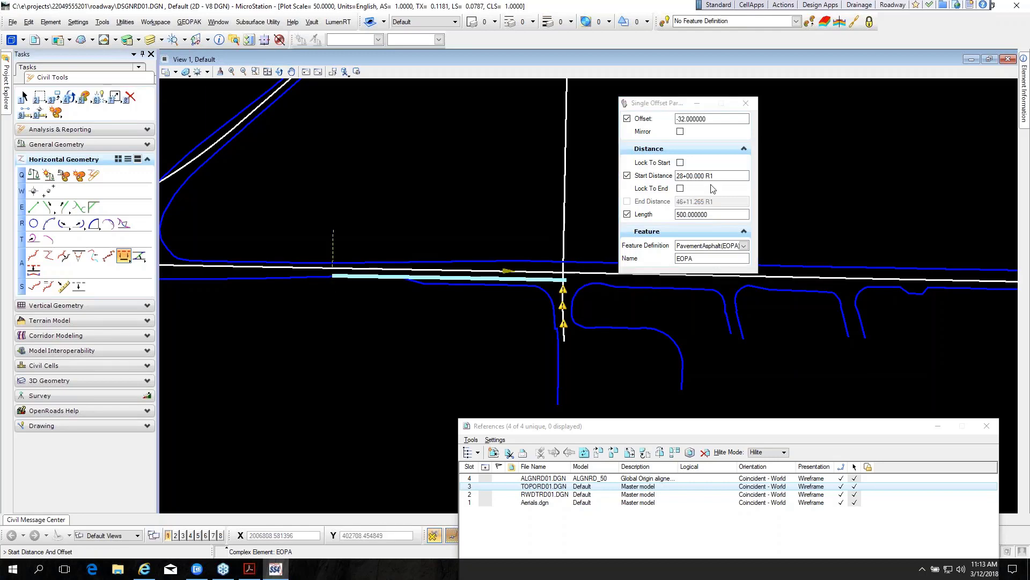
click(679, 176)
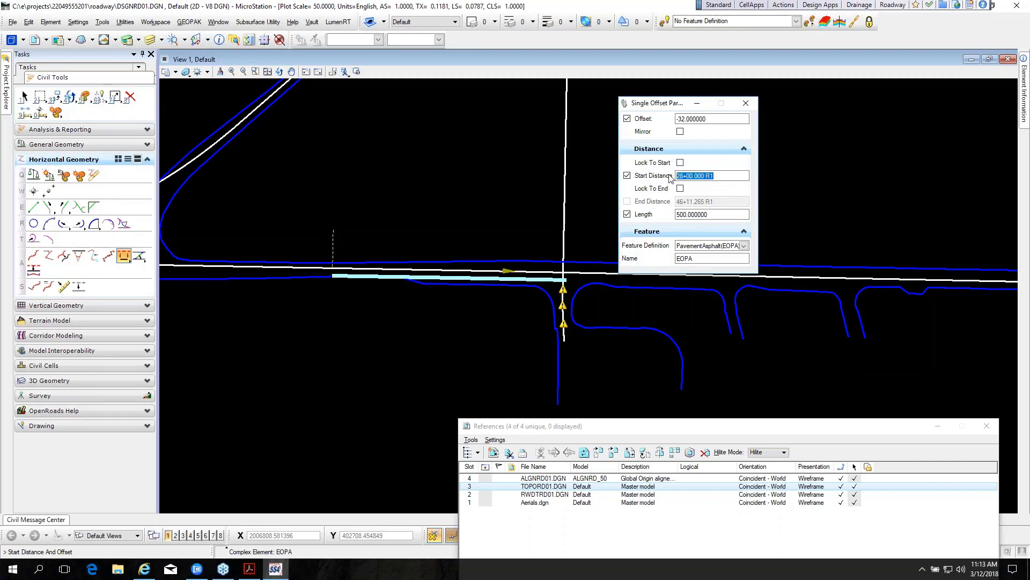
text(33+)
text(0)
text(0.00)
key(Return)
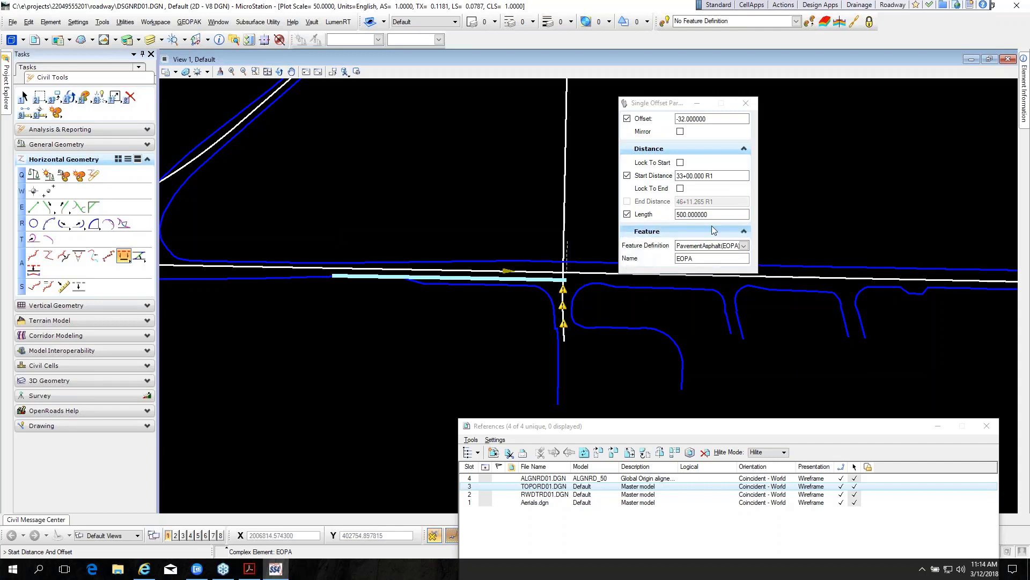
double_click(680, 217)
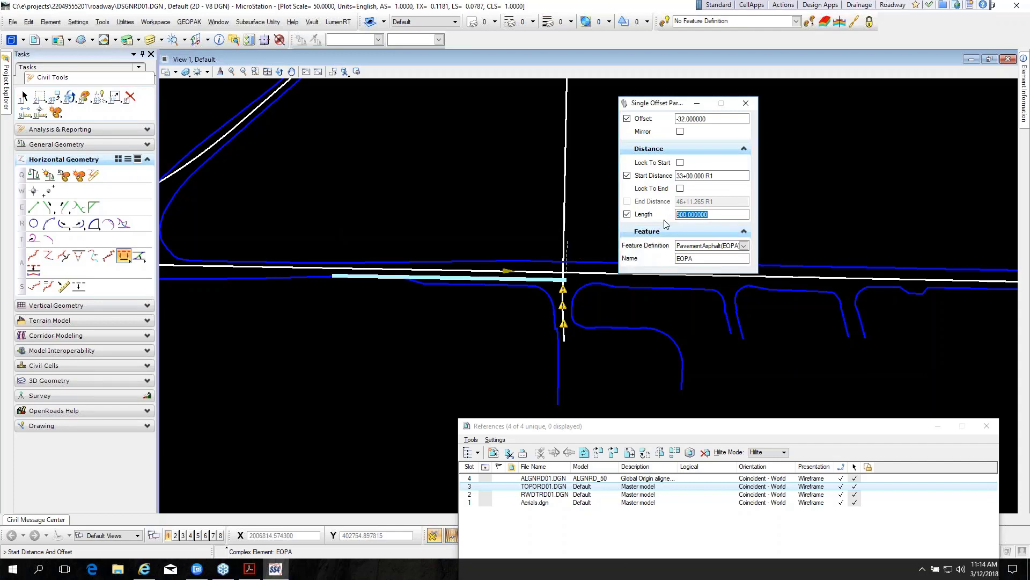
text(600.0)
key(Tab)
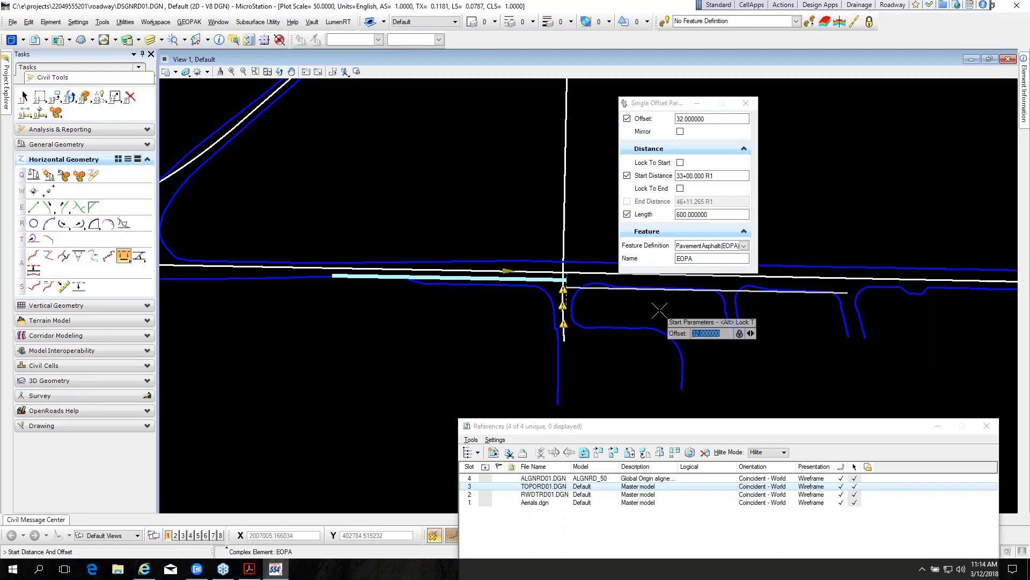
Step: Place the 32-foot partial offset below the main alignment along the driveways, without mirroring
click(660, 310)
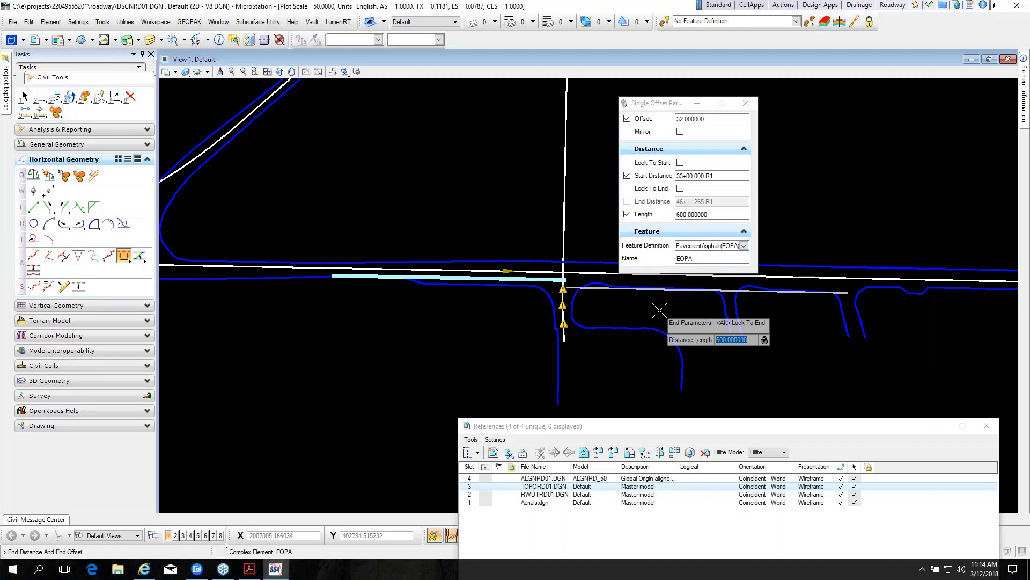
click(659, 310)
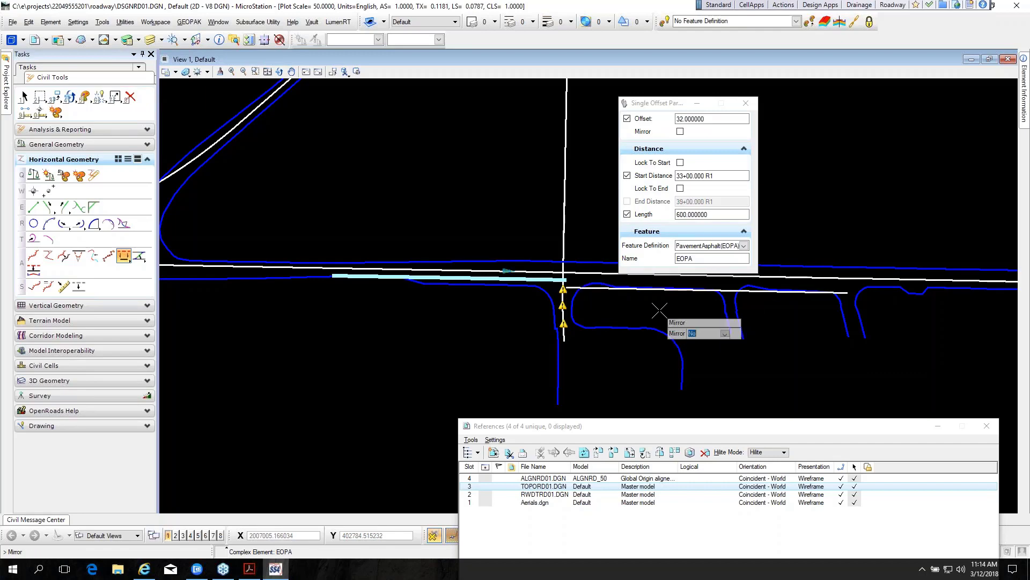
click(659, 310)
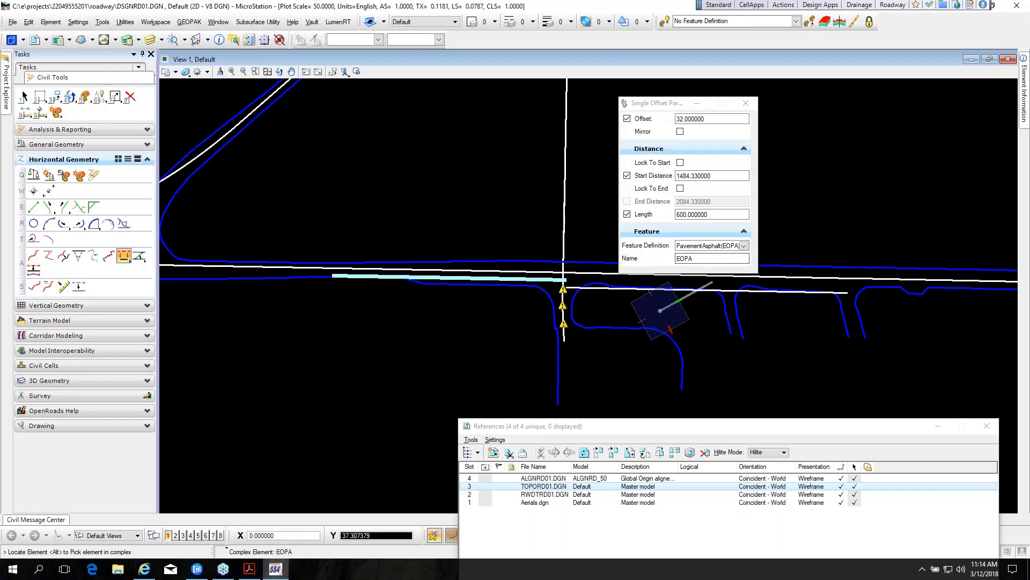
Step: Set the offset for the next partial offset to -24
drag(711, 119, 667, 120)
text(-24)
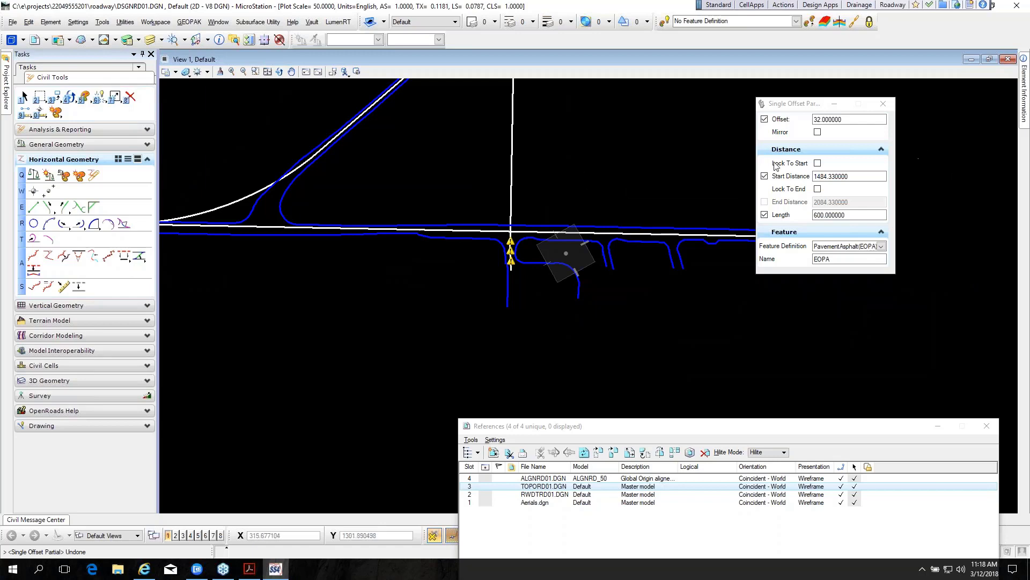
Step: Unlock the start distance of the partial offset and set the offset to 16 and the length to 500
click(765, 177)
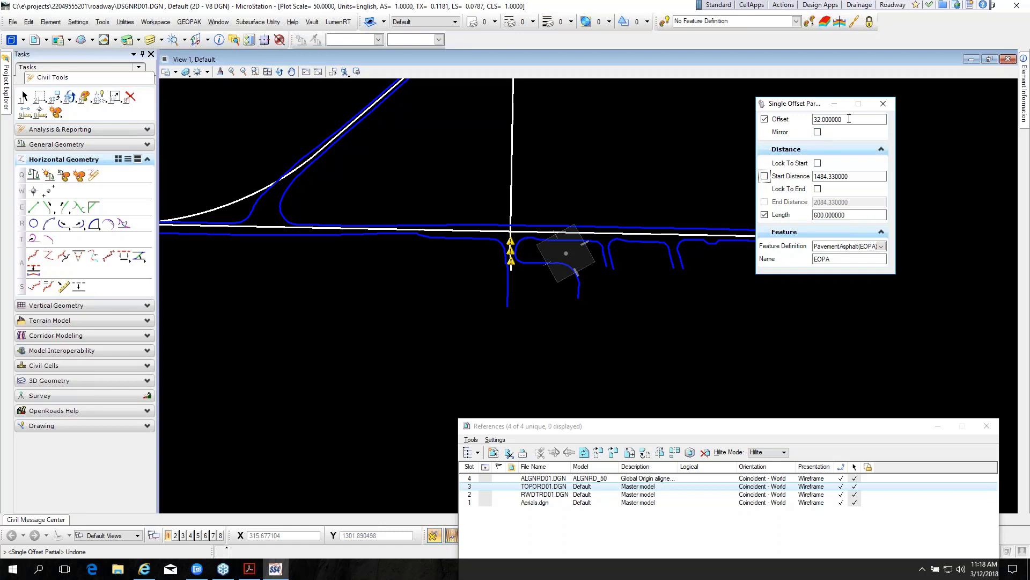
drag(849, 119, 811, 120)
text(16)
key(Tab)
click(817, 215)
text(5)
Step: Place the 16-foot partial offset below the main east-west alignment from station 28+00, without mirroring
click(454, 230)
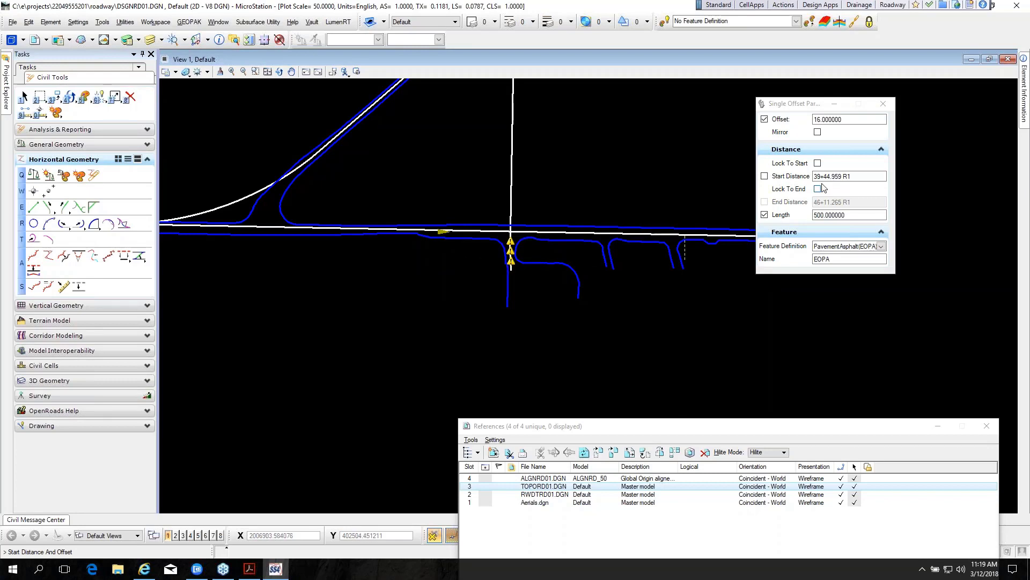
click(859, 178)
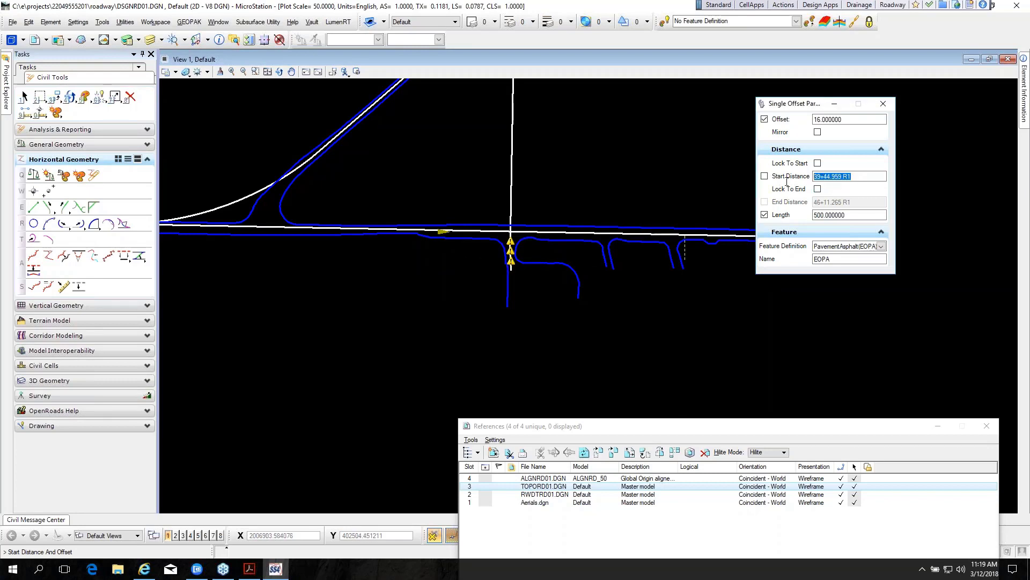
text(28+00.00)
key(Return)
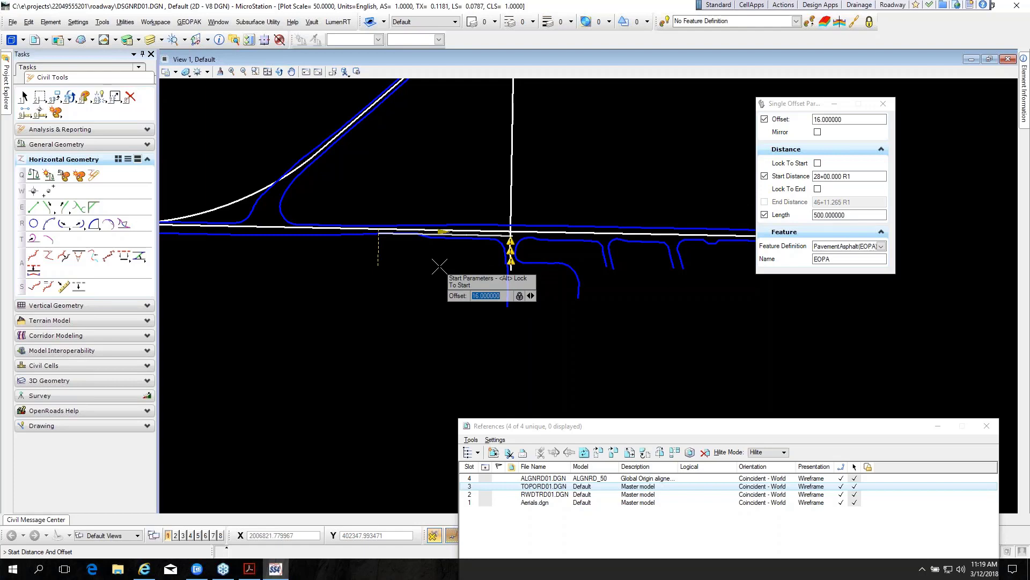
key(Return)
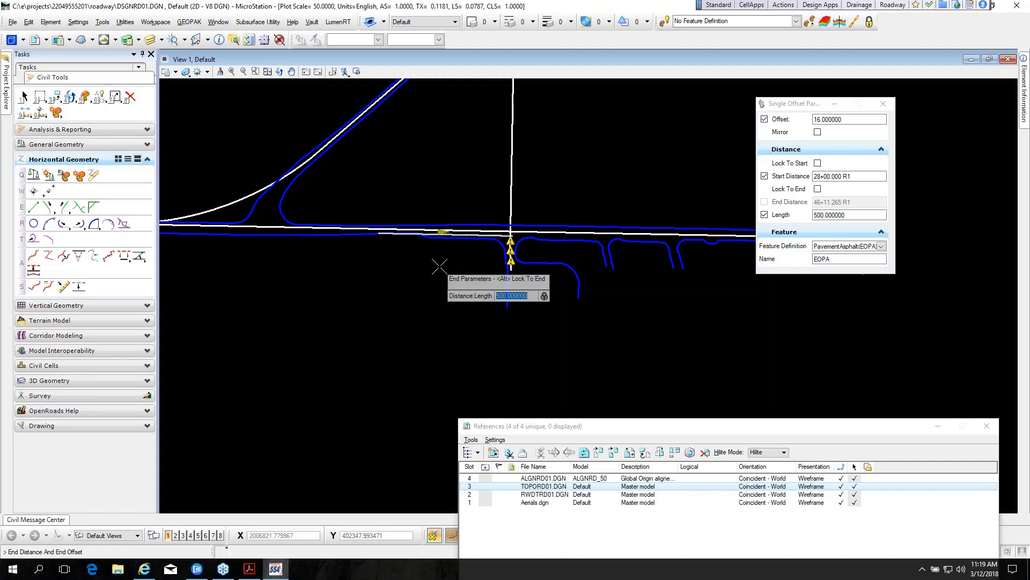
key(Return)
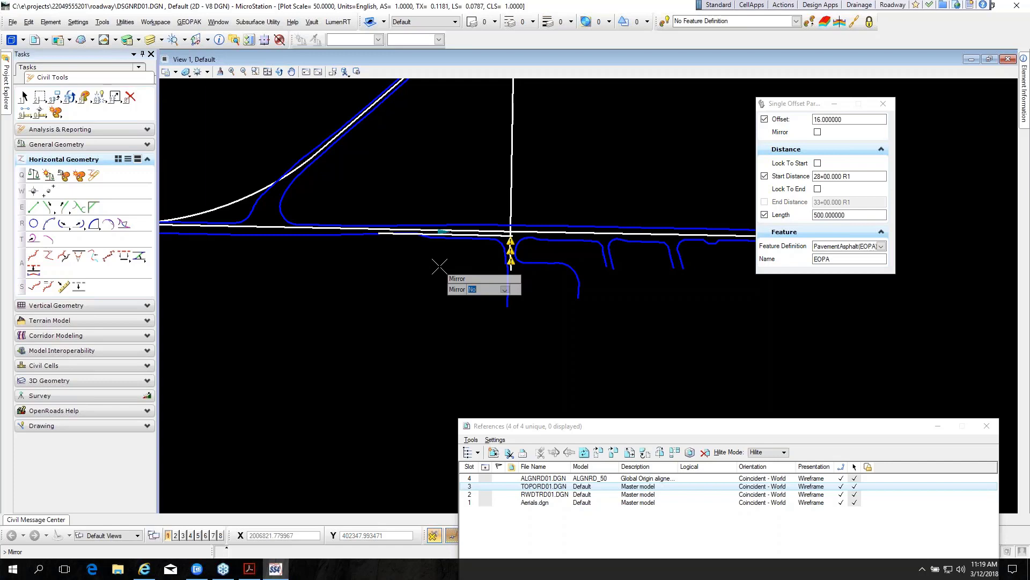
click(439, 266)
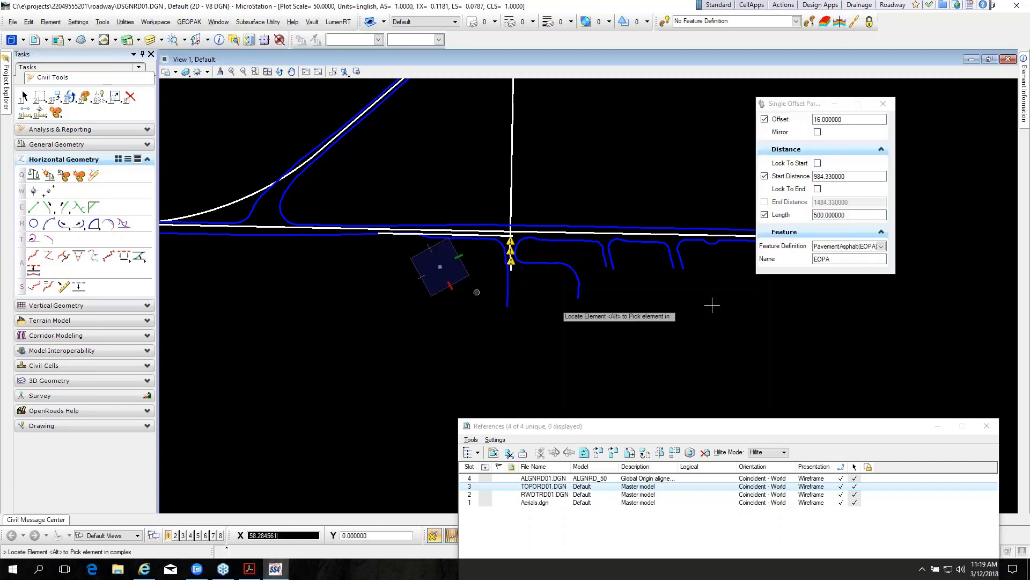
Step: Unlock the start distance for another partial offset and set the offset to 32 and the length to 600
click(765, 177)
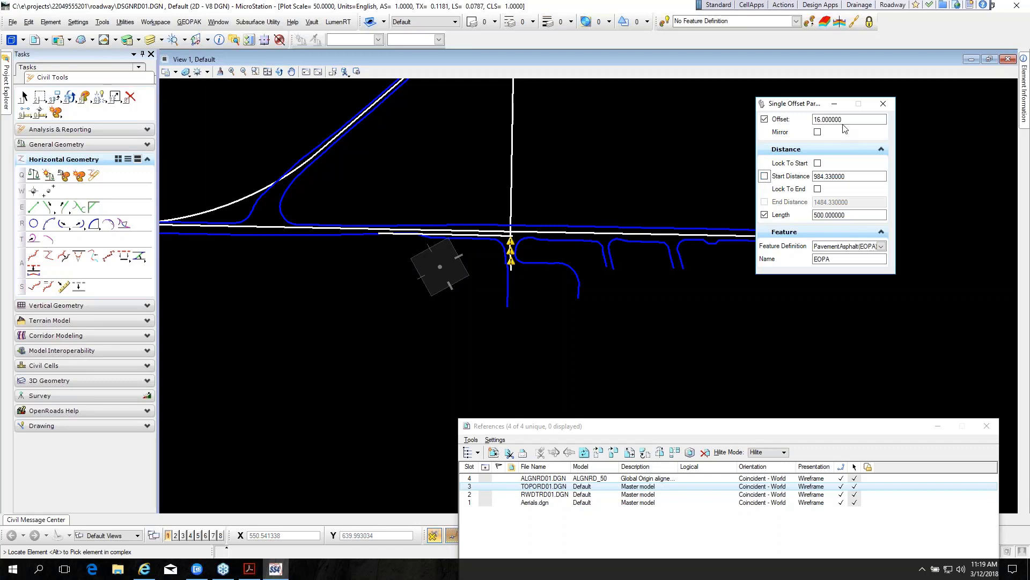
drag(843, 119, 813, 119)
text(32.0)
key(Tab)
drag(858, 216, 794, 213)
text(600.0)
key(Tab)
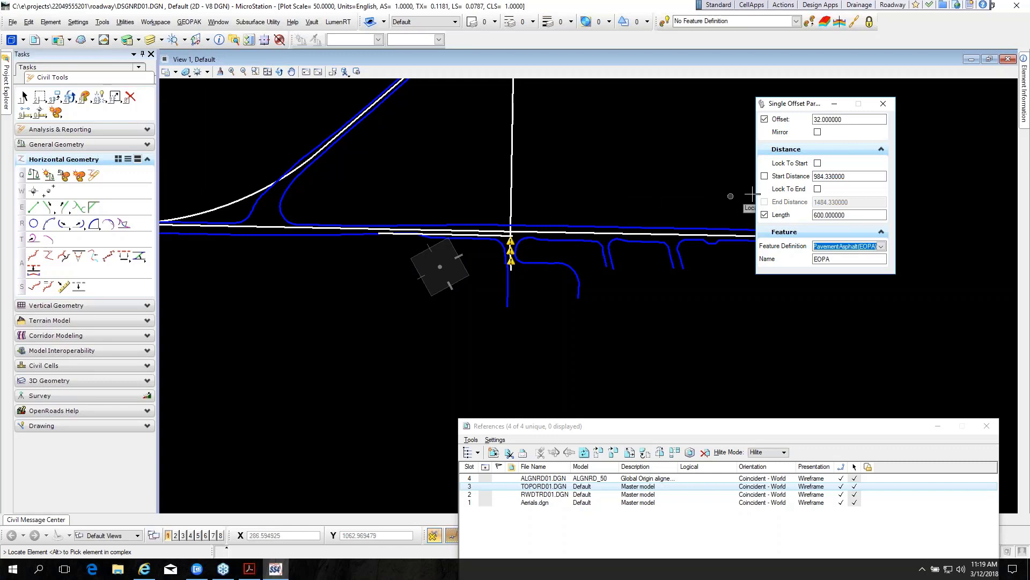
Step: Place the 32-foot partial offset below the main alignment from station 33+00, without mirroring
click(575, 235)
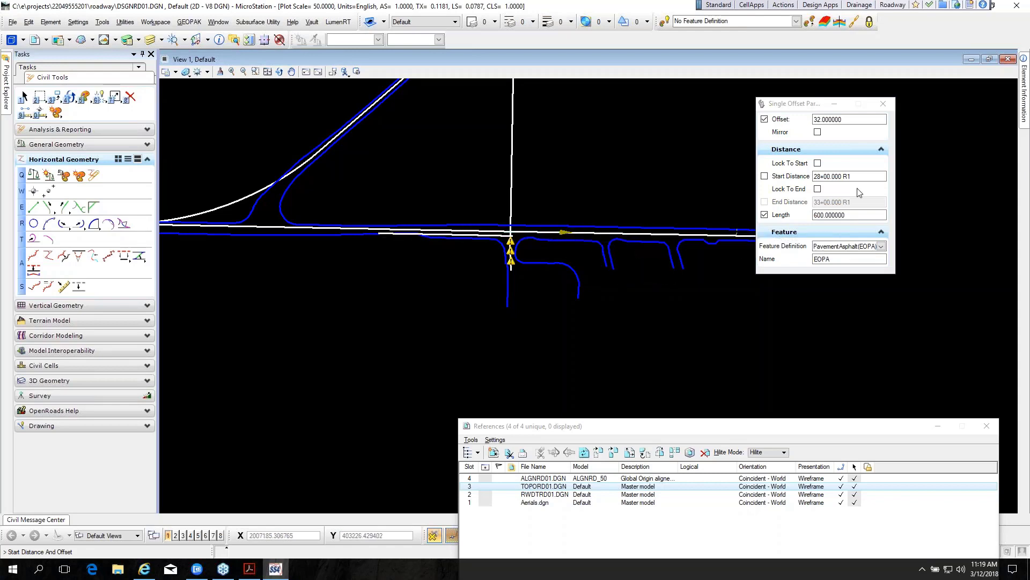
drag(862, 178, 796, 180)
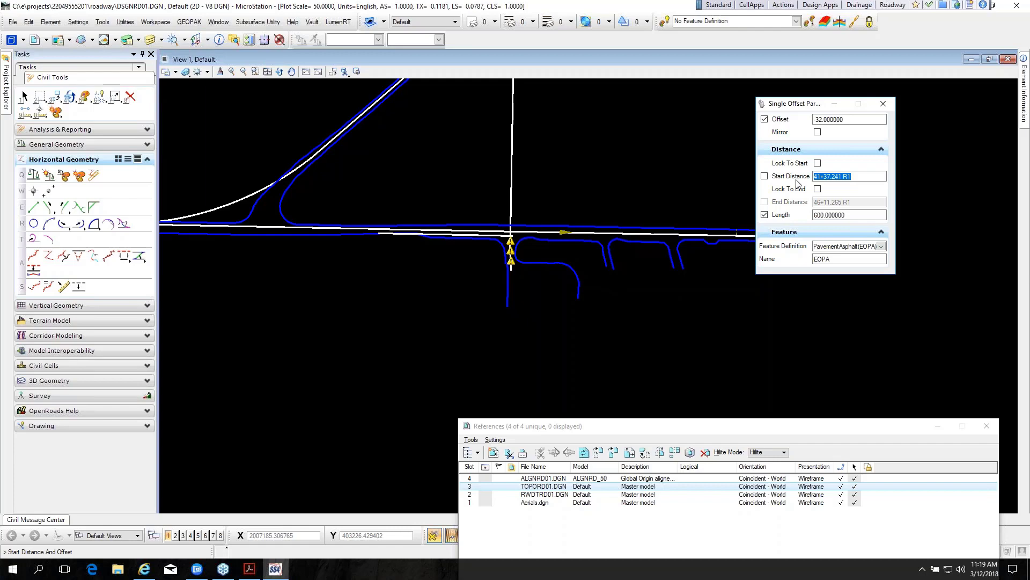
text(3300.00)
key(Tab)
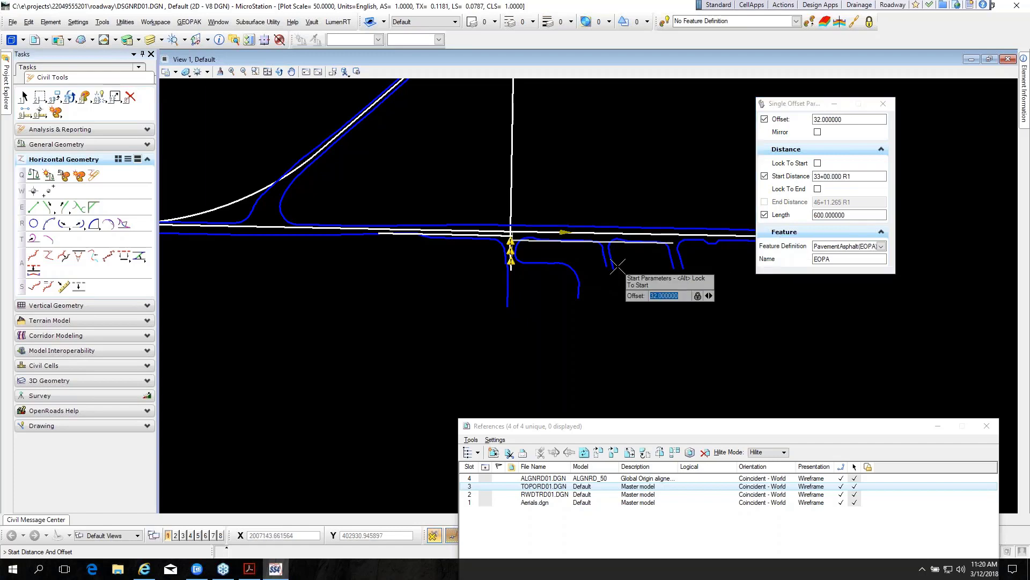
click(552, 259)
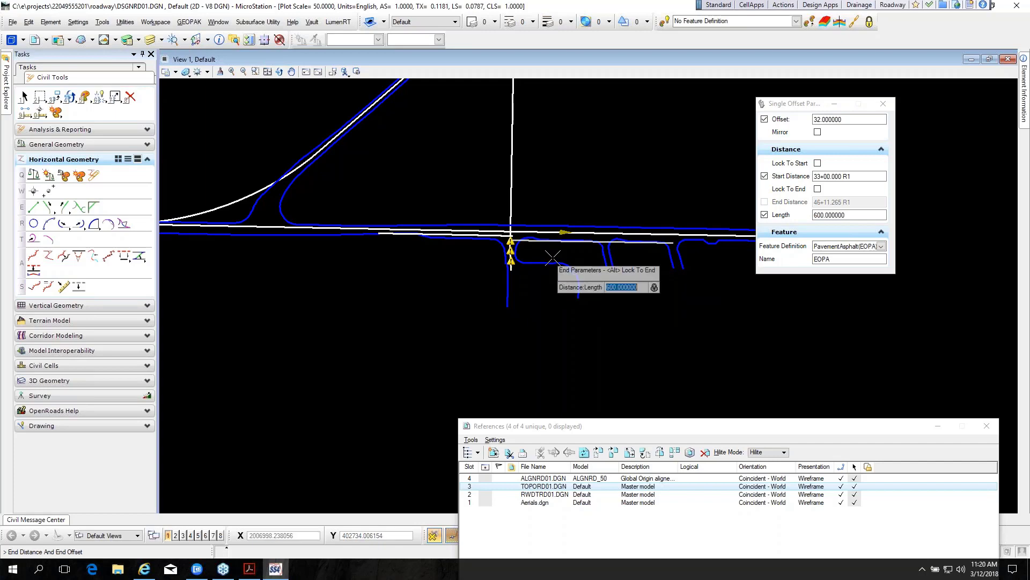
click(551, 288)
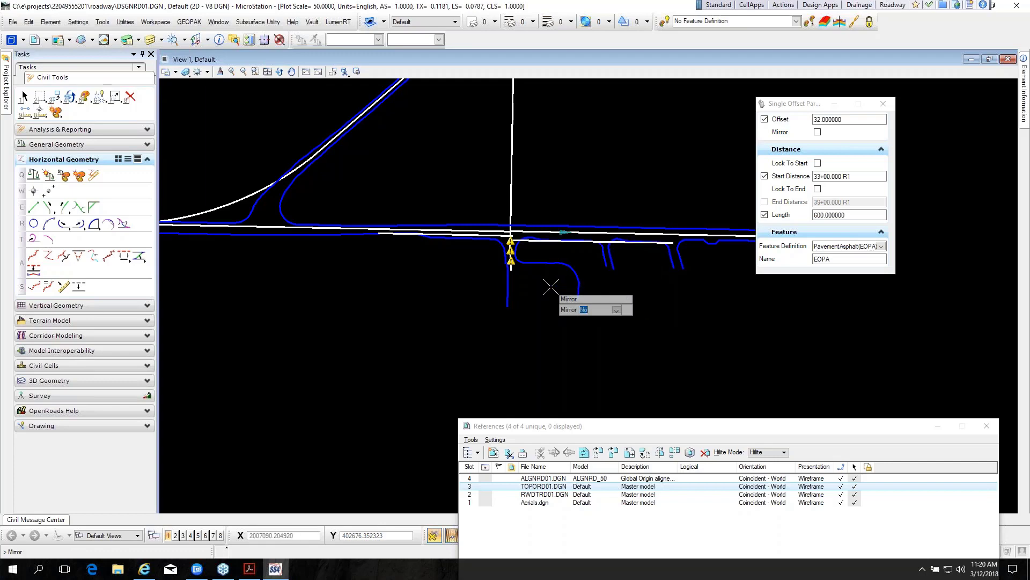
click(551, 287)
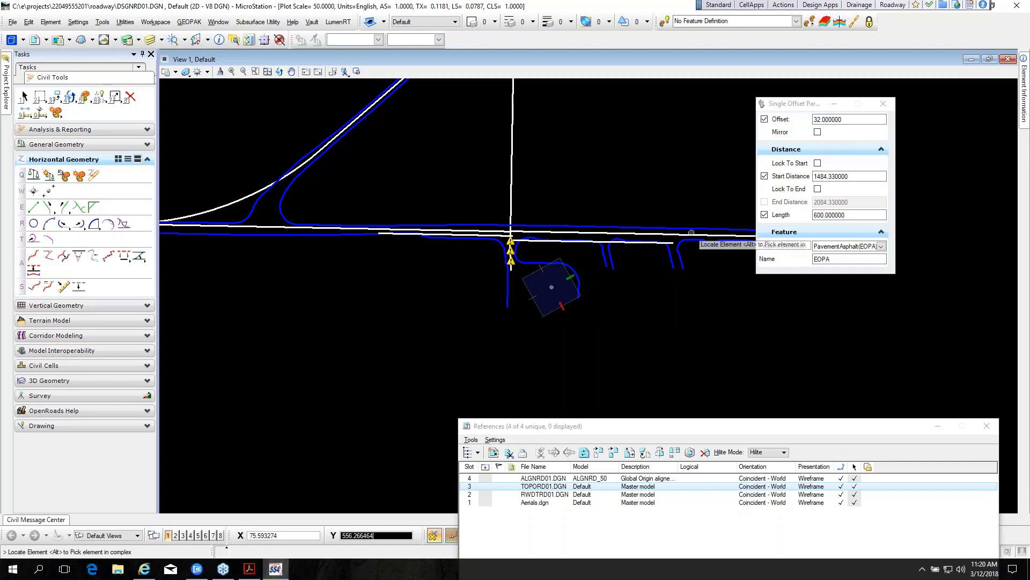
Step: Unlock the start distance and set the partial offset to -24 and the length to 300
click(764, 176)
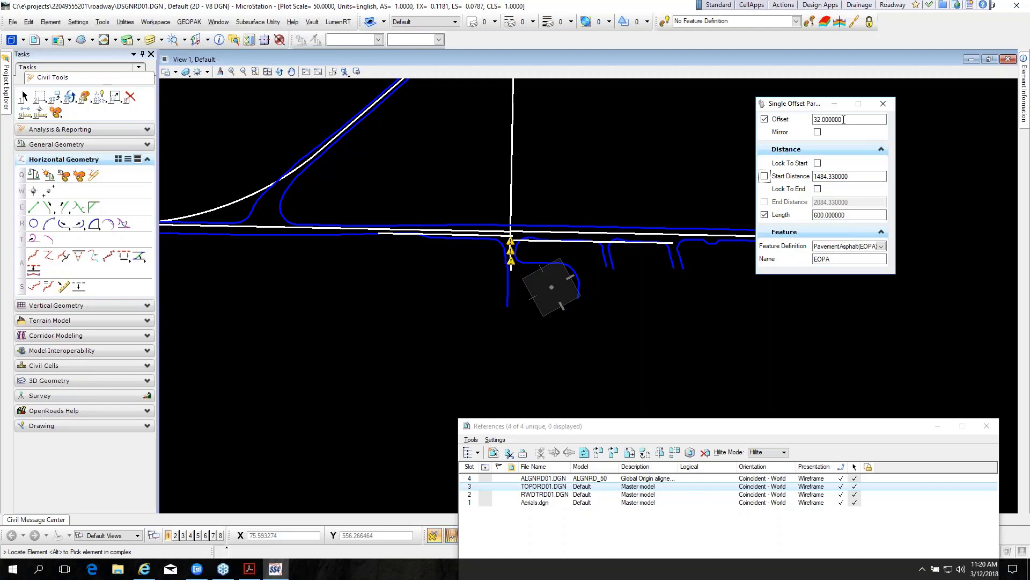
drag(844, 120, 811, 129)
text(-24.0)
drag(847, 215, 826, 216)
click(819, 216)
text(3)
key(Tab)
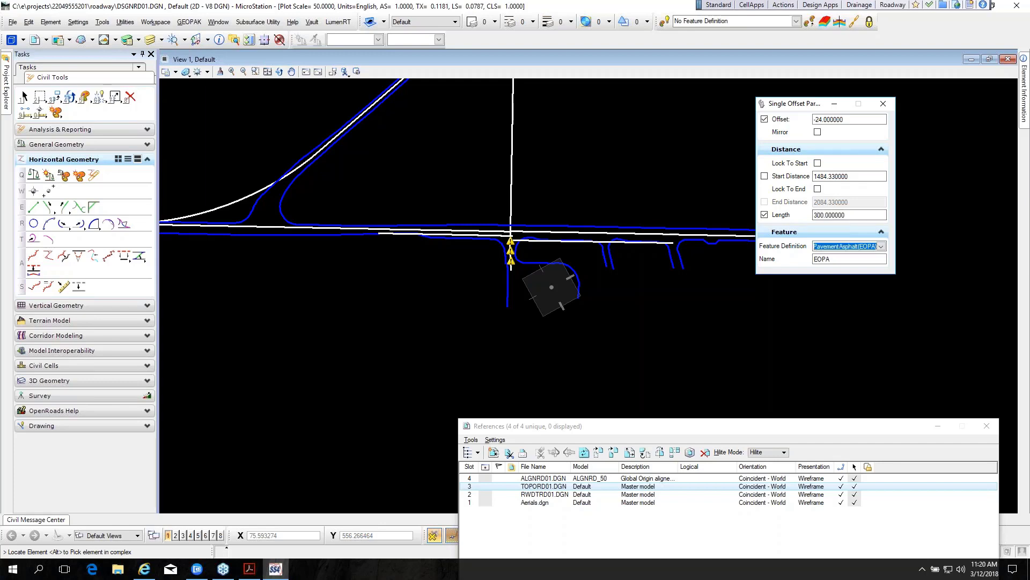
Step: Place the -24 partial offset above the main alignment from station 30+00, without mirroring
scroll(484, 235, up, 2)
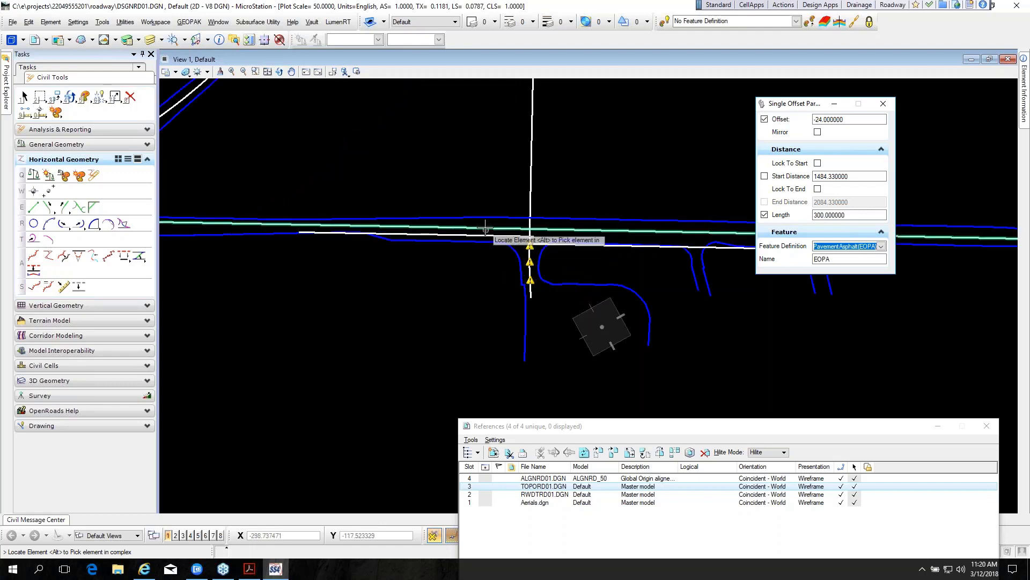
click(485, 234)
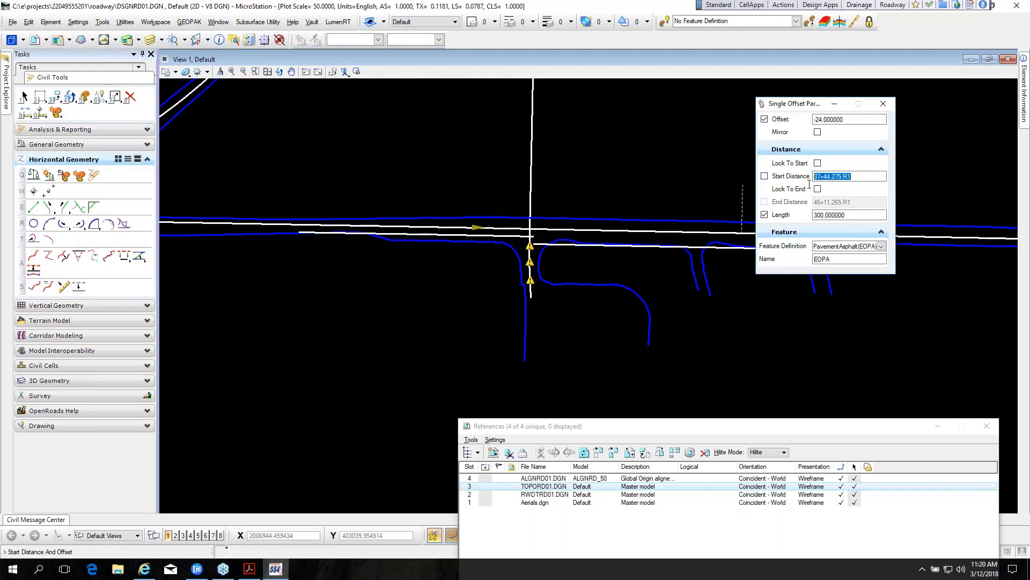
text(3000.00)
key(Return)
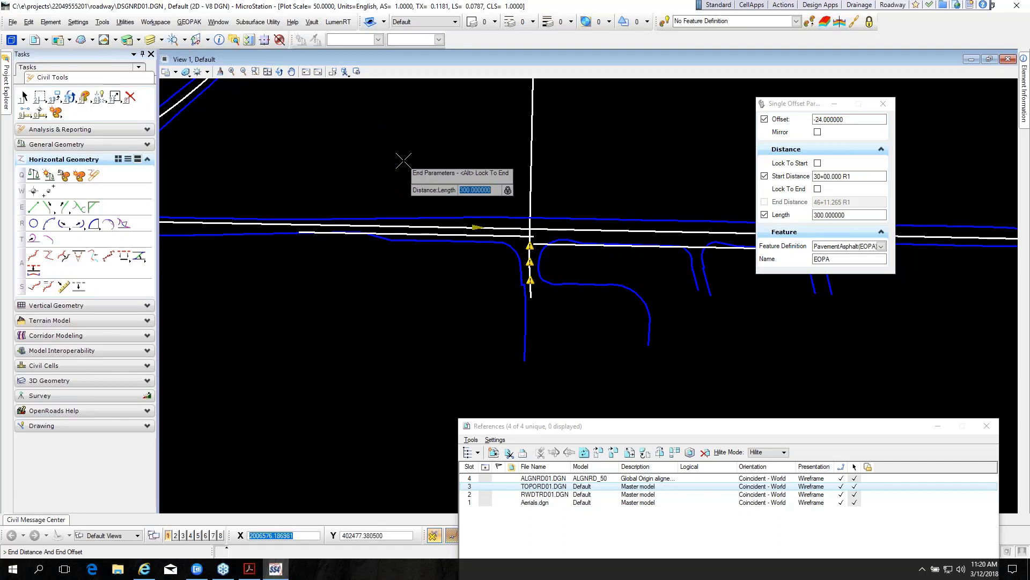
click(403, 160)
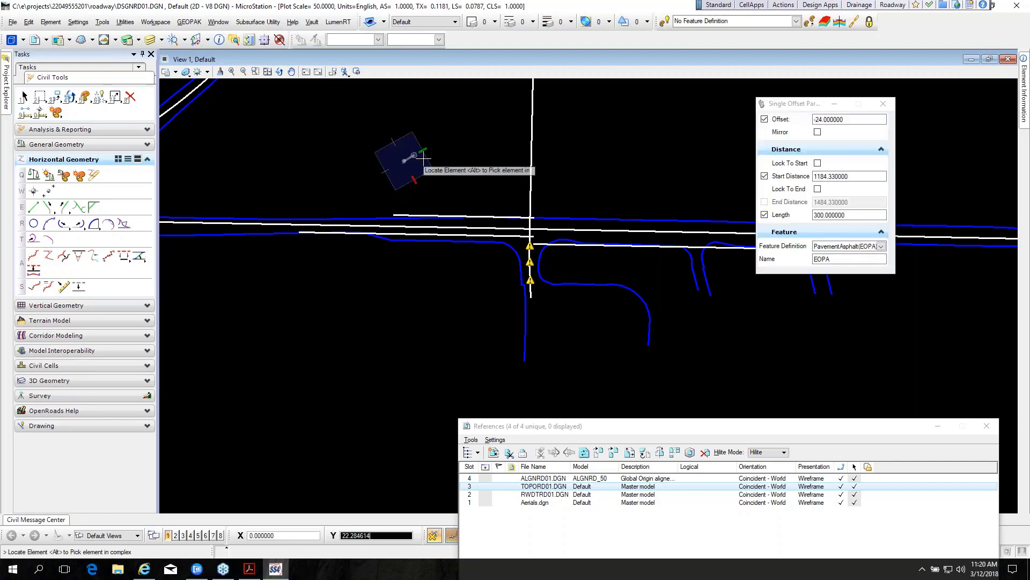
Step: Place another -24 partial offset above the main alignment from station 33+00 with length 1000, without mirroring
click(765, 177)
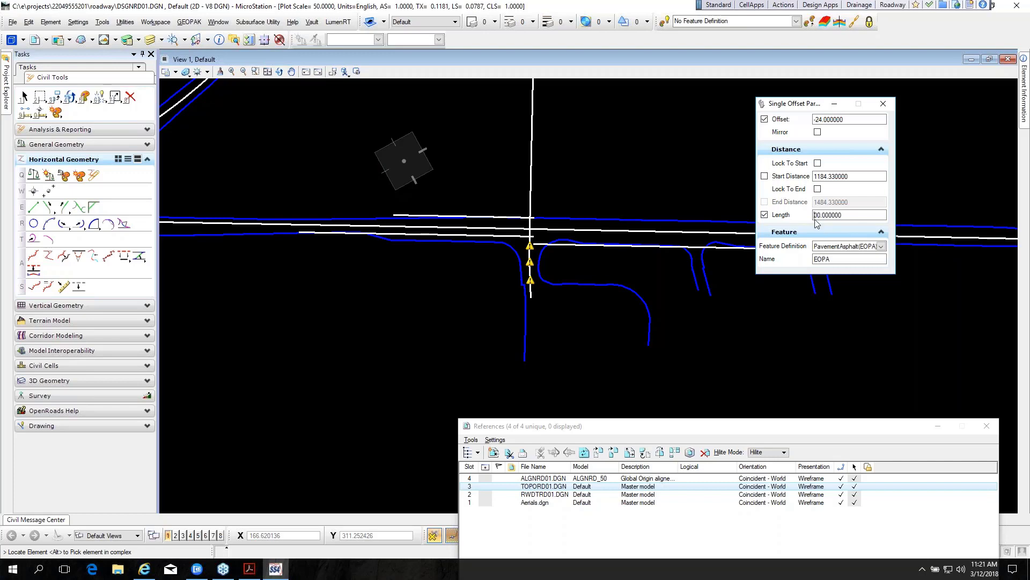
text(10)
key(Tab)
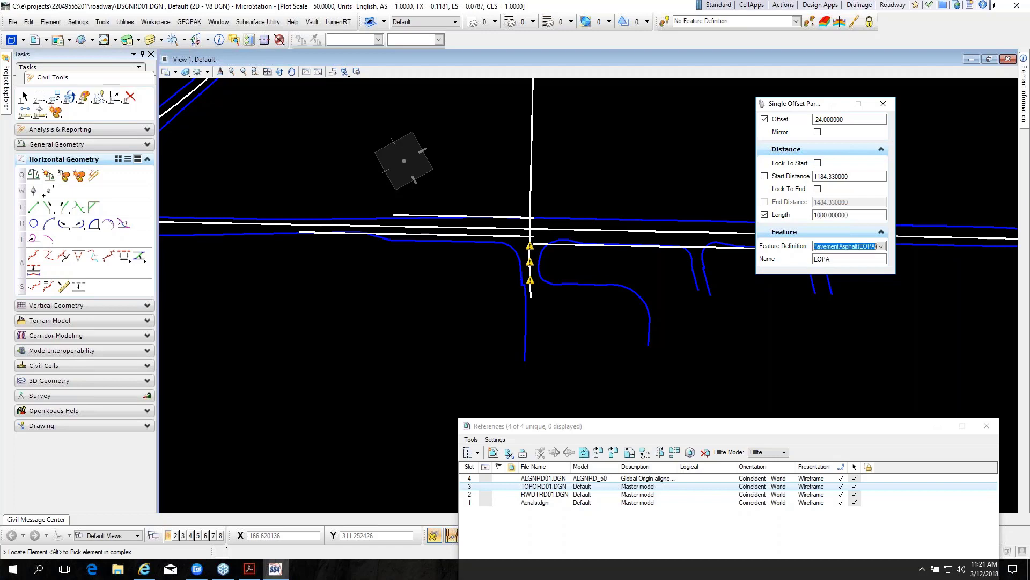
click(595, 227)
click(836, 179)
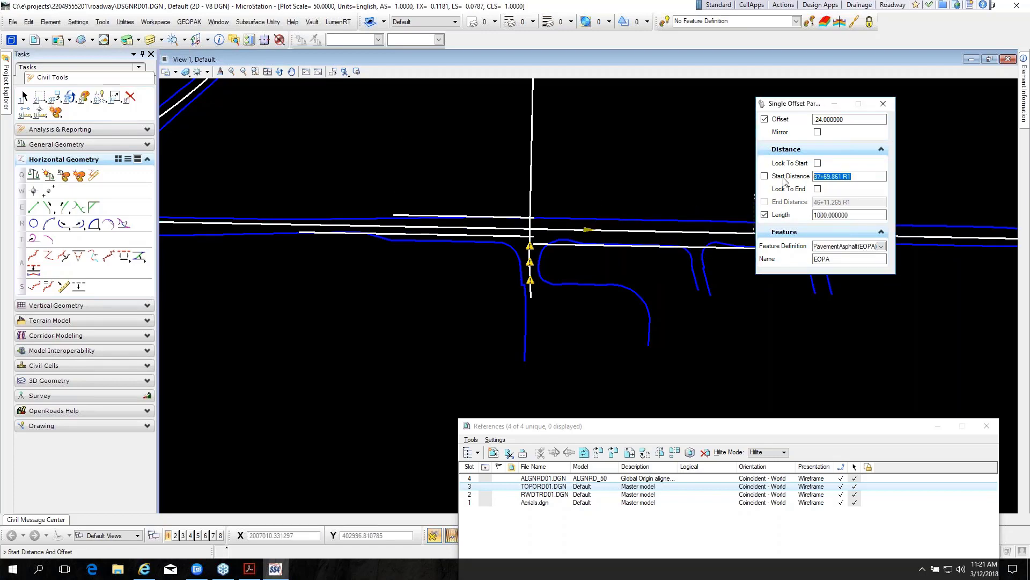
text(3300.00)
key(Tab)
click(582, 178)
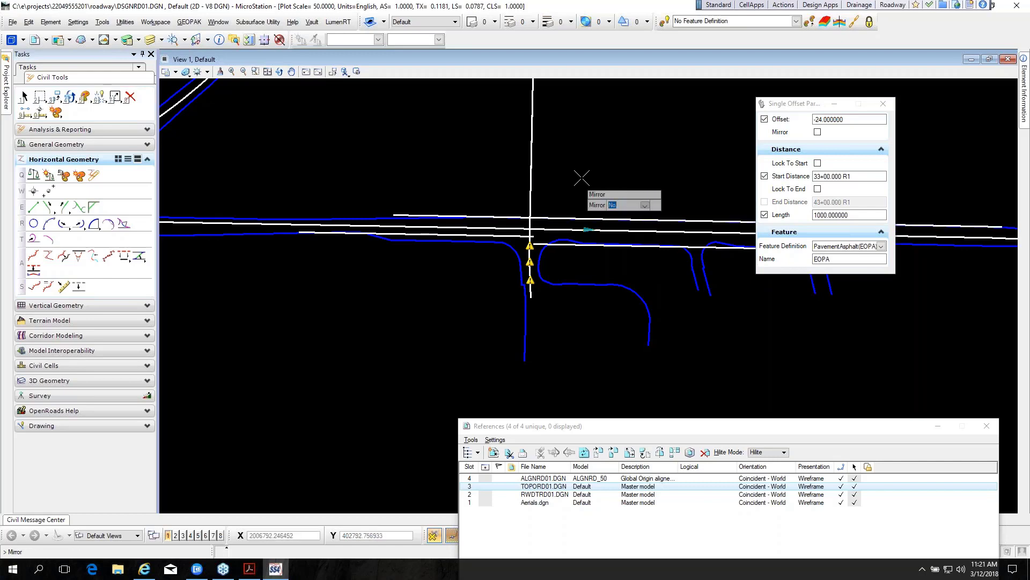
click(582, 178)
scroll(380, 263, down, 2)
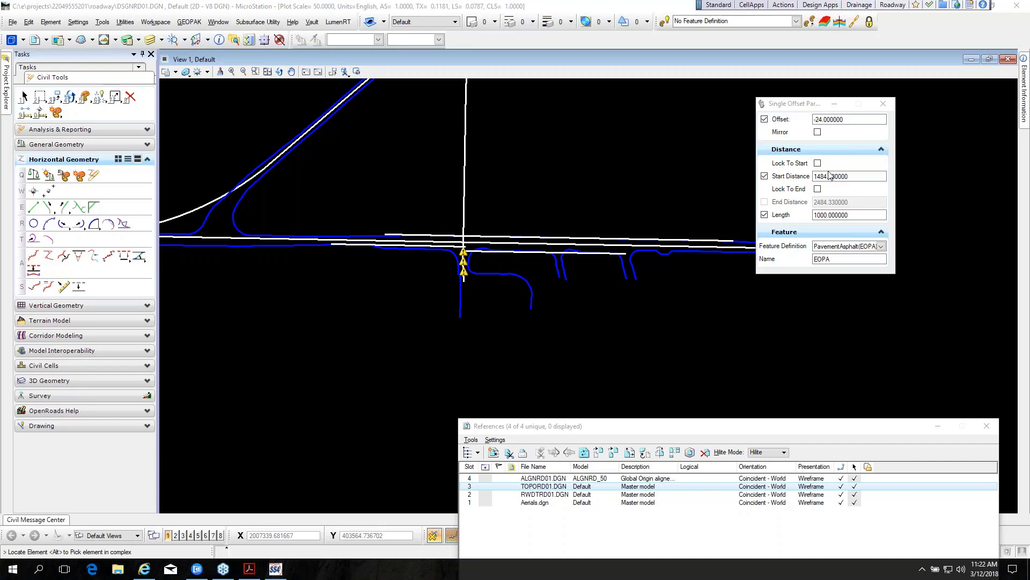
Step: End the partial offsets and start a Variable Offset Taper, with its settings dialog moved clear of the alignment's eastern end
drag(773, 107, 609, 124)
click(718, 124)
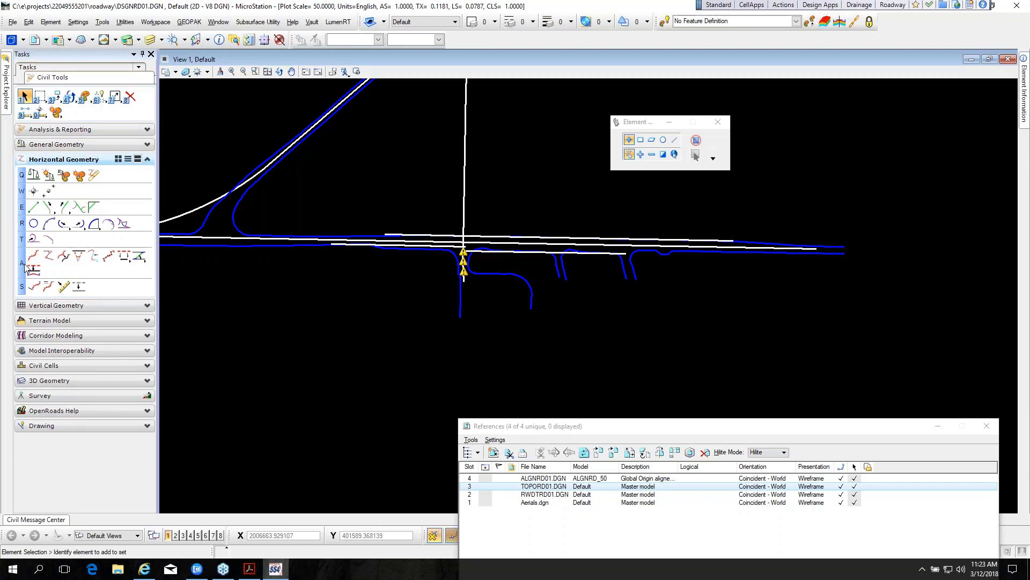
click(124, 256)
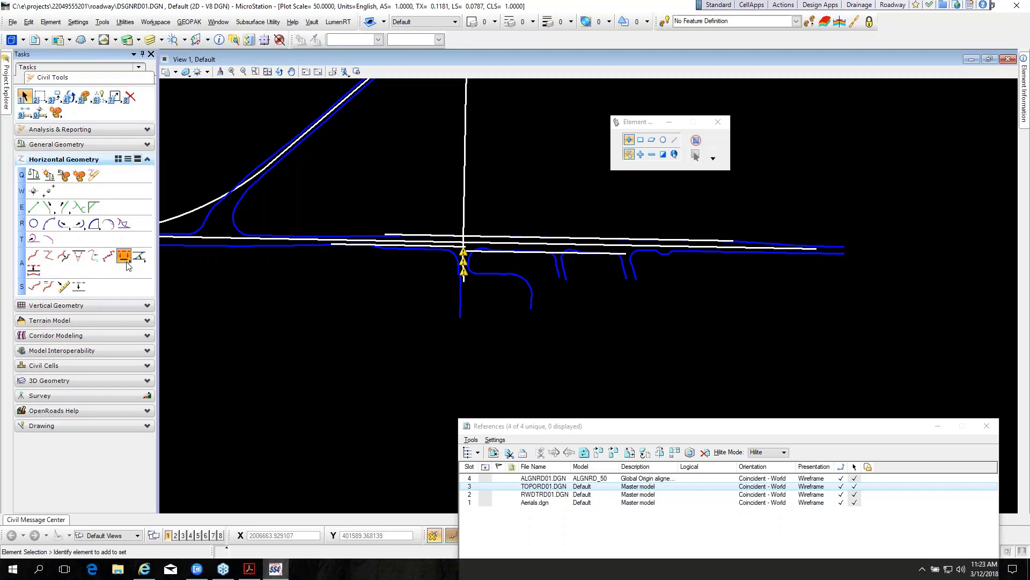
click(129, 265)
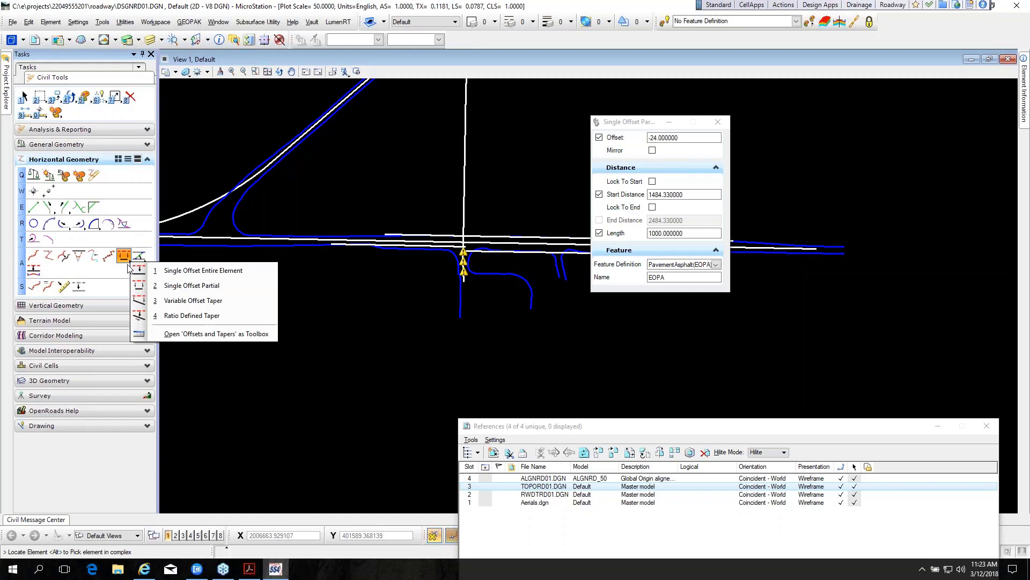
click(201, 300)
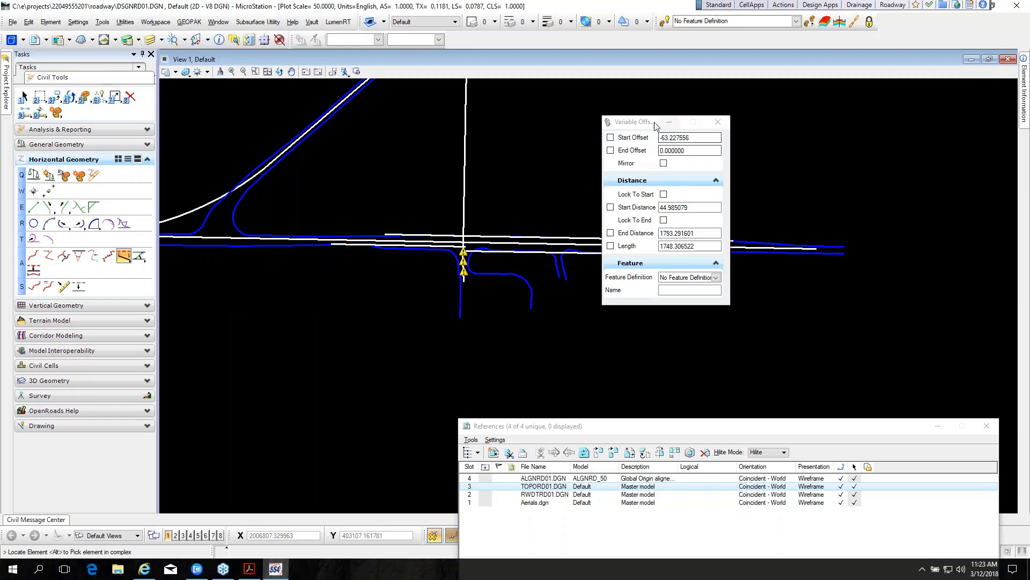
drag(653, 125, 430, 129)
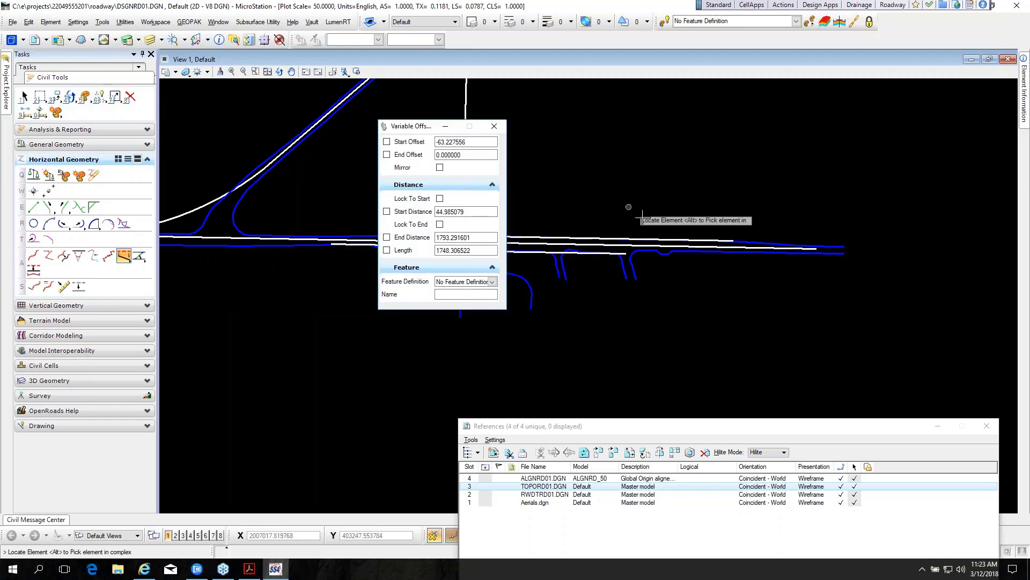
Step: Base the taper on the main alignment, with start station 39+00 and start offset 20
click(665, 247)
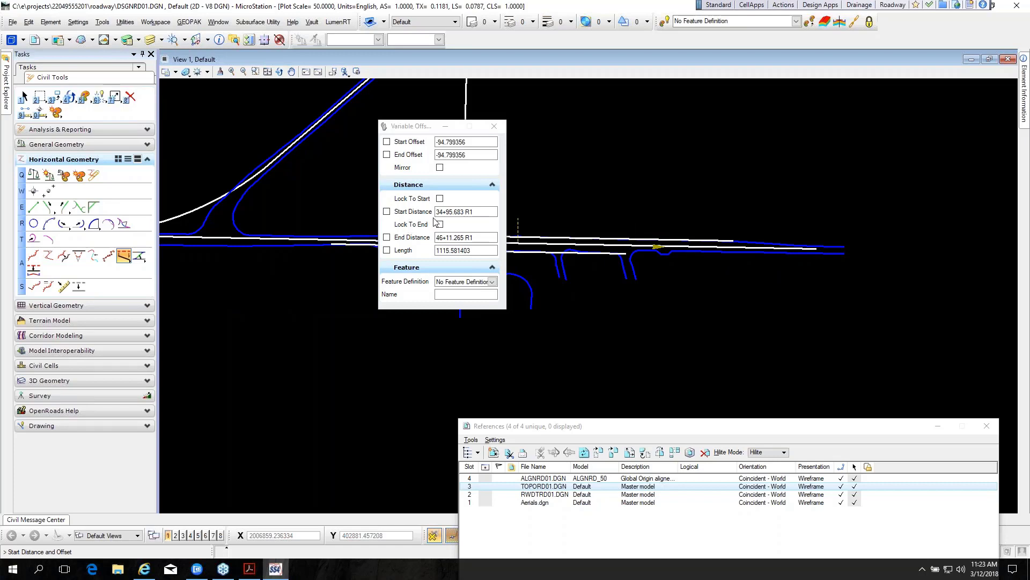
drag(475, 212, 428, 215)
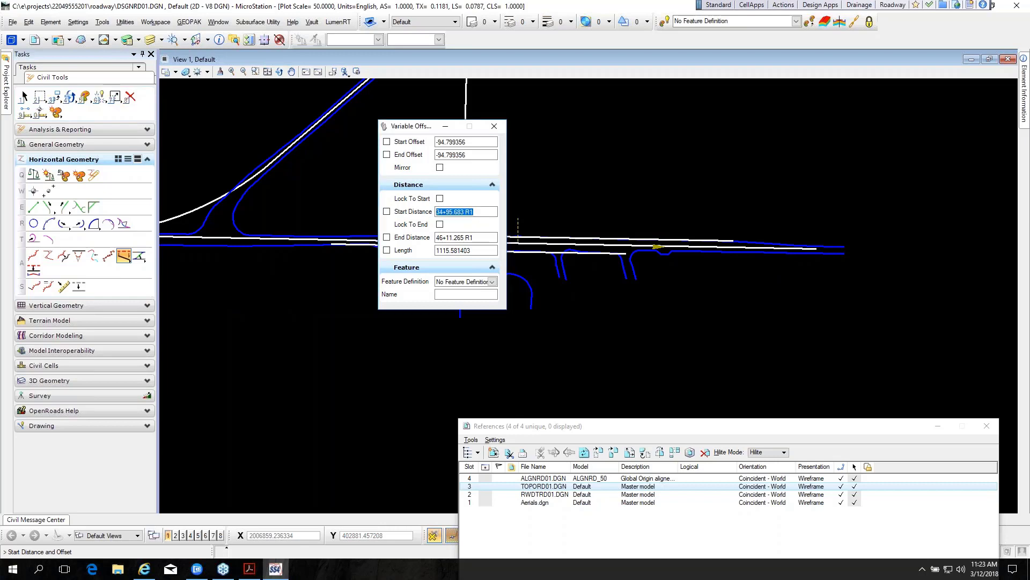
text(39+00.00)
key(Tab)
drag(473, 146, 431, 146)
text(20.0)
key(Return)
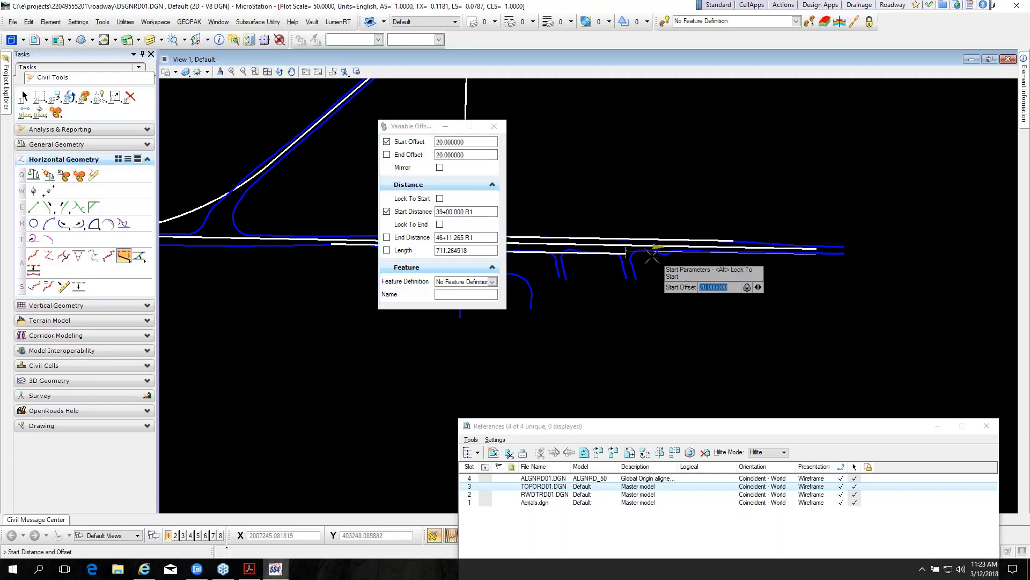
Step: Set the taper's feature definition to PavementAsphalt(EOPA) from the Plan(2D) group
scroll(607, 233, up, 2)
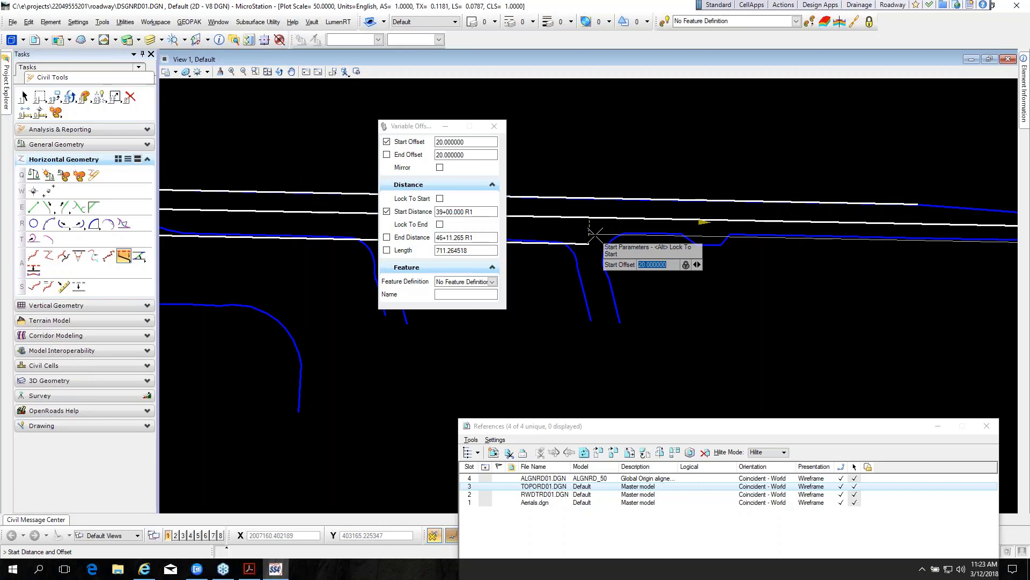
click(493, 283)
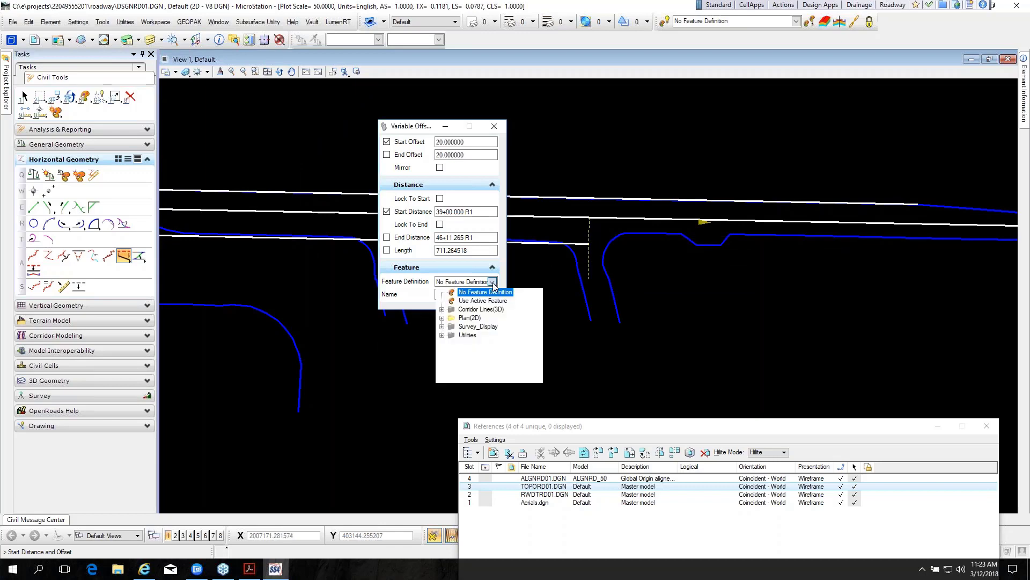
click(442, 318)
scroll(460, 330, down, 6)
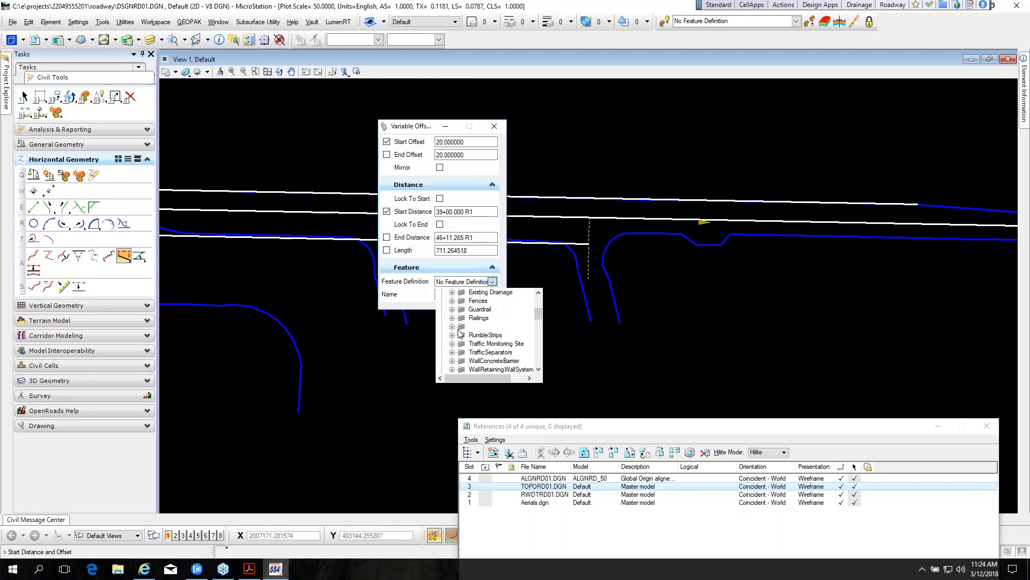
scroll(472, 335, down, 3)
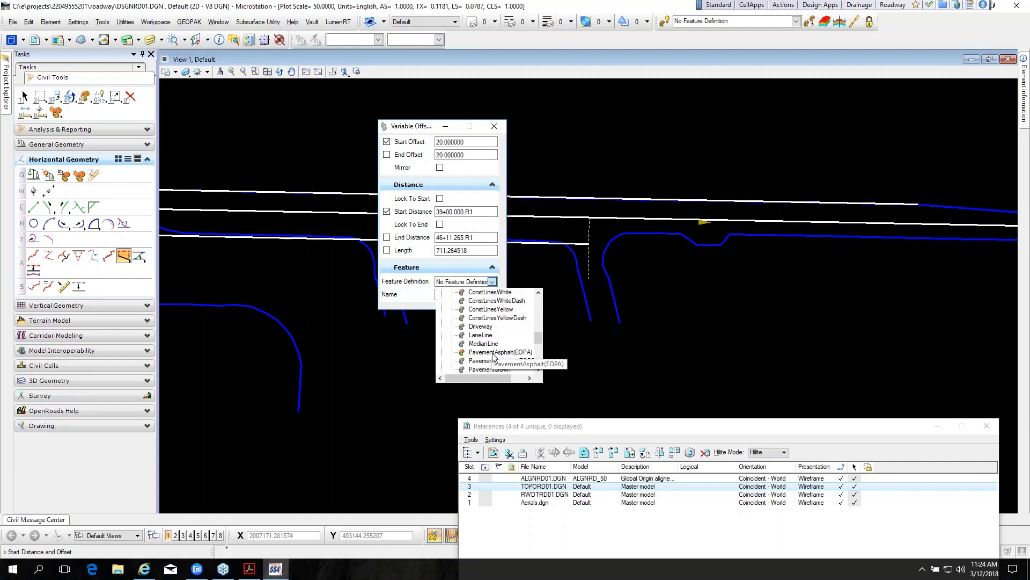
click(483, 352)
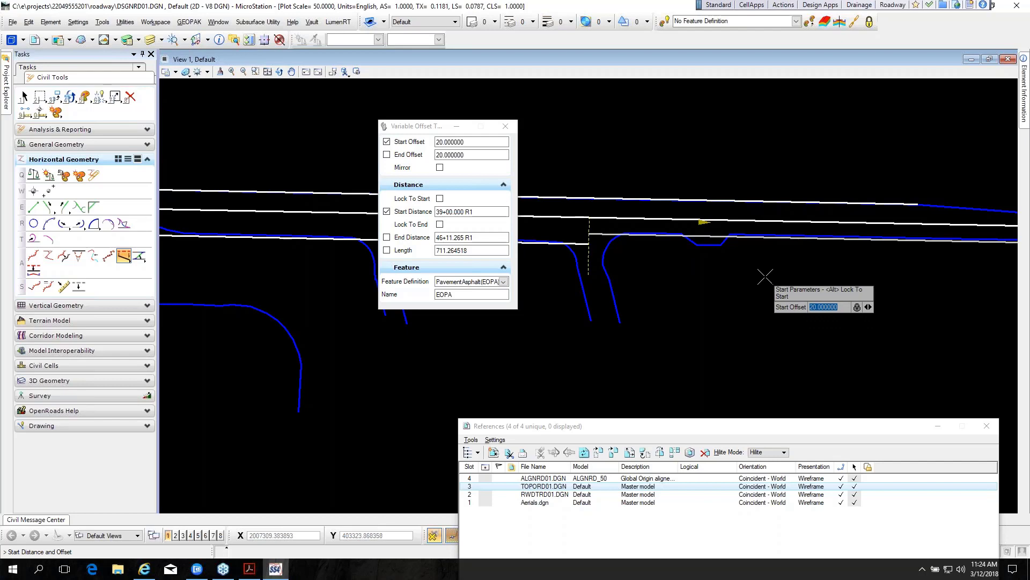
Step: Accept the taper's start at station 39+00 and lock its end to the end of the main alignment
click(654, 271)
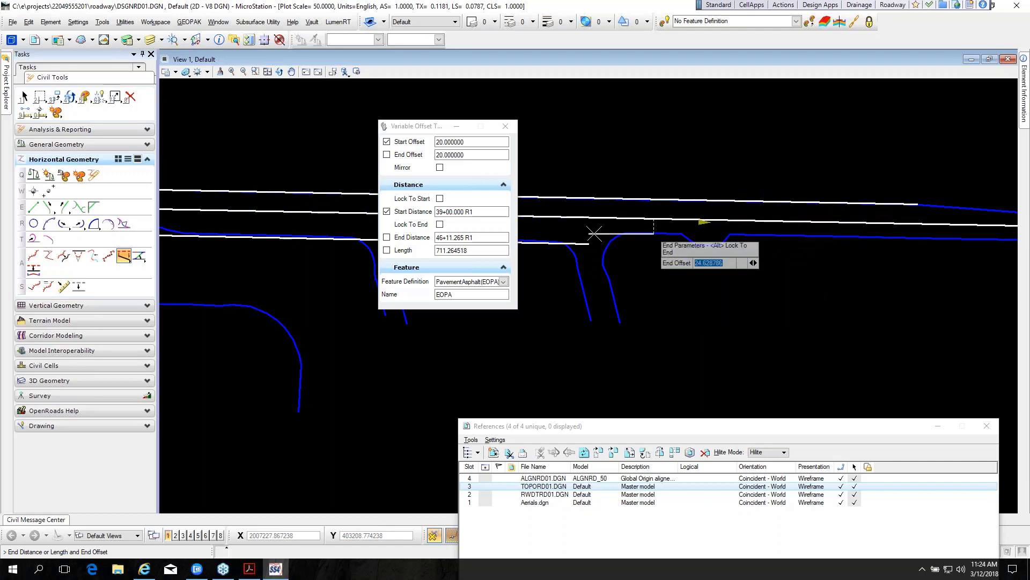
click(688, 220)
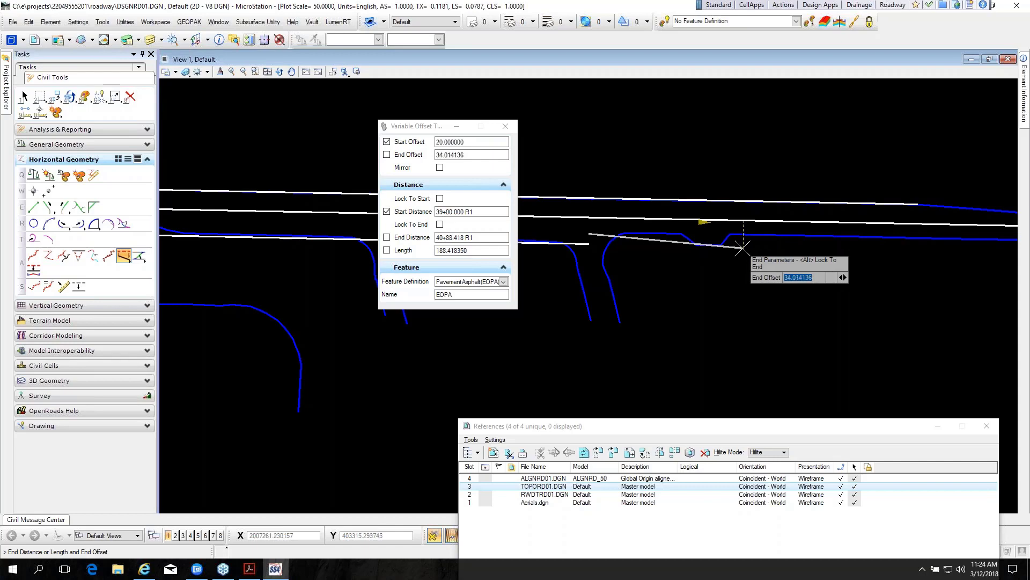
click(747, 246)
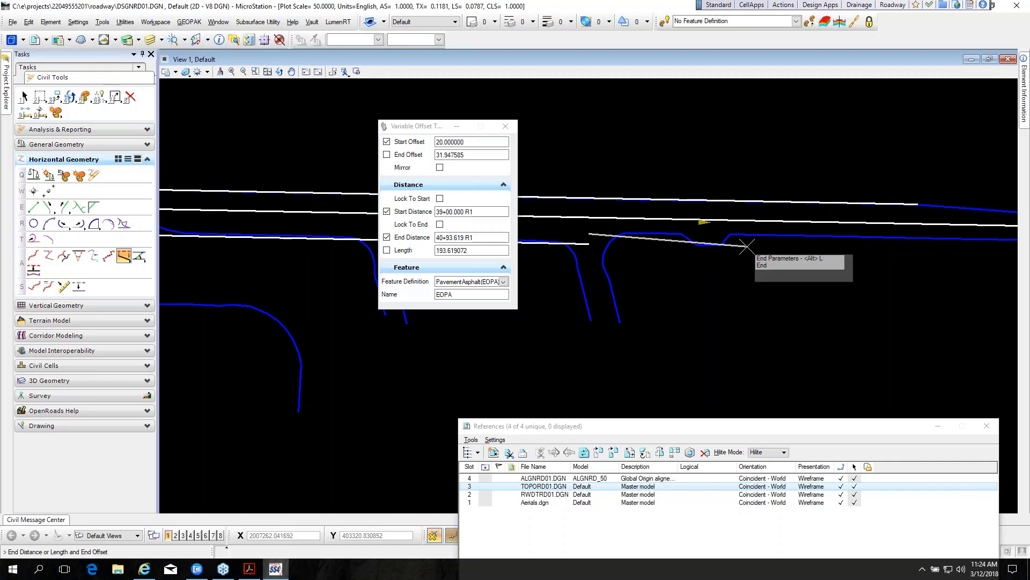
key(alt+l)
scroll(731, 281, down, 3)
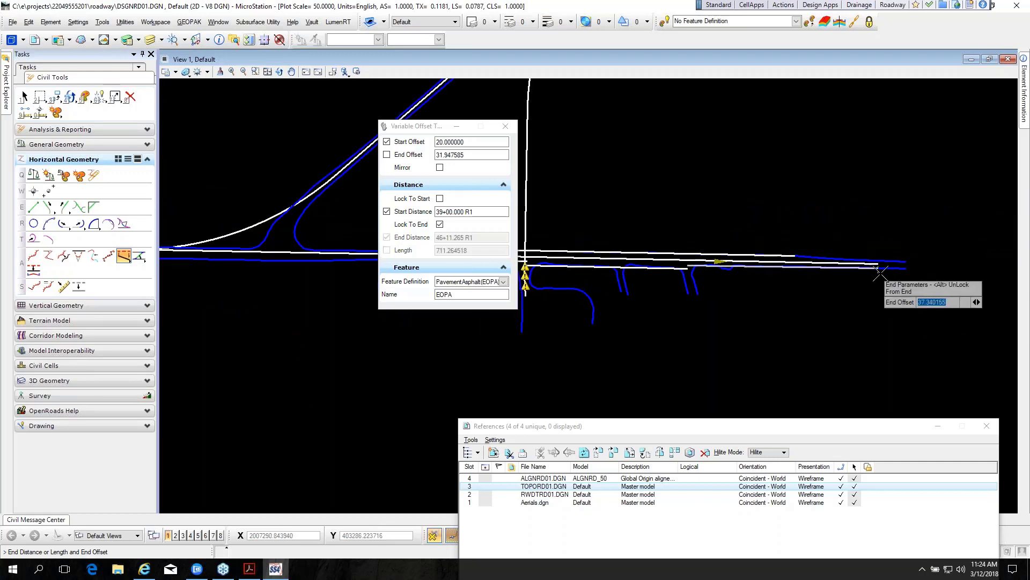
Step: Snap the taper's end to the existing lower pavement edge at the alignment's eastern end, with an end offset of about 16.2
scroll(879, 273, up, 5)
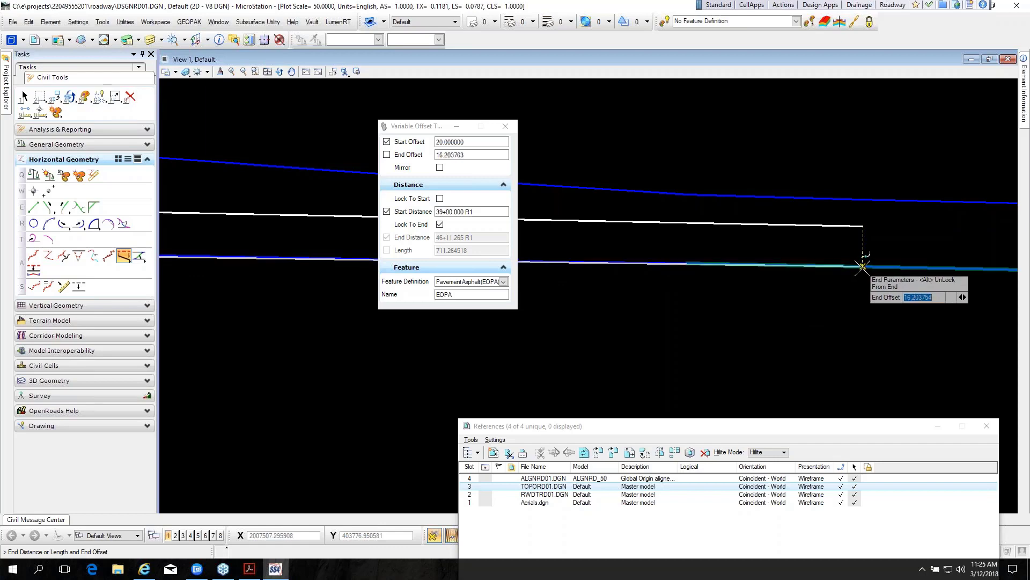
click(860, 289)
scroll(838, 322, down, 5)
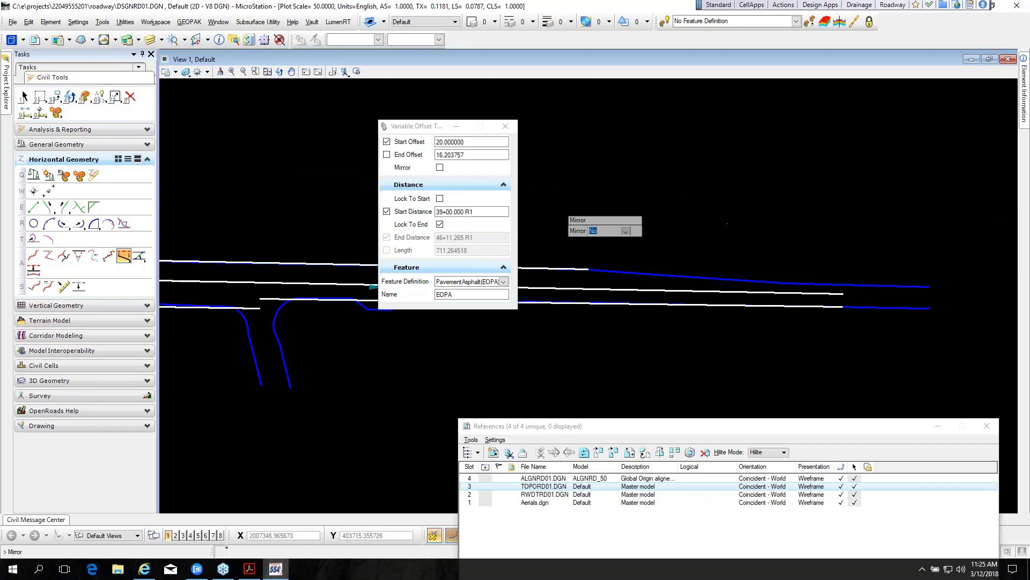
drag(400, 129, 348, 341)
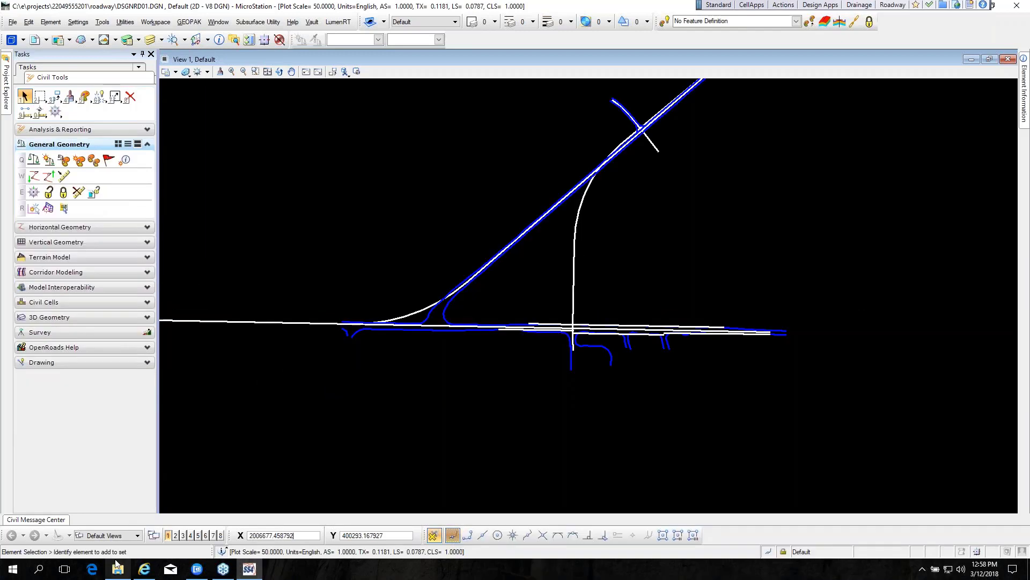
Step: Switch to File Explorer and open the FDOT Roadway Design and 3D Modeling PDF from the desktop folder FDOT Roadway Design and 3D Modeling SS4
mouse_move(117, 565)
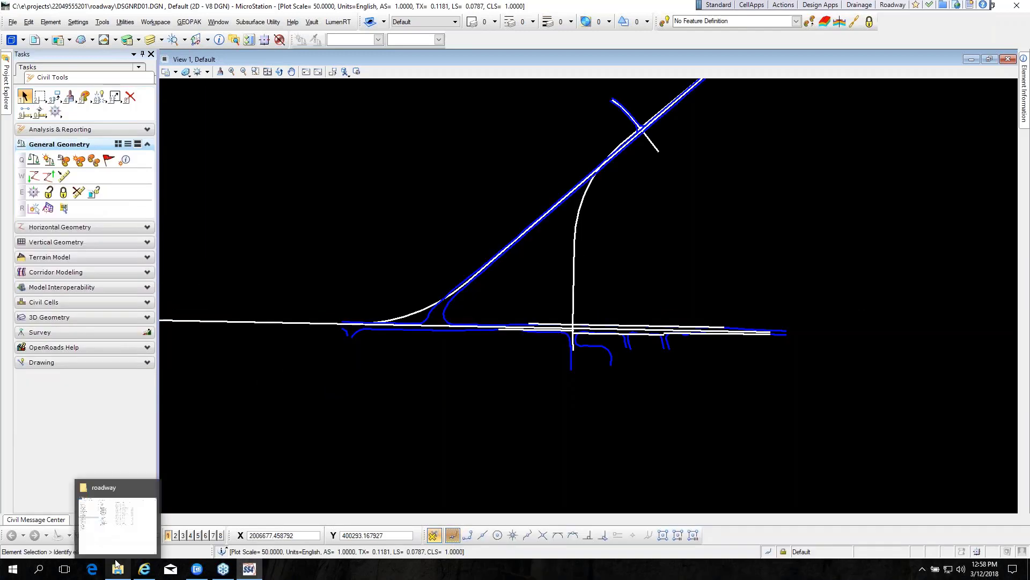
click(118, 567)
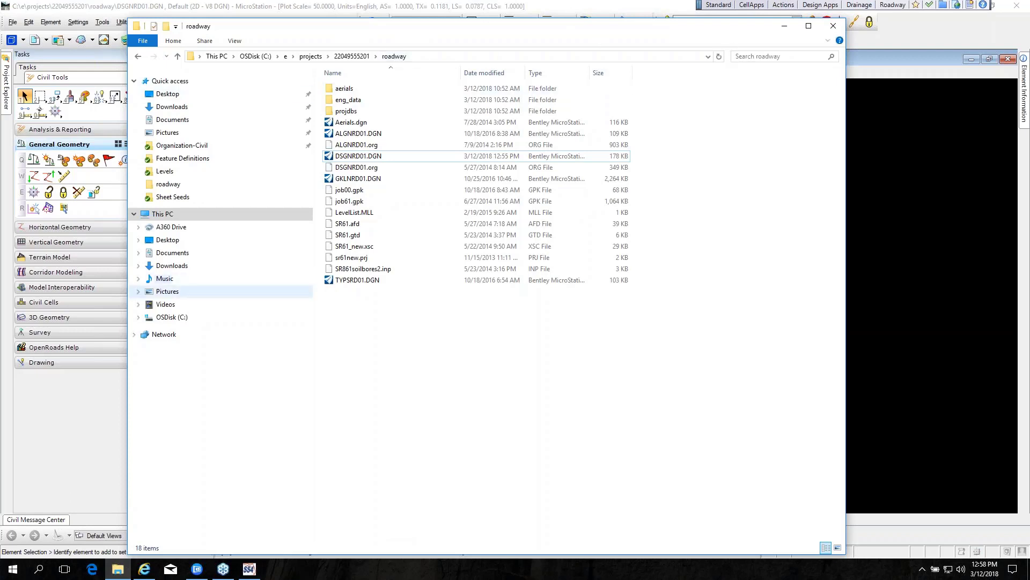
click(163, 214)
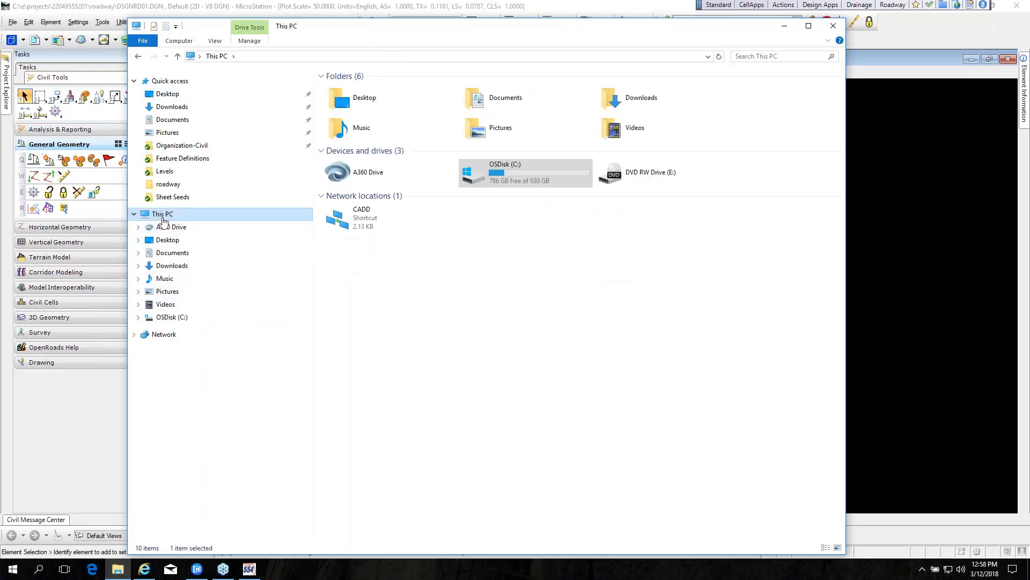
click(163, 317)
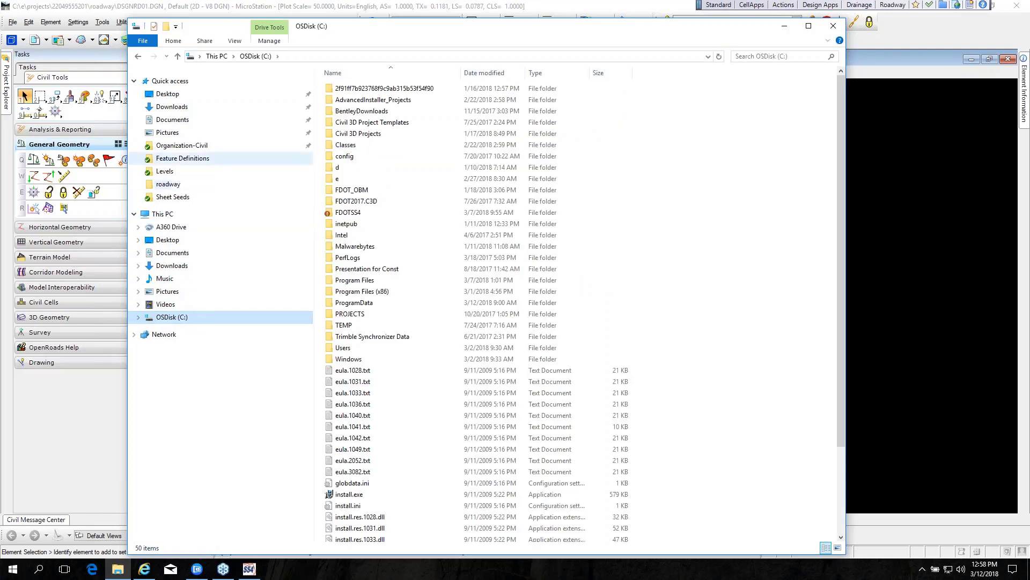
click(167, 94)
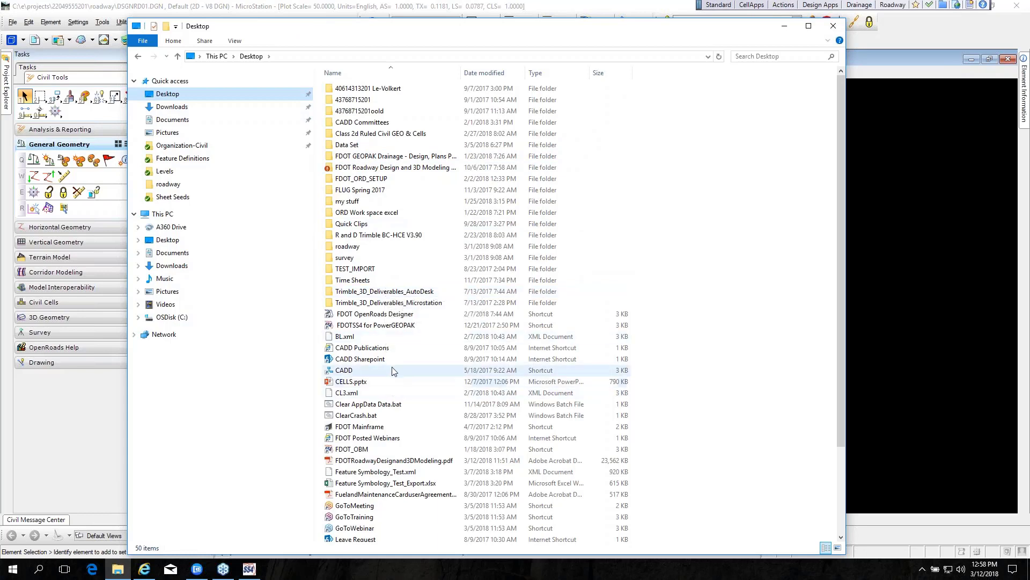
click(380, 169)
click(380, 168)
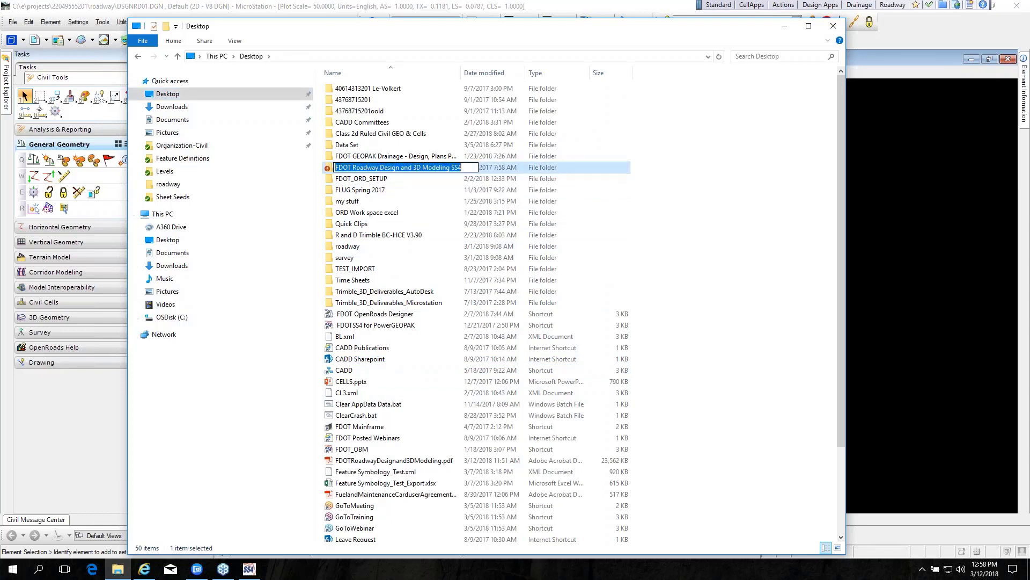
double_click(343, 171)
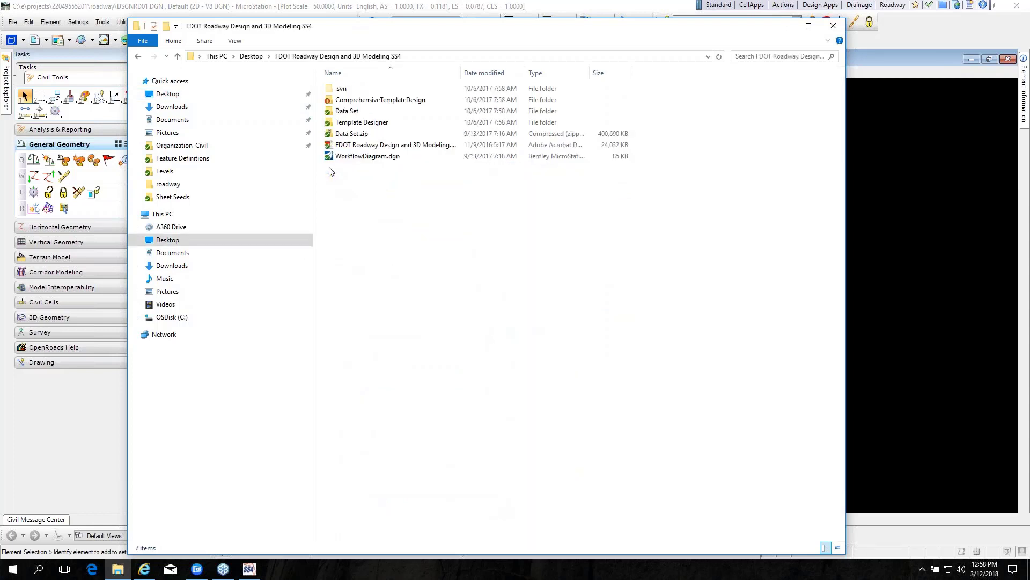
double_click(346, 146)
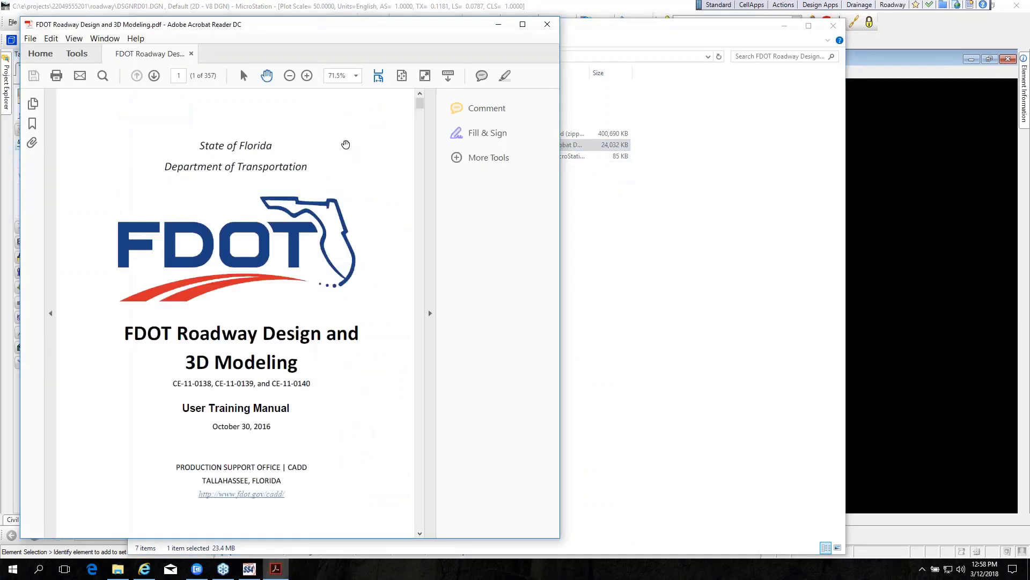
Step: Find Exercise 3.6, For SR61 New Construction Template Lines, in the manual's table of contents and go to it
click(153, 76)
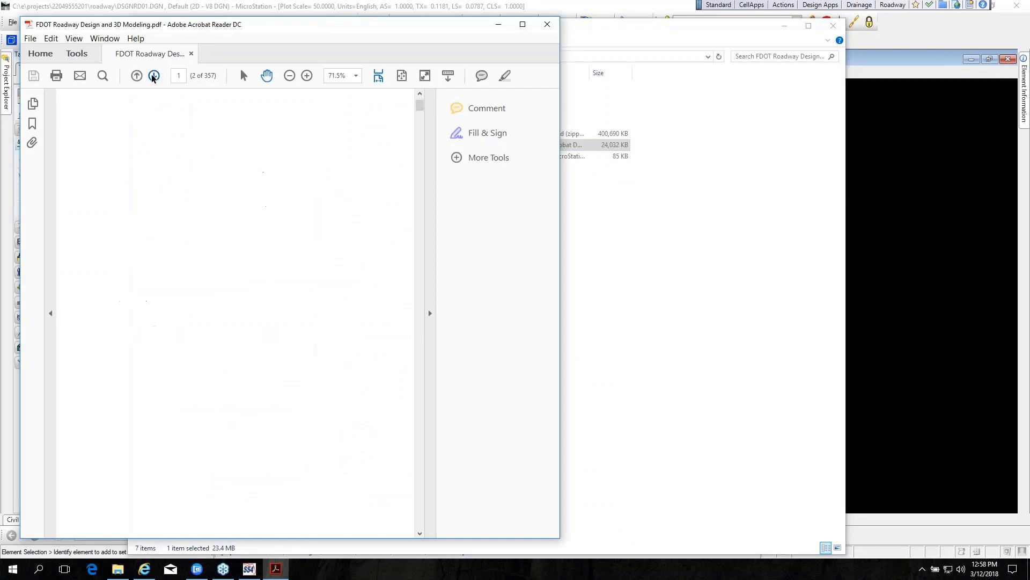
click(153, 76)
click(154, 76)
click(154, 76)
click(153, 76)
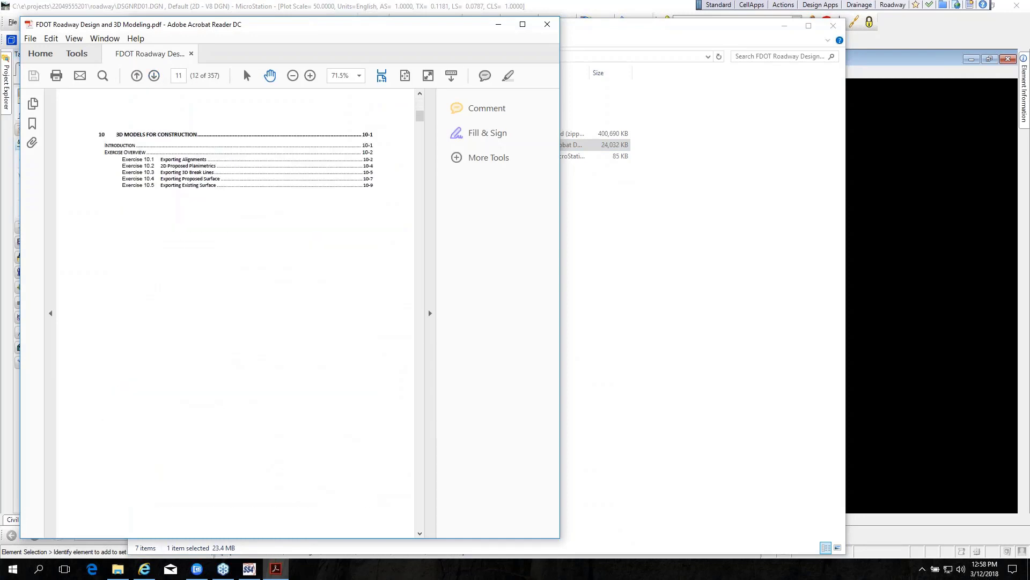
scroll(179, 139, up, 2)
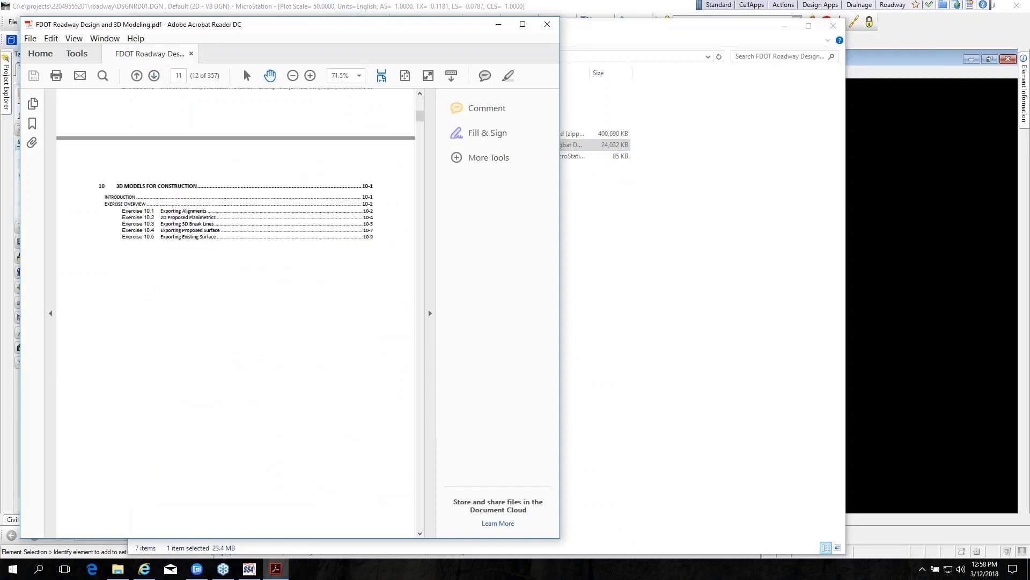
scroll(173, 150, up, 4)
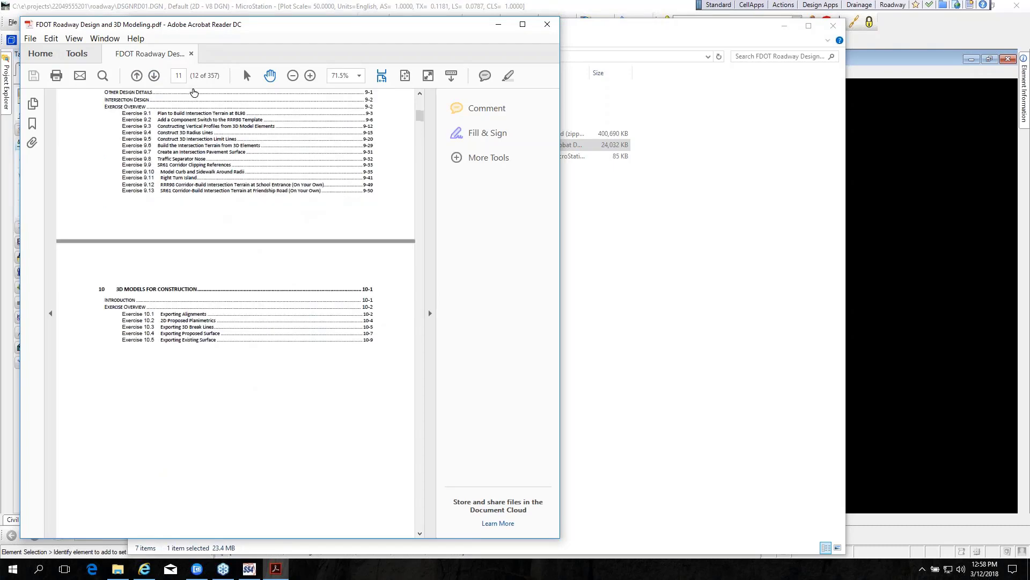
click(137, 76)
click(137, 76)
click(137, 76)
click(137, 76)
click(136, 76)
click(154, 76)
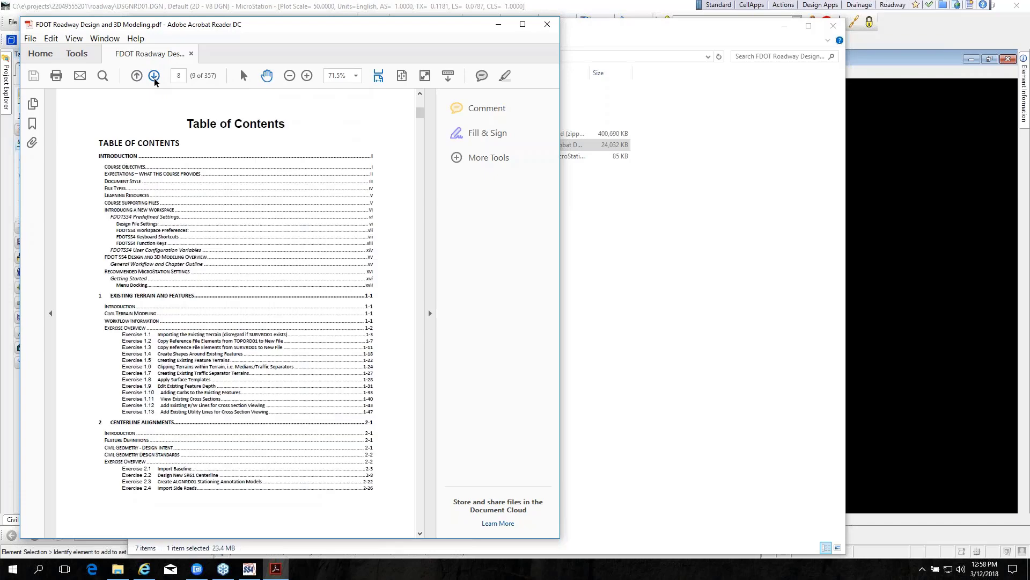
scroll(184, 411, down, 10)
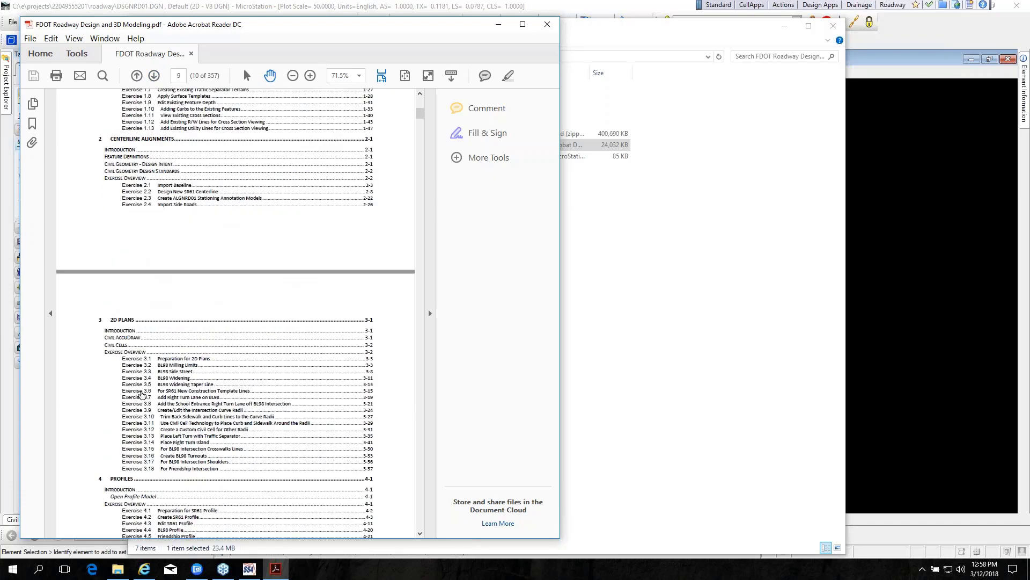
click(141, 395)
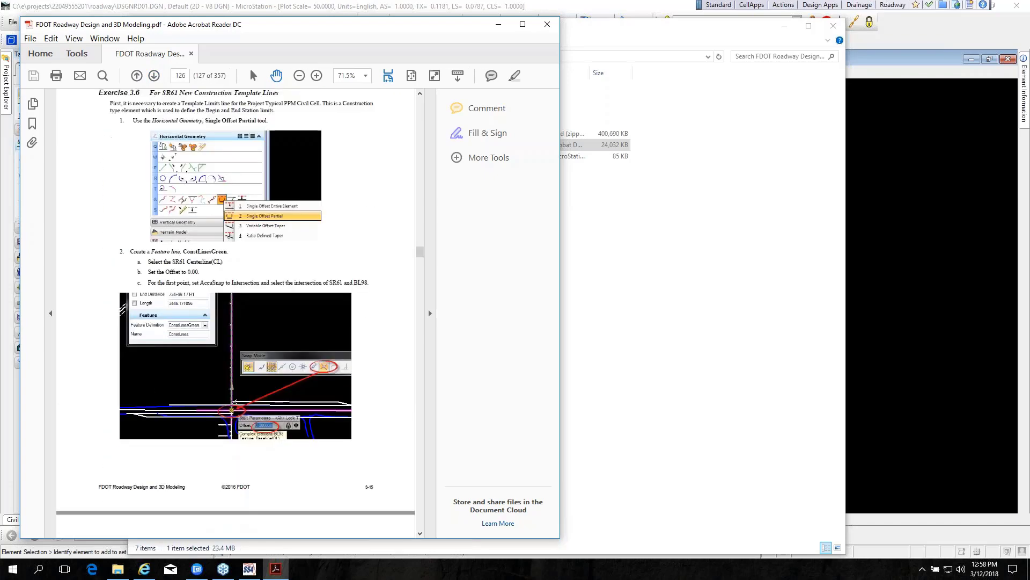
Step: Read Exercise 3.6's instructions for the ConstLinesGreen offset line and its start and end points, through the Place Civil Cell step
click(522, 24)
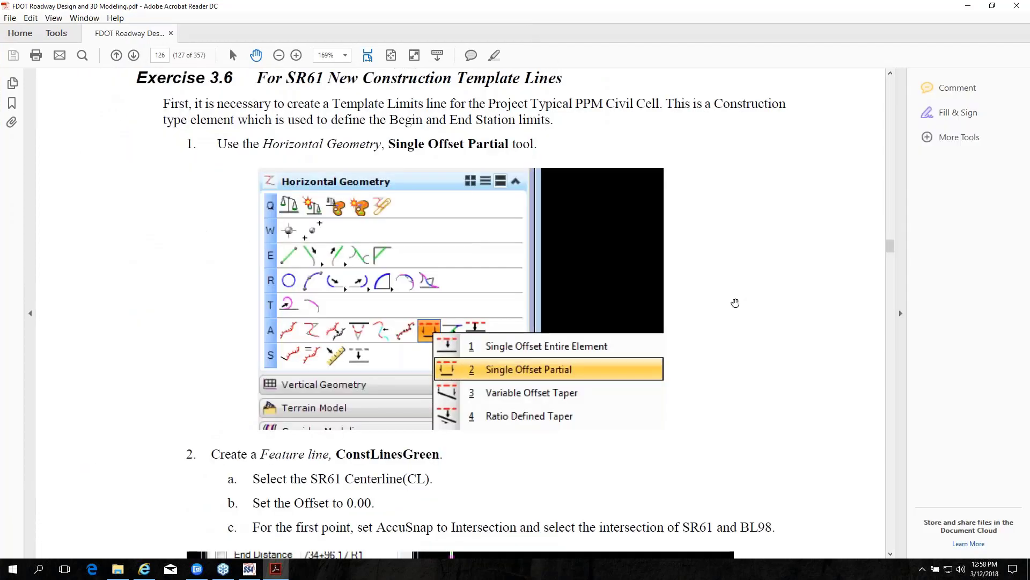
scroll(735, 306, up, 1)
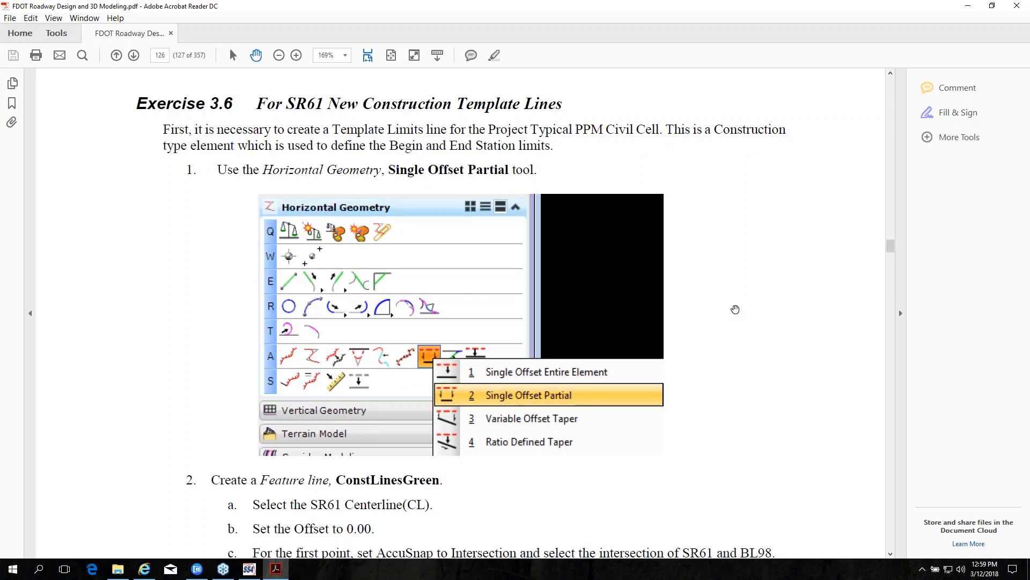
scroll(733, 317, down, 3)
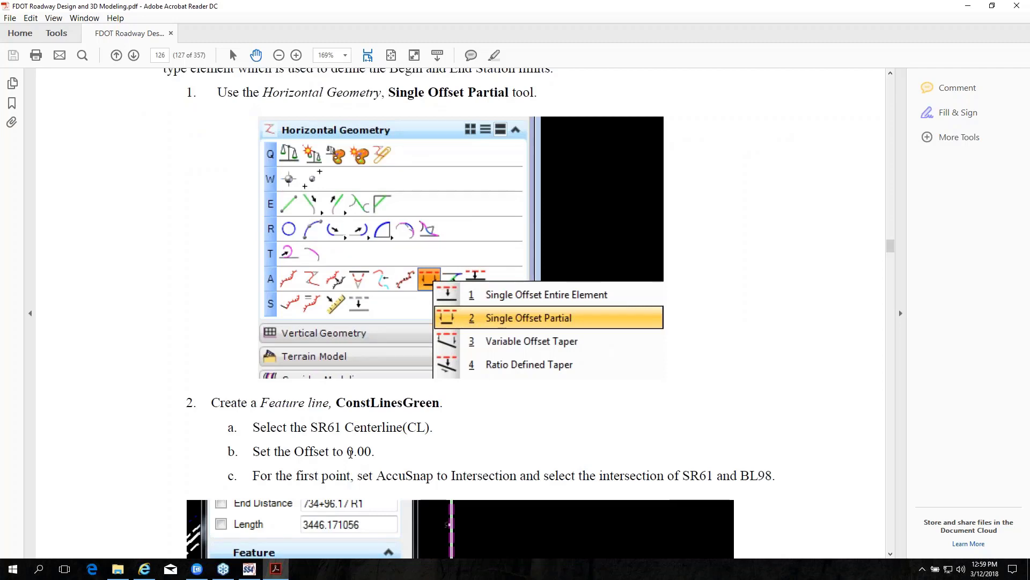
scroll(520, 483, down, 5)
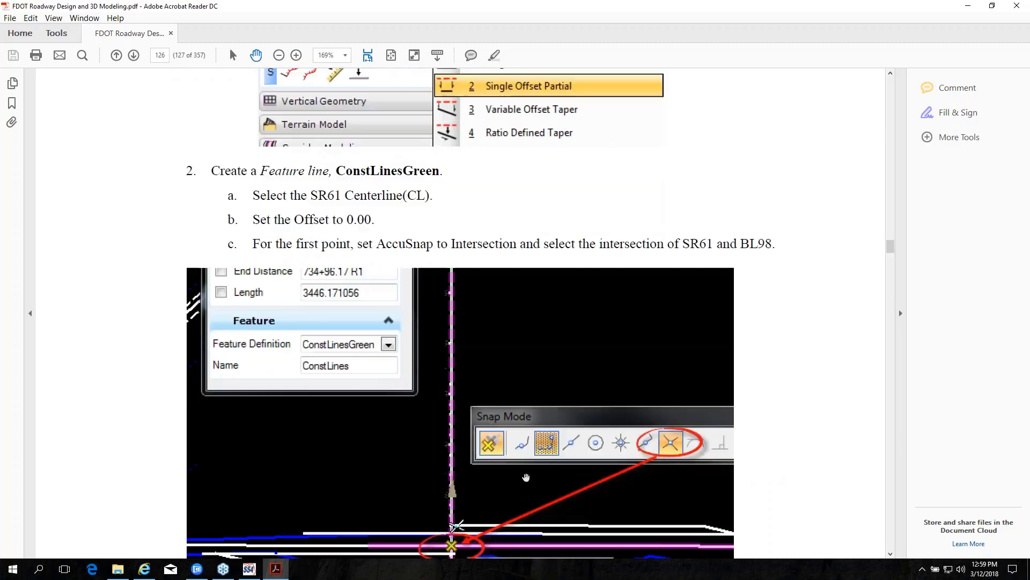
scroll(526, 477, down, 2)
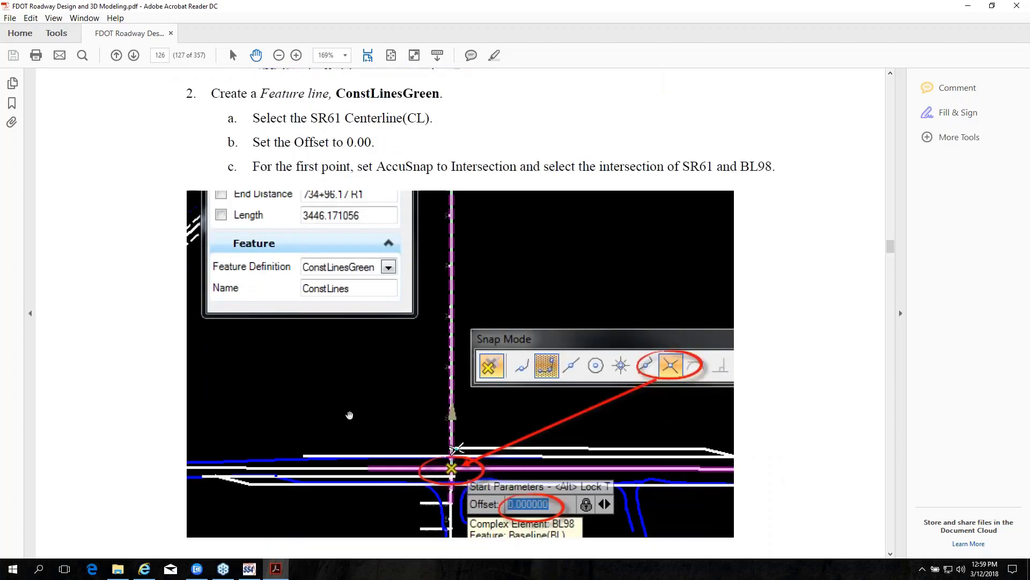
scroll(352, 414, up, 1)
scroll(376, 429, down, 5)
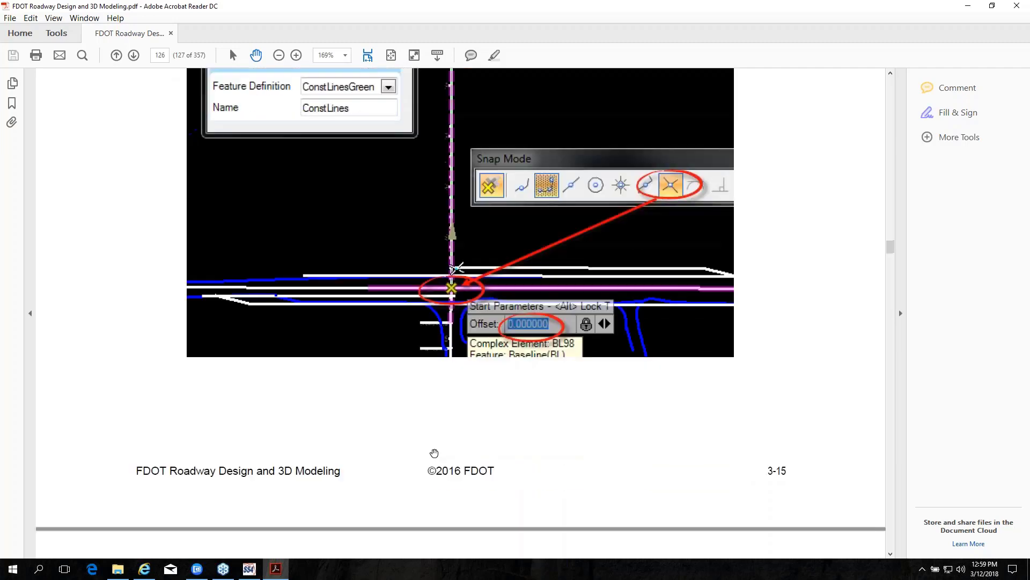
scroll(434, 453, down, 7)
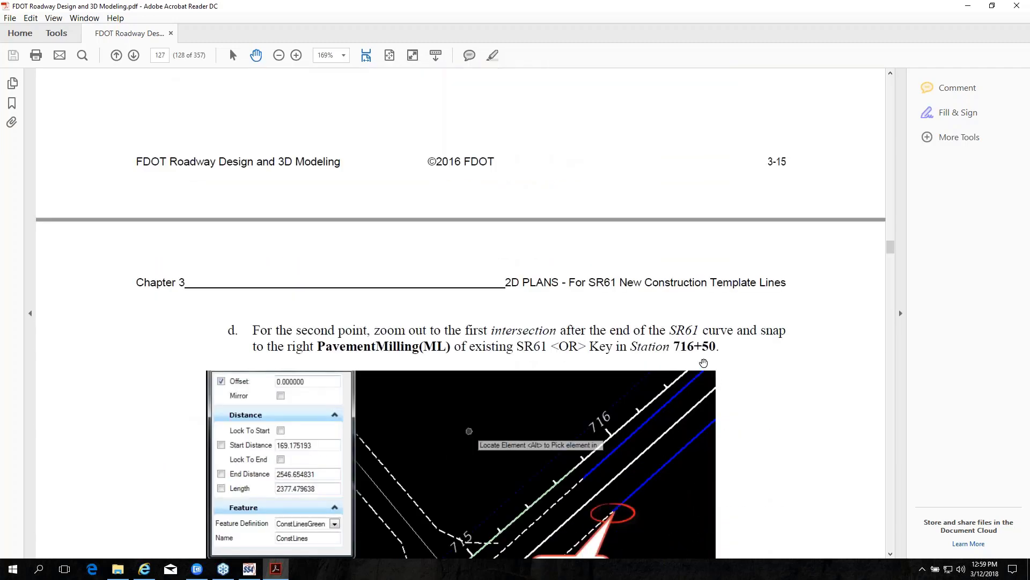
scroll(703, 360, down, 2)
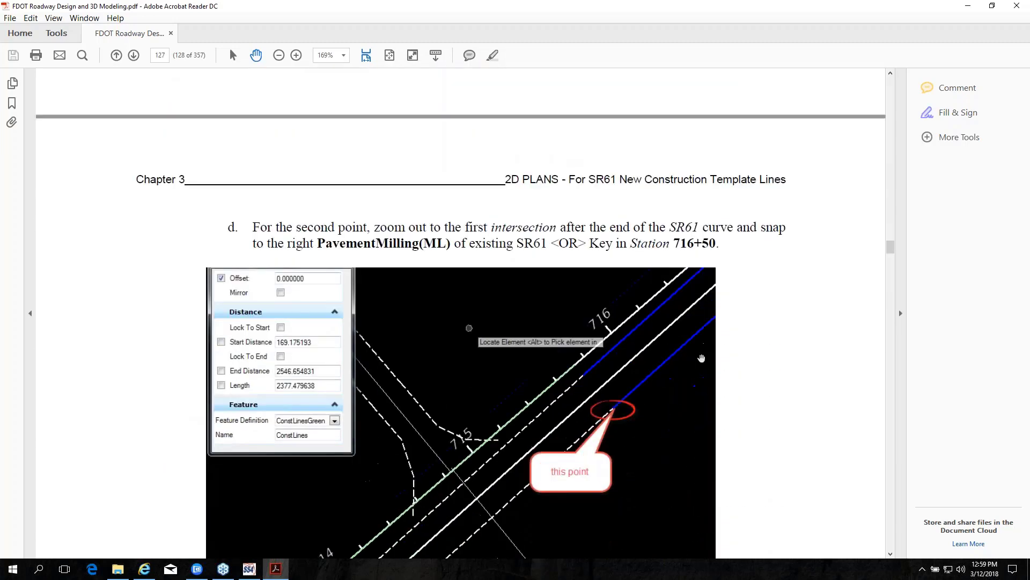
scroll(702, 358, down, 2)
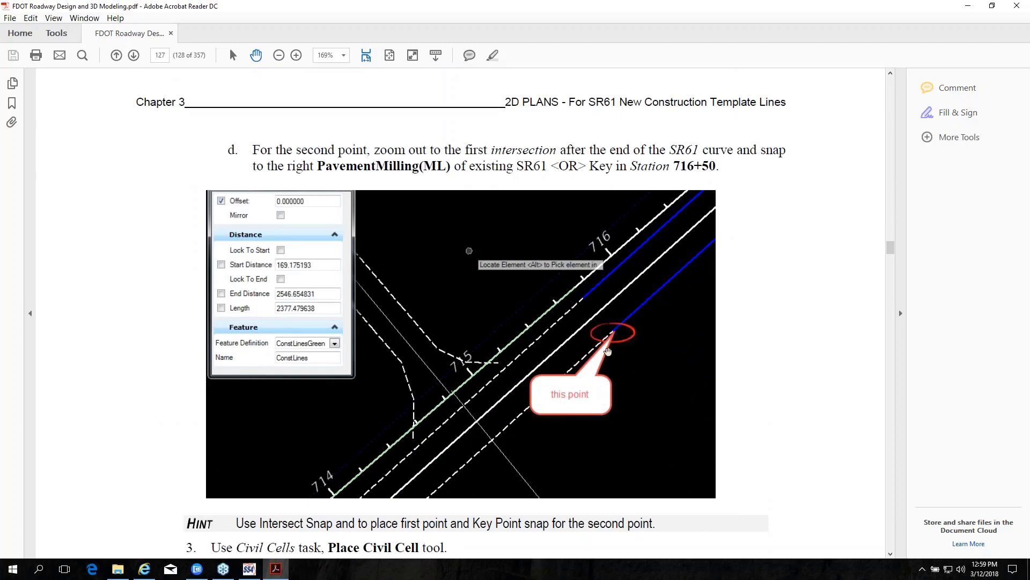
scroll(612, 351, down, 4)
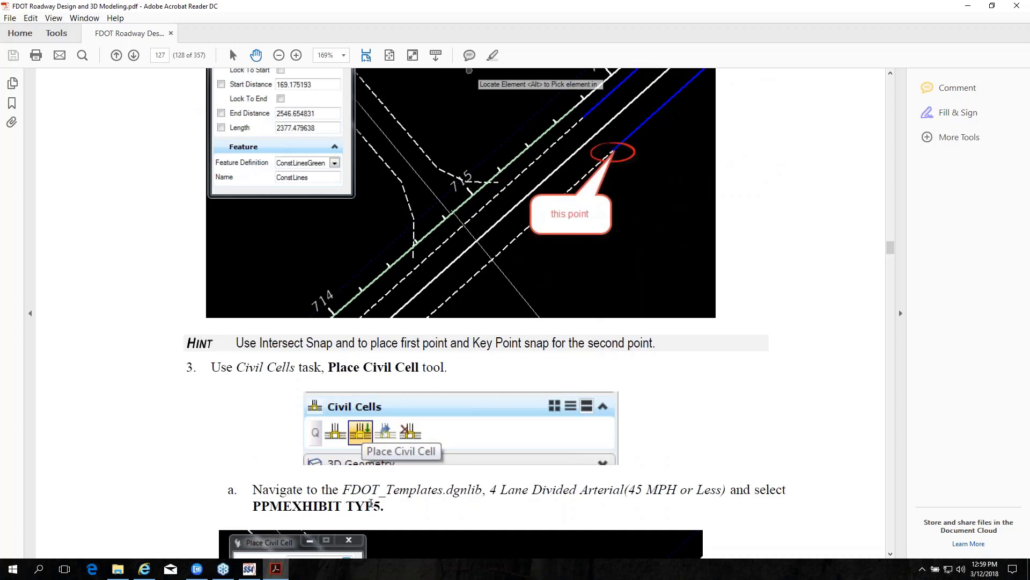
Step: Switch back to MicroStation and start Single Offset Partial with ConstLinesGreenDash as the active feature definition in use
click(968, 6)
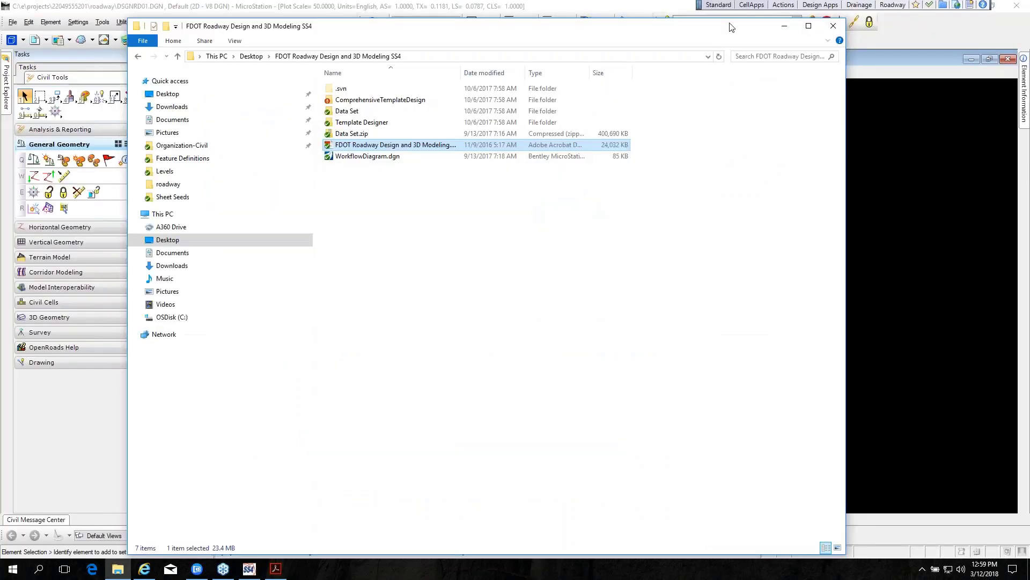
click(784, 27)
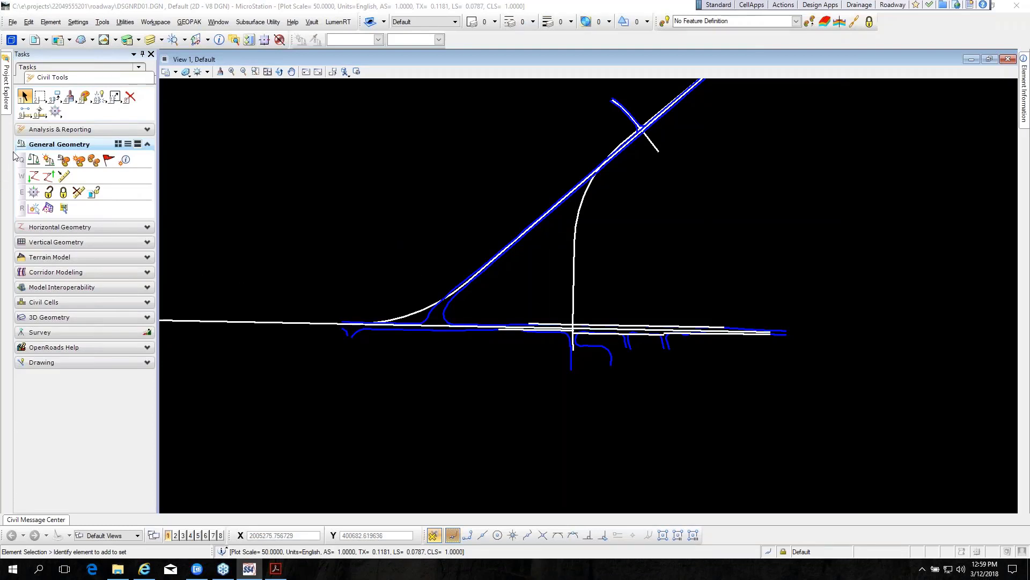
click(48, 227)
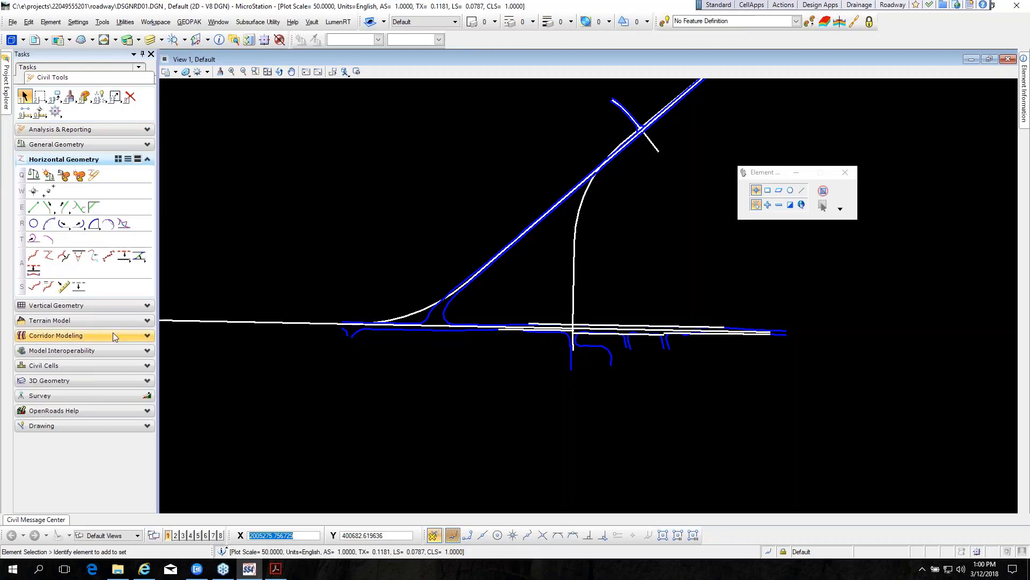
click(125, 259)
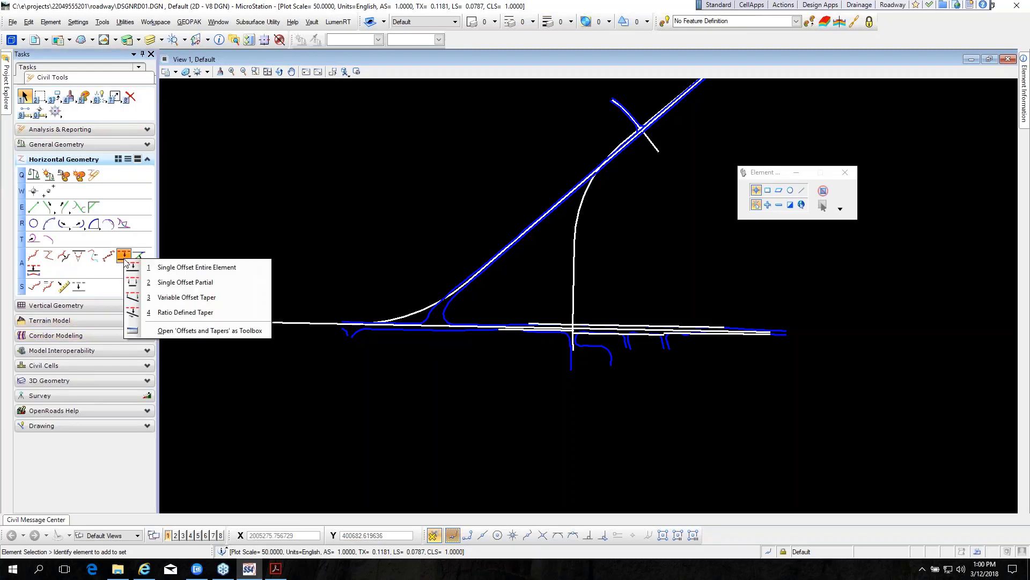
click(170, 285)
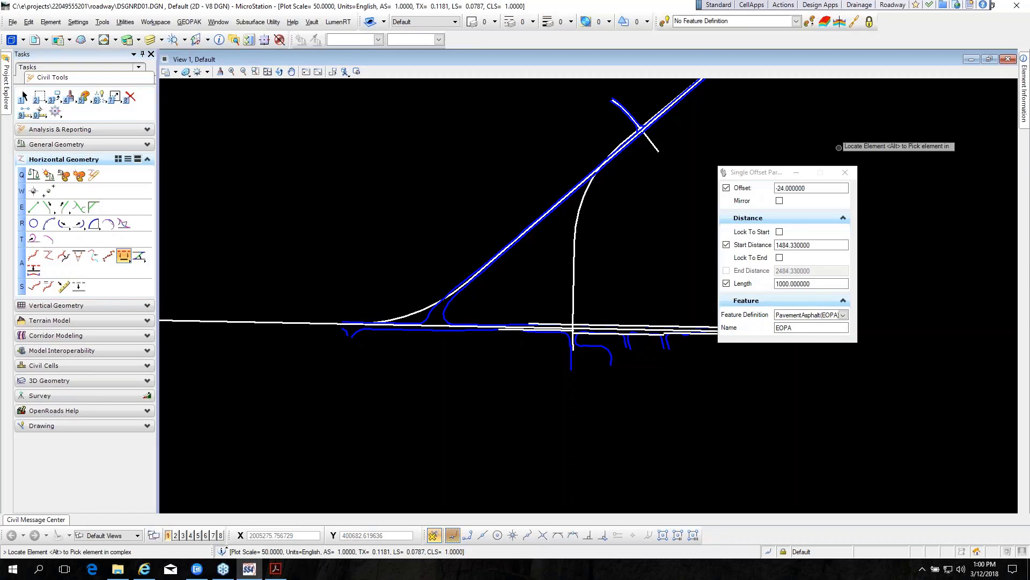
click(800, 22)
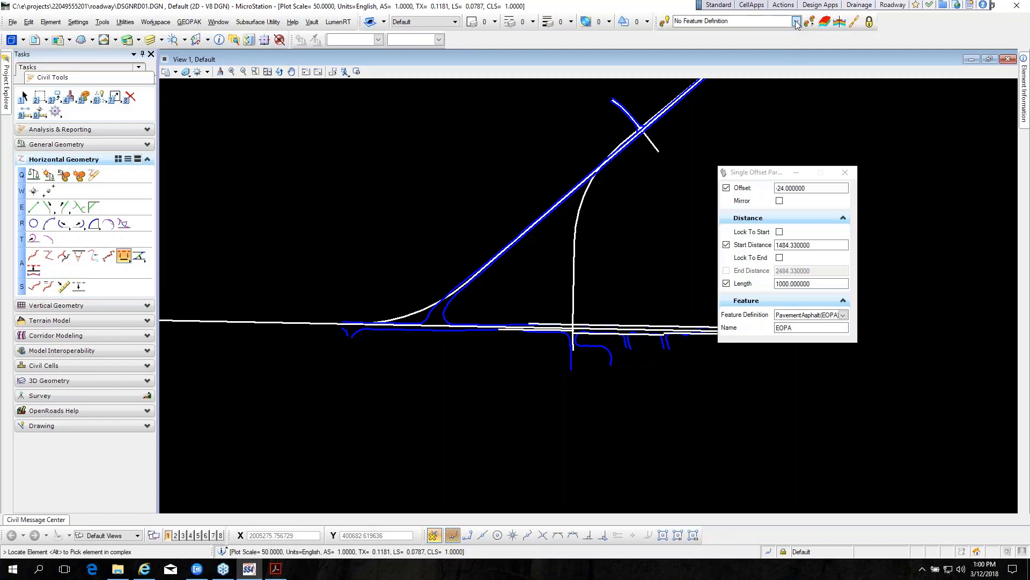
click(797, 22)
click(798, 22)
click(797, 22)
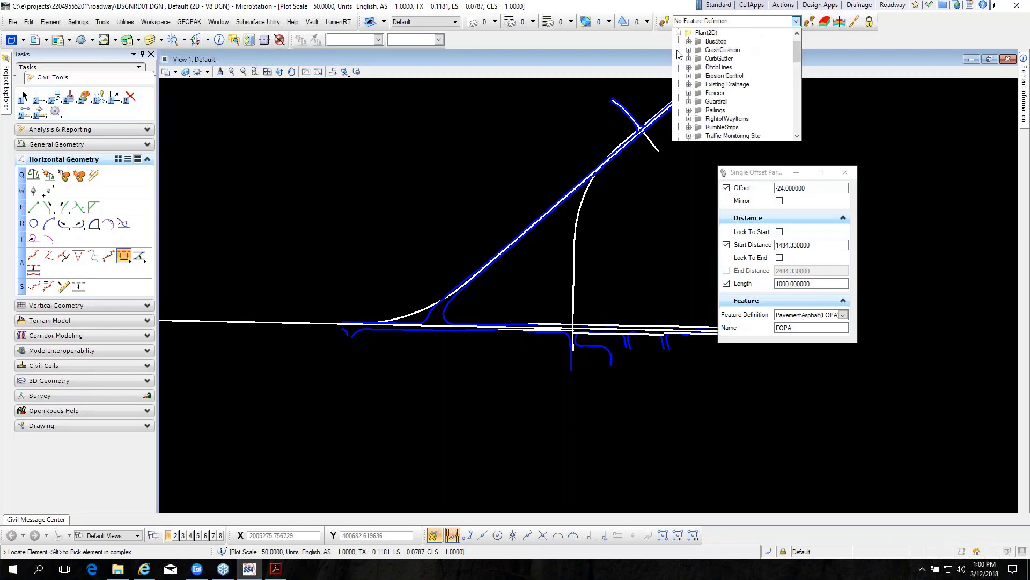
scroll(730, 97, down, 8)
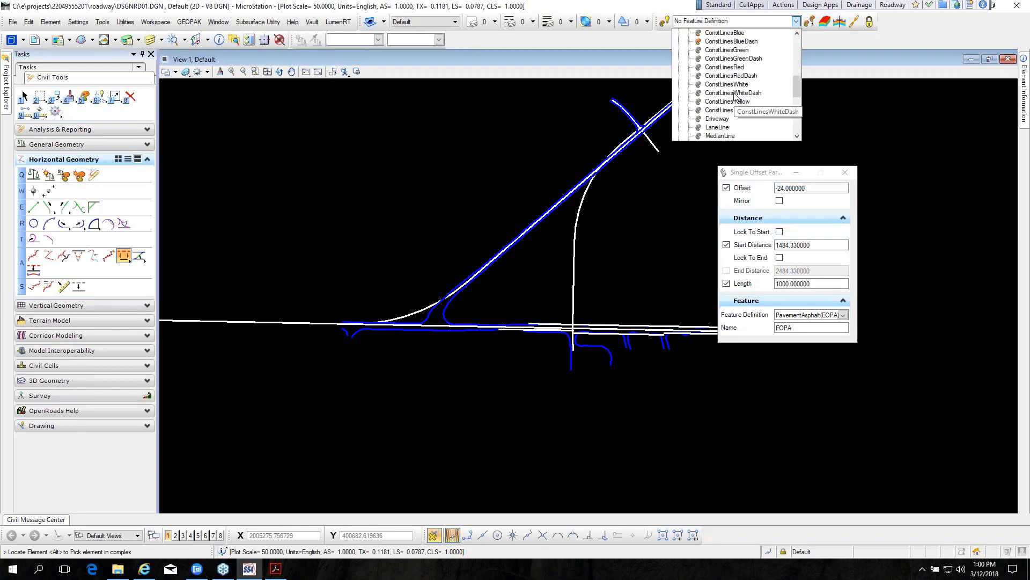
click(745, 59)
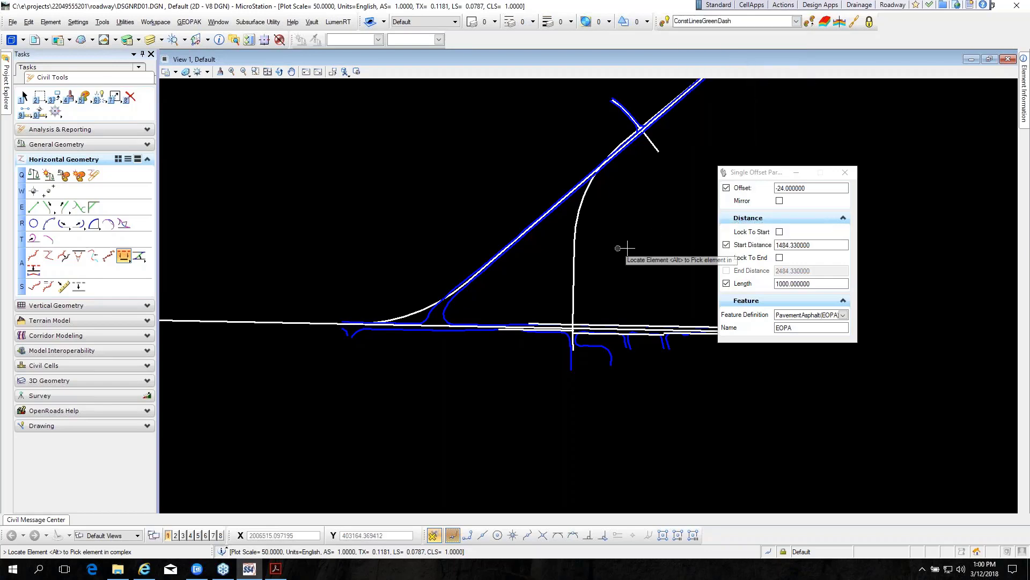
click(665, 22)
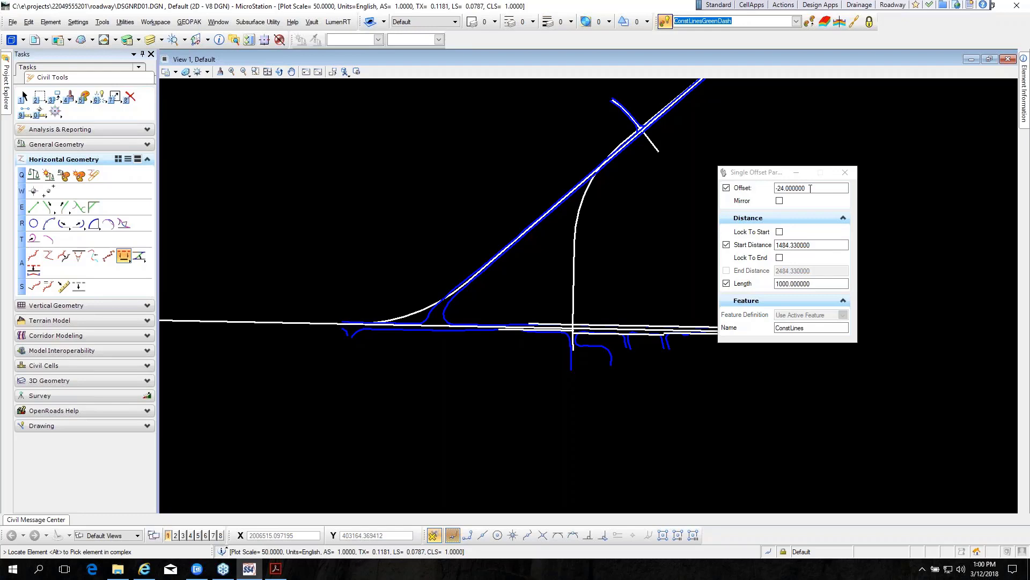
Step: Set the partial offset to 10 and release the locked start distance and length
click(776, 188)
text(10.0)
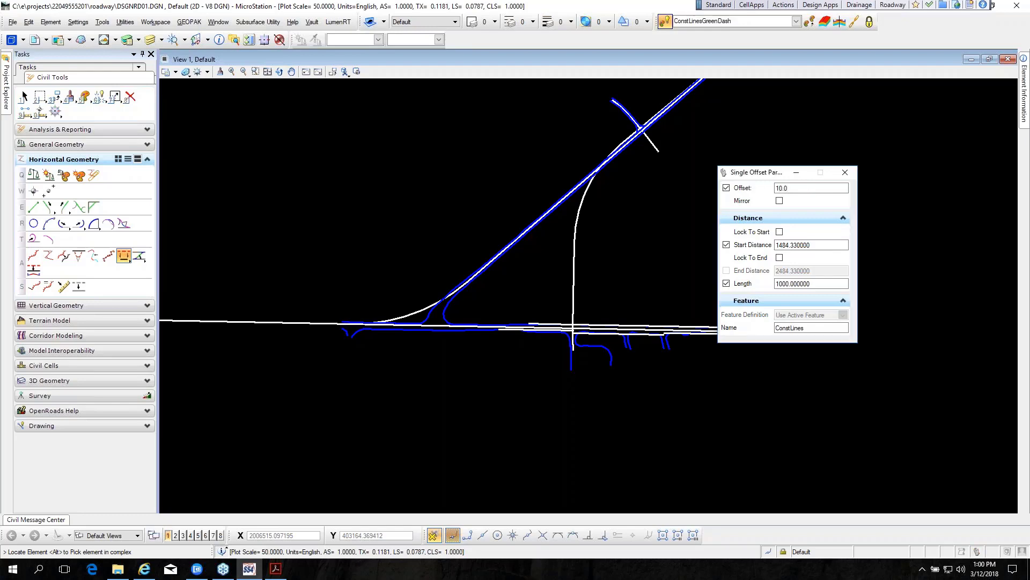
key(Tab)
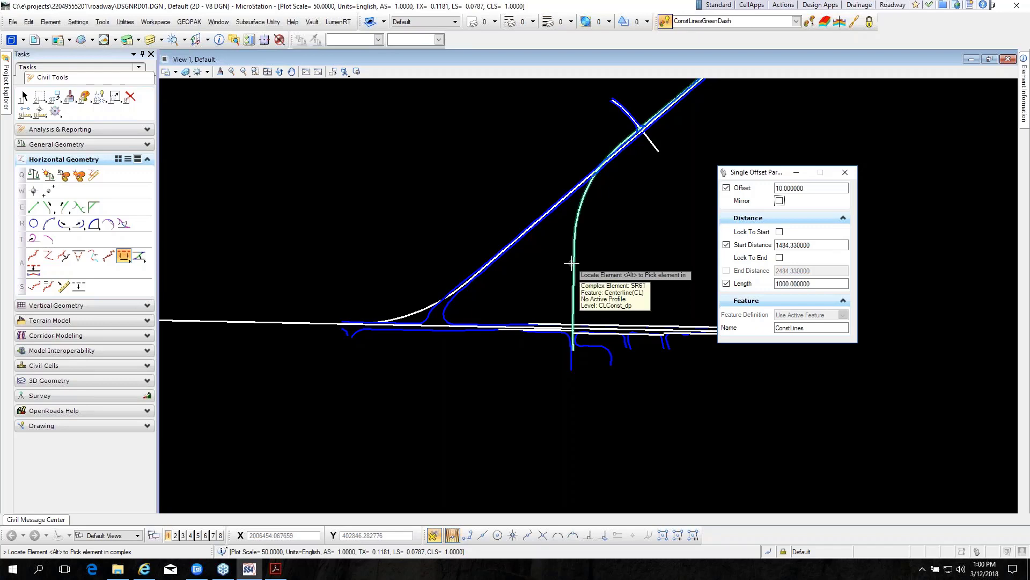
click(726, 244)
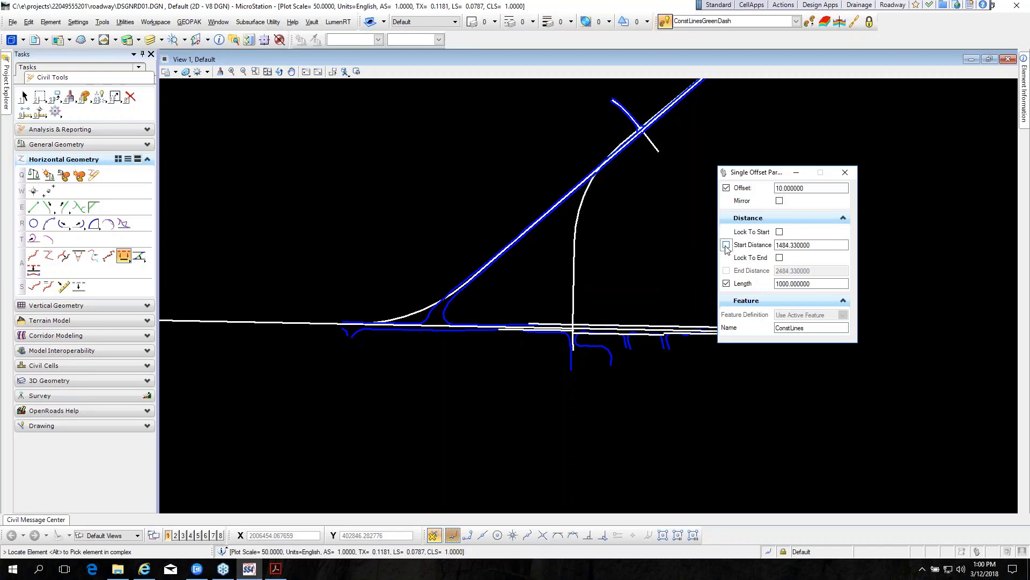
click(726, 283)
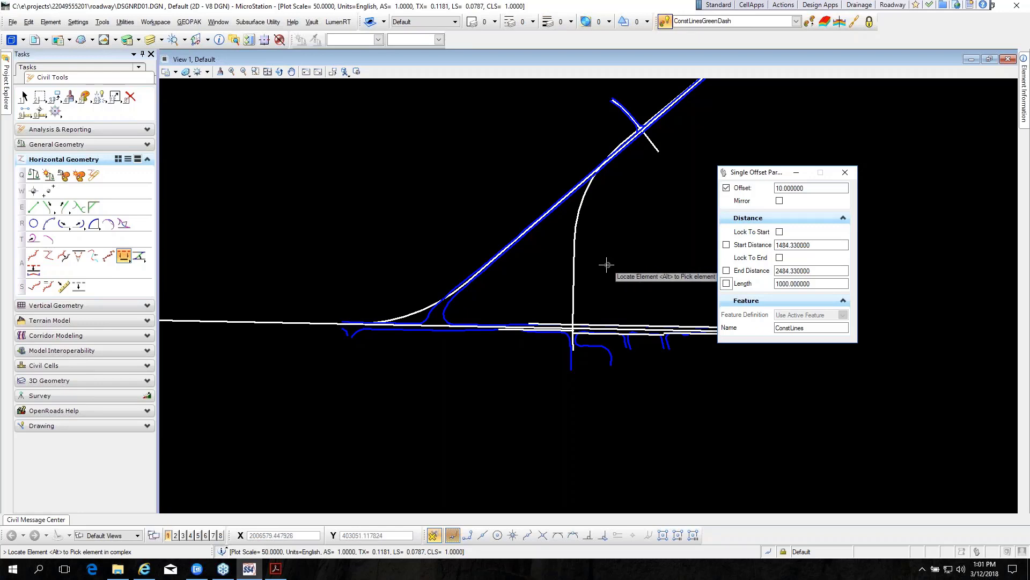
click(574, 268)
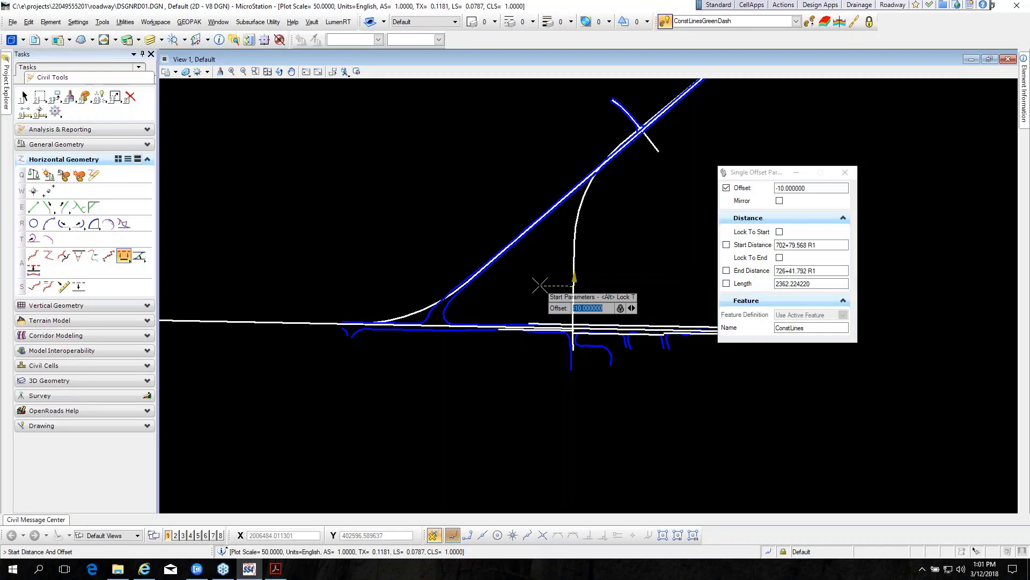
click(541, 285)
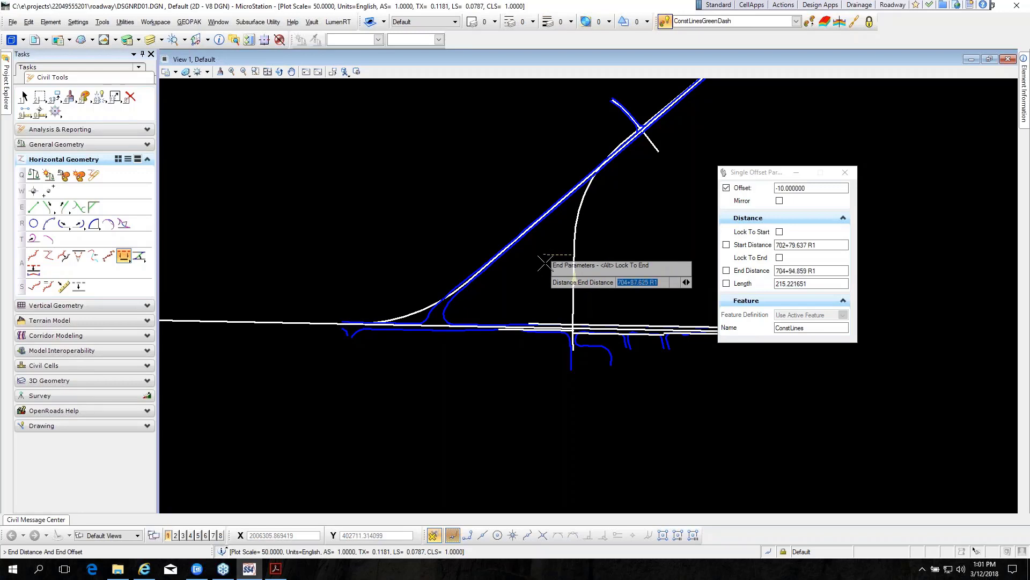
scroll(547, 289, down, 3)
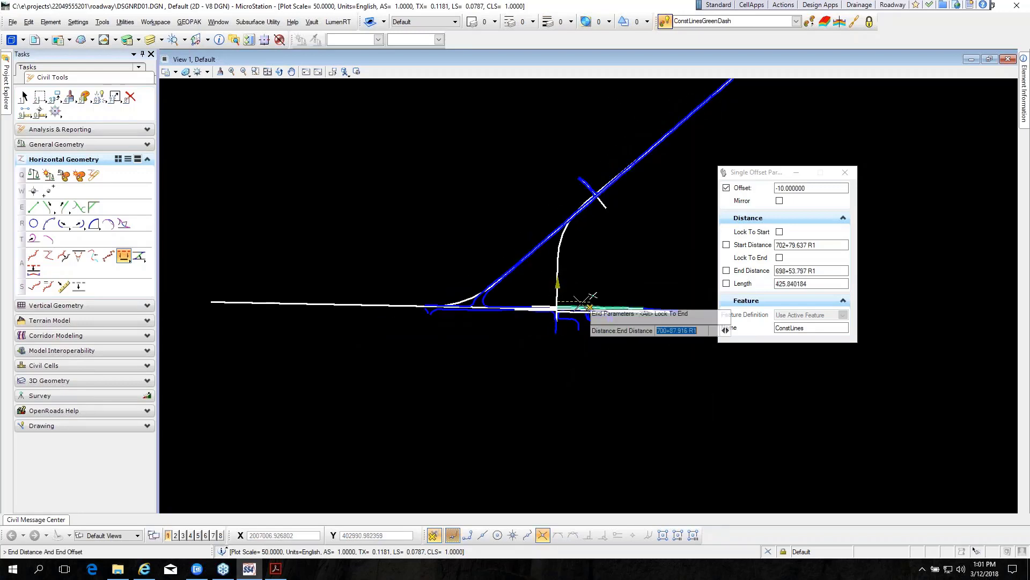
scroll(569, 306, up, 4)
scroll(535, 280, up, 3)
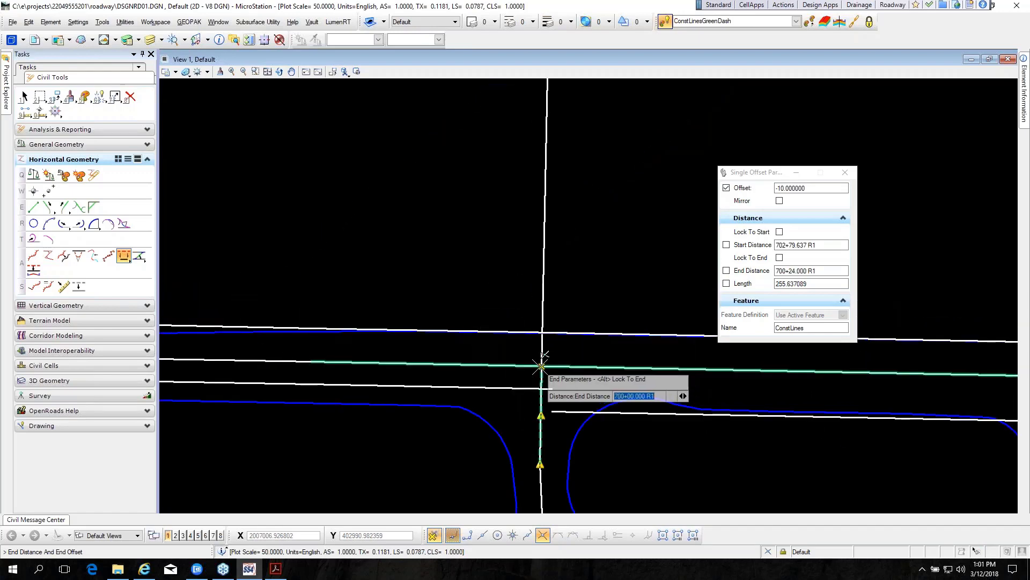
click(541, 367)
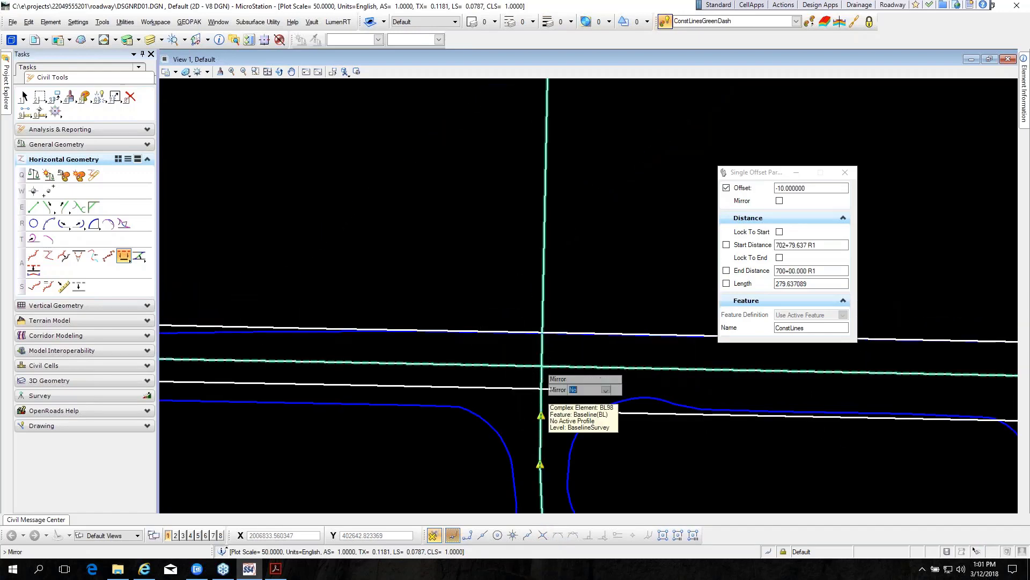
click(542, 369)
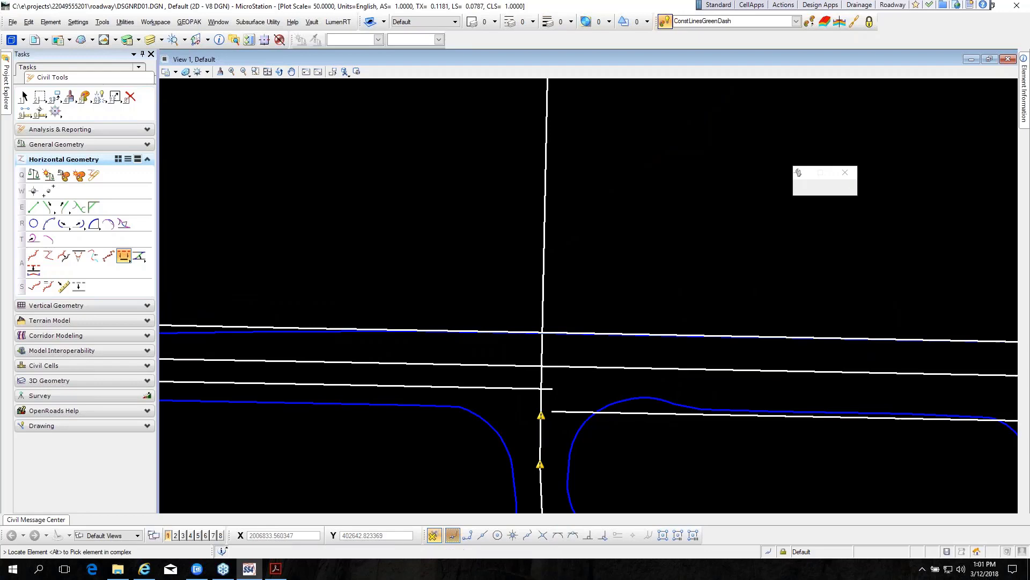
right_click(477, 250)
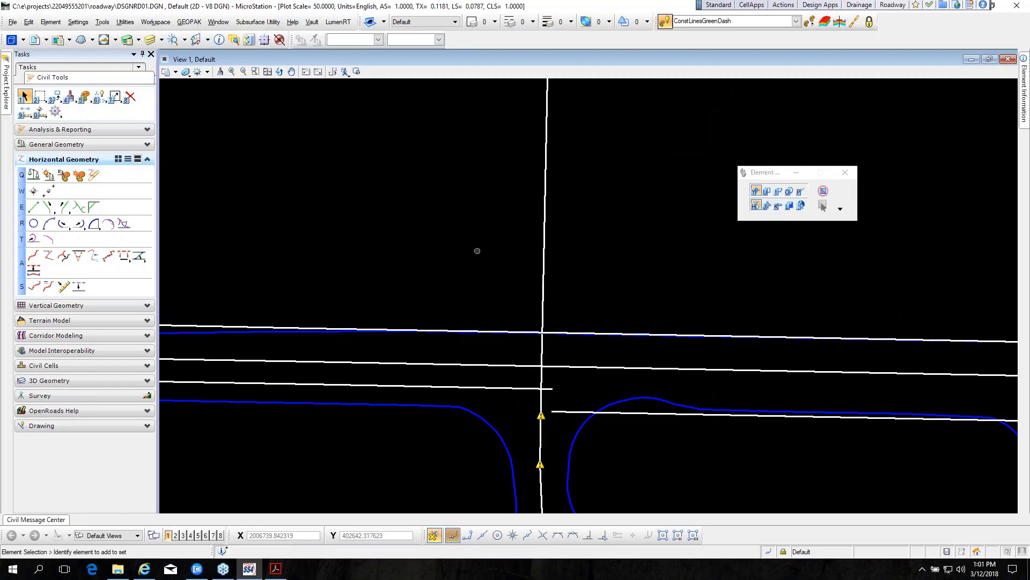
Step: Begin a single partial offset of the SR61 centerline at -10, starting at its intersection with the BL98 baseline, station 700+00
click(123, 259)
click(171, 278)
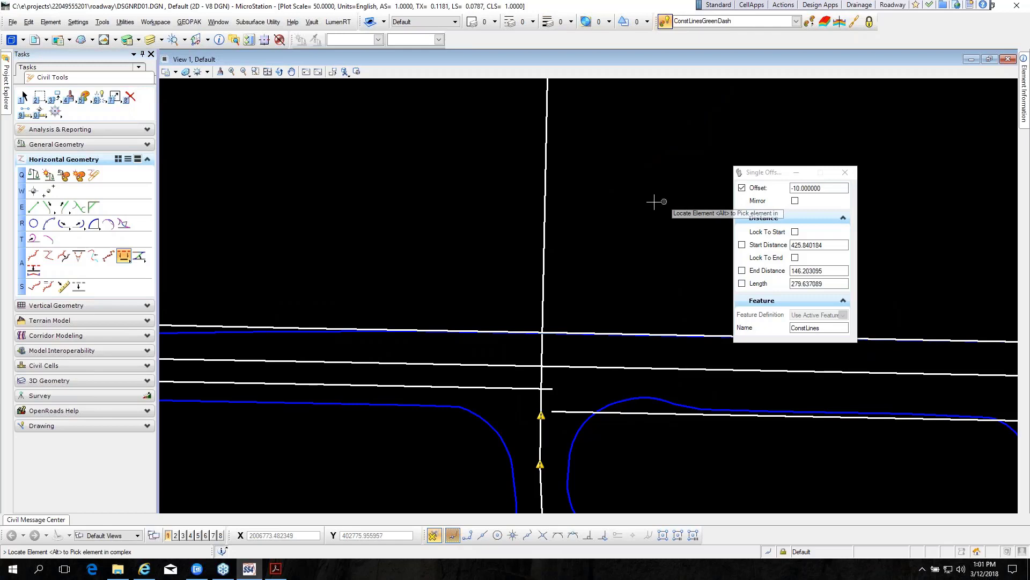
click(544, 241)
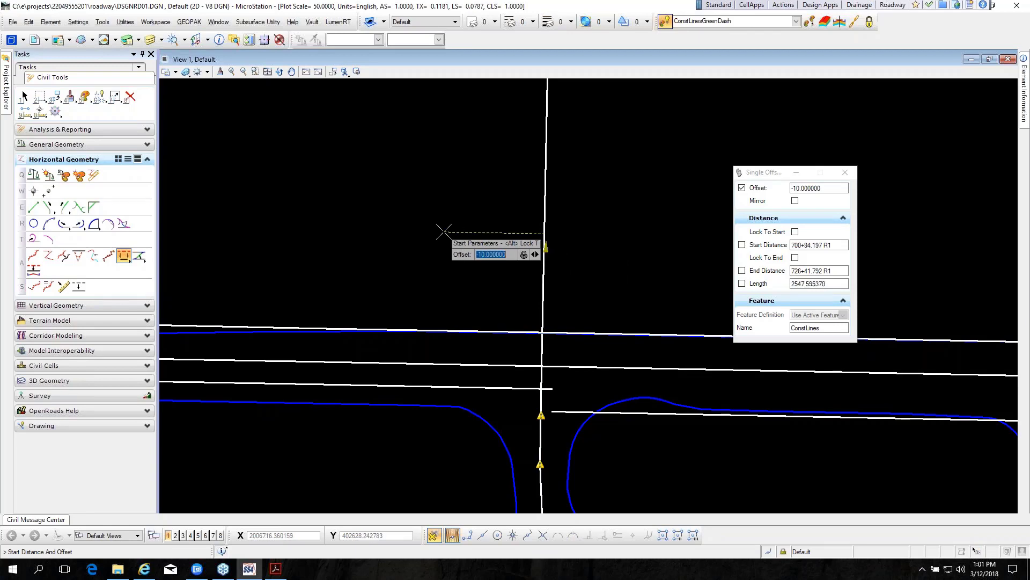
click(546, 538)
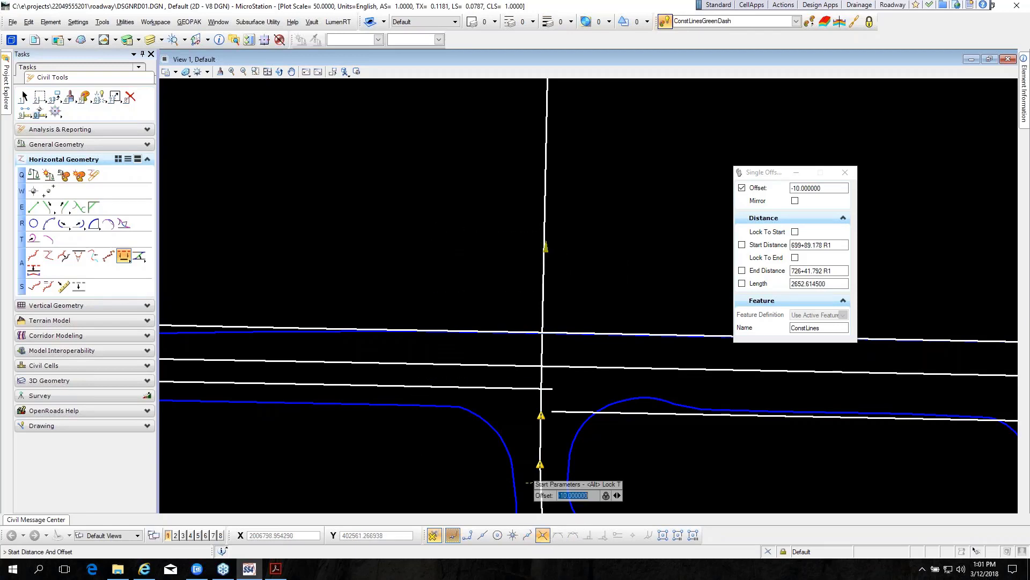
click(541, 367)
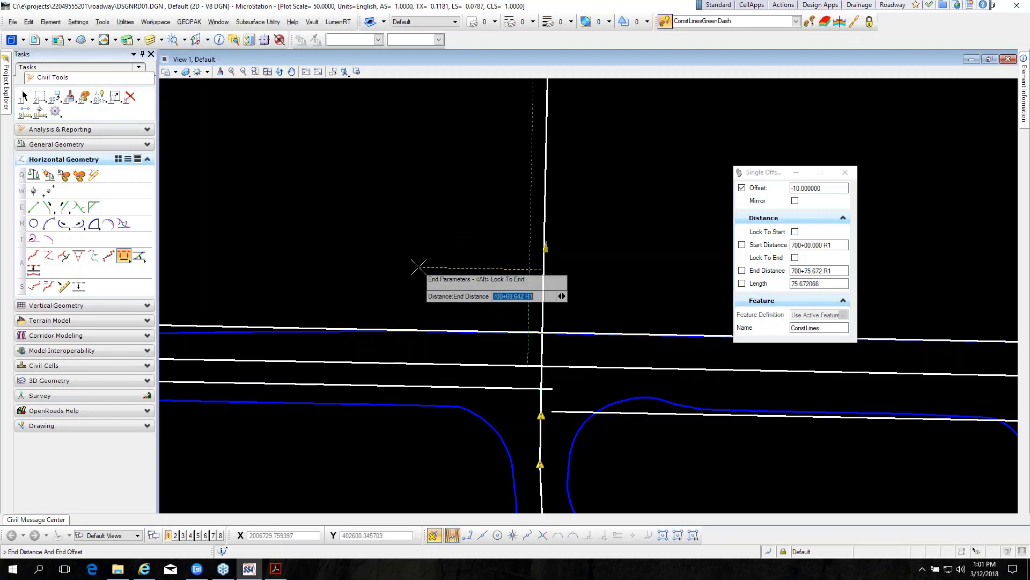
Step: Lock the partial offset's end distance at station 716+50 and place the line without mirroring, ending the command
scroll(252, 230, down, 3)
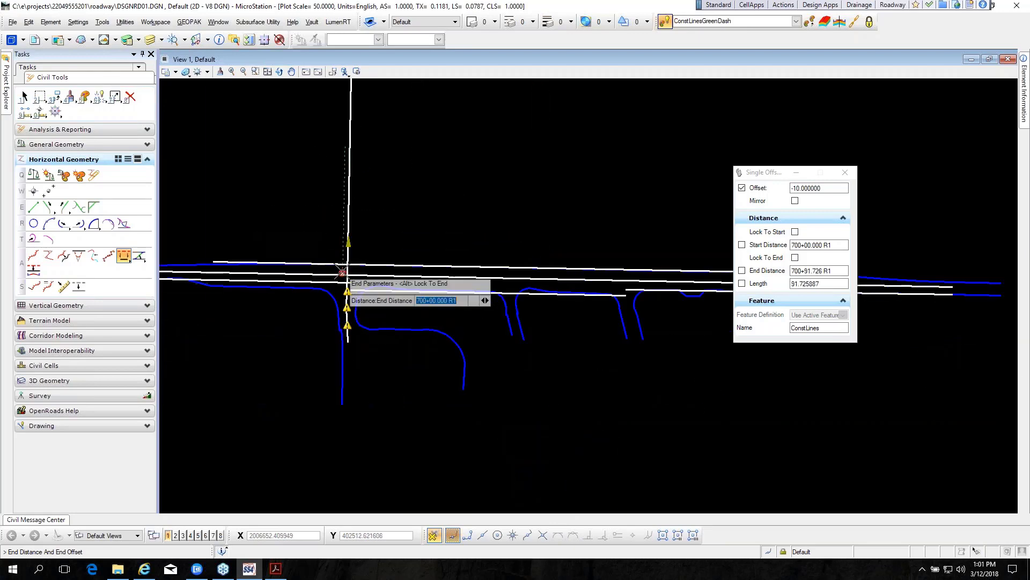
scroll(321, 231, down, 3)
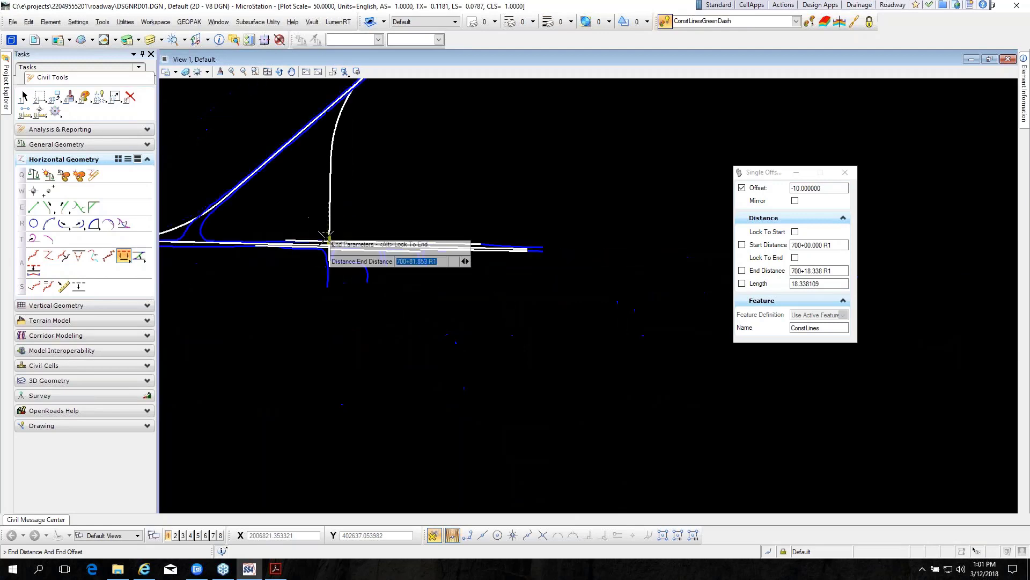
scroll(375, 141, up, 3)
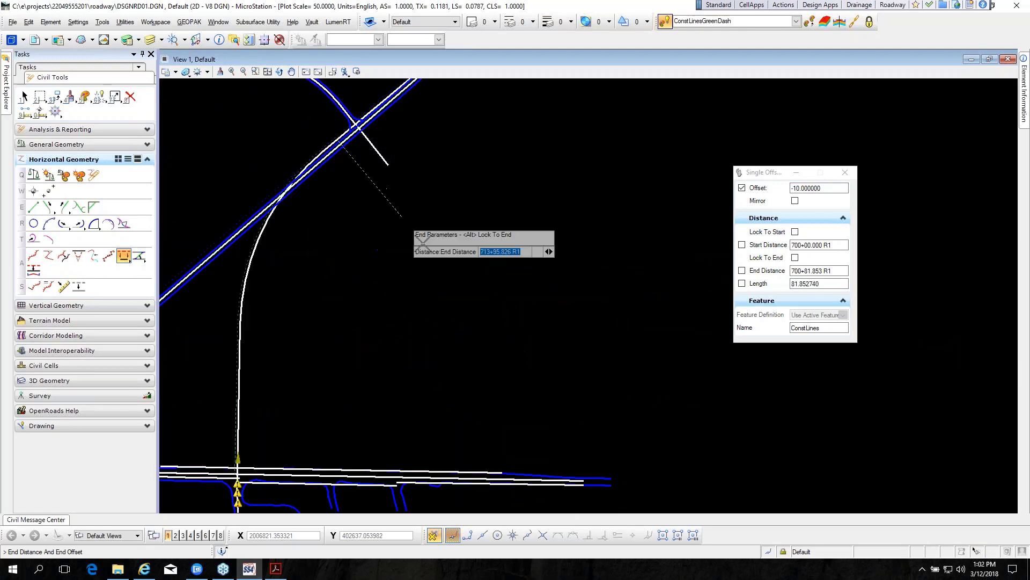
scroll(411, 236, down, 3)
scroll(432, 172, up, 4)
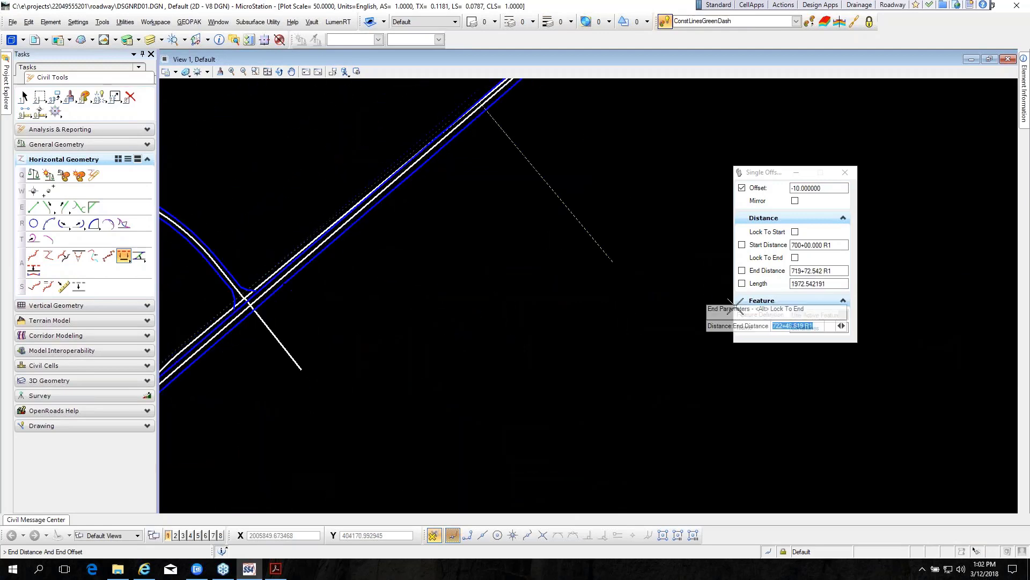
click(743, 270)
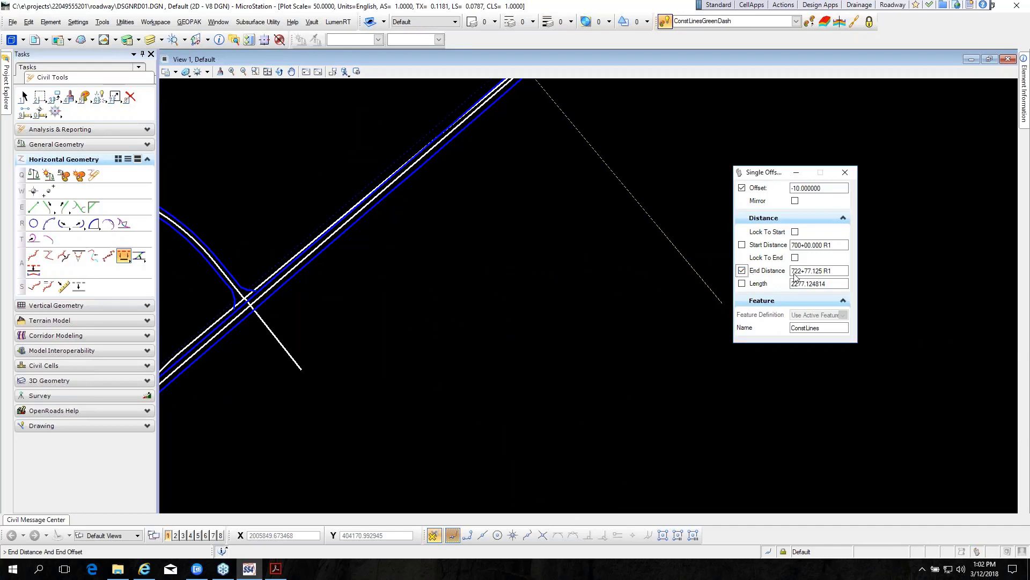
double_click(830, 271)
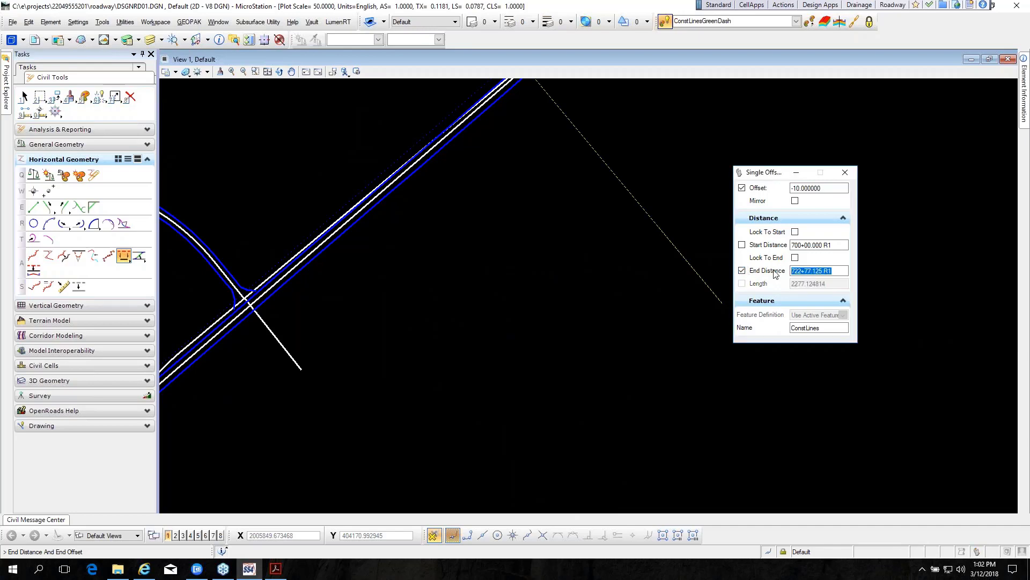
text(71650.00)
key(Tab)
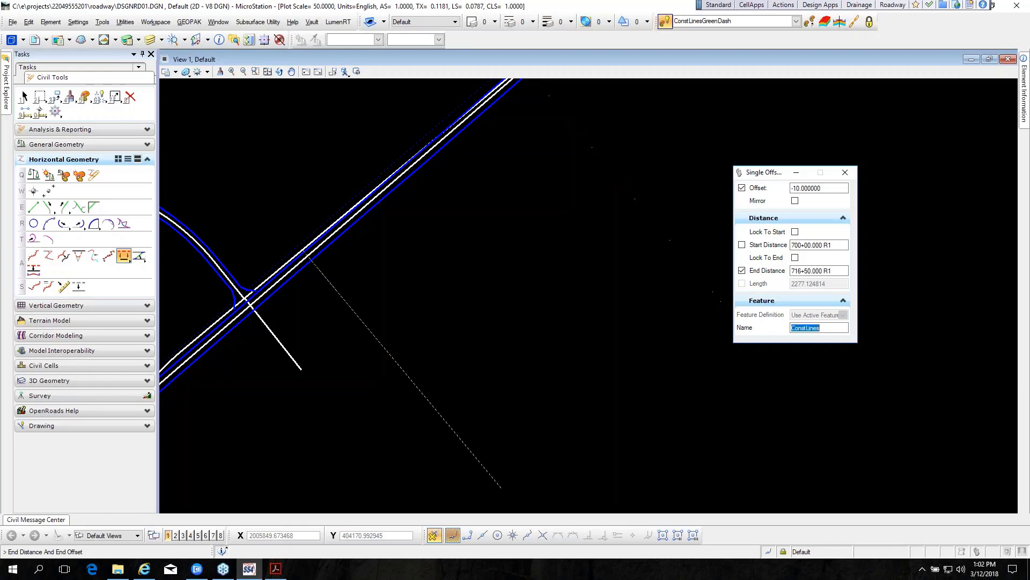
click(351, 285)
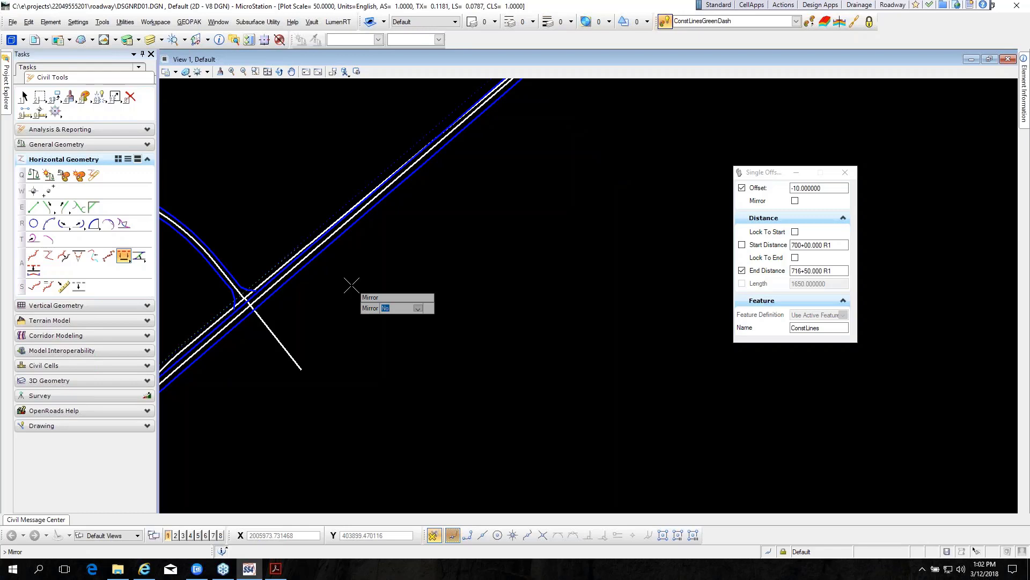
click(352, 285)
scroll(435, 216, down, 3)
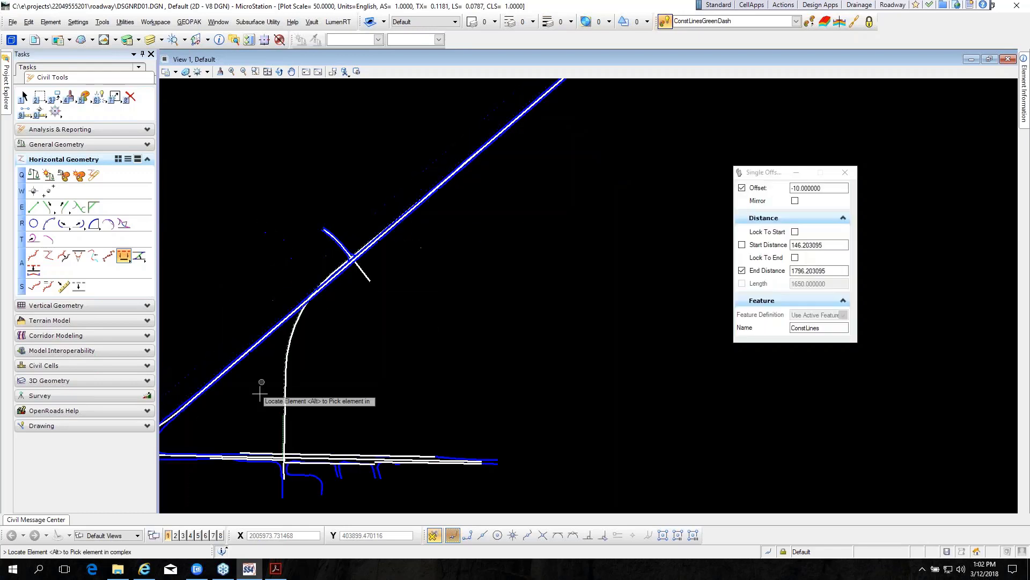
scroll(271, 403, up, 2)
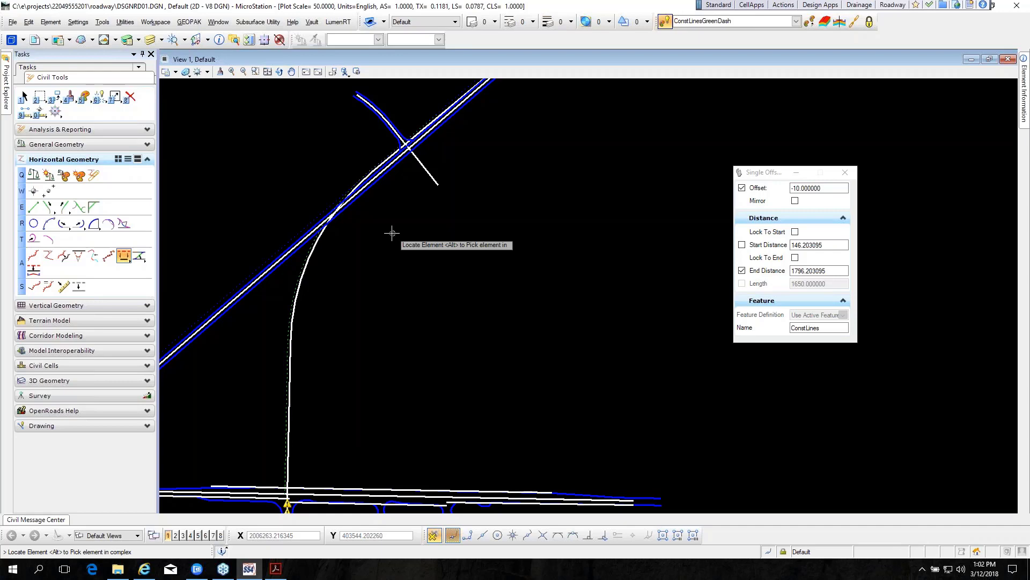
scroll(394, 231, down, 5)
scroll(360, 328, up, 5)
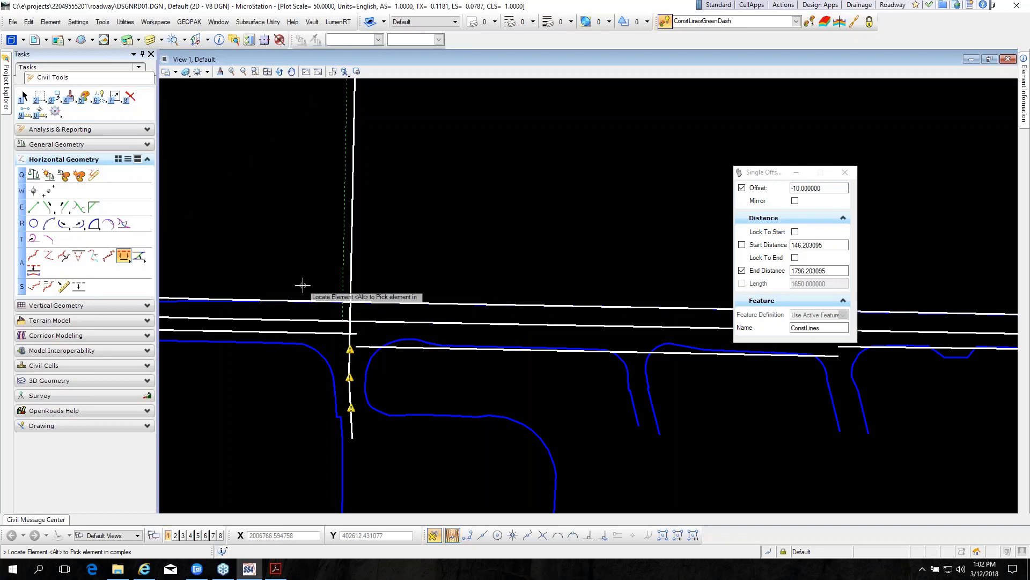
key(Escape)
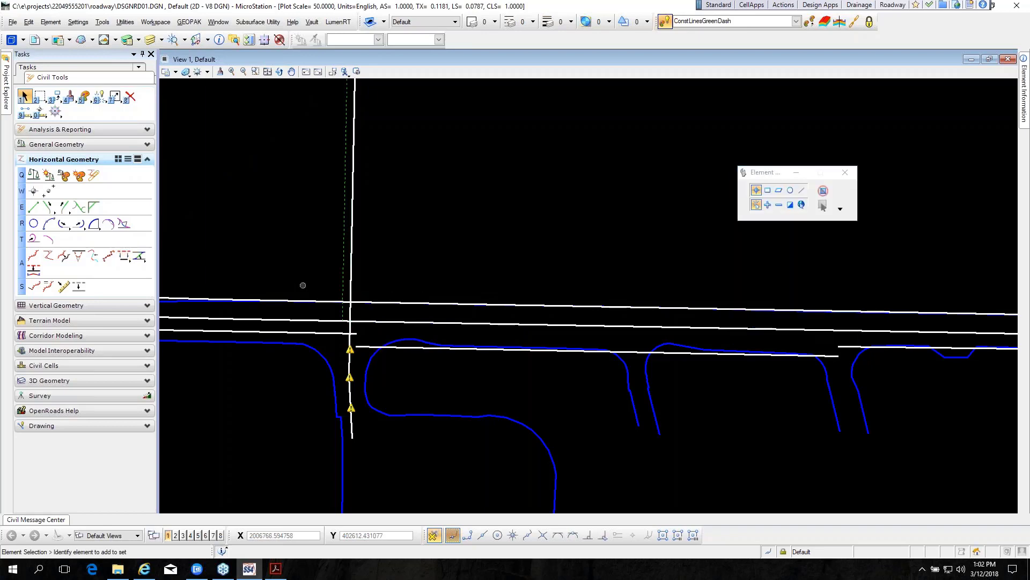
Step: Check the new SR61 offset line's properties, including its feature definition, offset, and start and end distances
click(344, 252)
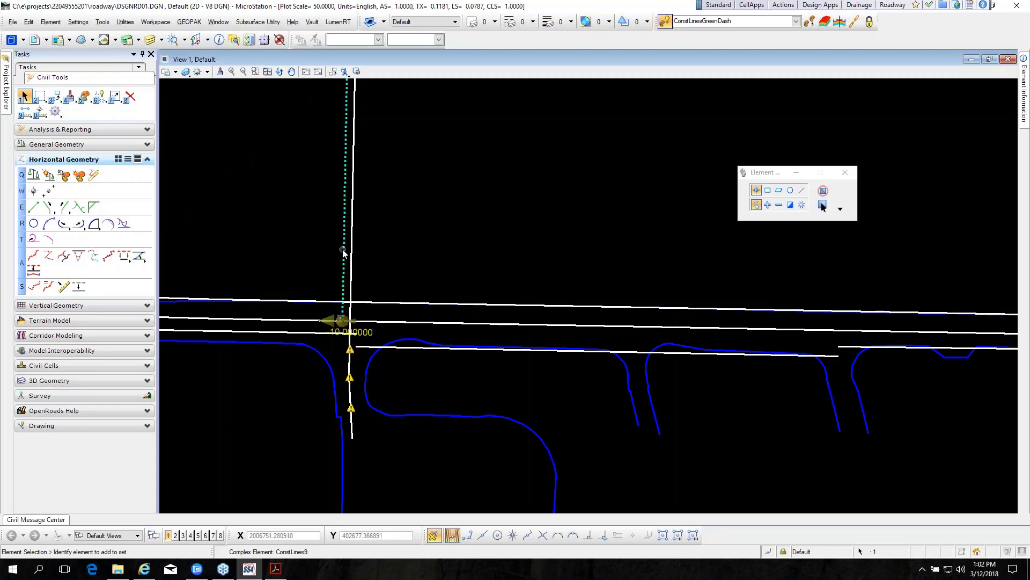
mouse_move(345, 251)
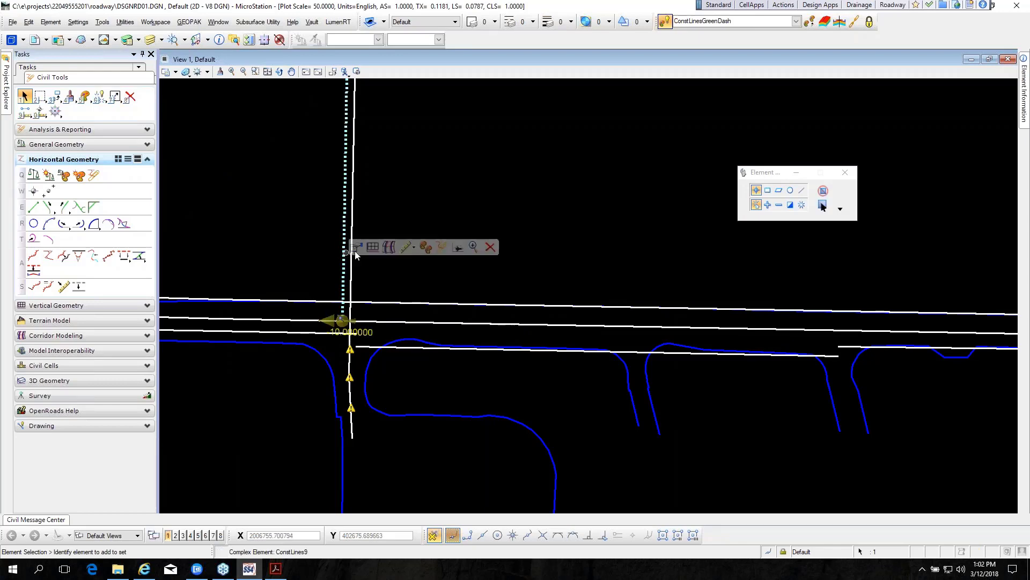
click(355, 247)
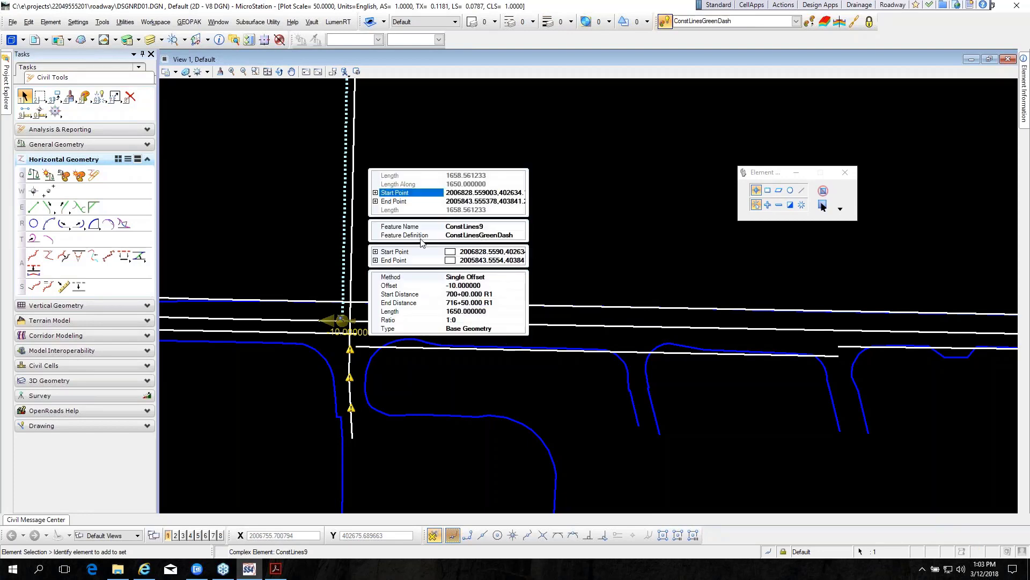
click(253, 220)
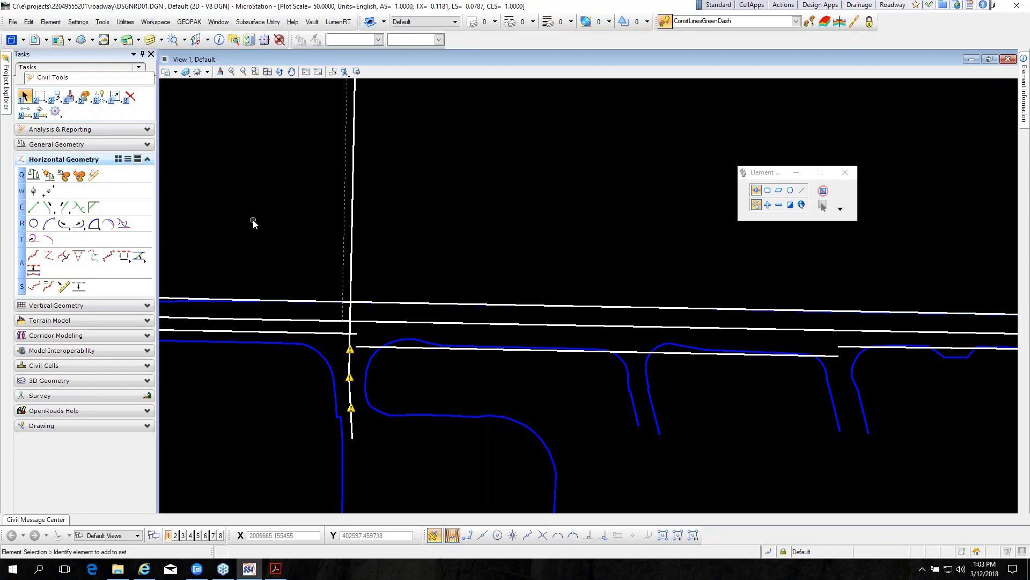
scroll(253, 220, down, 4)
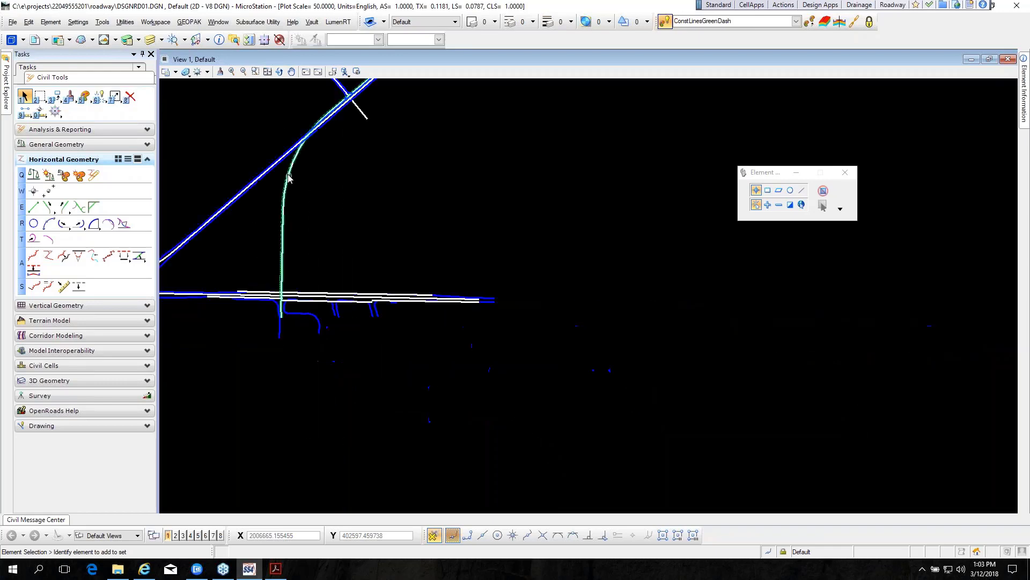
scroll(288, 178, up, 2)
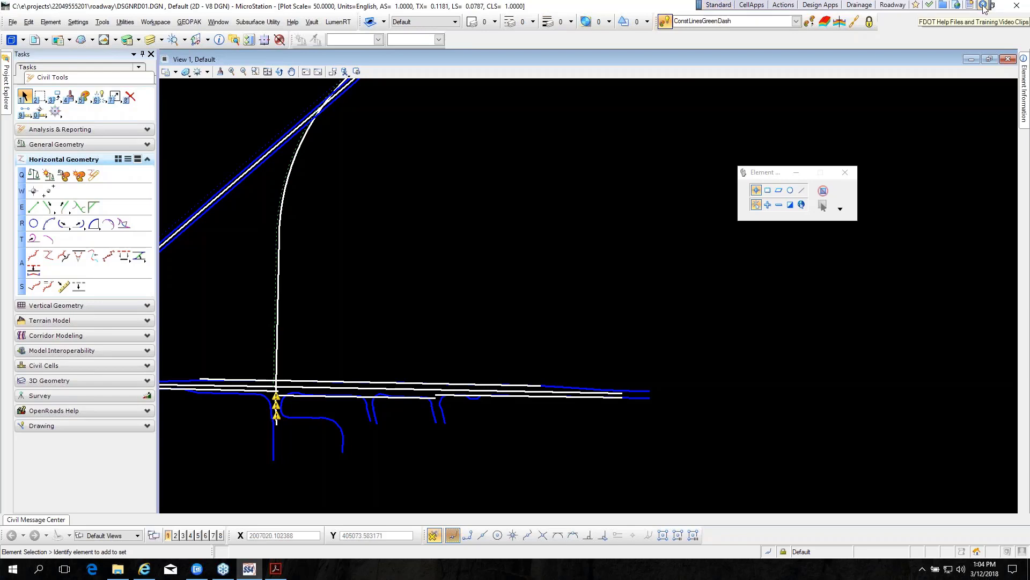
Step: Open the FDOT SS4 help documentation, enlarge its window and find the Civil Cells topics
drag(701, 6, 617, 13)
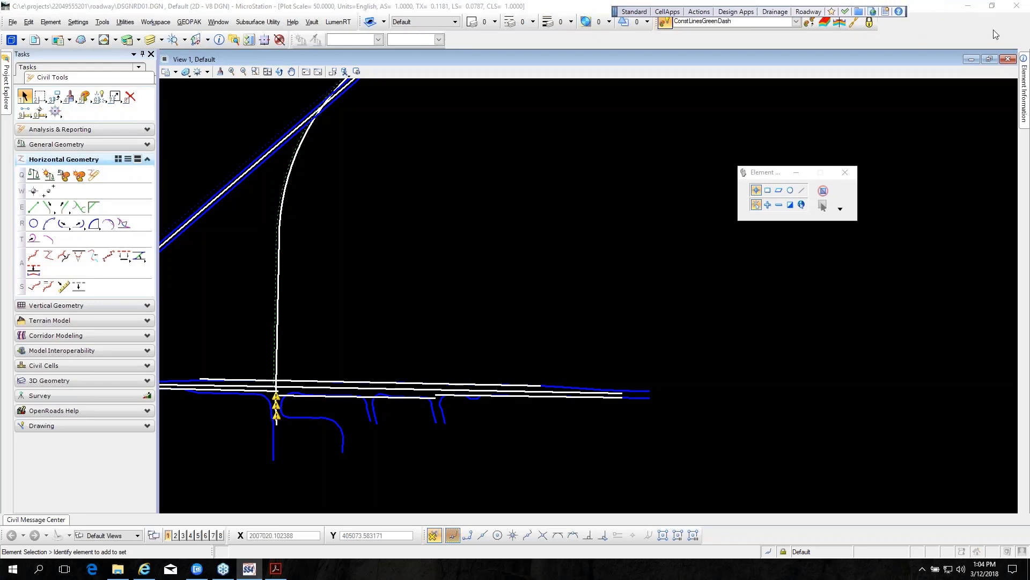
click(899, 12)
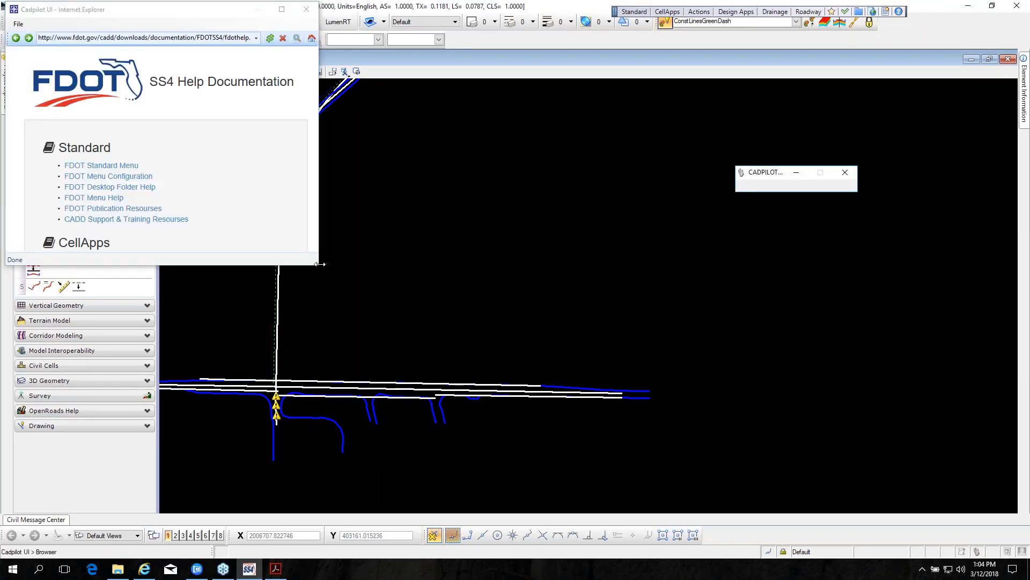
drag(322, 267, 960, 428)
scroll(443, 237, down, 4)
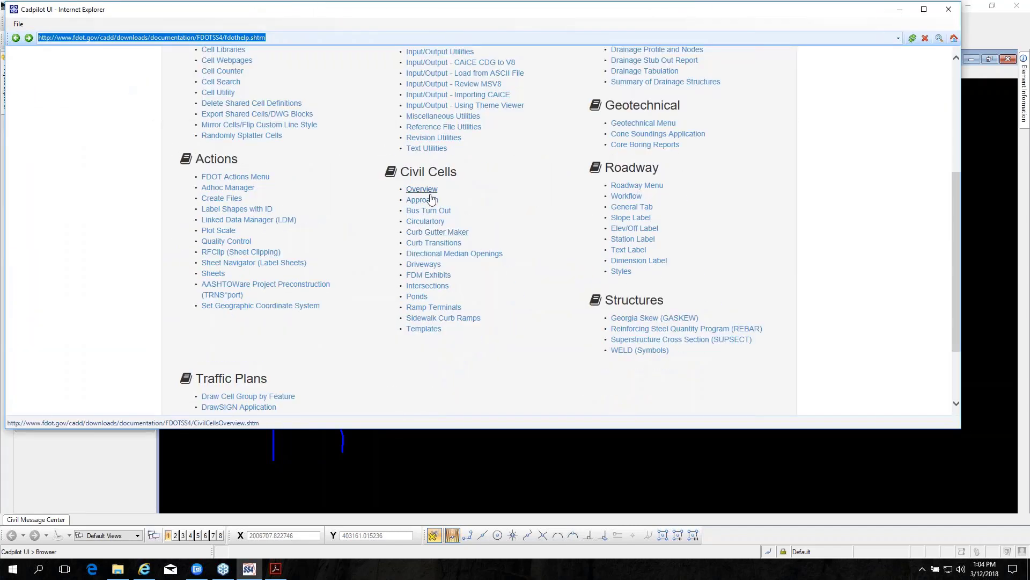
Step: Read the Approach civil cell's help page for its required and optional references, and close the help documentation
click(438, 225)
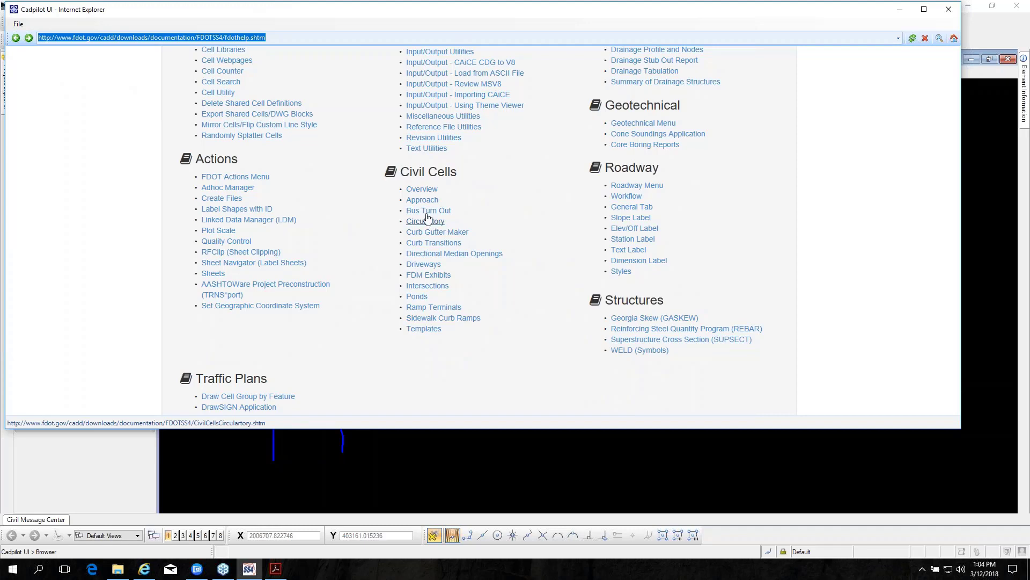
click(422, 200)
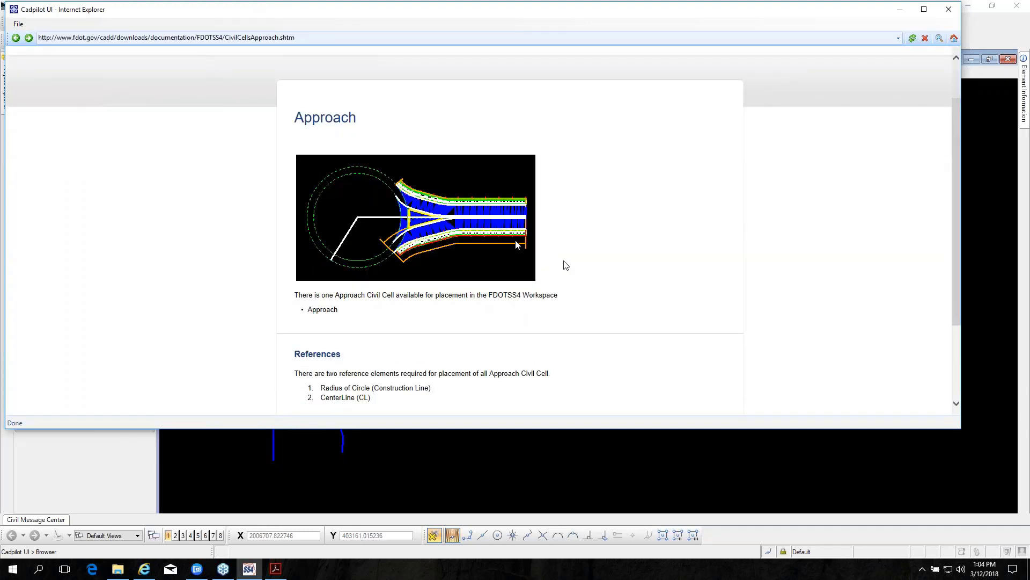
scroll(565, 265, down, 3)
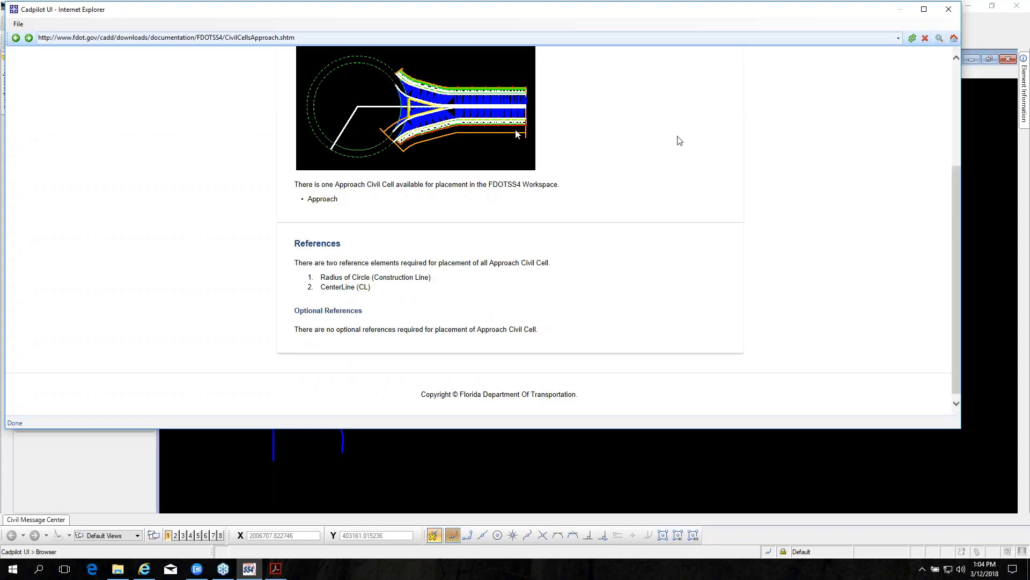
scroll(644, 212, up, 2)
scroll(641, 214, up, 3)
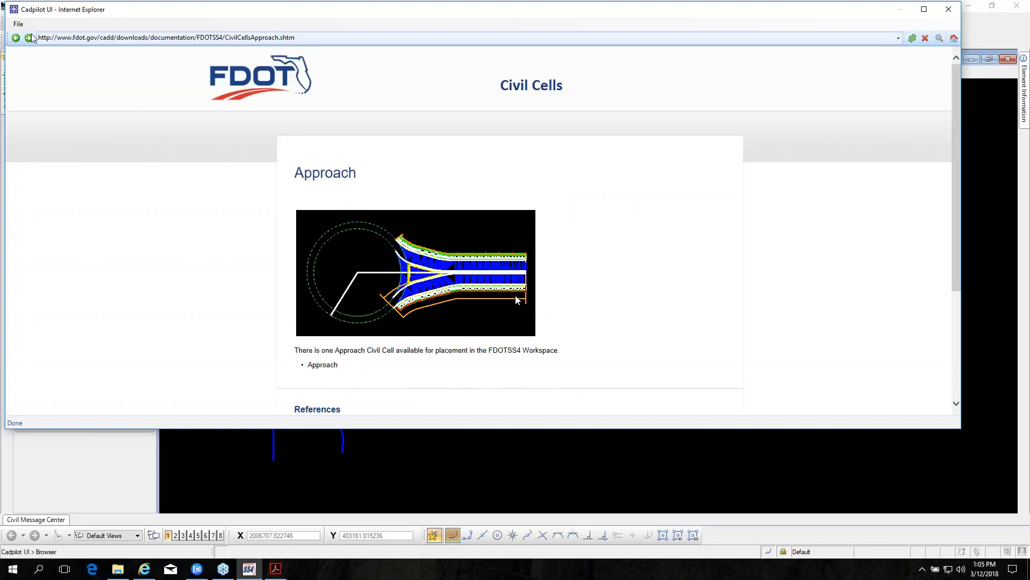
click(16, 39)
scroll(439, 282, down, 5)
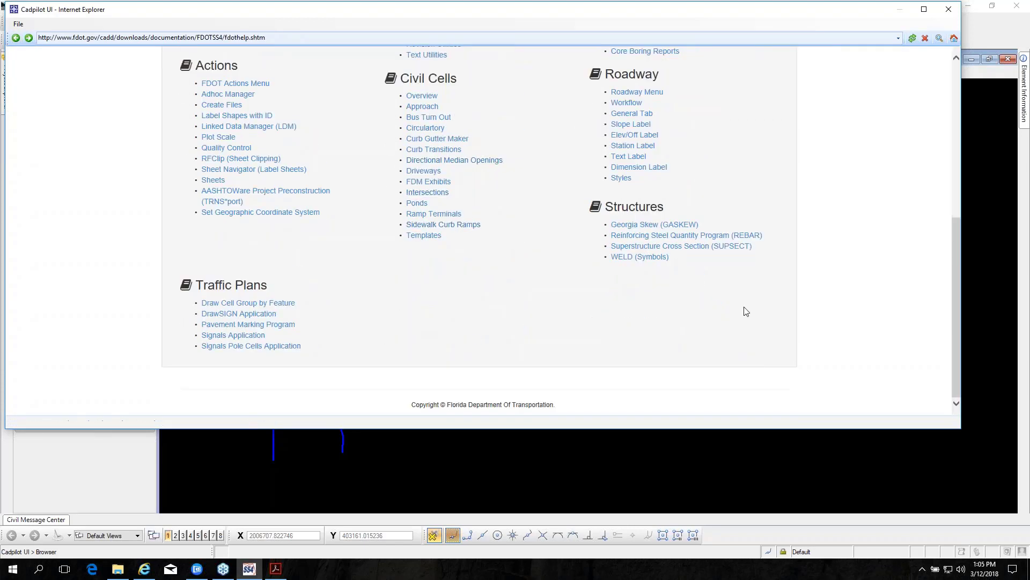
click(948, 9)
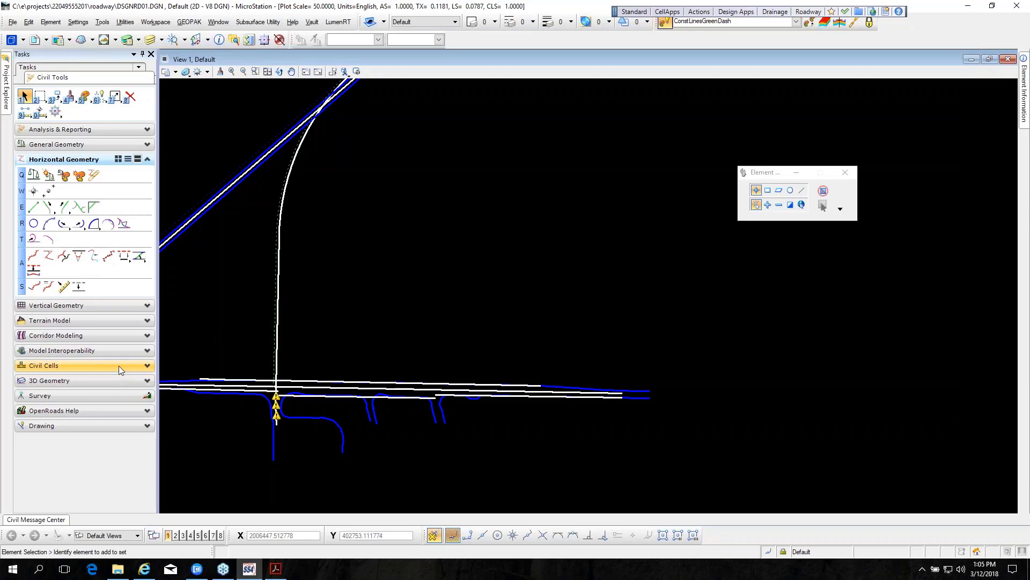
Step: Start placing a civil cell and open the list of available civil cells, enlarging it to show all the libraries
click(37, 365)
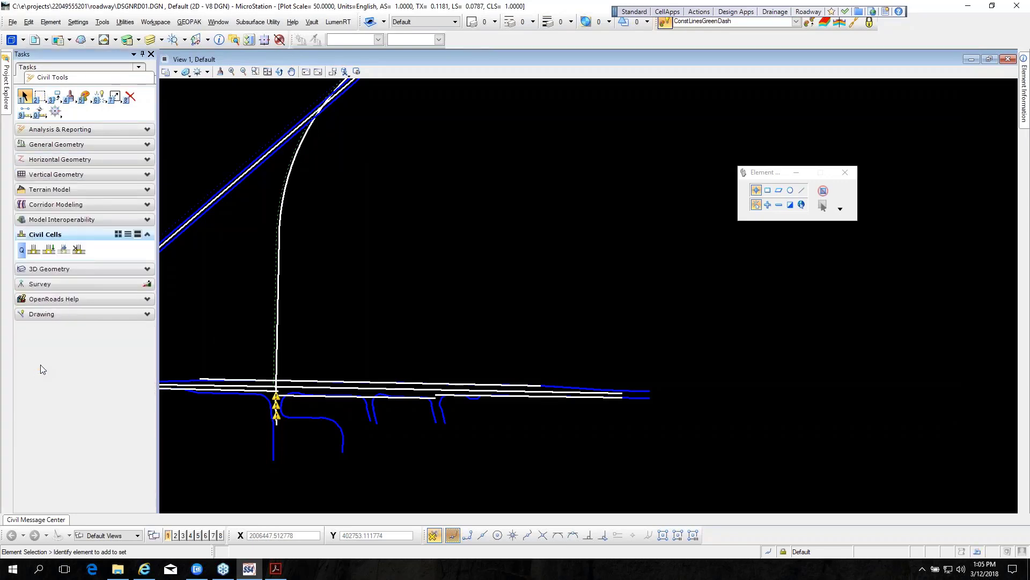
click(47, 250)
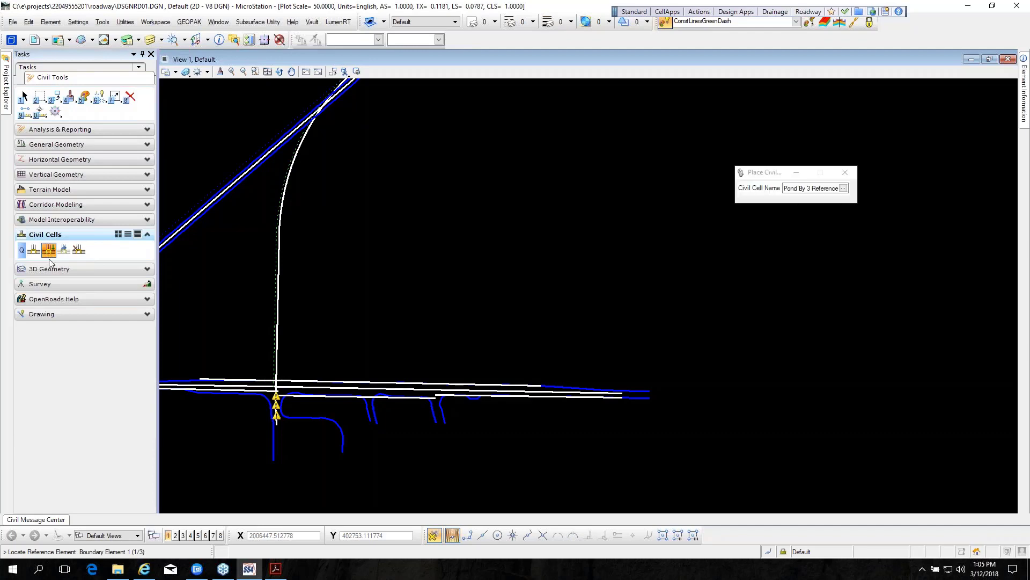
drag(752, 175, 409, 127)
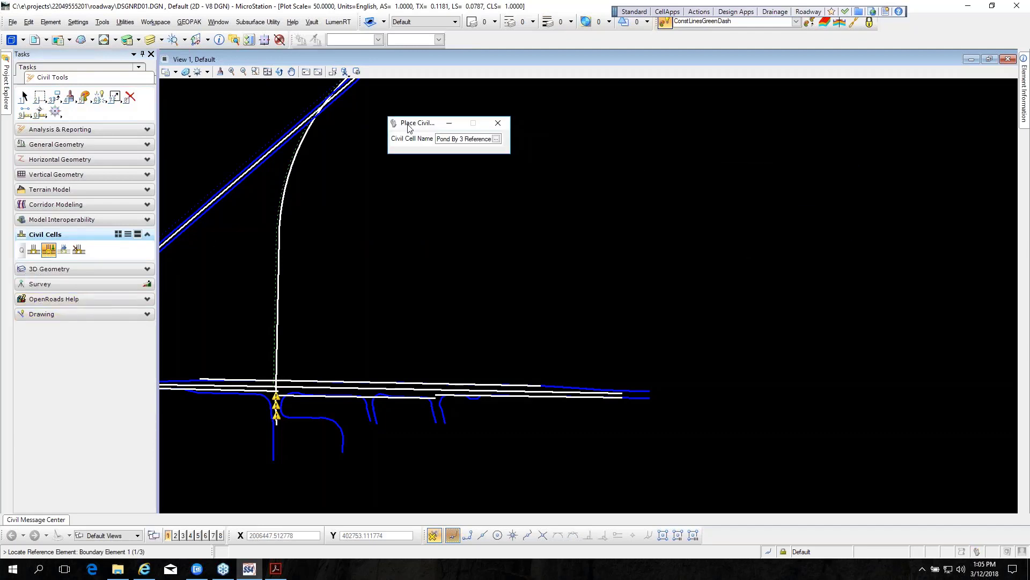
click(496, 140)
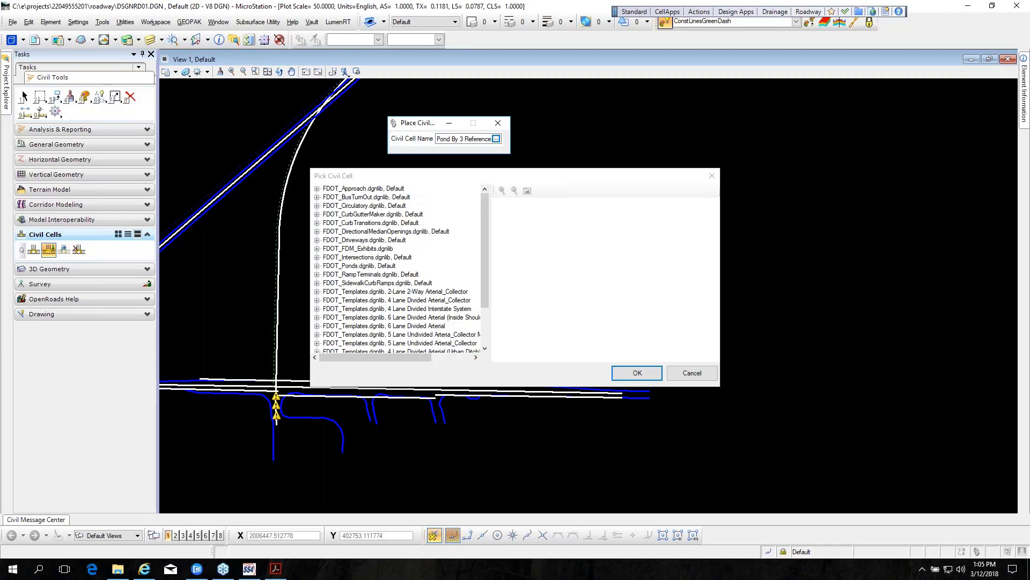
drag(719, 386, 788, 463)
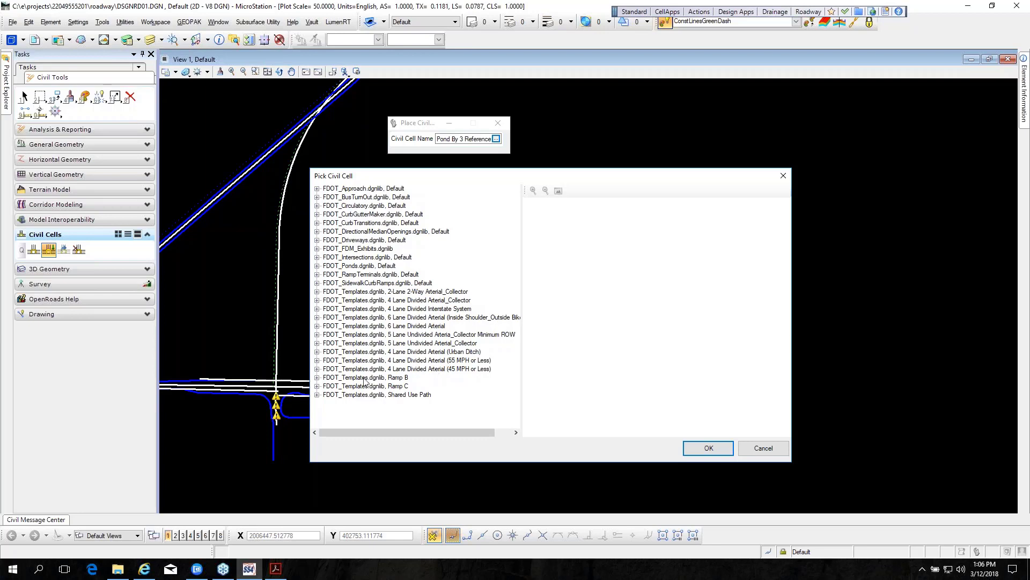
Step: Choose the civil cell PPM EXHIBIT TYP-5 from FDOT_Templates.dgnlib, 4 Lane Divided Arterial (45 MPH or Less), after previewing it
click(317, 369)
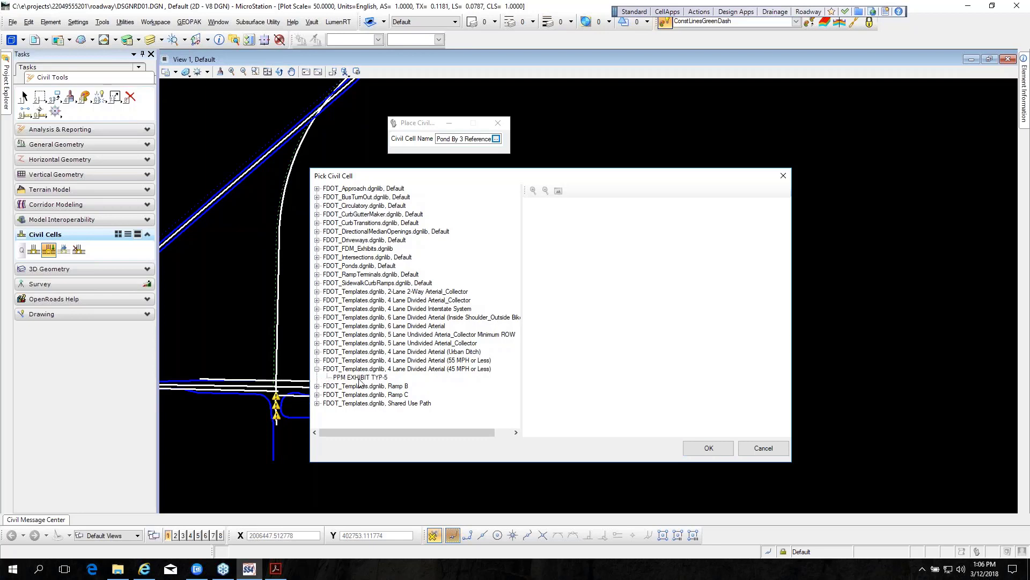
click(317, 249)
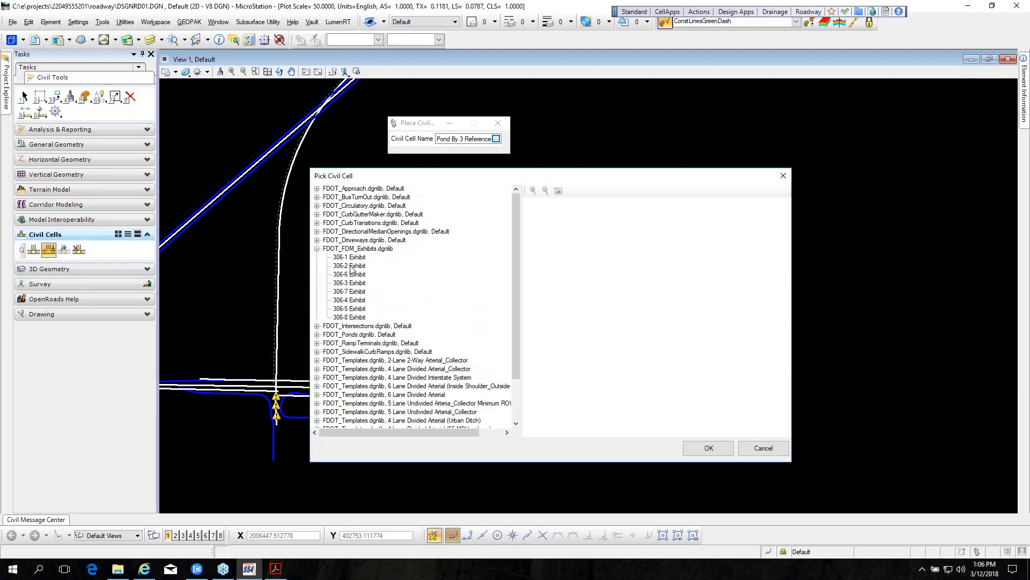
click(318, 249)
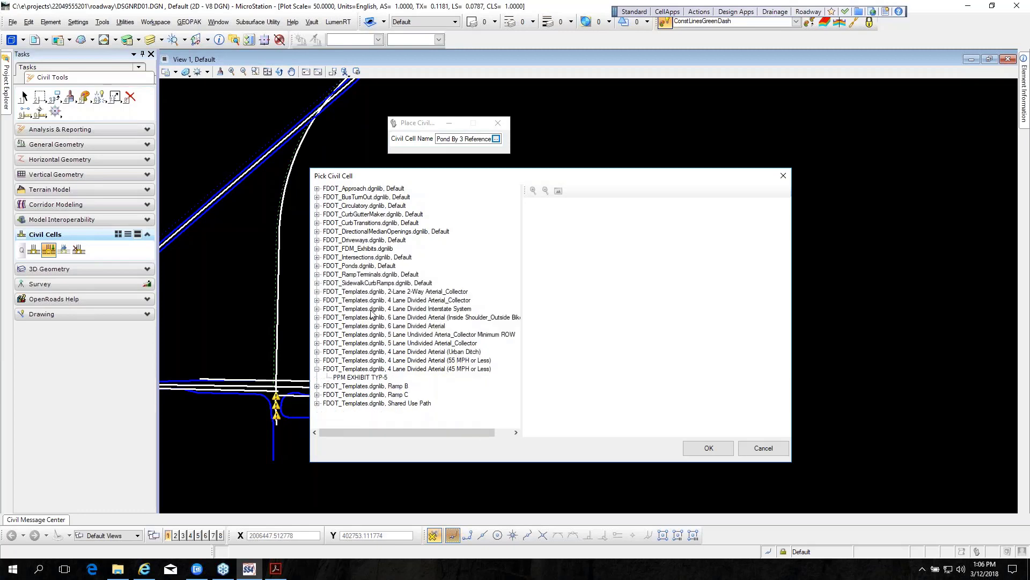
click(355, 378)
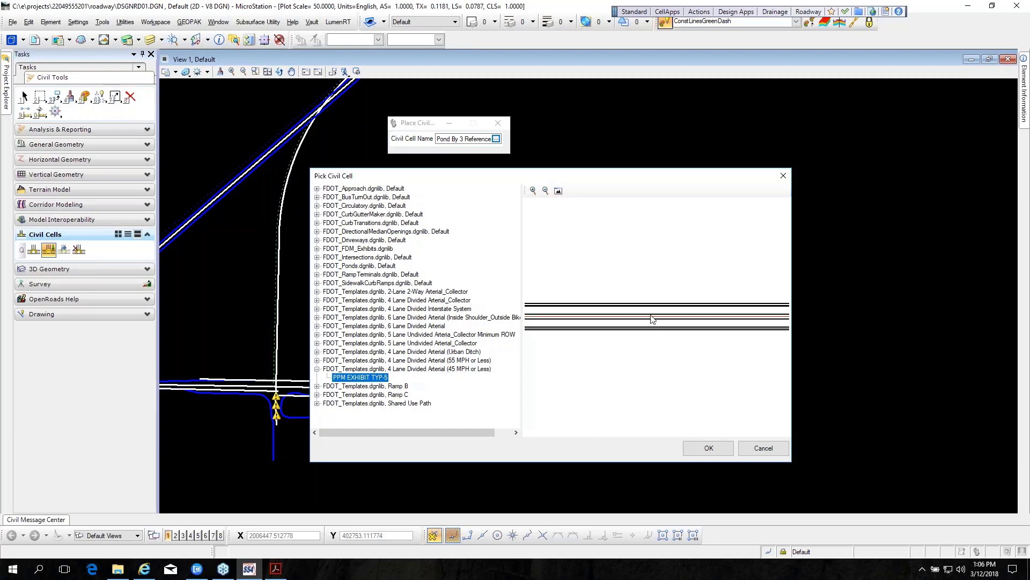
click(533, 191)
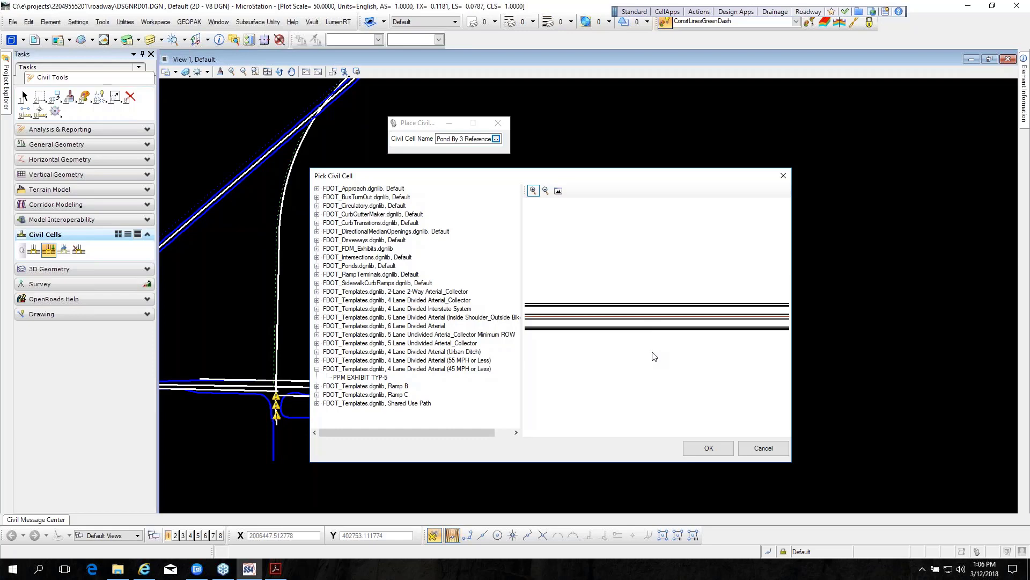
click(349, 377)
click(707, 448)
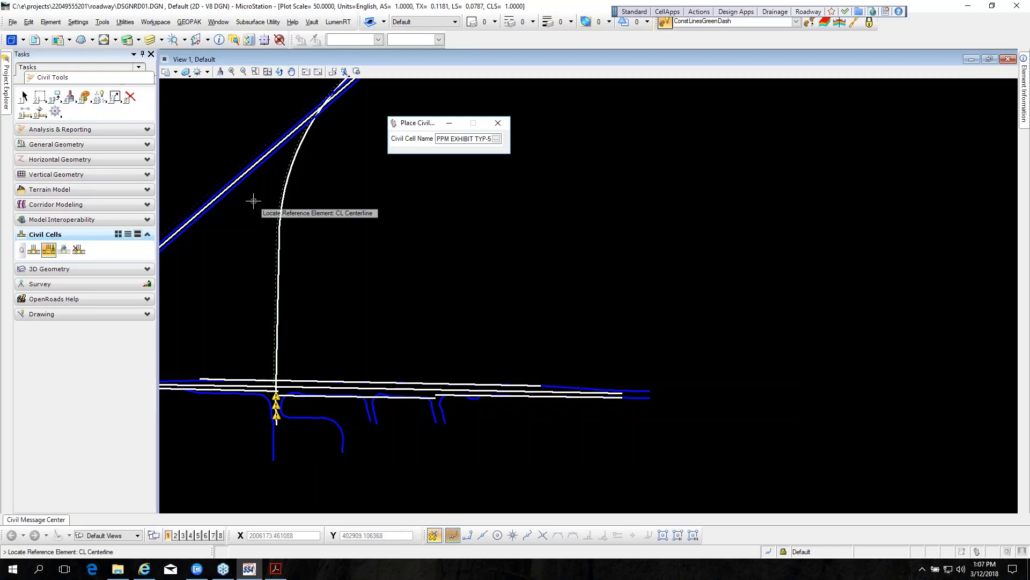
Step: Place the civil cell with the green dashed SR61 offset line as its centerline reference, flipping the reference direction before accepting
scroll(258, 235, up, 2)
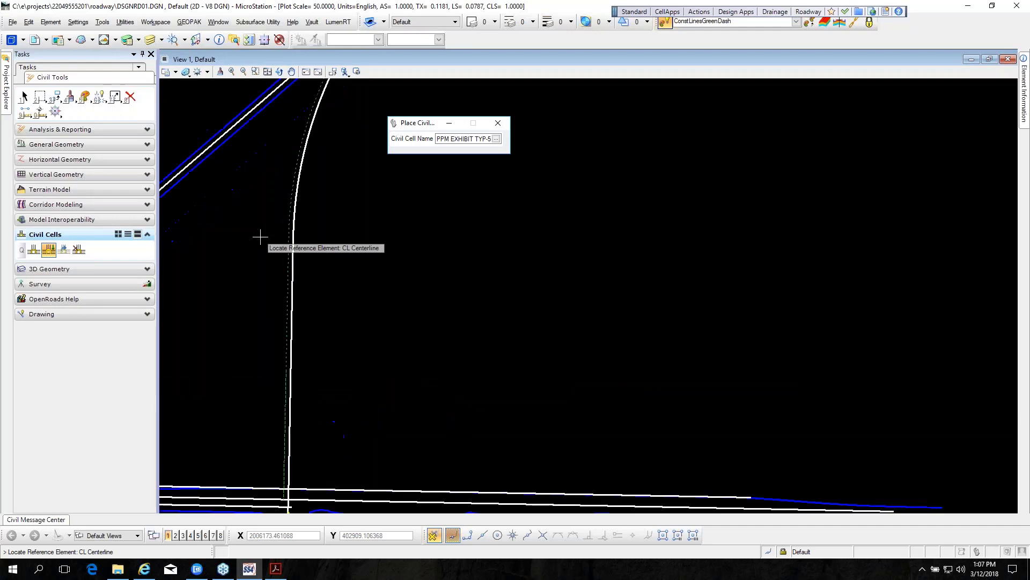
click(286, 246)
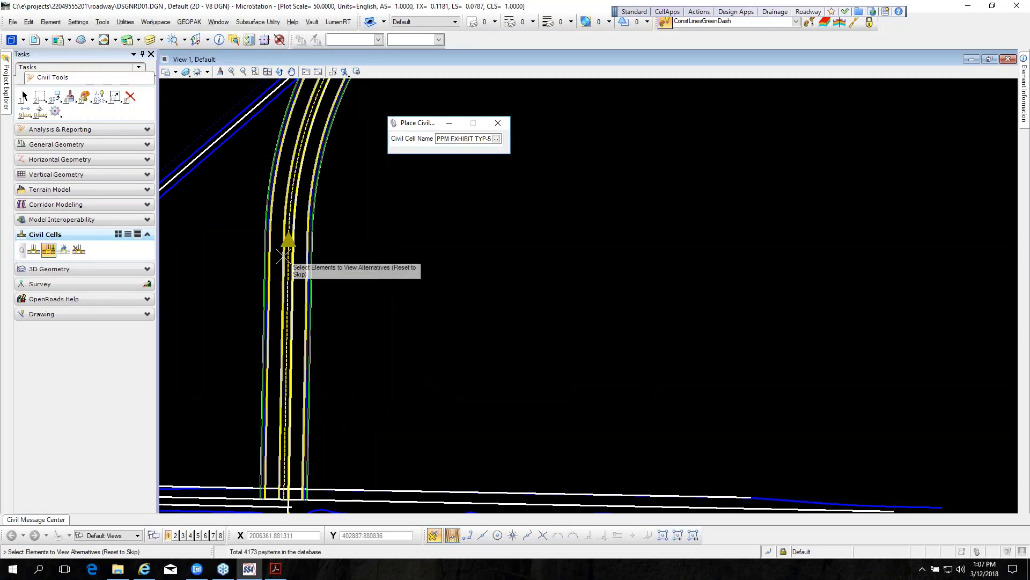
scroll(289, 235, up, 2)
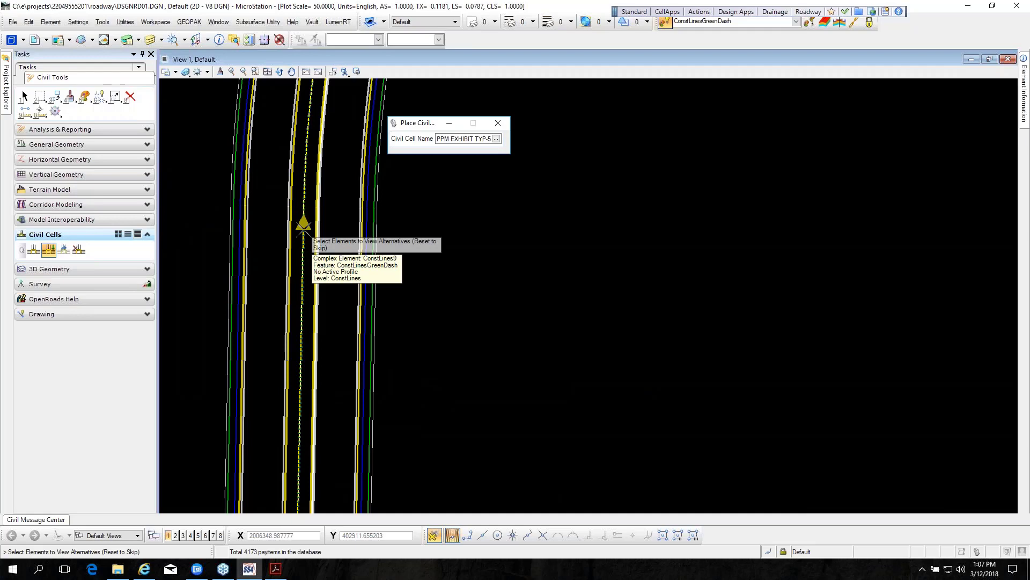
click(304, 225)
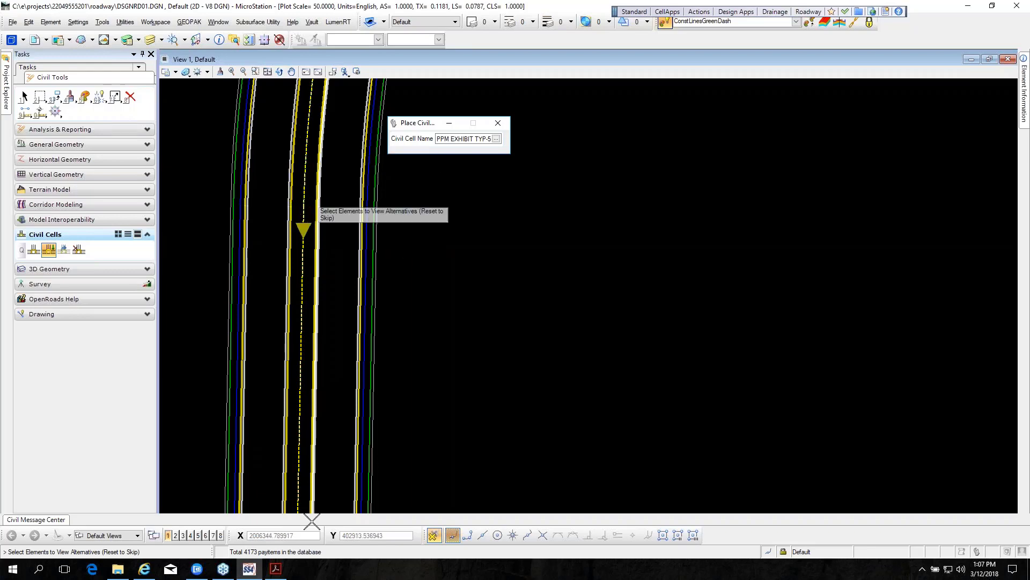
right_click(430, 254)
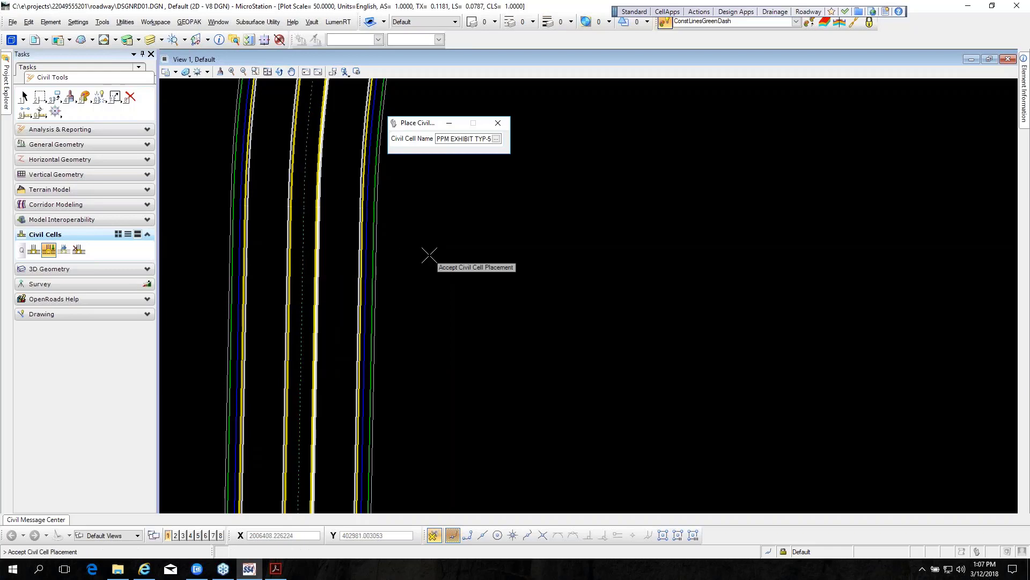
click(430, 254)
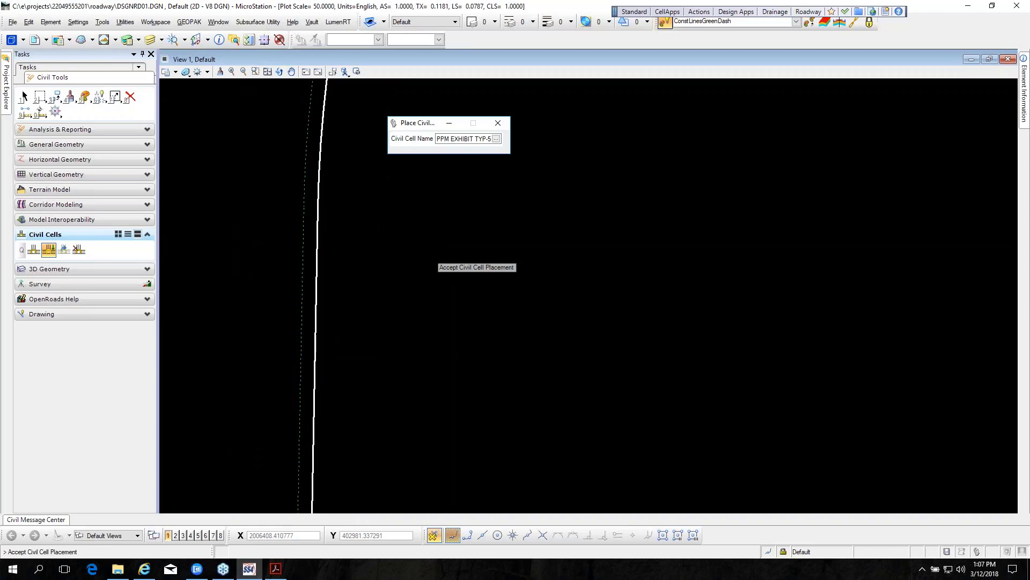
Step: Examine the placed template lines along SR61, from the intersection through the curve
scroll(513, 279, down, 3)
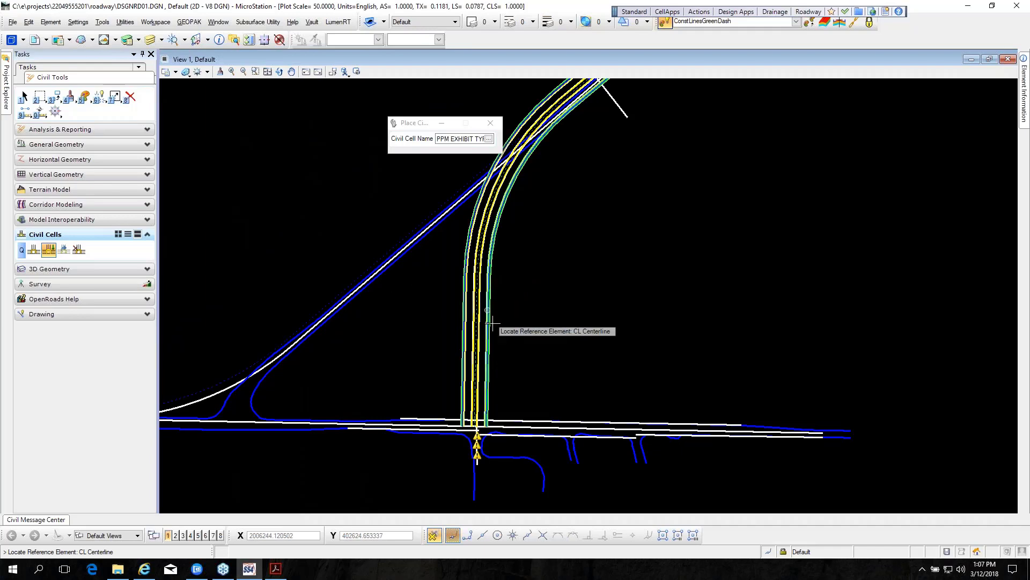
scroll(473, 379, up, 3)
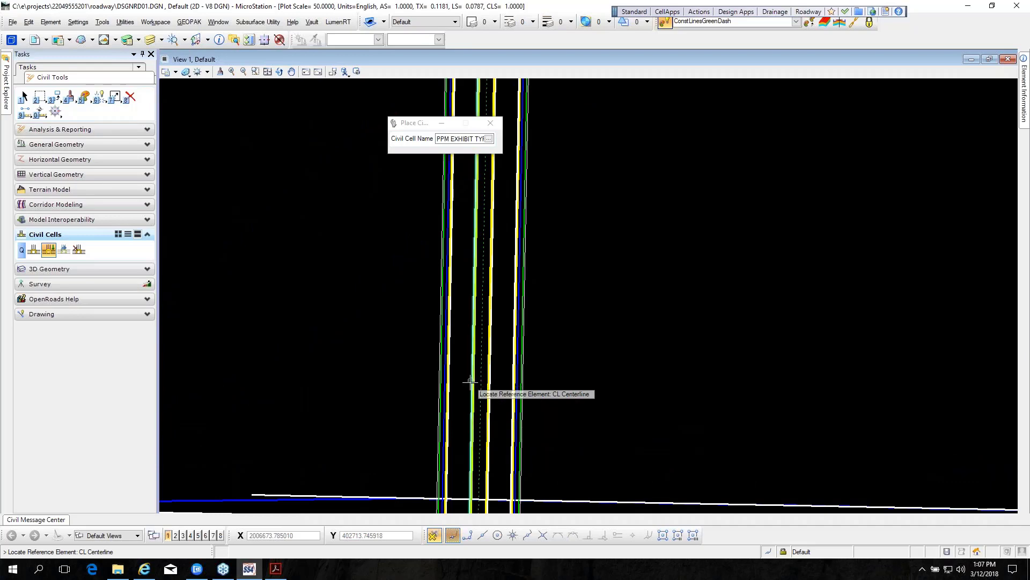
scroll(471, 380, up, 3)
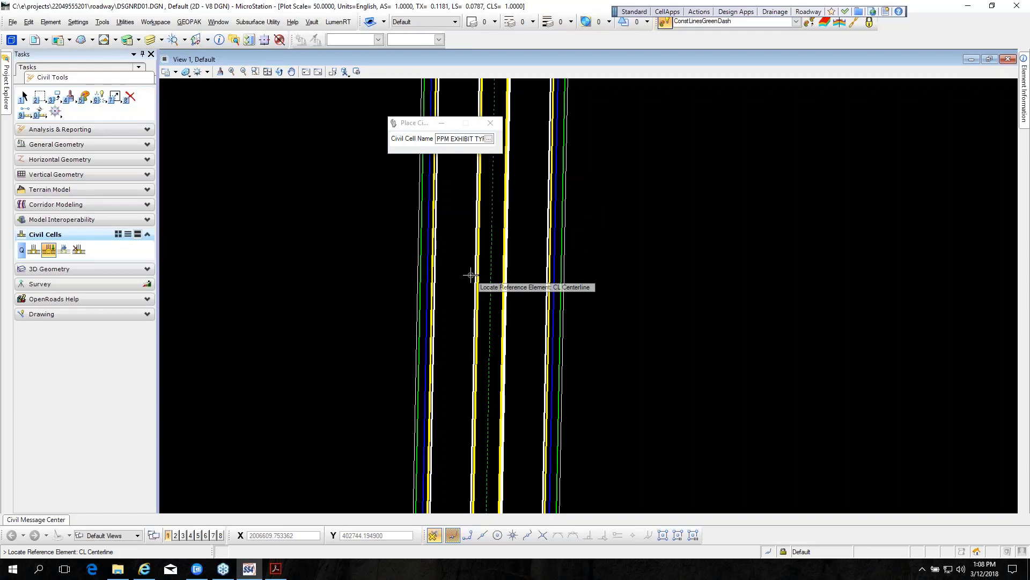
scroll(219, 245, down, 2)
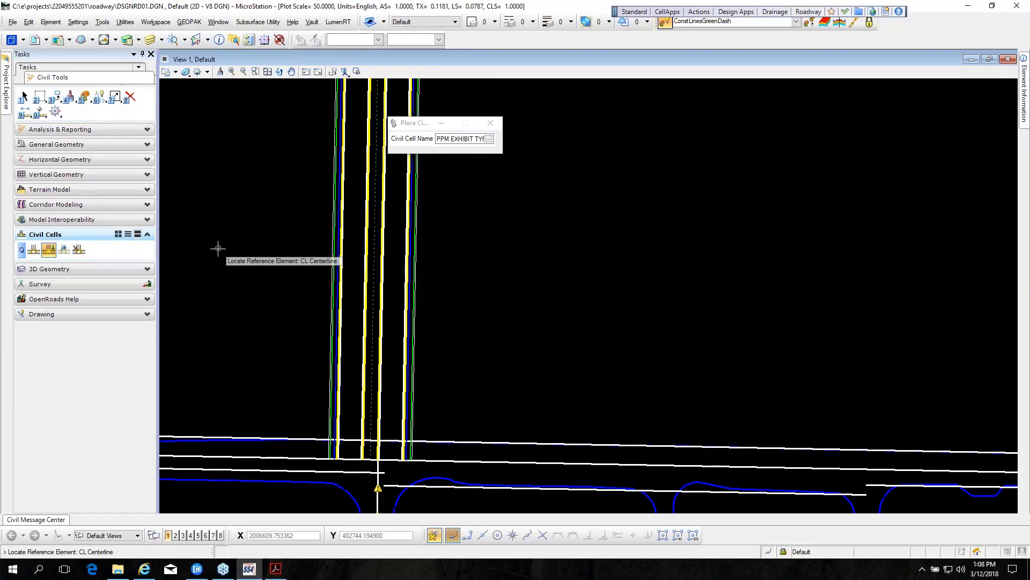
scroll(270, 329, down, 3)
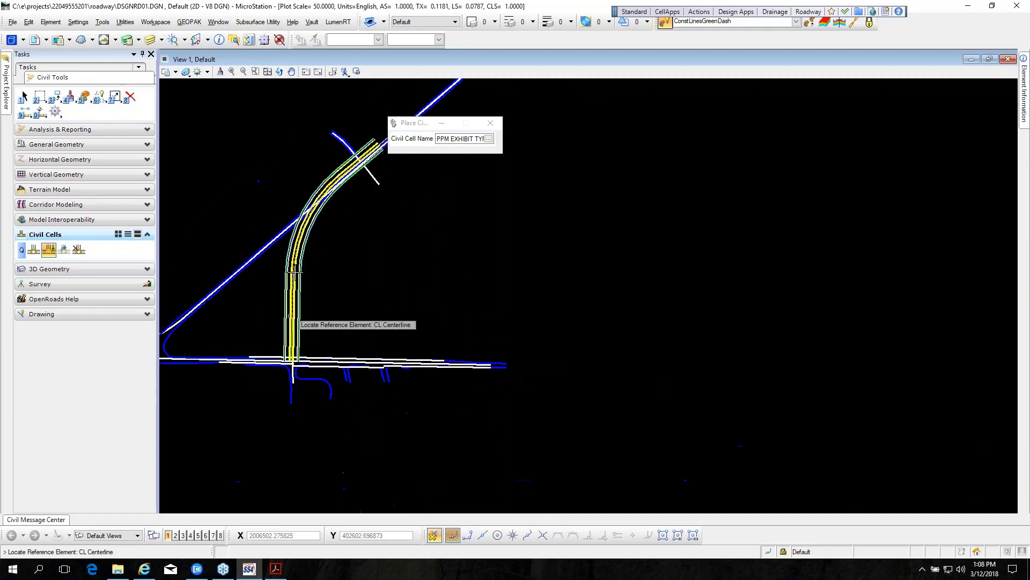
scroll(299, 236, up, 2)
scroll(323, 268, up, 2)
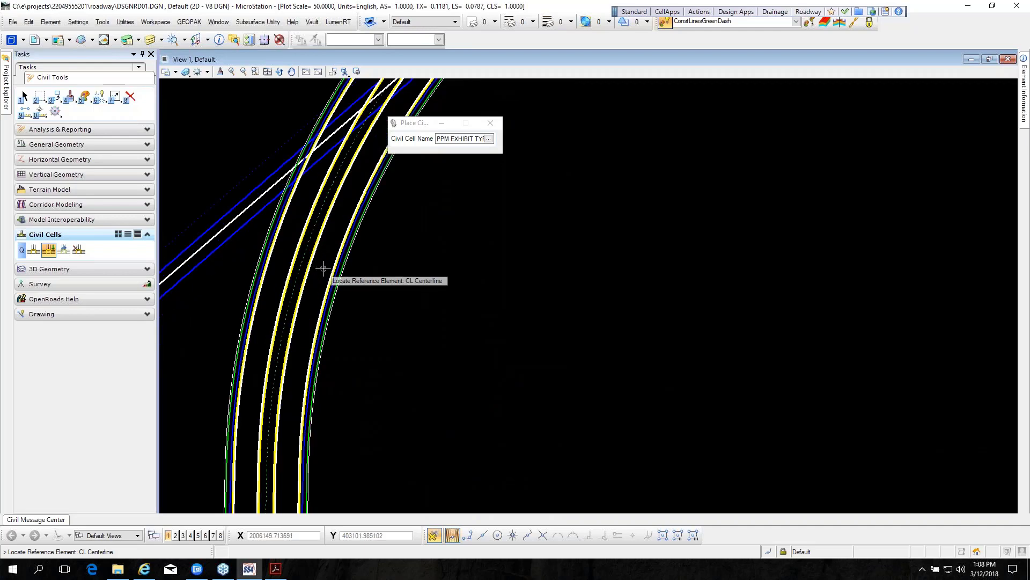
Step: End cell placement, set the green dashed reference line's offset from the SR61 centerline to 0, and deselect it
key(Escape)
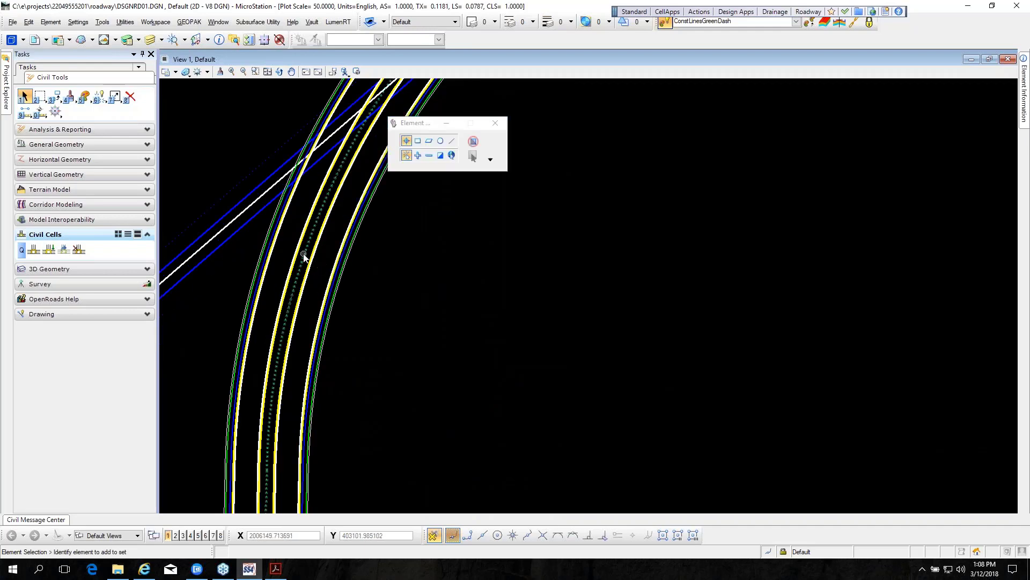
click(302, 258)
scroll(301, 266, up, 1)
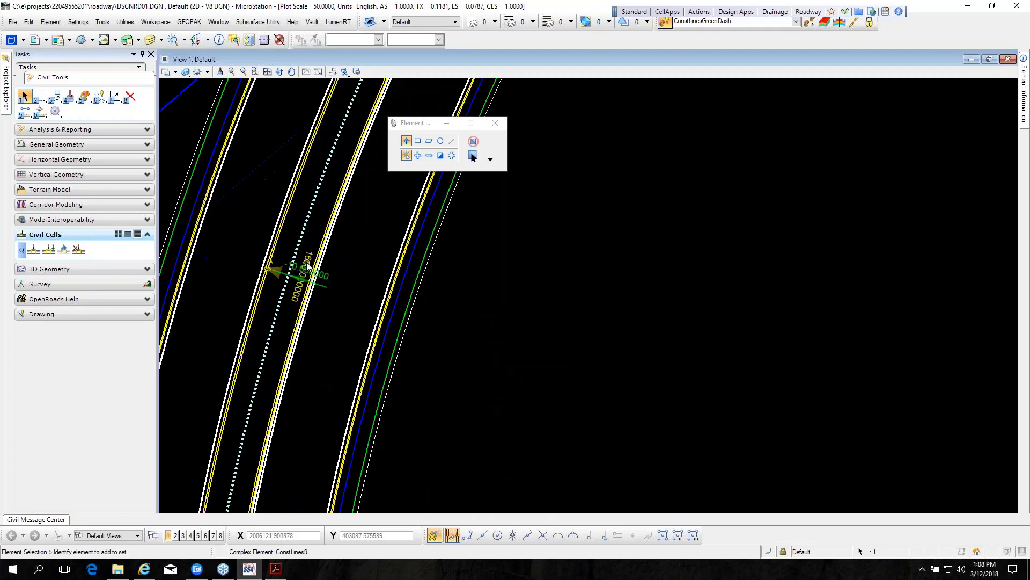
scroll(301, 270, up, 1)
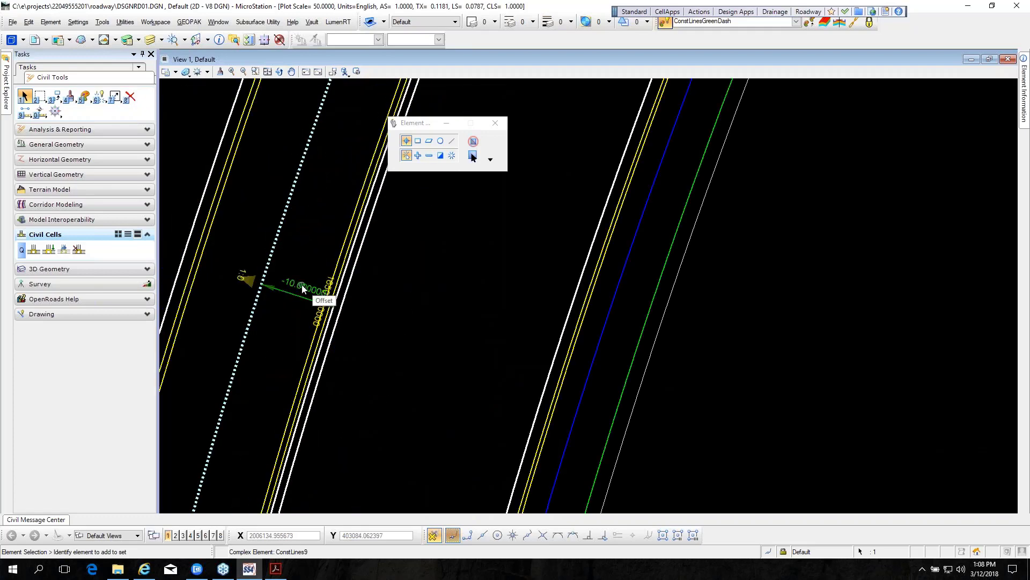
click(302, 285)
text(0)
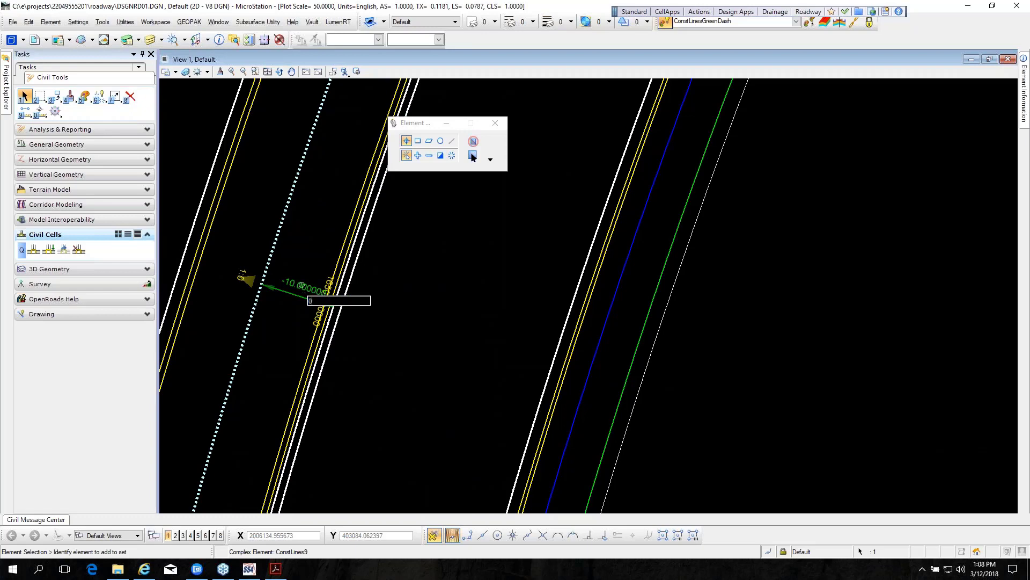
key(Return)
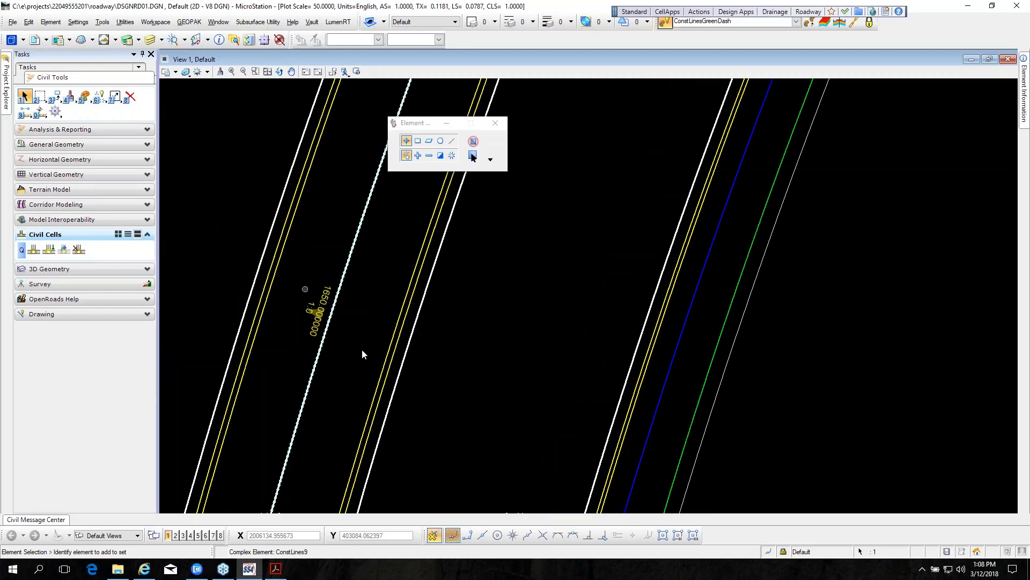
click(371, 347)
scroll(396, 307, down, 3)
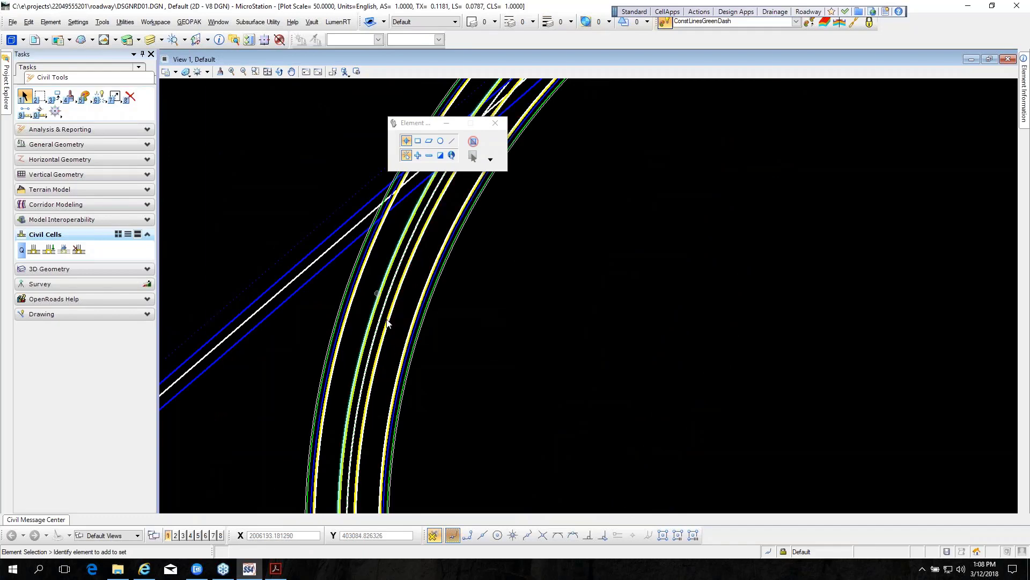
Step: Set the offset of the green back-of-sidewalk line (BSW) to -6
mouse_move(384, 315)
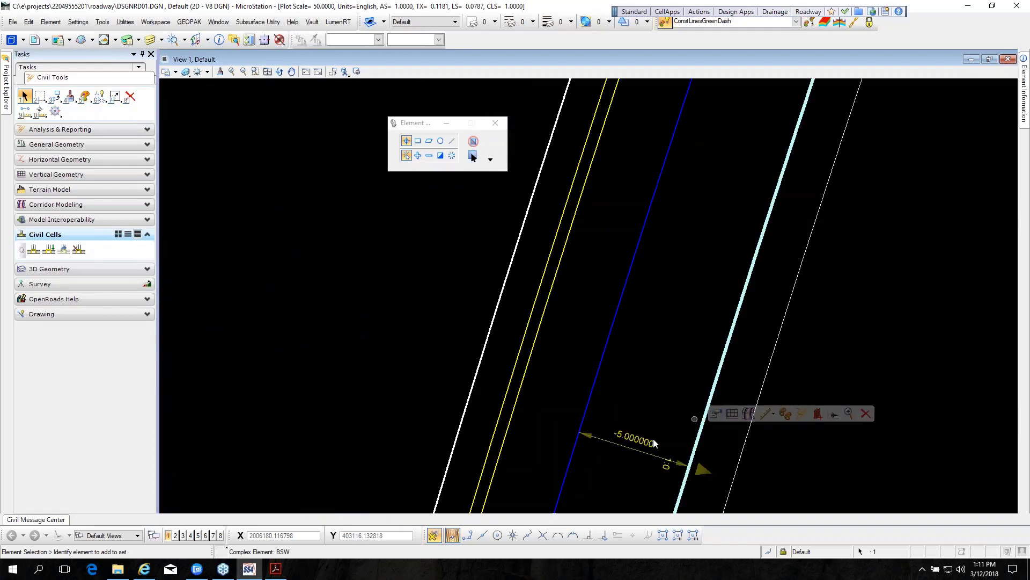
click(637, 438)
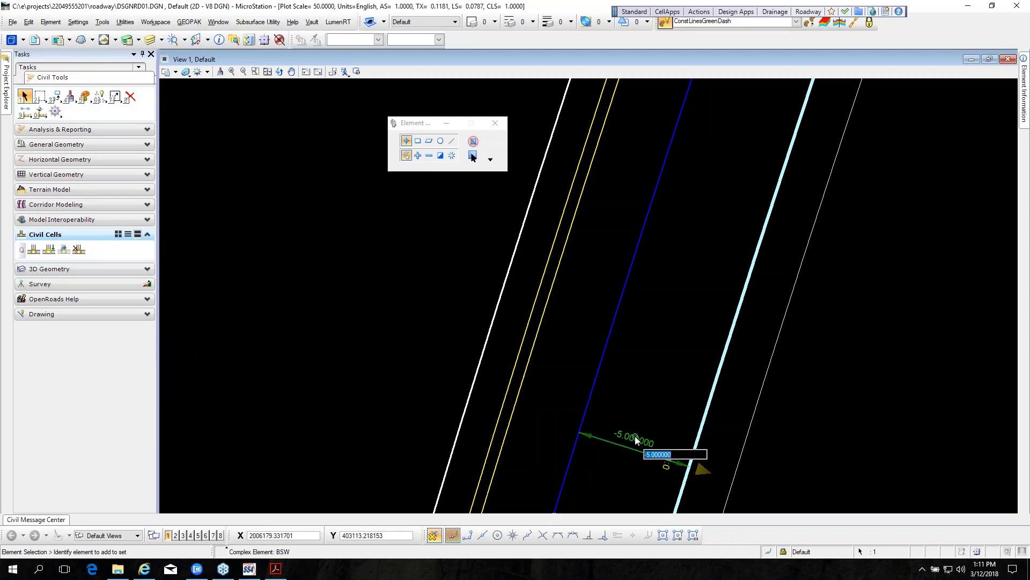
text(-6)
key(Return)
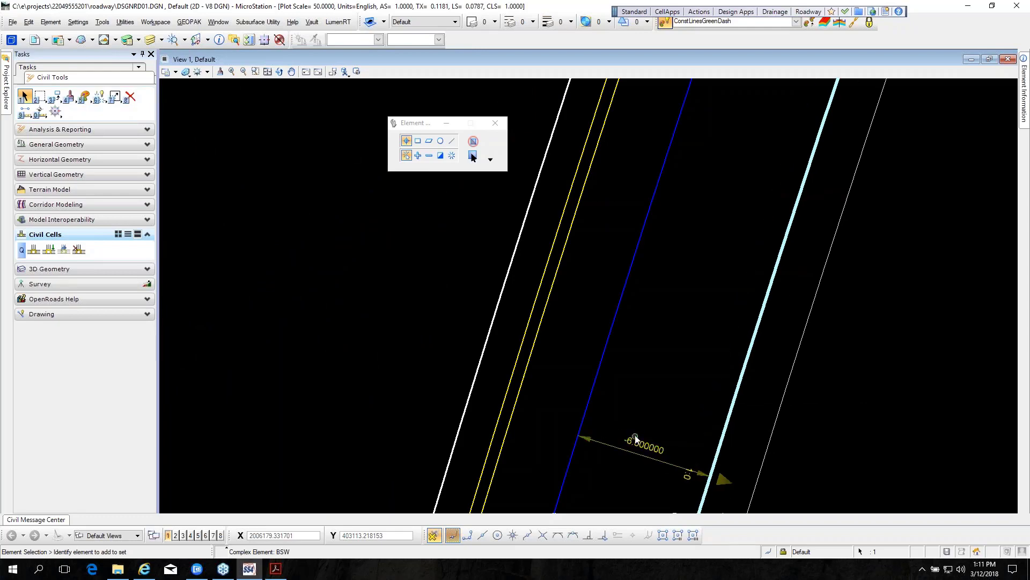
Step: Change the offset of the blue front-of-sidewalk line (FSW) so it lies on the outer yellow curb line, and deselect it
click(569, 446)
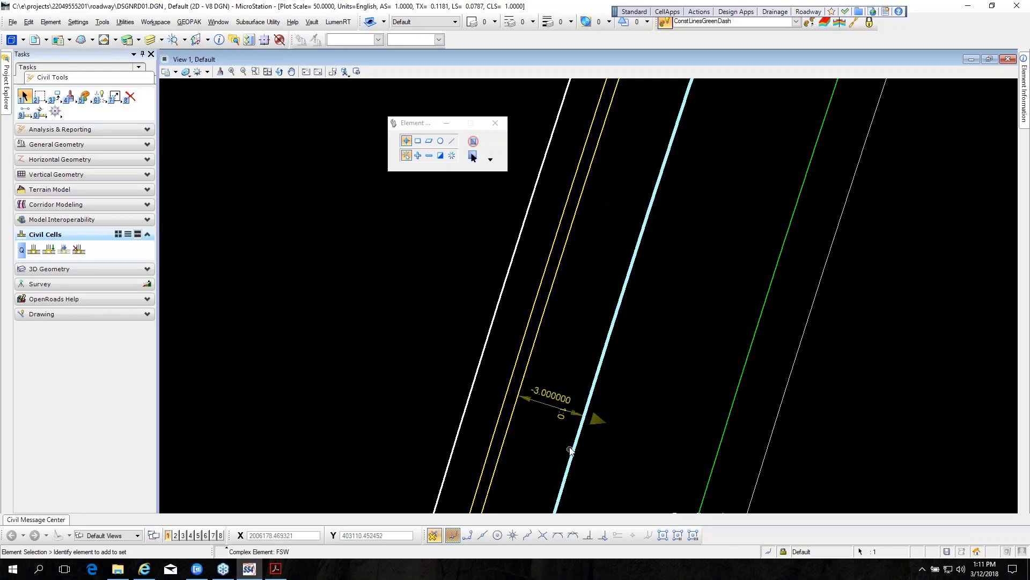
click(559, 420)
key(Return)
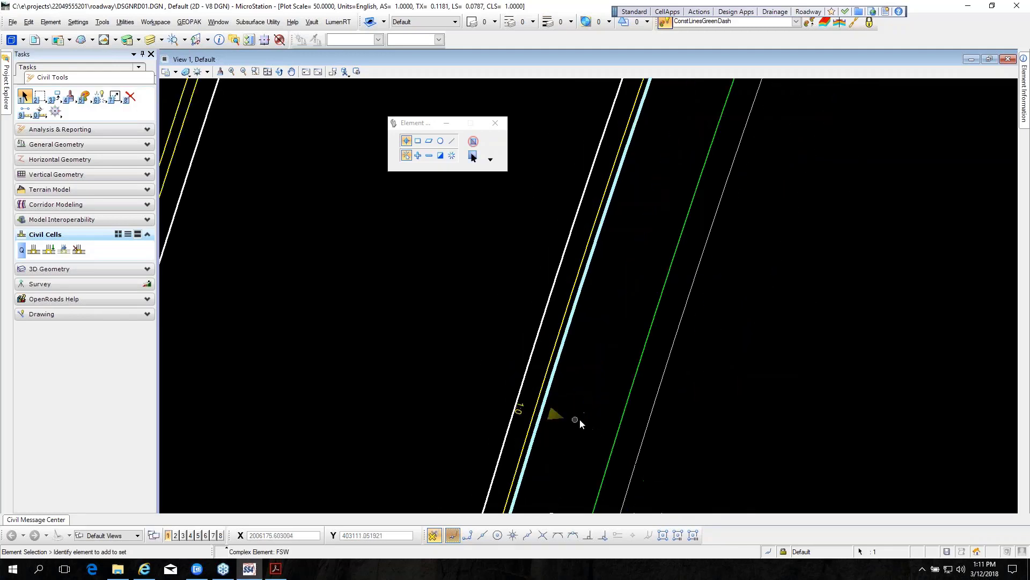
click(579, 429)
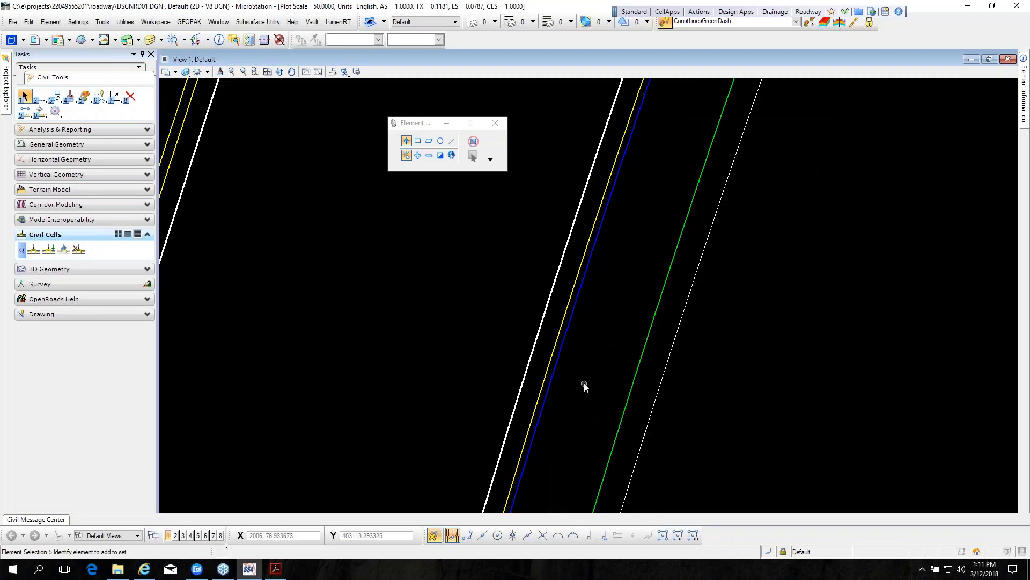
Step: Set the offset of the green back-of-sidewalk line (BSW1) on the west side of SR61 to 6
scroll(601, 342, down, 3)
scroll(601, 345, down, 1)
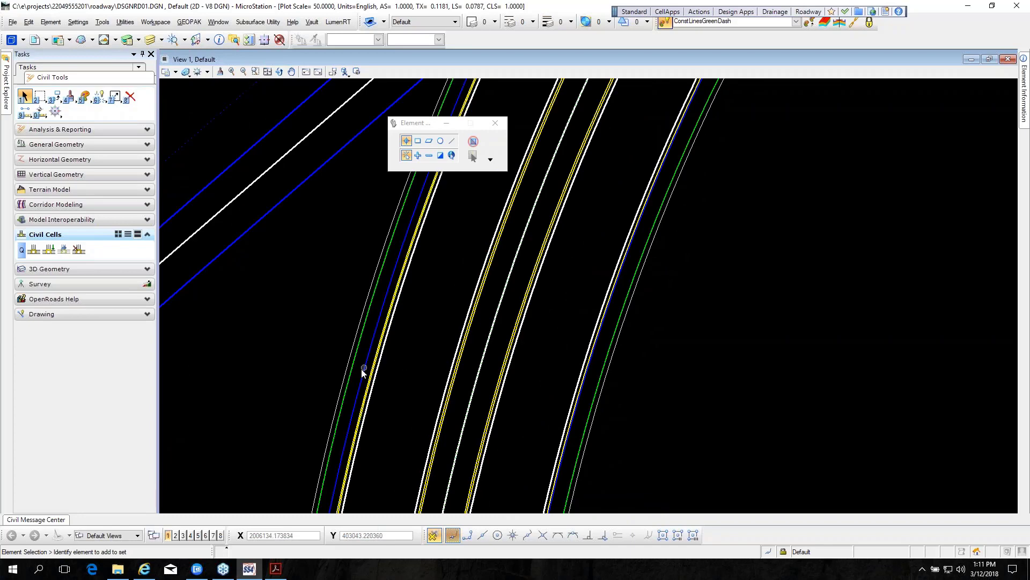
scroll(363, 373, up, 1)
scroll(363, 373, up, 1)
click(330, 375)
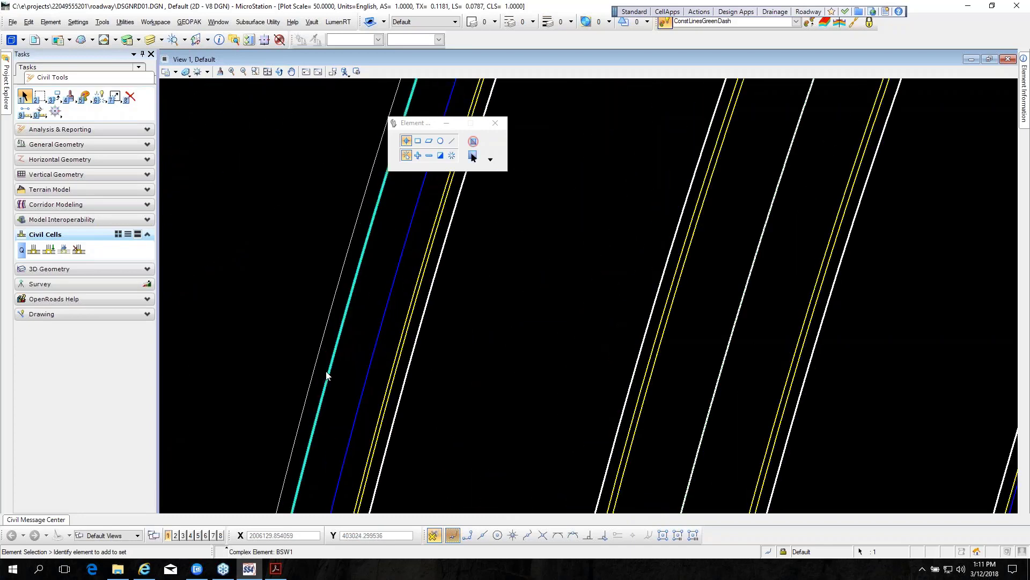
scroll(349, 344, down, 1)
scroll(361, 329, up, 1)
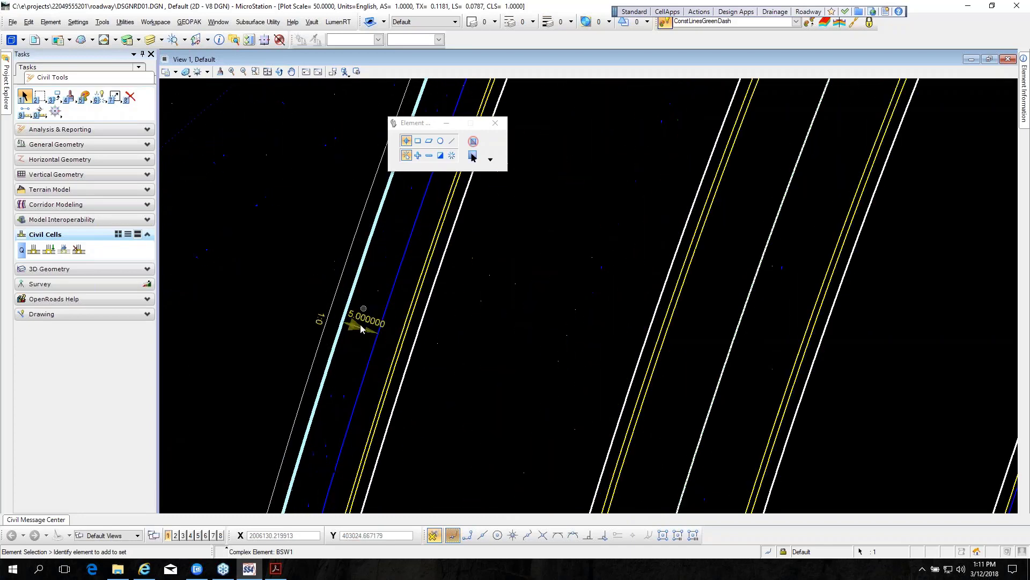
click(362, 318)
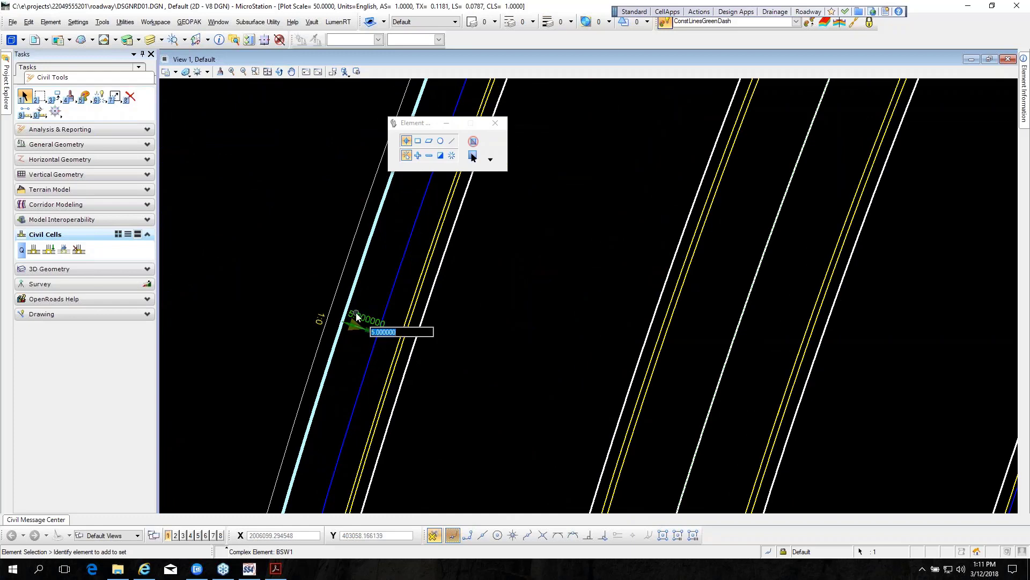
text(6)
key(Return)
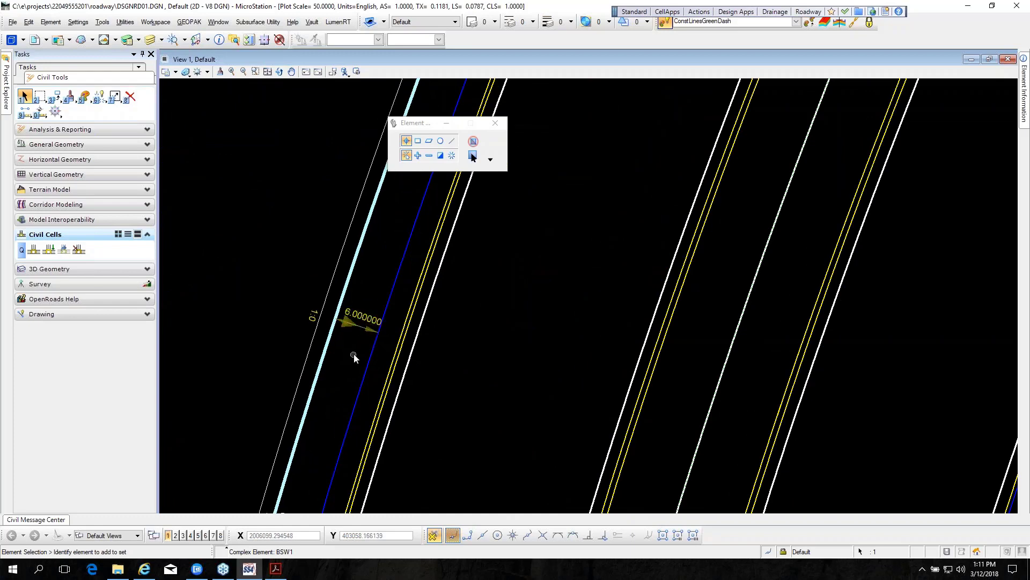
Step: Set the offset of the blue front-of-sidewalk line (FSW1) on the west side of SR61 to 0 and deselect it
click(375, 357)
click(391, 334)
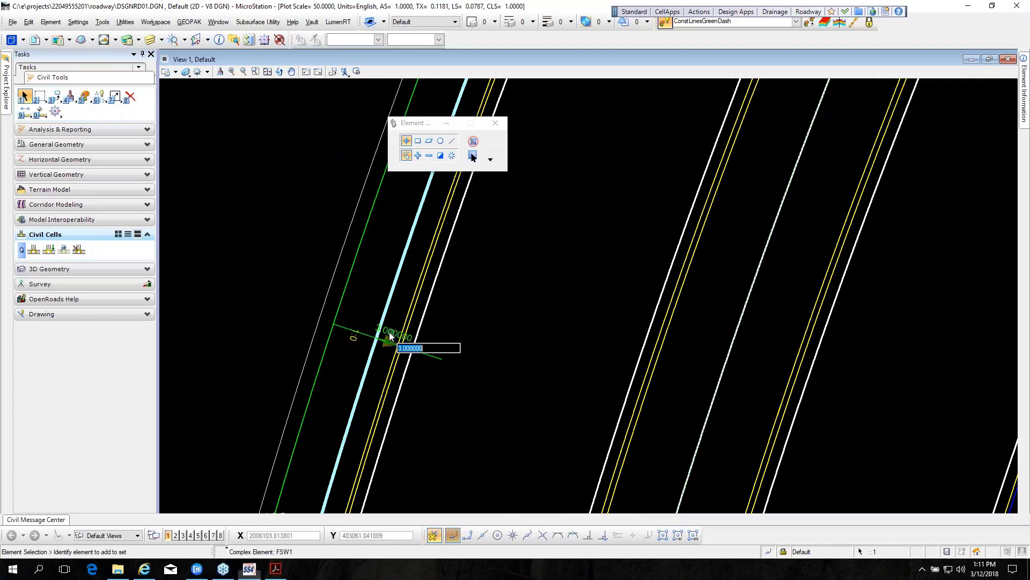
text(0)
key(Return)
click(462, 382)
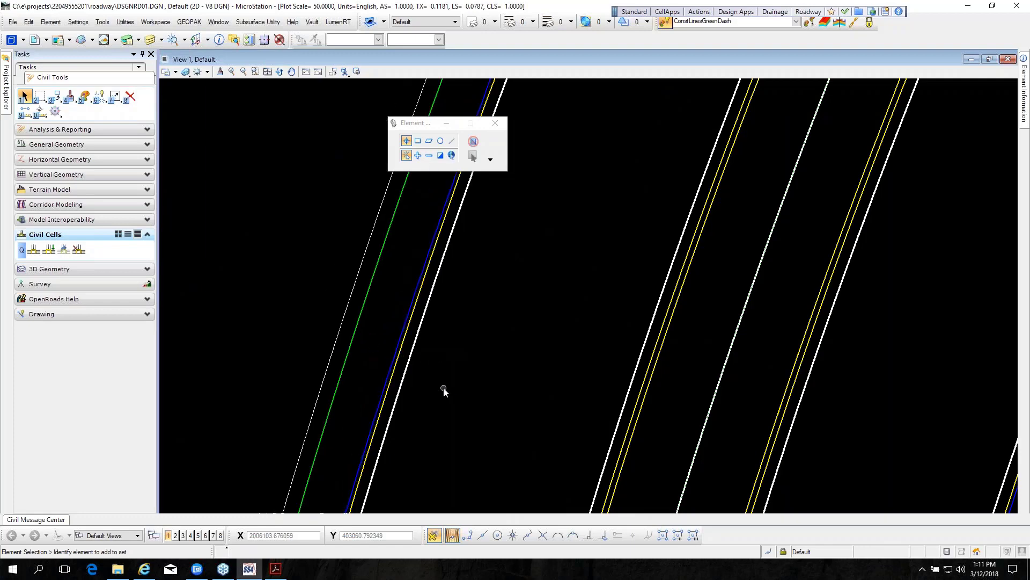
Step: Start placing a civil cell at the SR61 intersection, preview the FDOT_Intersections.dgnlib cells and choose Right Turn Lane
scroll(443, 388, down, 5)
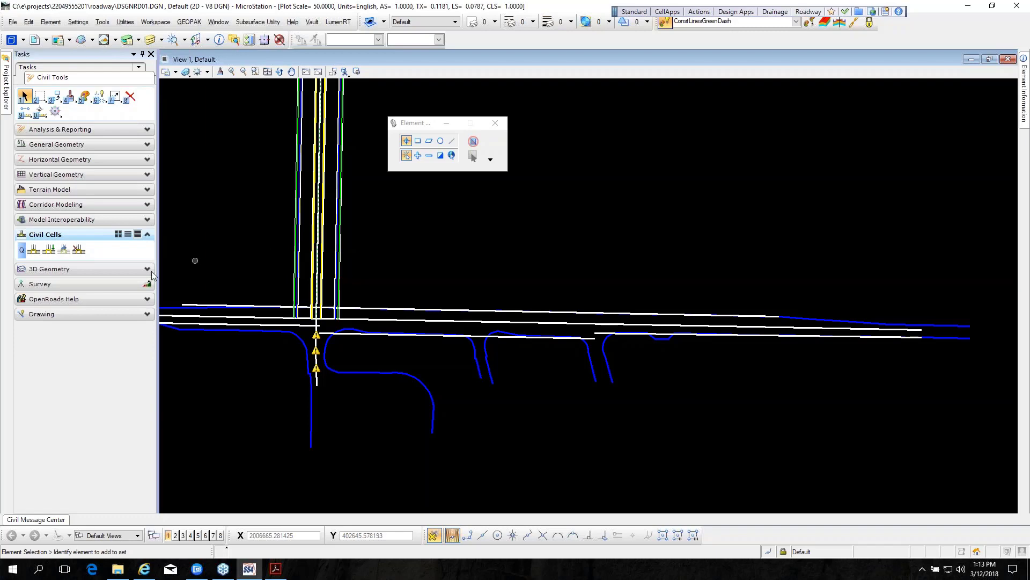
click(50, 253)
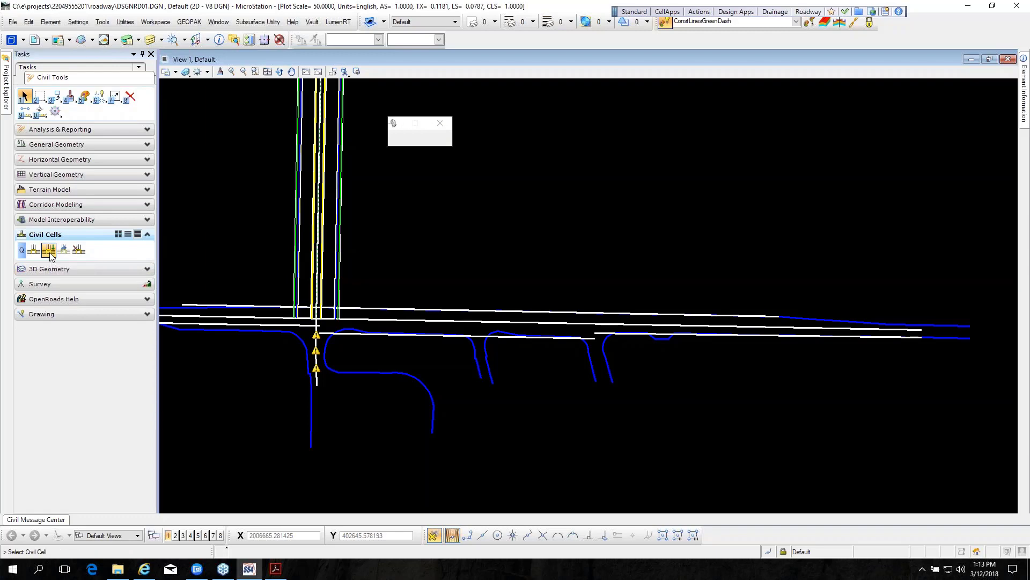
click(488, 138)
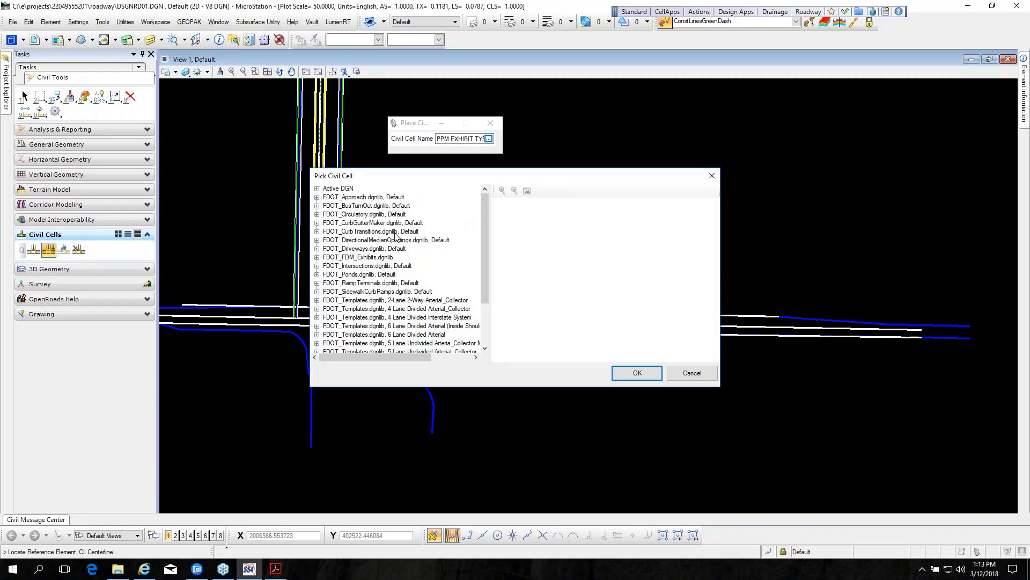
click(316, 266)
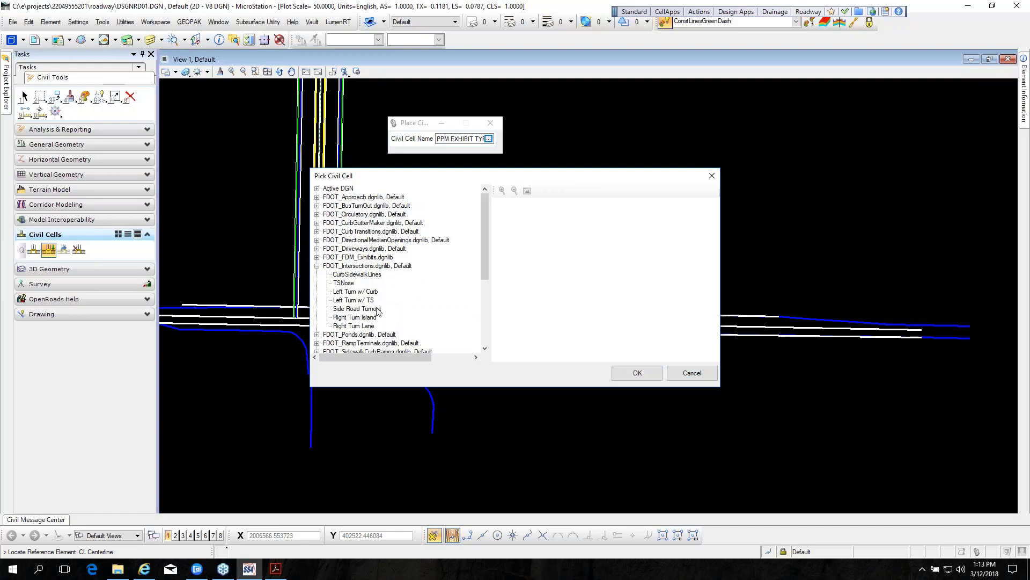
click(355, 326)
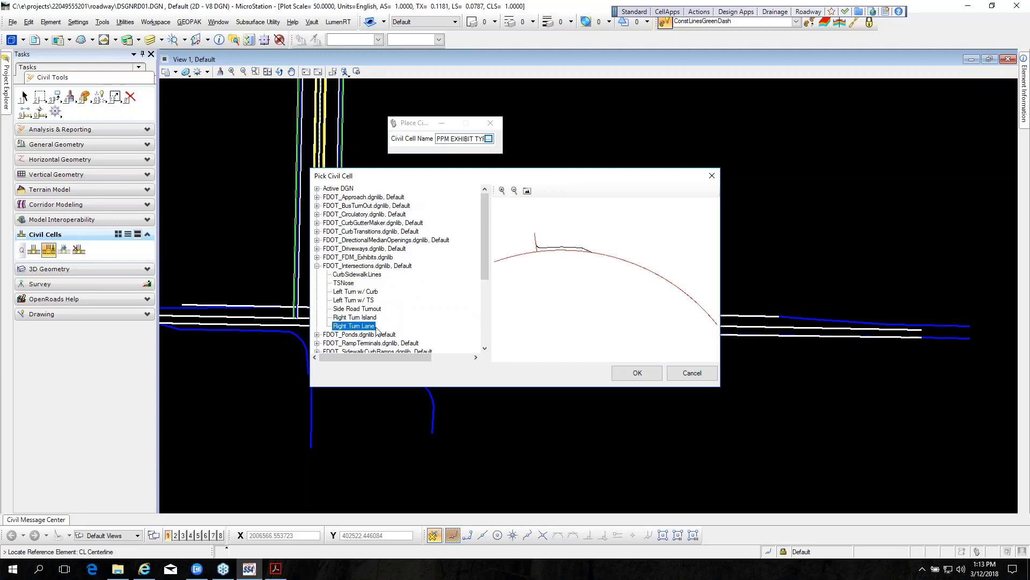
click(358, 300)
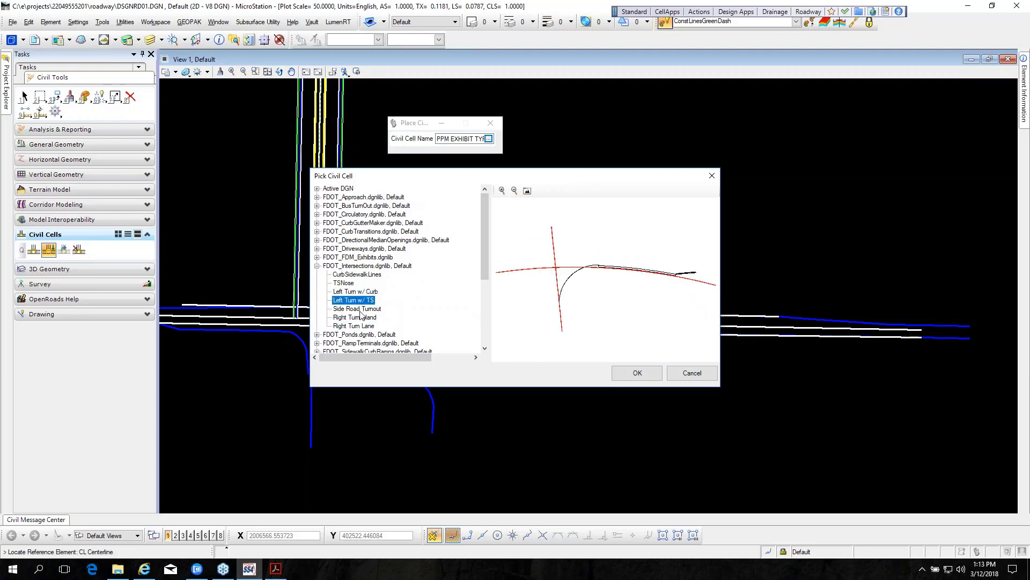
click(360, 316)
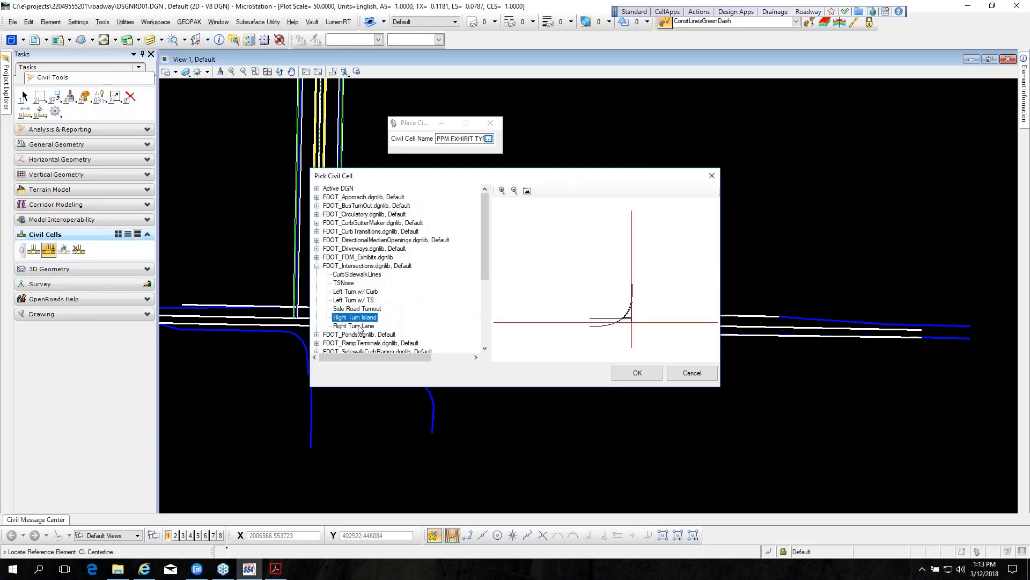
click(360, 326)
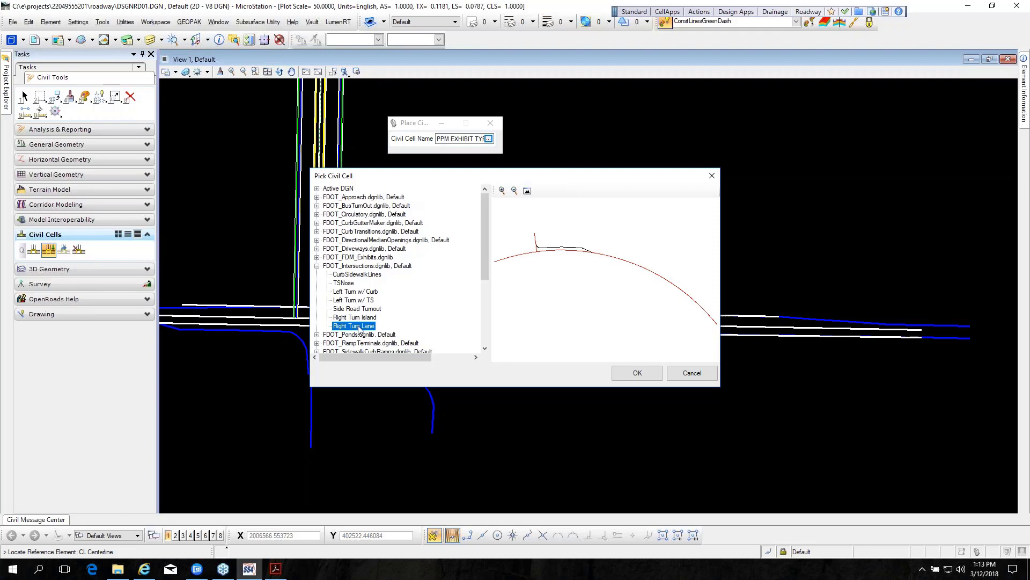
click(638, 377)
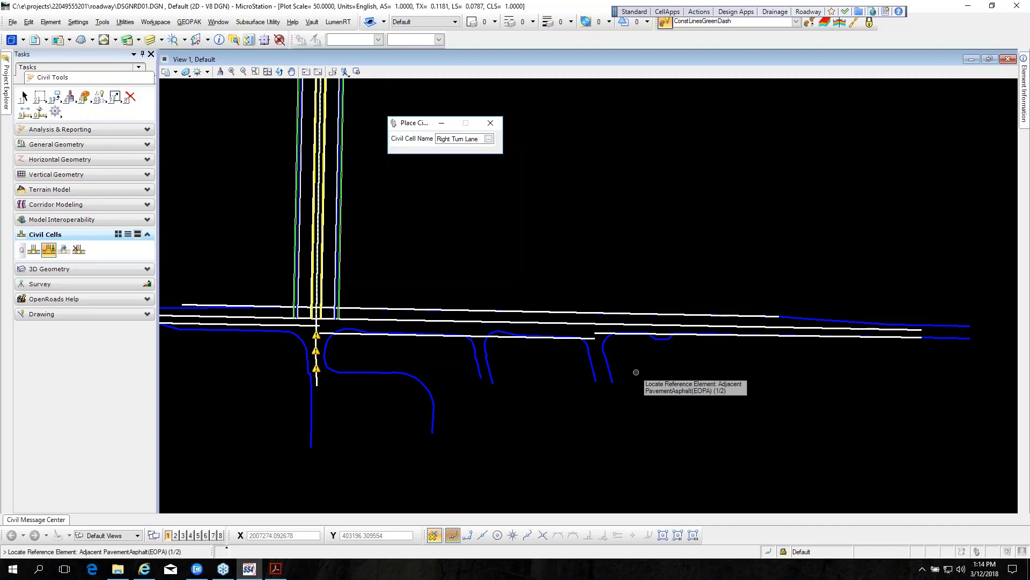
Step: Review the Right Turn Lane preview in FDOT_Intersections.dgnlib again and keep it as the cell for placement
click(488, 139)
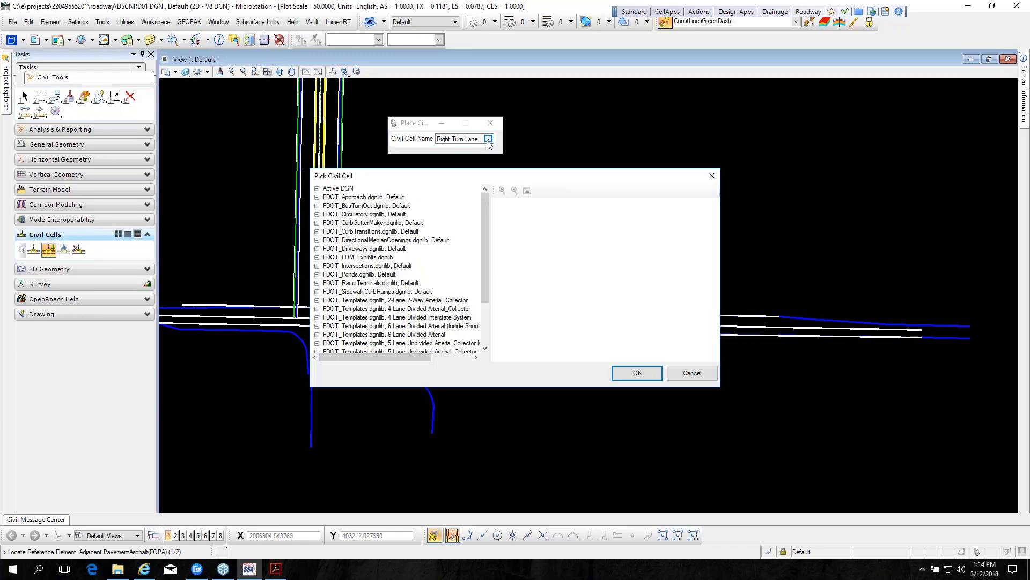
click(317, 266)
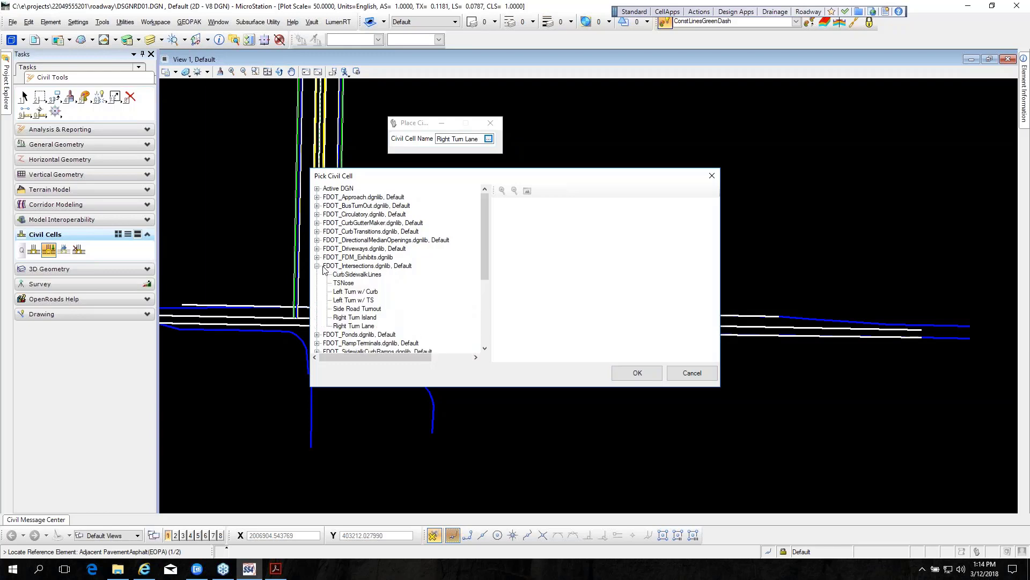
click(359, 328)
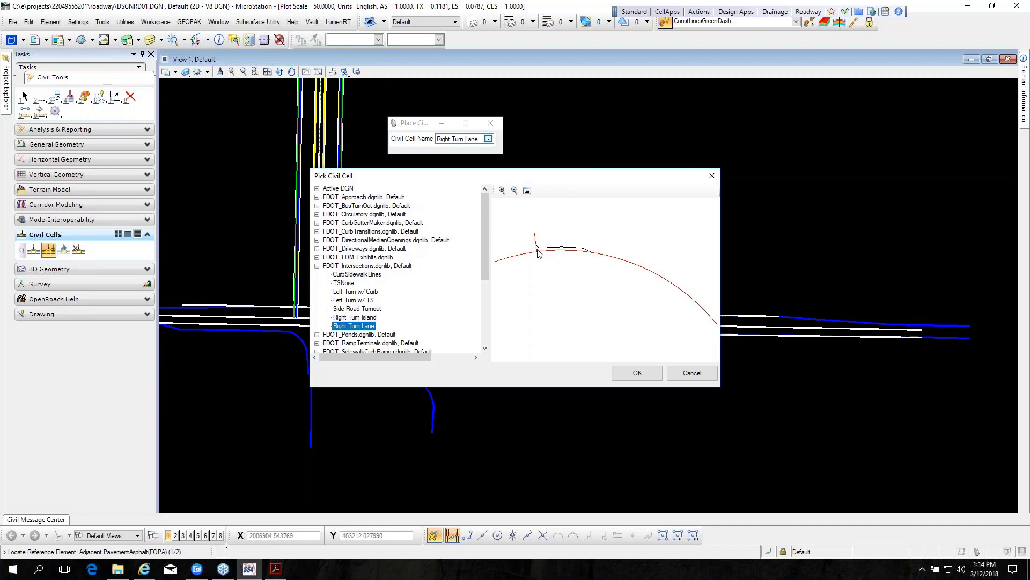
click(637, 373)
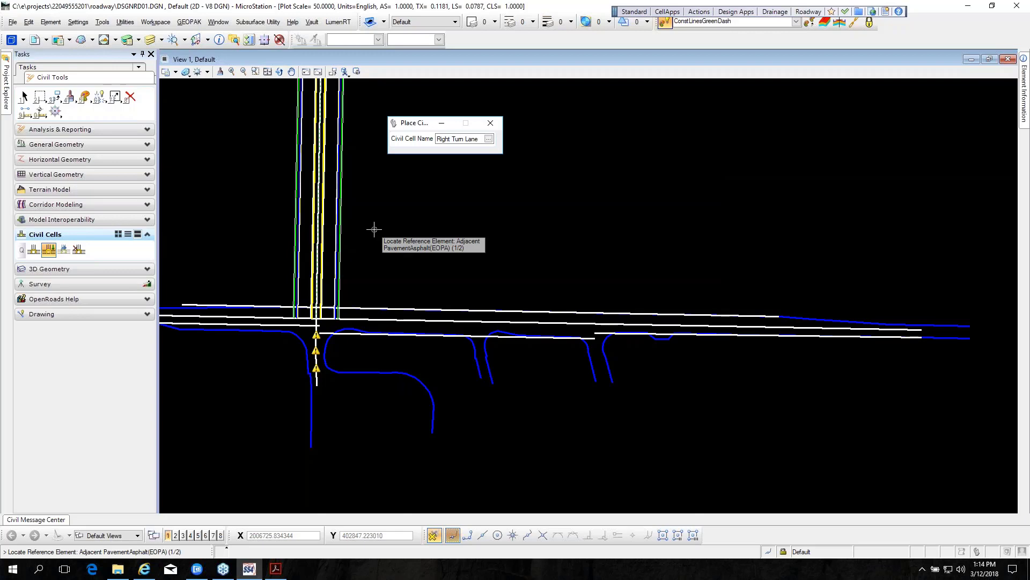
Step: Place the Right Turn Lane cell using the crossing road's north pavement edge as adjacent reference and SR61's east pavement edge (EOPA2) as side road
click(436, 309)
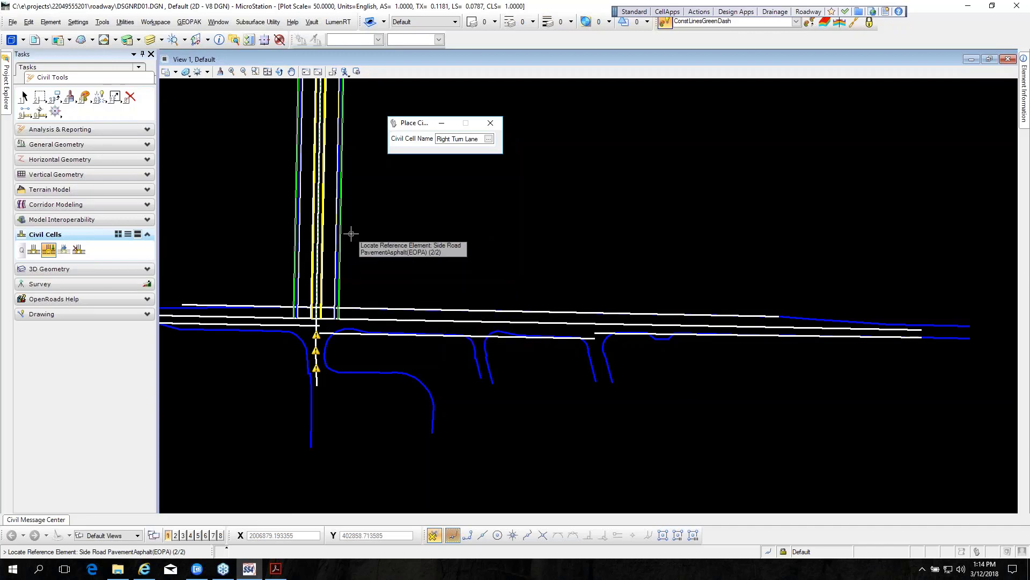
scroll(338, 252, up, 4)
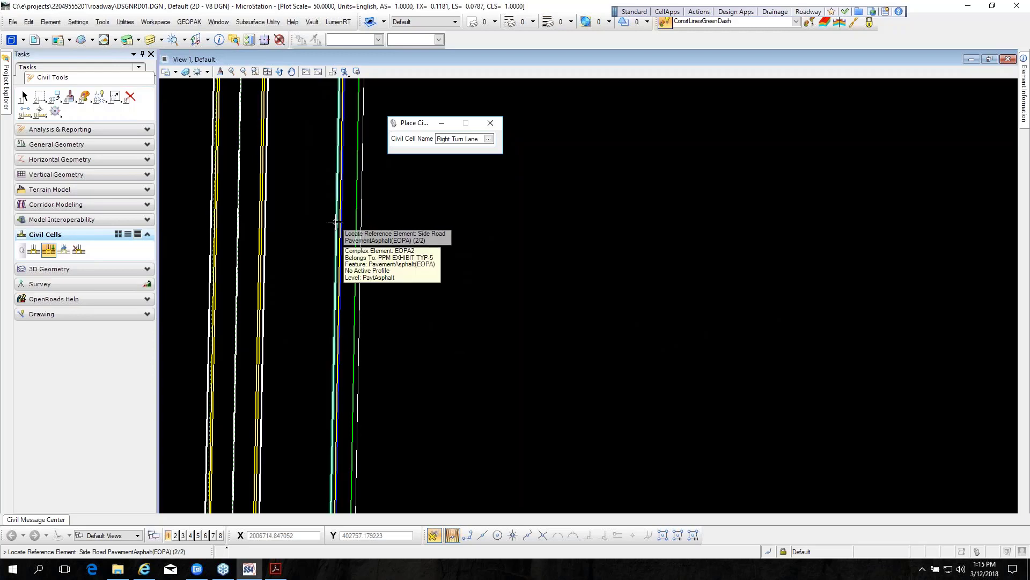
click(336, 222)
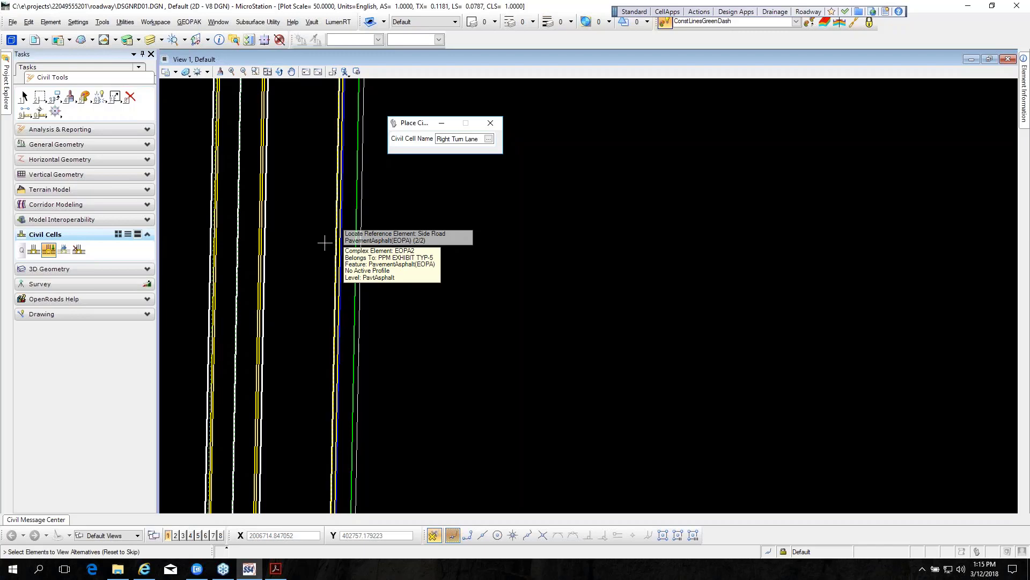
scroll(324, 243, down, 2)
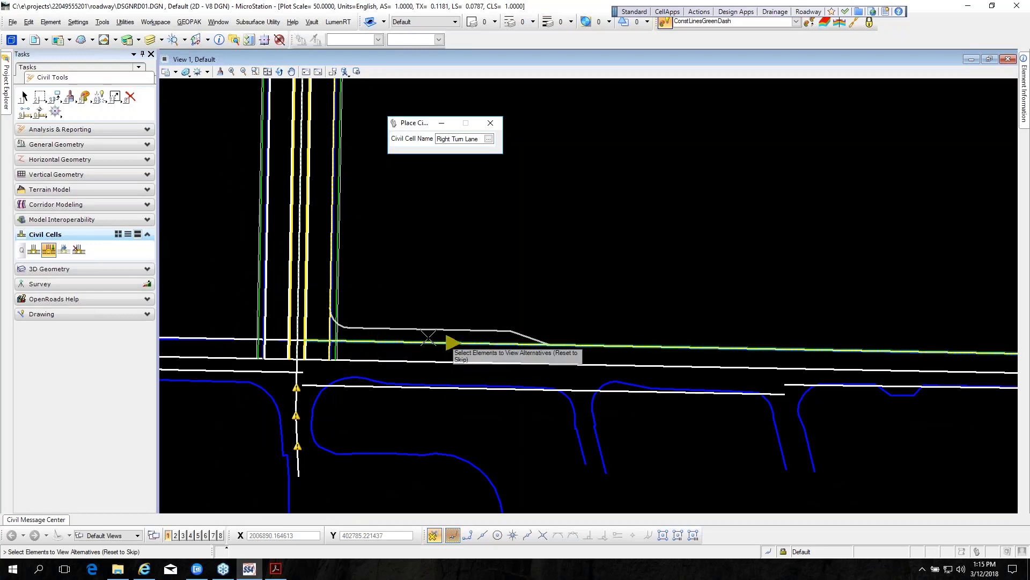
click(367, 340)
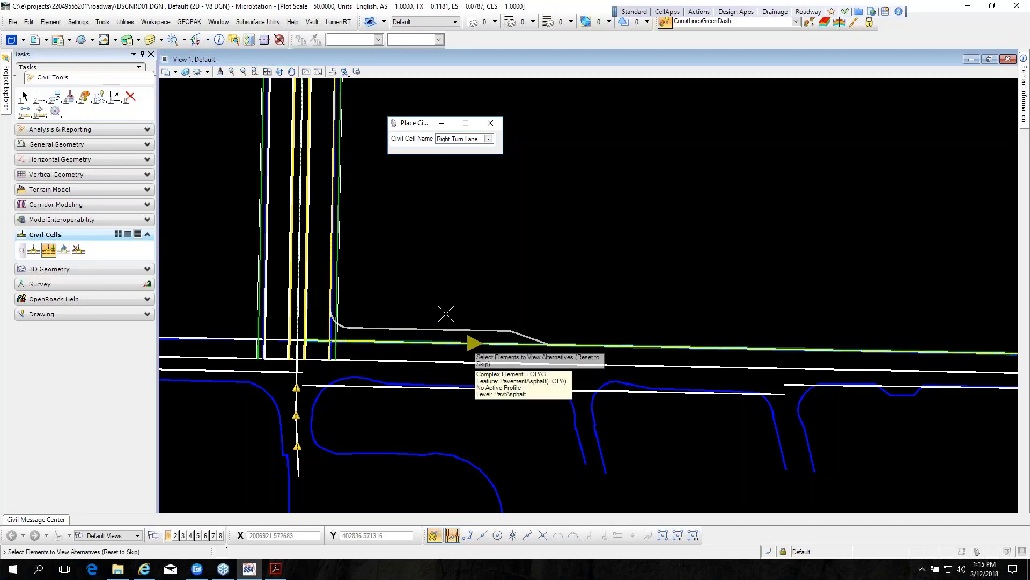
right_click(436, 261)
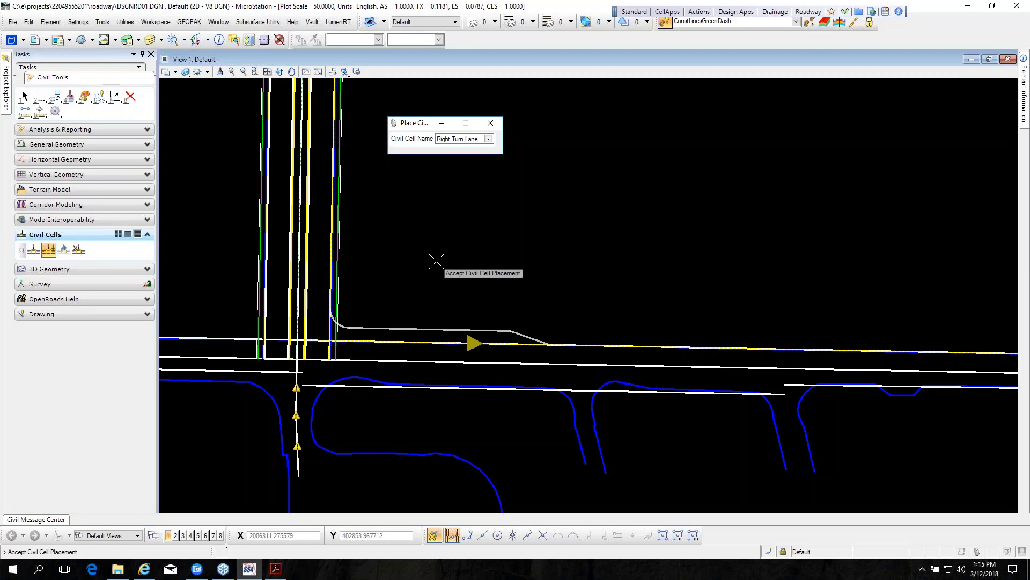
click(436, 261)
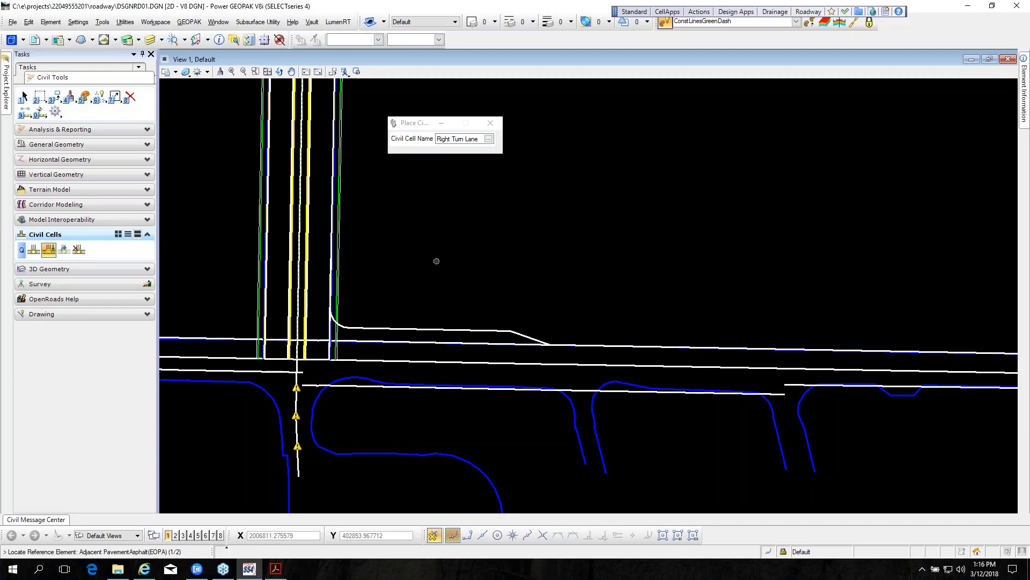
right_click(442, 315)
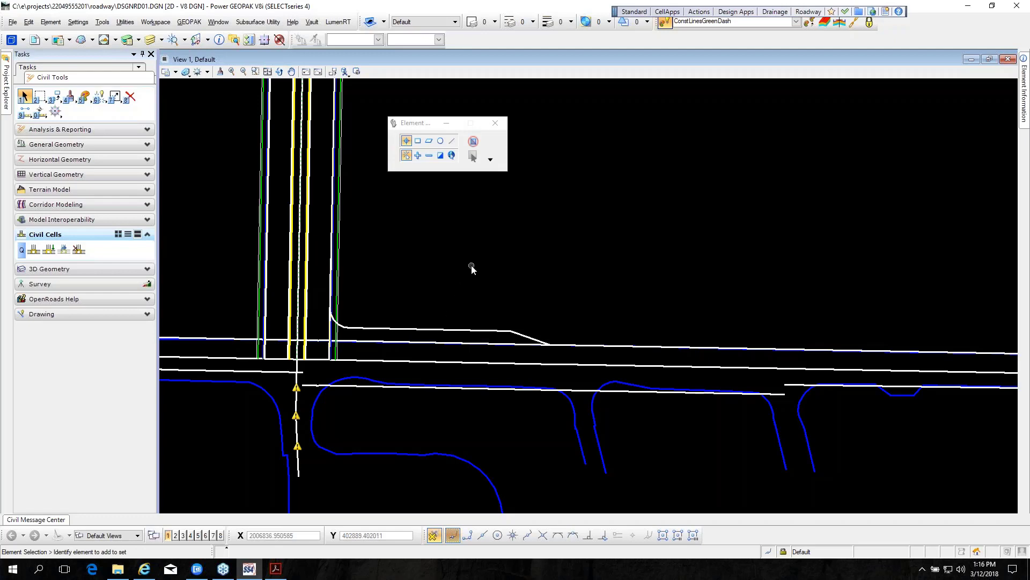
scroll(426, 329, up, 4)
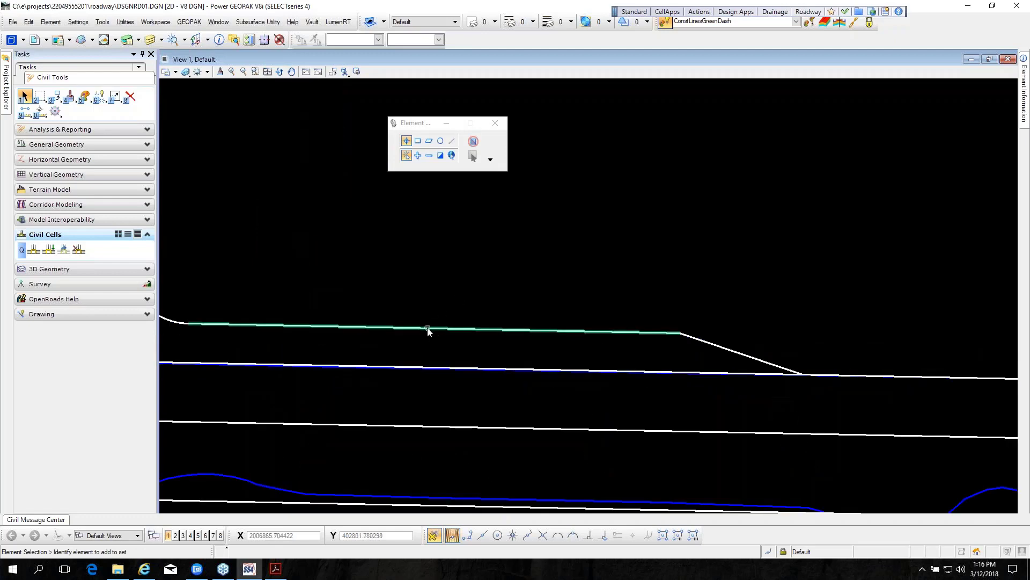
Step: Set the length of the turn lane's outer edge line to 500
click(427, 327)
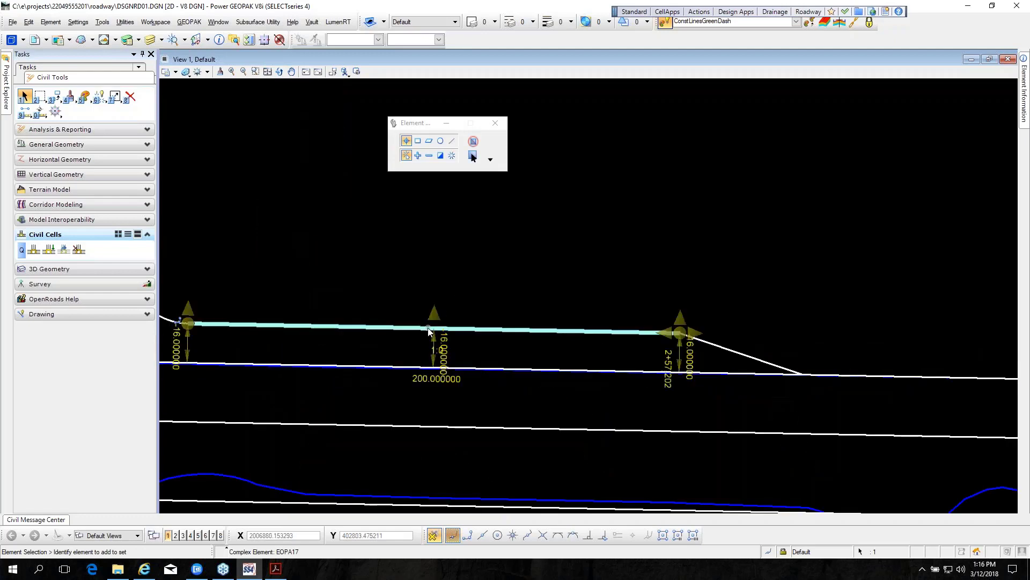
click(443, 380)
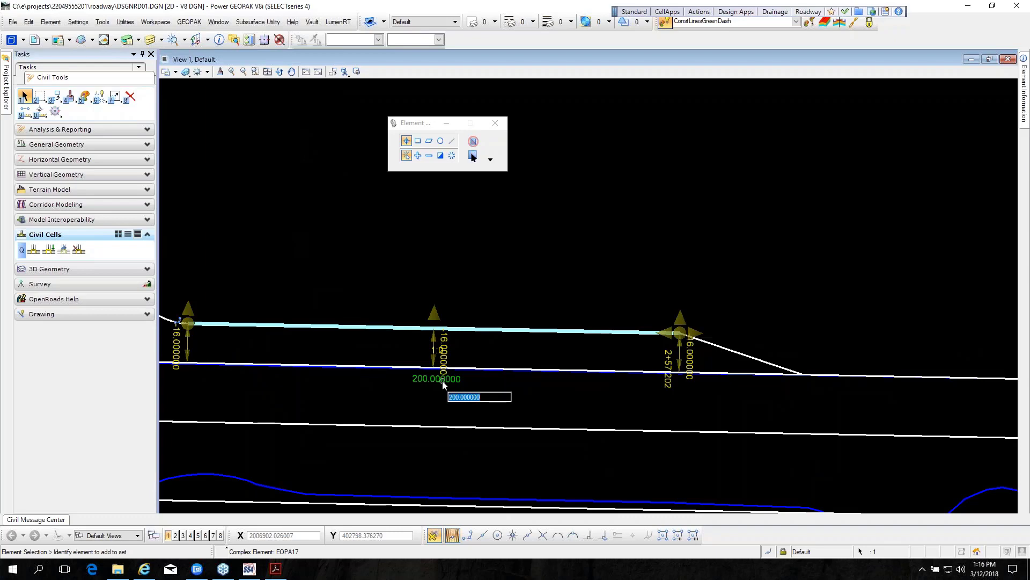
text(500)
key(Return)
scroll(424, 368, down, 5)
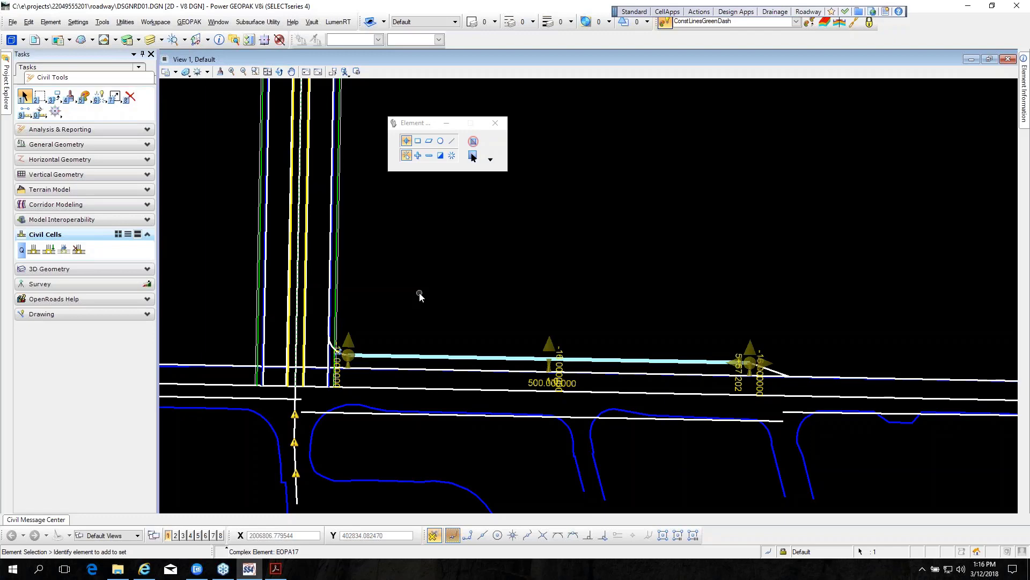
click(708, 292)
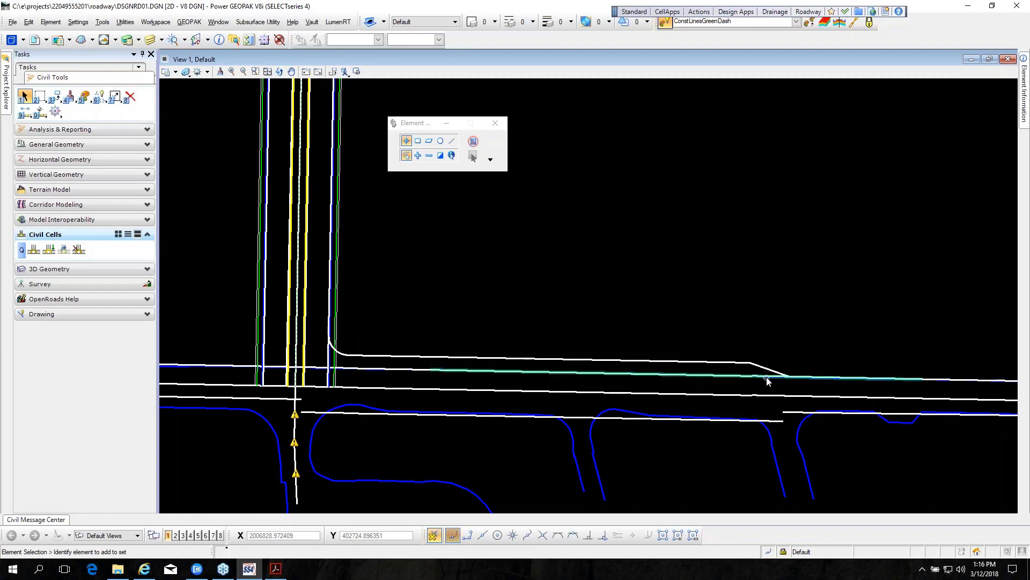
Step: Trim the main road's edge of pavement to the turn lane taper, removing the stretch between the taper and the intersection
click(113, 100)
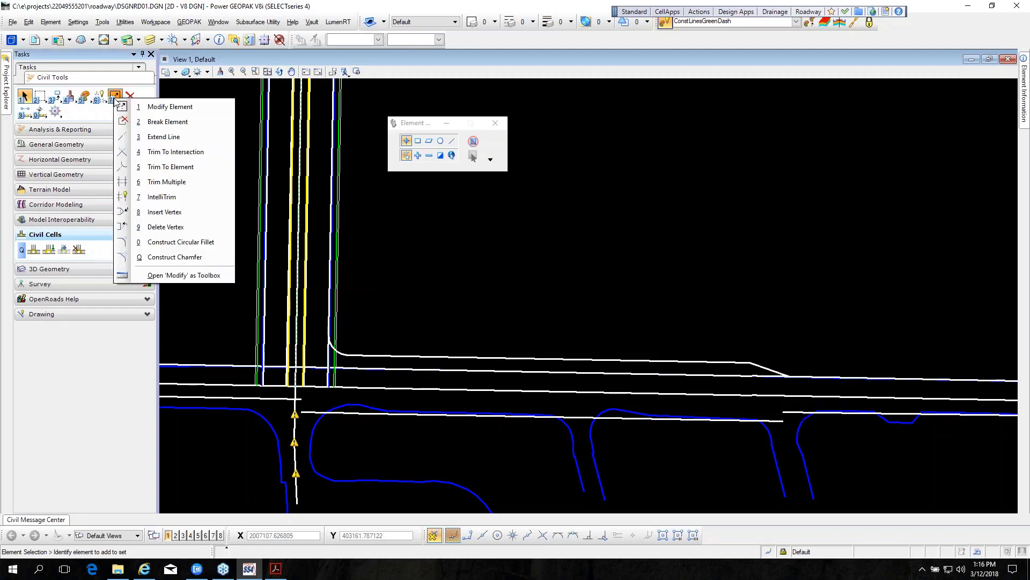
click(155, 166)
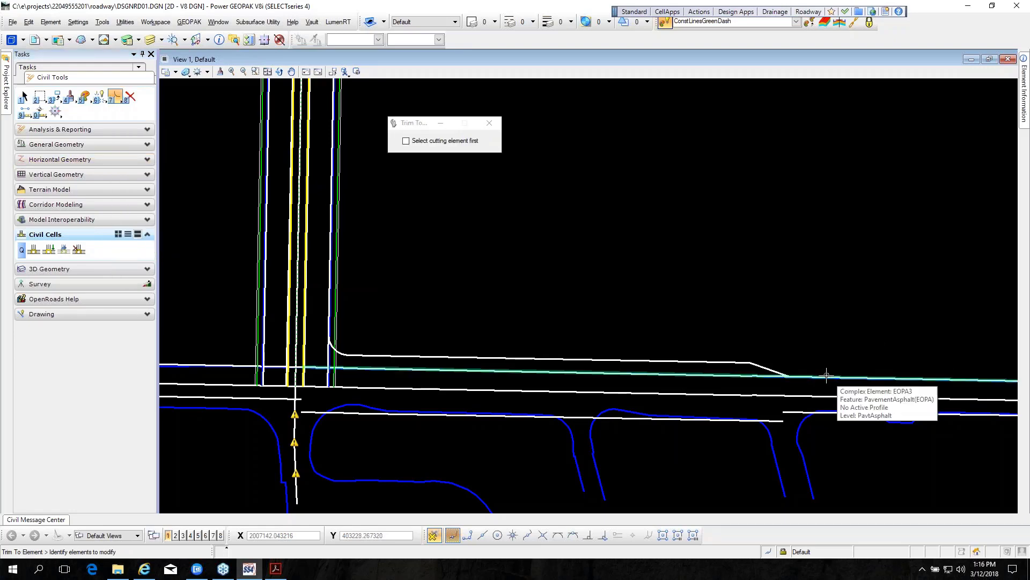
click(826, 375)
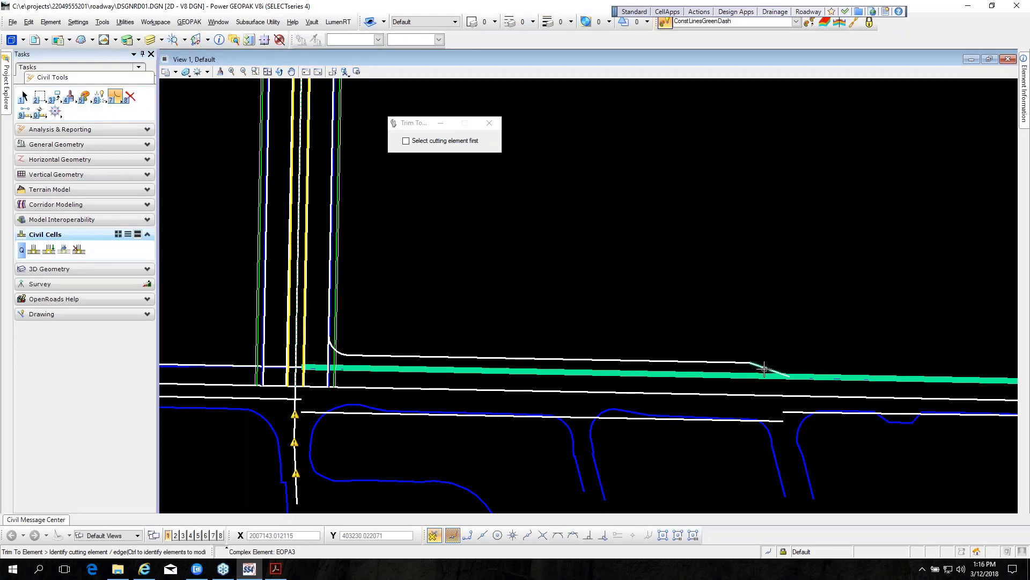
click(763, 340)
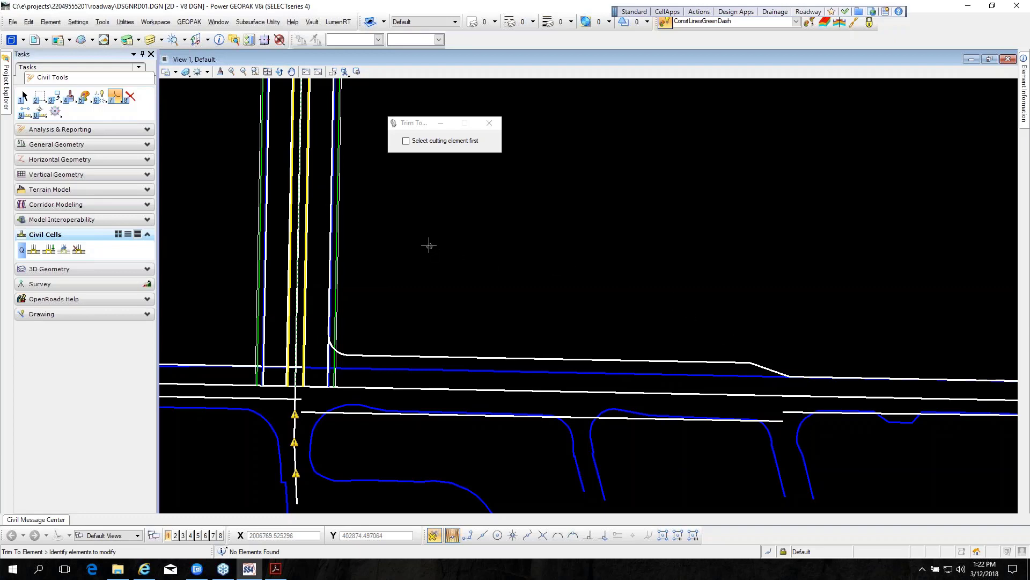
Step: Start a Single Offset Partial with the offset and end distance values unlocked
scroll(440, 239, down, 5)
scroll(389, 312, up, 5)
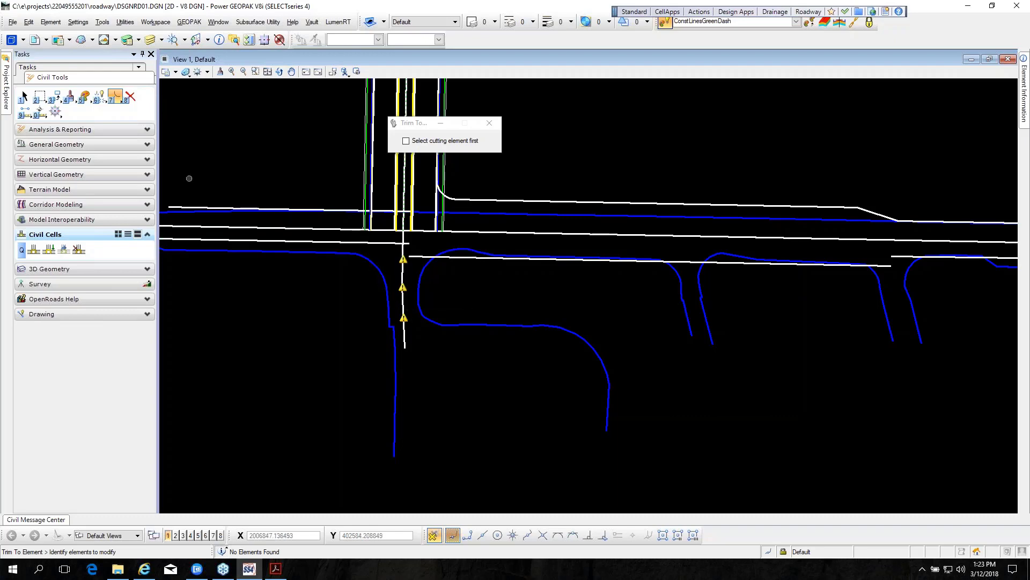
click(48, 160)
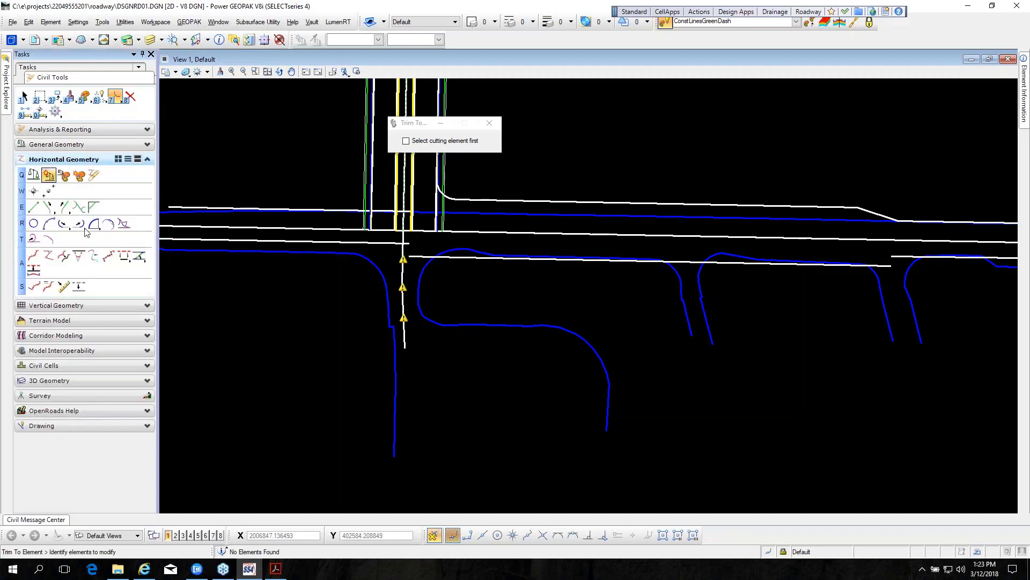
click(127, 258)
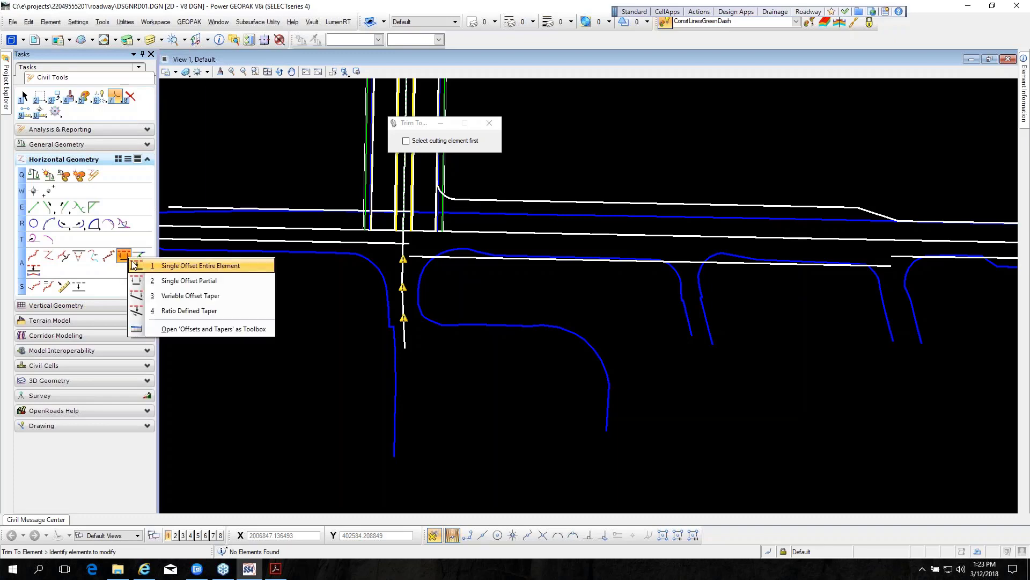
click(179, 281)
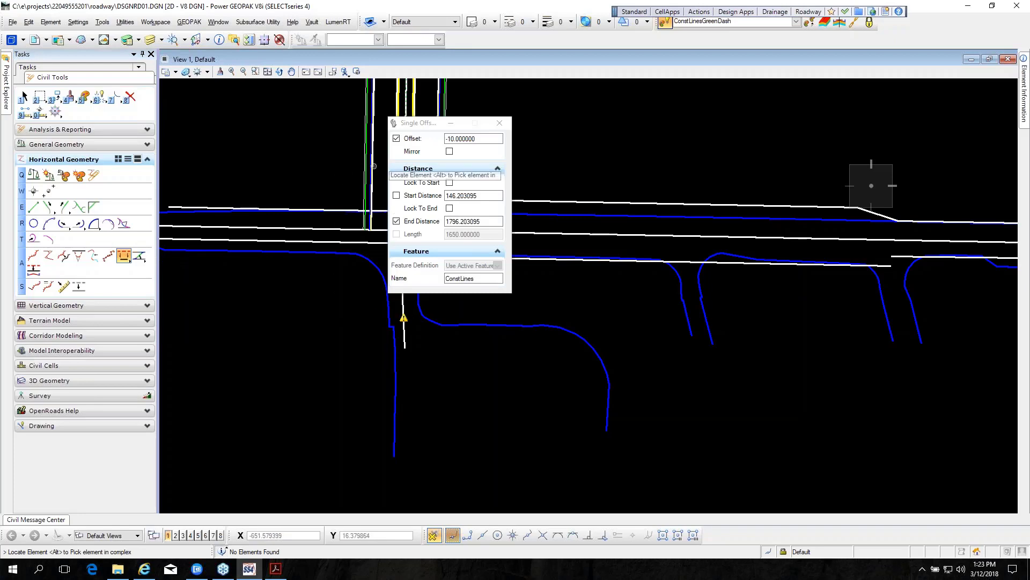
click(397, 138)
click(396, 221)
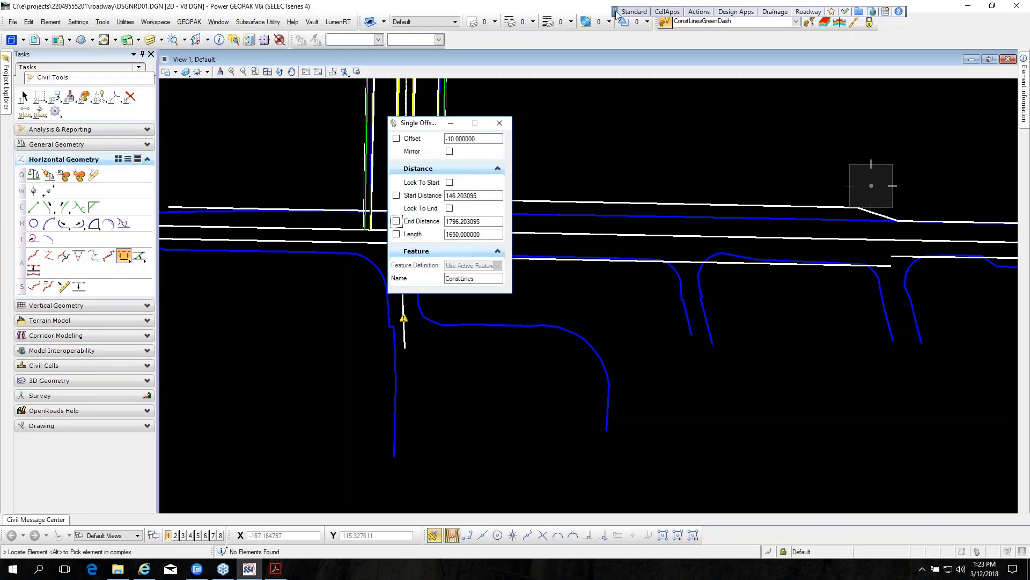
Step: Make PavementAsphalt(EOPA) the active feature definition for the new offset line
drag(615, 12, 612, 2)
click(798, 22)
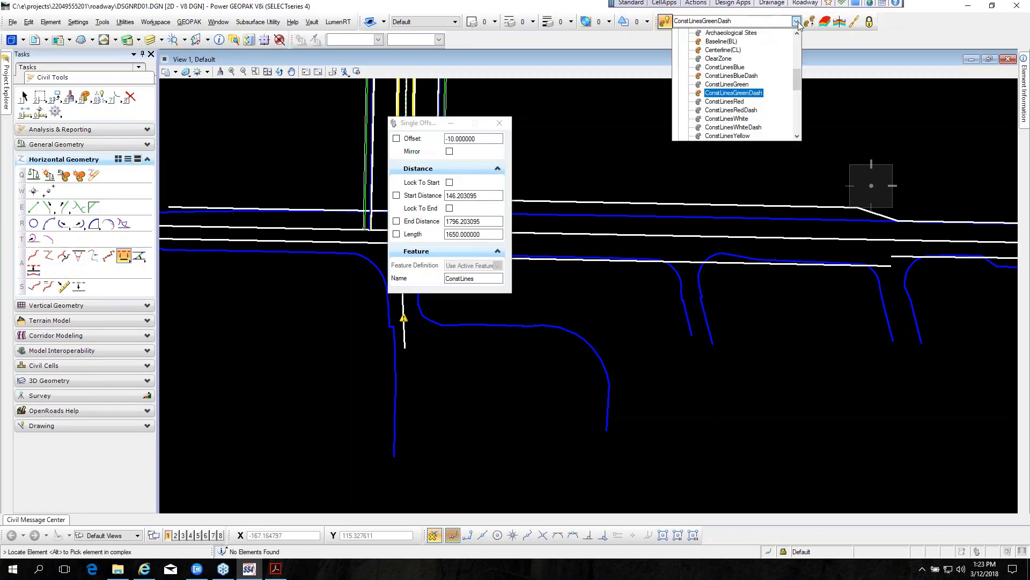
scroll(746, 102, down, 2)
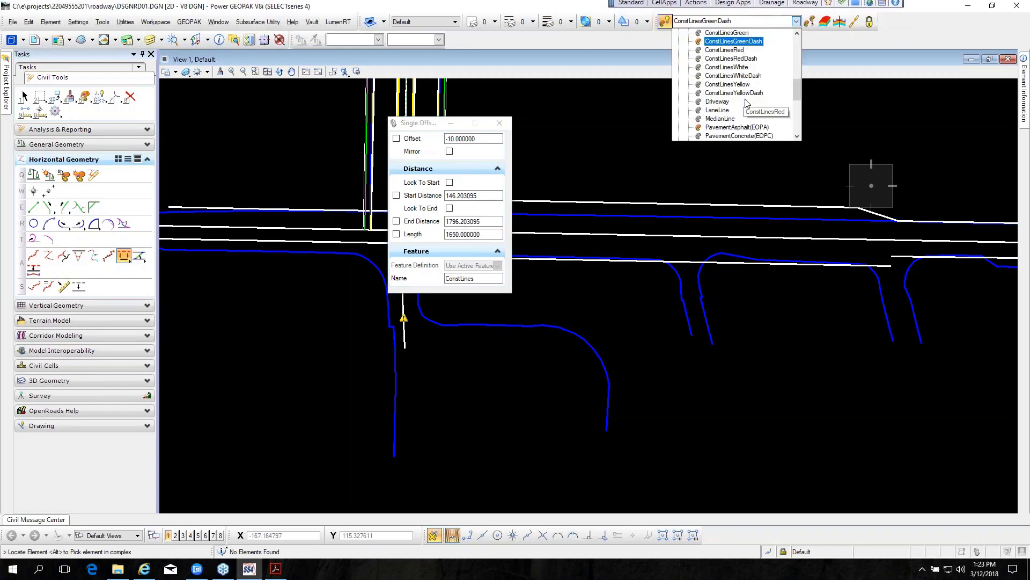
scroll(740, 105, down, 1)
click(736, 103)
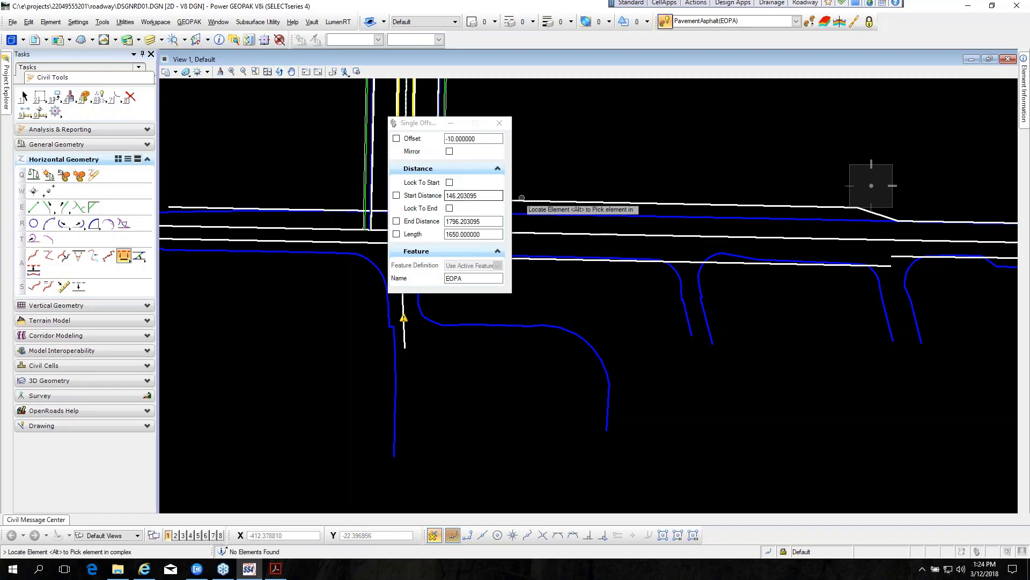
Step: Create an unmirrored partial offset 23 from the SR61 centerline, from its lower end up to the main road's near pavement edge
click(443, 139)
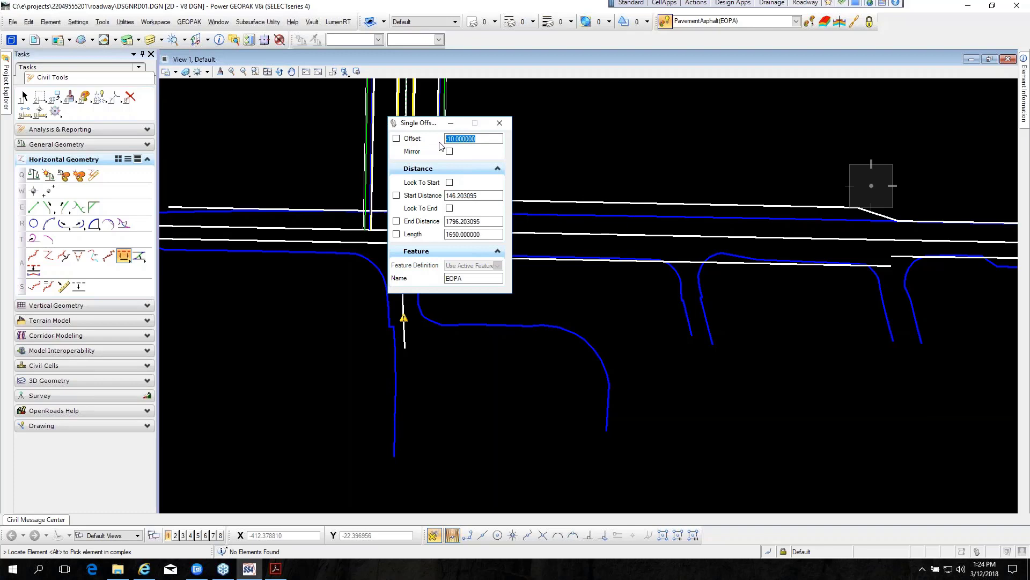
text(-23)
key(Tab)
drag(421, 126, 569, 121)
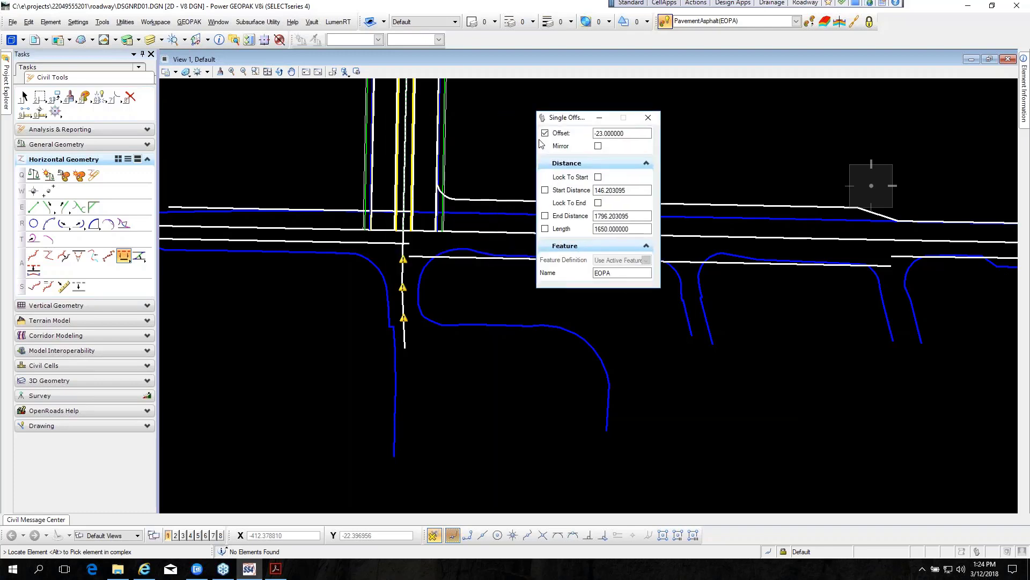
click(404, 318)
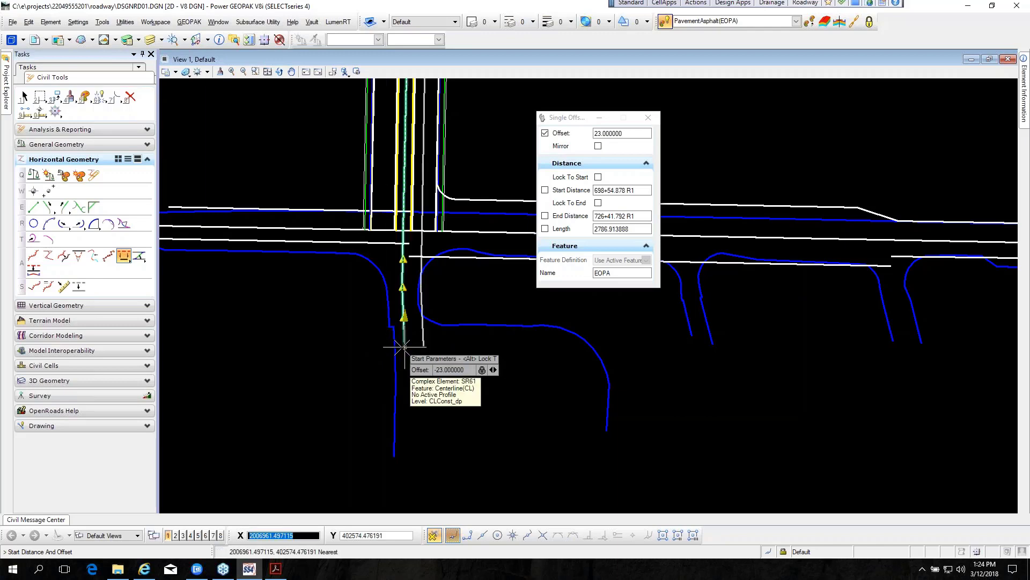
click(403, 346)
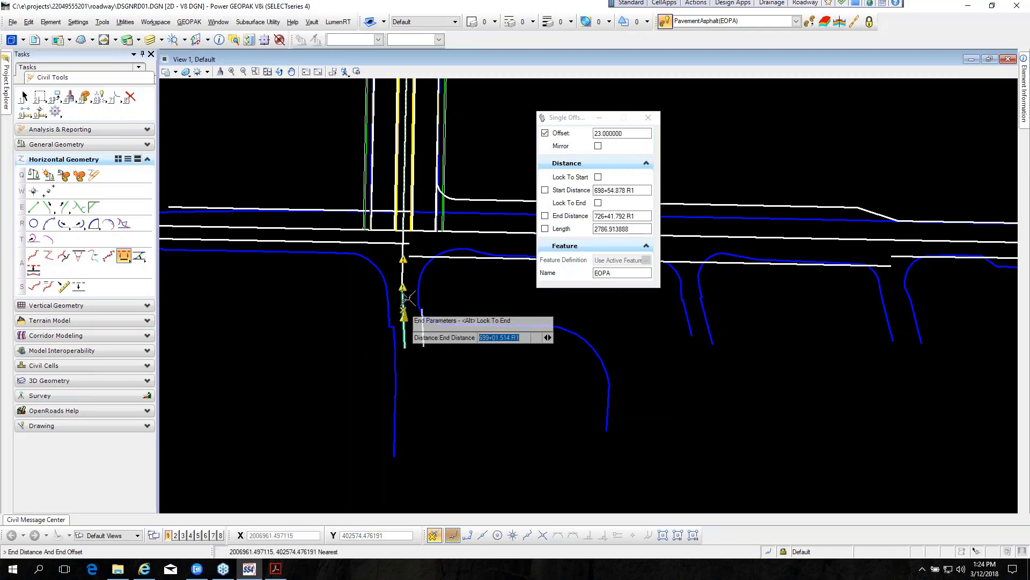
click(409, 247)
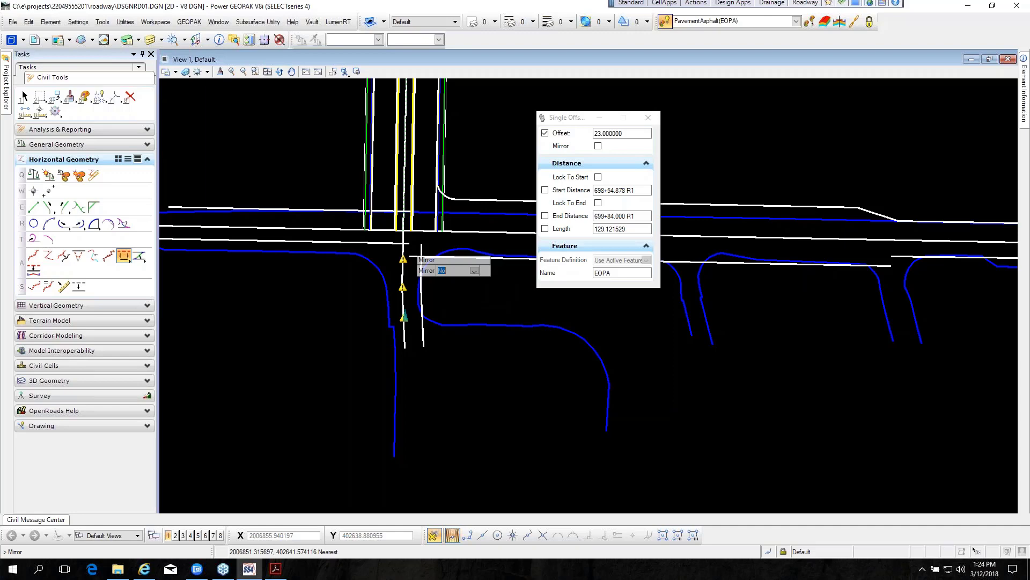
click(414, 271)
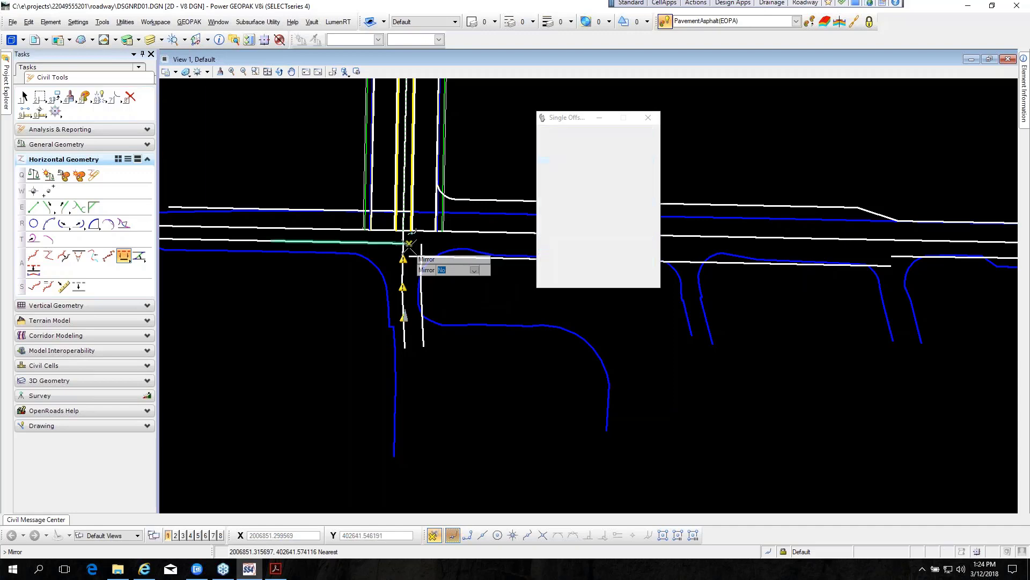
right_click(414, 271)
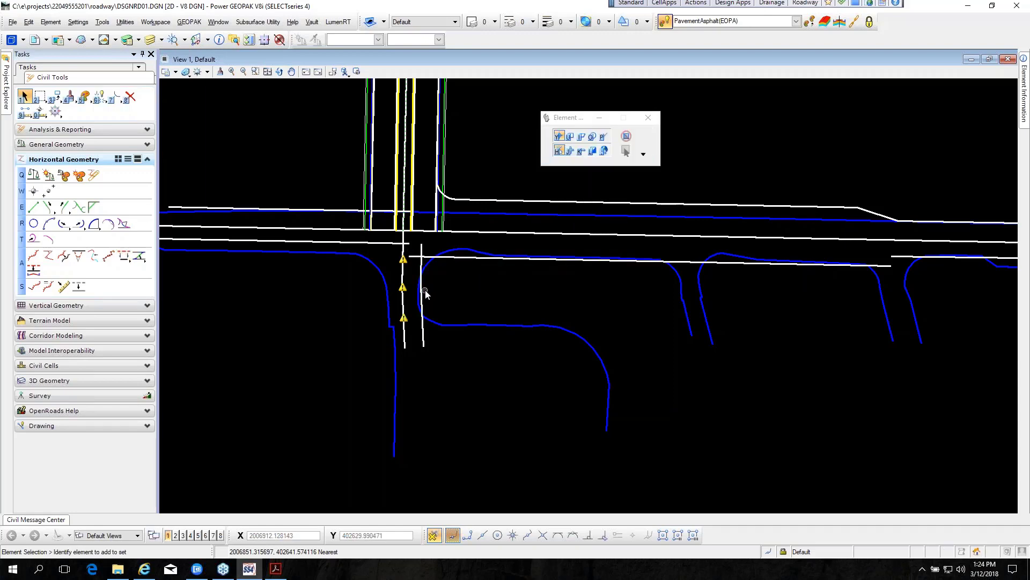
Step: Set the new pavement edge's offset to -23, placing it on the other side of the SR61 centerline
click(423, 294)
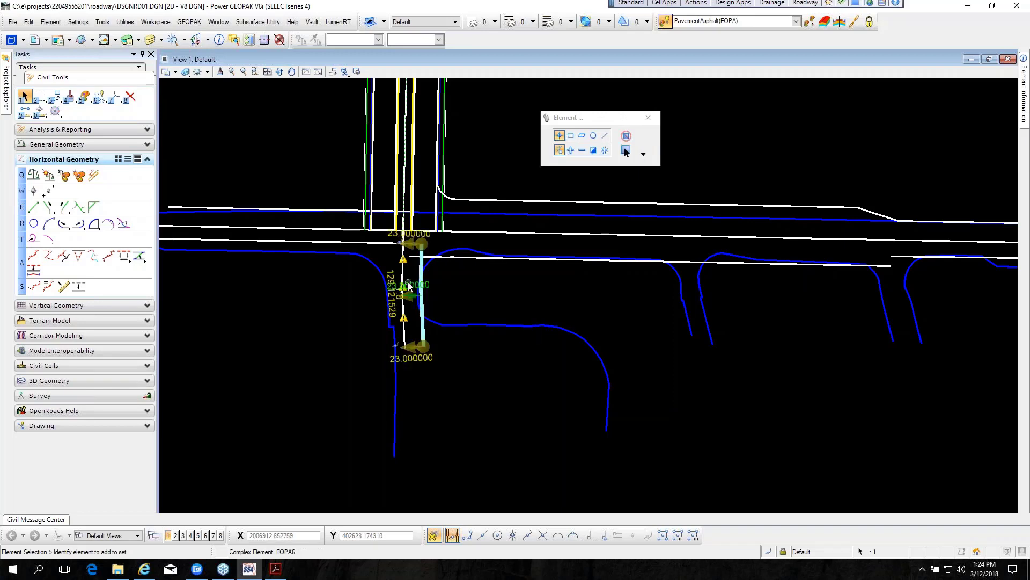
click(409, 286)
text(-2)
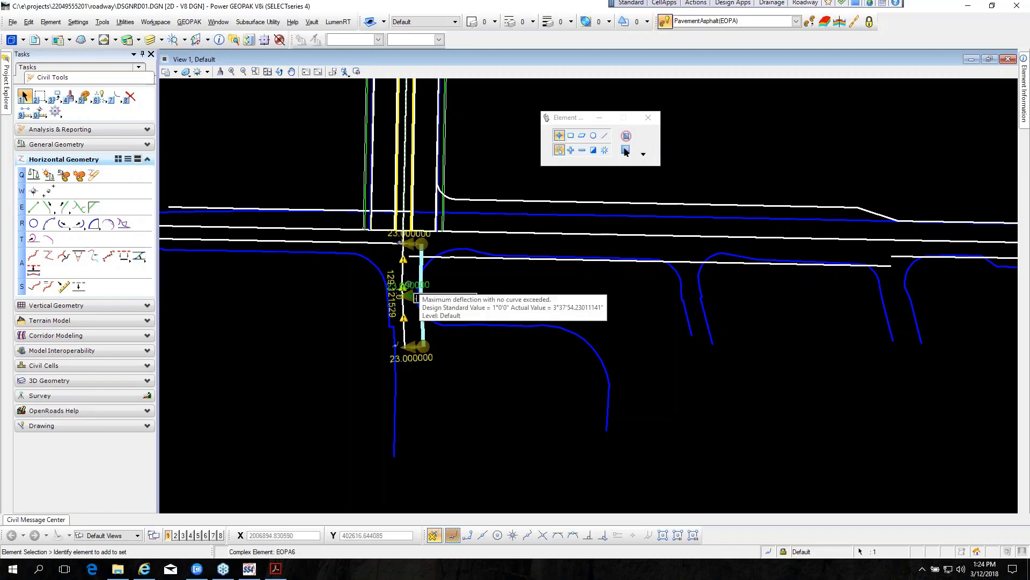
key(Return)
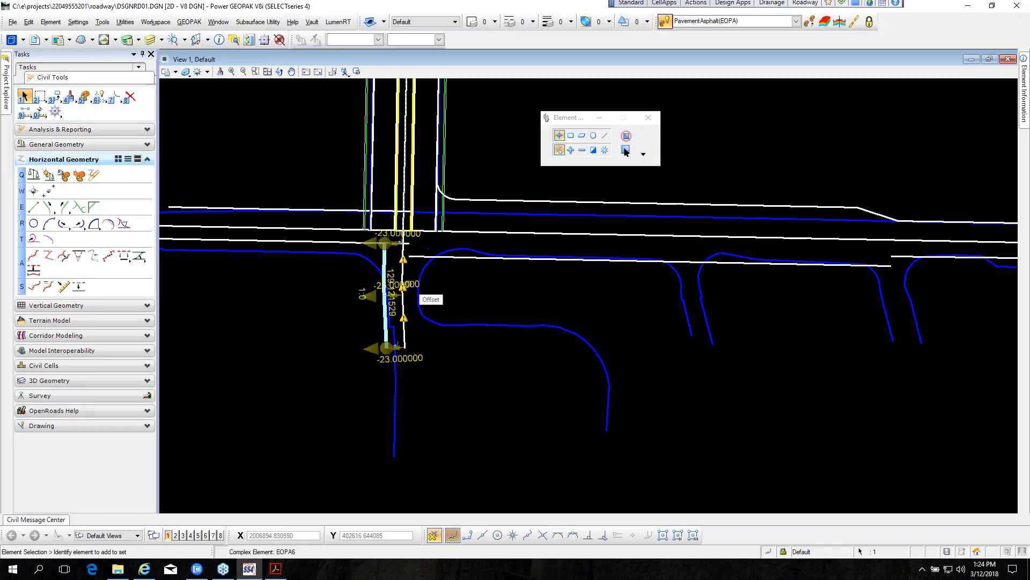
click(329, 320)
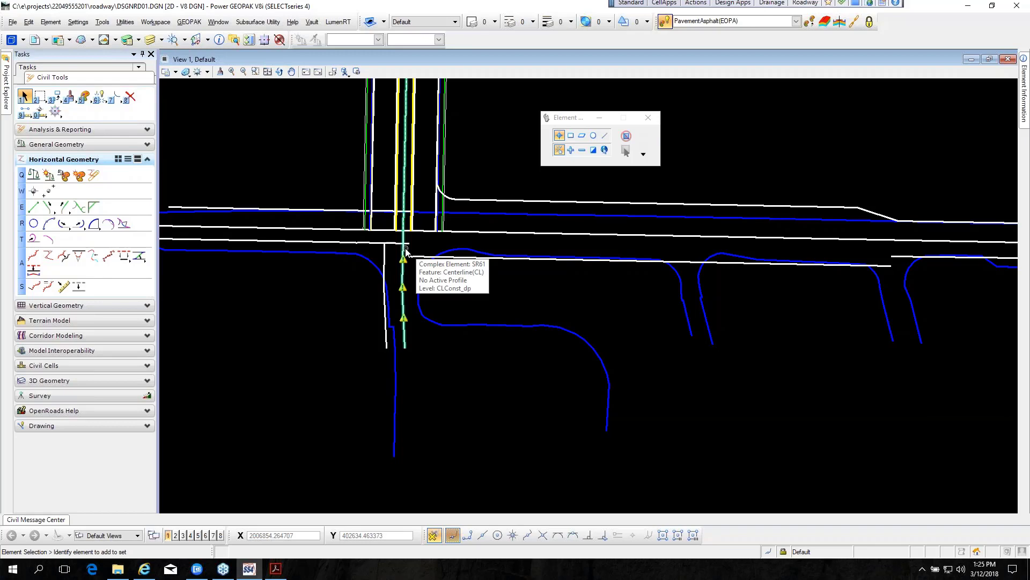
Step: Create an unmirrored partial offset 39 from the SR61 centerline on the opposite side, from its lower end to the main road's pavement edge
click(125, 259)
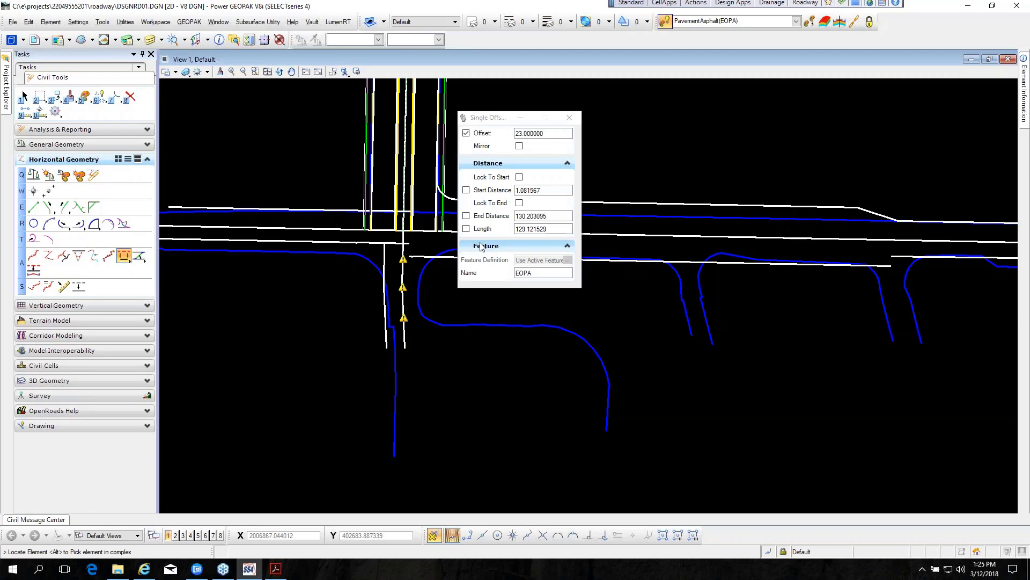
click(508, 137)
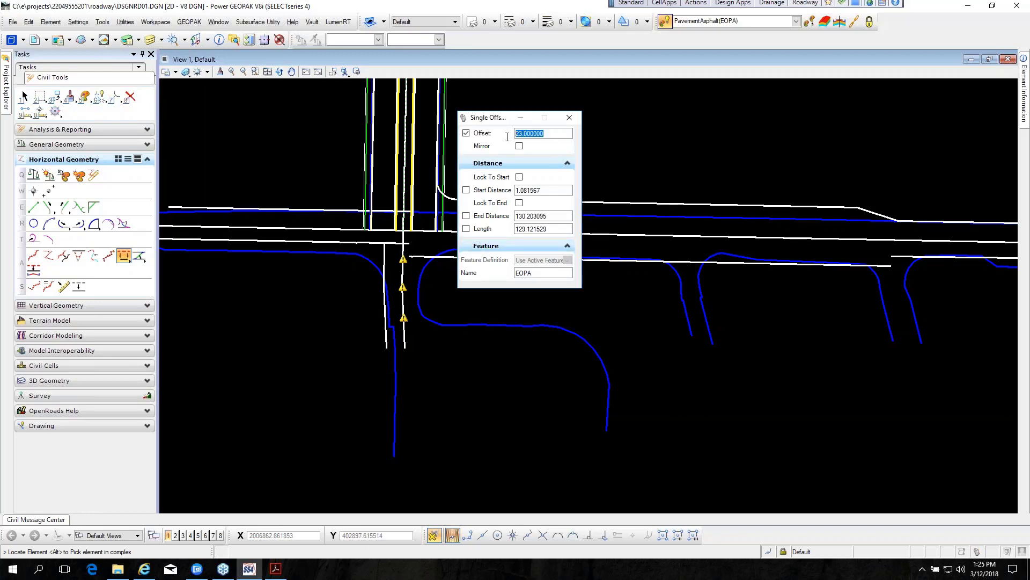
text(39.0)
key(Tab)
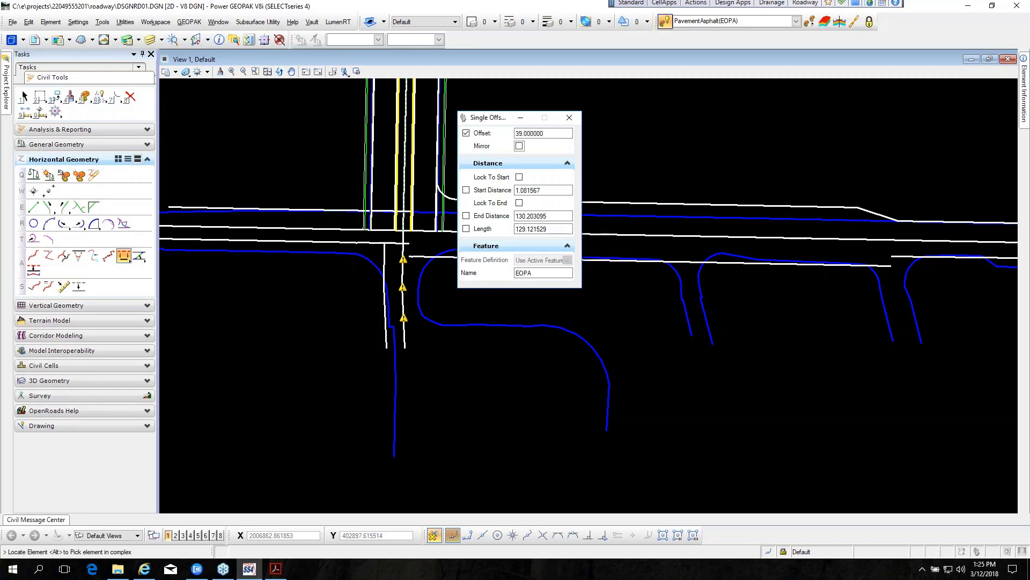
click(405, 273)
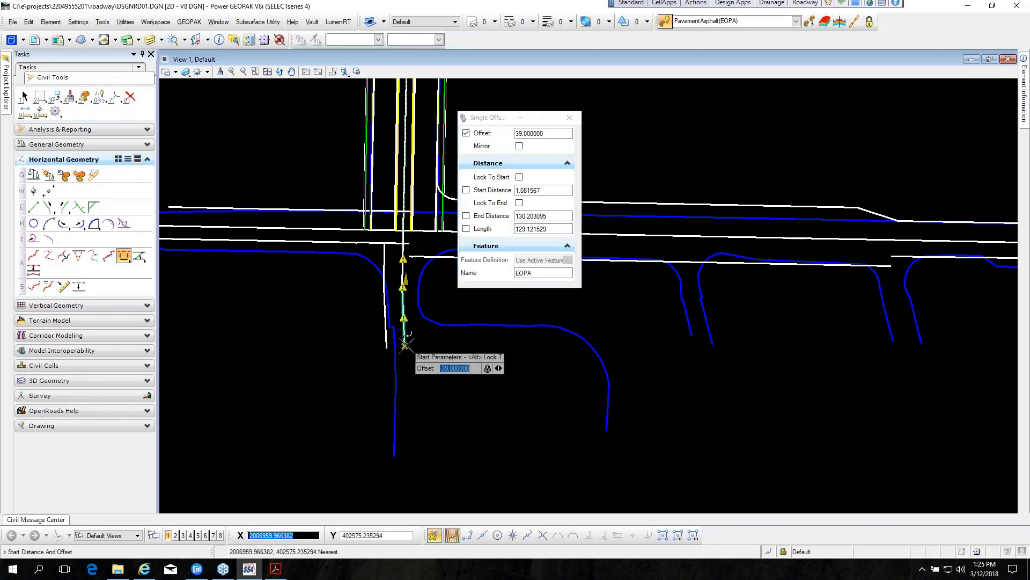
click(451, 348)
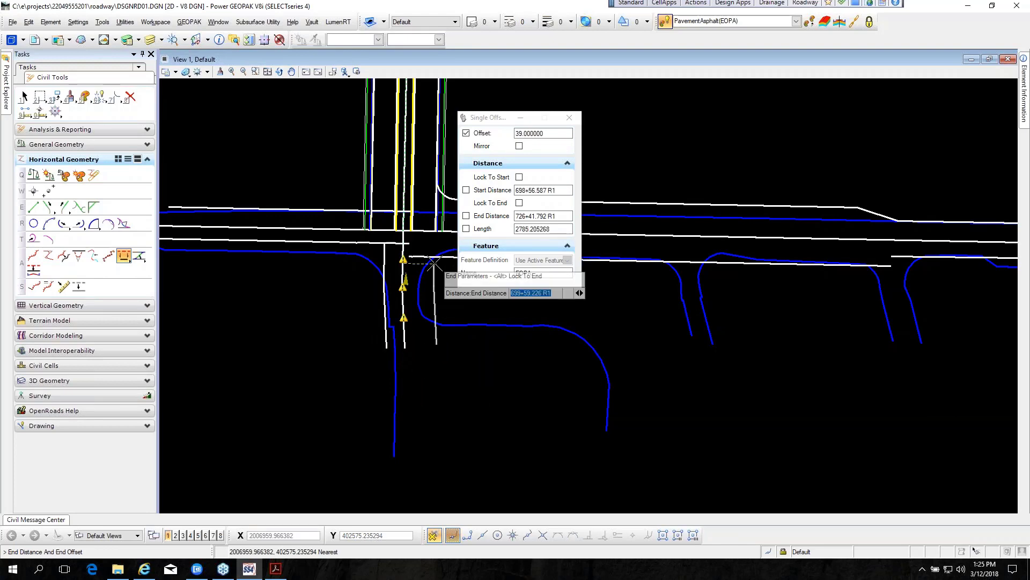
click(404, 259)
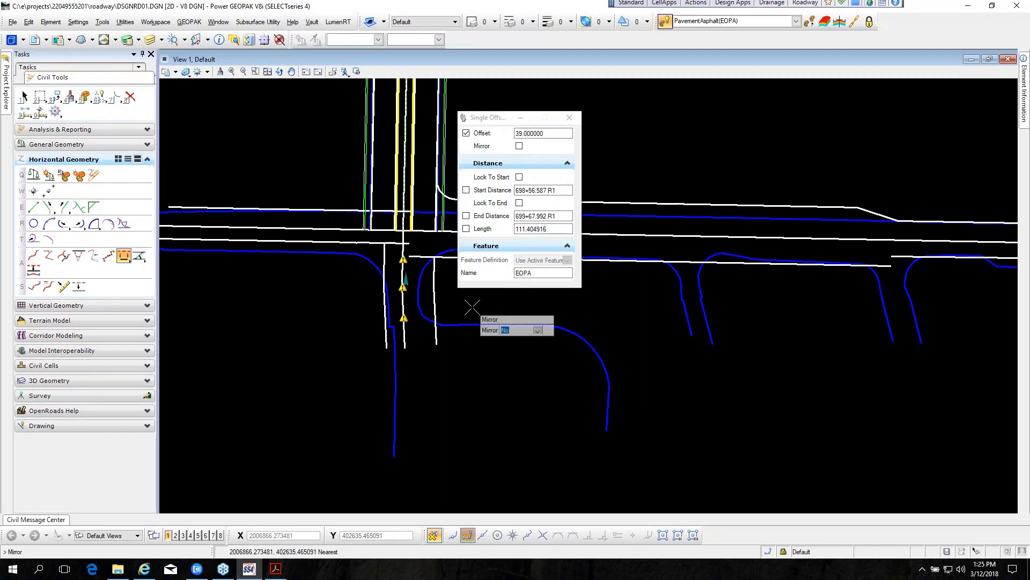
click(471, 307)
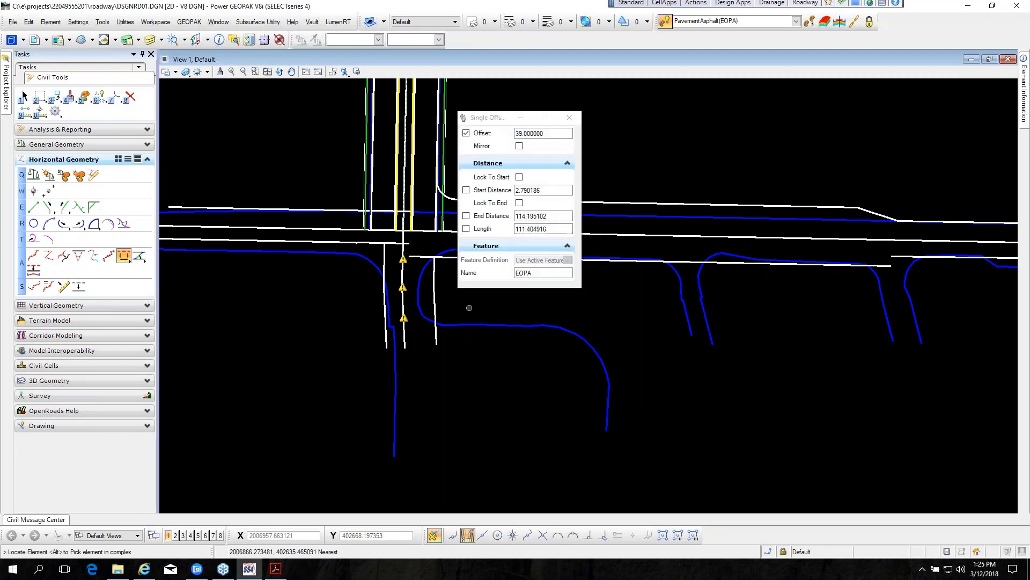
drag(481, 117, 653, 115)
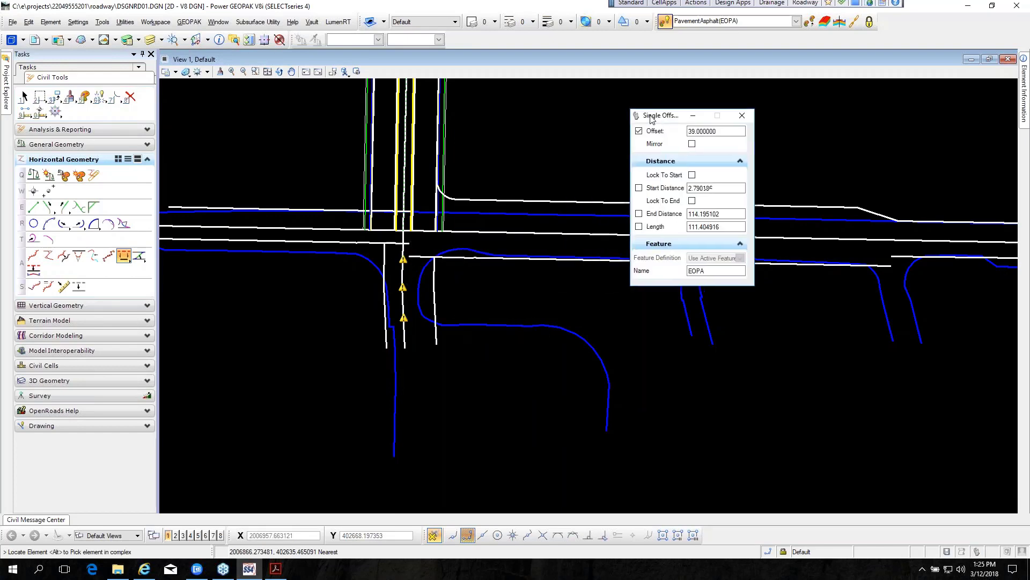
Step: Start placing a civil cell and choose Right Turn Lane from the FDOT_Intersections.dgnlib library
key(Escape)
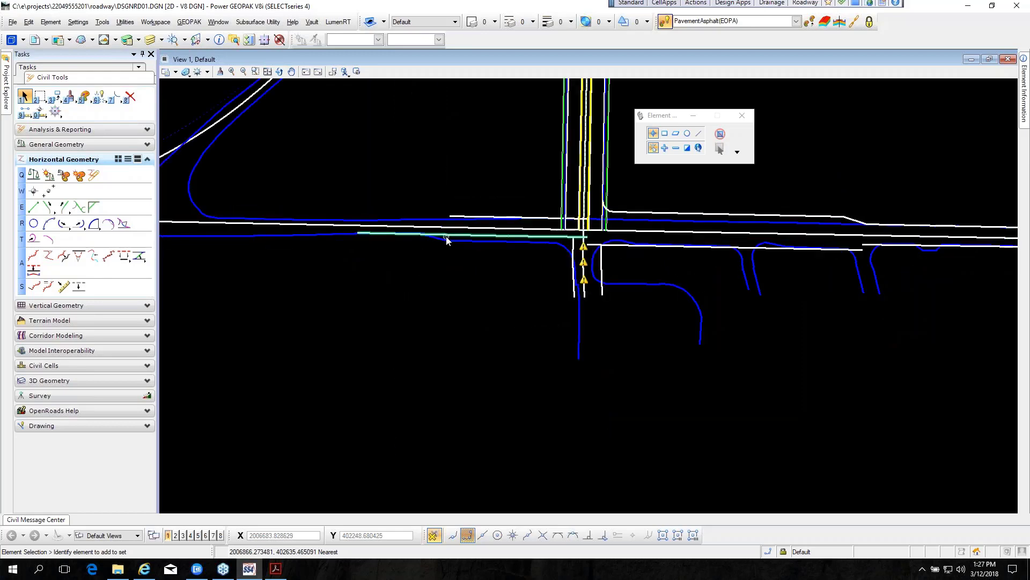
scroll(448, 241, up, 3)
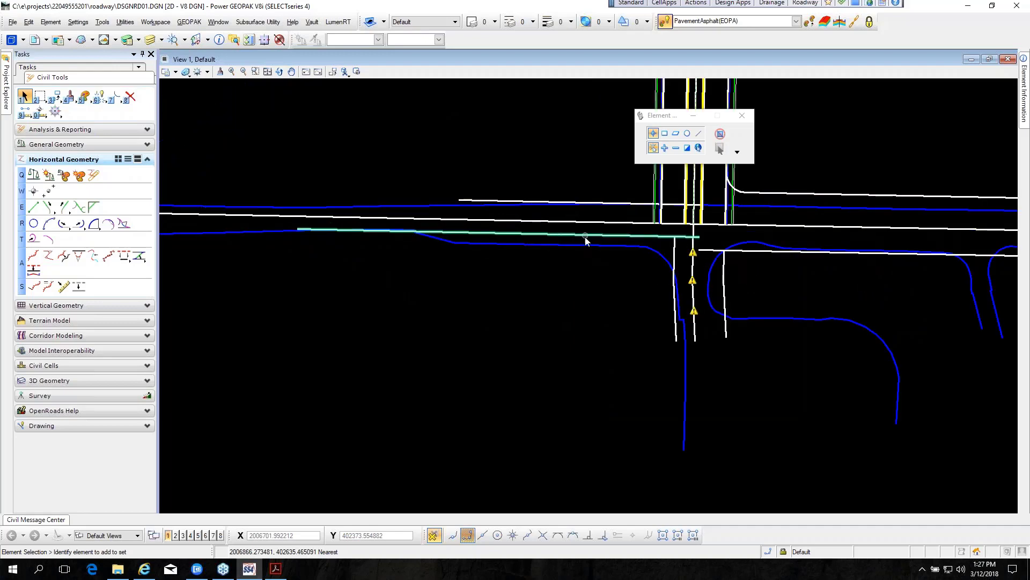
click(54, 368)
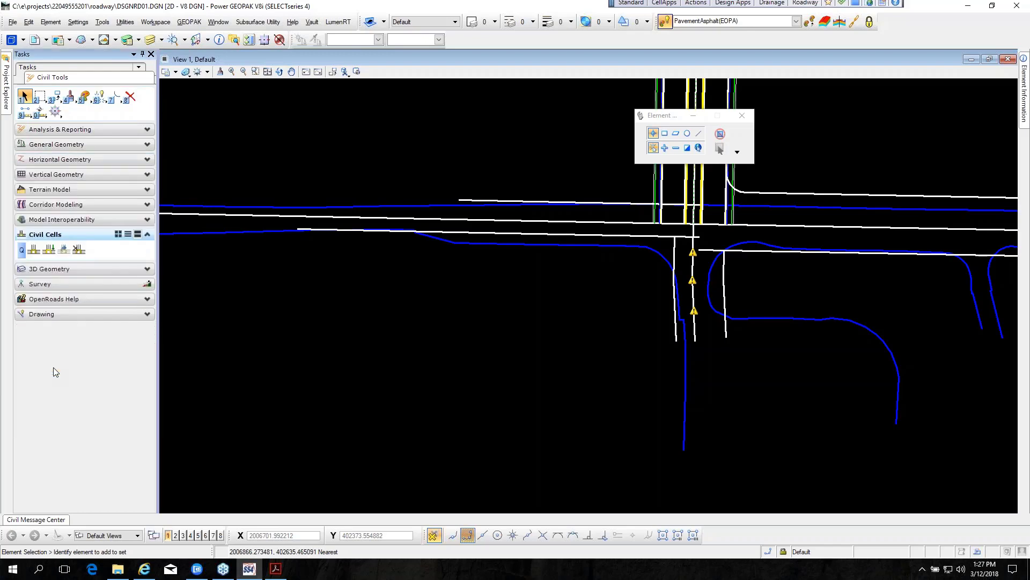
click(49, 250)
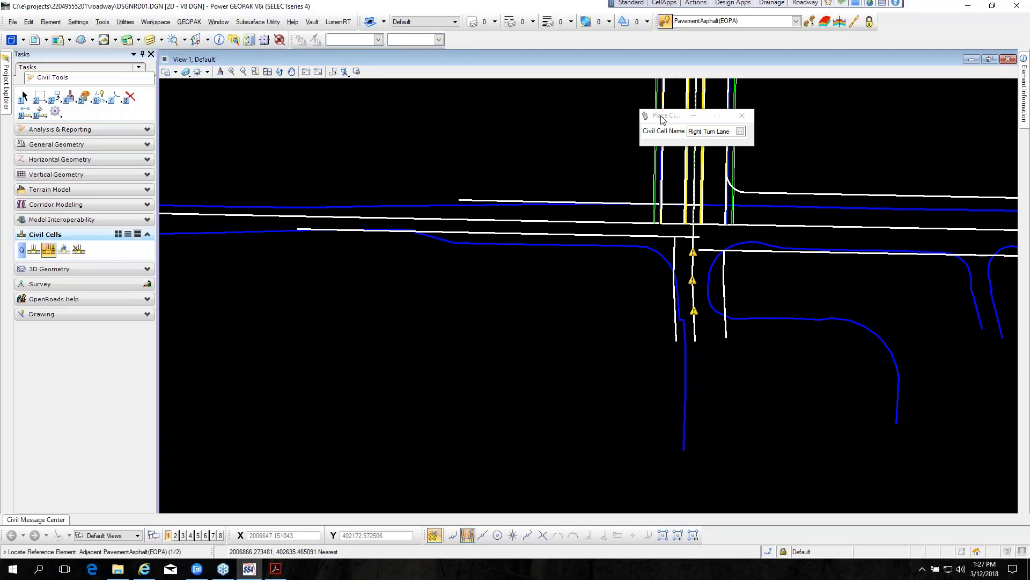
drag(662, 117, 271, 114)
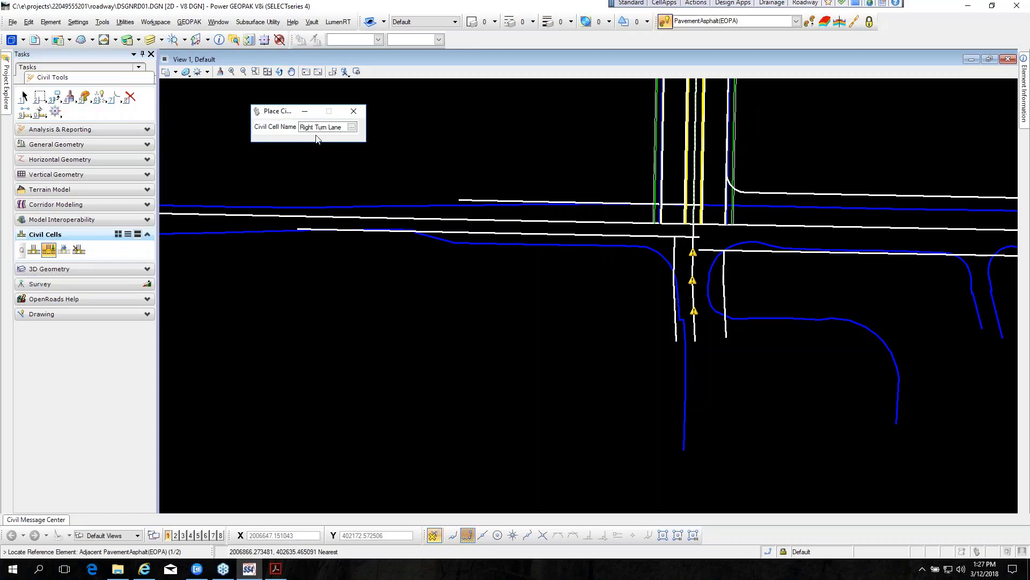
click(352, 128)
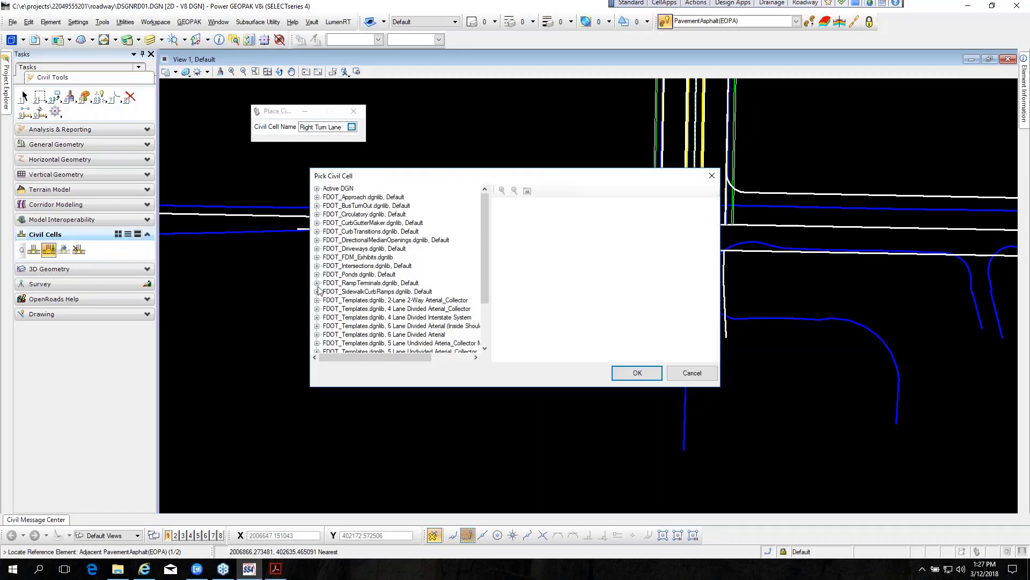
click(317, 266)
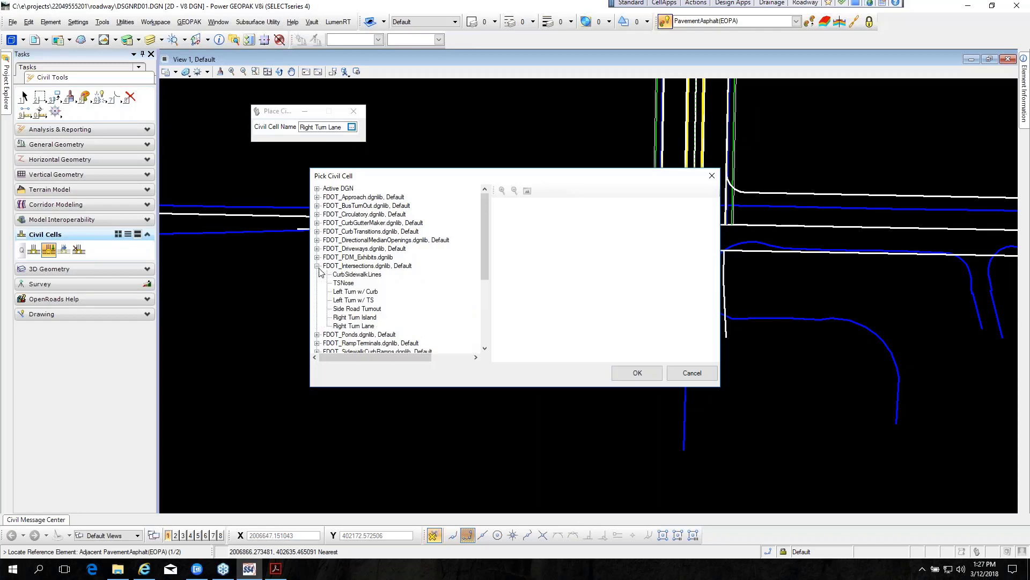
click(354, 325)
click(635, 373)
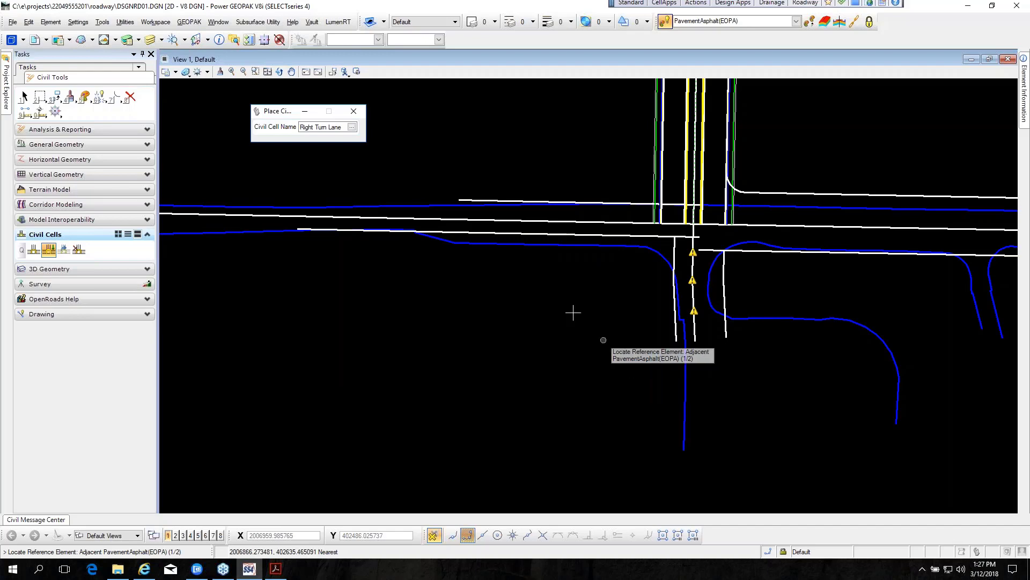
Step: Place the Right Turn Lane cell using the lower main-road pavement edge and the side road's left pavement edge as references, skipping alternatives
click(489, 233)
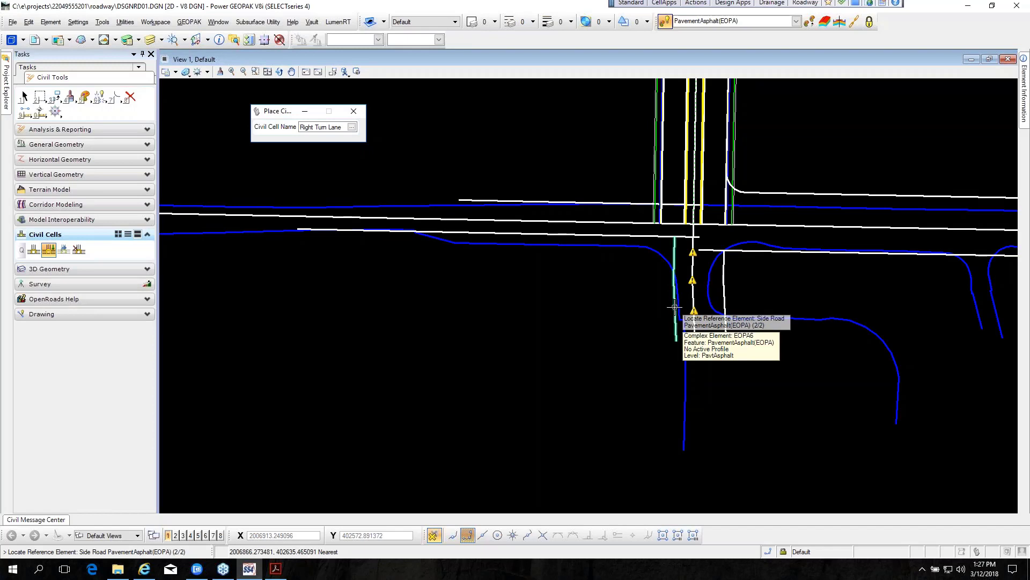
click(675, 307)
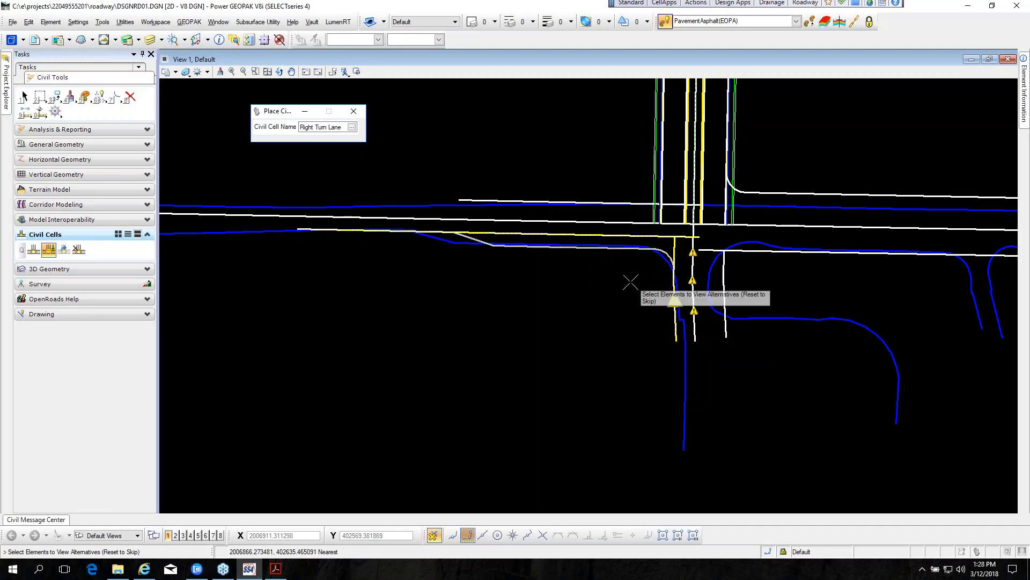
right_click(523, 301)
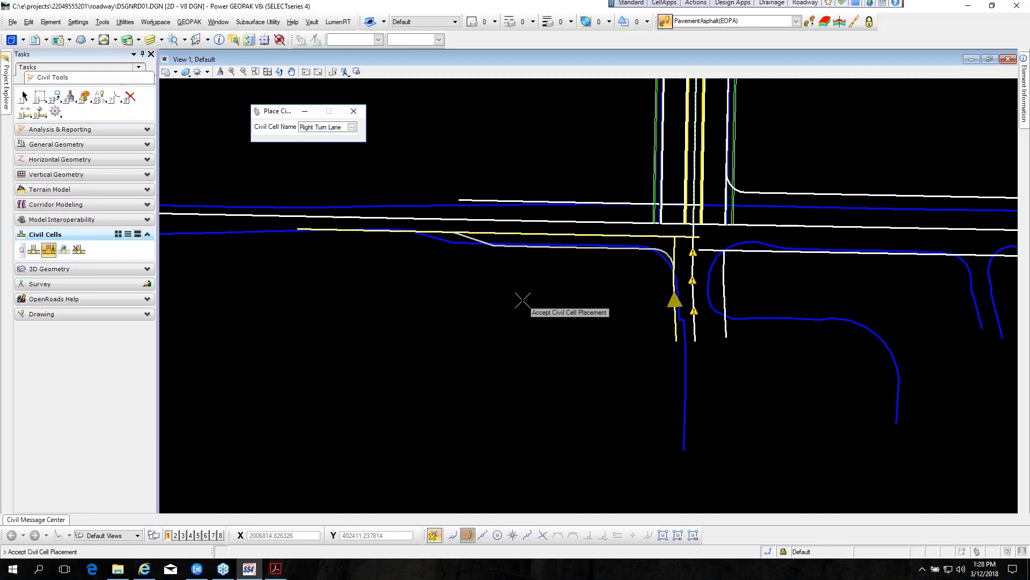
click(523, 301)
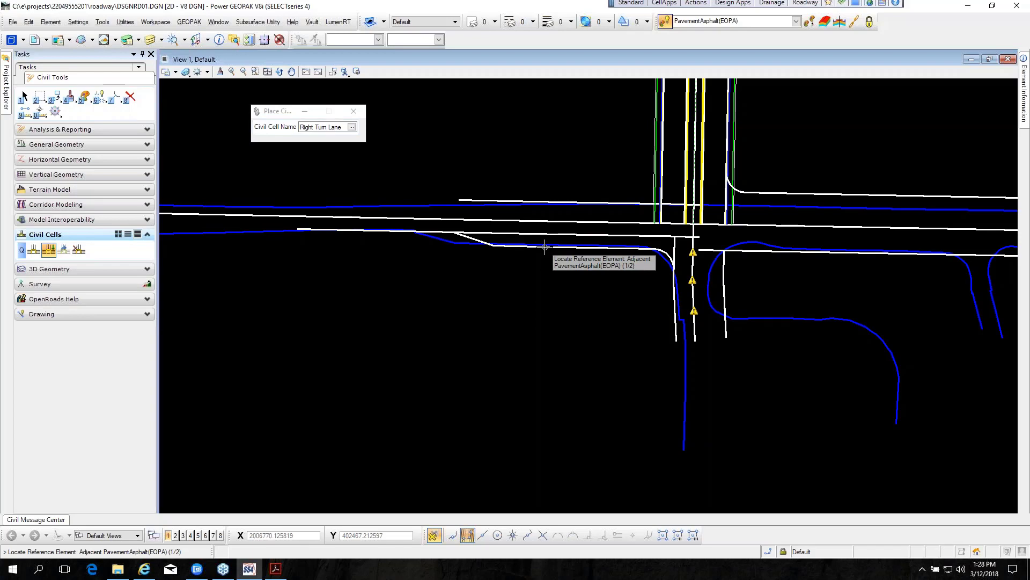
key(Escape)
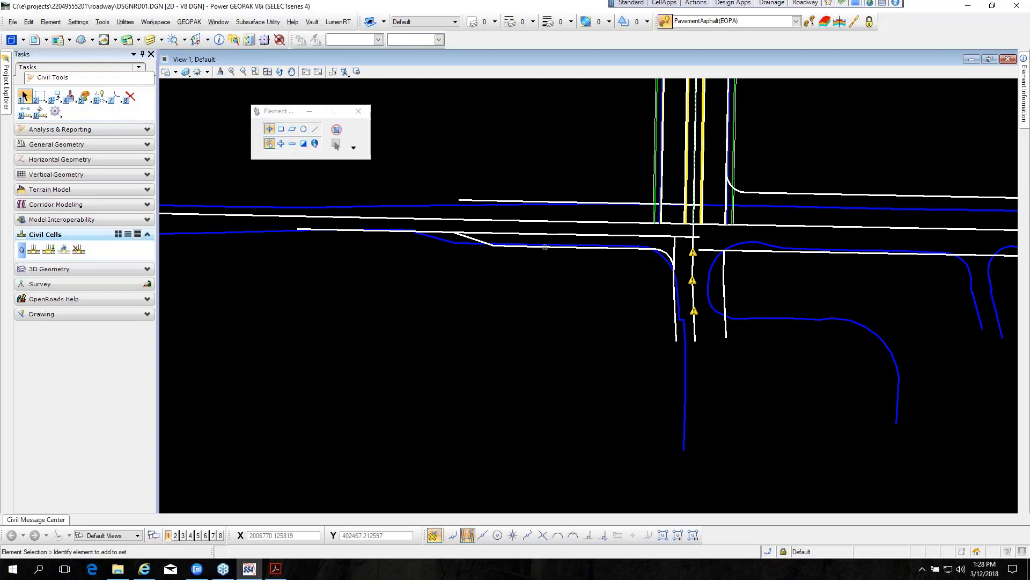
Step: Set the length of the right turn lane's straight pavement edge to 365
scroll(552, 247, up, 1)
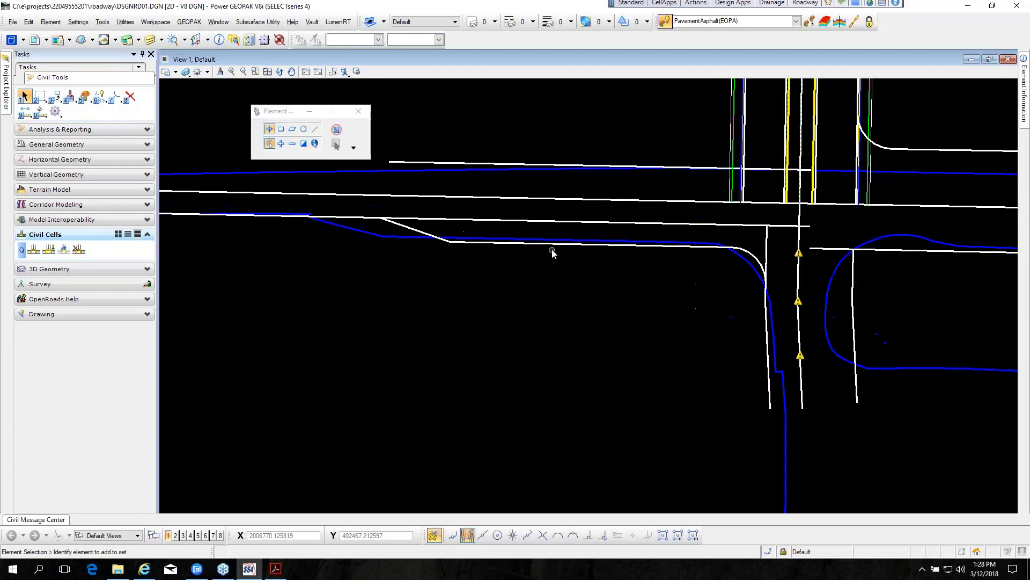
click(552, 247)
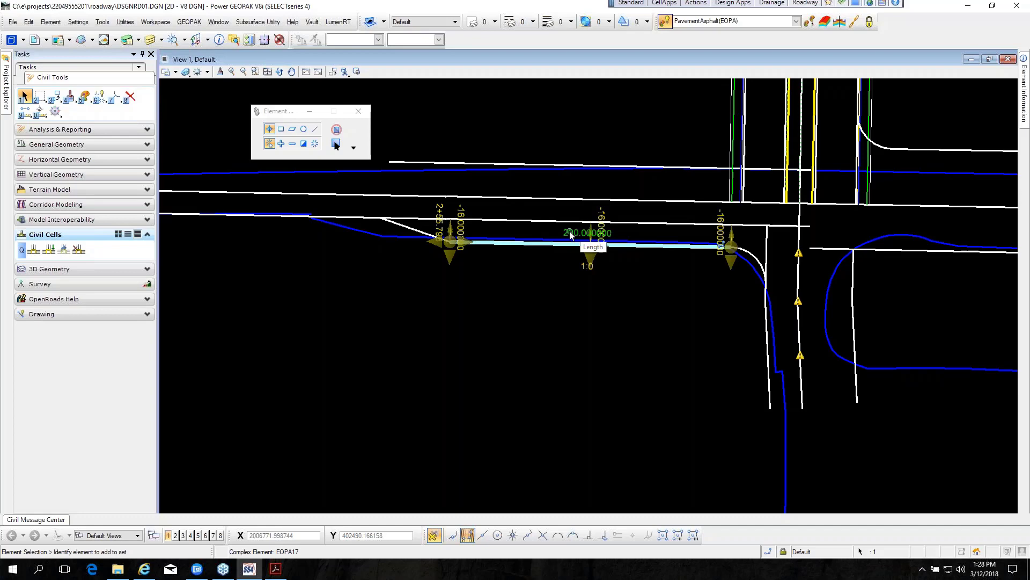
click(570, 235)
text(36)
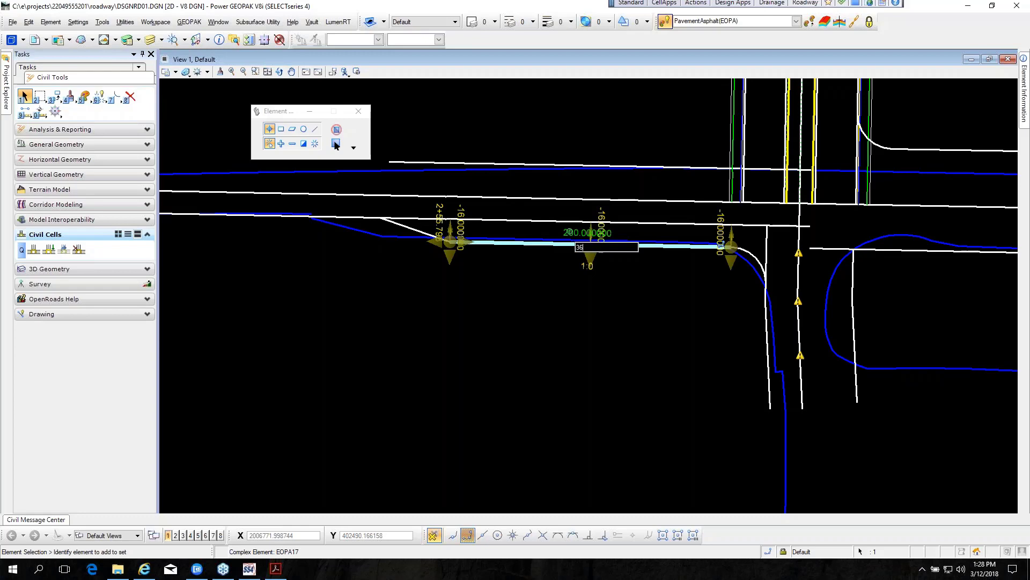
text(5)
key(Return)
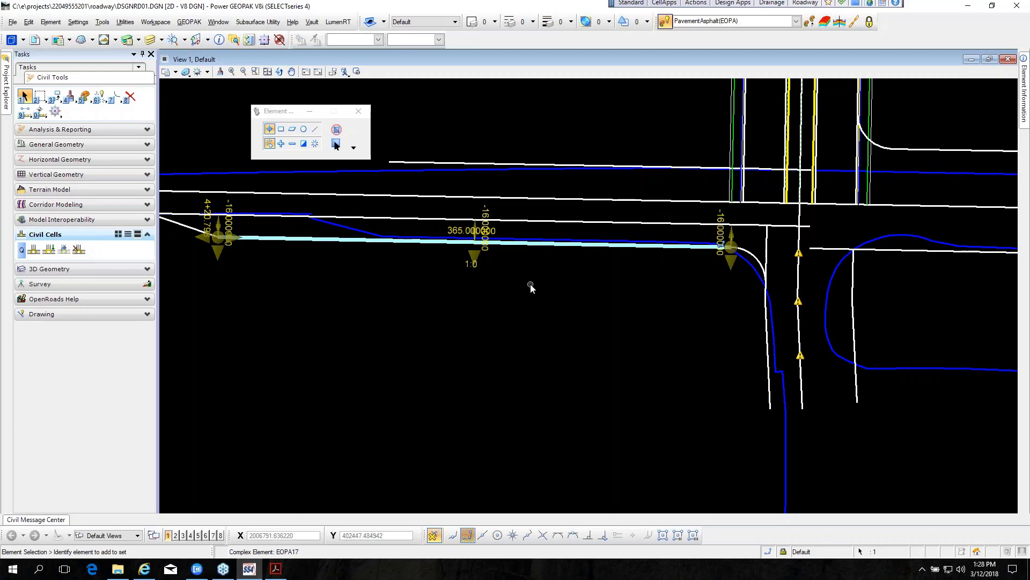
click(373, 350)
Step: Extend the lower main-road pavement edge by moving its left end farther out beyond the start of the turn-lane taper
scroll(433, 352, down, 2)
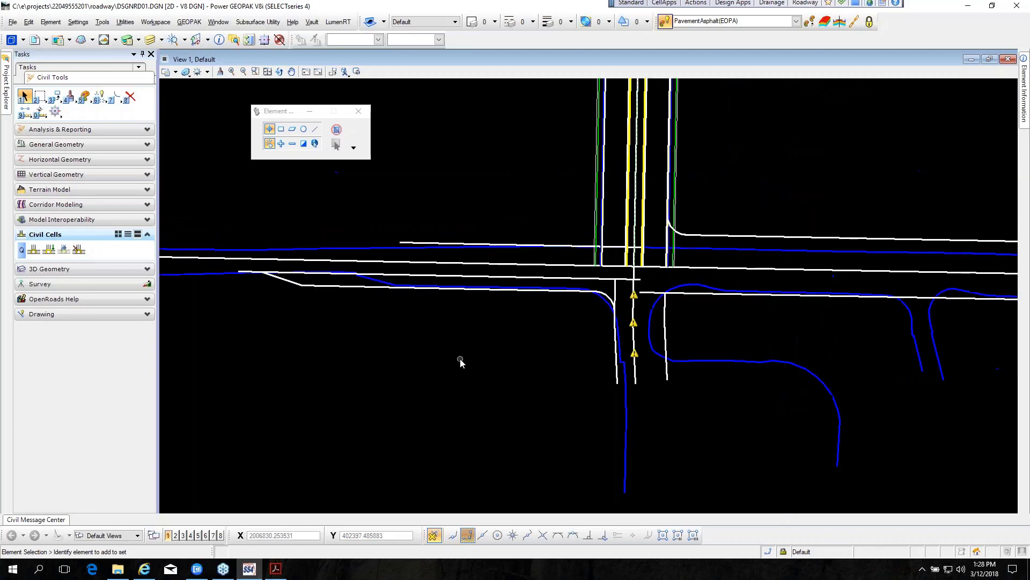
scroll(245, 270, up, 4)
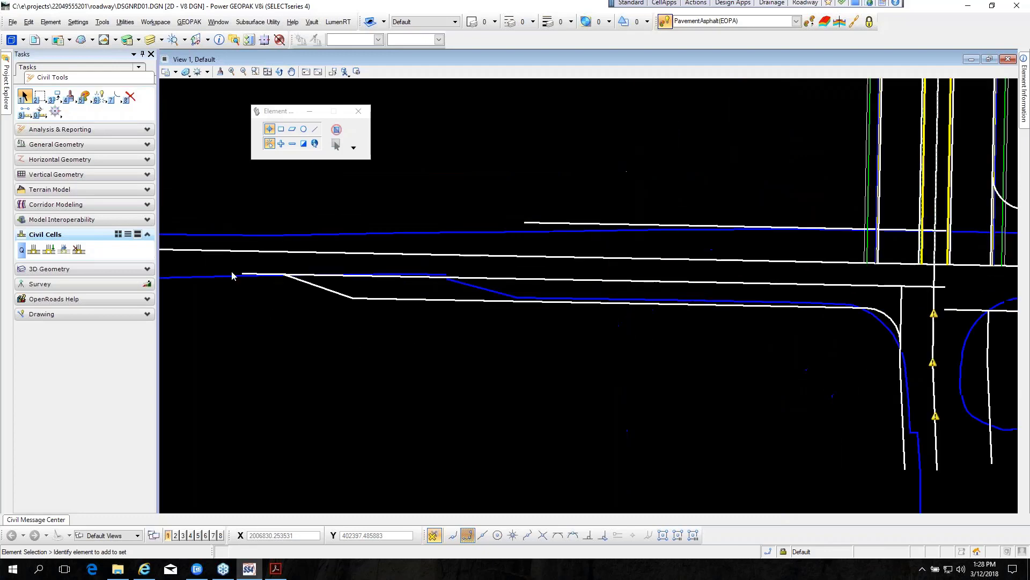
click(261, 278)
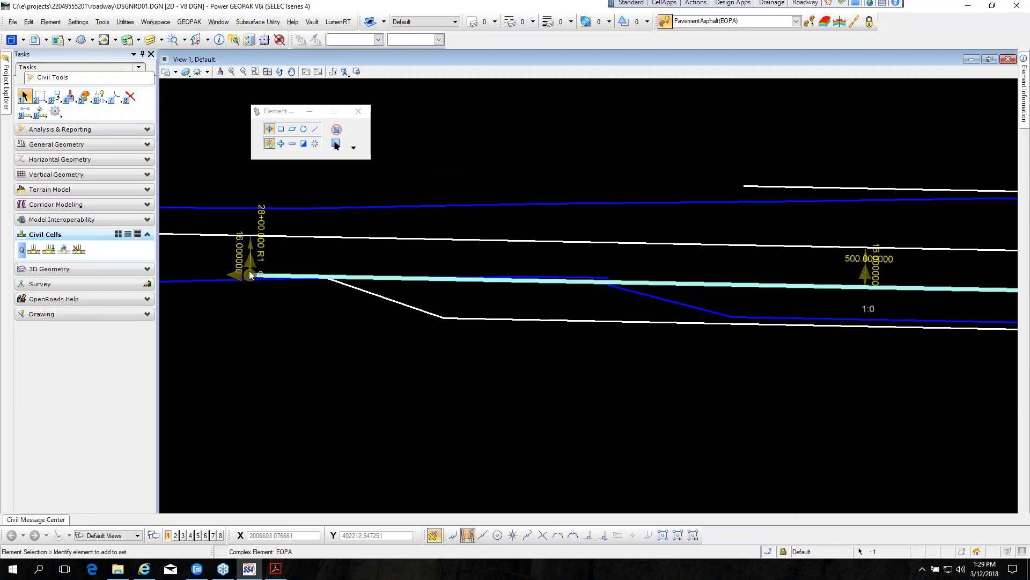
click(267, 344)
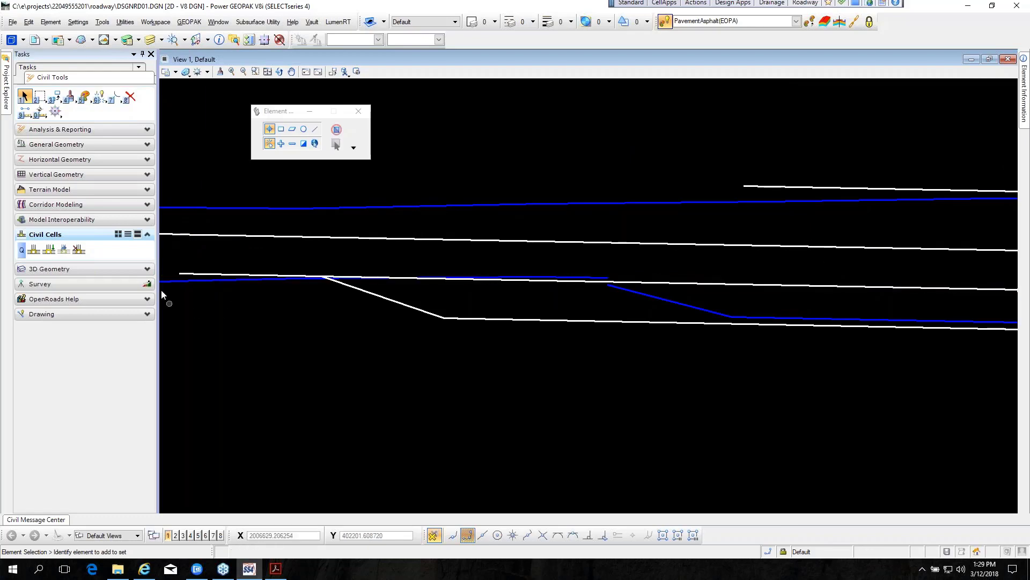
Step: Trim the lower main-road pavement edge to the turn-lane taper, keeping the portion to the left of the taper
click(115, 102)
click(161, 168)
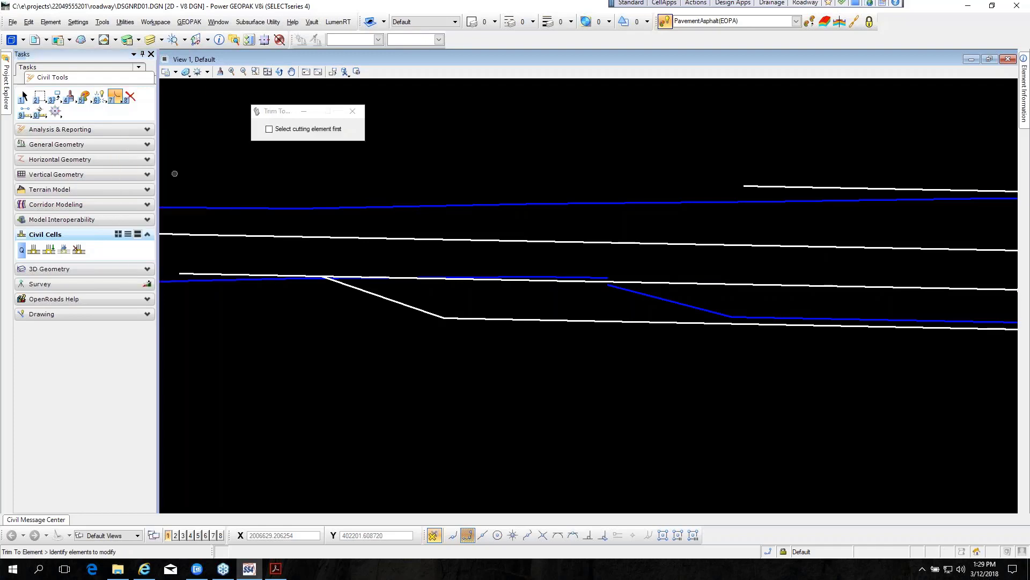
click(282, 275)
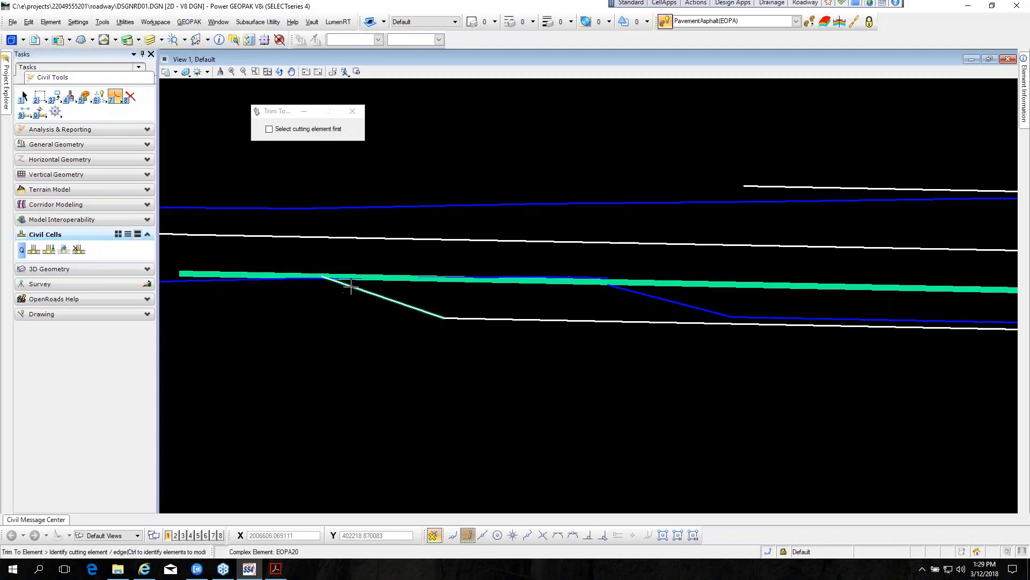
click(317, 301)
scroll(308, 317, down, 4)
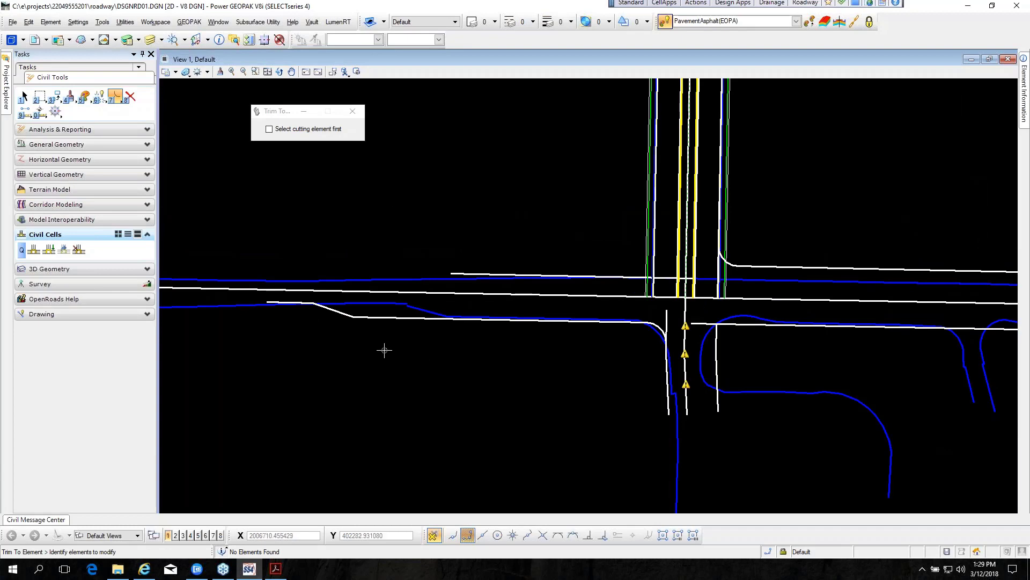
Step: Trim the side road's left pavement edge to the turn lane's corner fillet, keeping the portion below the fillet
scroll(674, 339, up, 4)
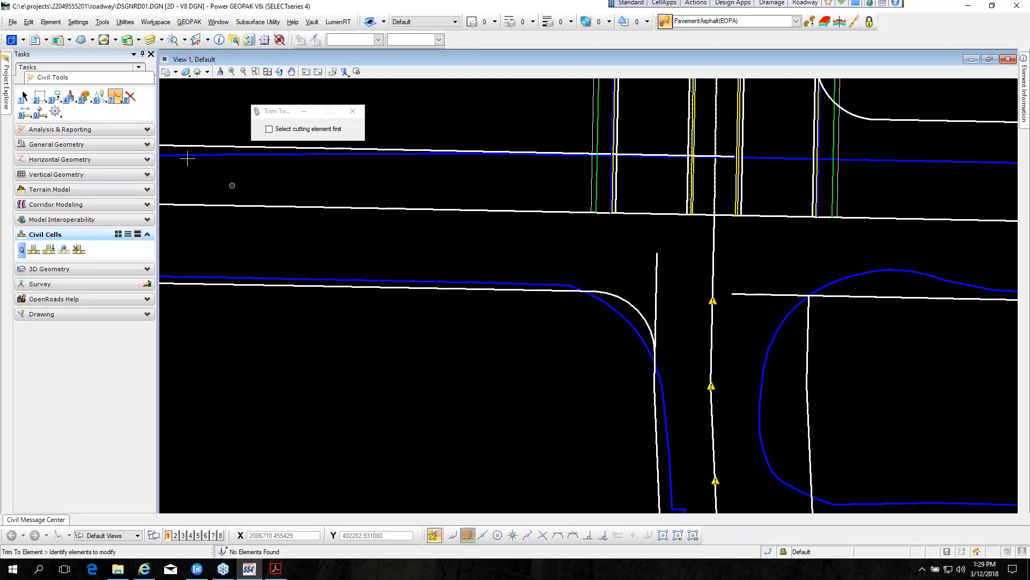
click(653, 389)
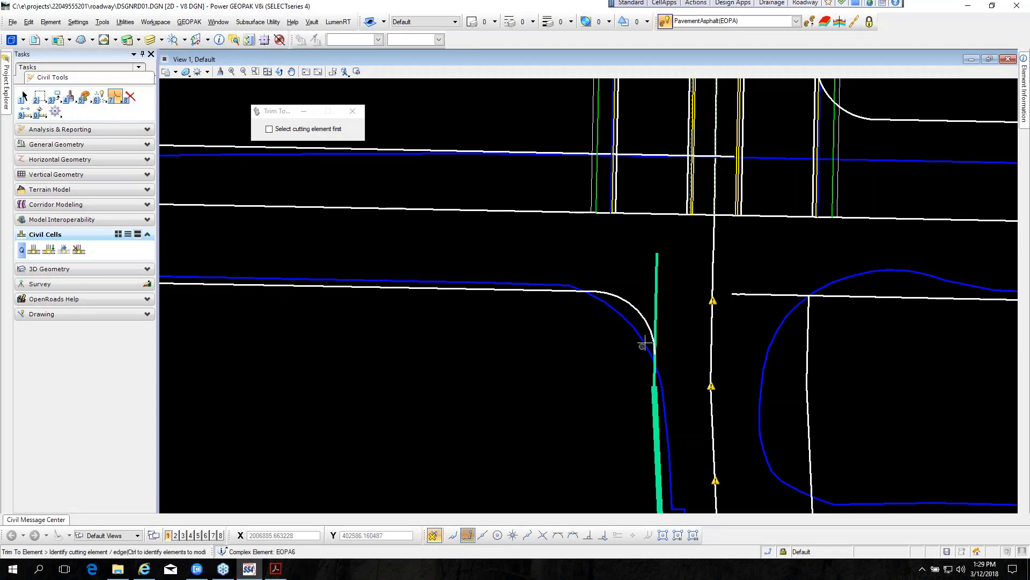
click(647, 332)
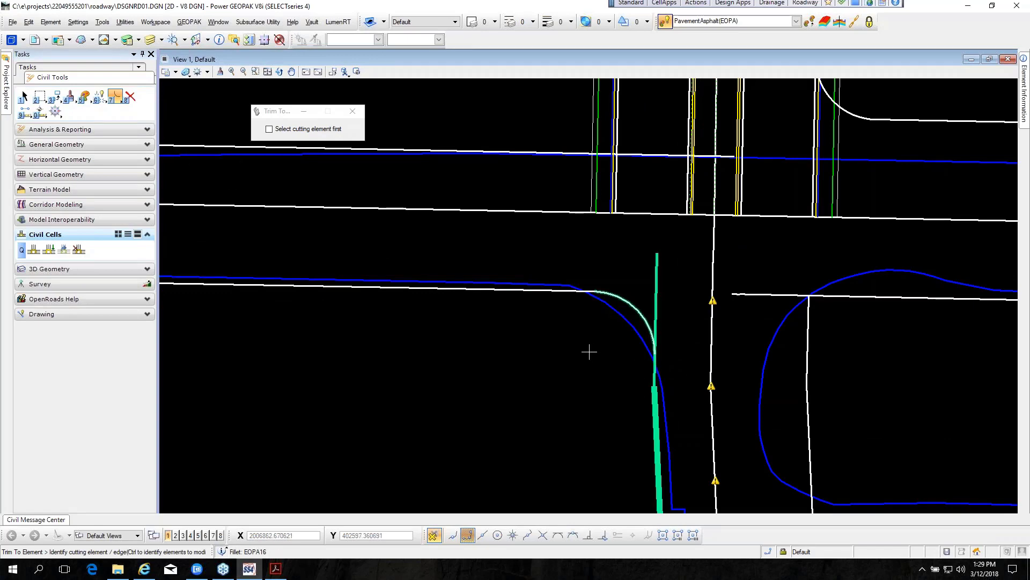
click(589, 351)
scroll(471, 342, down, 5)
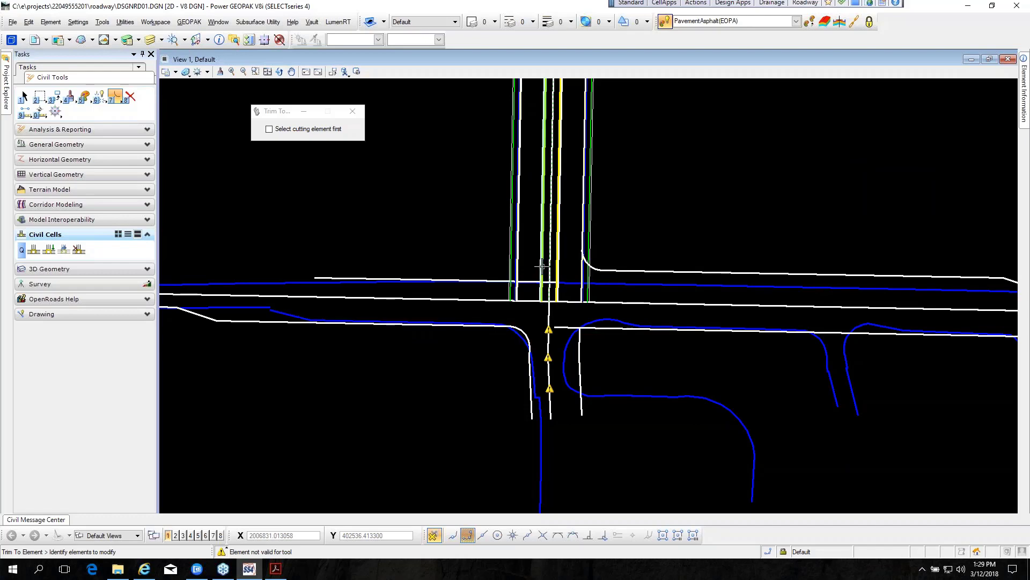
scroll(559, 266, up, 4)
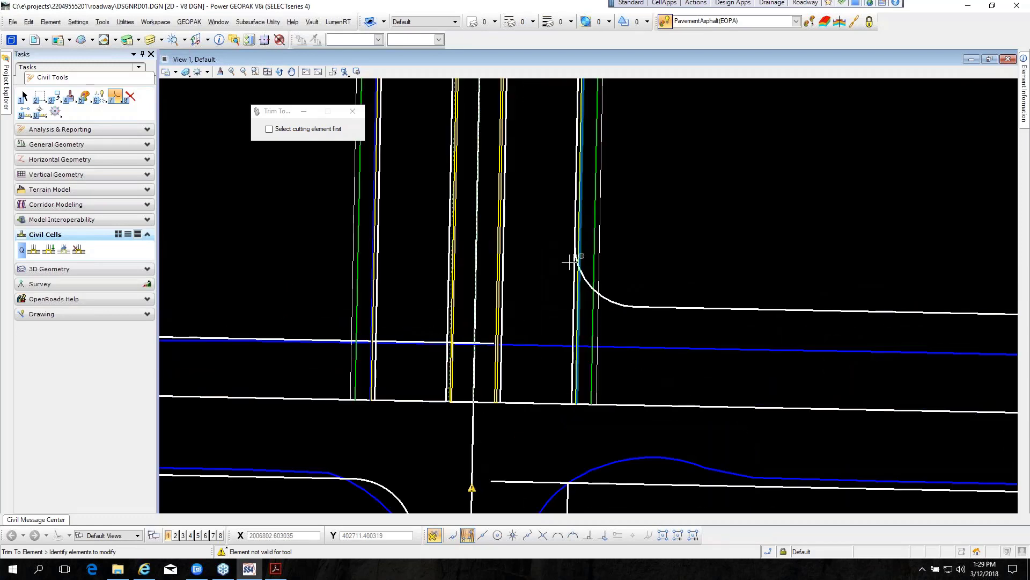
scroll(565, 268, up, 1)
scroll(570, 264, down, 1)
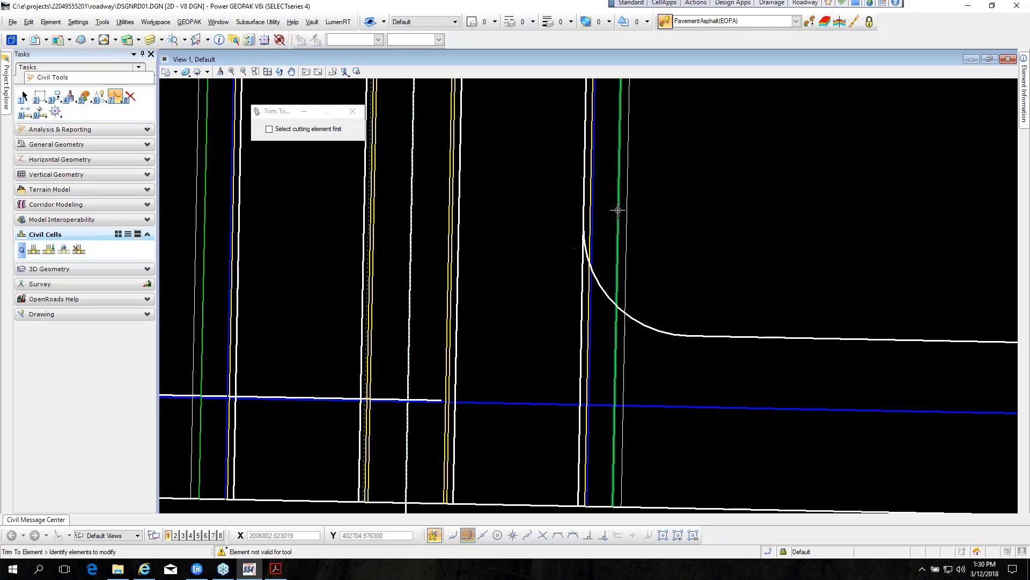
Step: Construct a 110-radius simple arc with Trim/Extend None between the upper main-road pavement edge and the left pavement edge of the road running north
scroll(632, 239, down, 3)
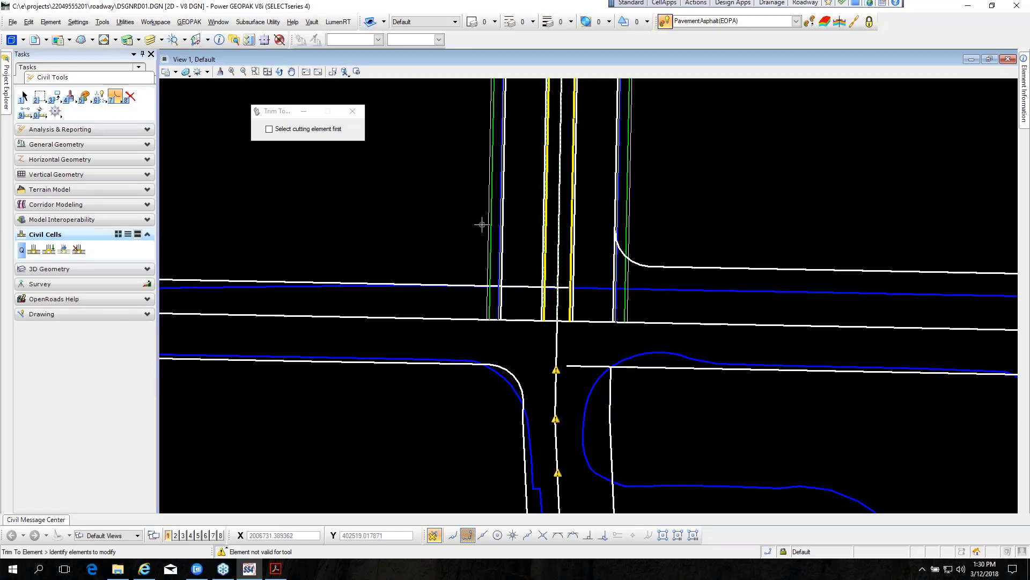
click(49, 161)
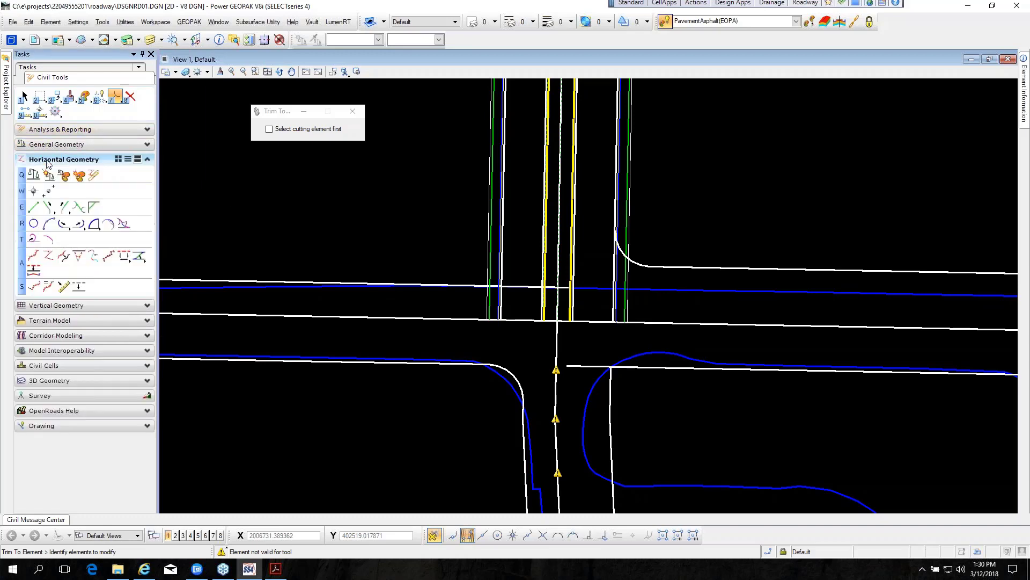
click(94, 225)
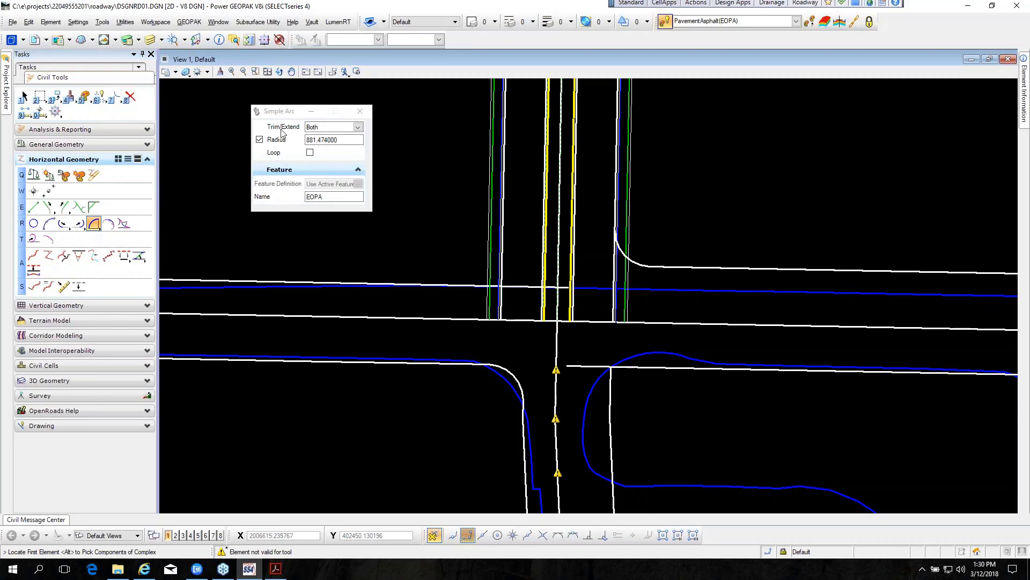
click(363, 126)
click(321, 141)
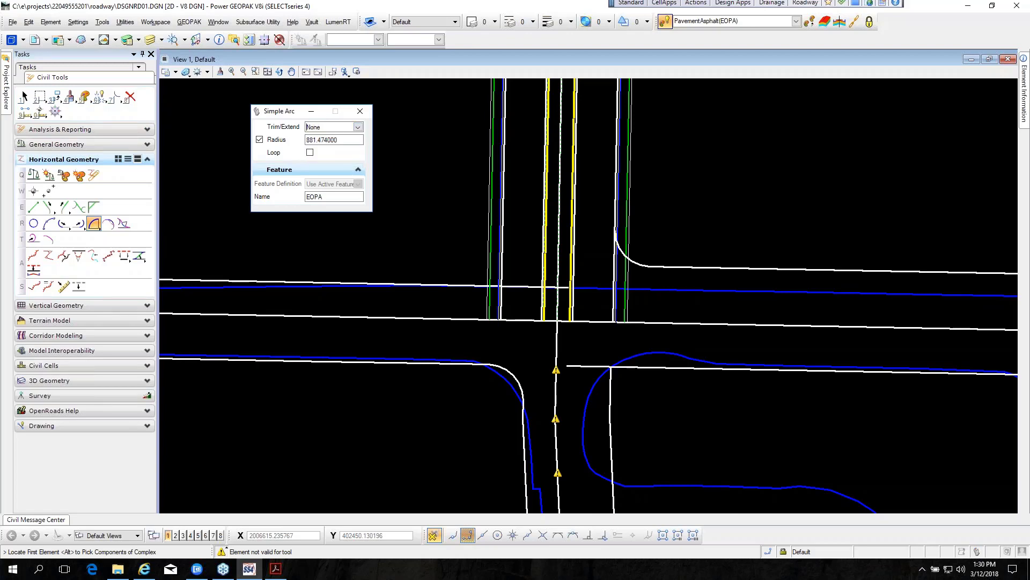
drag(339, 141, 285, 145)
text(110.0)
key(Return)
click(116, 98)
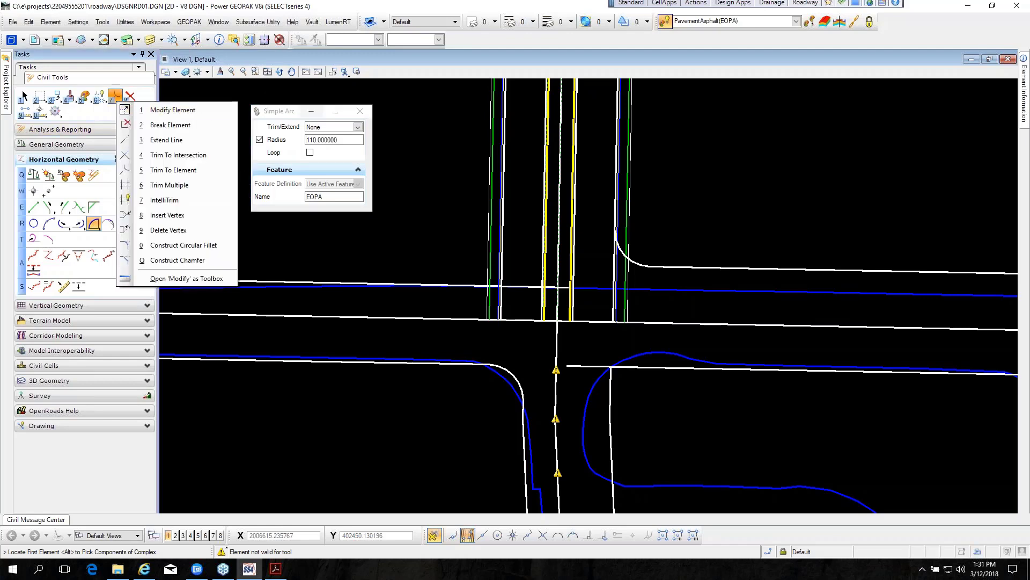
click(357, 127)
click(358, 127)
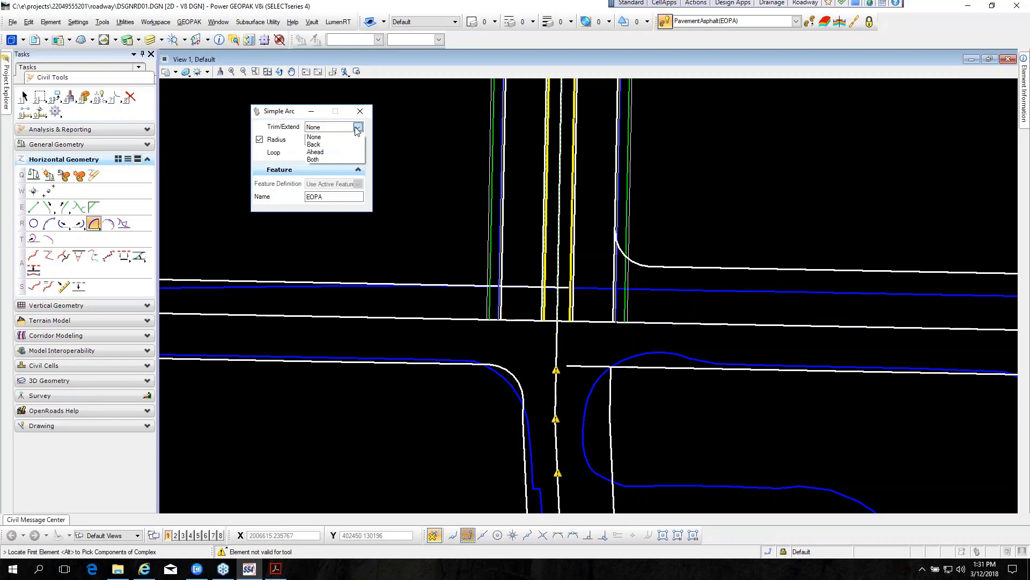
click(331, 137)
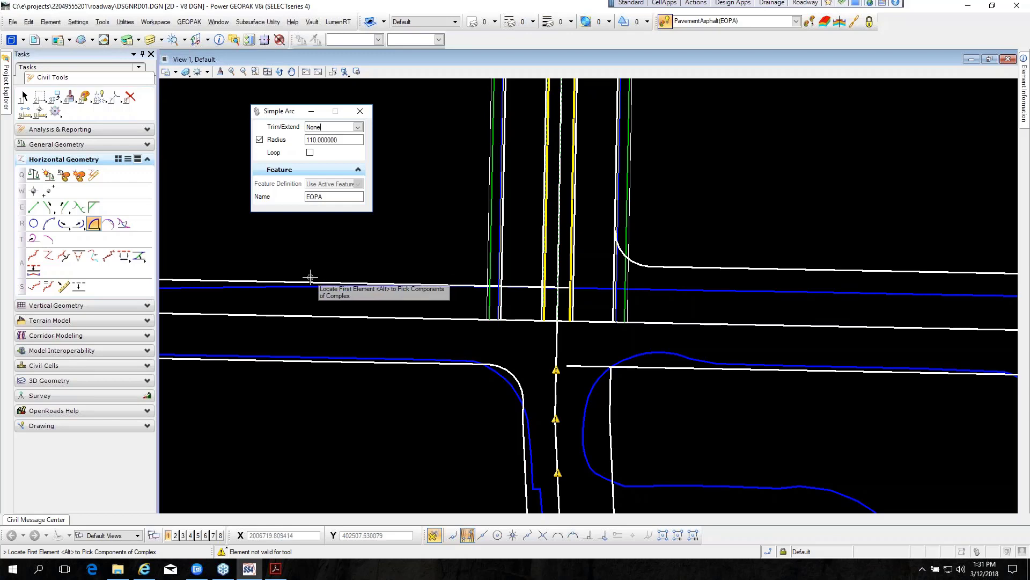
click(334, 279)
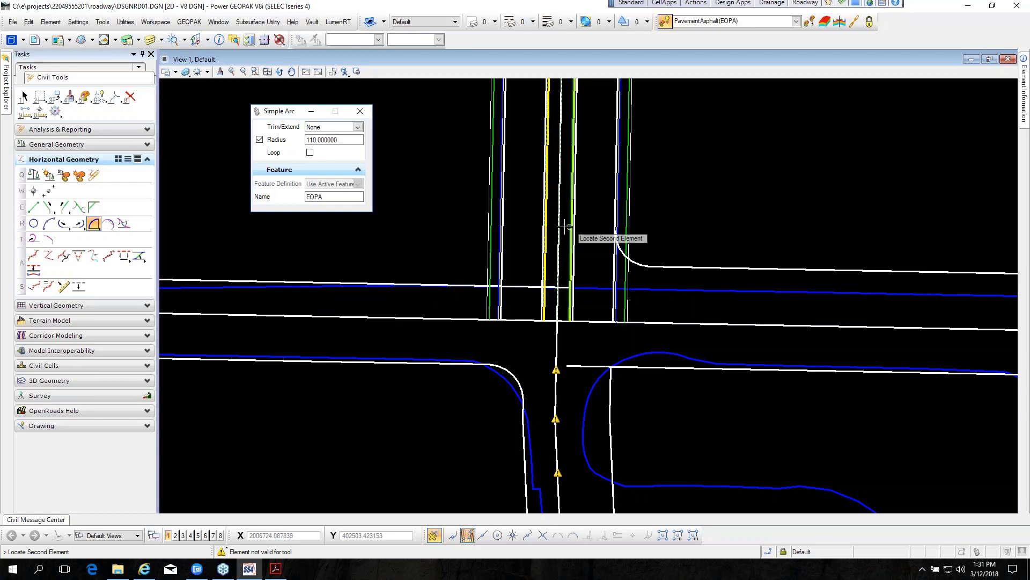
scroll(505, 220, up, 3)
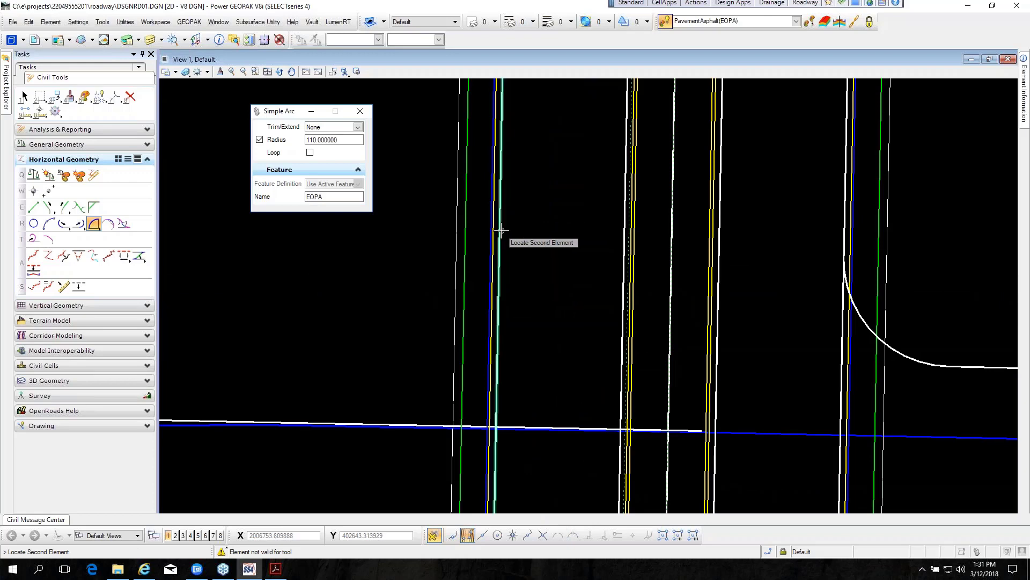
click(505, 230)
scroll(330, 305, down, 3)
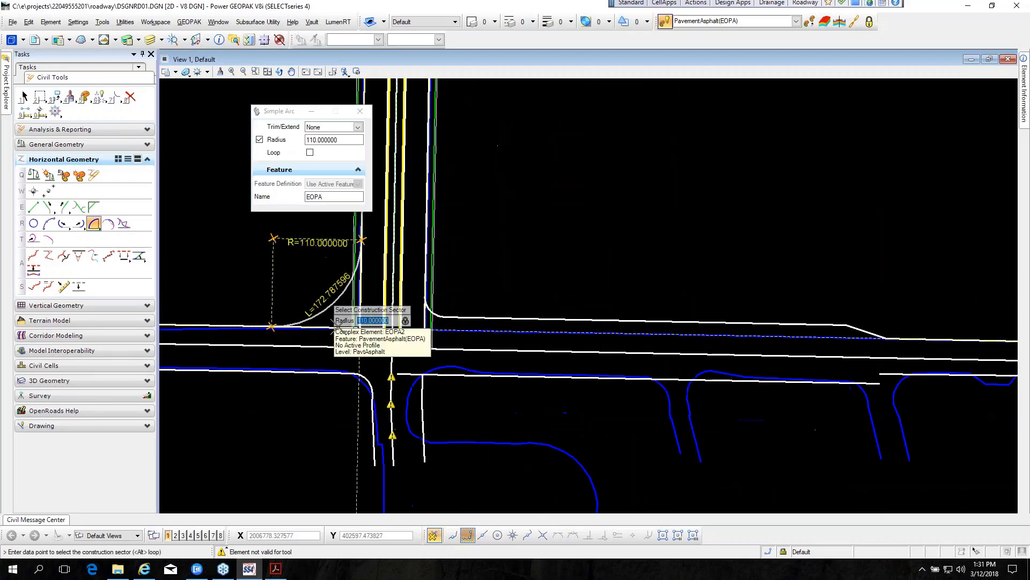
click(234, 294)
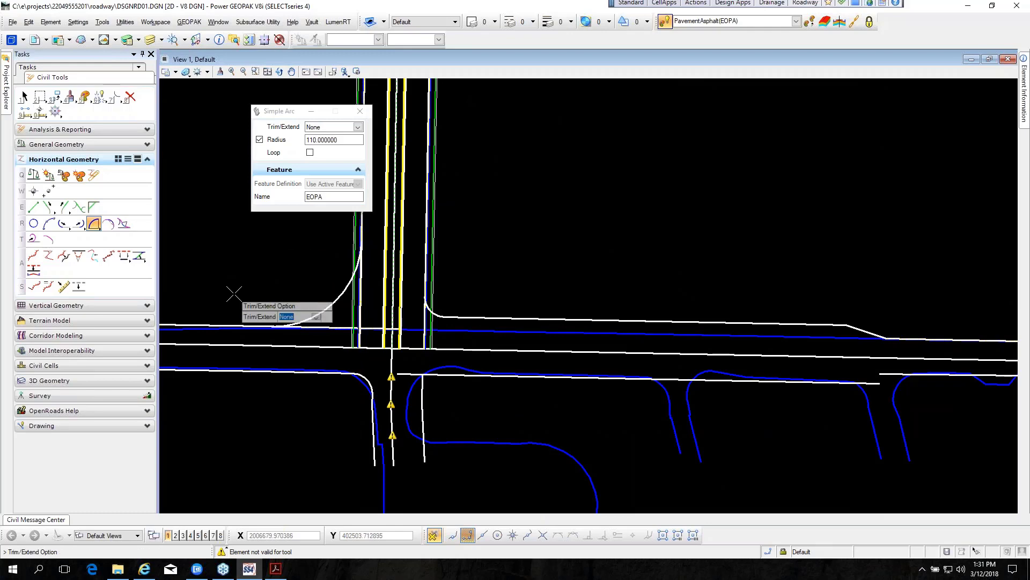
click(234, 294)
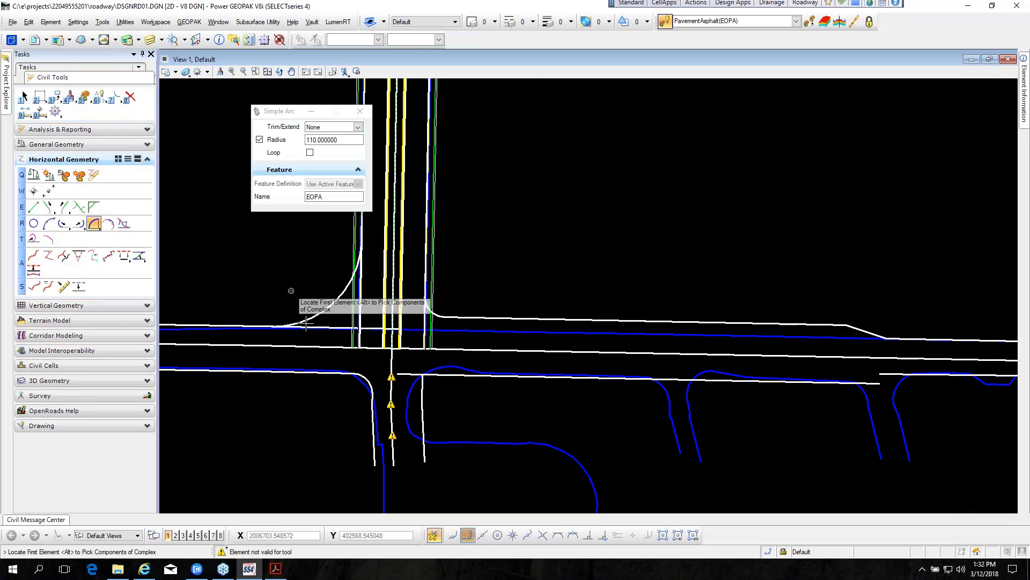
key(Escape)
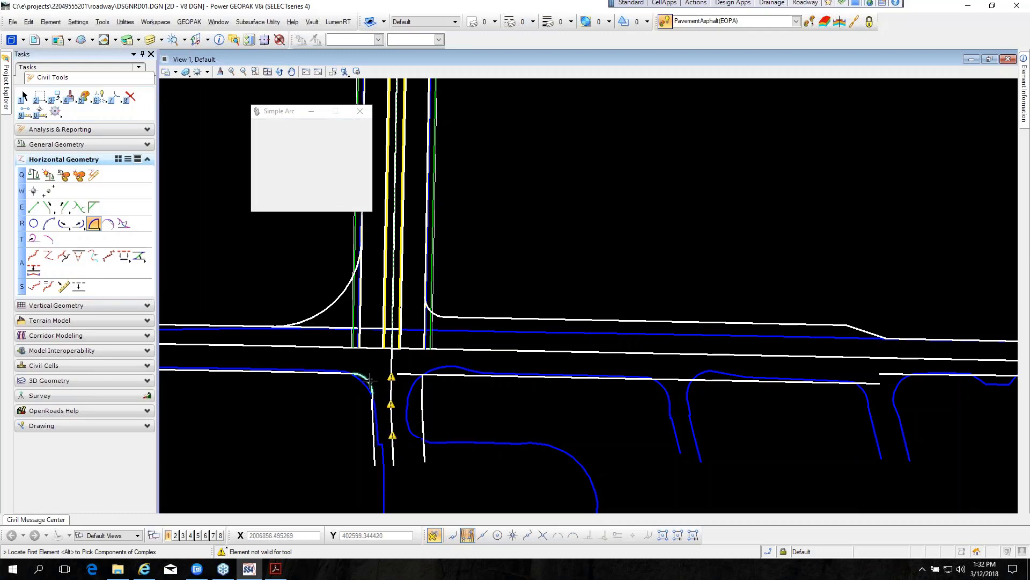
Step: Set the radius of the turn lane's corner fillet southwest of the intersection to 60
scroll(367, 381, up, 2)
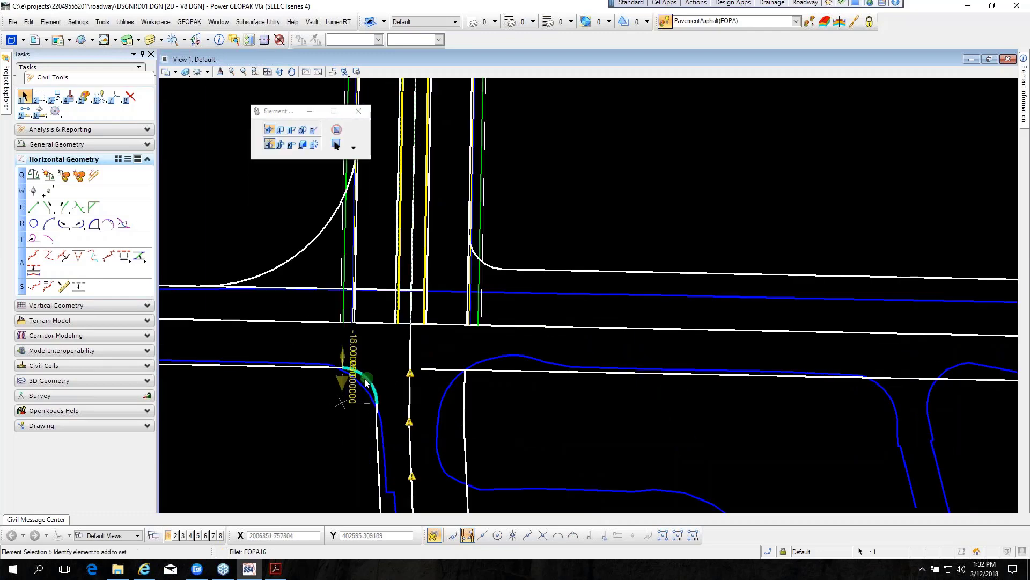
click(365, 381)
scroll(365, 382, up, 5)
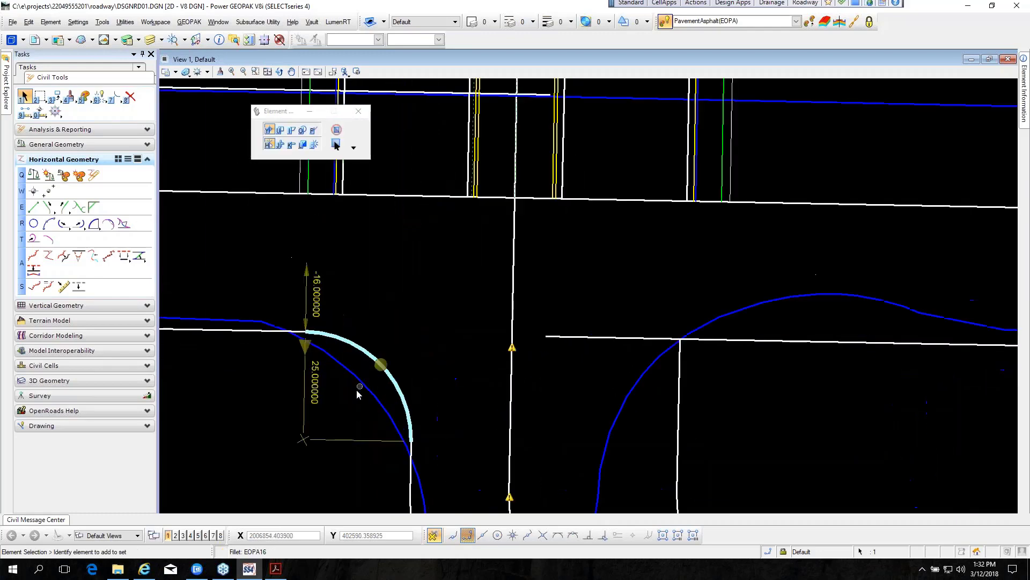
click(317, 390)
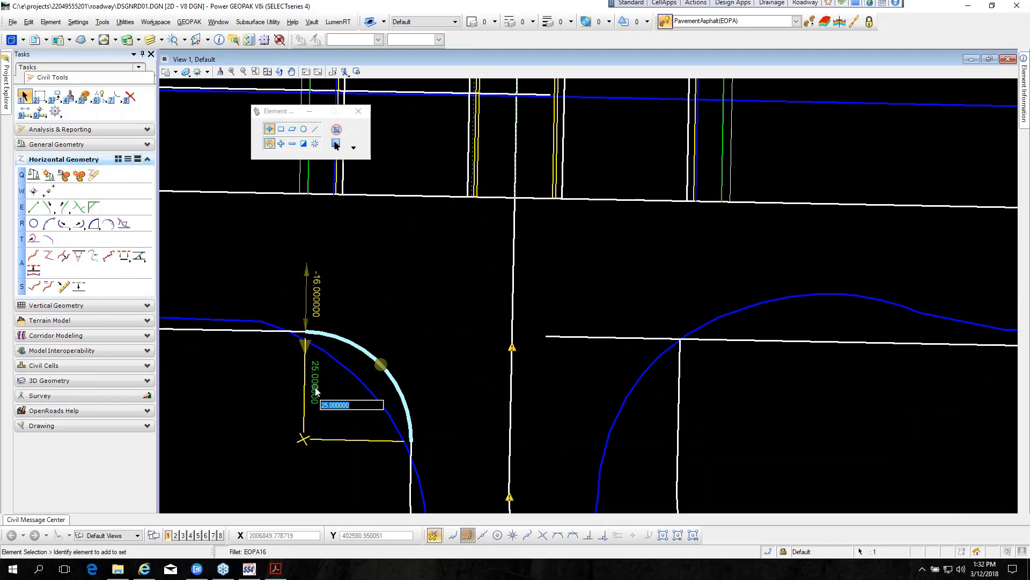
text(60)
key(Return)
scroll(316, 388, down, 3)
scroll(321, 436, up, 2)
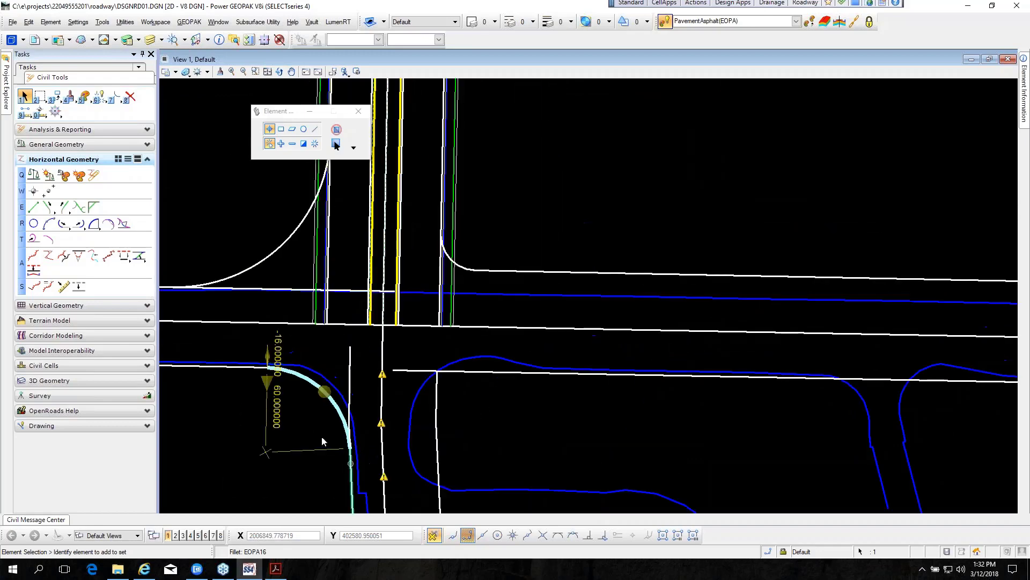
click(242, 417)
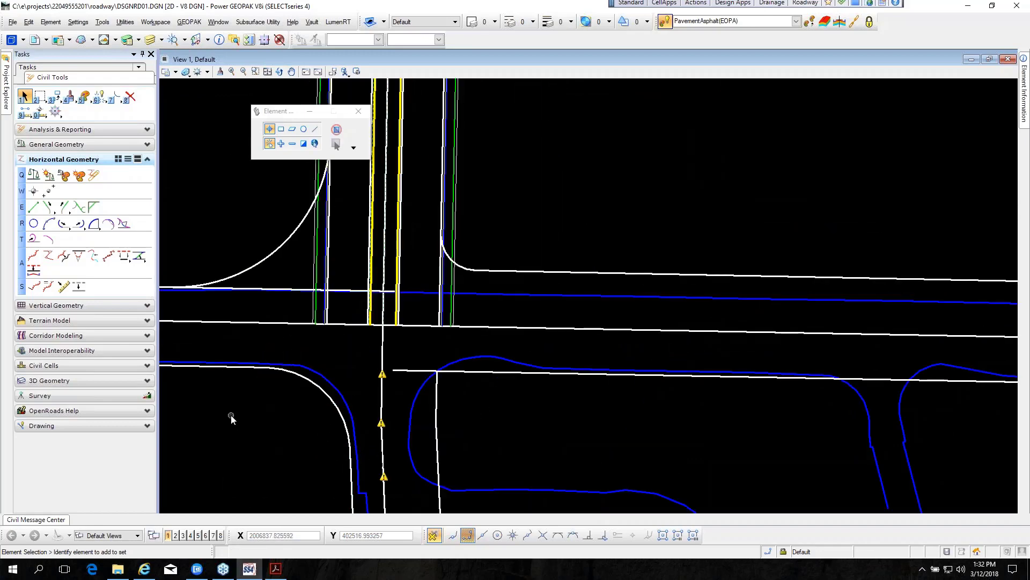
Step: Set the radius of the turn lane's corner fillet northeast of the intersection to 60
scroll(247, 421, down, 2)
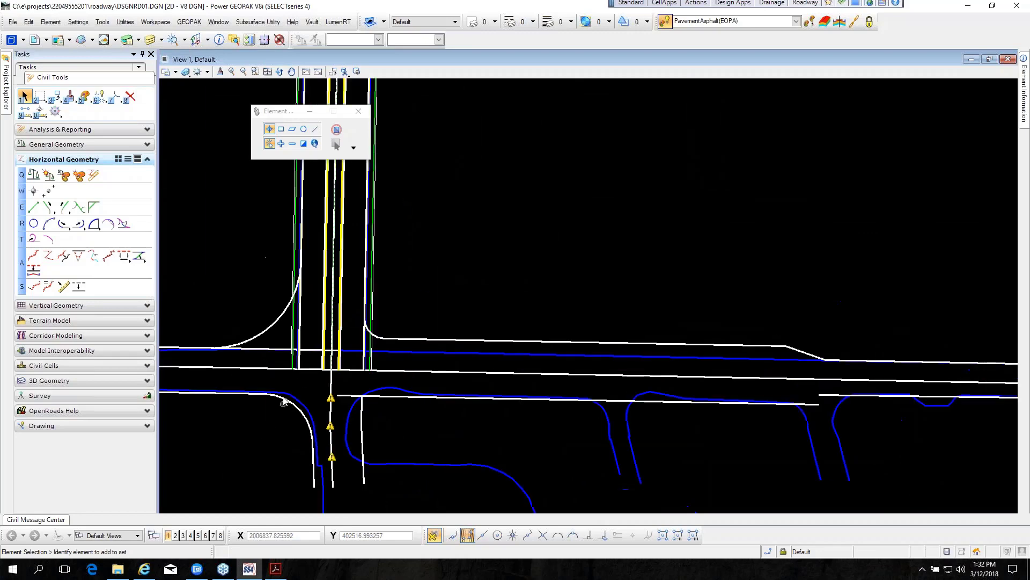
mouse_move(282, 400)
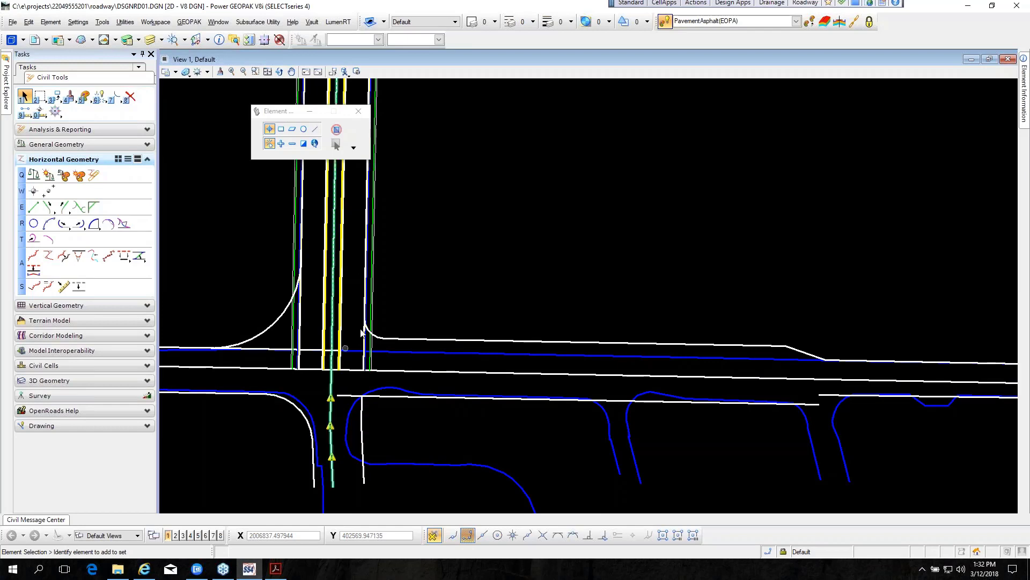
scroll(365, 333, up, 1)
scroll(370, 333, up, 3)
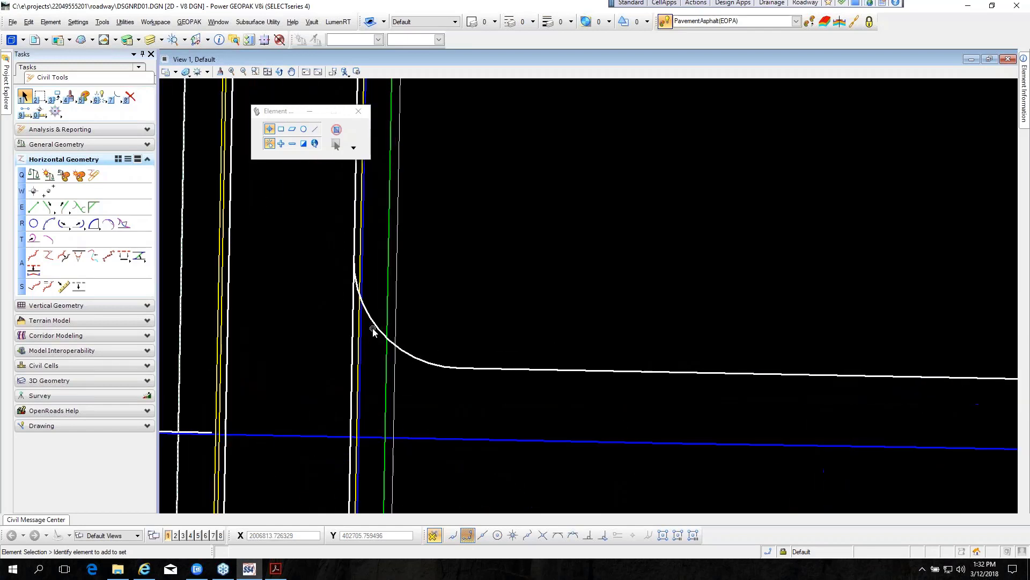
click(374, 329)
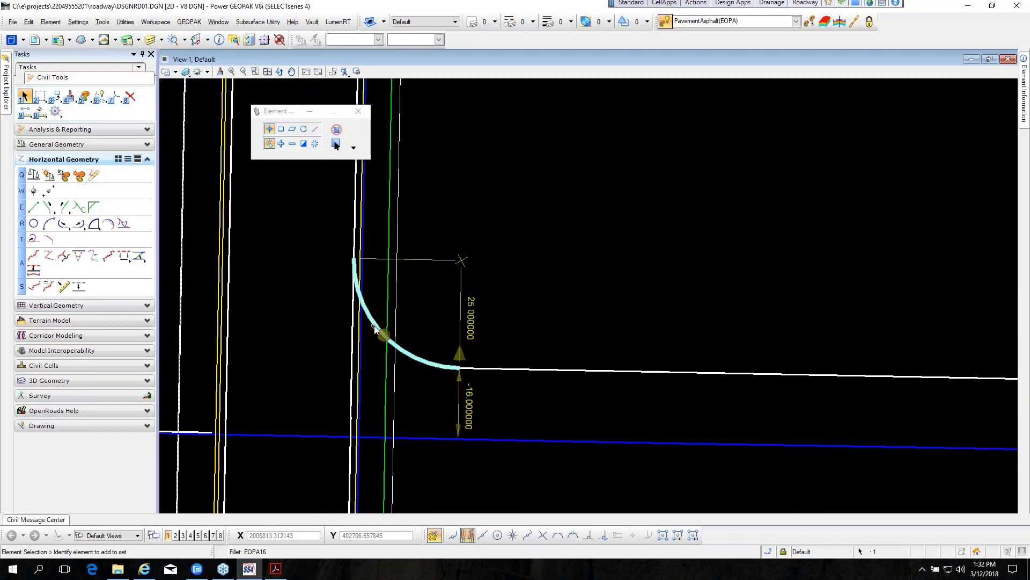
click(473, 301)
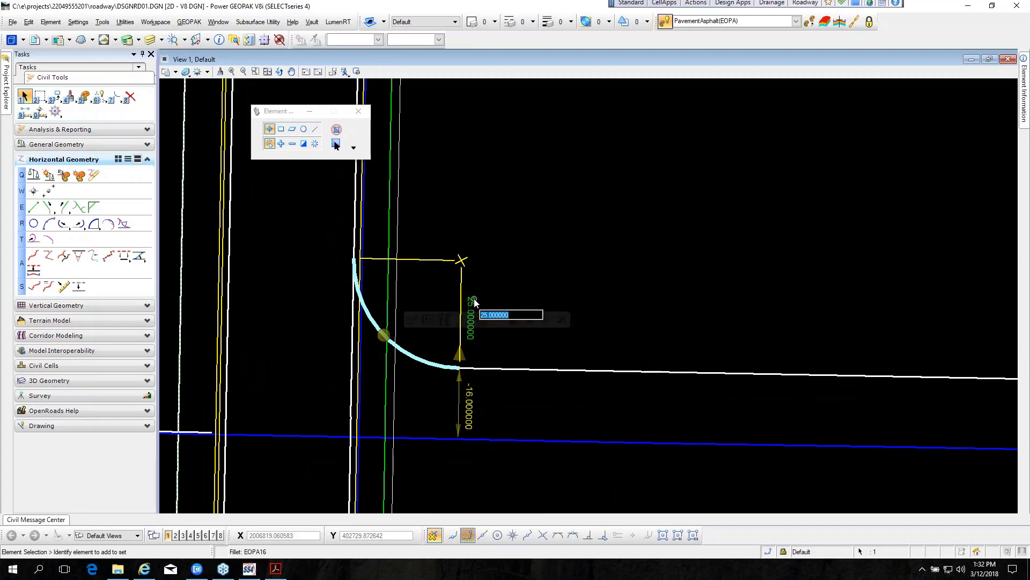
text(60)
key(Return)
scroll(485, 373, down, 5)
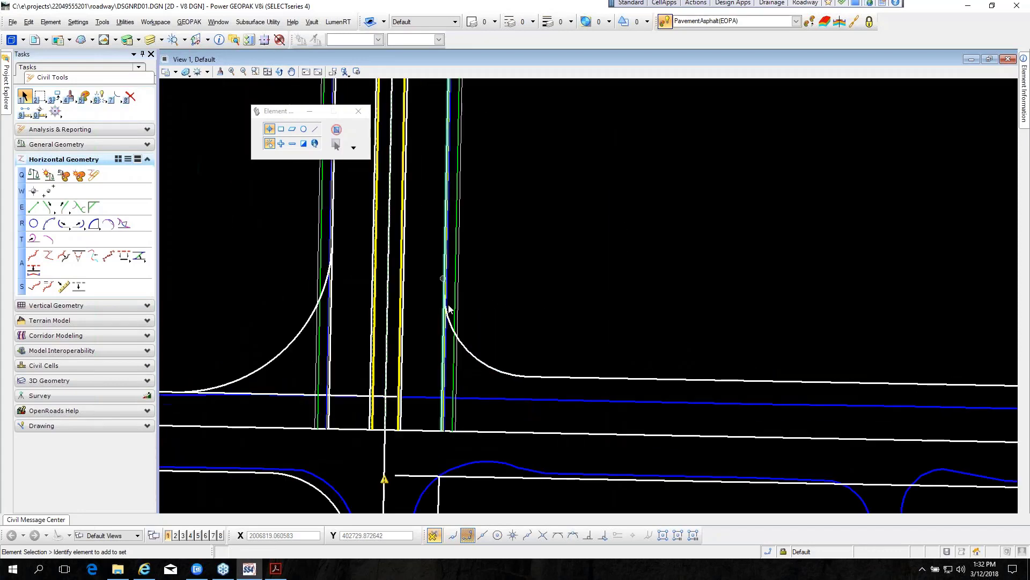
Step: Construct a 60-radius simple arc with Trim/Extend Back between the side road's right pavement edge and the lower main-road edge southeast of the intersection
scroll(453, 370, up, 2)
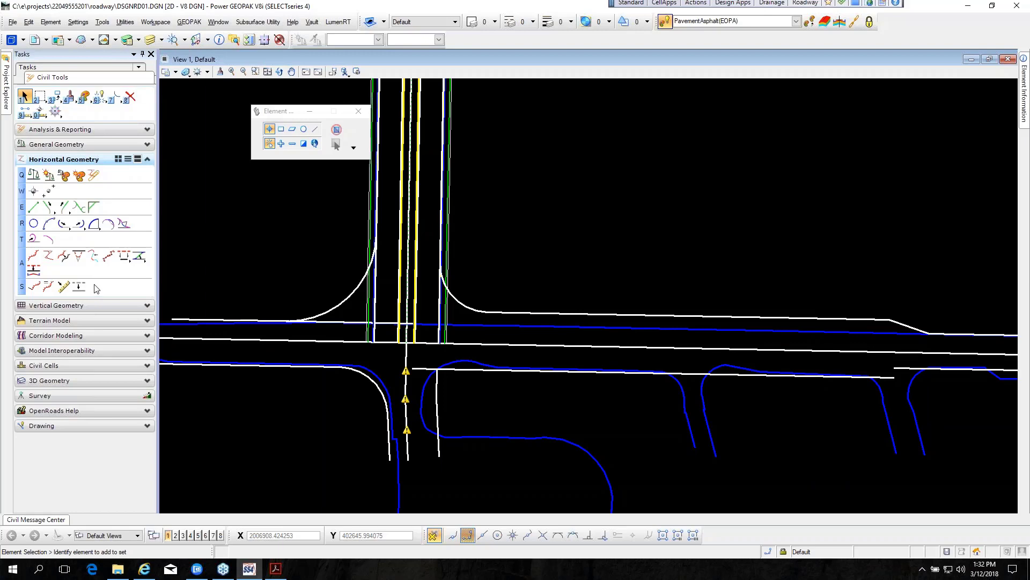
click(95, 226)
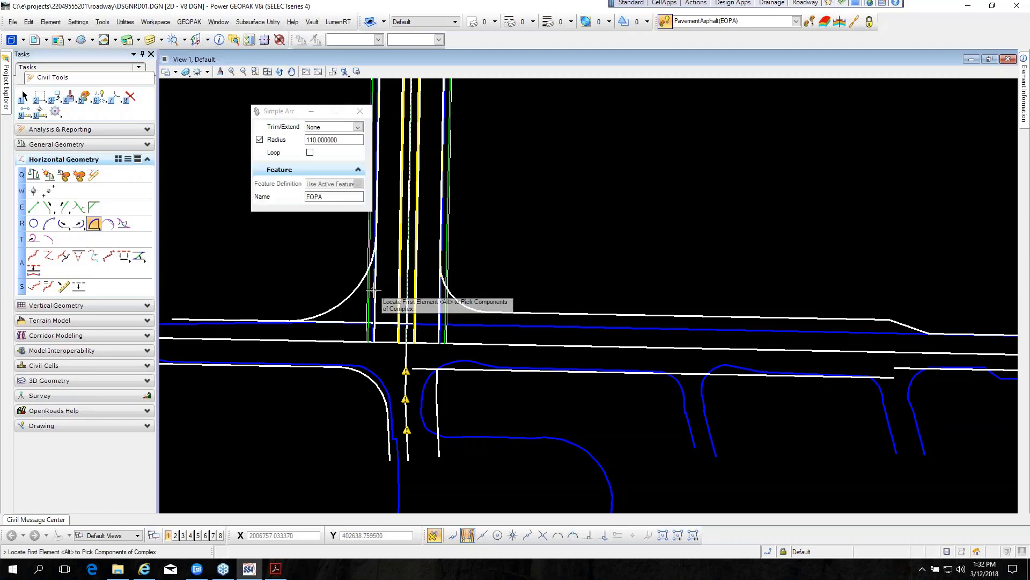
drag(347, 140, 307, 147)
text(60)
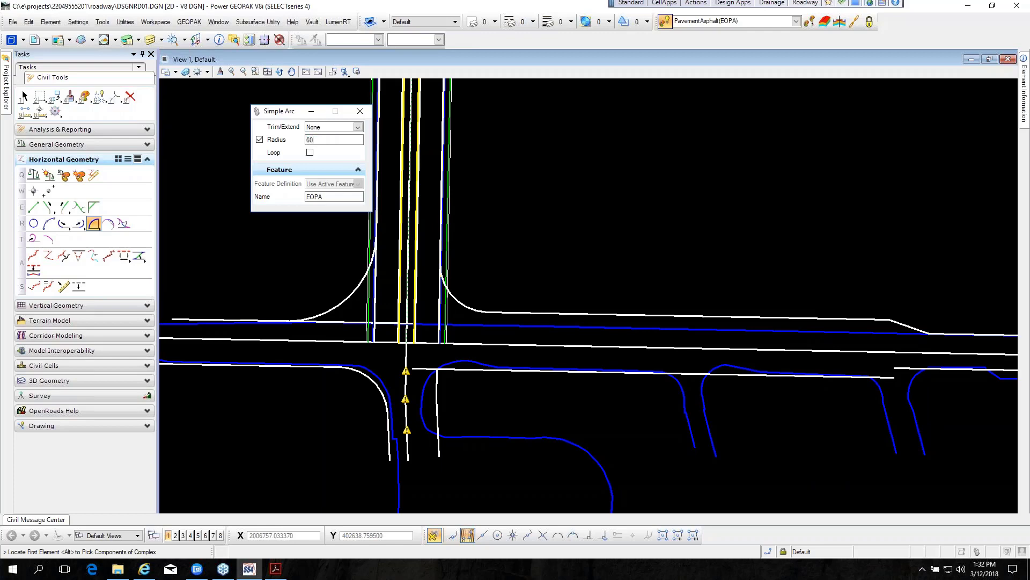
click(359, 130)
click(359, 130)
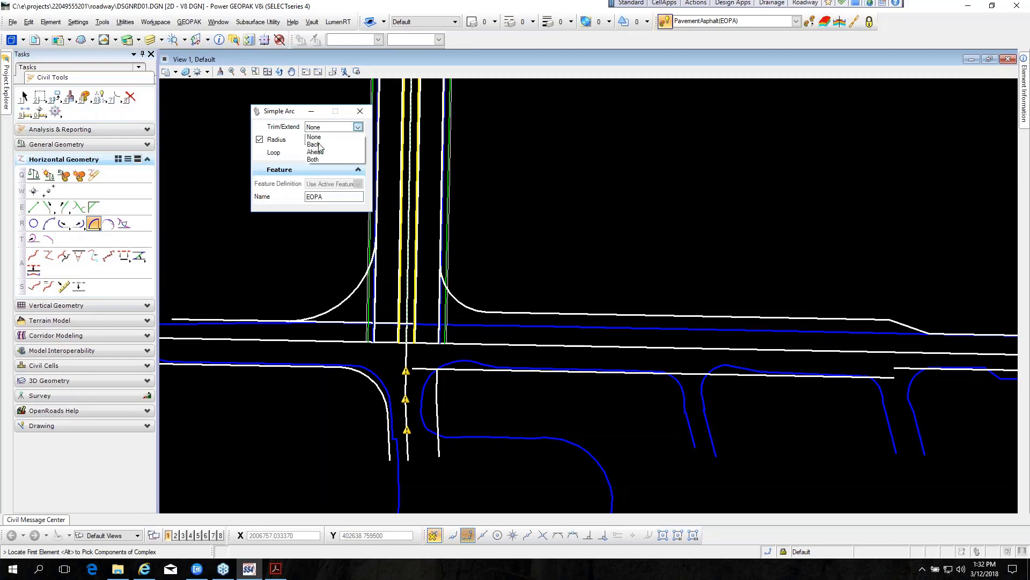
click(317, 145)
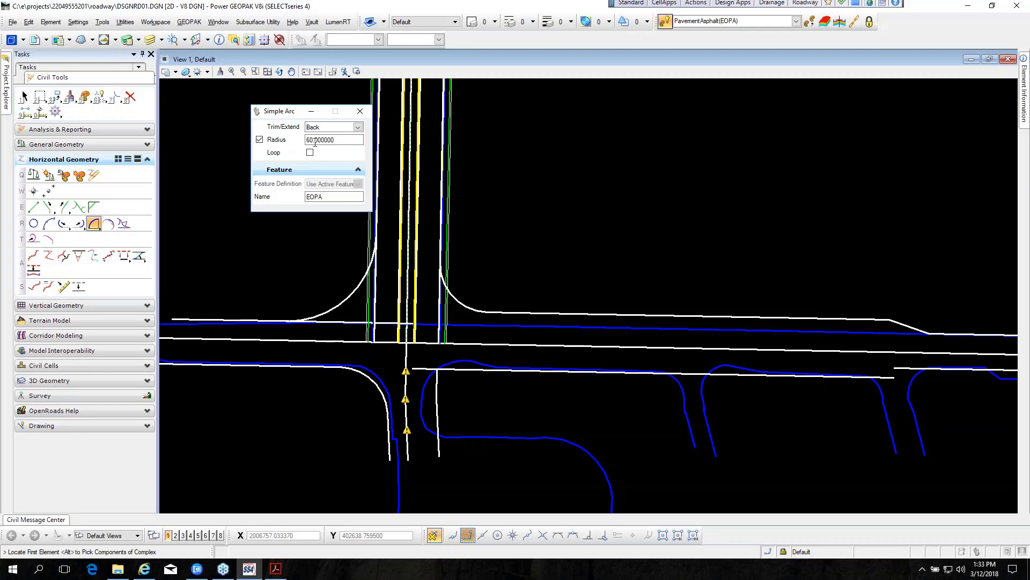
key(Tab)
click(438, 394)
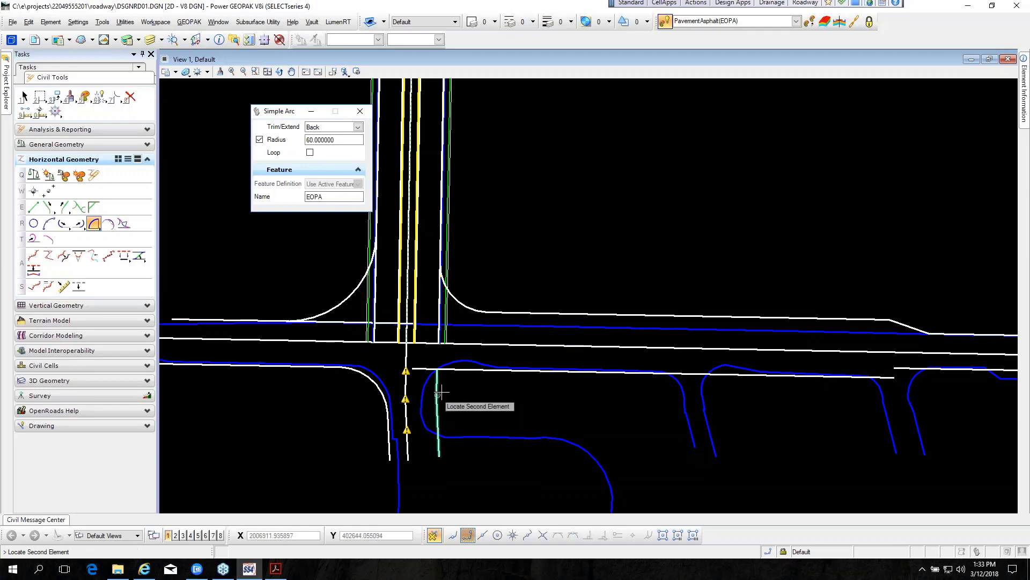
click(462, 374)
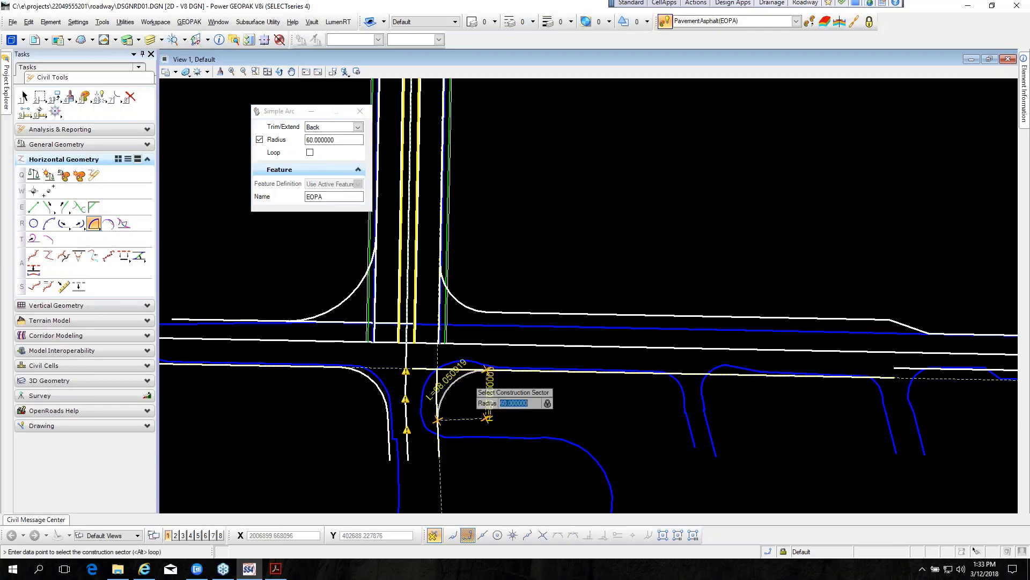
click(474, 394)
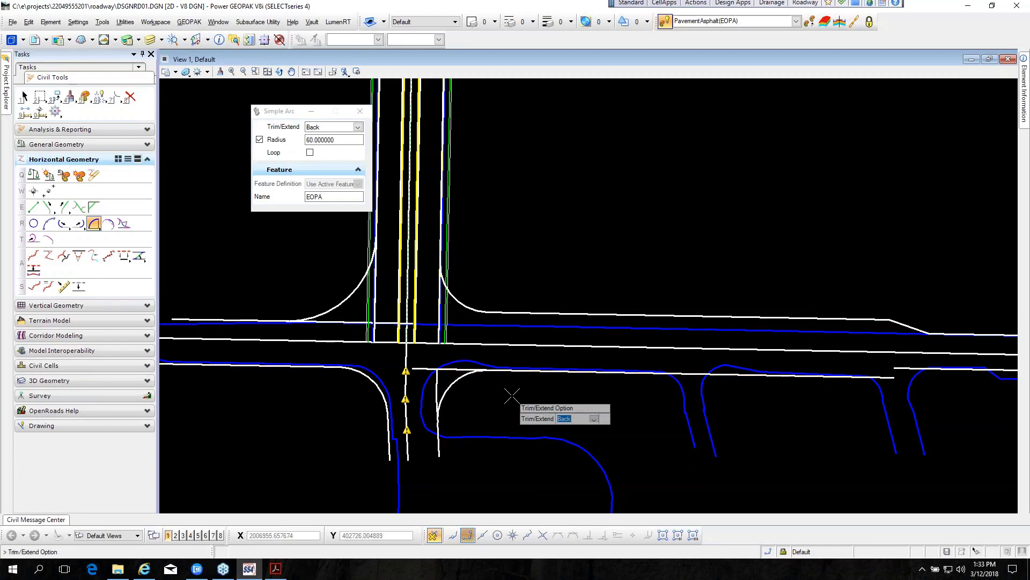
click(512, 396)
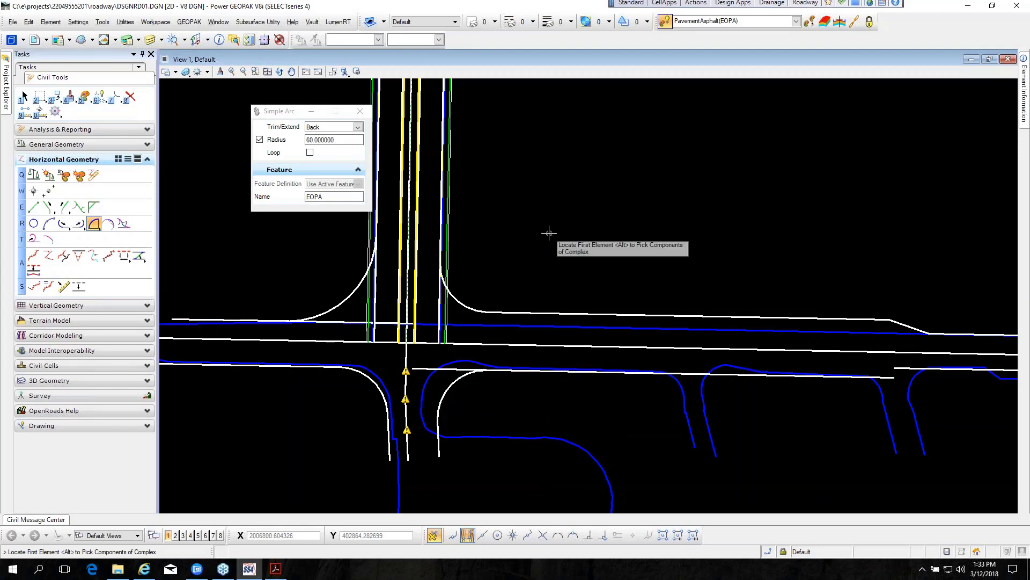
Step: Undo the trim made by the new southeast corner arc
key(Escape)
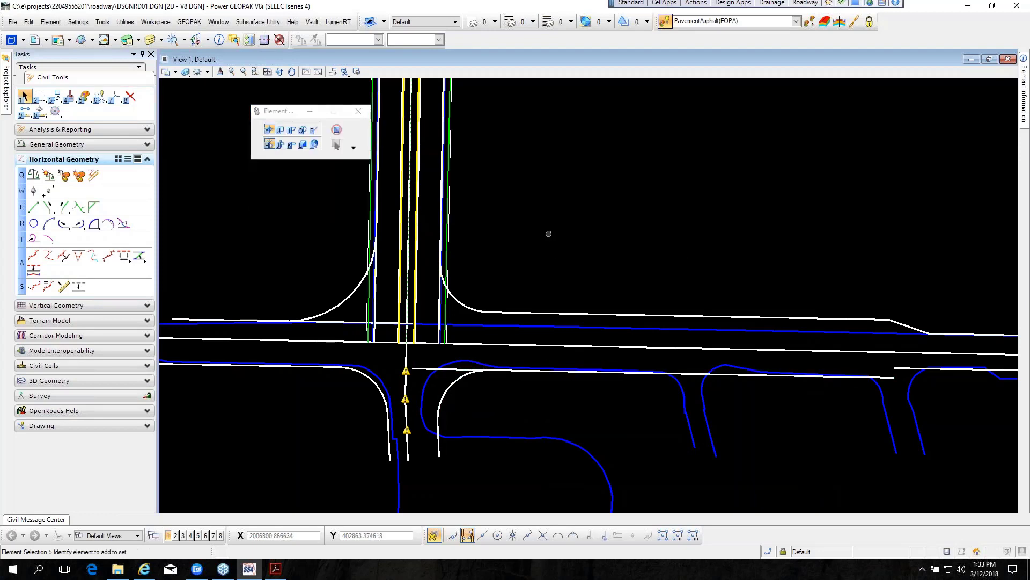
key(ctrl+z)
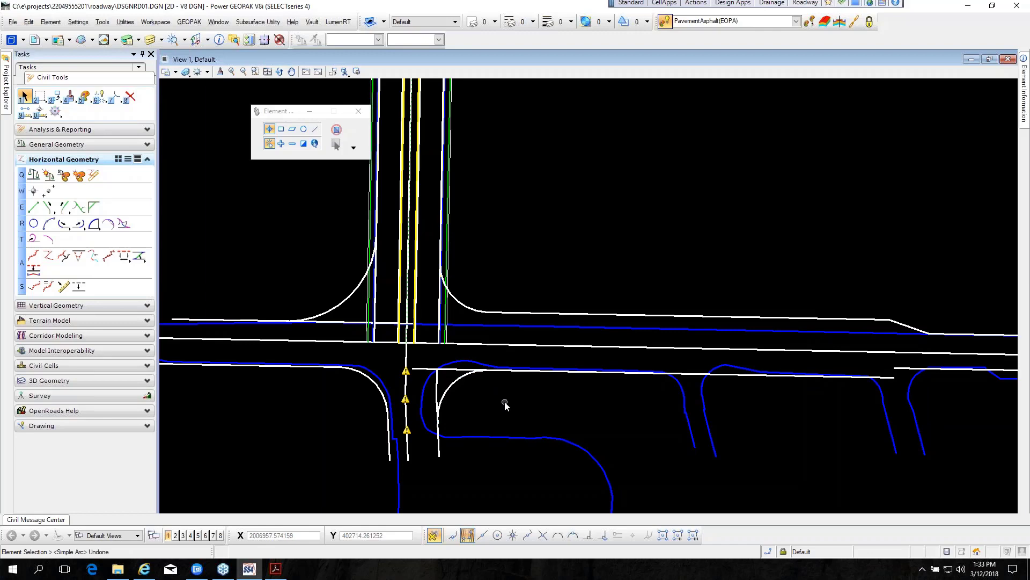
Step: Examine the Method and Type options in the southeast corner arc's properties
click(454, 388)
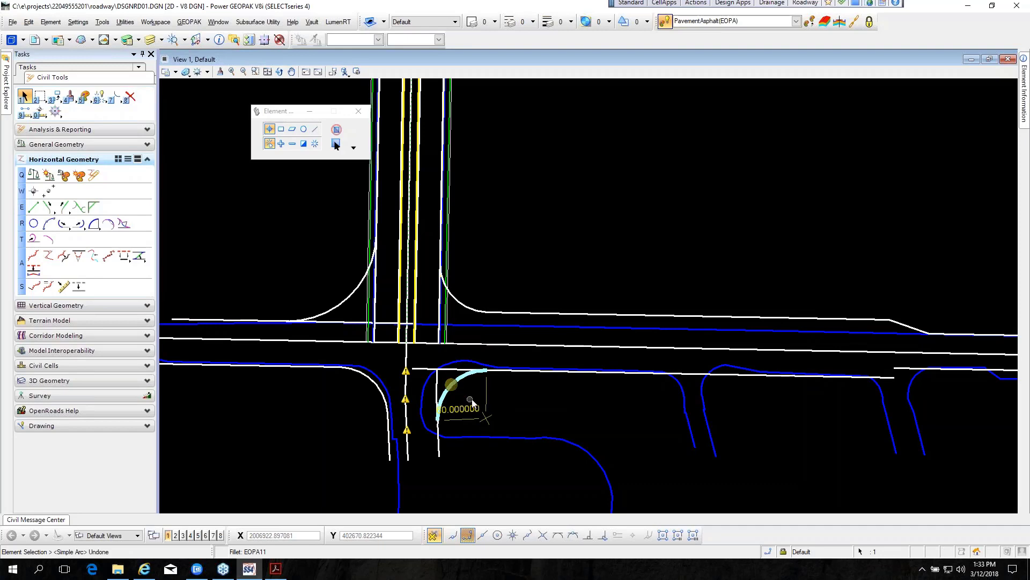
scroll(469, 398, up, 3)
mouse_move(463, 362)
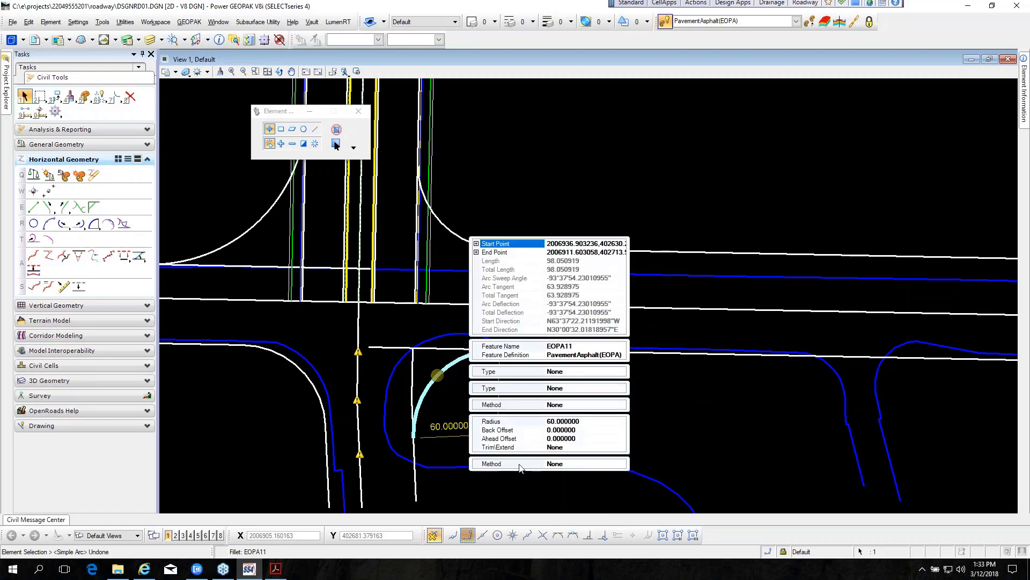
click(583, 464)
click(621, 464)
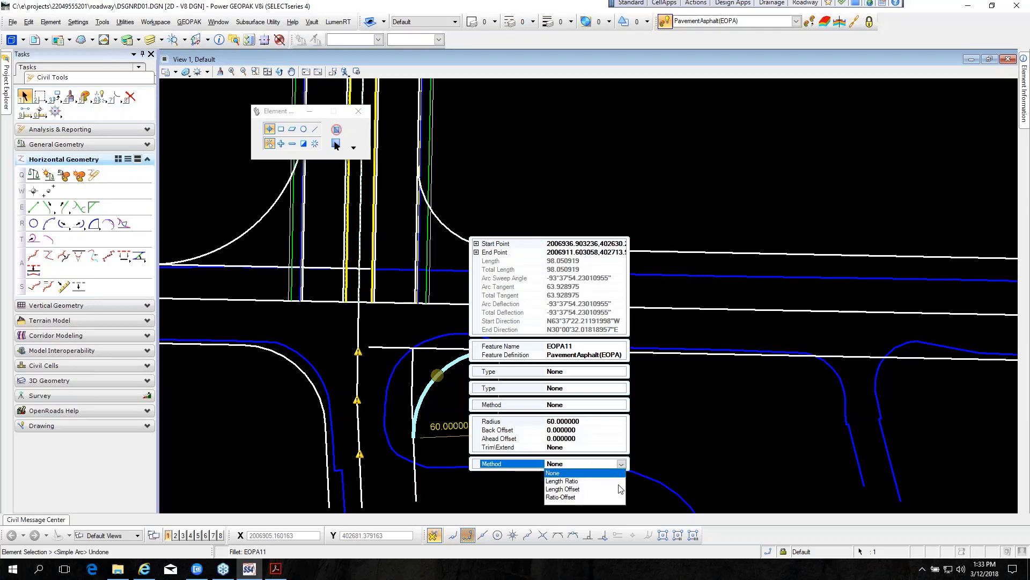
click(585, 372)
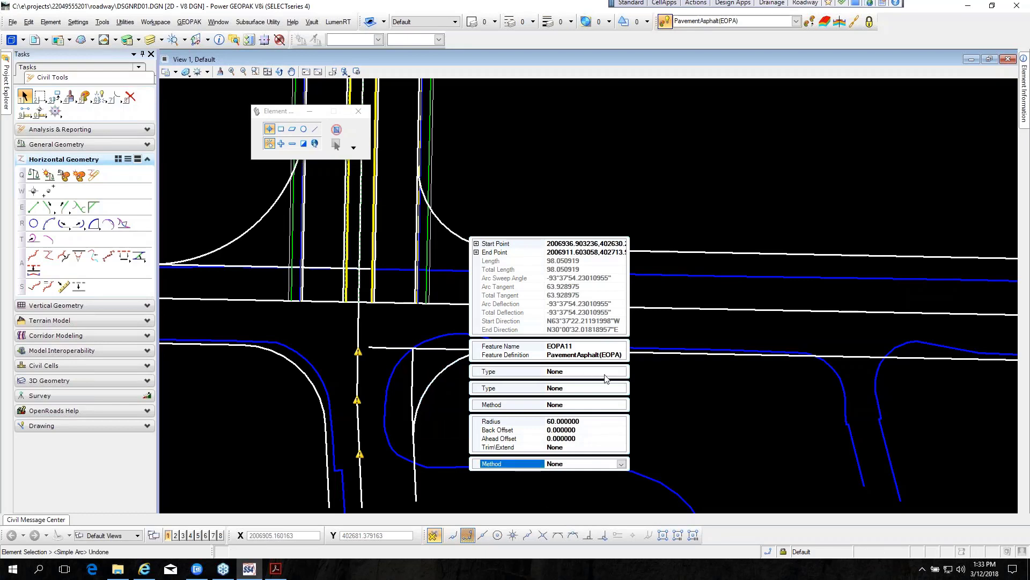
click(622, 371)
click(622, 375)
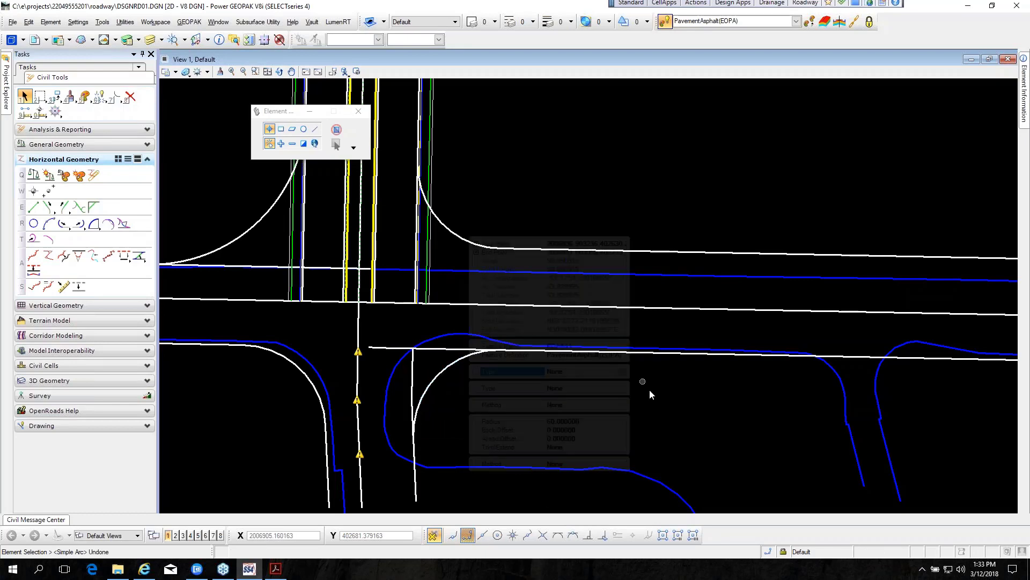
click(623, 389)
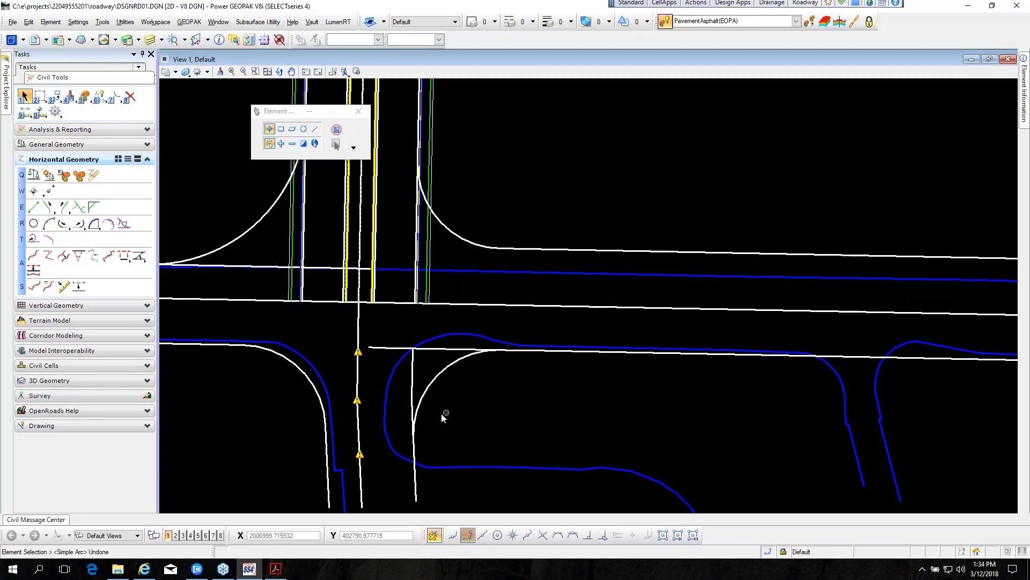
Step: Set the southeast corner arc's Trim/Extend property to Both
click(440, 385)
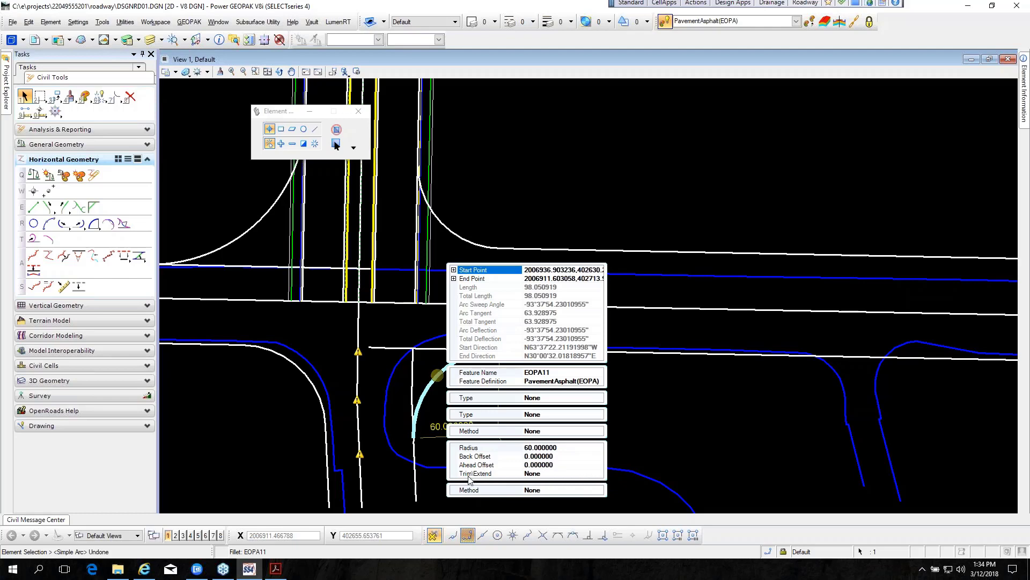
click(582, 477)
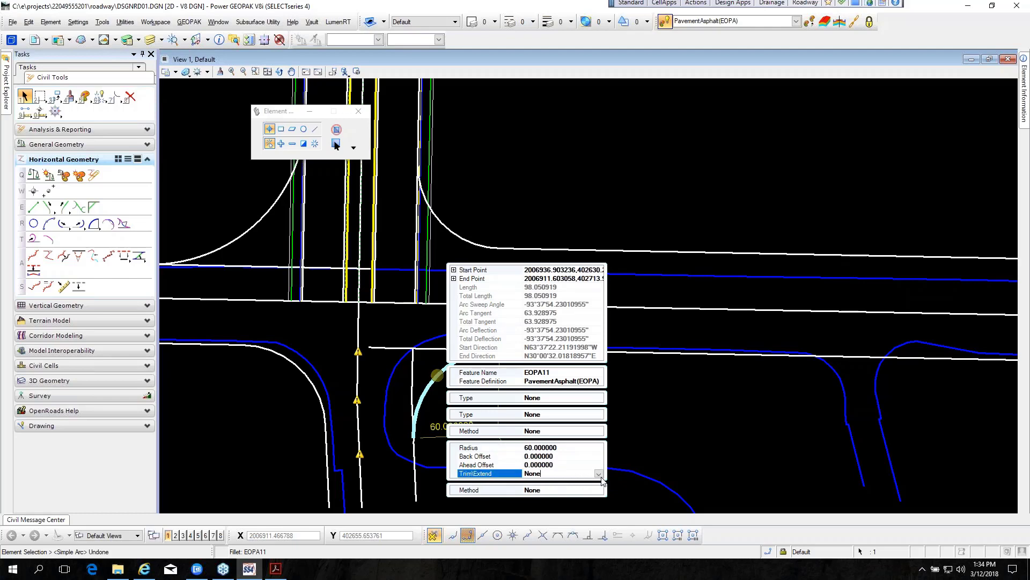
click(599, 474)
click(538, 507)
click(619, 409)
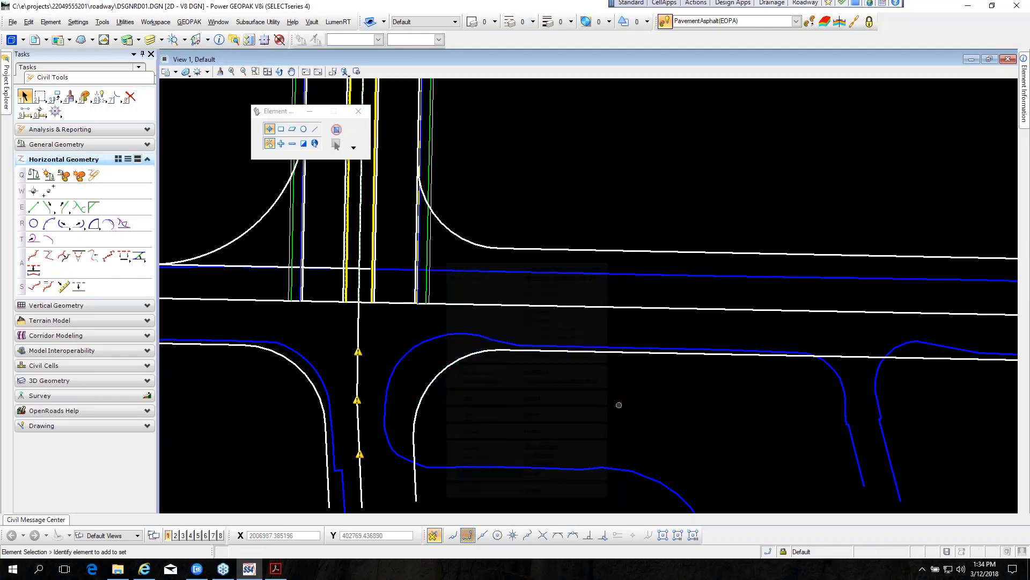
Step: Review the radius, offset and Trim/Extend properties of the turn lane's corner fillet northeast of the intersection
scroll(442, 397, down, 1)
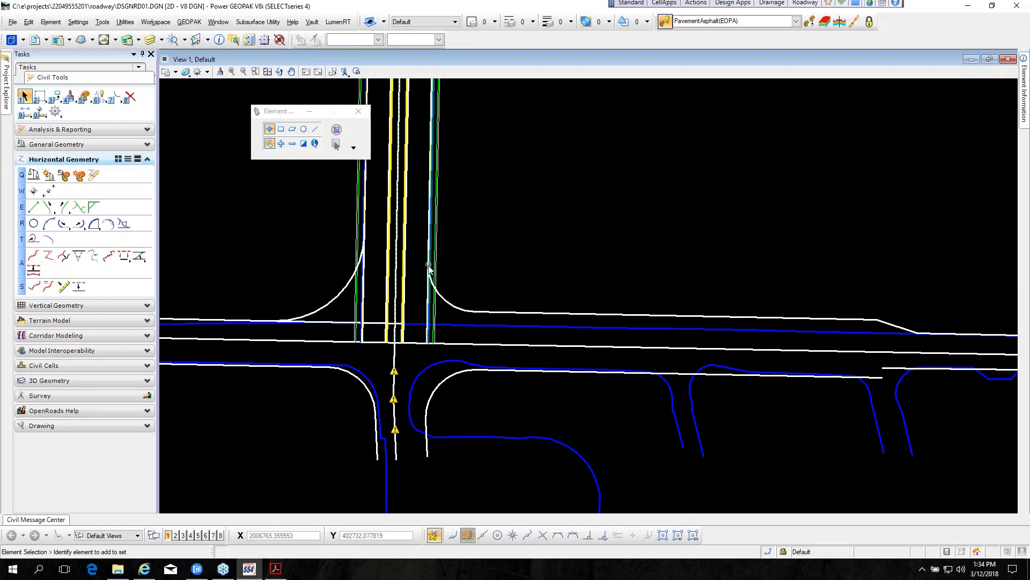
click(454, 306)
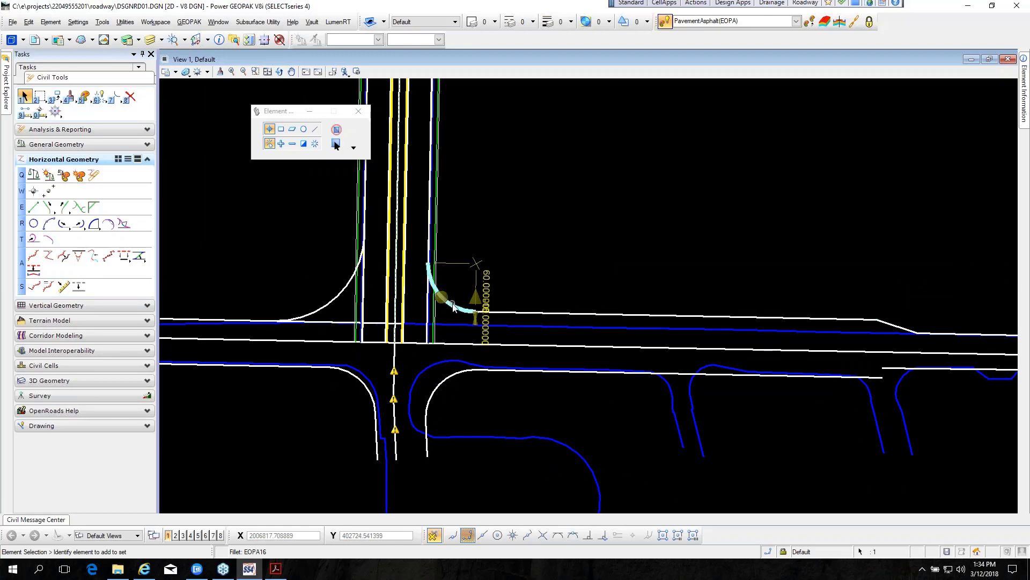
mouse_move(468, 303)
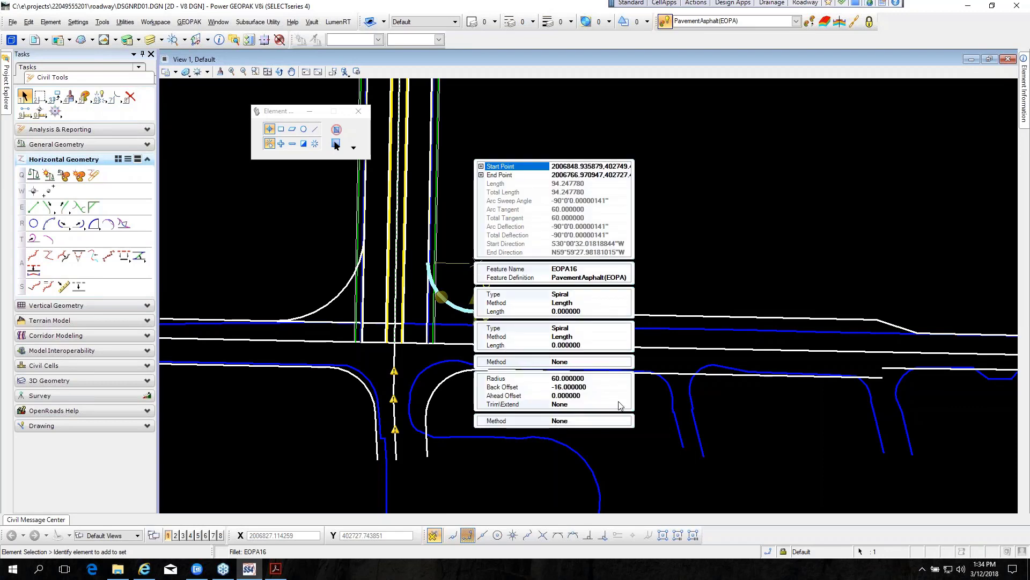
click(652, 216)
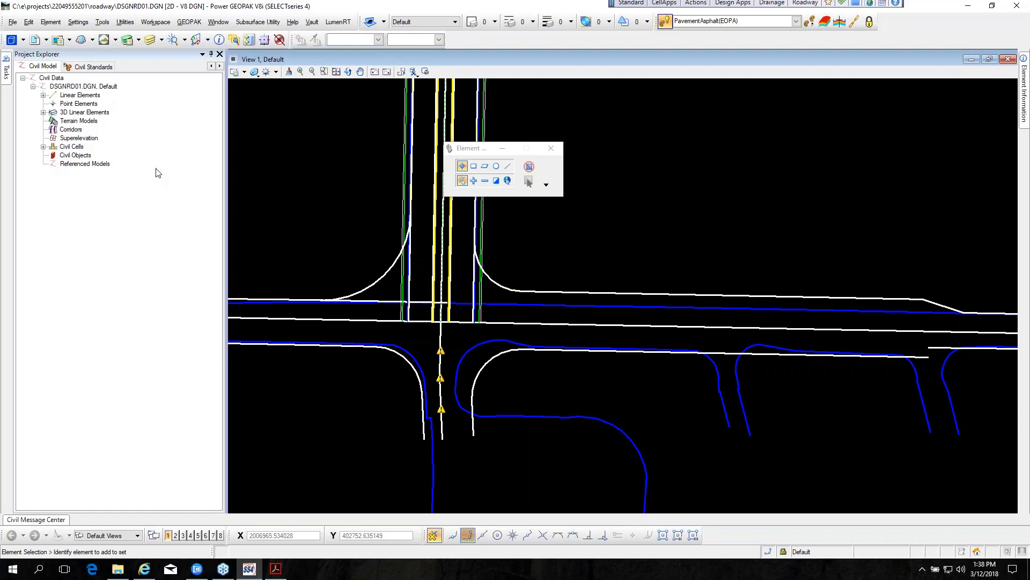
Step: Widen the Project Explorer and examine the linear elements of DSGNRD01.DGN in the civil model, collapsing their list when done
click(212, 66)
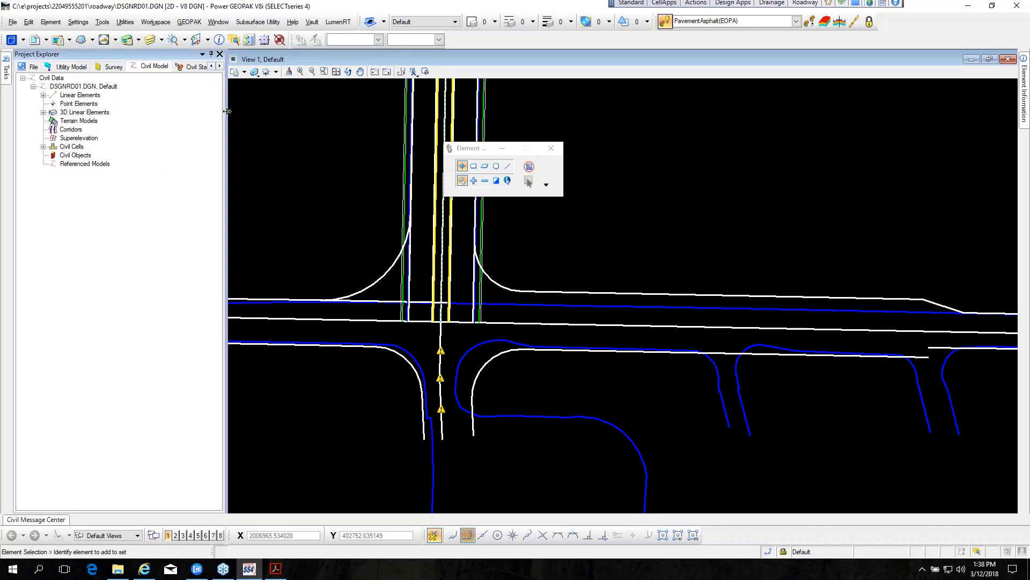
drag(226, 114, 330, 110)
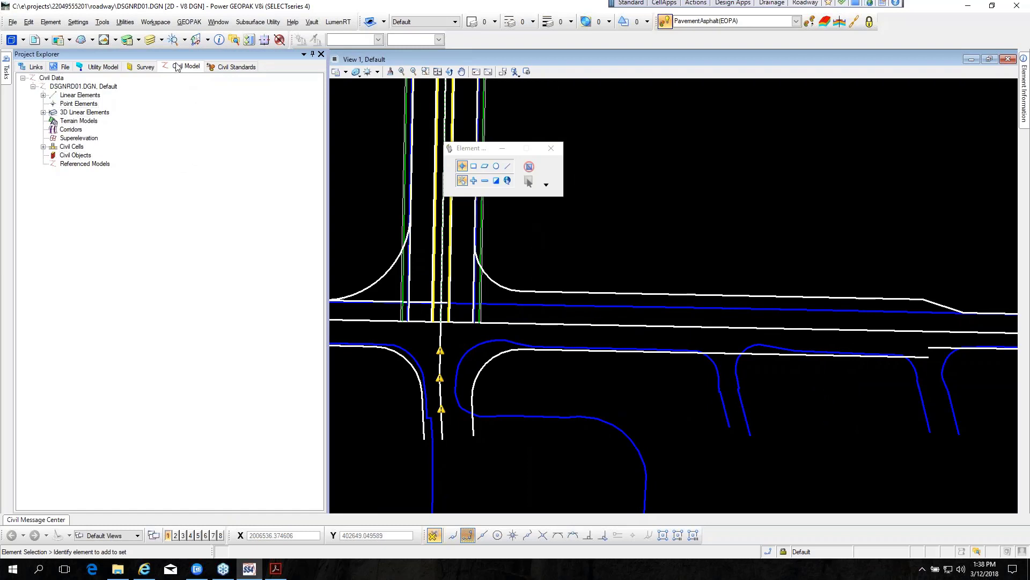
click(178, 104)
click(43, 80)
click(53, 87)
click(44, 96)
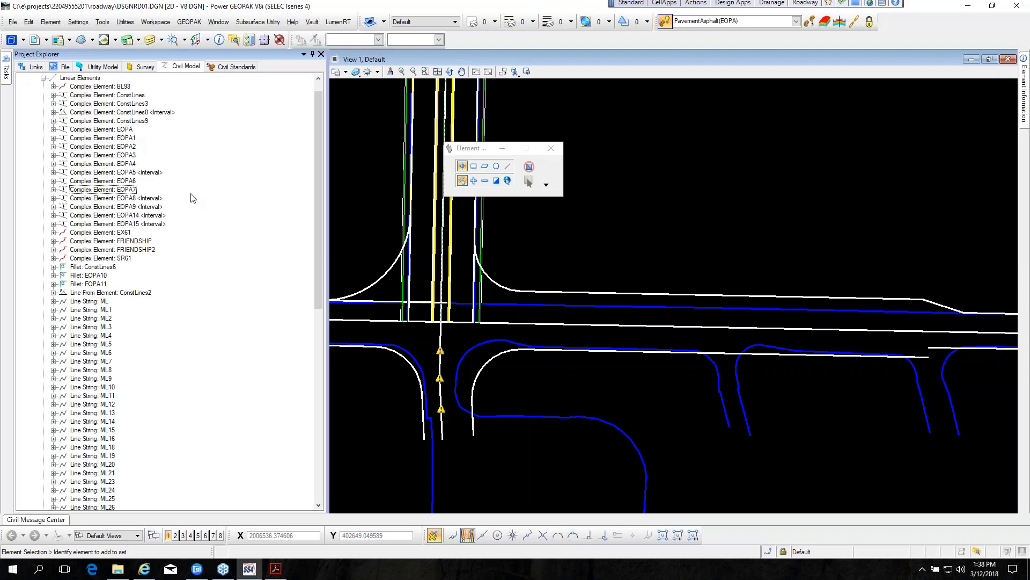
scroll(220, 268, down, 4)
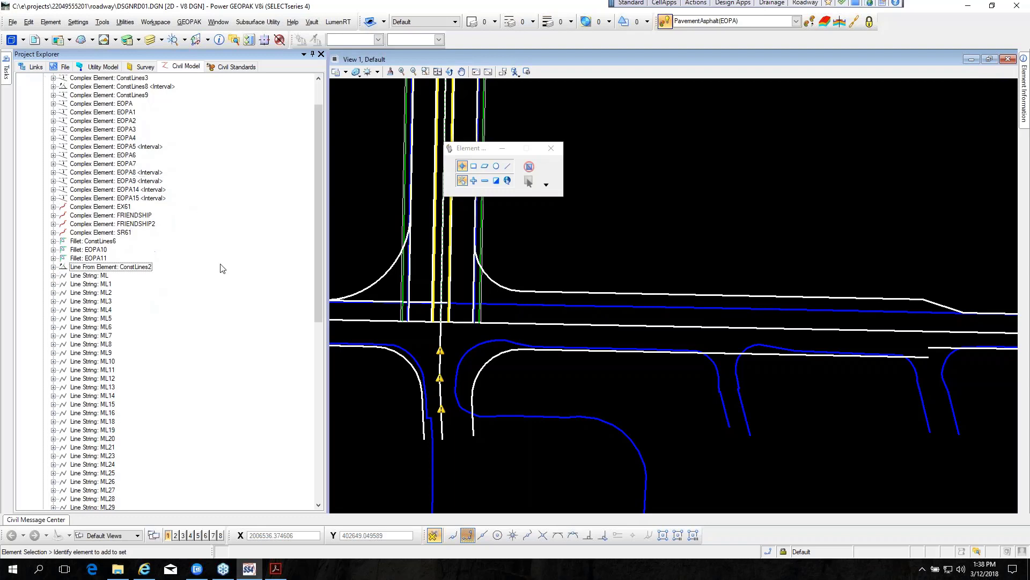
scroll(222, 276, down, 9)
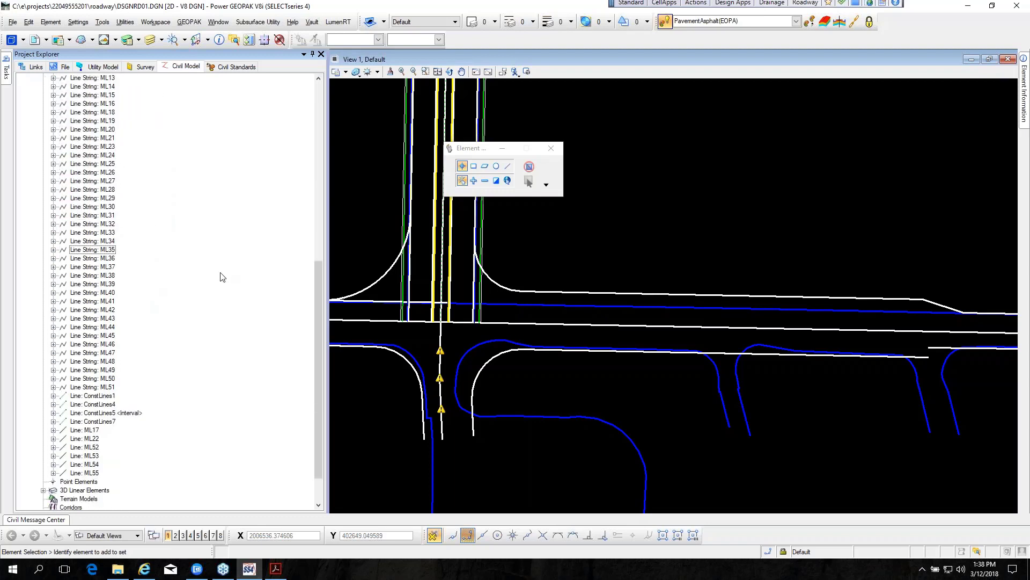
scroll(223, 277, down, 2)
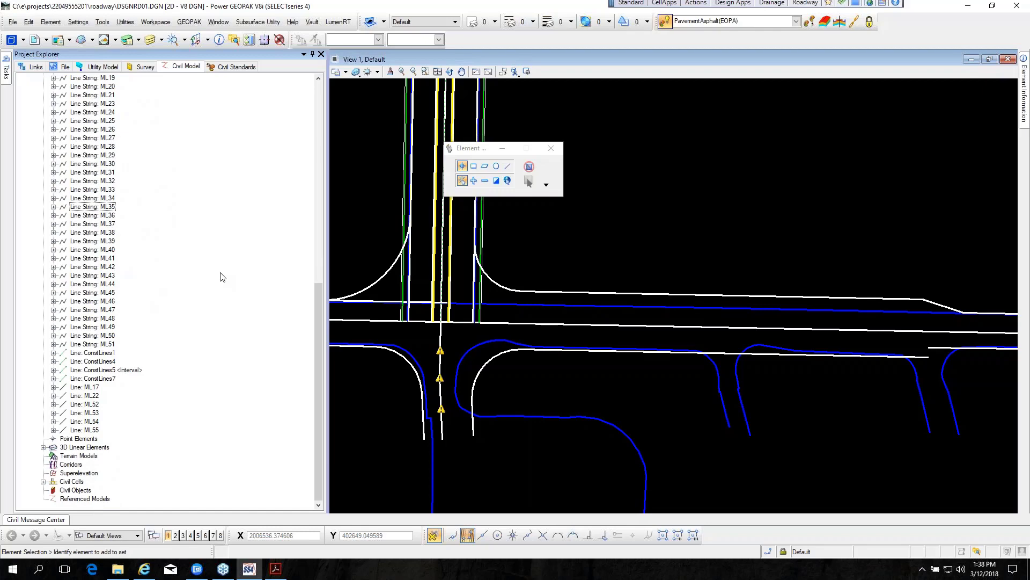
scroll(221, 277, up, 15)
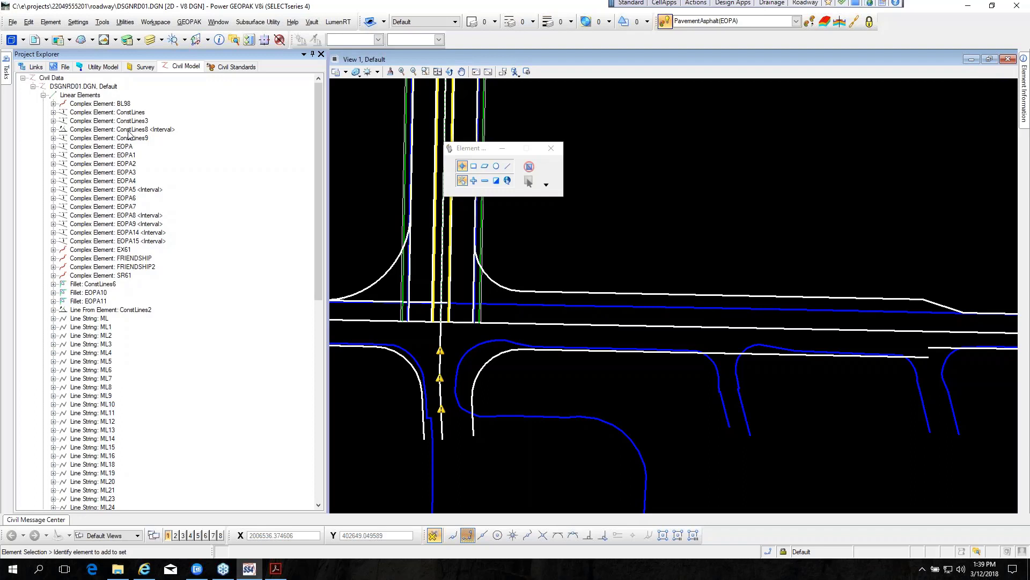
click(90, 97)
click(43, 95)
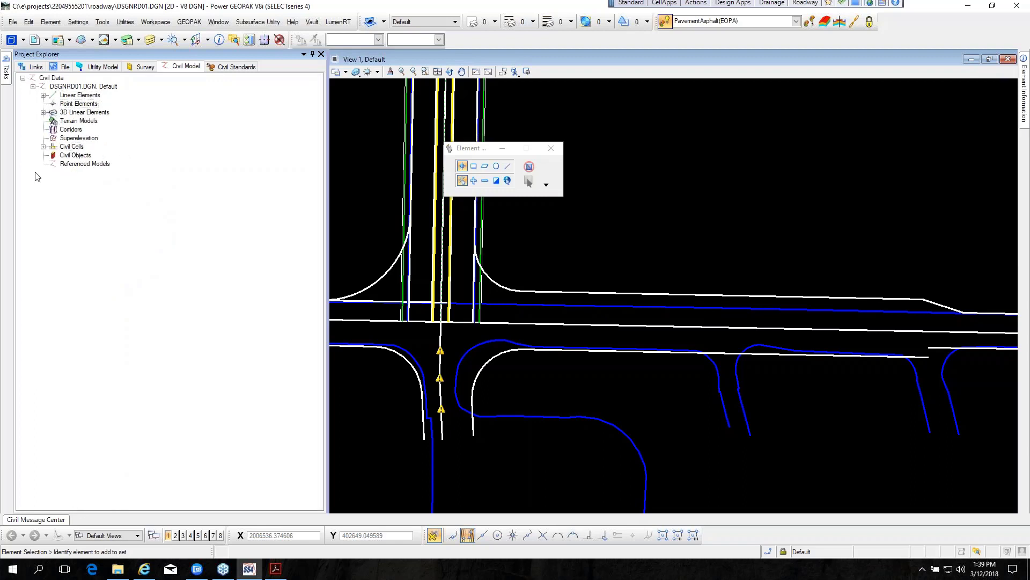
Step: Review the drawing's civil cells in the civil model and drop the PPM EXHIBIT TYP-5 civil cell
click(47, 156)
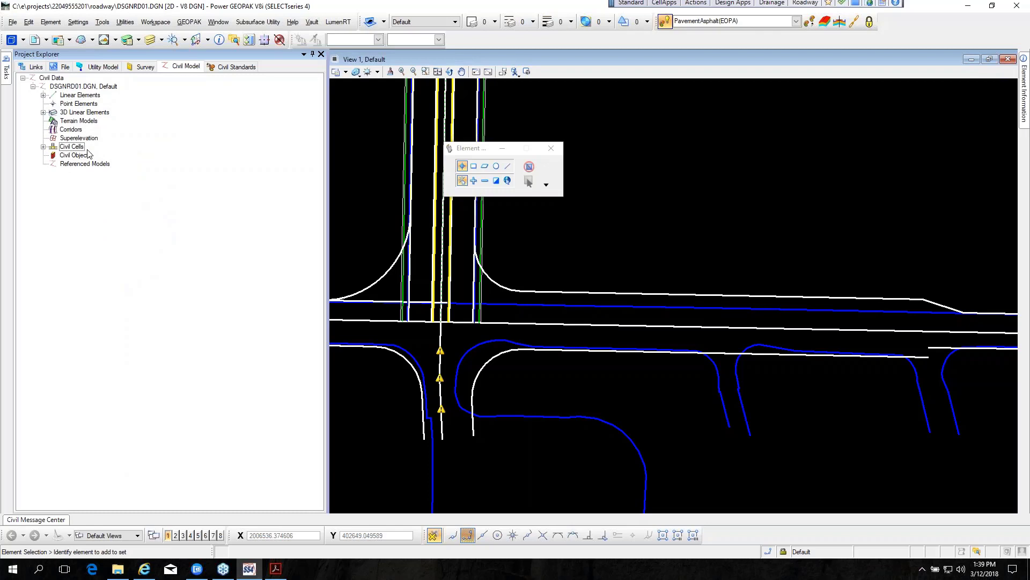
click(43, 147)
click(103, 173)
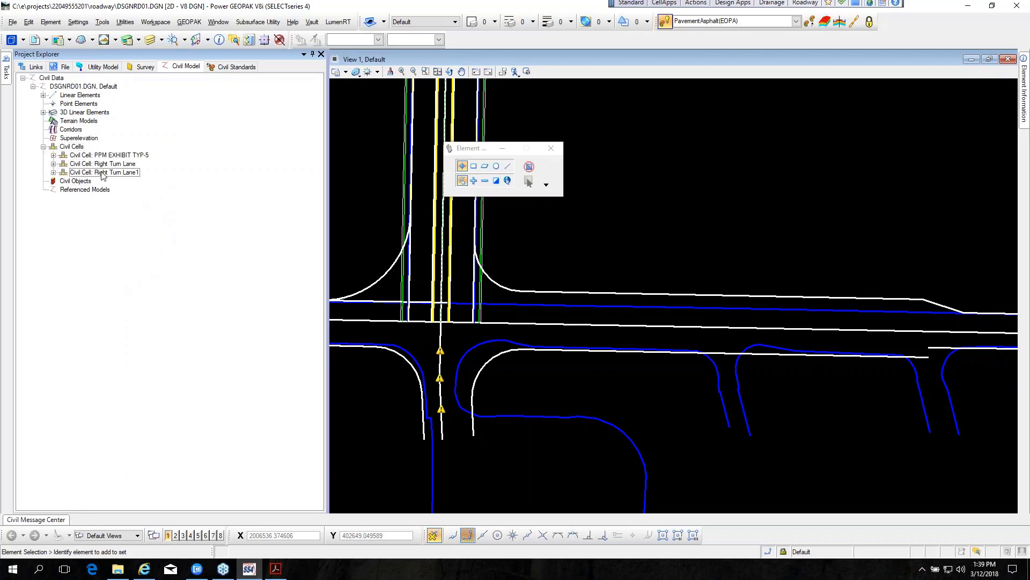
click(104, 164)
click(115, 174)
click(118, 164)
click(120, 157)
right_click(104, 157)
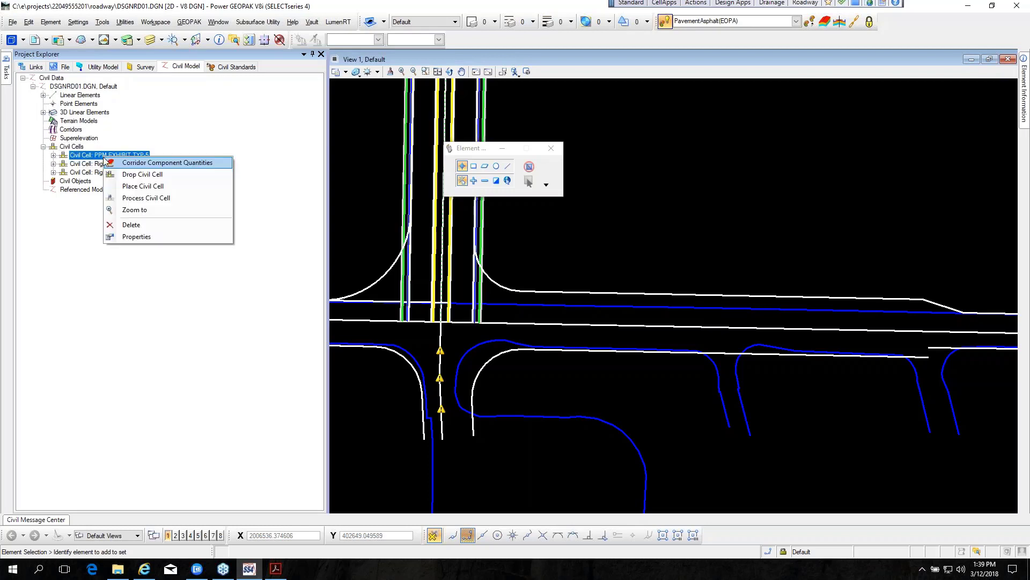
click(149, 175)
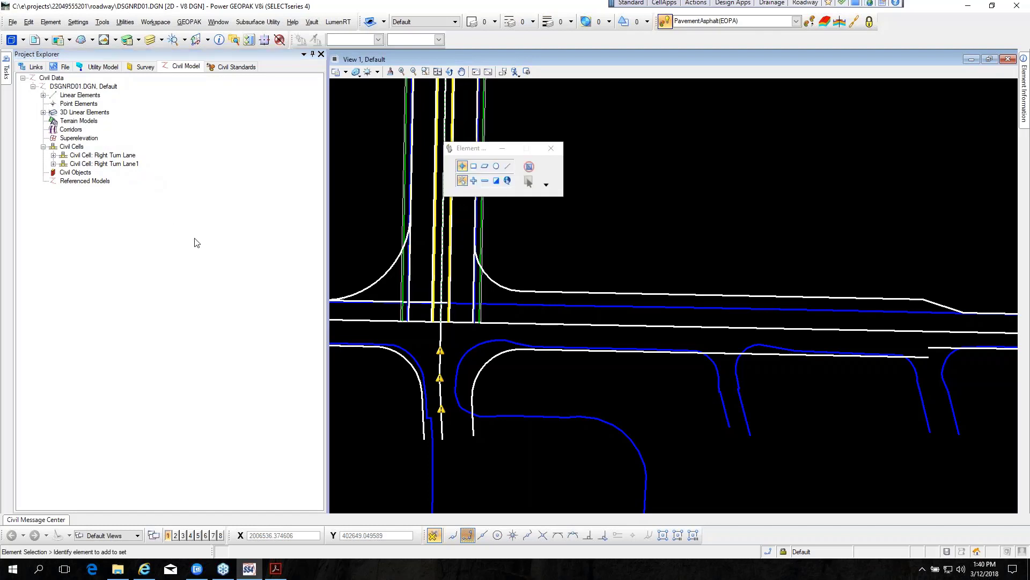
click(82, 156)
Step: Shorten the curb face line along the side road's east edge back to the start of the right turn lane's corner fillet
drag(471, 149, 662, 178)
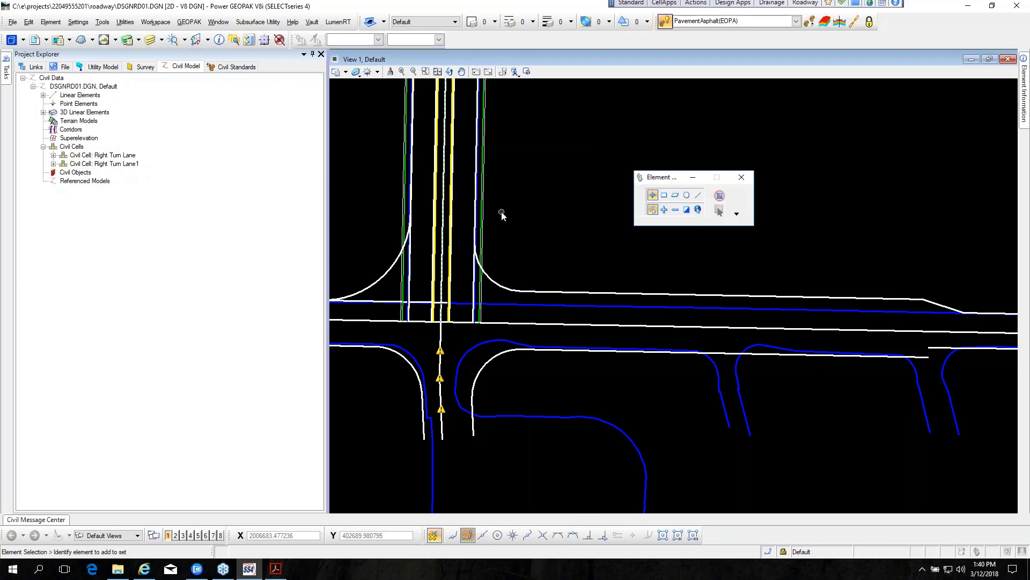
mouse_move(480, 206)
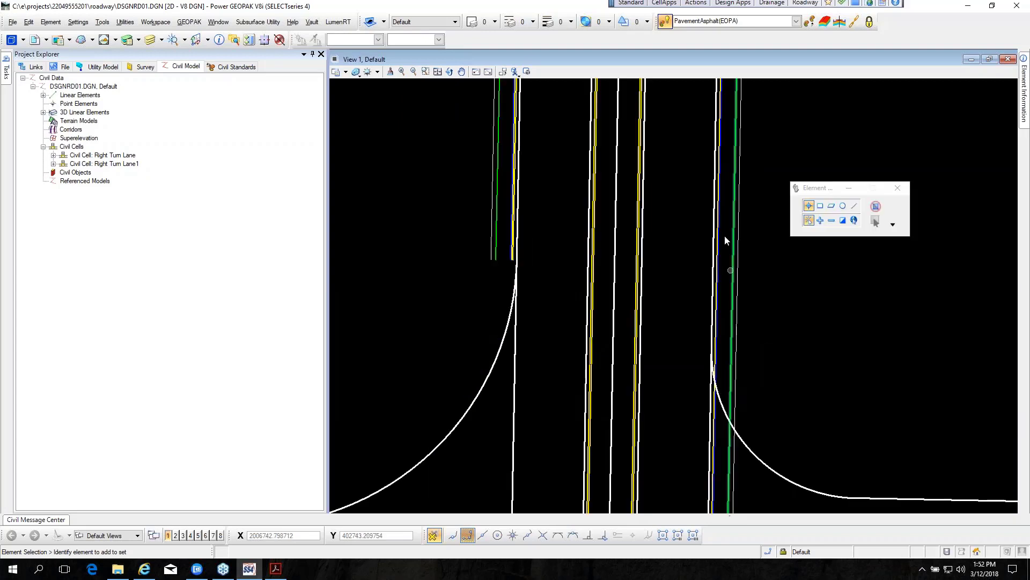
scroll(709, 257, down, 3)
scroll(719, 346, up, 4)
scroll(701, 325, up, 4)
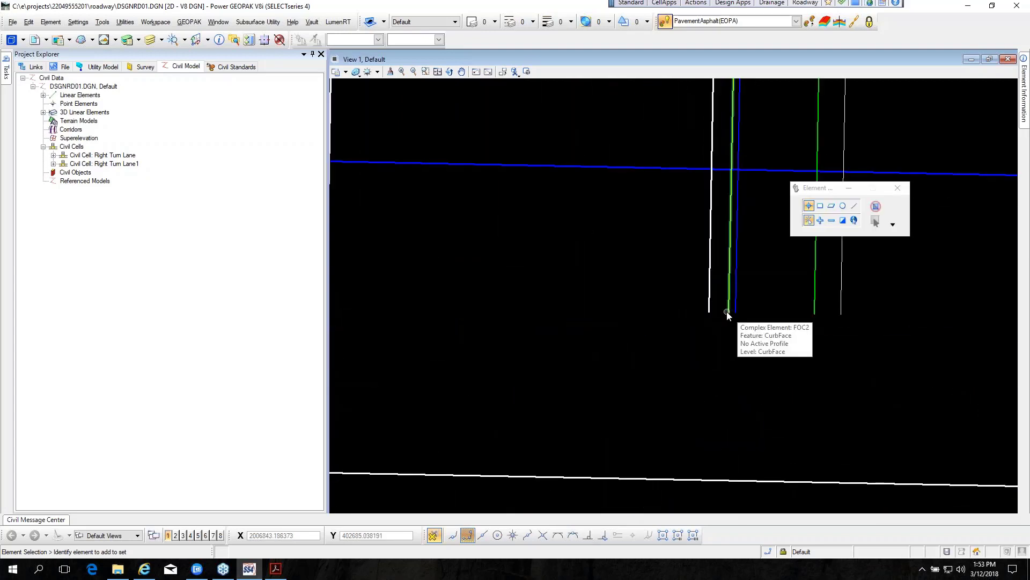
click(727, 315)
scroll(725, 314, up, 3)
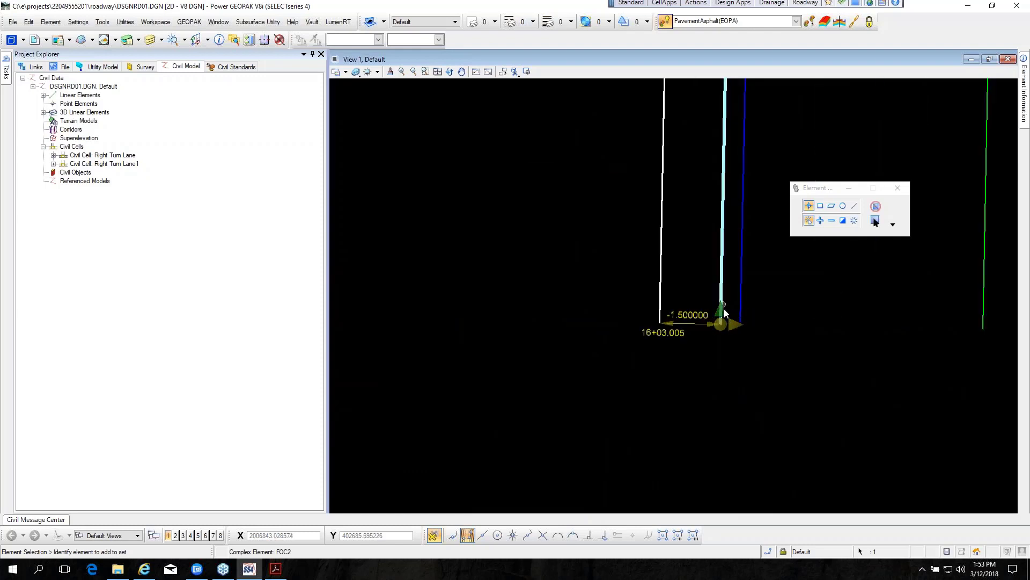
scroll(725, 313, up, 3)
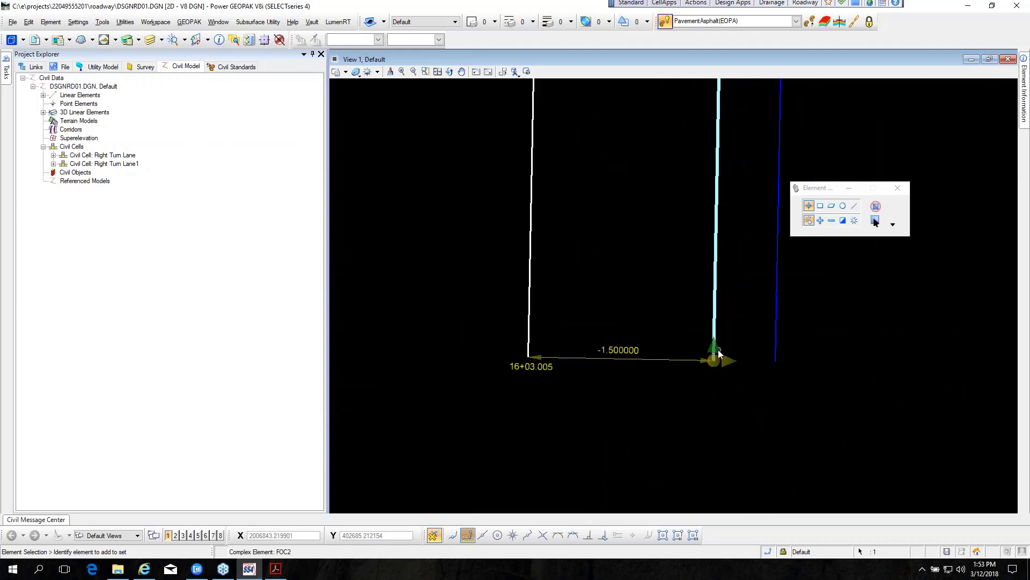
click(716, 351)
scroll(675, 258, down, 2)
scroll(660, 327, down, 3)
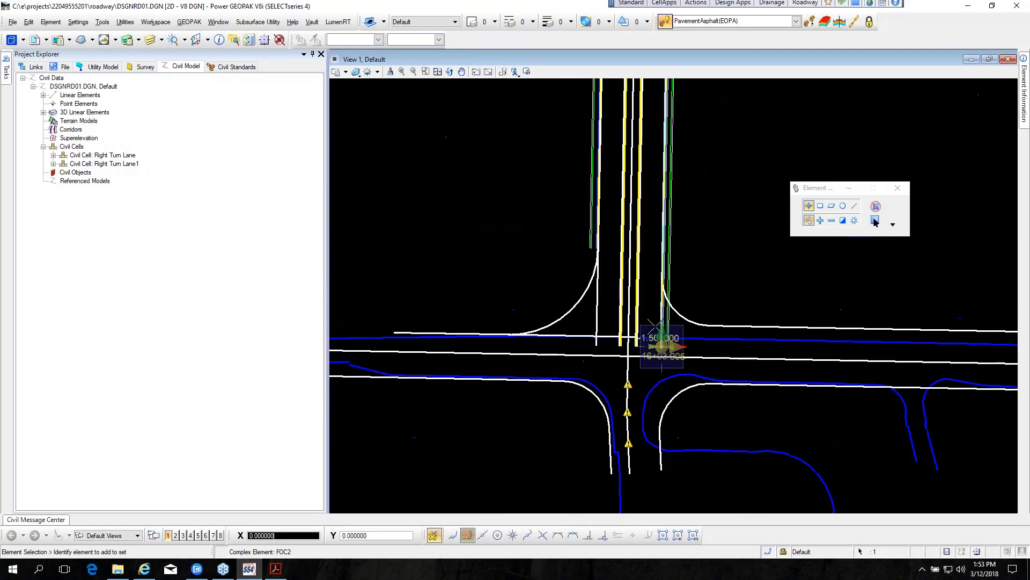
scroll(659, 288, up, 2)
scroll(659, 287, up, 3)
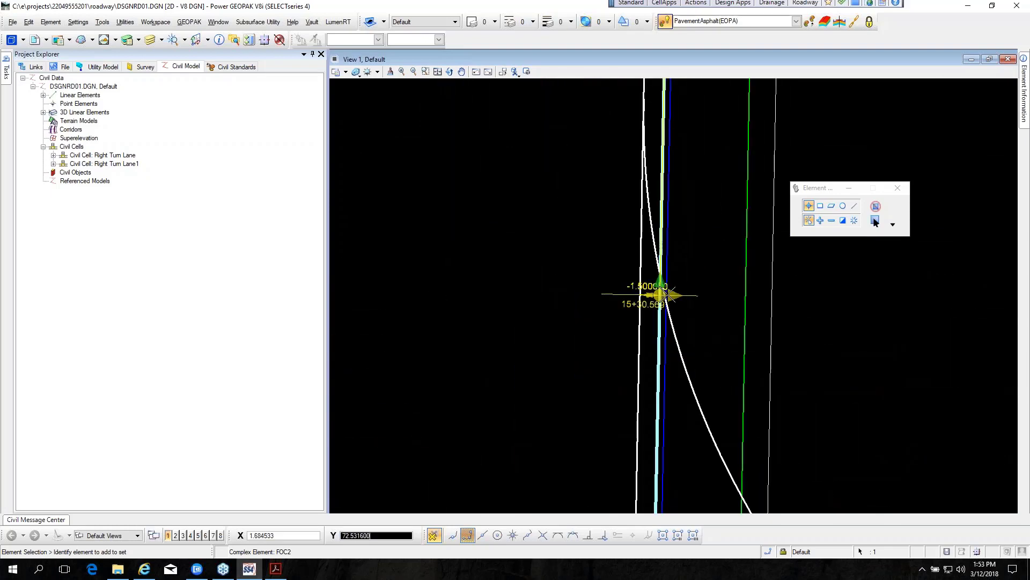
click(646, 196)
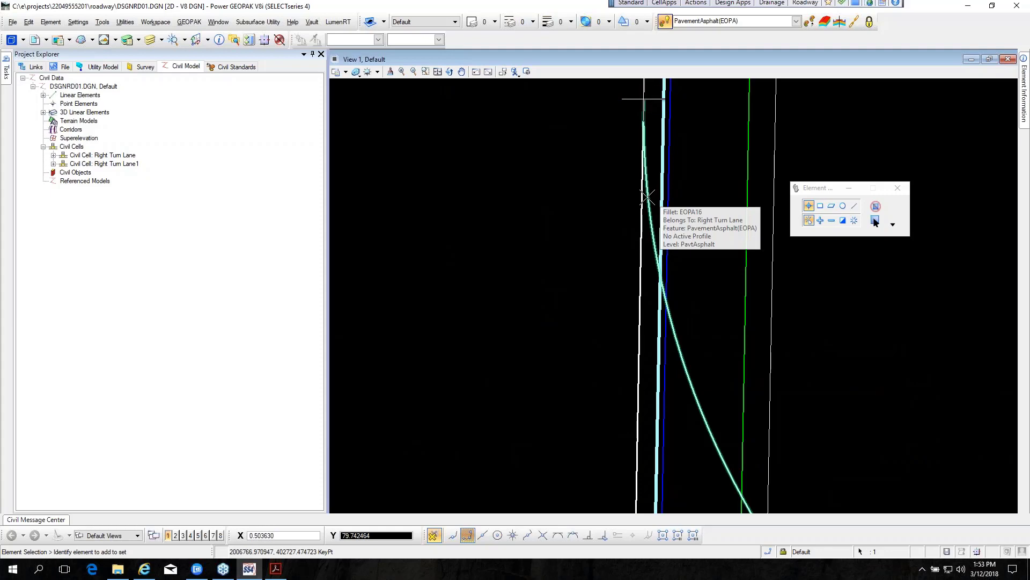
Step: Examine where the curb and sidewalk lines end at both northern corner returns and where the median edges end at the cross street
scroll(711, 281, down, 5)
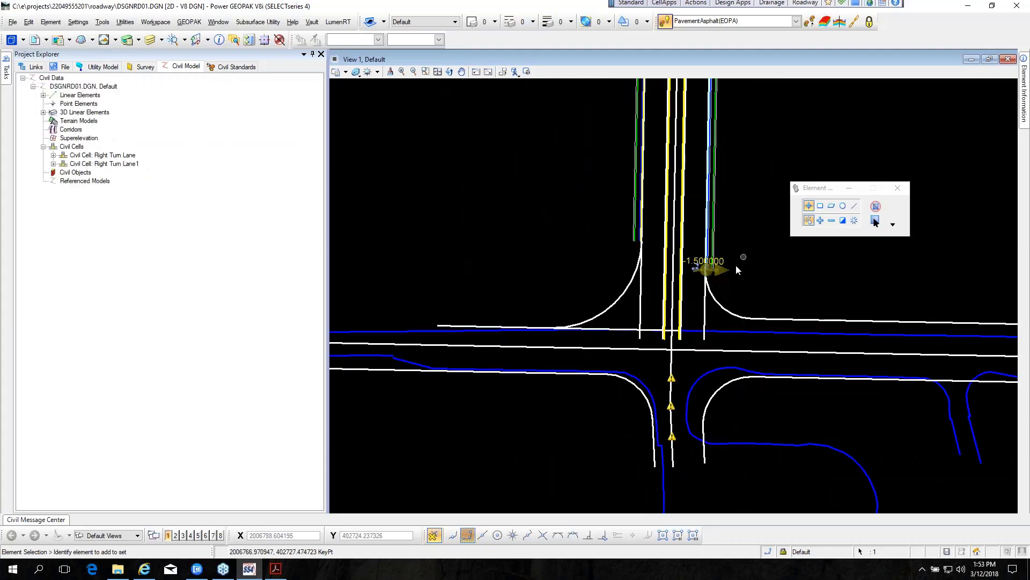
scroll(743, 290, up, 3)
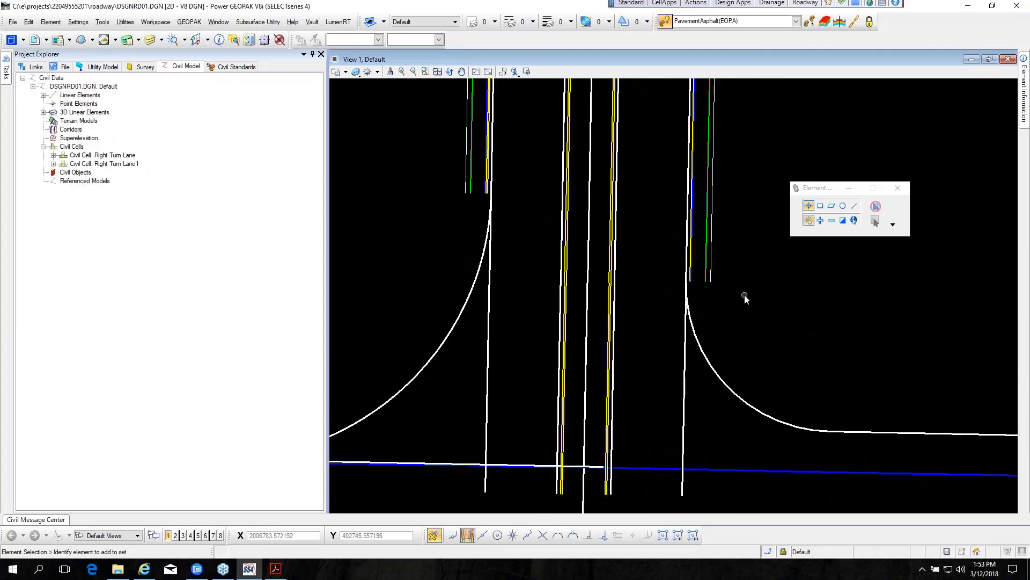
scroll(700, 287, up, 5)
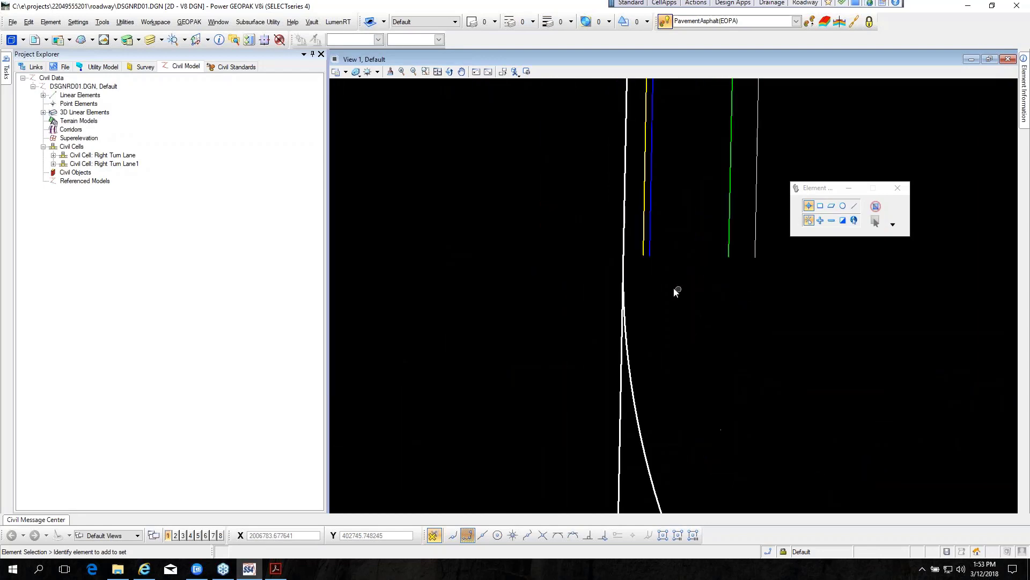
scroll(666, 285, down, 3)
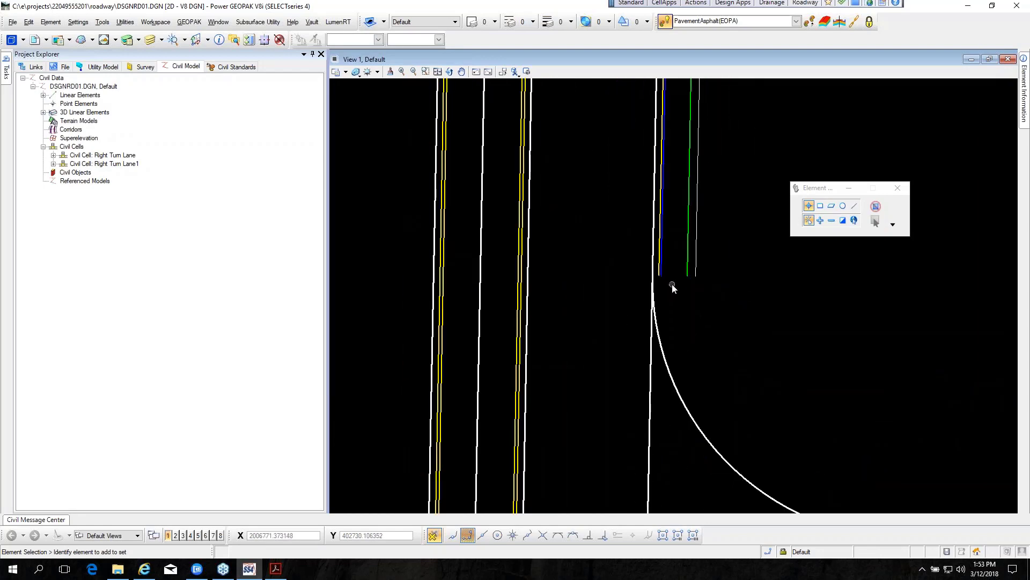
scroll(674, 287, down, 3)
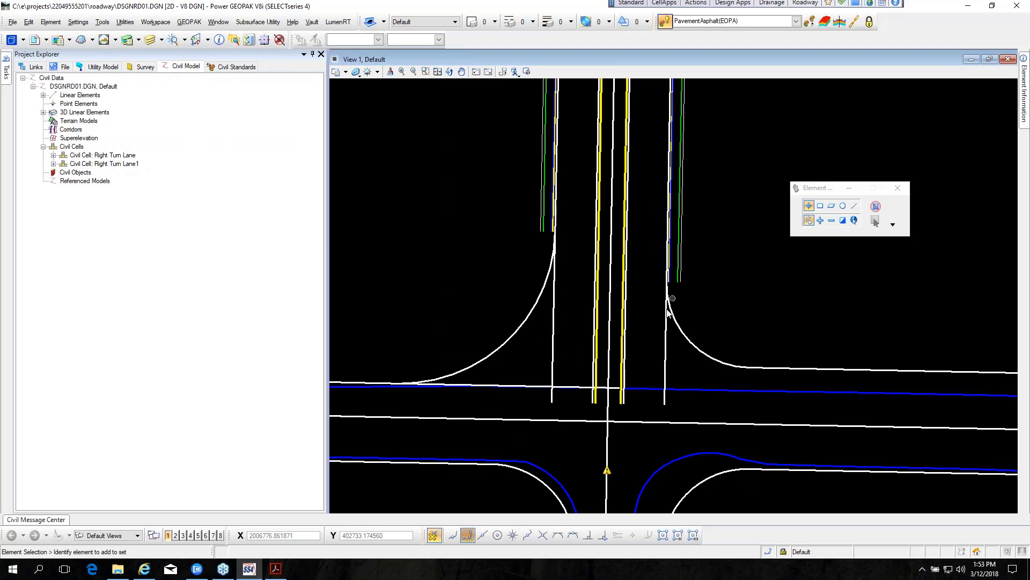
scroll(603, 408, up, 5)
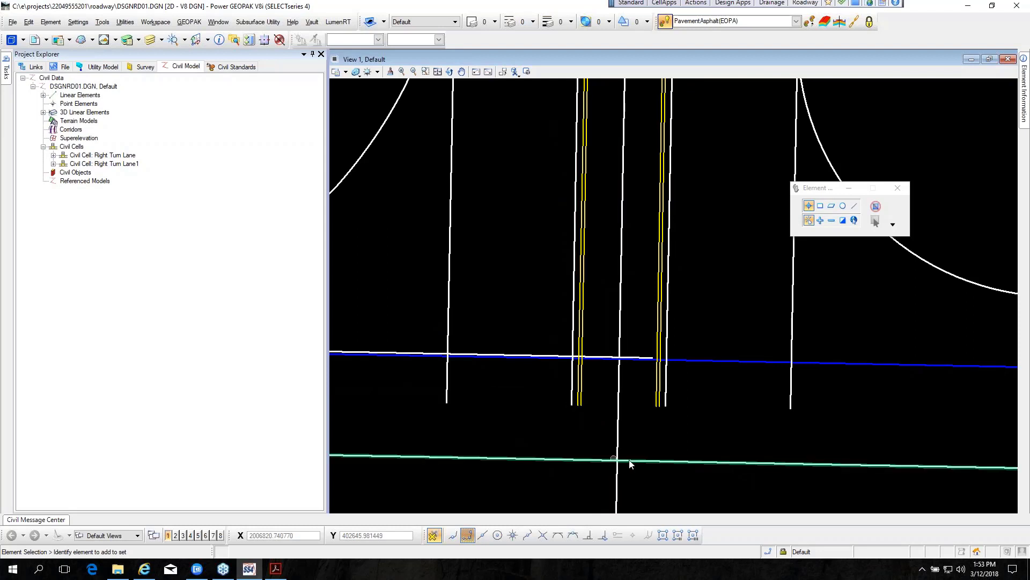
scroll(616, 443, down, 3)
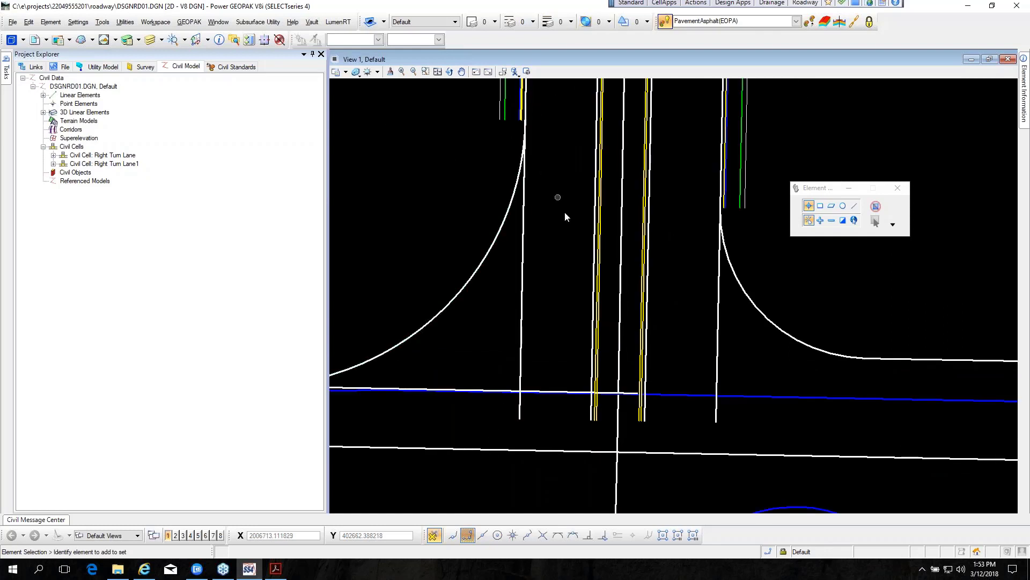
scroll(566, 229, down, 2)
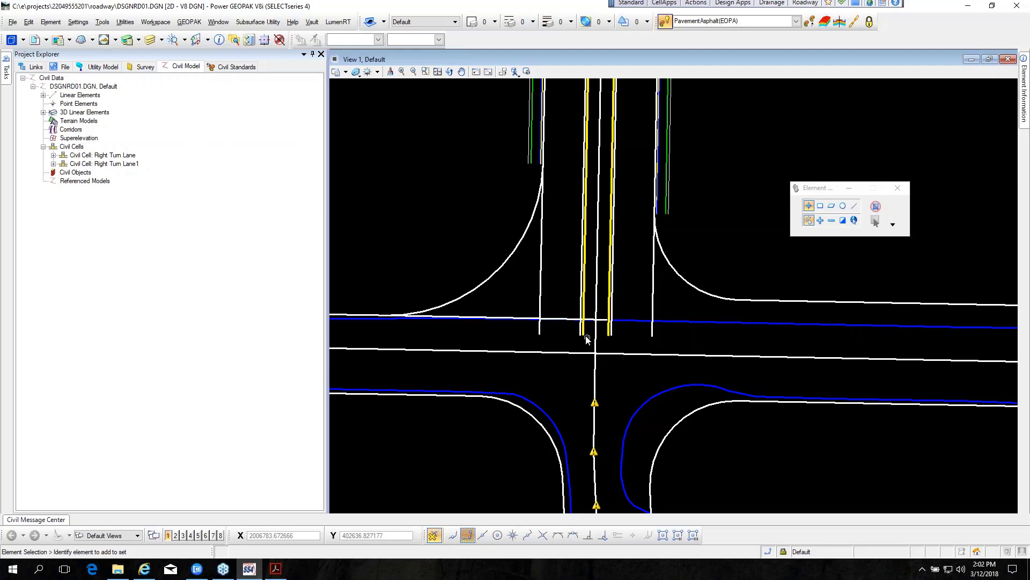
Step: Inspect the end distance and offset of the pavement edge along the median's west side
scroll(585, 339, up, 5)
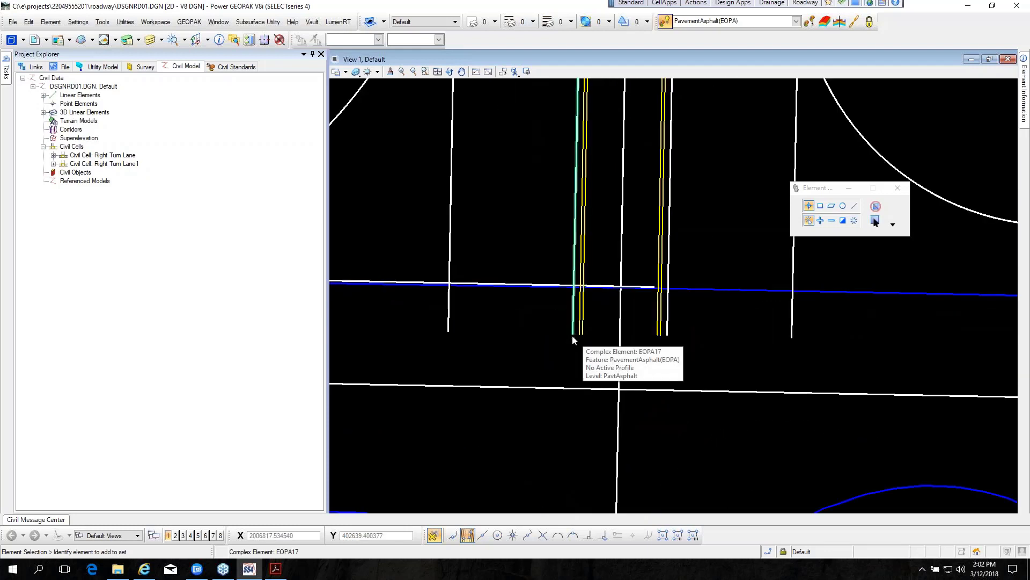
click(573, 339)
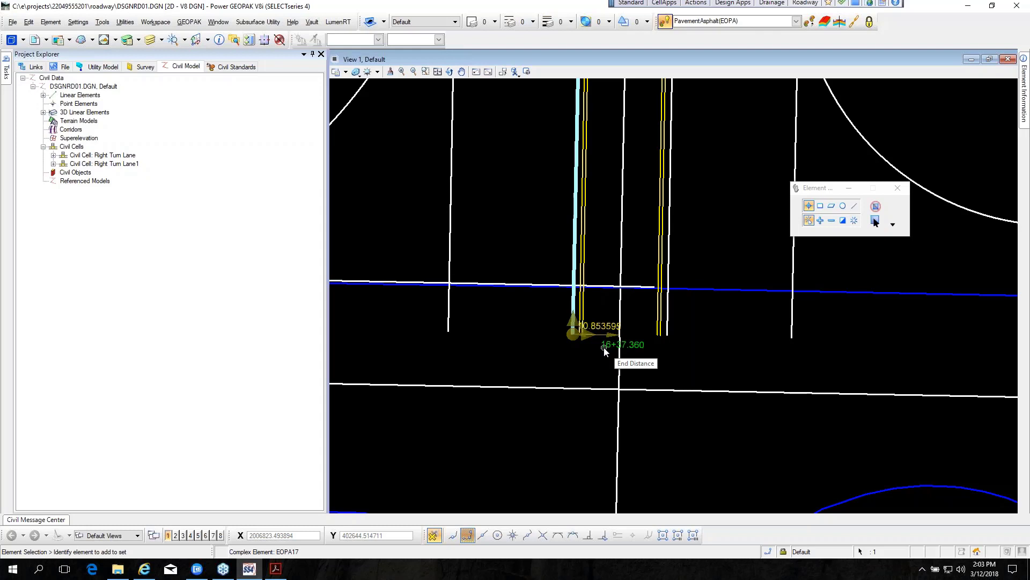
click(525, 333)
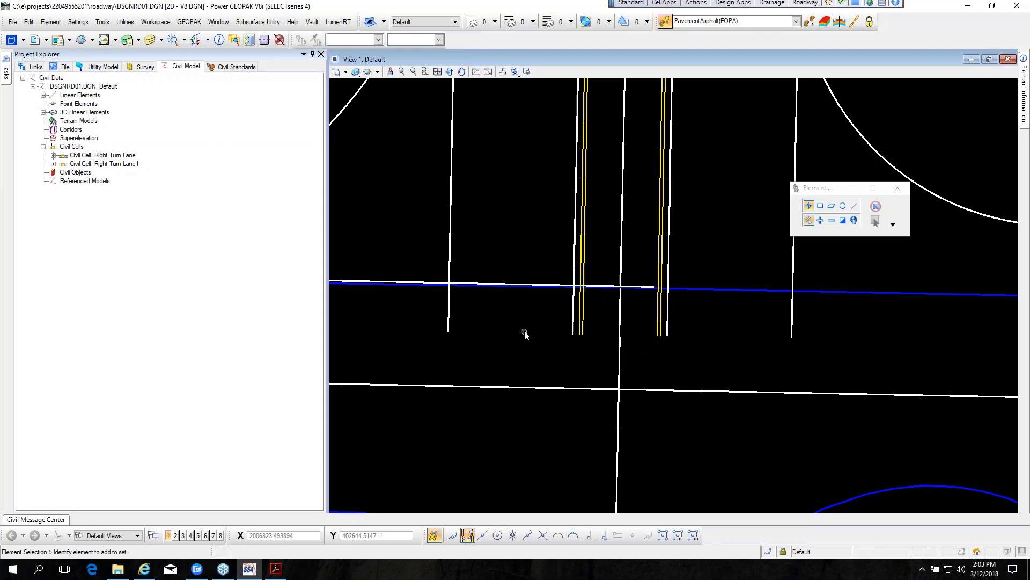
scroll(526, 334, down, 2)
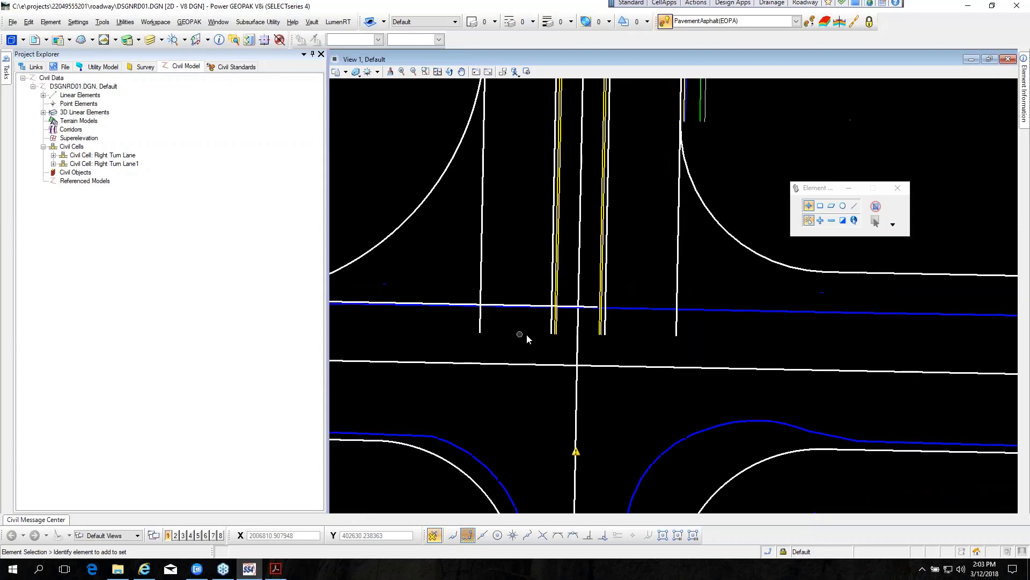
scroll(555, 340, up, 2)
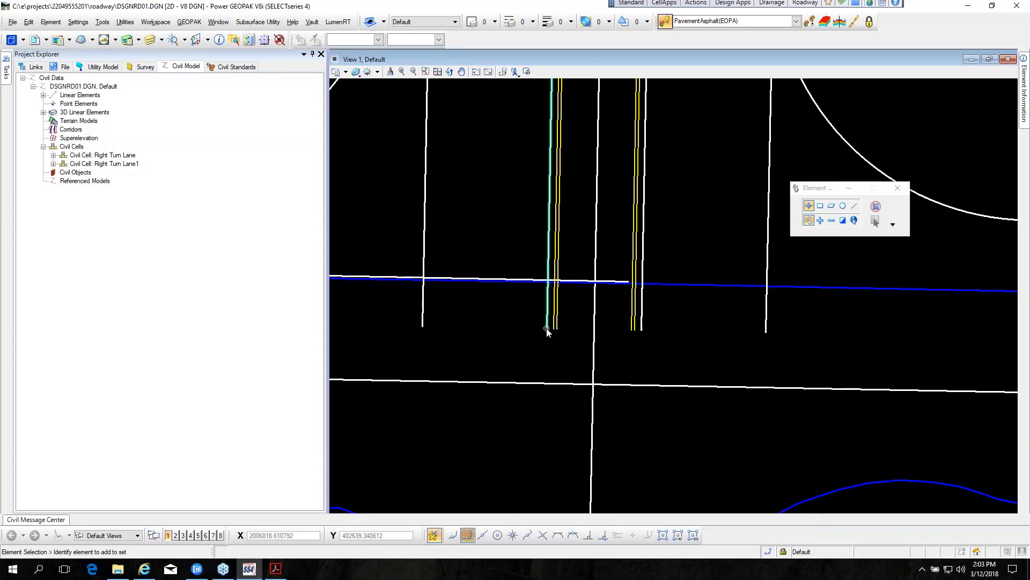
click(547, 329)
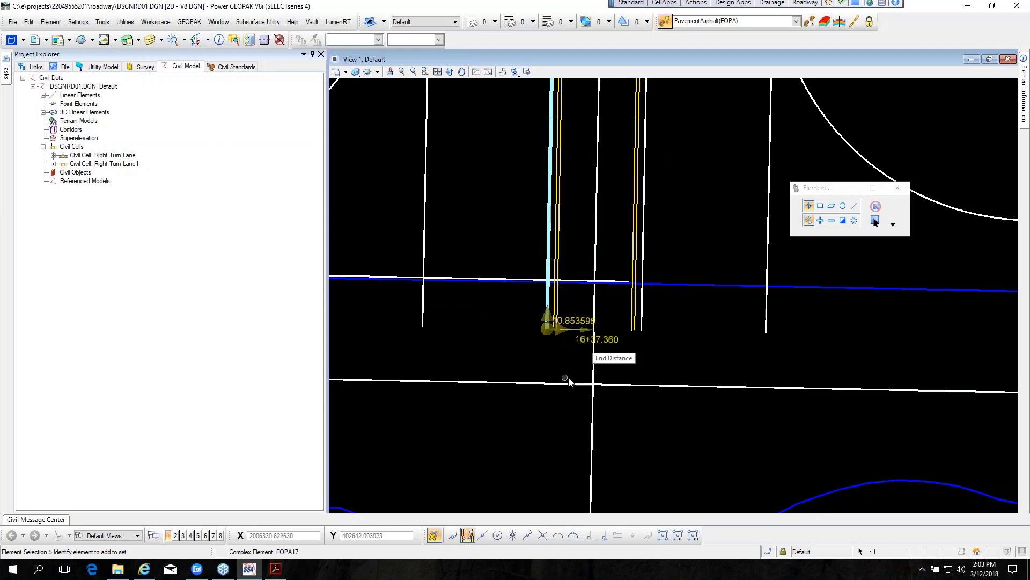
click(529, 353)
scroll(528, 354, down, 4)
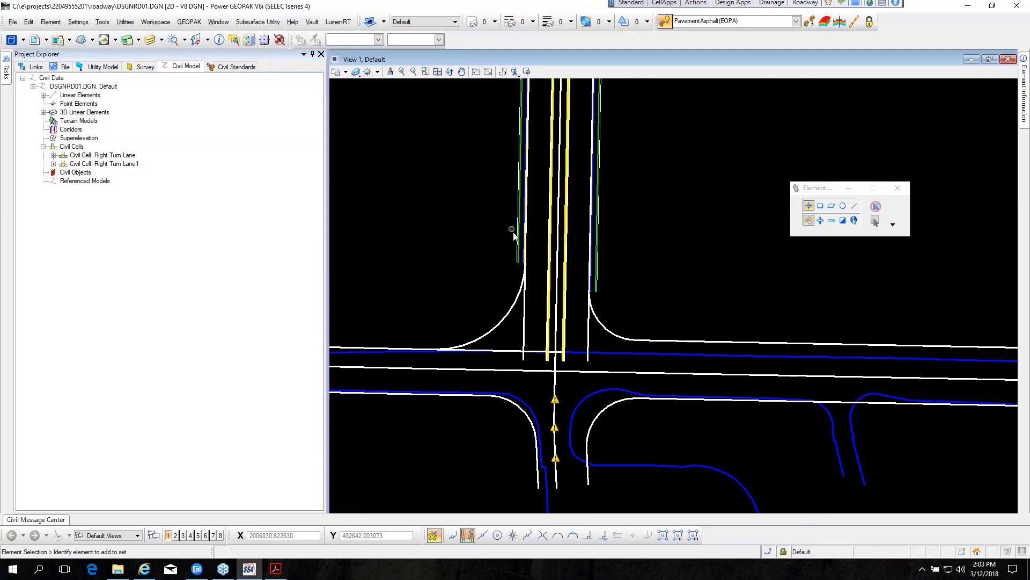
scroll(515, 236, up, 3)
scroll(514, 287, up, 2)
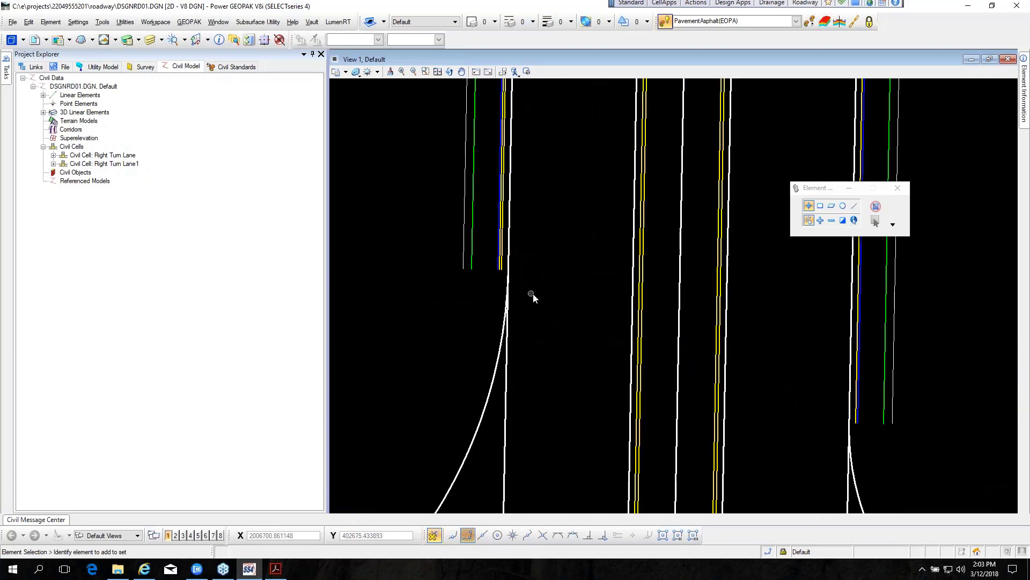
scroll(525, 352, down, 1)
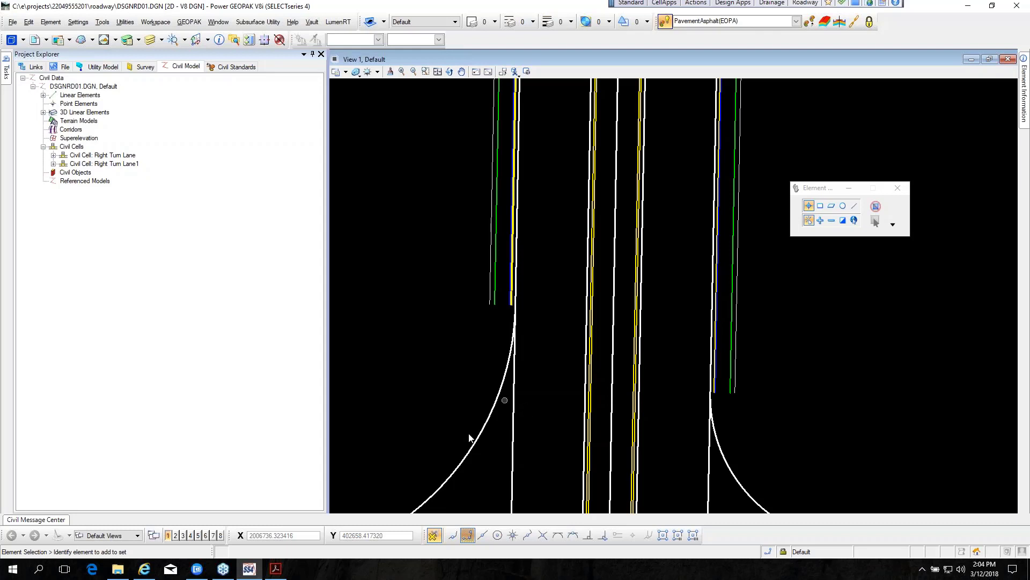
Step: Start placing a civil cell and choose CurbSidewalkLines from the FDOT_Intersections.dgnlib library
mouse_move(518, 339)
click(313, 54)
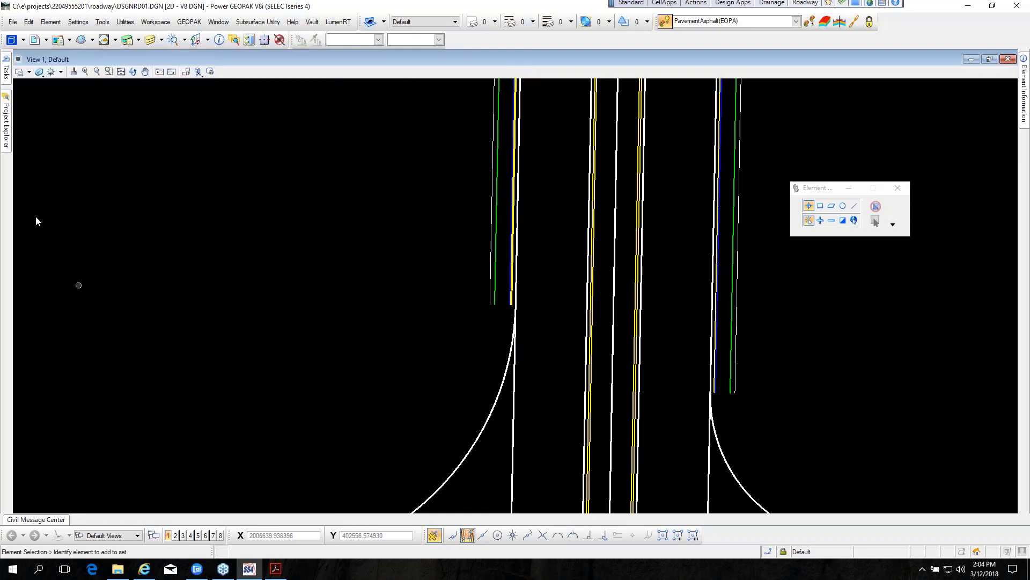
mouse_move(6, 71)
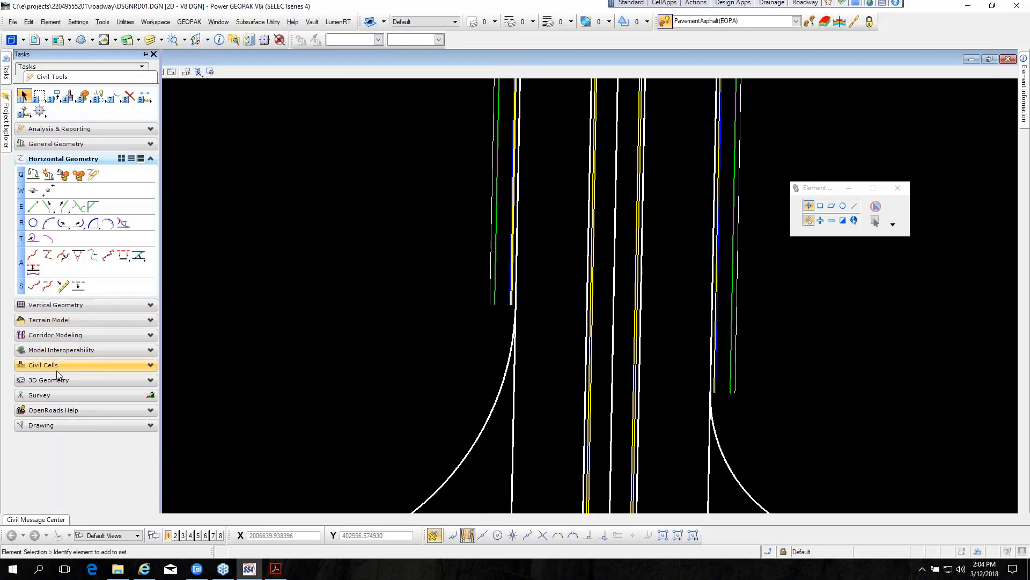
click(42, 366)
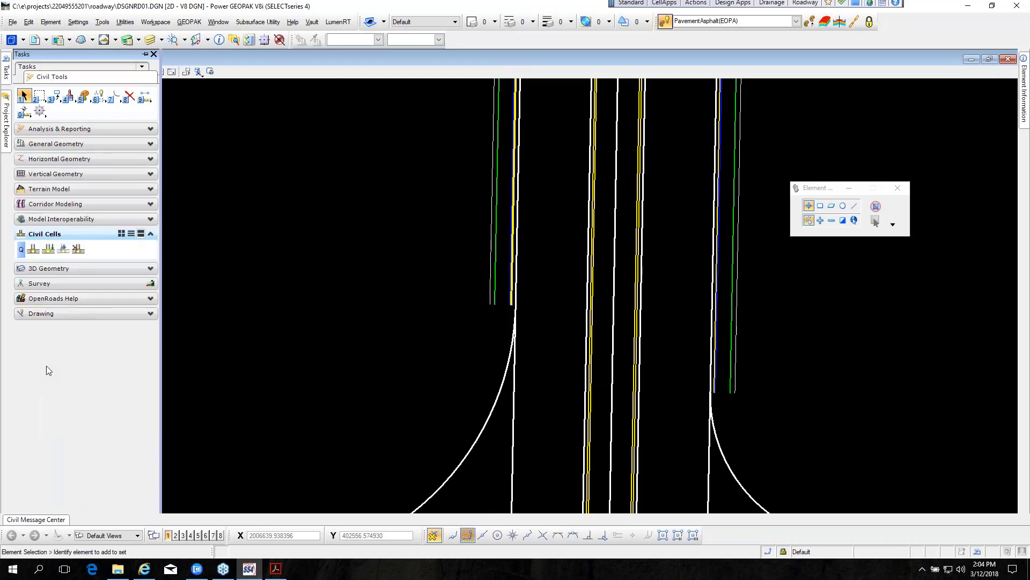
click(49, 249)
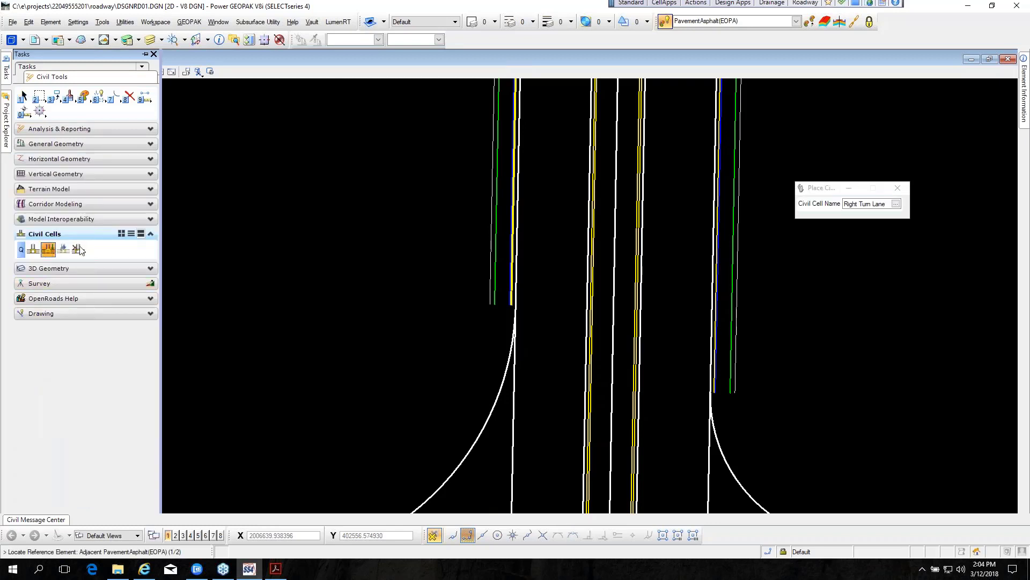
click(896, 204)
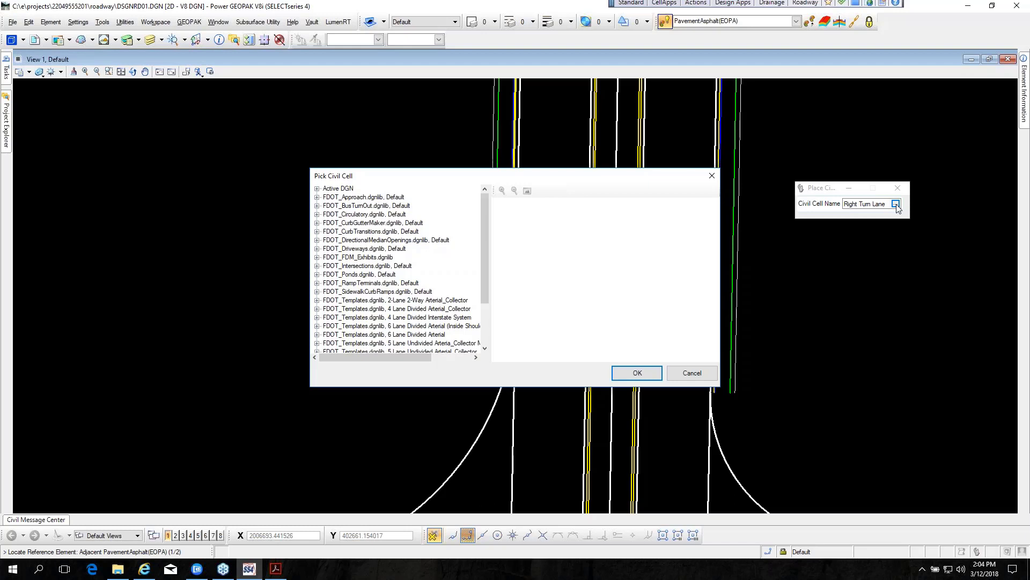
click(317, 265)
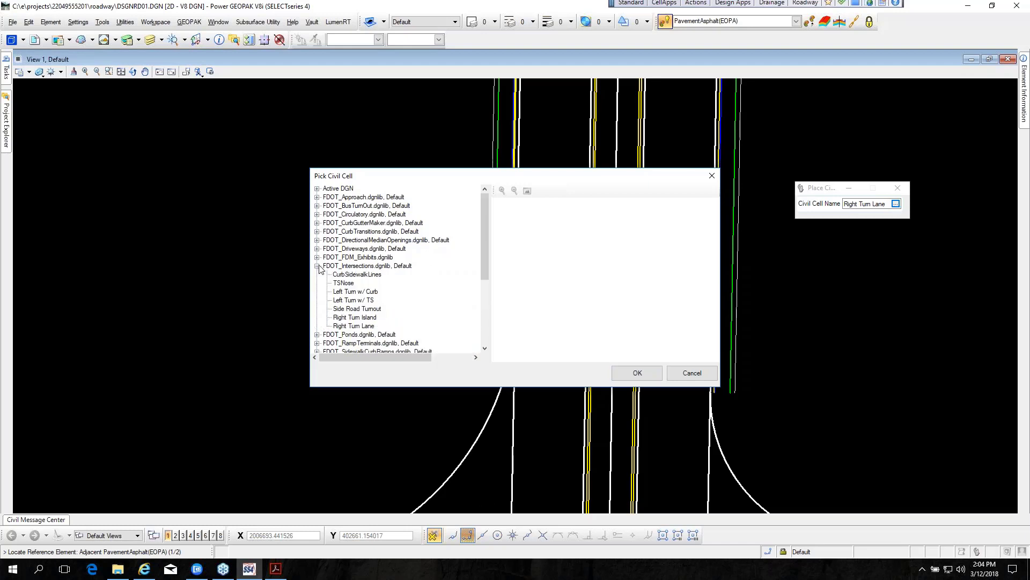
click(348, 275)
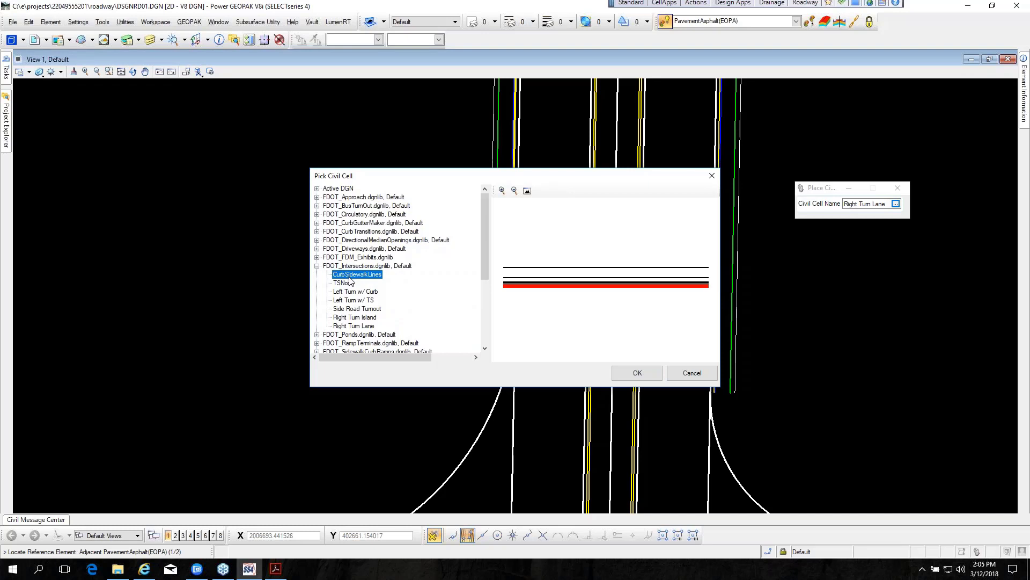
click(636, 374)
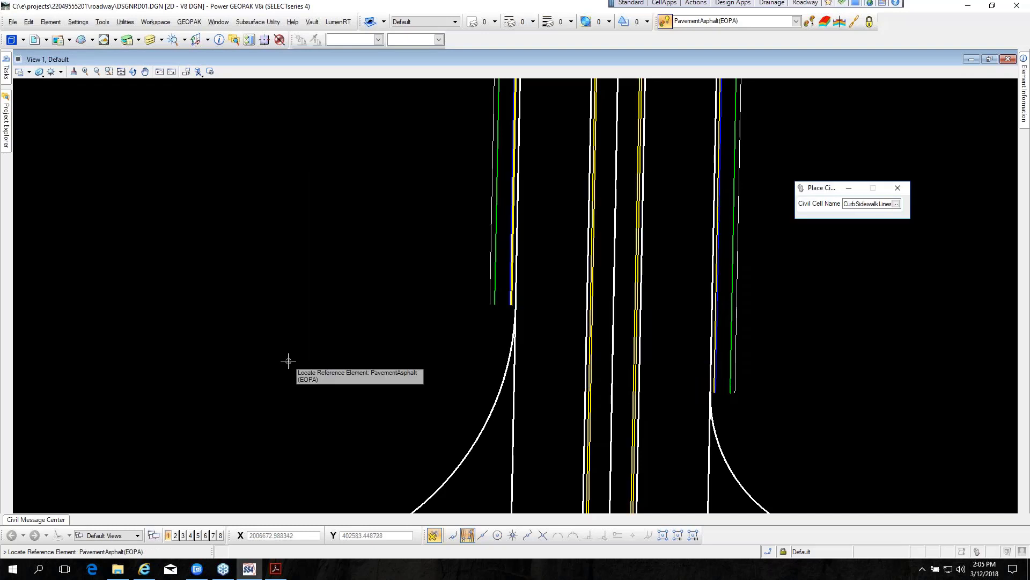
Step: Place the CurbSidewalkLines civil cell along the northwest corner return's pavement edge fillet, keeping the default alternative
scroll(314, 308, down, 2)
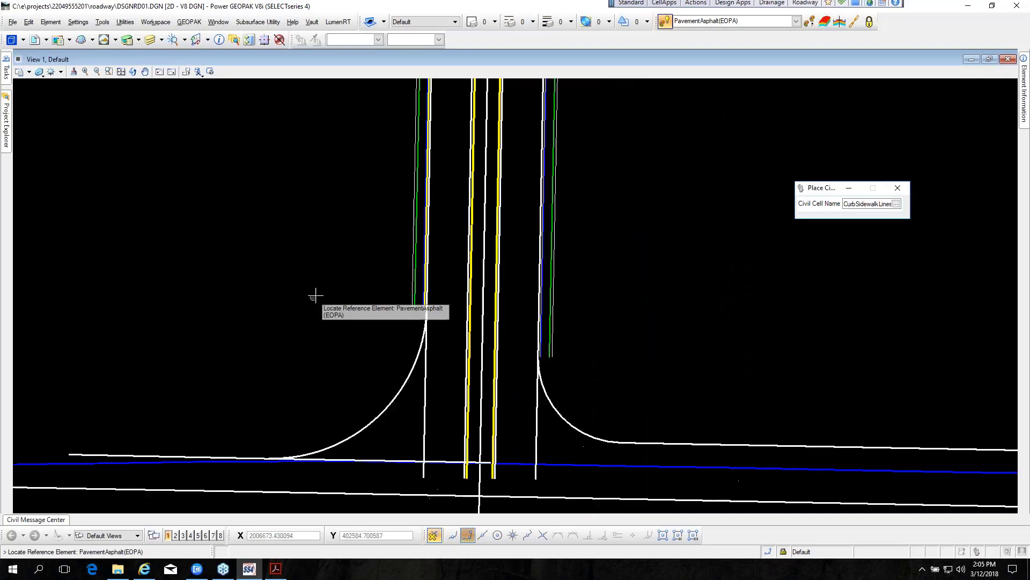
click(383, 406)
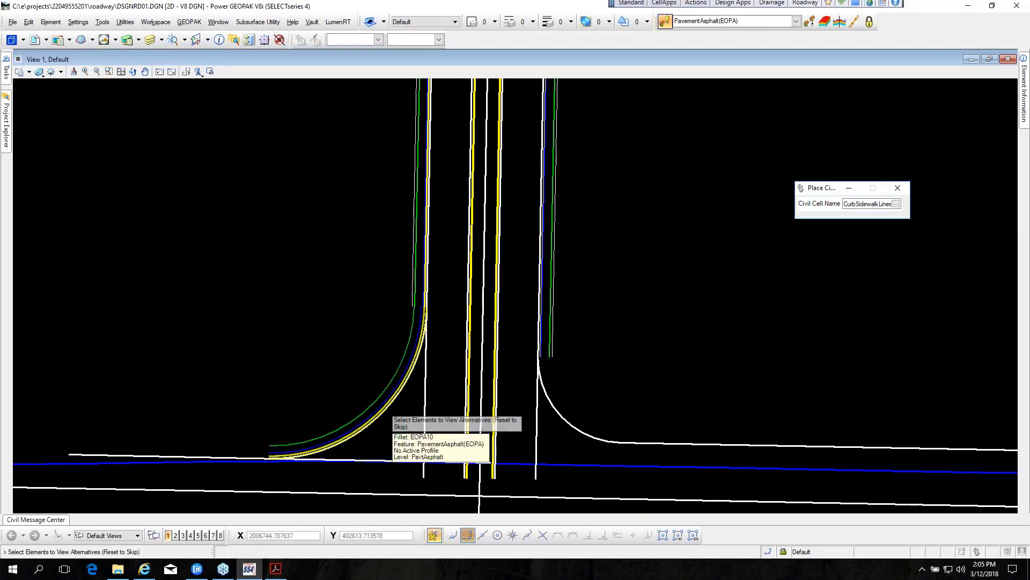
scroll(382, 407, up, 2)
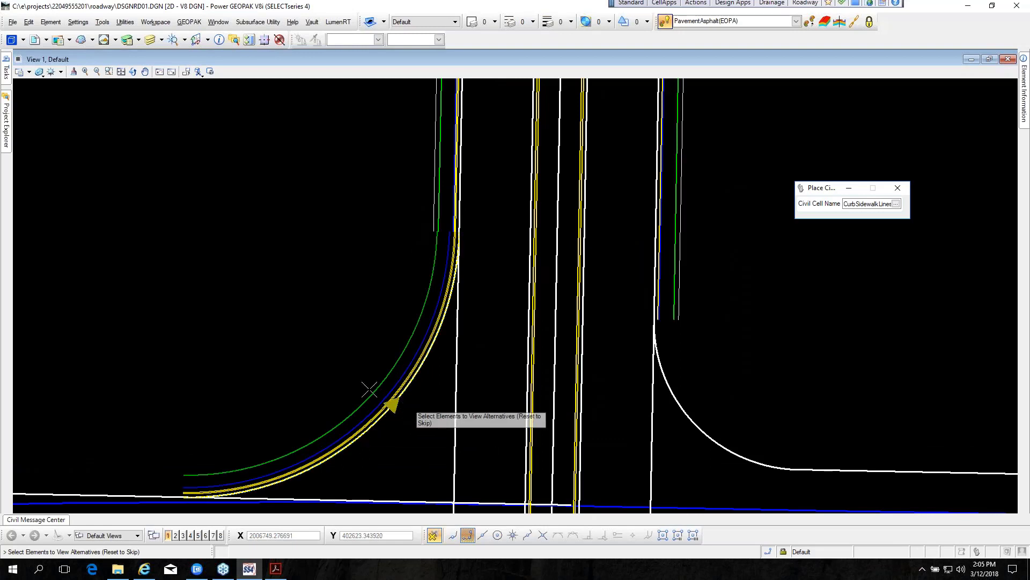
right_click(297, 345)
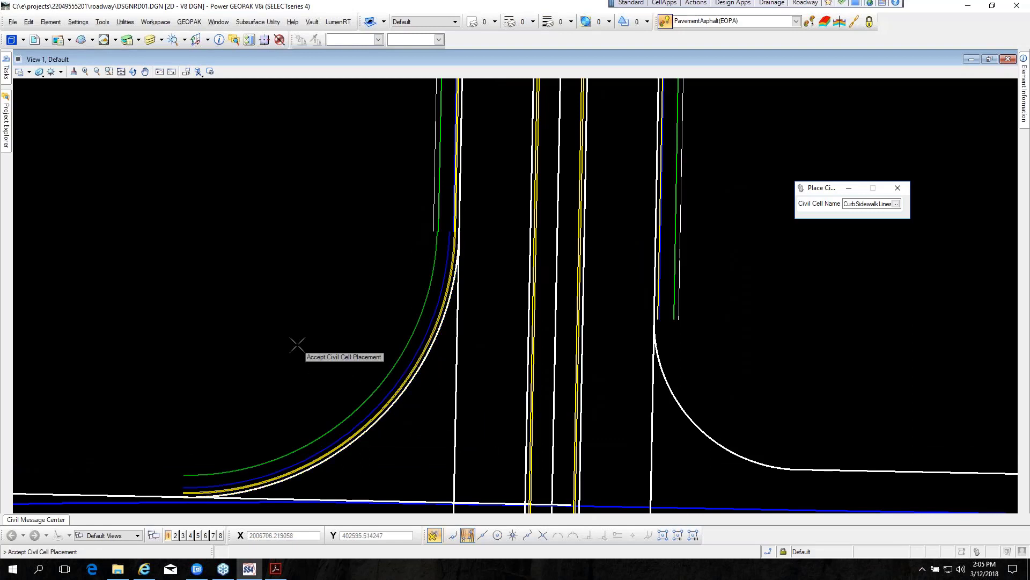
click(297, 345)
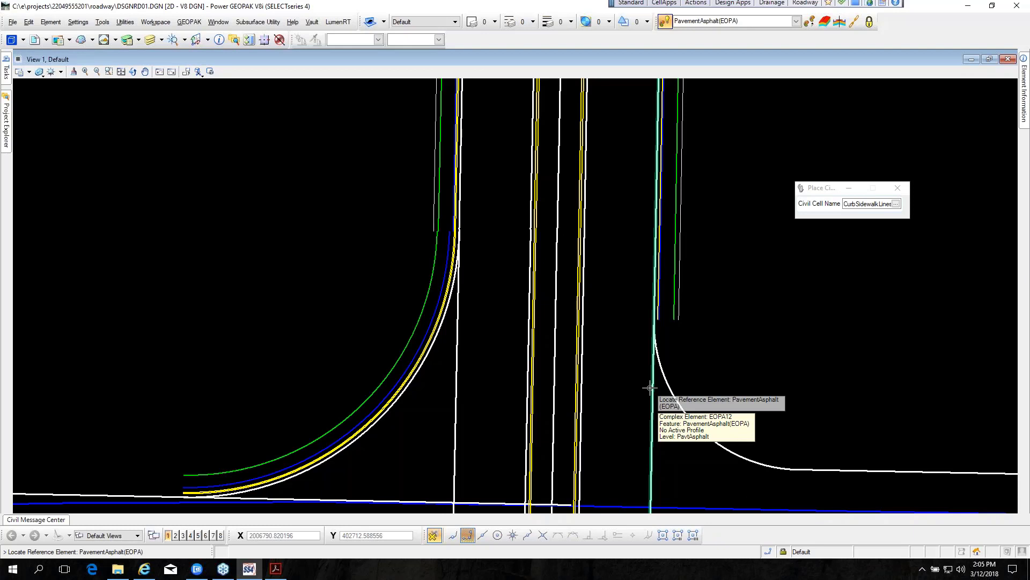
key(Escape)
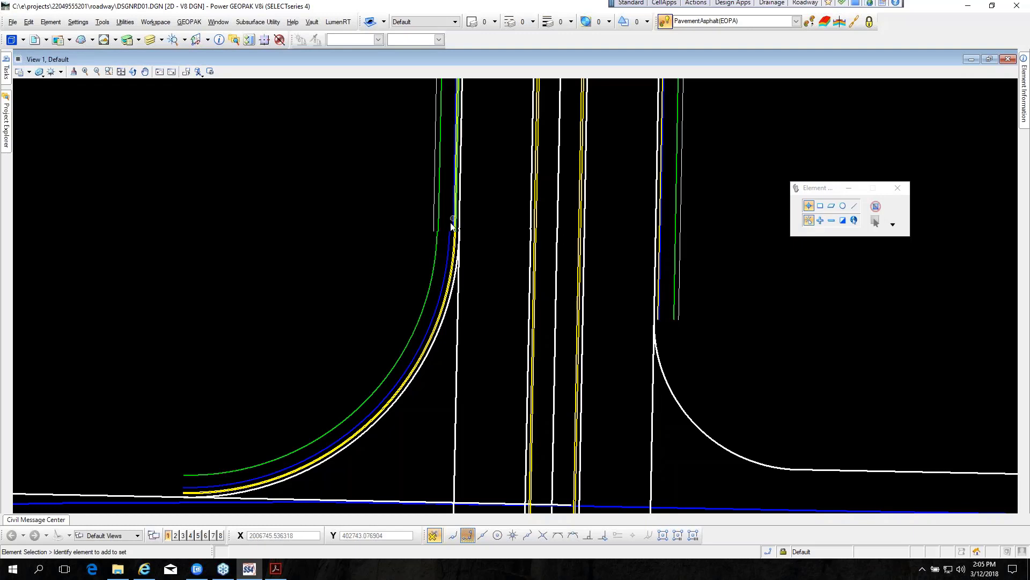
Step: Examine how the corner return's sidewalk lines meet the side road's western ones, including the offset and stationing of the side road's sidewalk front line
scroll(419, 258, up, 2)
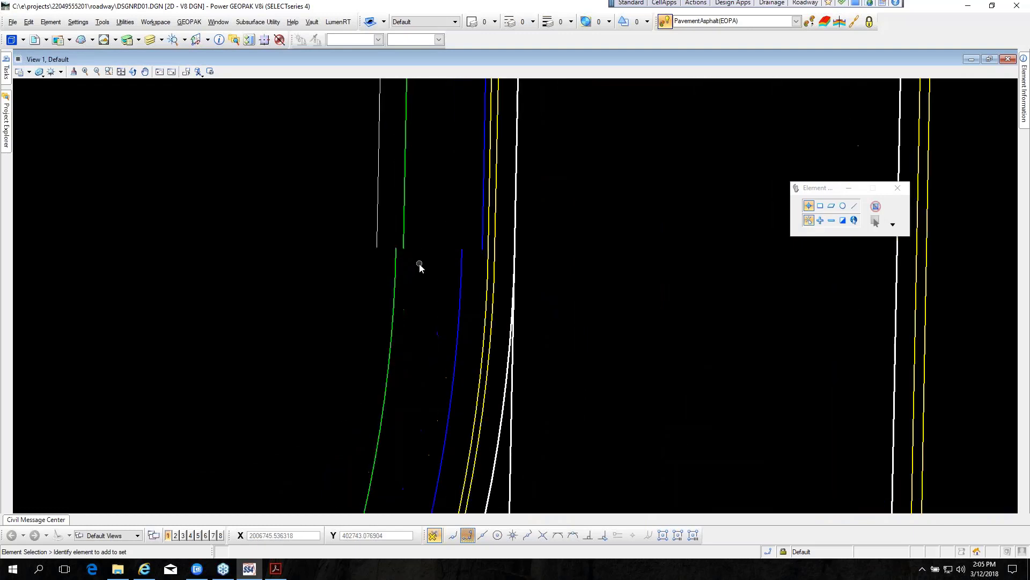
click(456, 295)
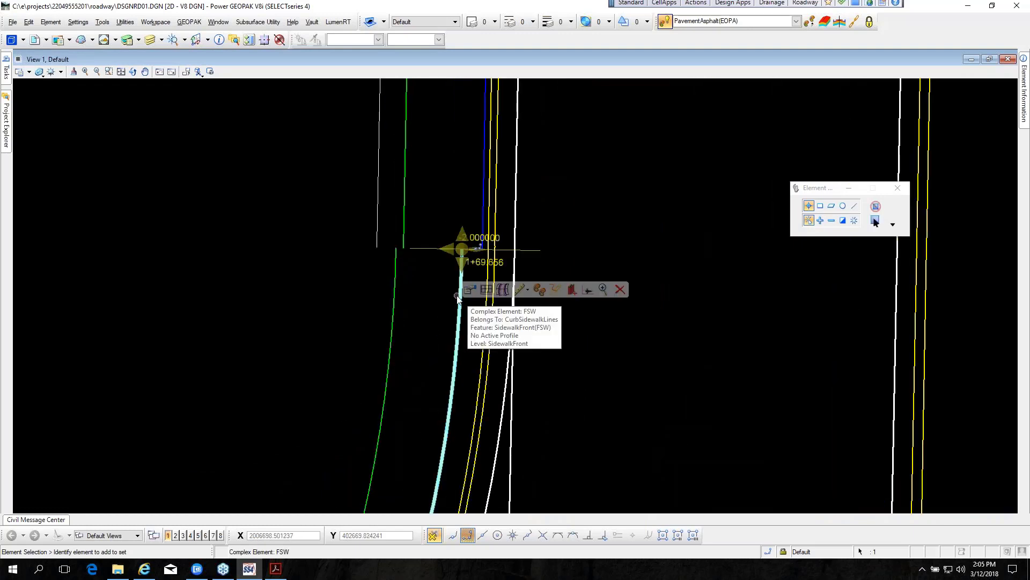
click(440, 207)
scroll(485, 195, up, 2)
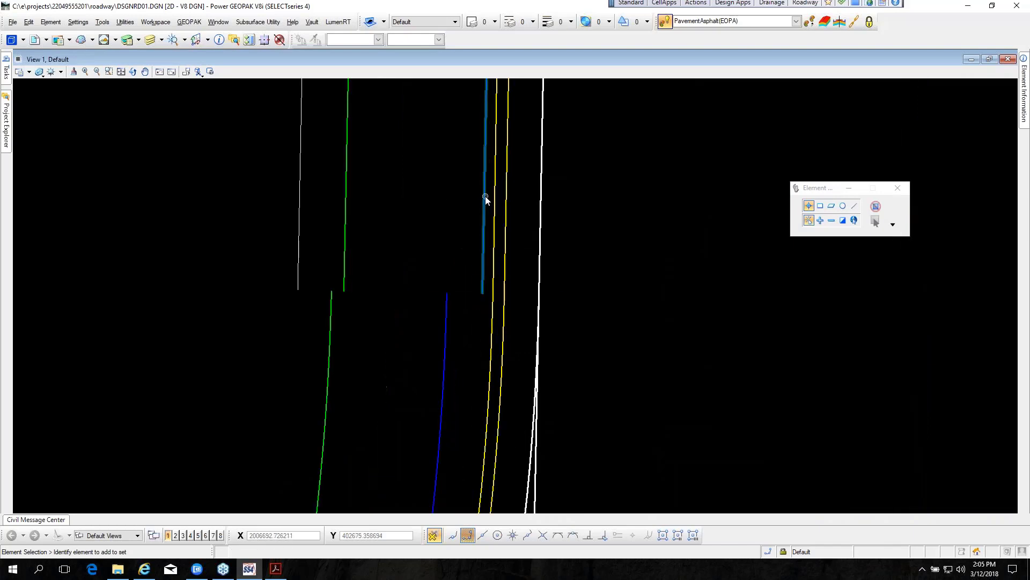
click(485, 196)
scroll(419, 296, down, 4)
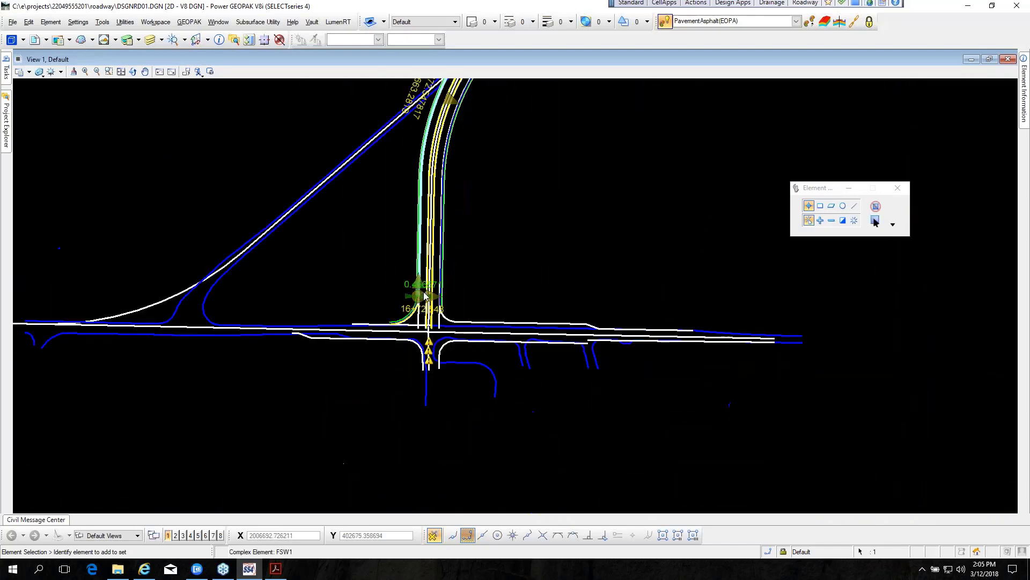
scroll(424, 296, down, 2)
scroll(436, 201, up, 2)
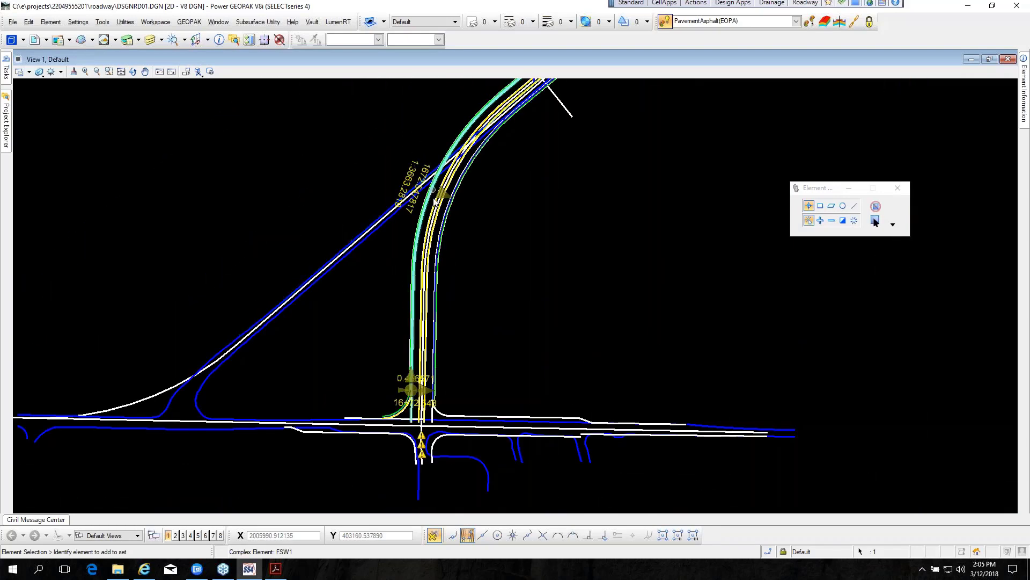
scroll(436, 202, up, 4)
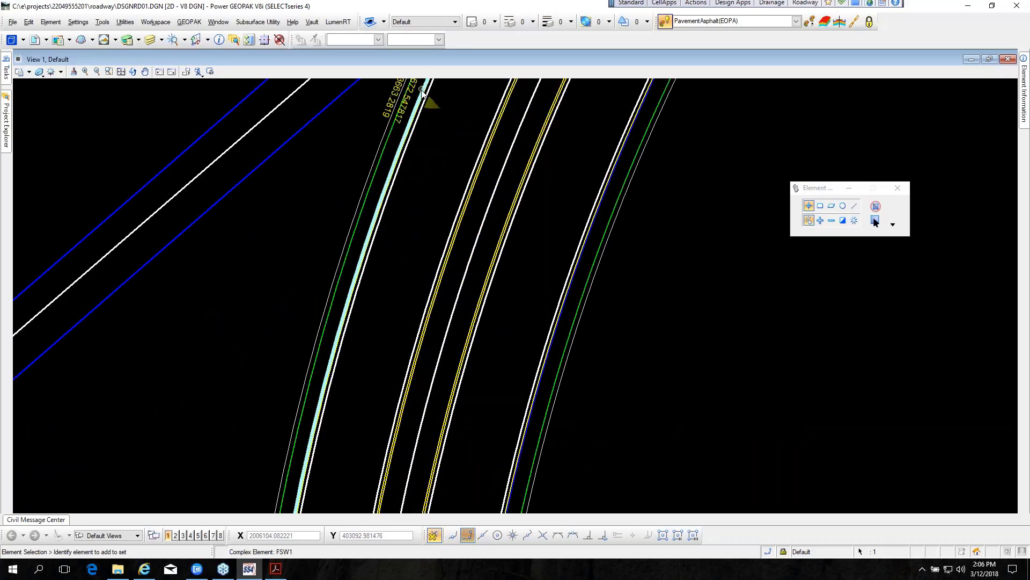
scroll(421, 143, up, 3)
scroll(418, 147, down, 3)
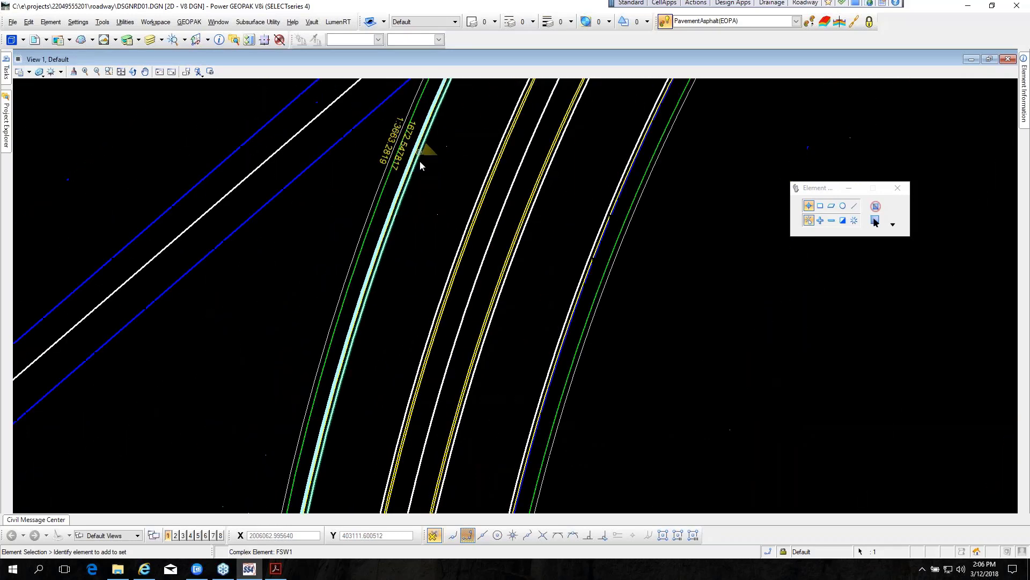
scroll(420, 160, down, 4)
scroll(391, 443, up, 3)
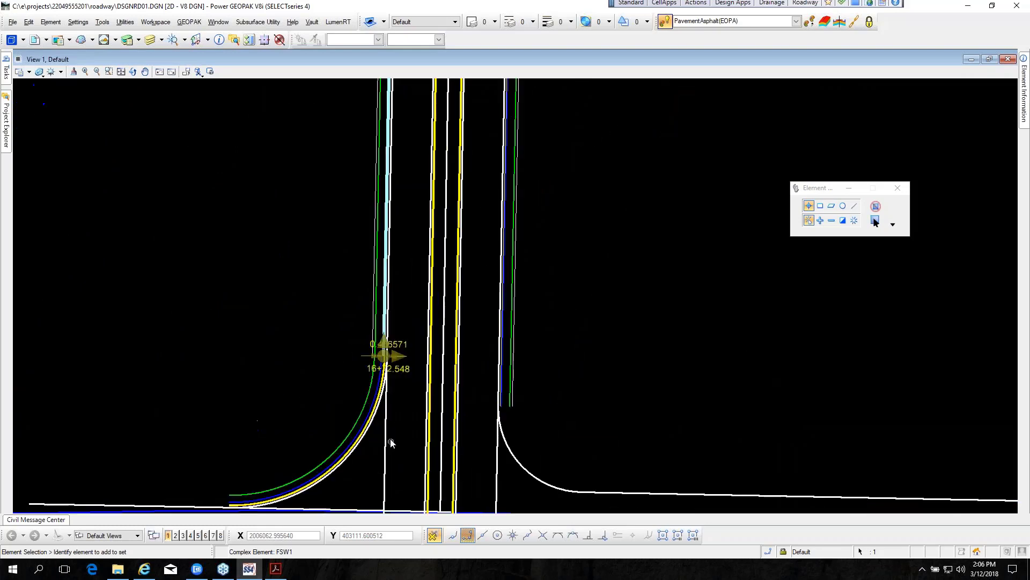
scroll(390, 443, up, 2)
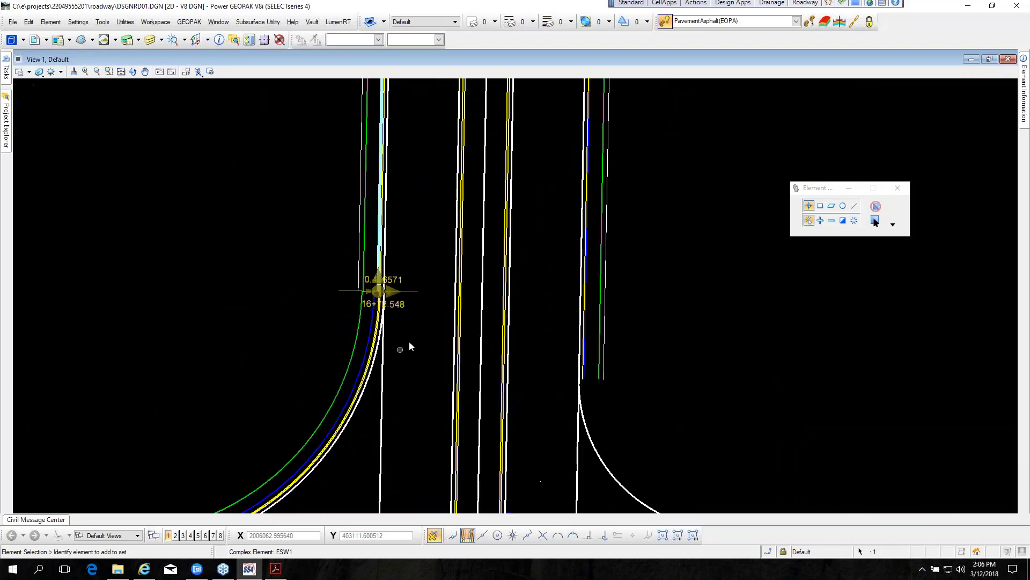
Step: Set the northwest corner return's sidewalk front line offset to 0 and check the offset of its sidewalk back line
click(364, 348)
mouse_move(317, 482)
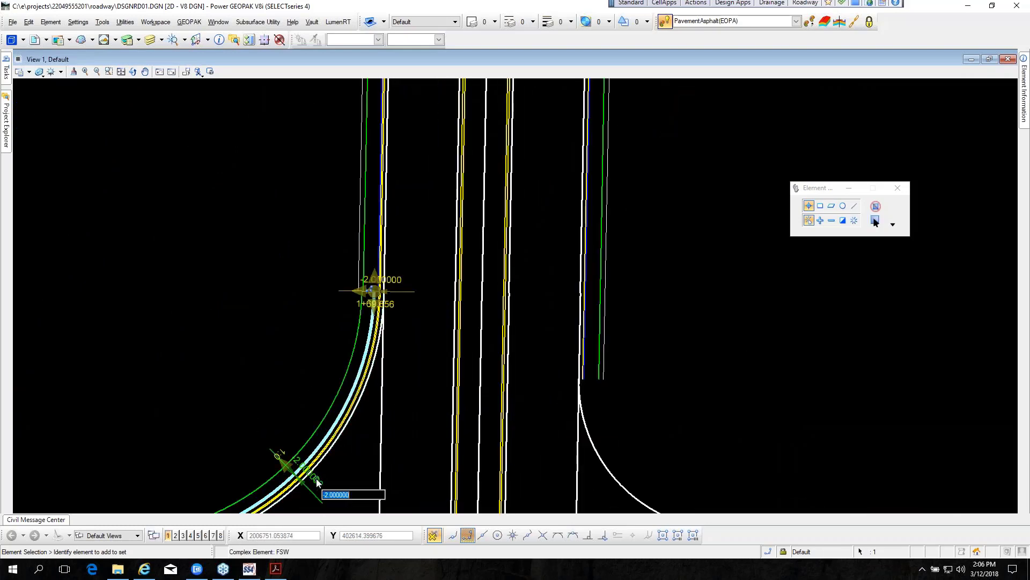
text(0)
key(Return)
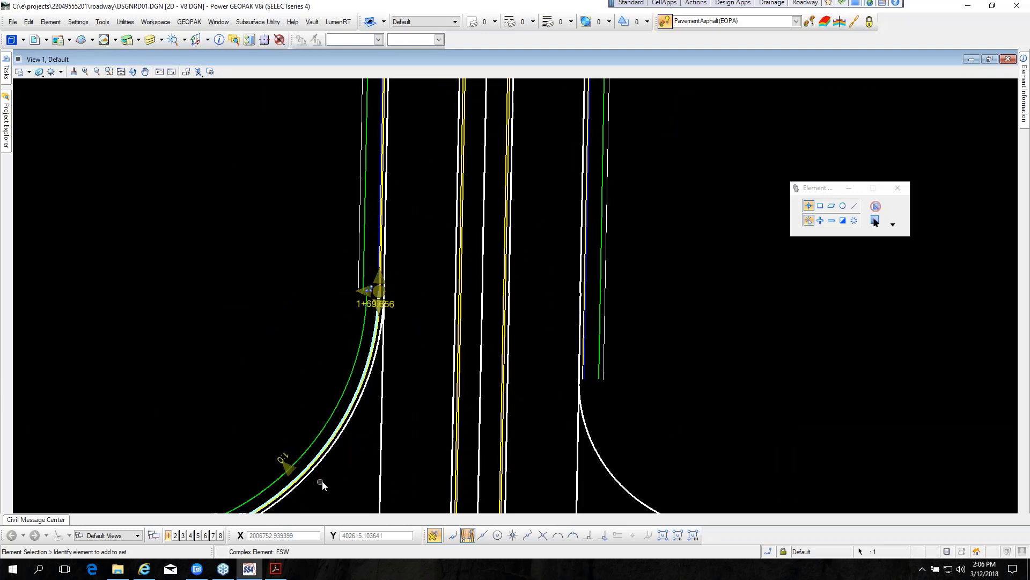
click(296, 468)
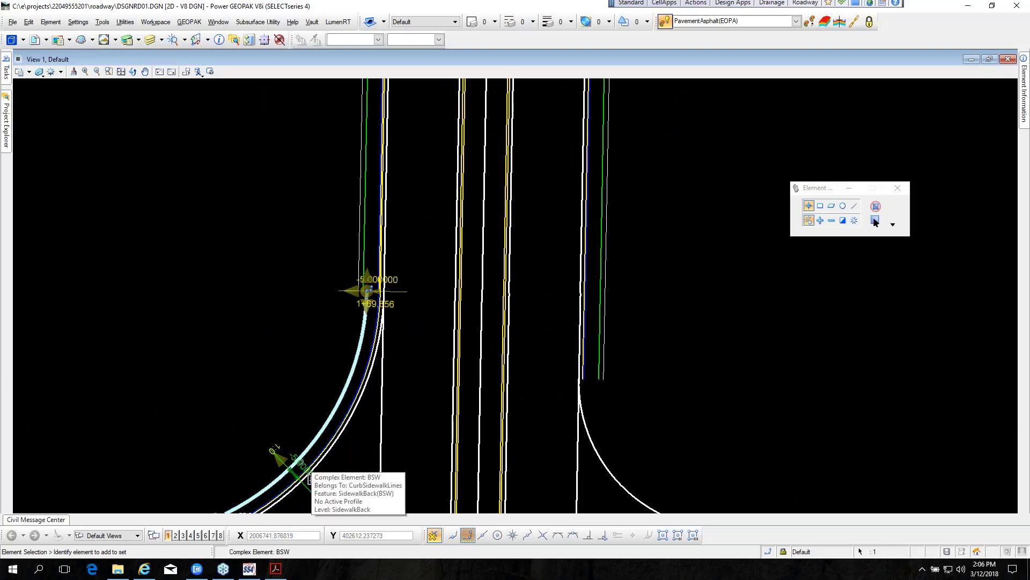
click(283, 395)
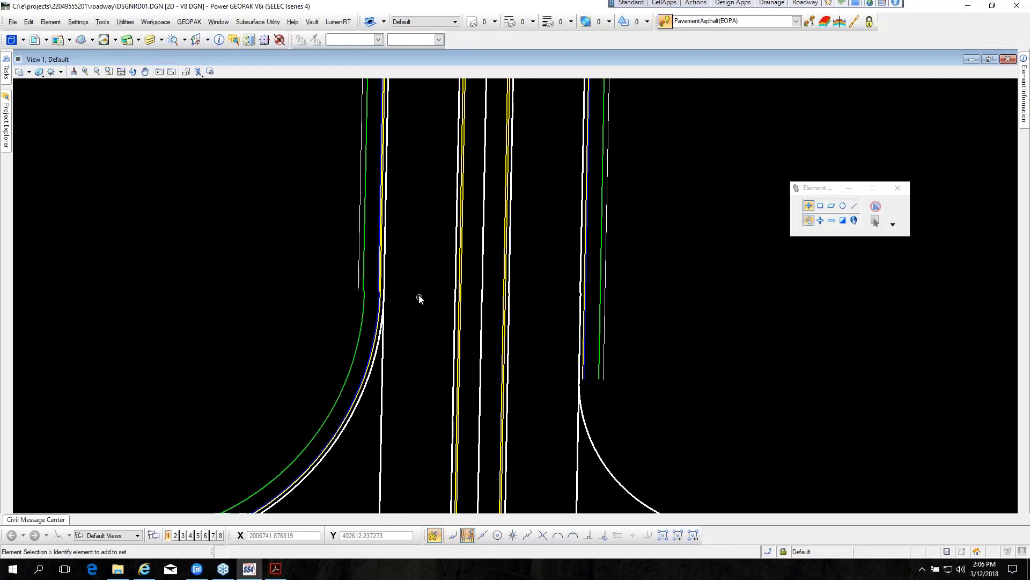
Step: Set the offset of the side road's western sidewalk front line to 0 where it meets the northwest corner return
scroll(420, 299, up, 4)
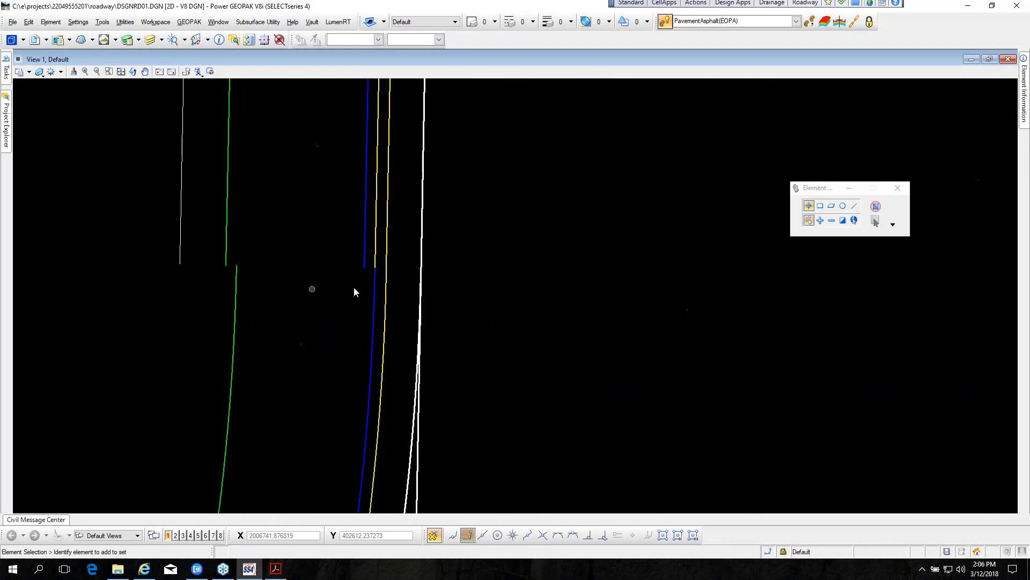
click(365, 261)
scroll(368, 263, up, 2)
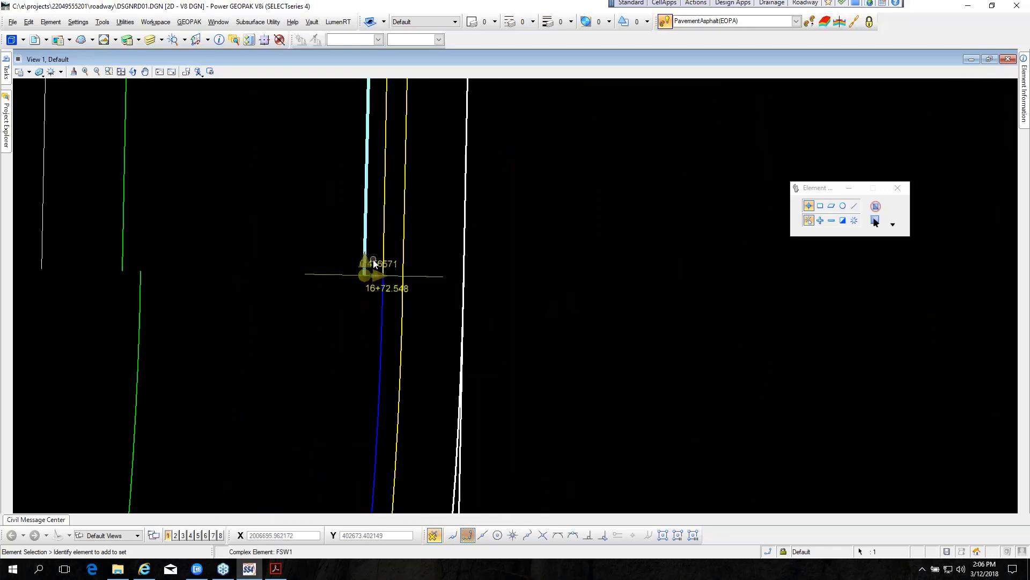
click(374, 263)
text(0)
key(Return)
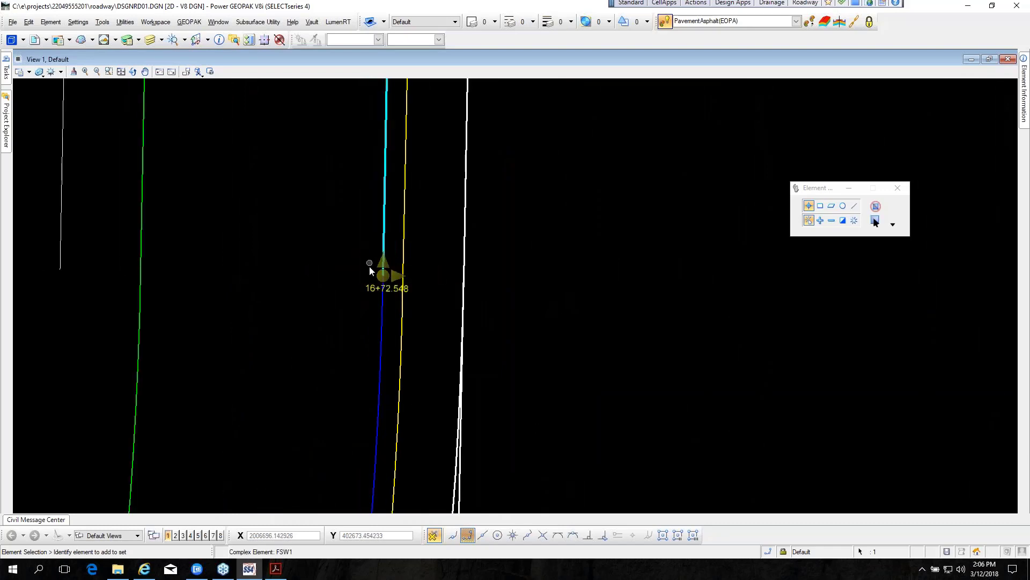
click(257, 375)
scroll(257, 376, down, 4)
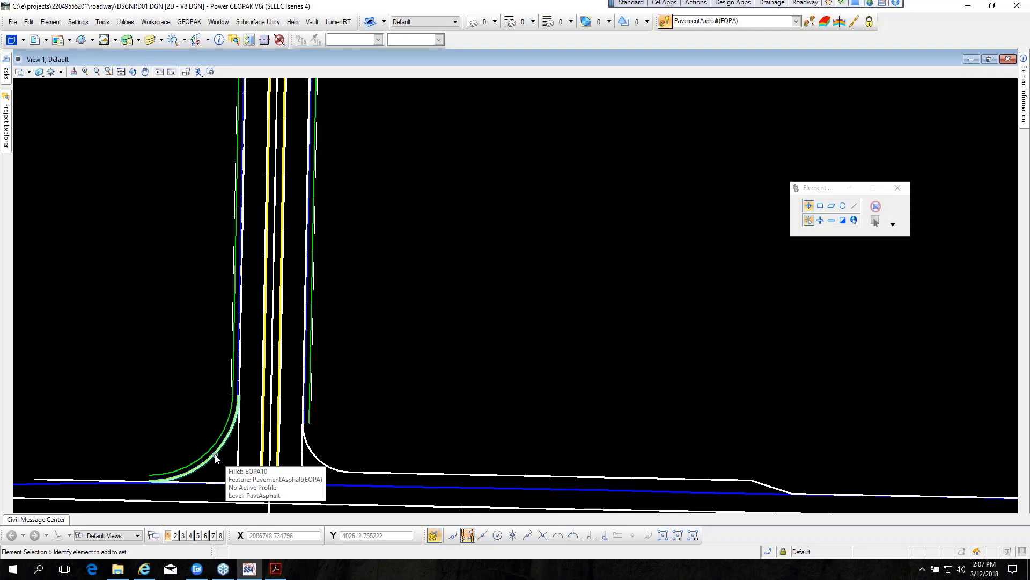
click(215, 457)
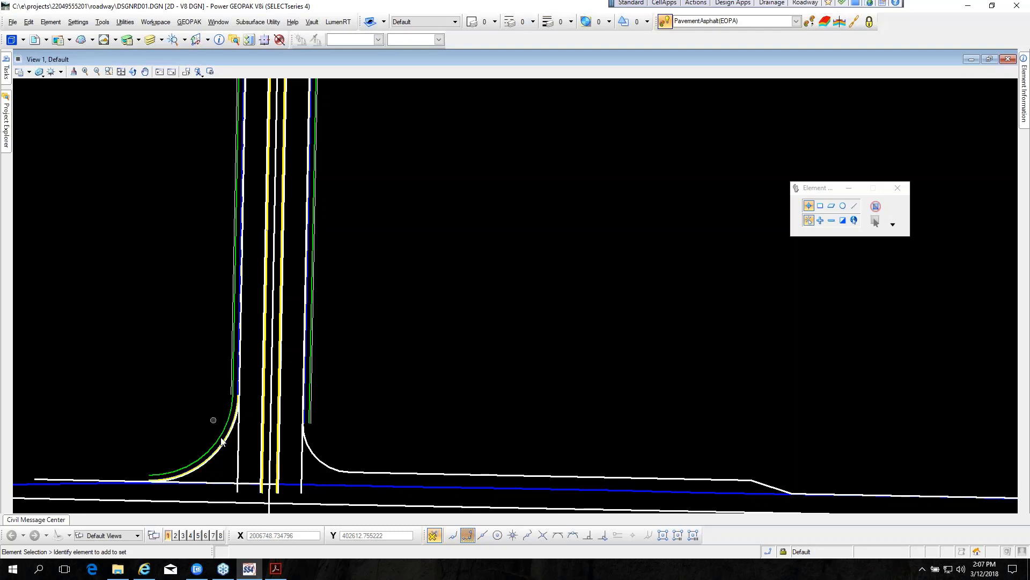
Step: Drop the civil cell on the northwest corner return and check the model's list of civil cells
scroll(218, 460, up, 2)
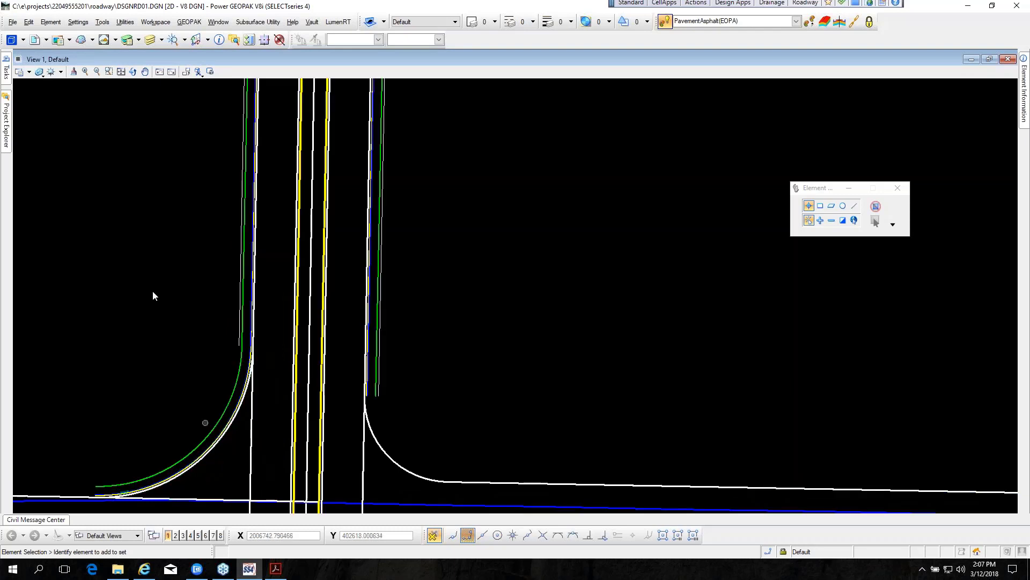
mouse_move(5, 69)
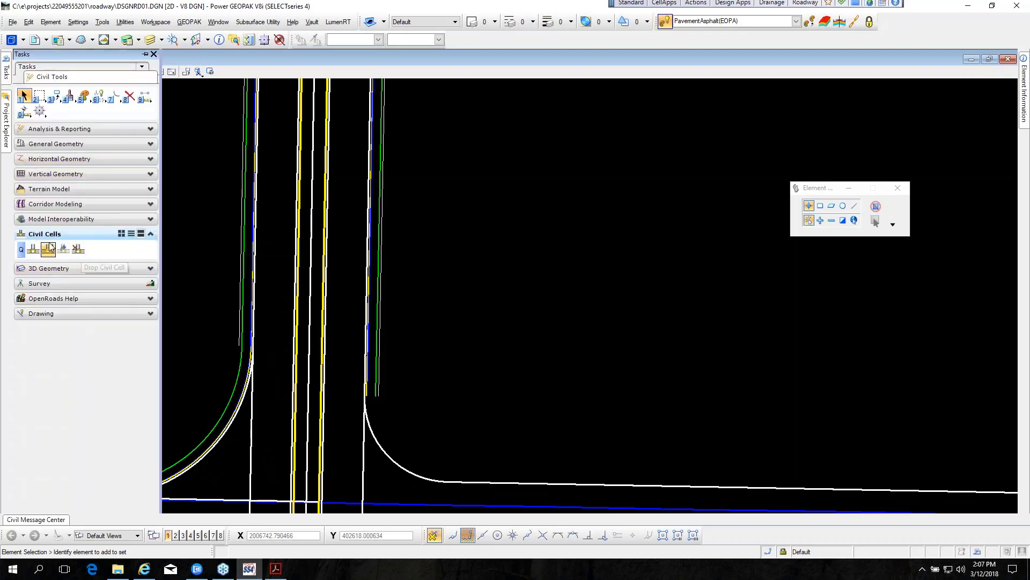
click(79, 250)
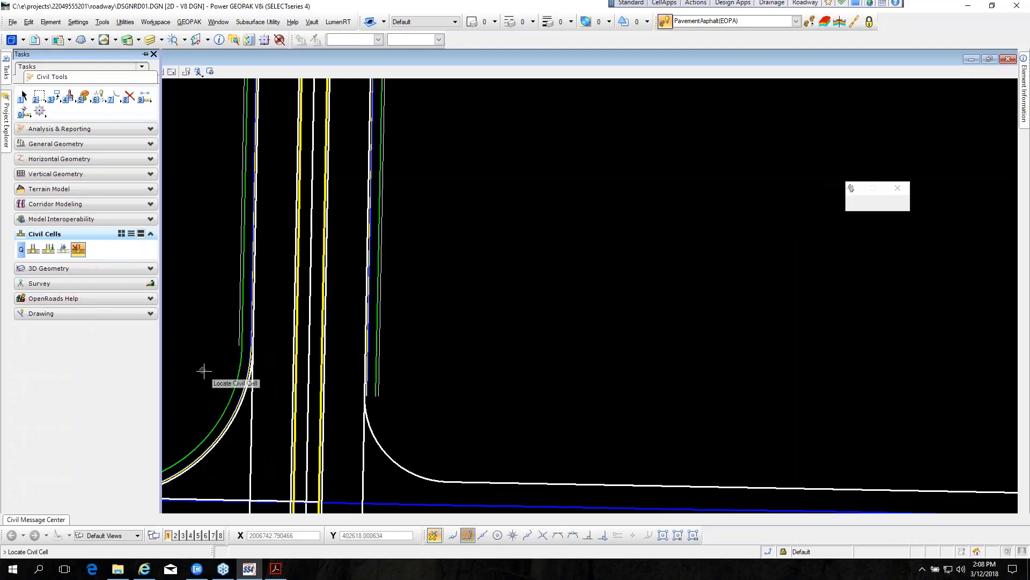
mouse_move(4, 73)
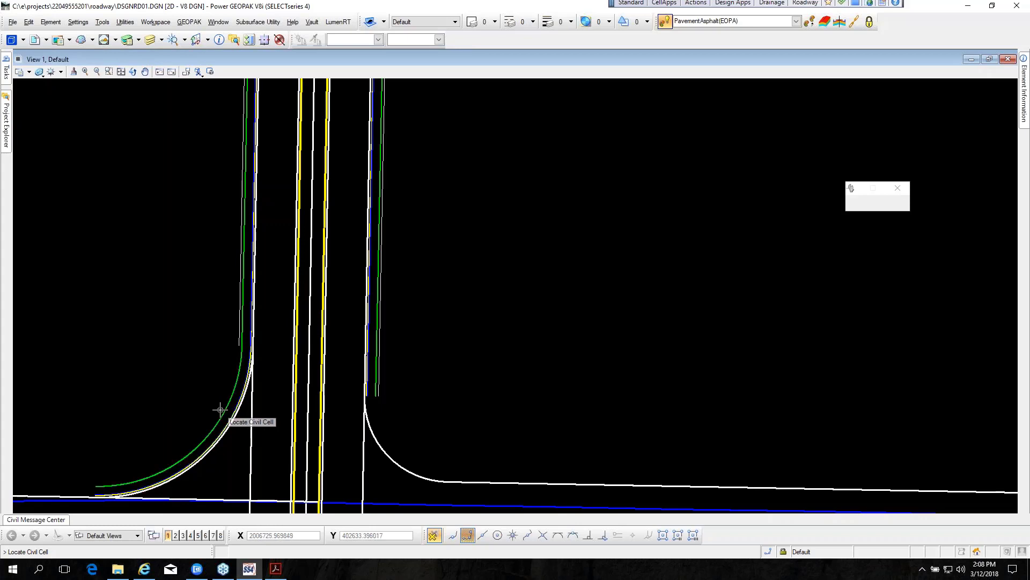
click(222, 412)
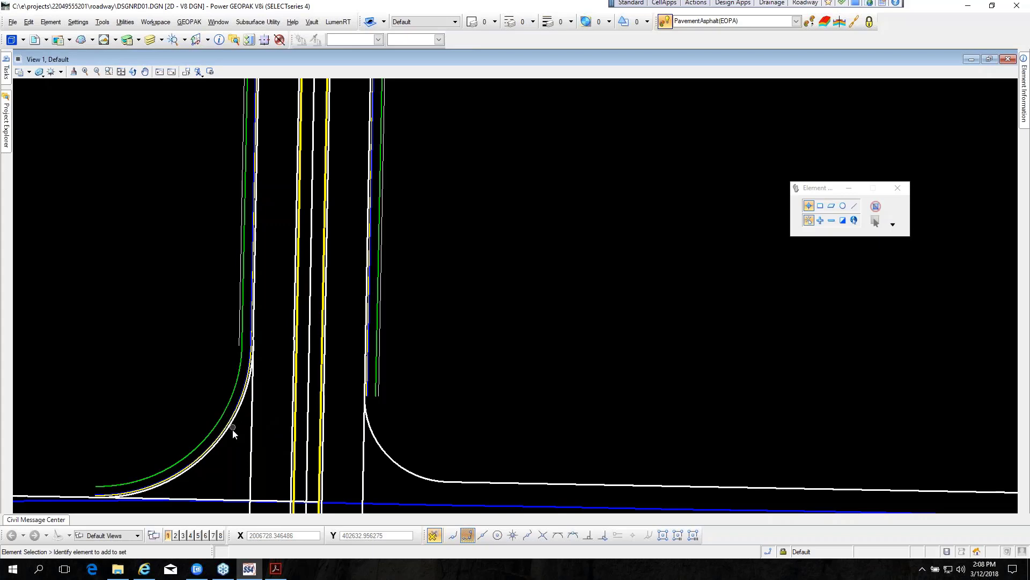
scroll(231, 436, up, 3)
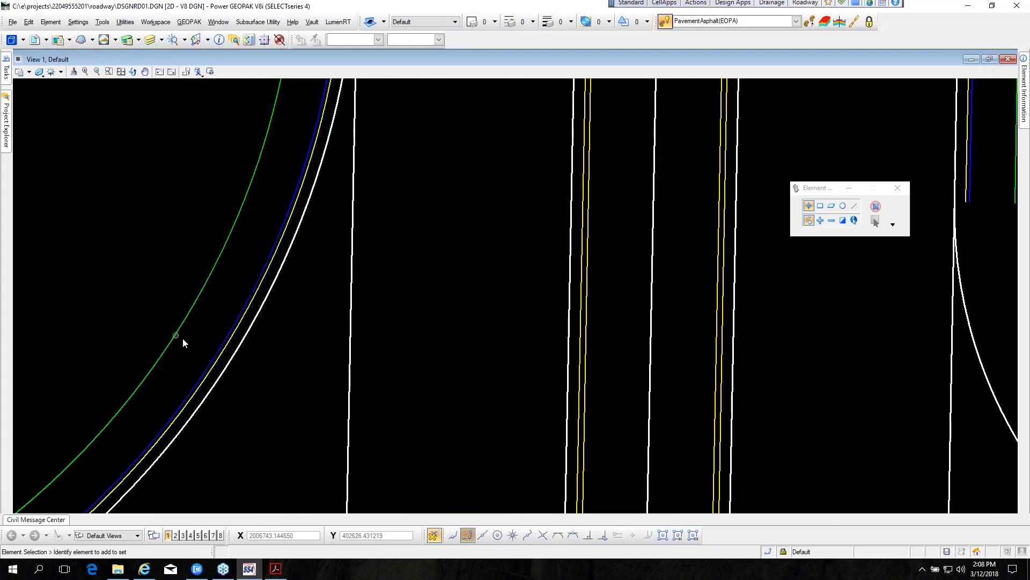
scroll(183, 343, down, 3)
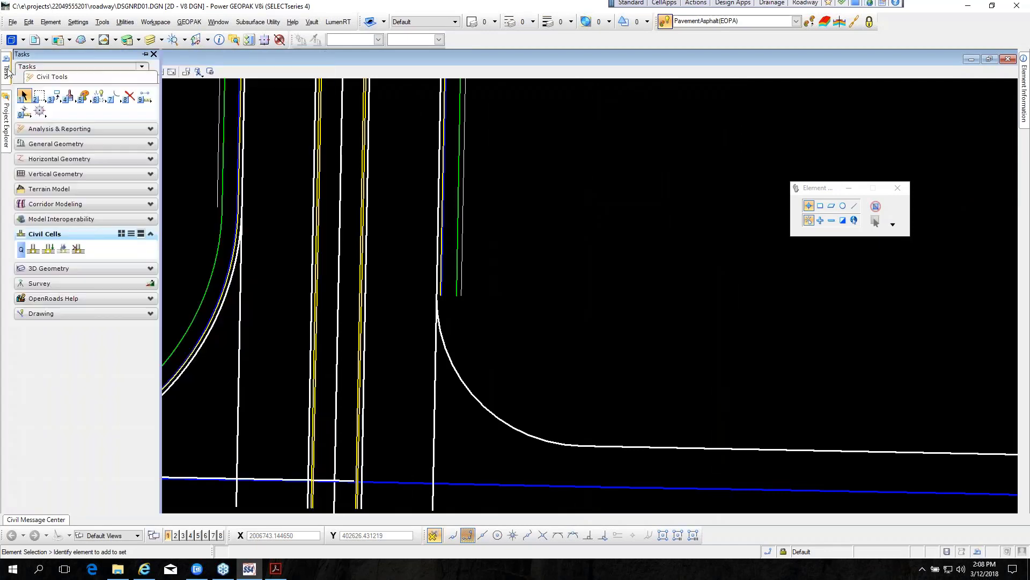
mouse_move(7, 108)
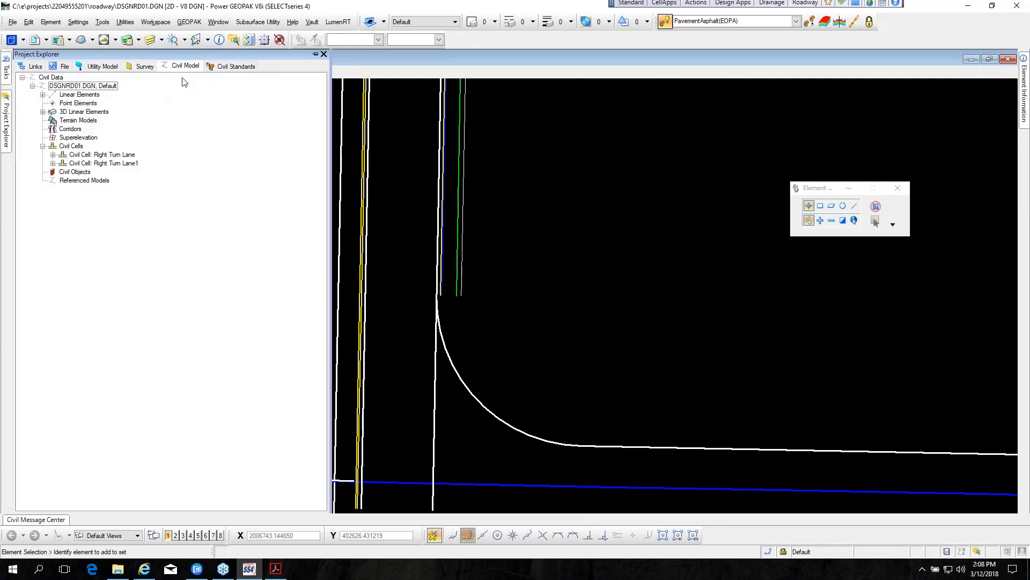
click(103, 163)
Step: Start a new civil cell and name it Custom CurbandSidewalkLines
mouse_move(6, 73)
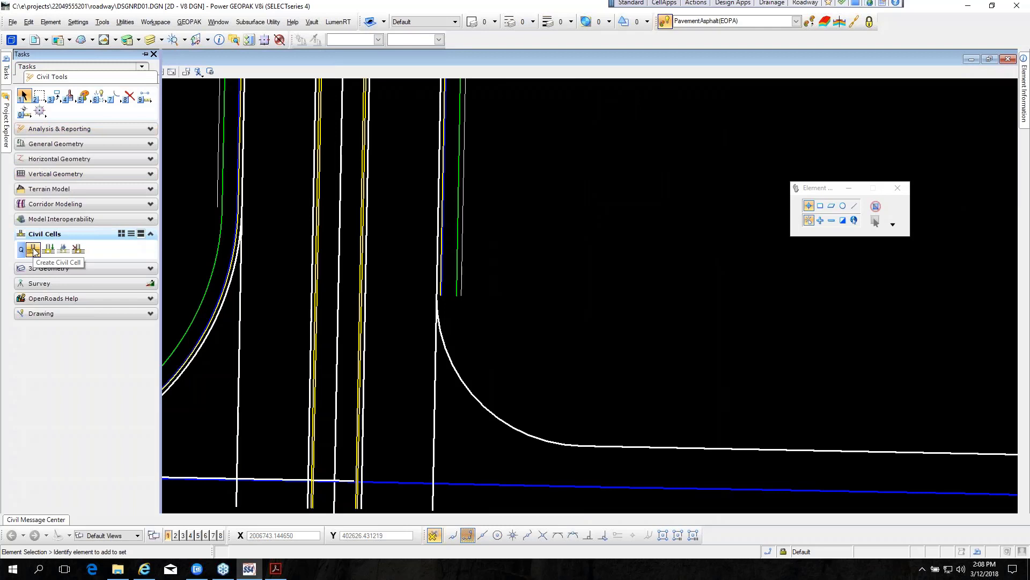
click(33, 250)
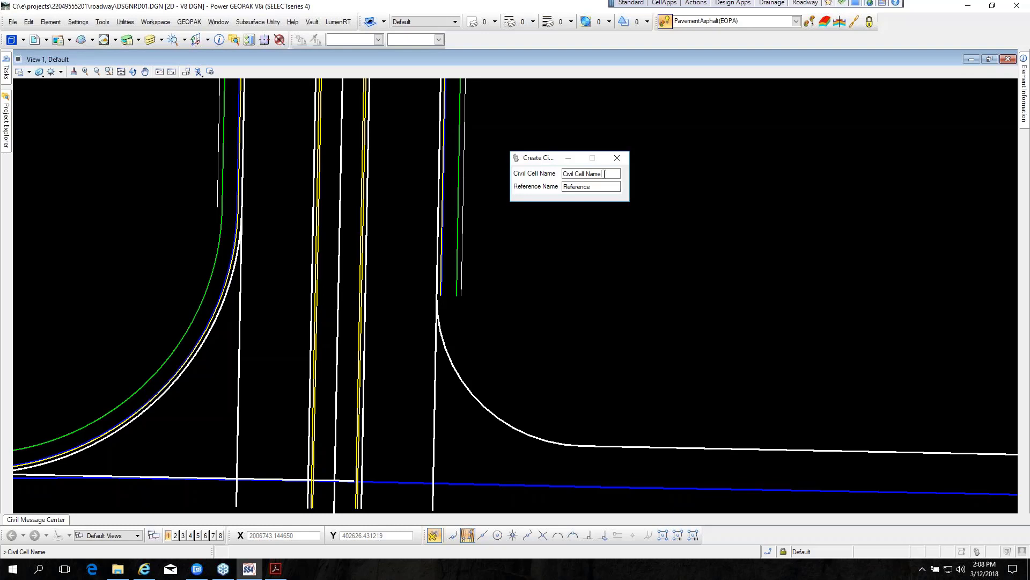
drag(603, 174, 563, 174)
text(Cu)
text(stom)
text( Cu)
text(rbandSi)
text(dewalk)
text( Lines)
key(Tab)
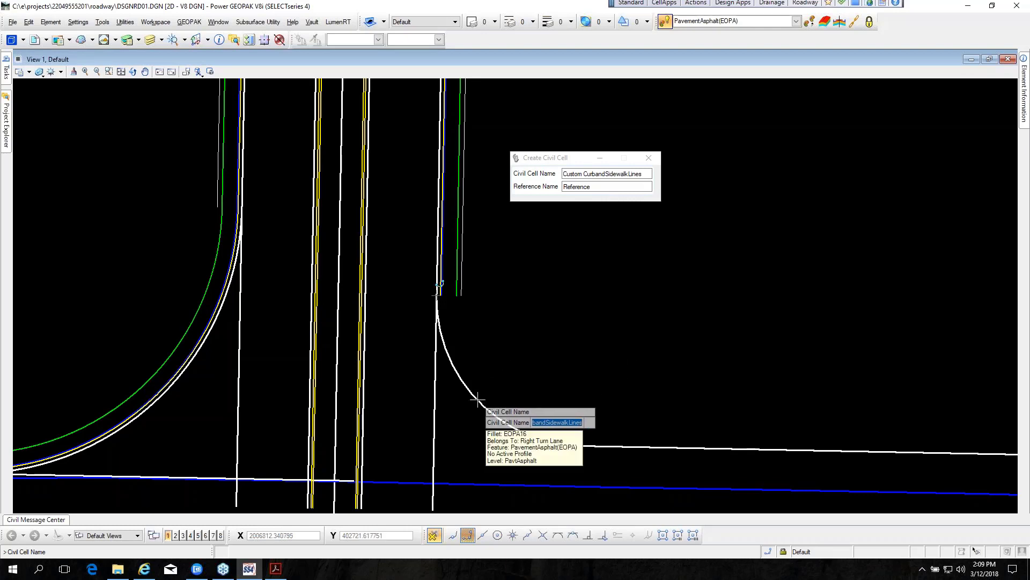
click(489, 385)
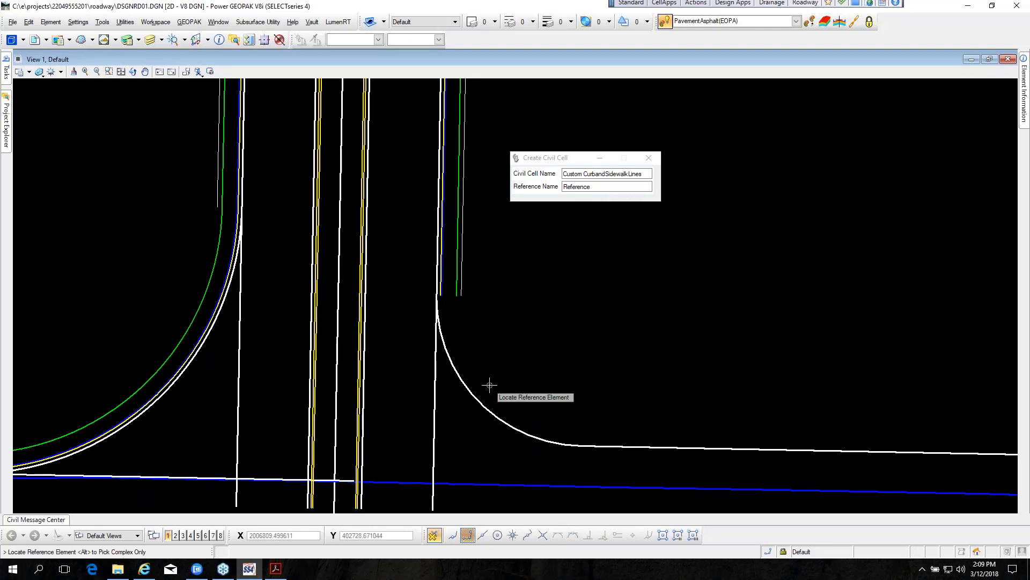
Step: Take the northwest corner return's pavement edge fillet as the cell's only reference, without optional references, and accept the civil cell
click(159, 399)
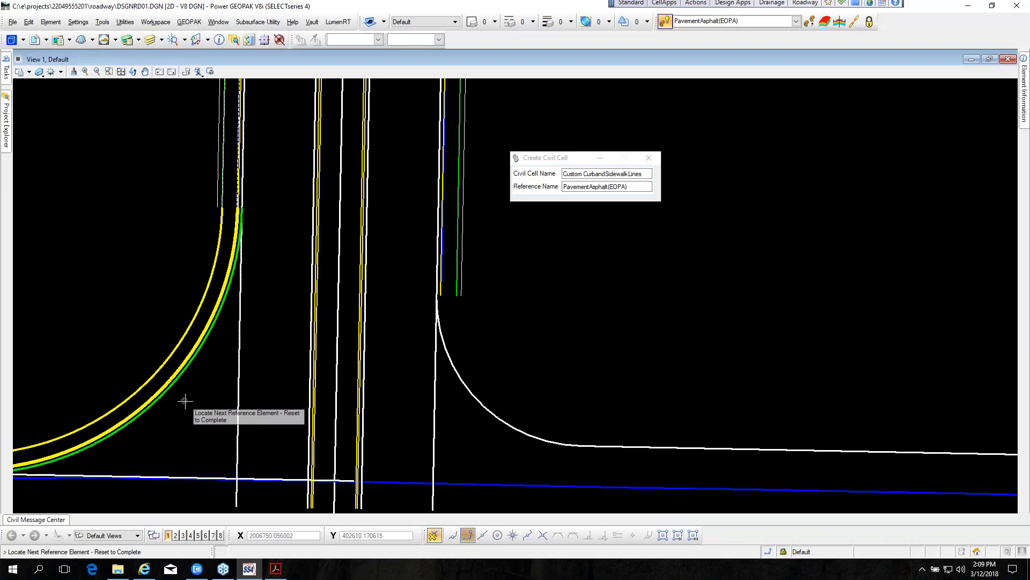
scroll(185, 400, down, 3)
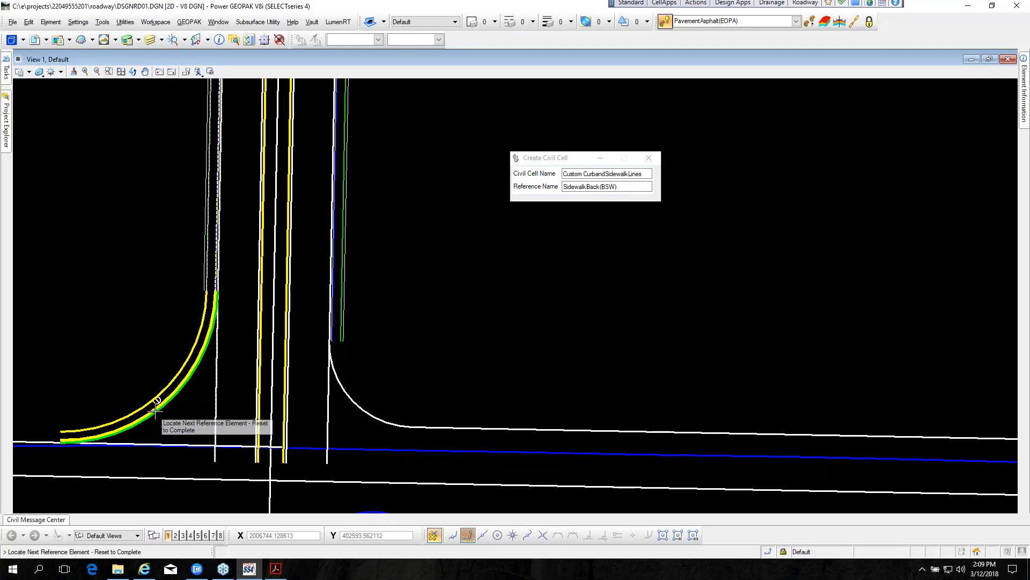
scroll(155, 411, up, 3)
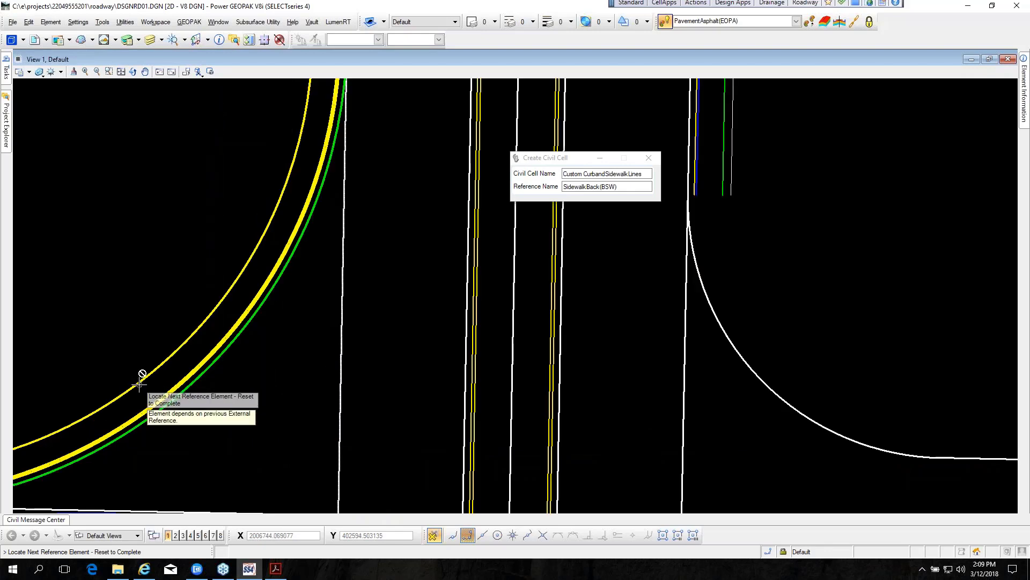
right_click(108, 207)
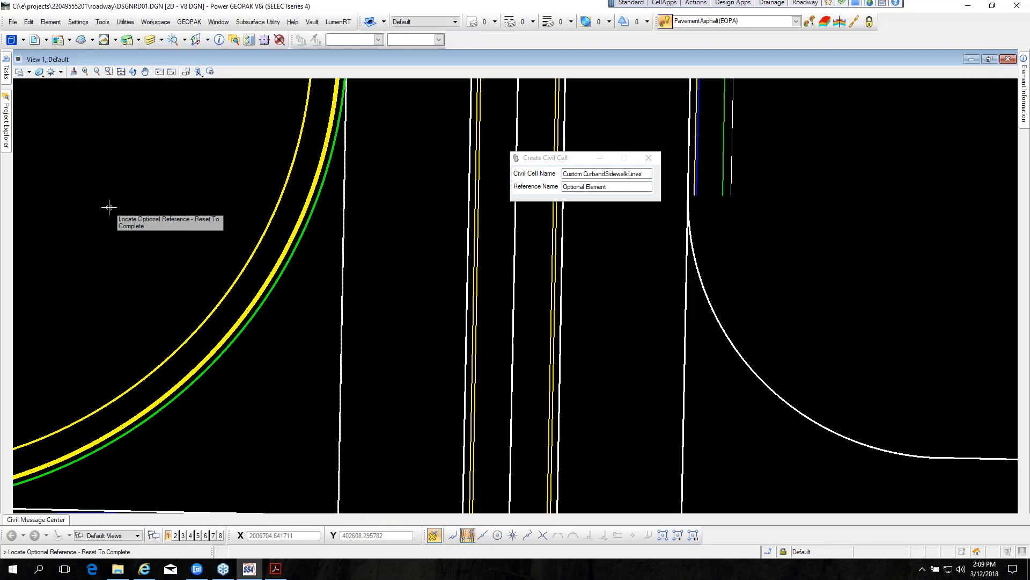
right_click(108, 207)
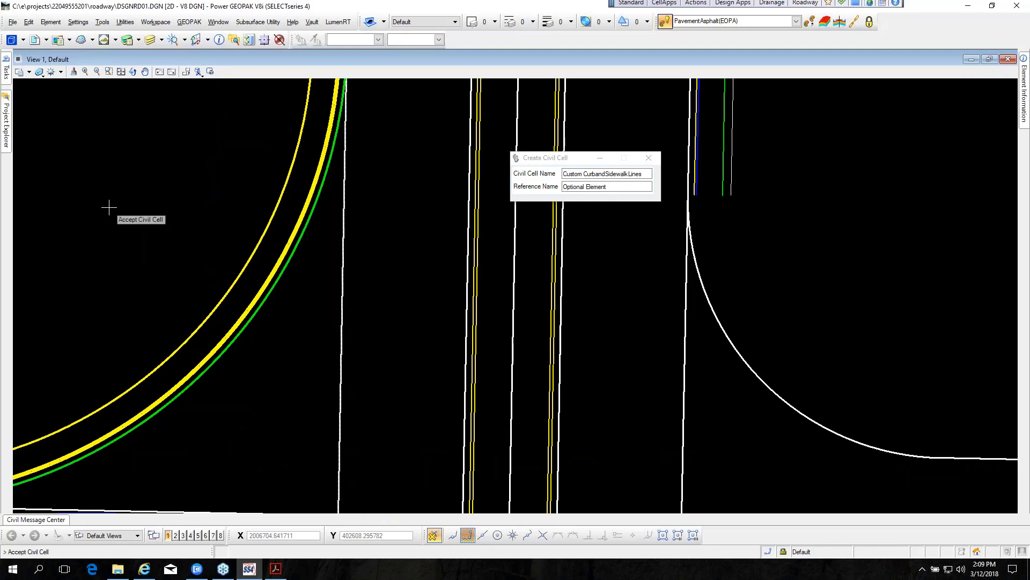
click(109, 207)
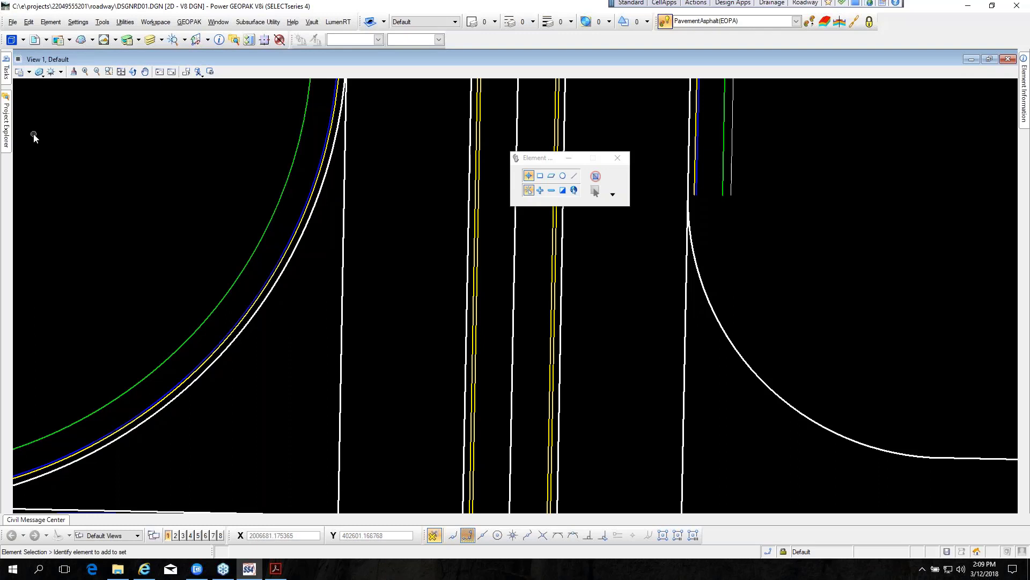
Step: Place the Custom CurbandSidewalkLines civil cell along the northeast corner return's pavement edge, flipped so its lines lie outside the pavement
click(6, 127)
mouse_move(7, 74)
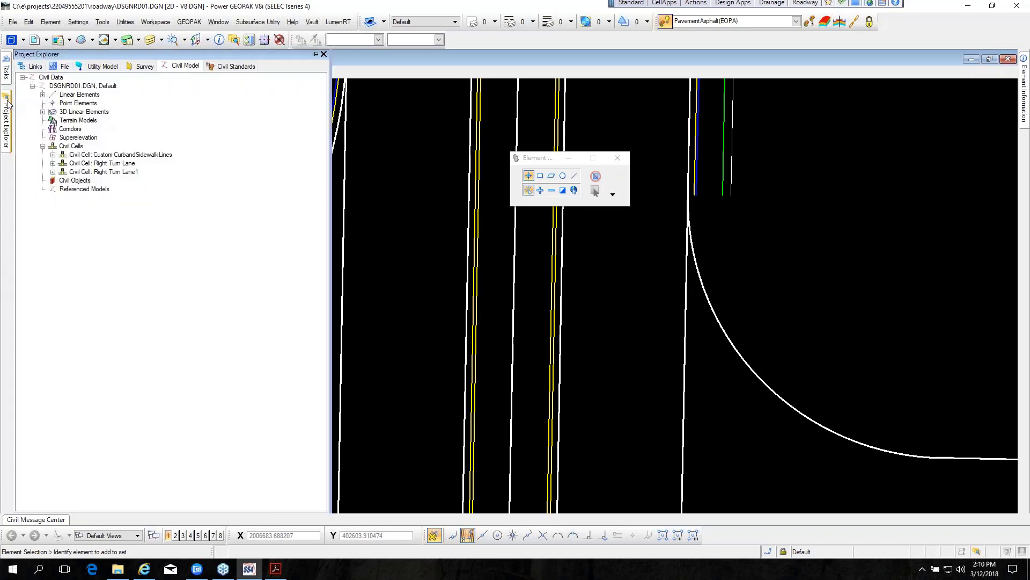
click(95, 155)
right_click(100, 155)
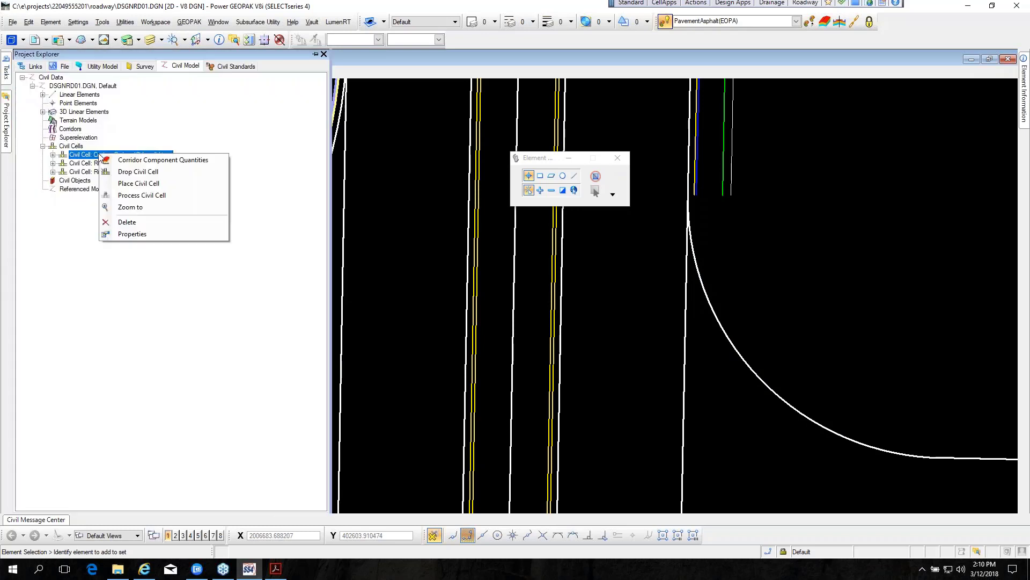
click(139, 183)
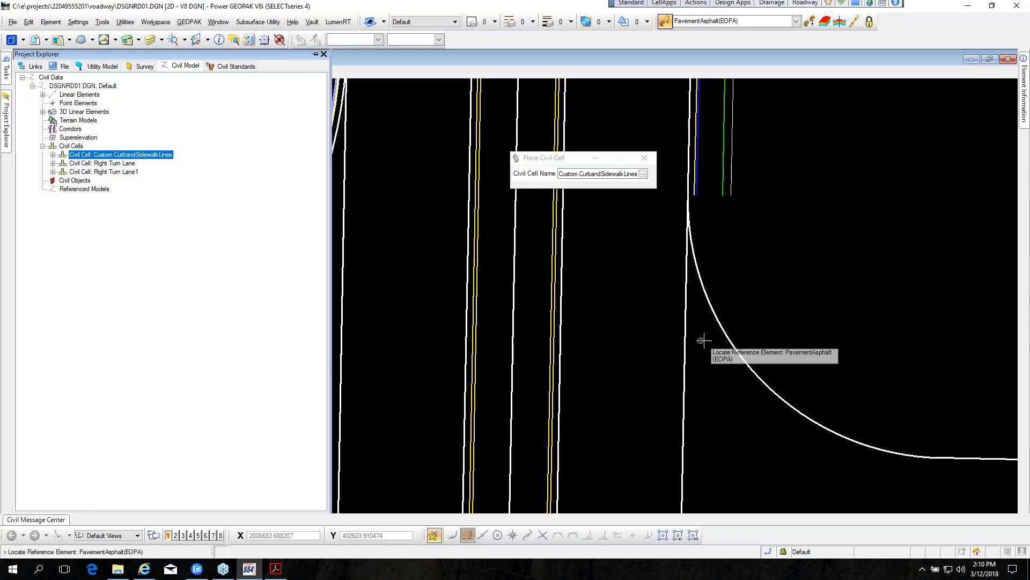
click(738, 354)
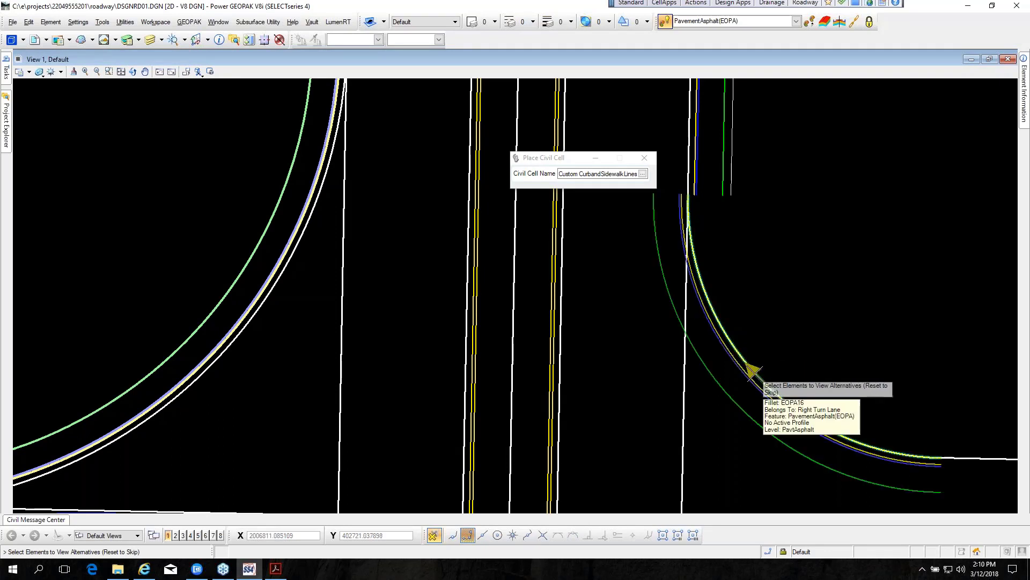
click(756, 374)
click(757, 374)
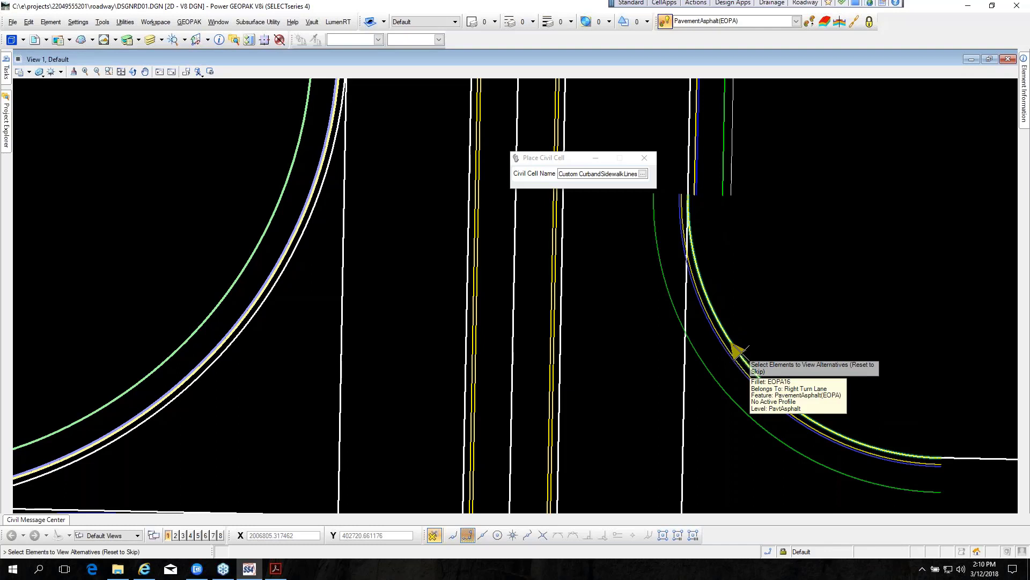
click(743, 357)
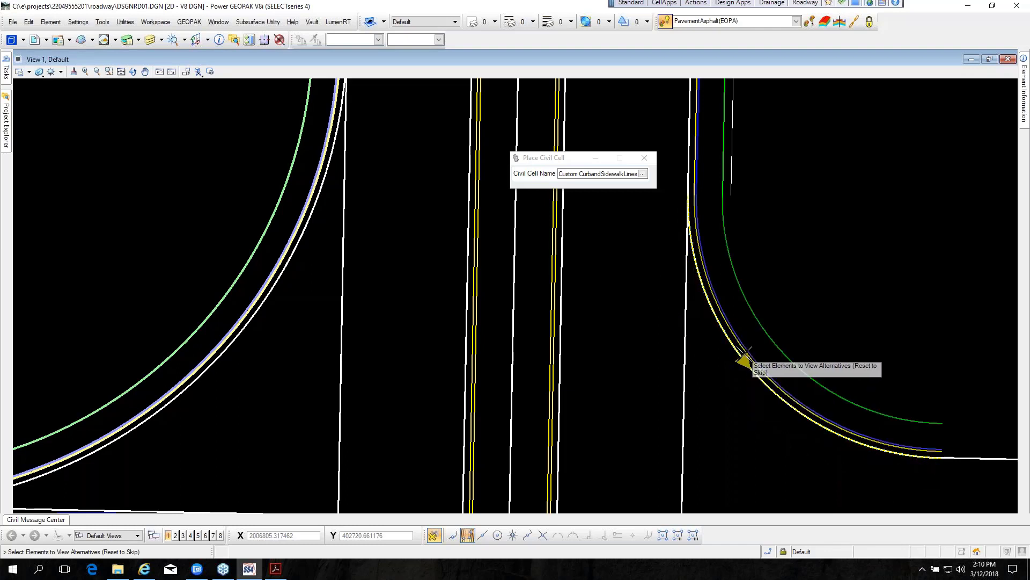
right_click(789, 306)
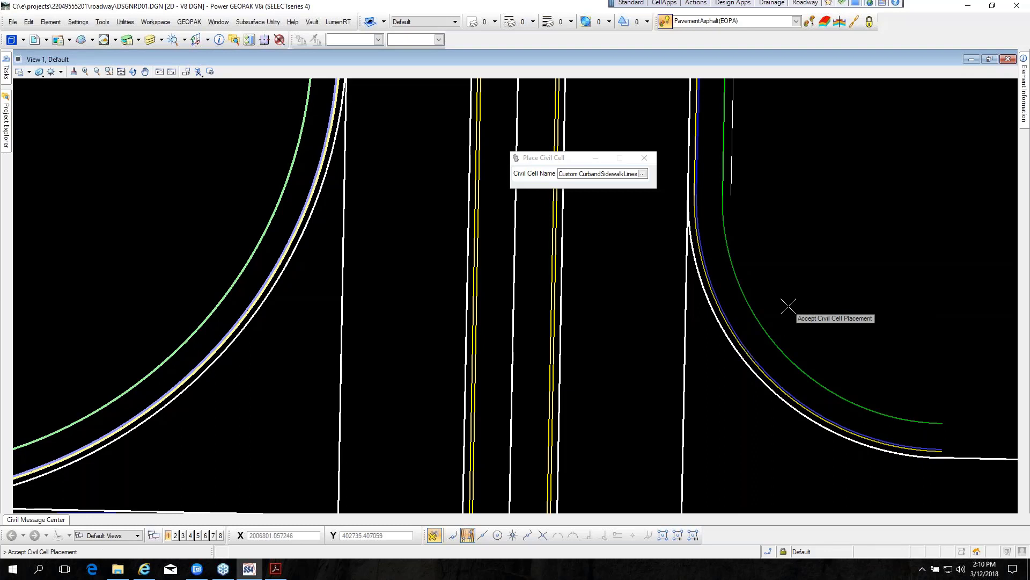
click(788, 306)
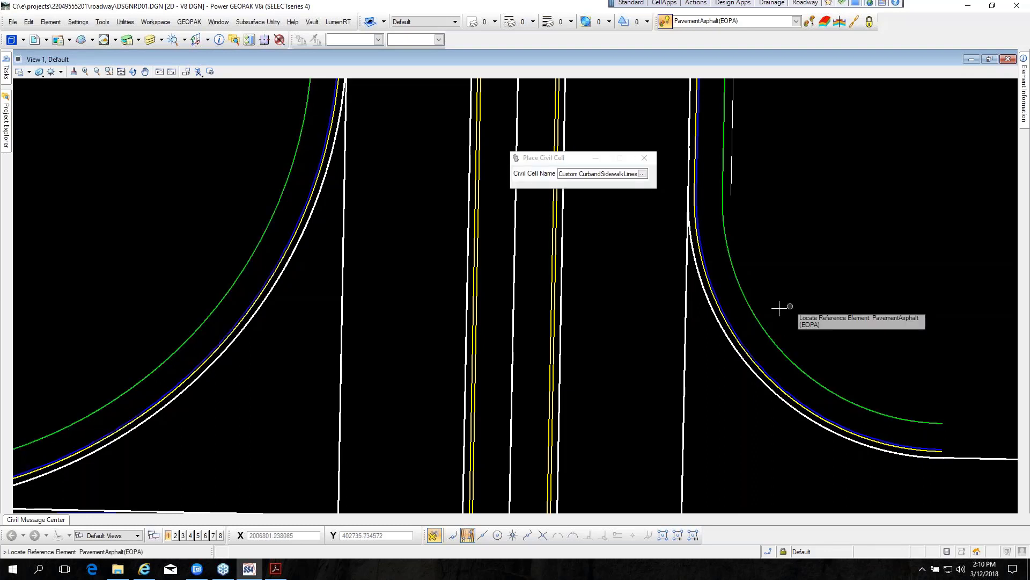
Step: Place the Custom CurbandSidewalkLines civil cell along the southeast corner return's pavement edge, flipped so its lines lie outside the pavement
scroll(602, 347, down, 2)
scroll(334, 333, down, 2)
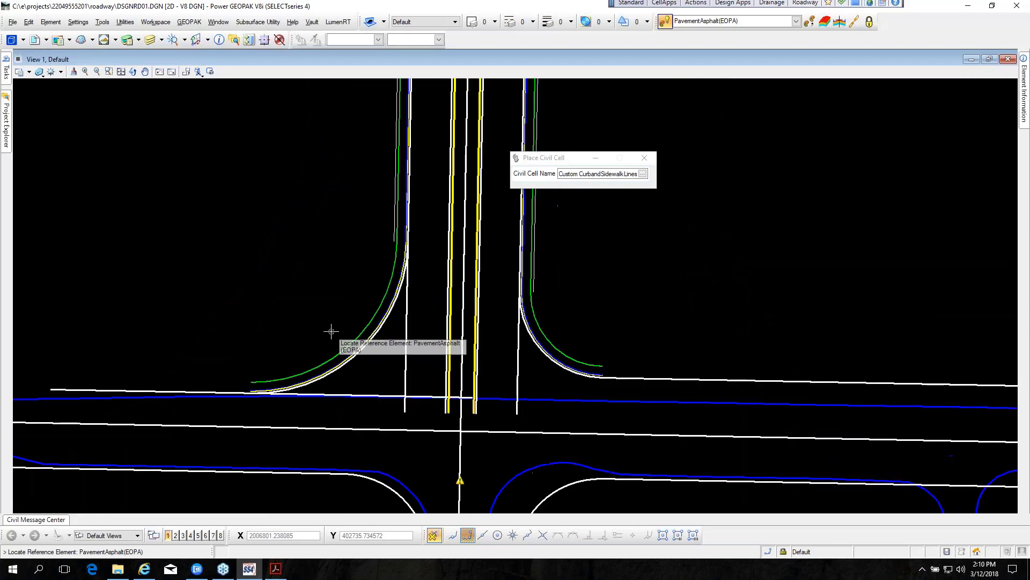
scroll(331, 331, down, 1)
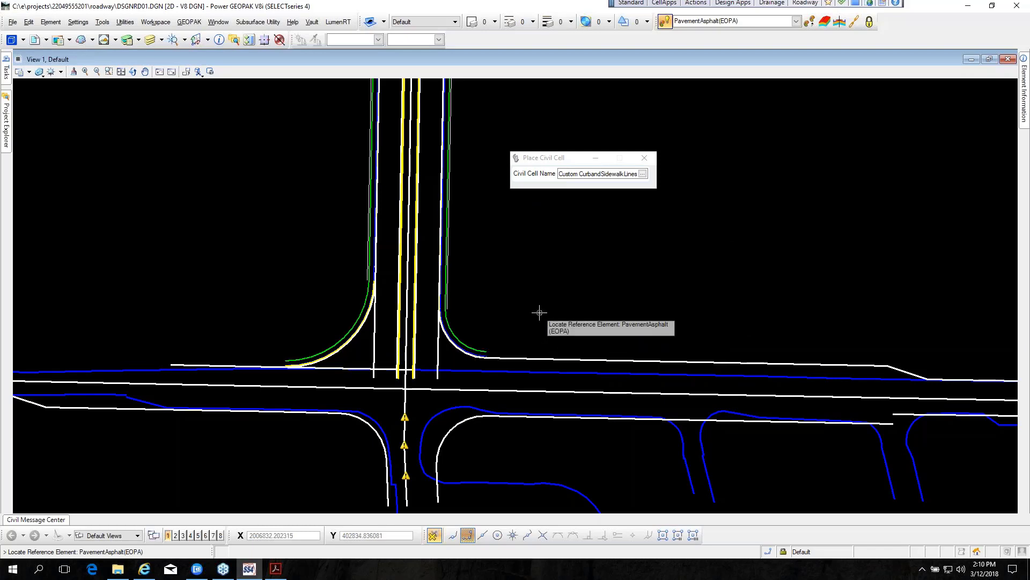
scroll(449, 314, up, 4)
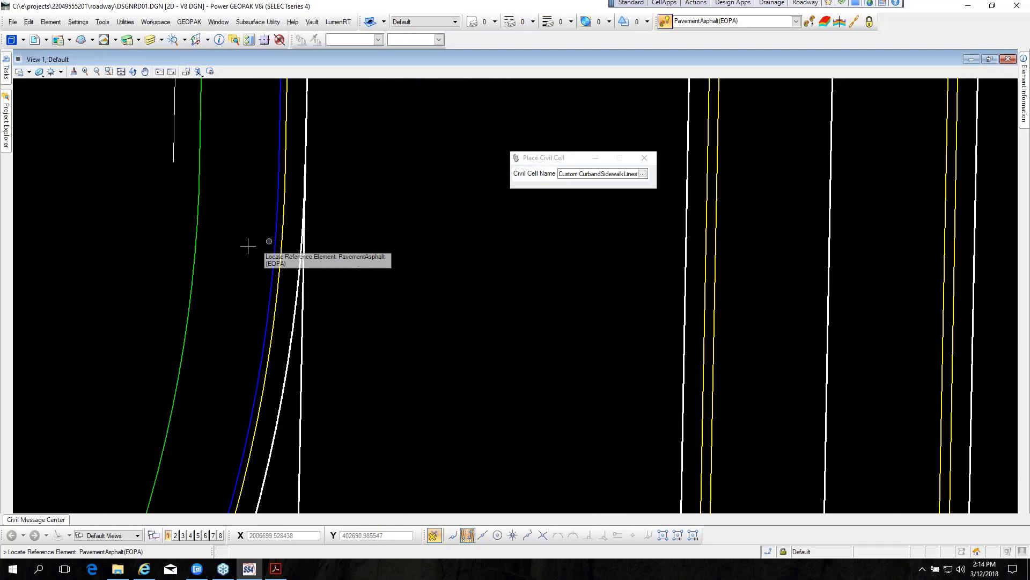
scroll(247, 241, down, 10)
scroll(275, 199, down, 5)
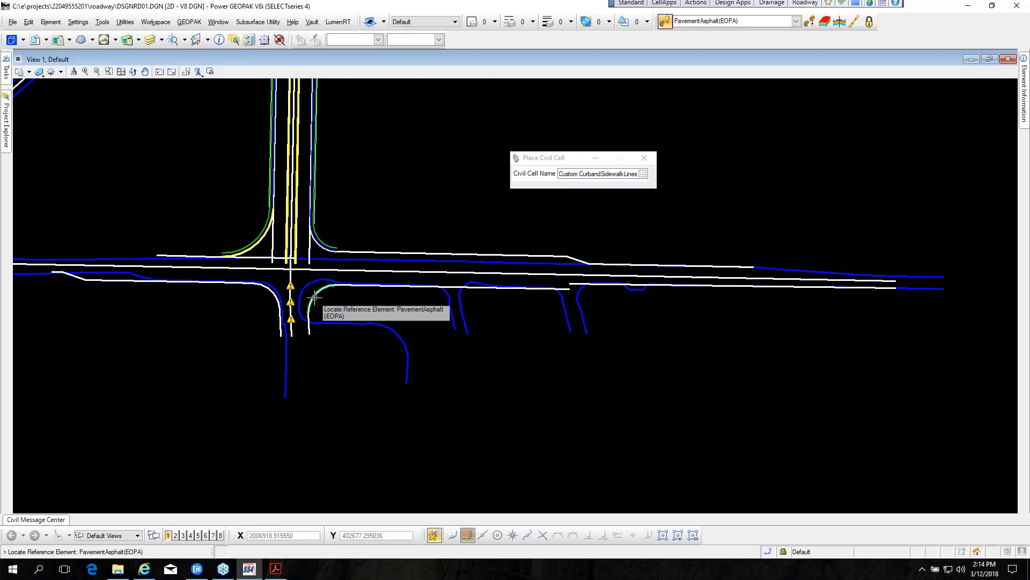
click(314, 296)
scroll(315, 296, up, 5)
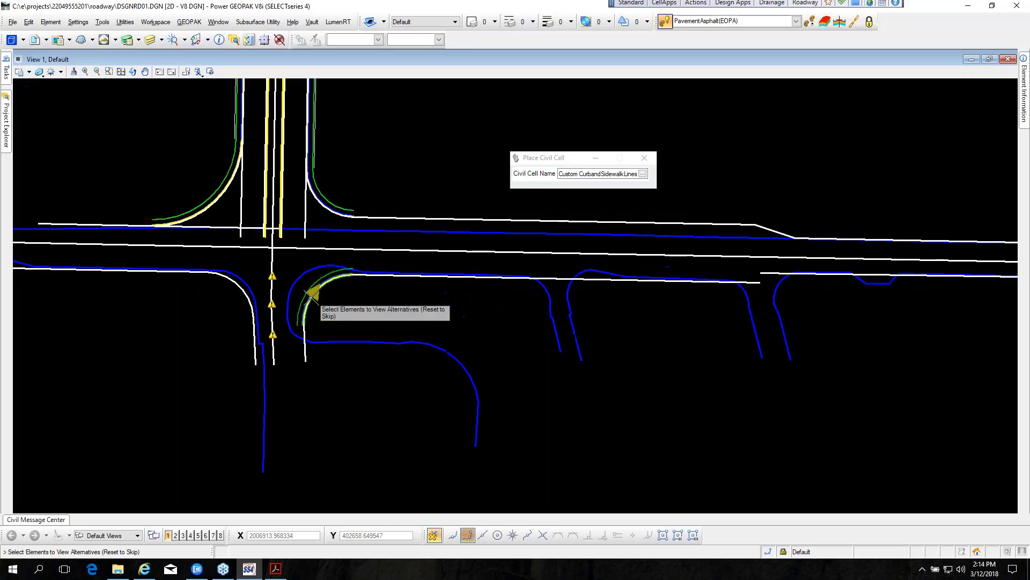
click(309, 294)
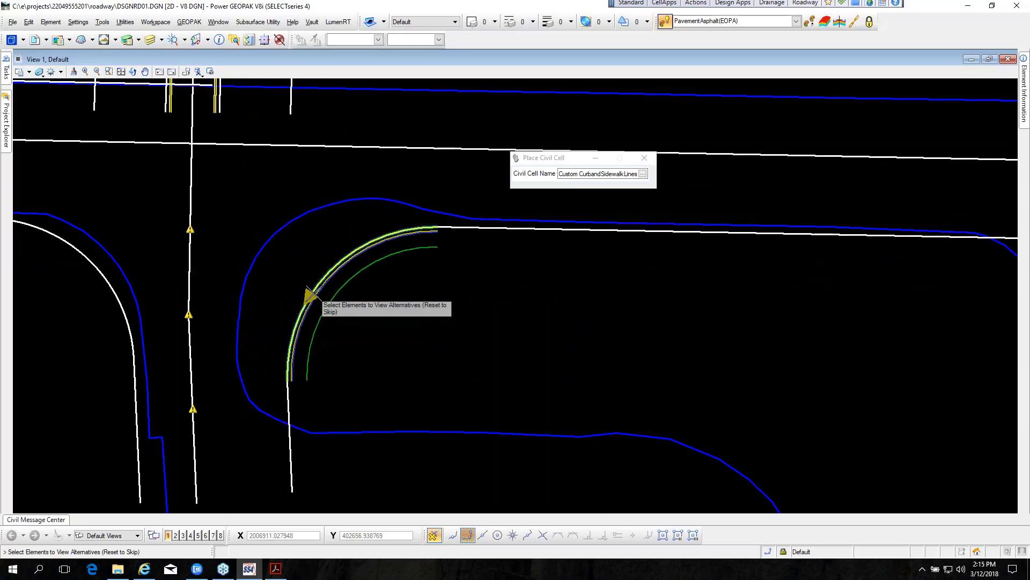
right_click(389, 322)
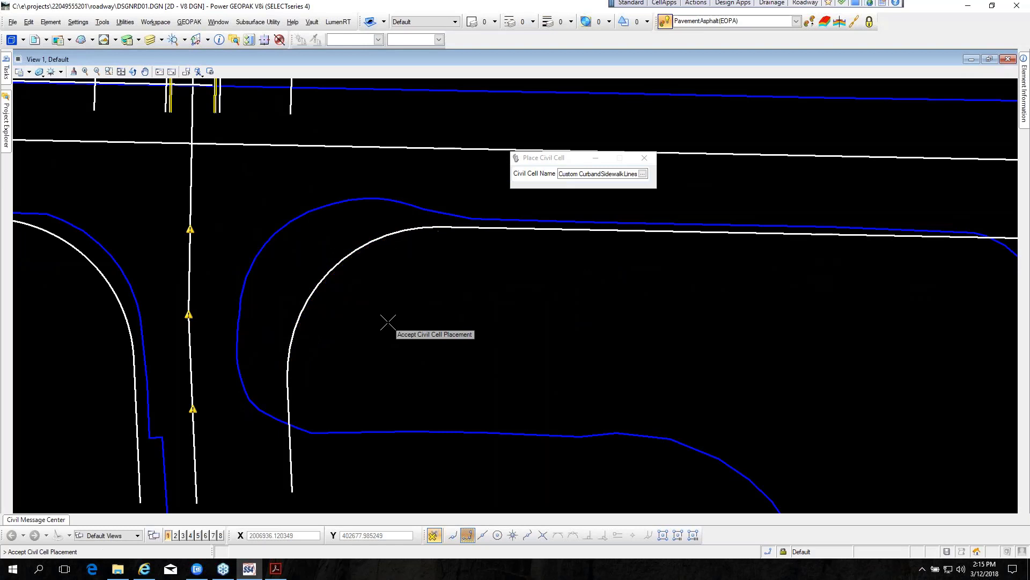
click(389, 322)
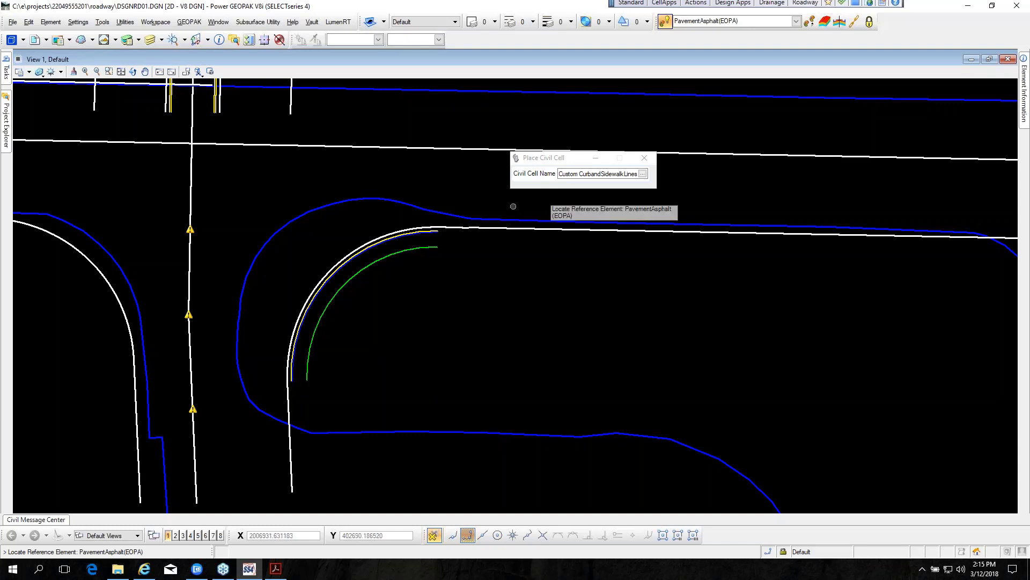
Step: Check which civil cells are stored in the active DGN, keeping Custom CurbandSidewalkLines as the cell for placement
click(643, 174)
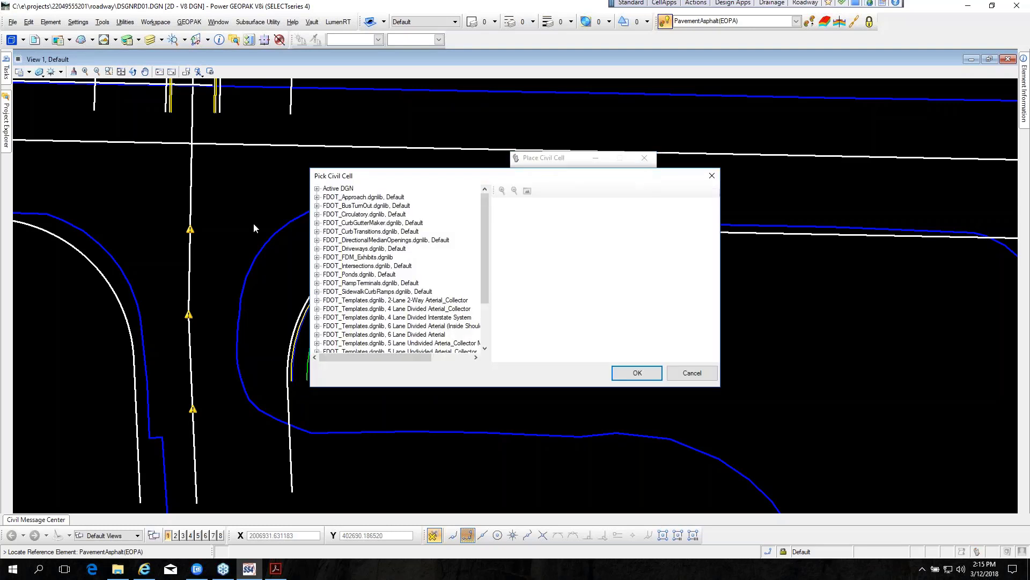
click(318, 189)
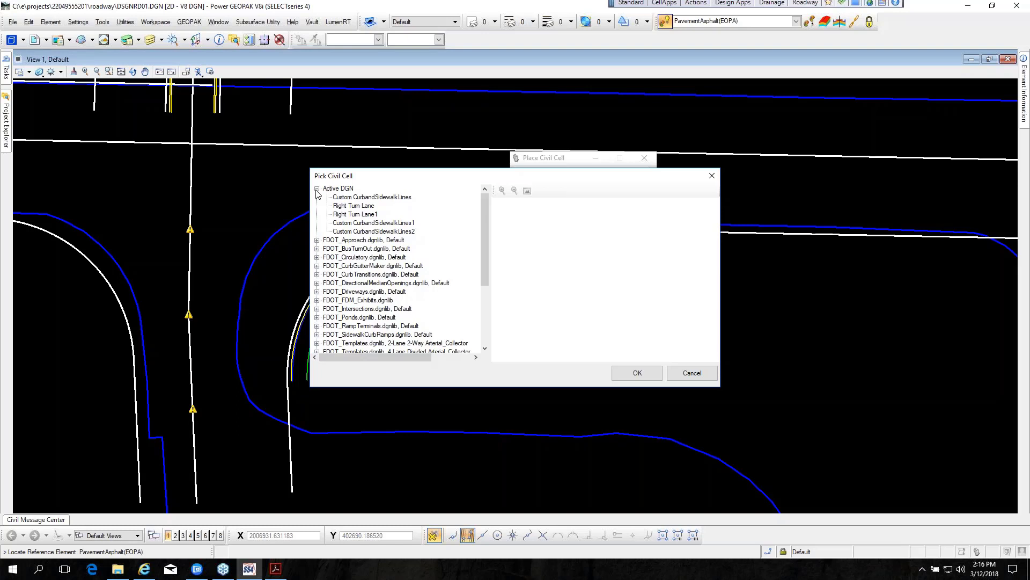
click(693, 376)
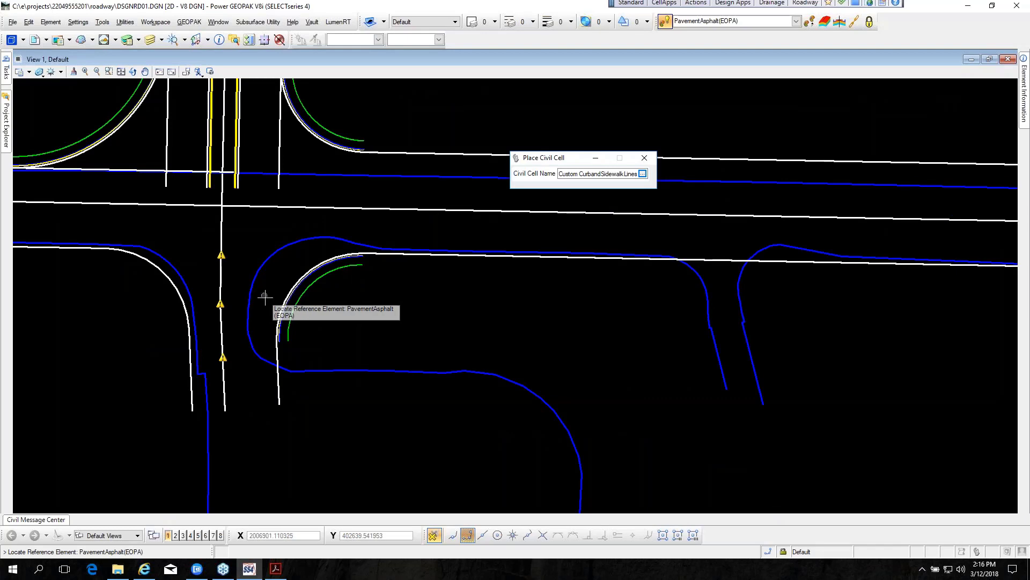
Step: Place the Custom CurbandSidewalkLines civil cell along the straight right turn lane pavement edge east of the northeast corner return, skipping alternatives
scroll(267, 294, down, 5)
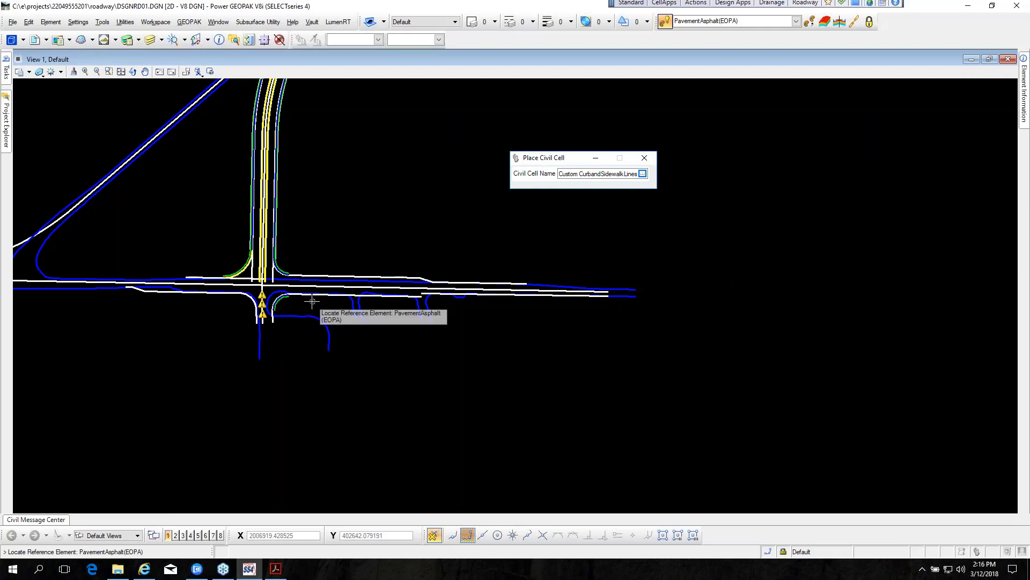
scroll(352, 246, up, 5)
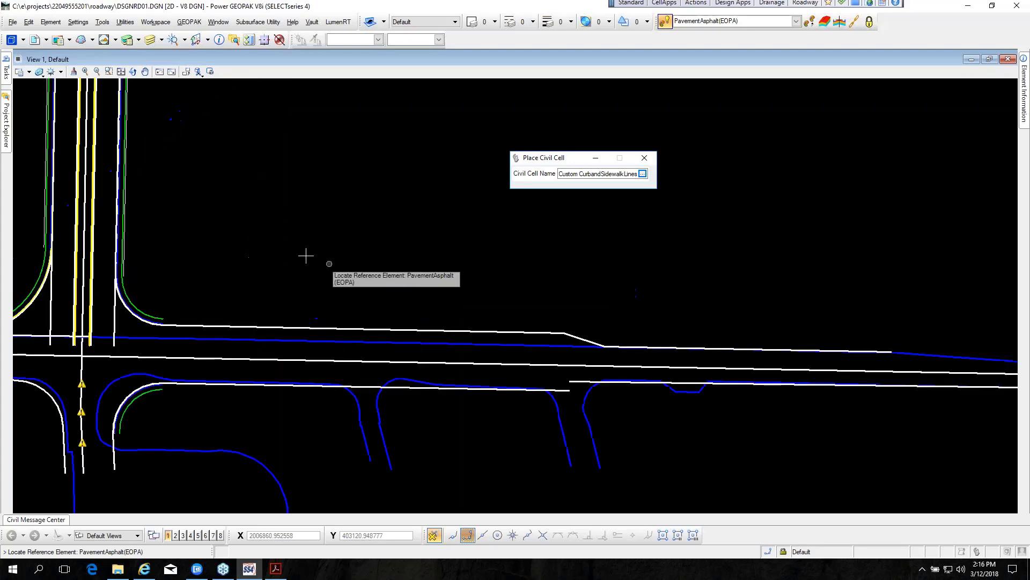
scroll(250, 200, down, 3)
scroll(252, 253, up, 2)
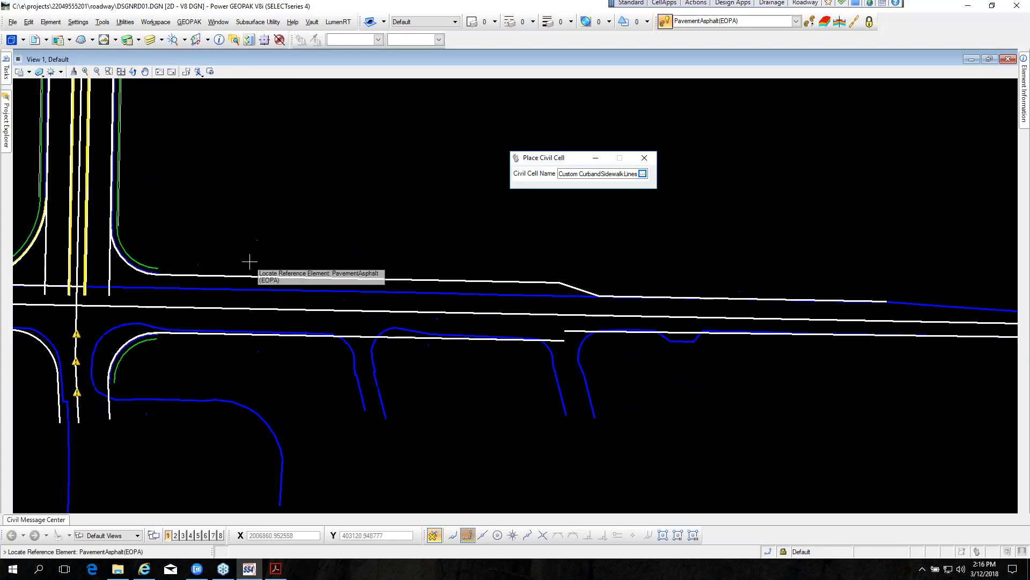
scroll(143, 290, up, 2)
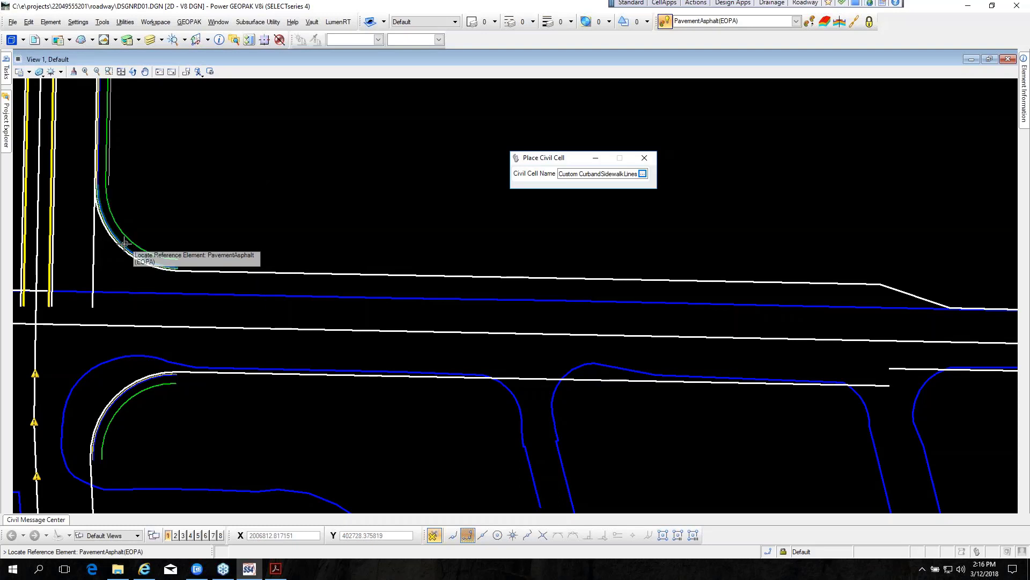
click(544, 278)
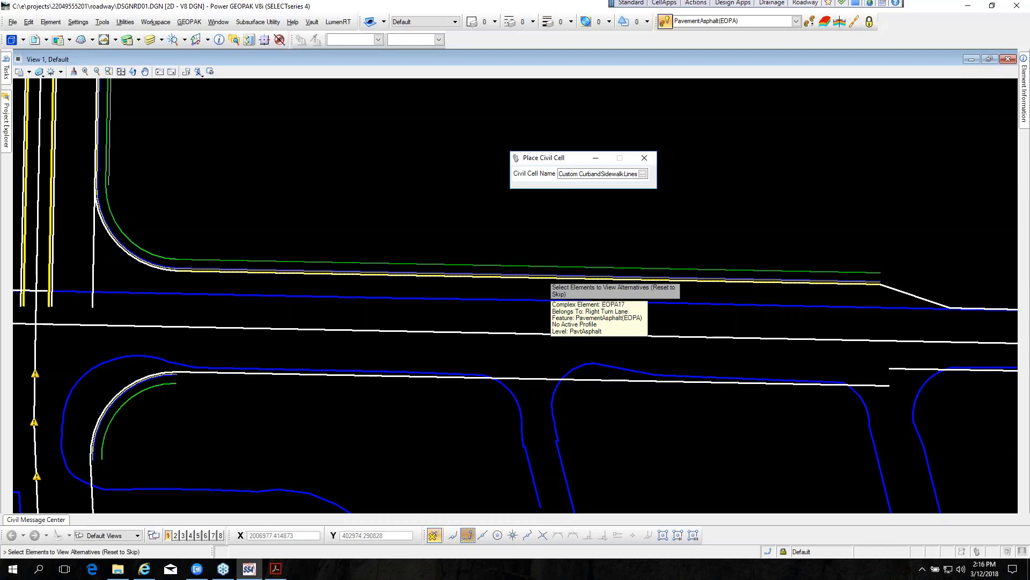
scroll(397, 210, down, 2)
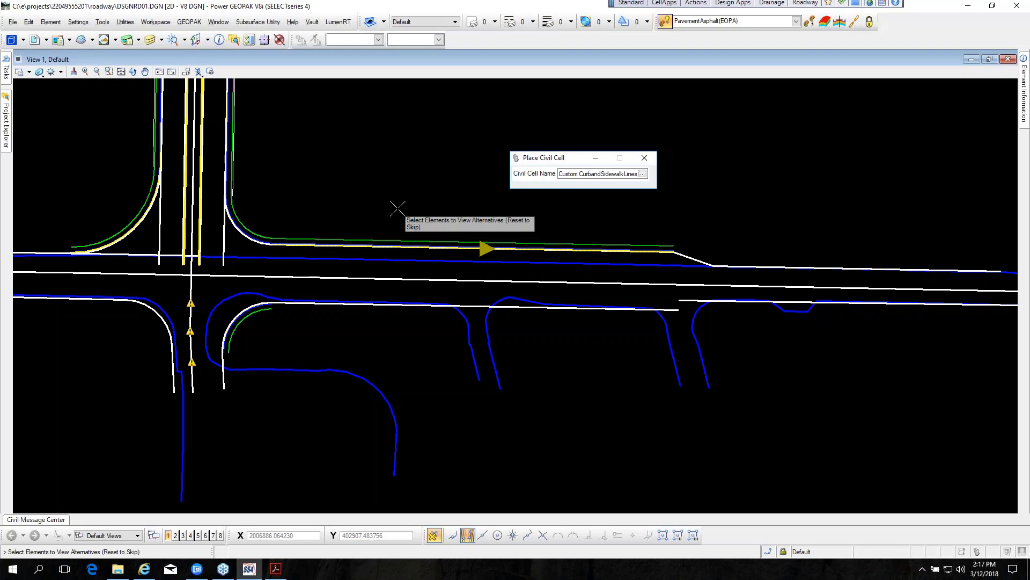
right_click(397, 209)
click(397, 209)
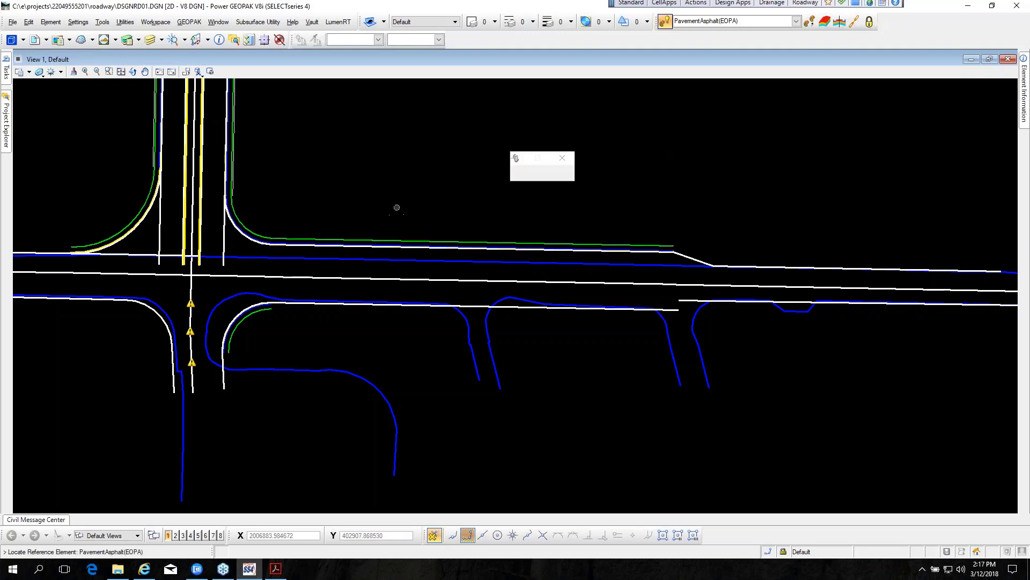
Step: Place the Custom CurbandSidewalkLines civil cell along the taper at the east end of the northern right turn lane
click(695, 260)
scroll(708, 254, up, 3)
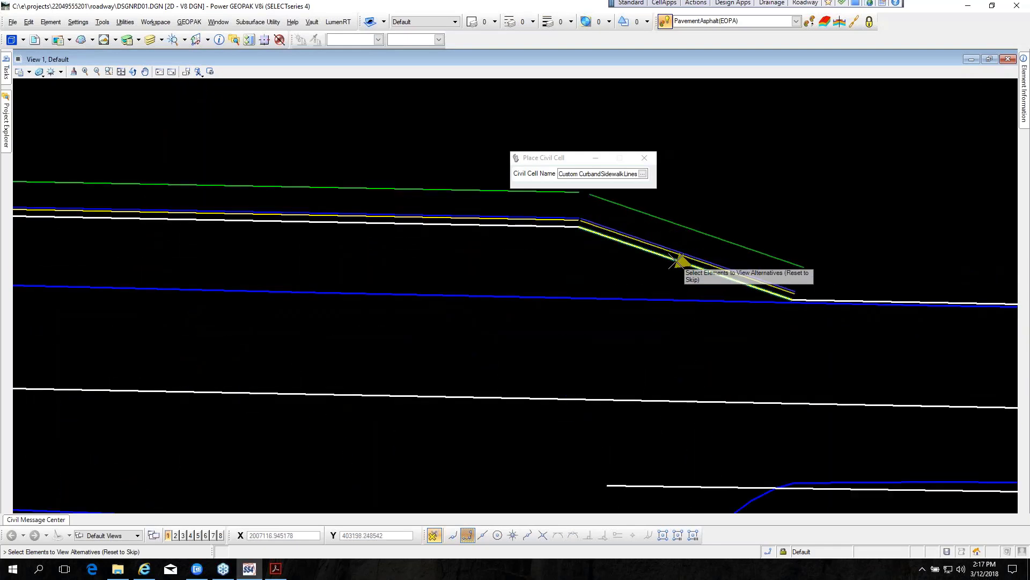
right_click(735, 173)
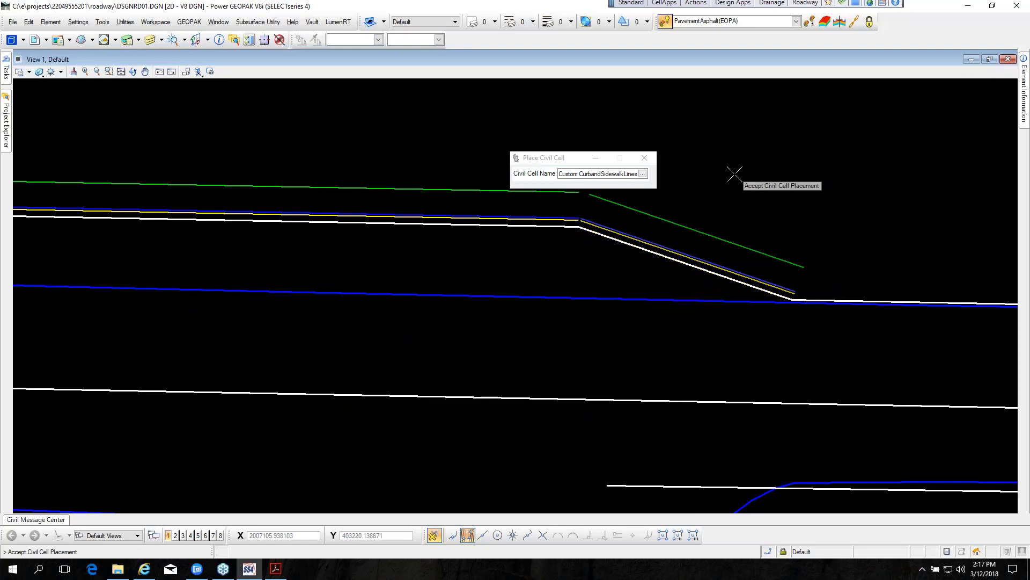
click(735, 173)
Step: Place the Custom CurbandSidewalkLines civil cell along the north pavement edge continuing east of the turn lane taper, skipping alternatives
scroll(133, 219, down, 3)
scroll(134, 218, down, 2)
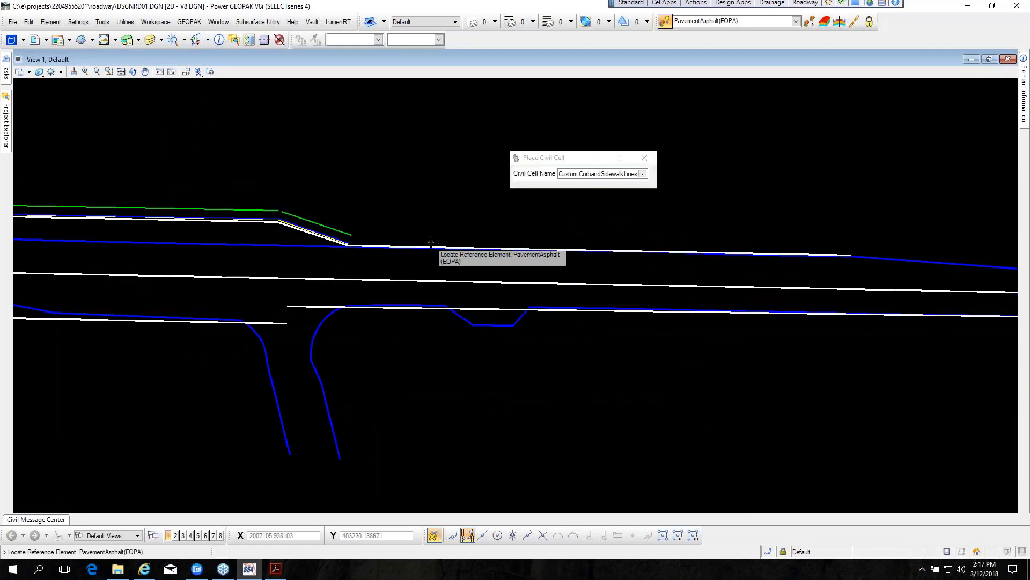
scroll(381, 237, up, 5)
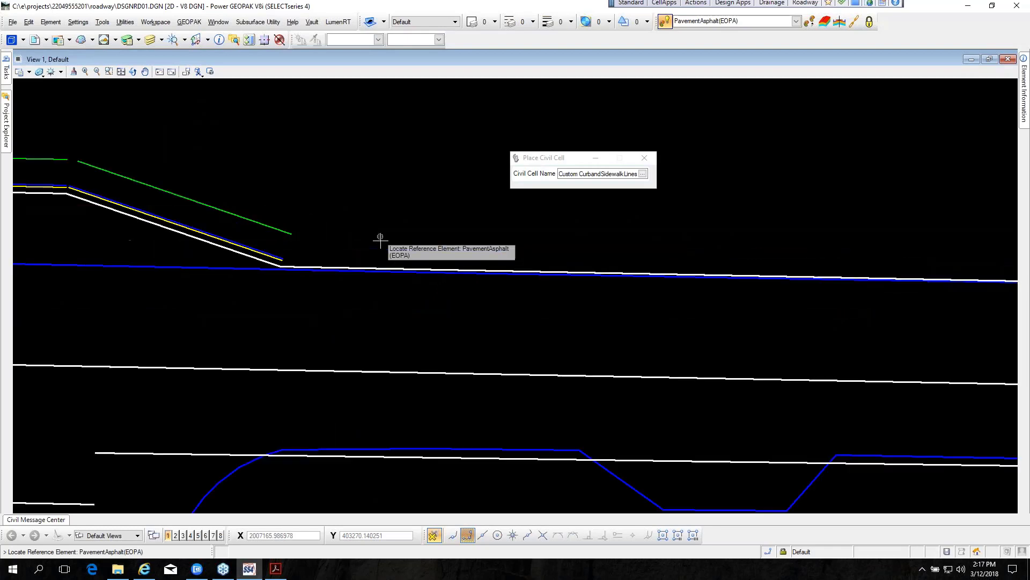
click(390, 269)
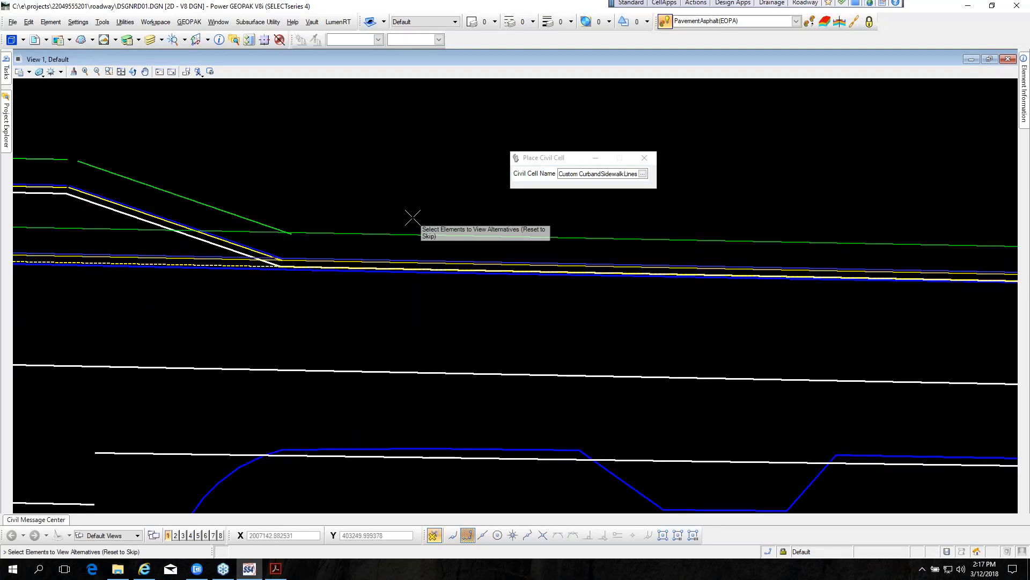
right_click(411, 220)
click(413, 219)
Step: Trim the green back-of-sidewalk lines to their intersections at the east and west ends of the turn lane taper
scroll(416, 221, down, 3)
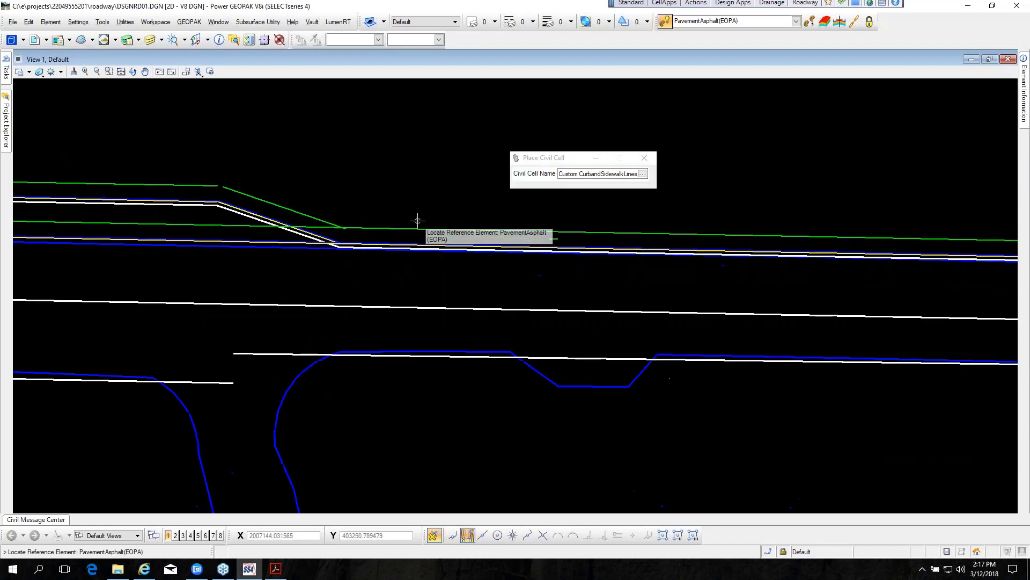
mouse_move(7, 71)
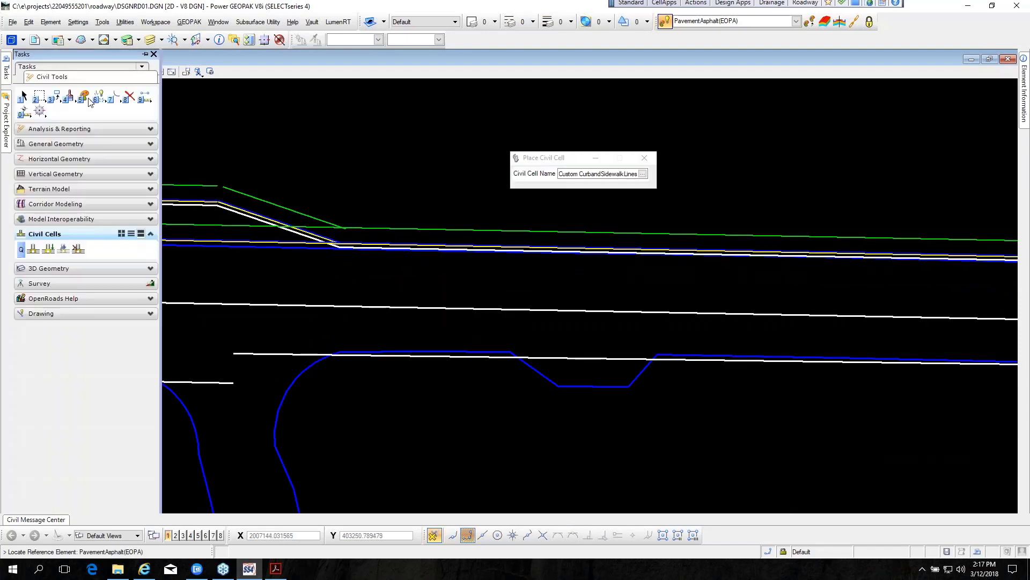
click(114, 103)
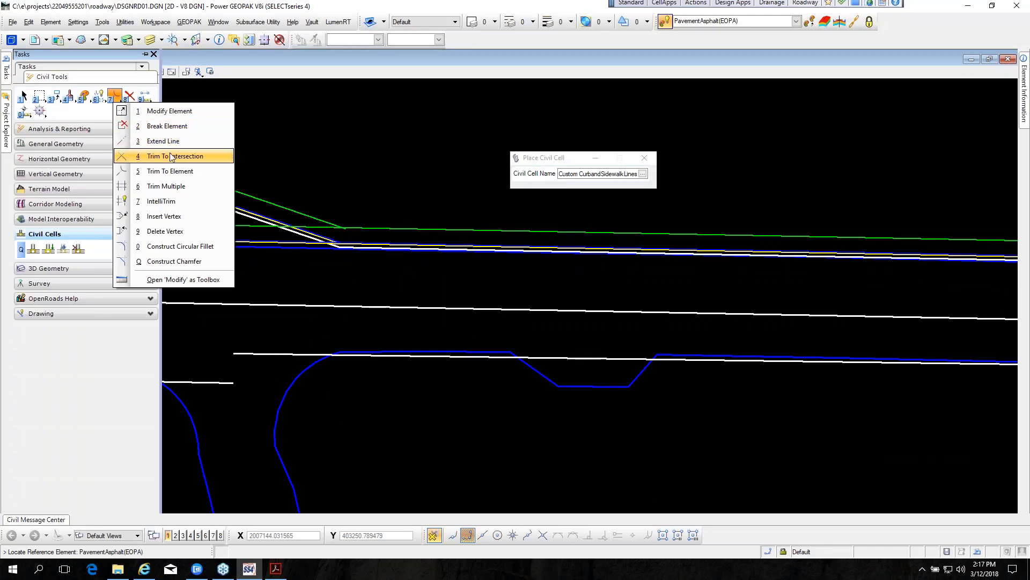
click(172, 156)
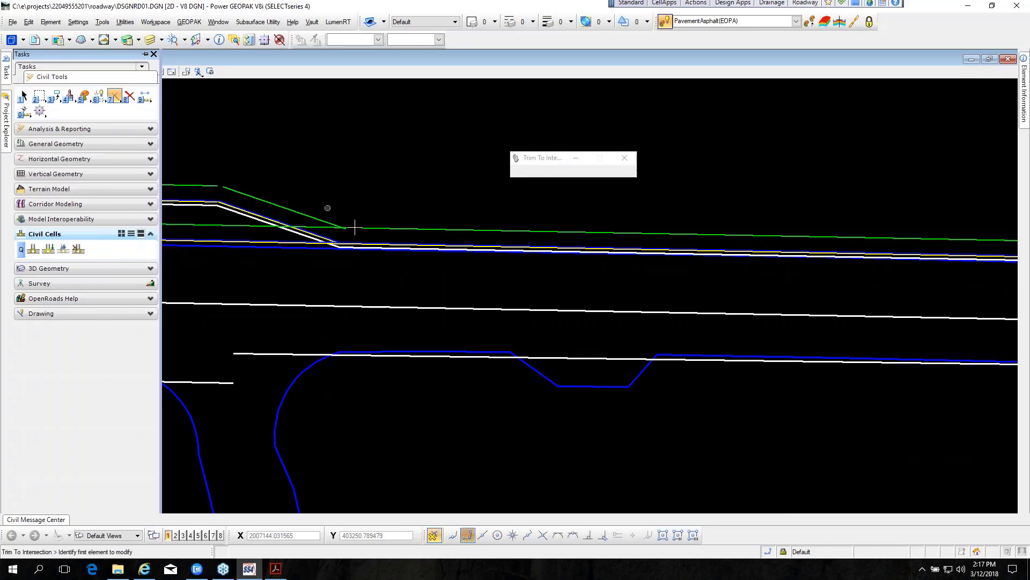
click(349, 227)
click(319, 216)
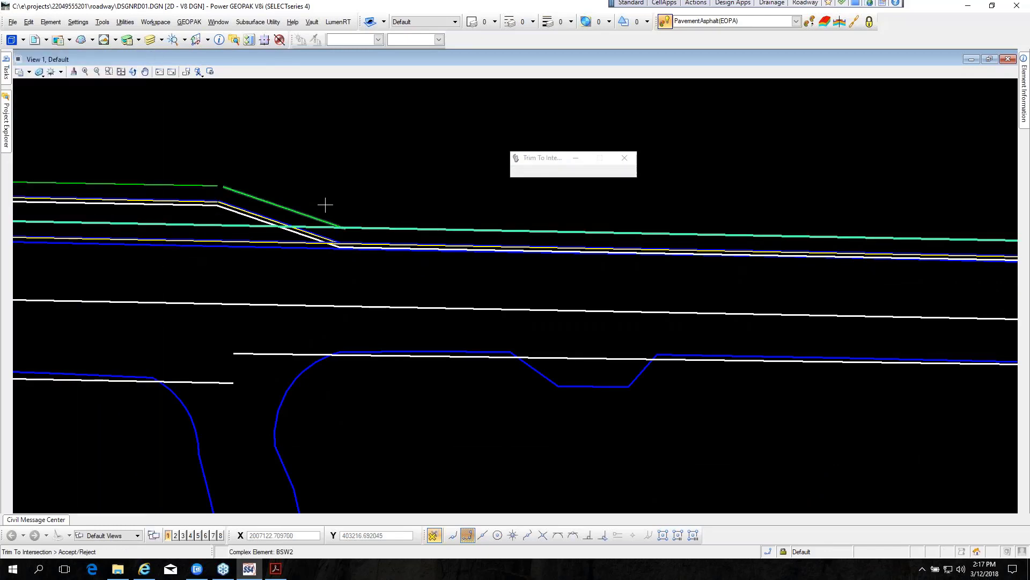
click(231, 182)
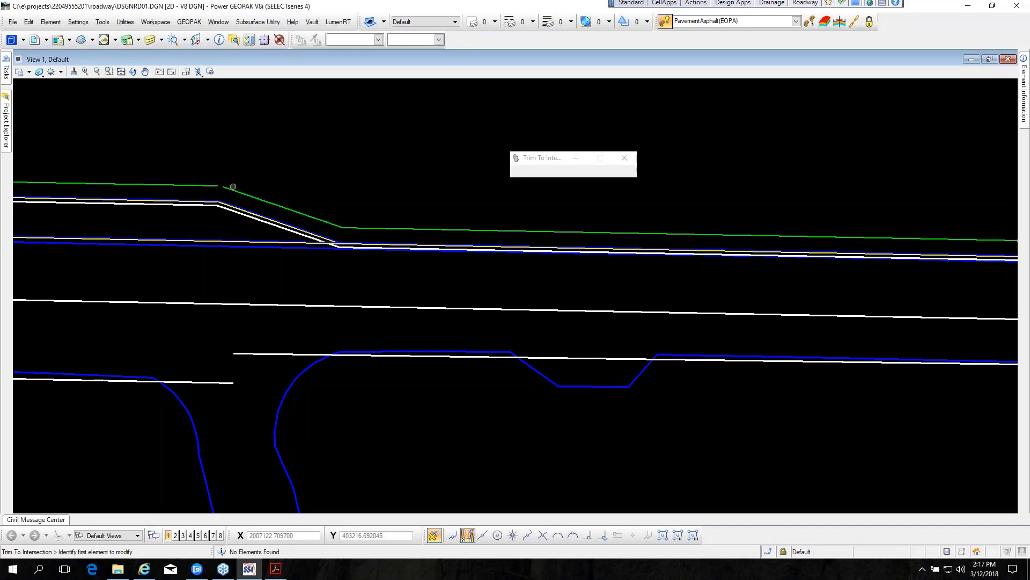
click(239, 191)
click(208, 184)
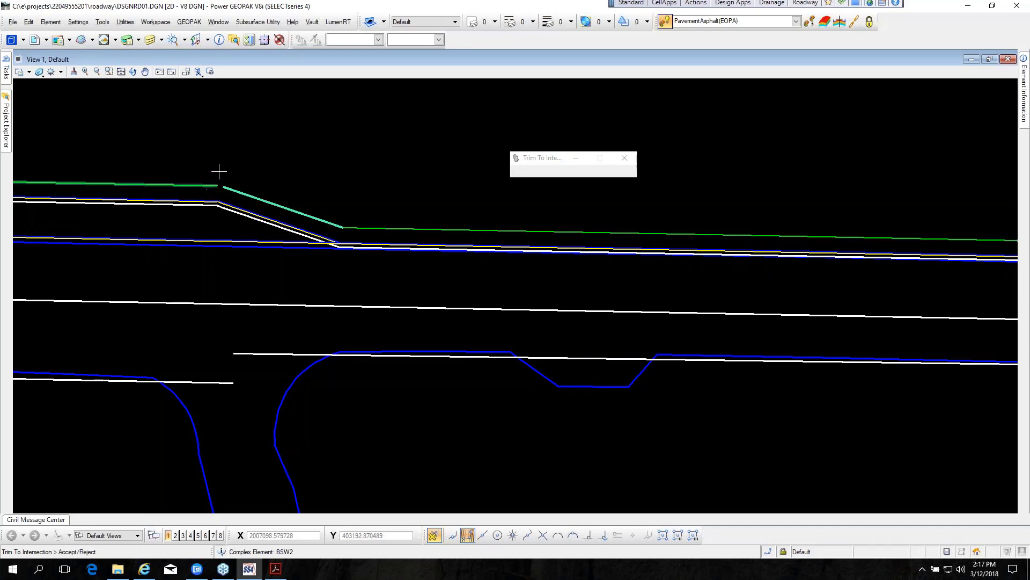
click(338, 242)
Step: Trim the front-of-sidewalk lines, and likewise the curb face lines, to their intersections at the taper's east end
scroll(354, 242, up, 5)
scroll(518, 338, up, 5)
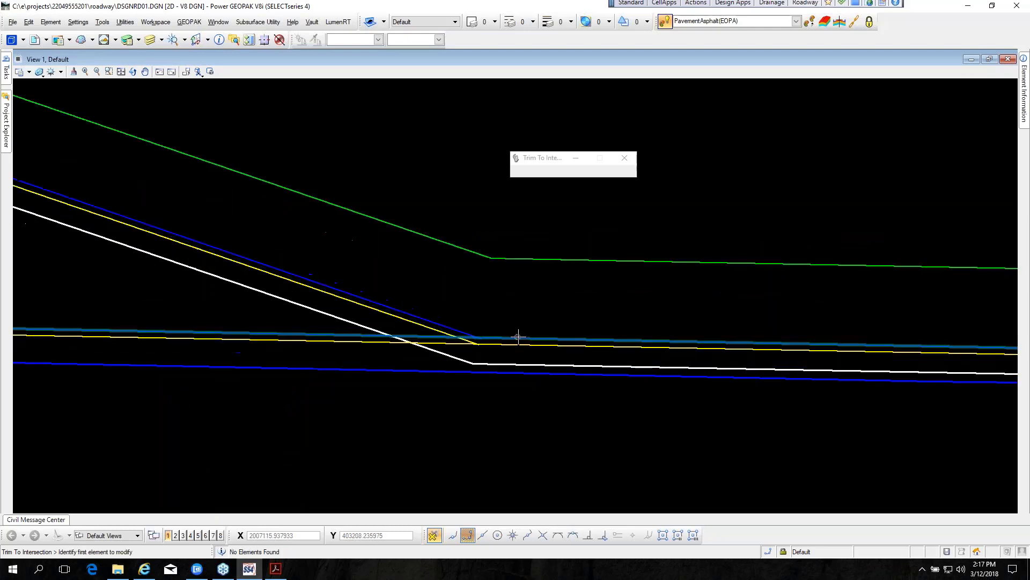
click(497, 337)
click(428, 322)
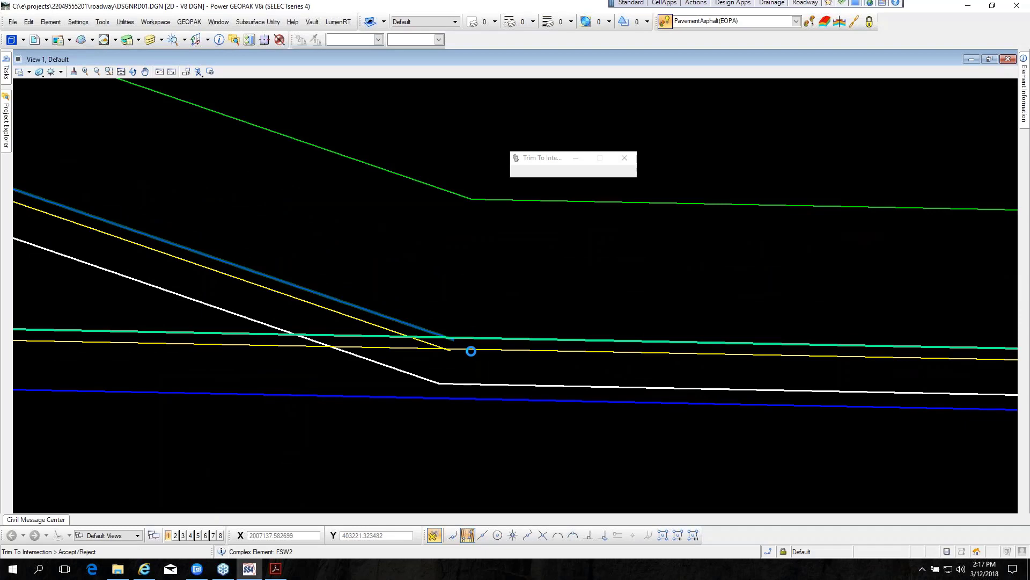
click(471, 351)
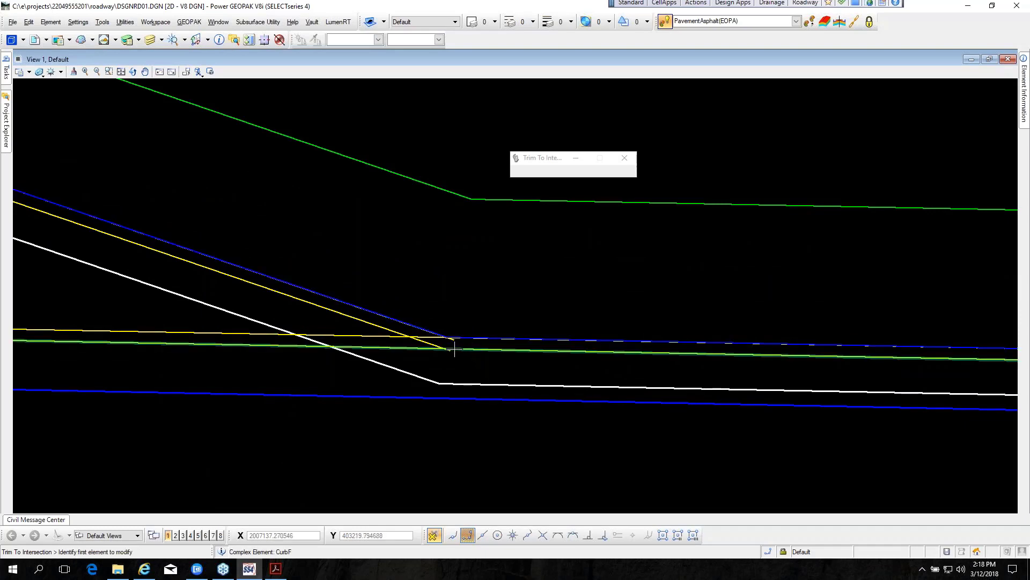
click(454, 347)
click(431, 345)
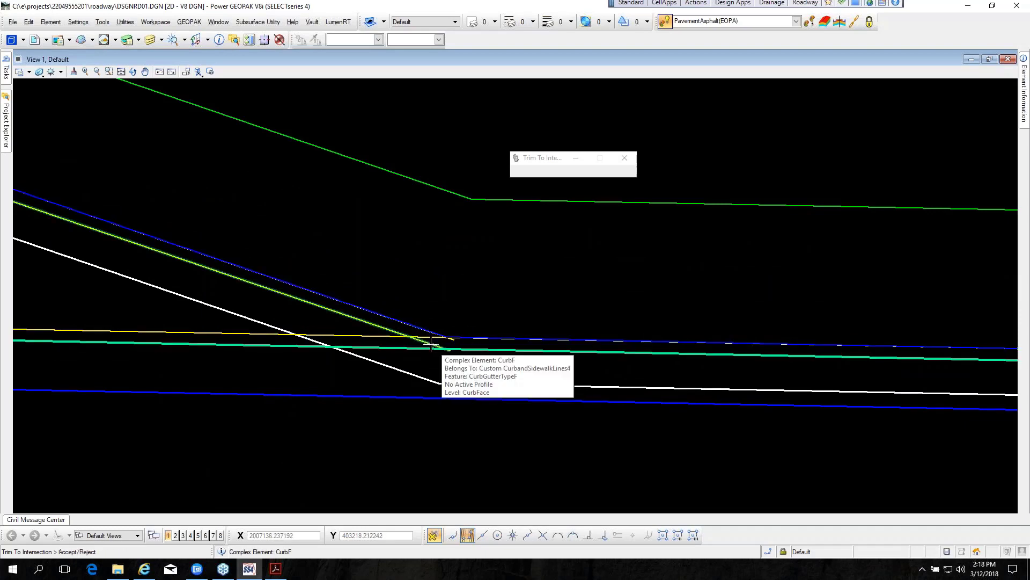
click(457, 313)
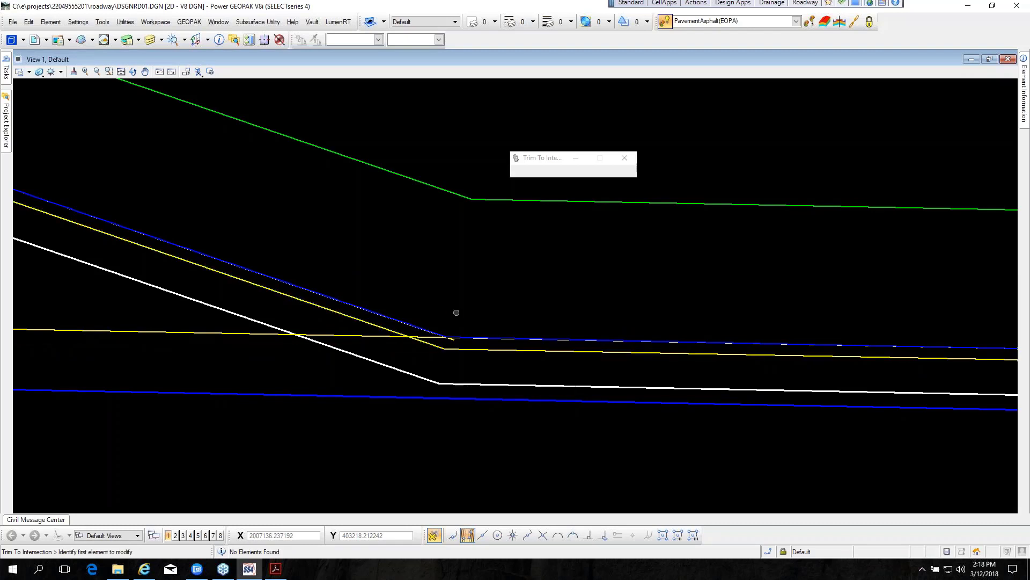
Step: Trim the overlapping BCG4 back-of-curb line to its intersection with the taper's matching line at the east end
middle_click(483, 334)
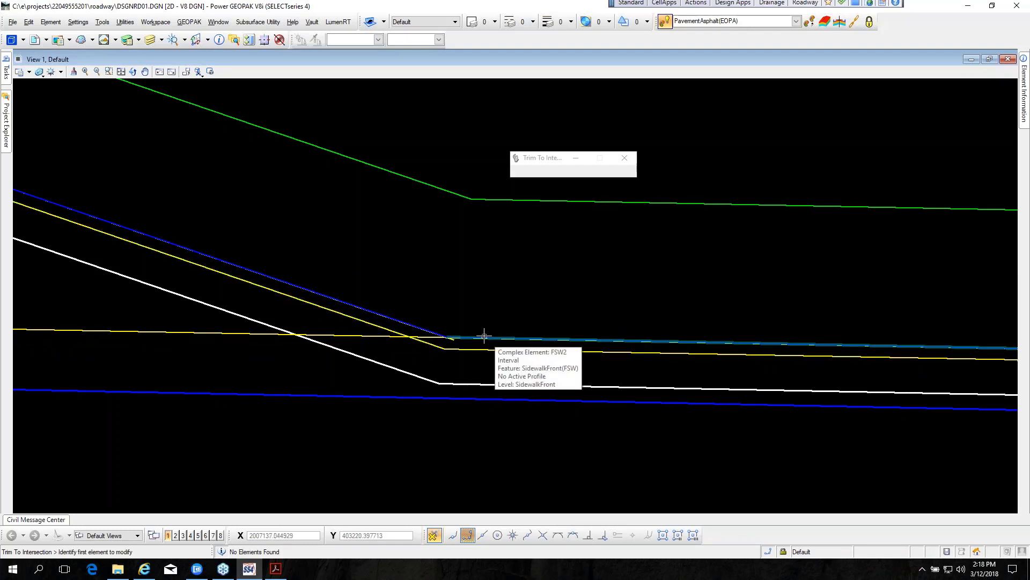
click(485, 336)
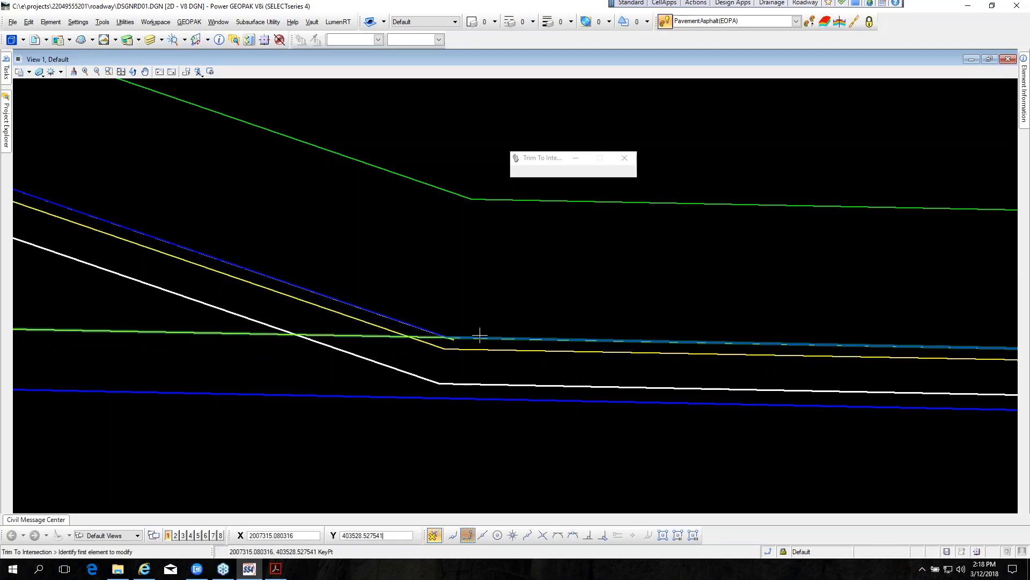
click(414, 322)
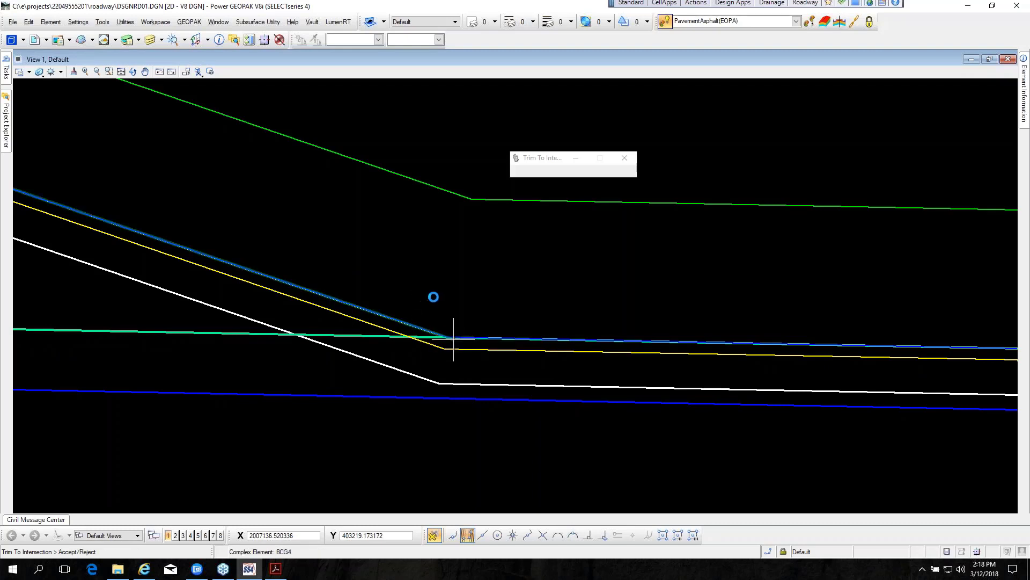
scroll(512, 304, down, 2)
scroll(528, 308, down, 2)
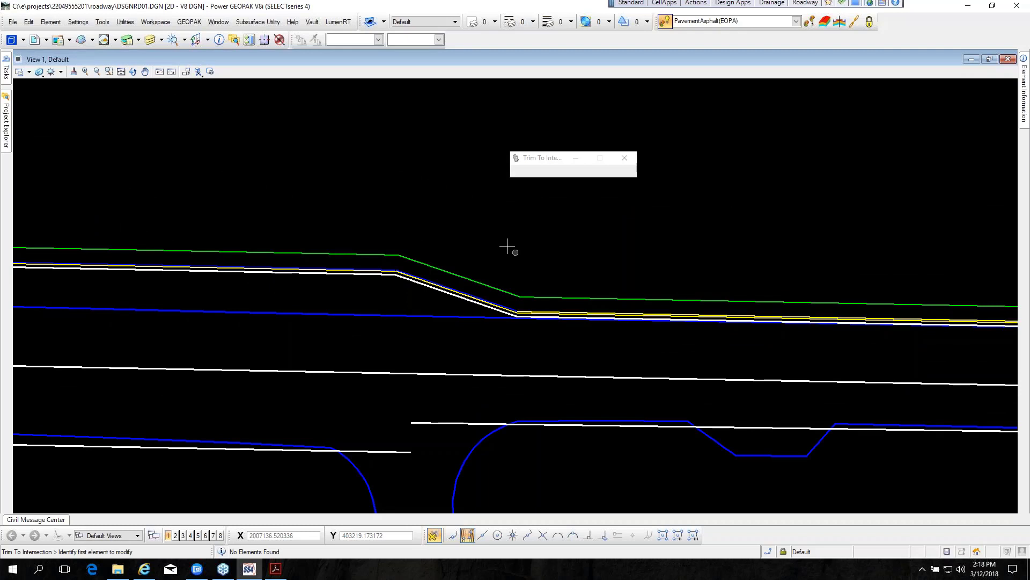
Step: Choose the Left Turn w/ TS civil cell from the FDOT_Intersections.dgnlib library for placement
scroll(459, 244, down, 1)
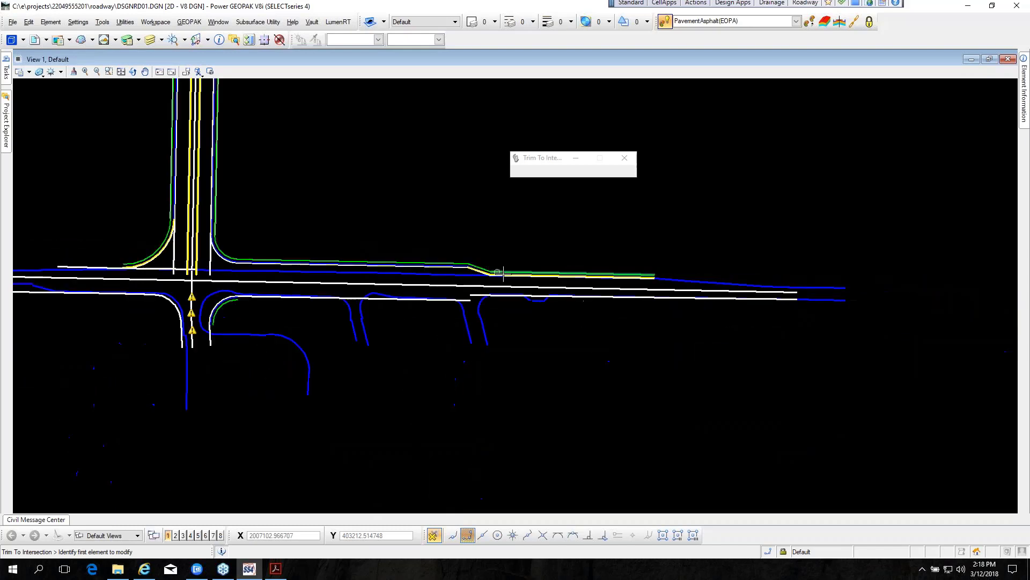
scroll(487, 270, down, 2)
scroll(510, 274, down, 1)
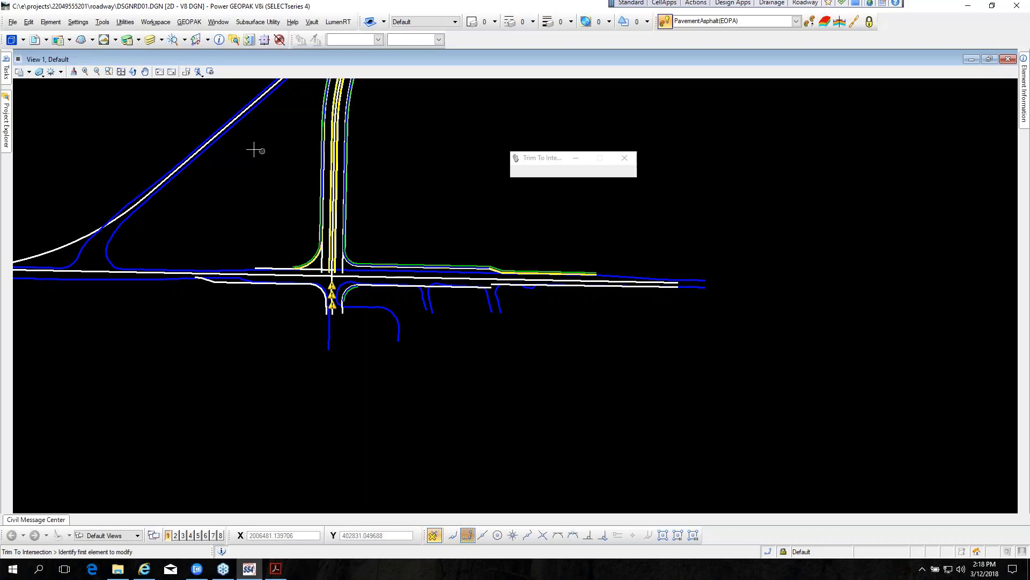
click(3, 120)
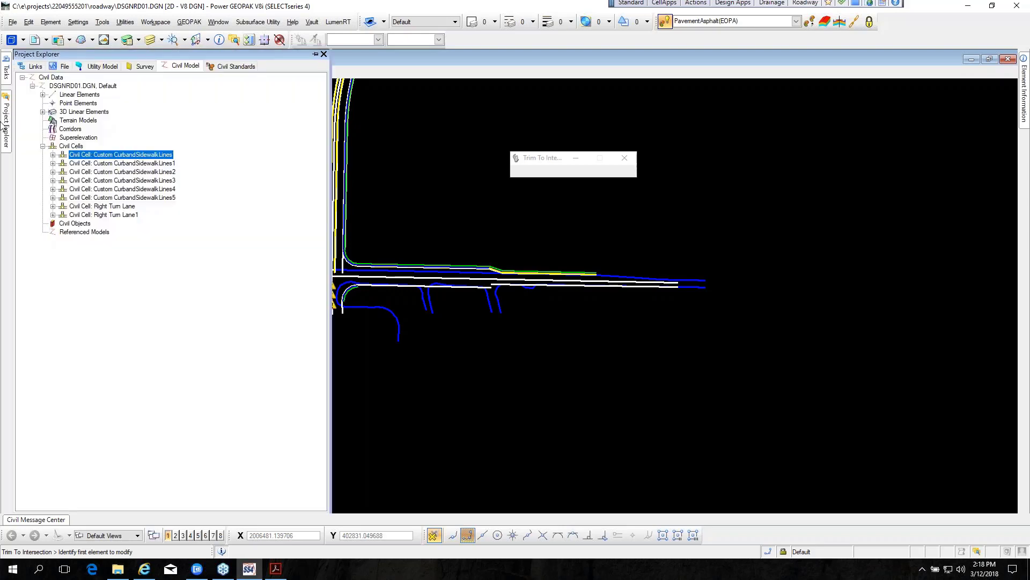
click(7, 74)
click(48, 248)
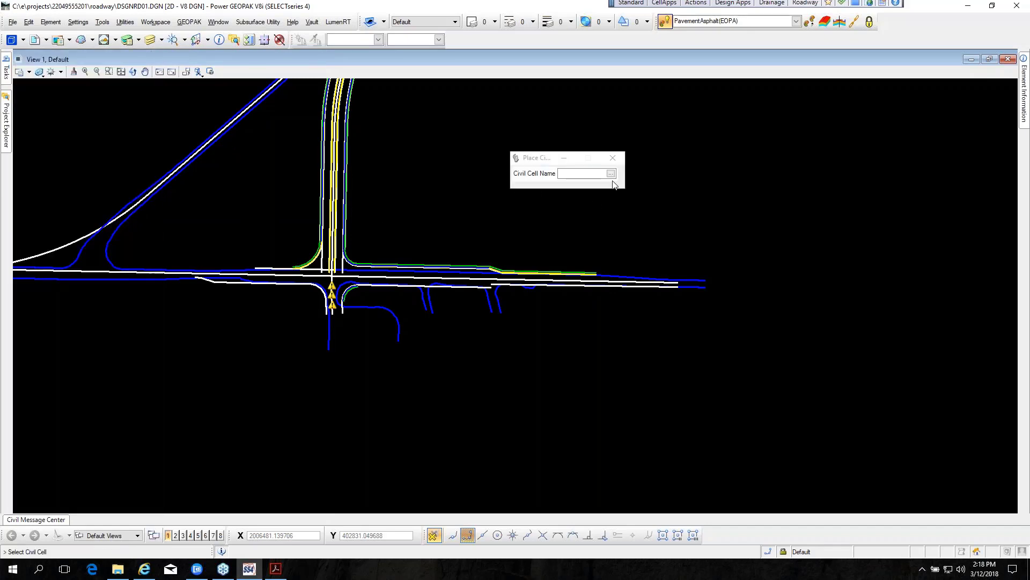
click(610, 174)
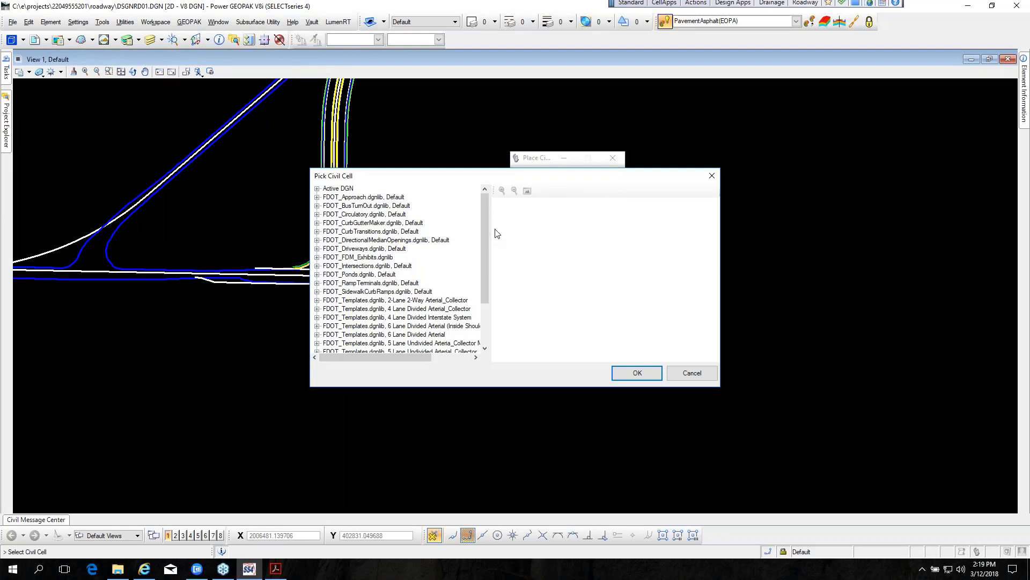
click(317, 266)
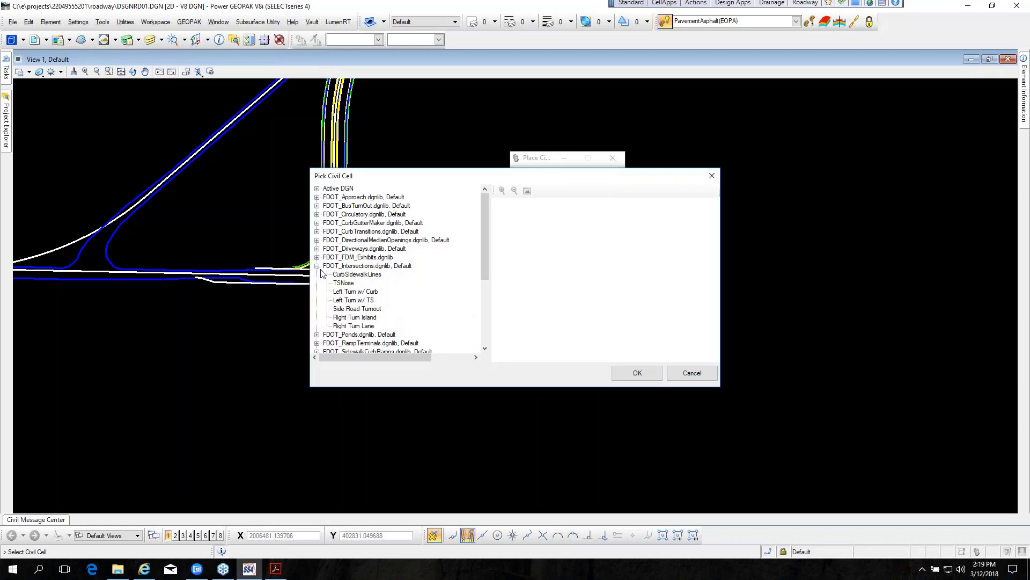
click(354, 300)
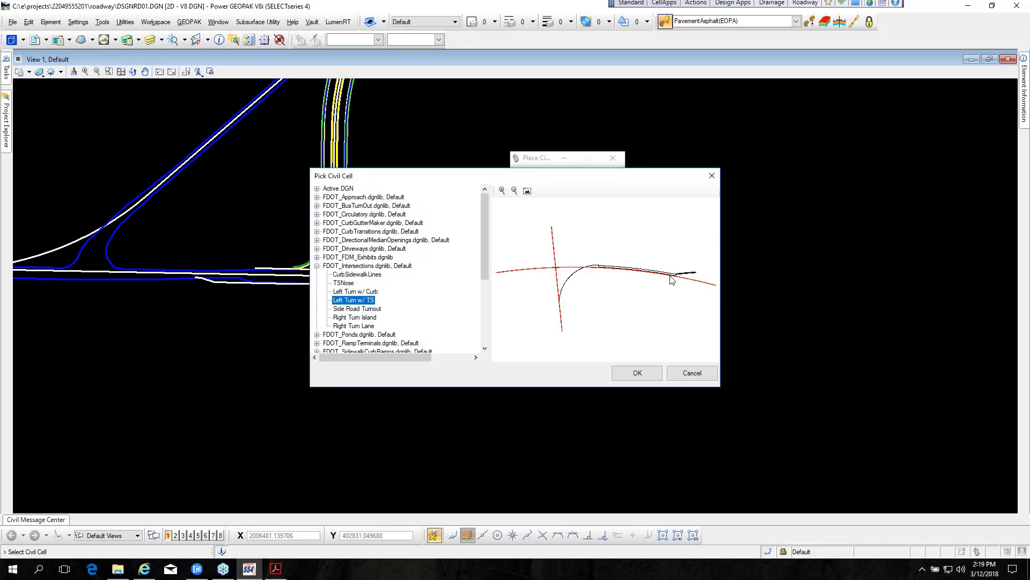
click(637, 374)
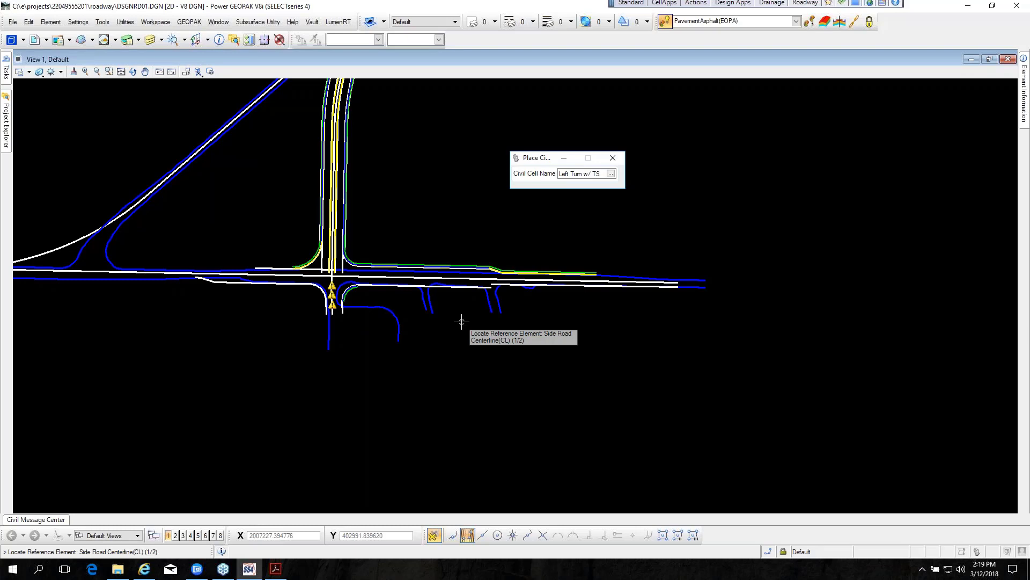
scroll(359, 268, up, 4)
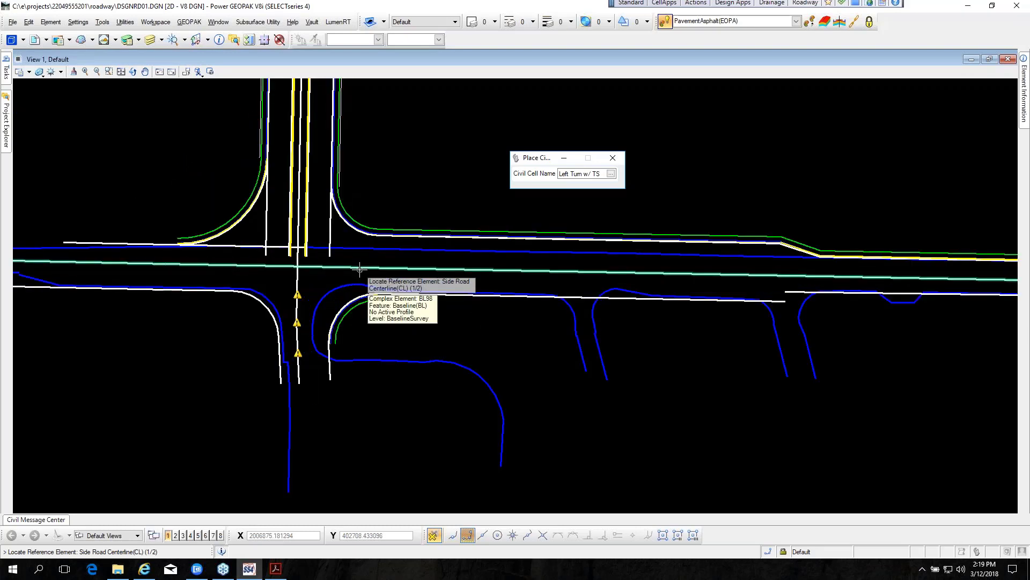
click(360, 268)
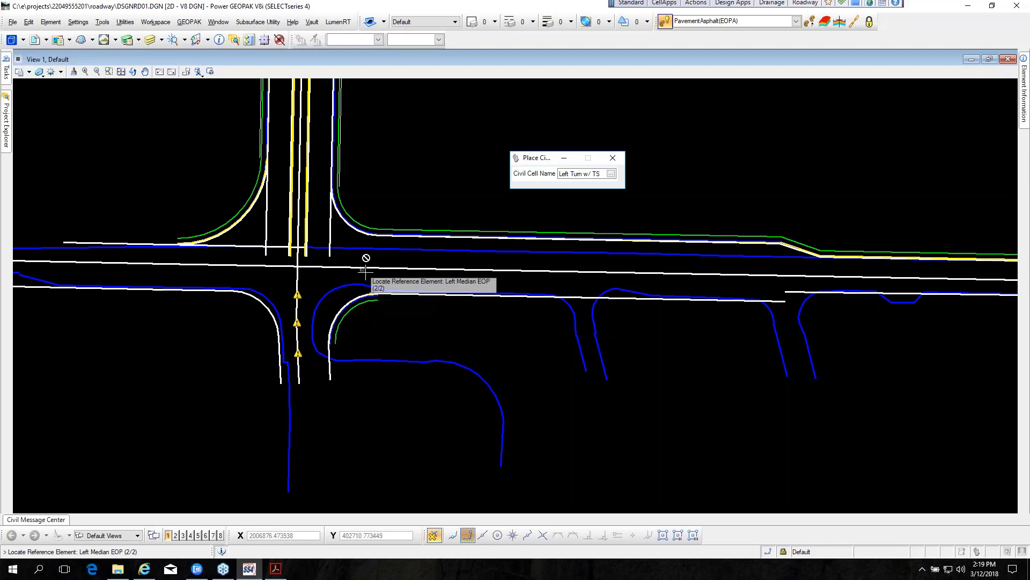
scroll(360, 268, down, 3)
scroll(366, 257, up, 6)
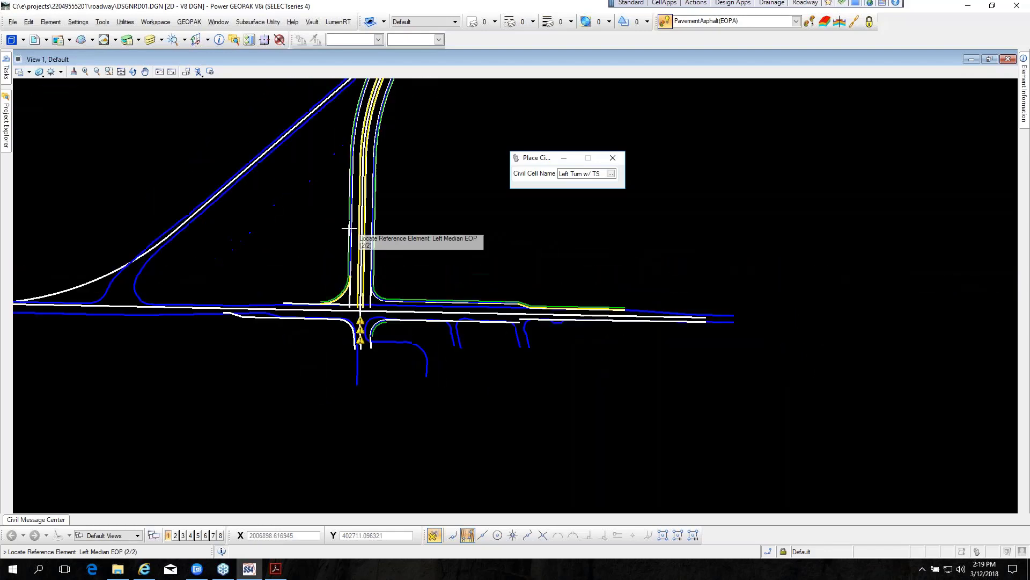
scroll(389, 250, up, 4)
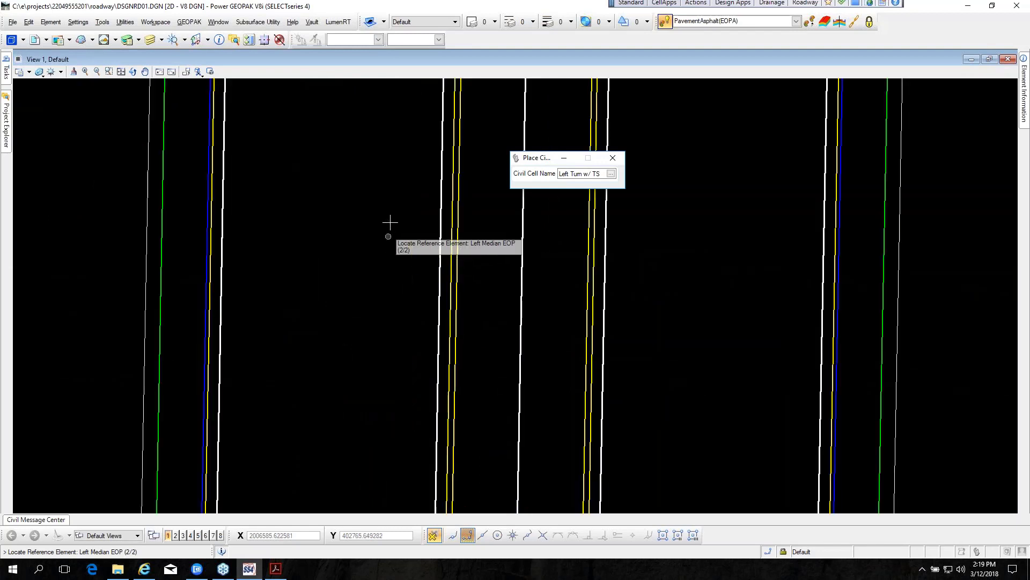
click(439, 159)
scroll(386, 230, down, 5)
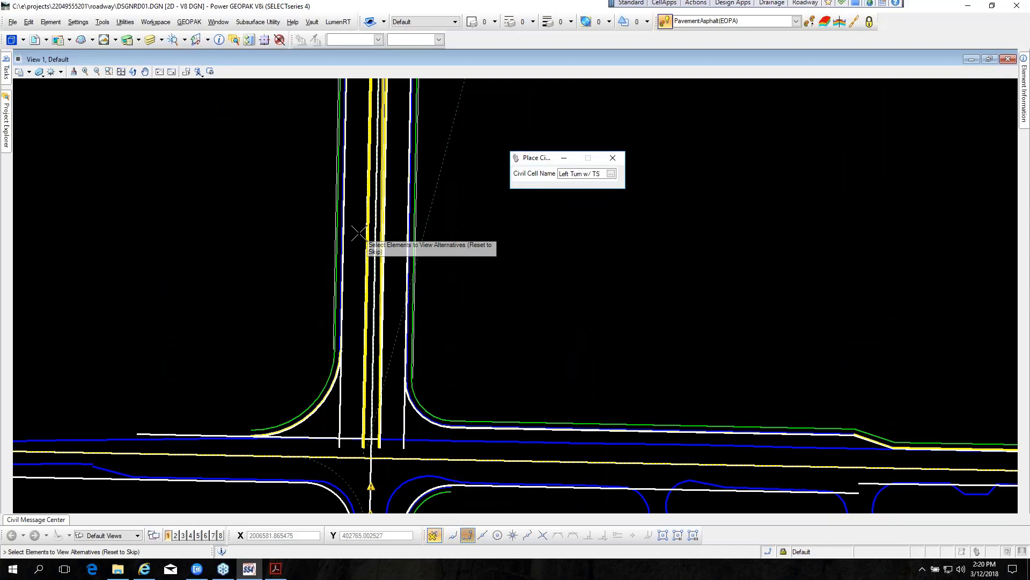
scroll(301, 295, down, 2)
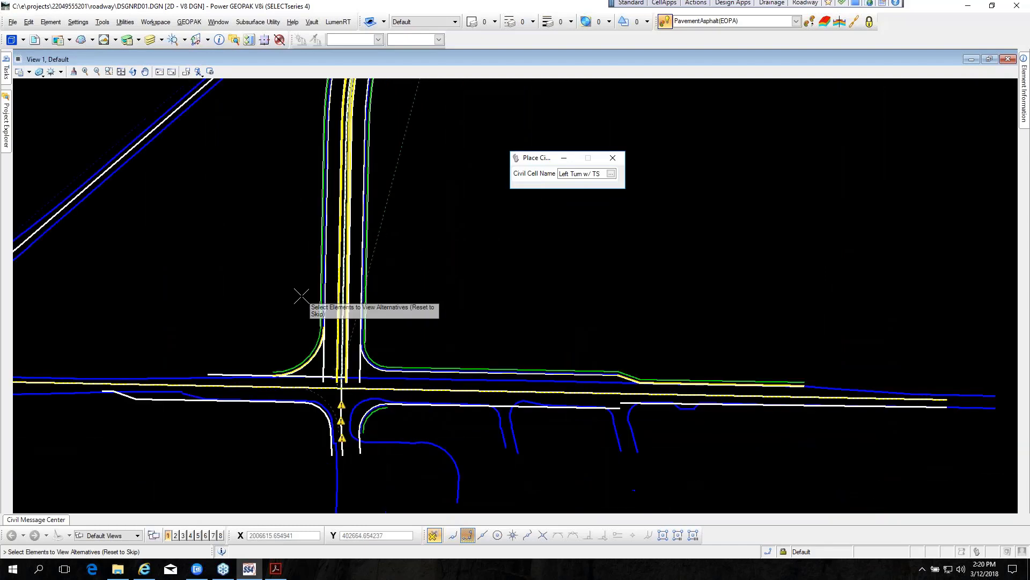
scroll(355, 384, up, 2)
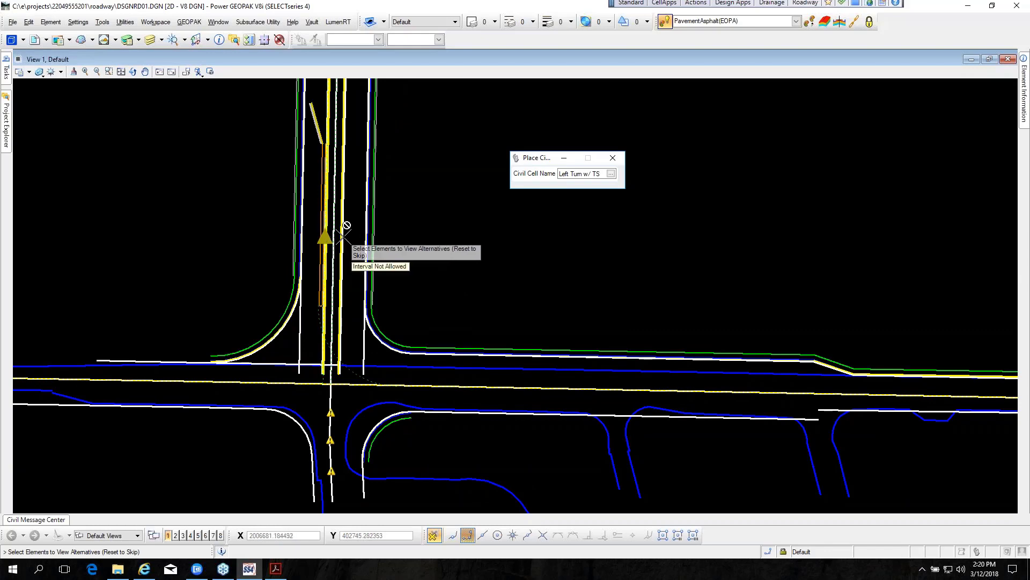
scroll(344, 235, up, 2)
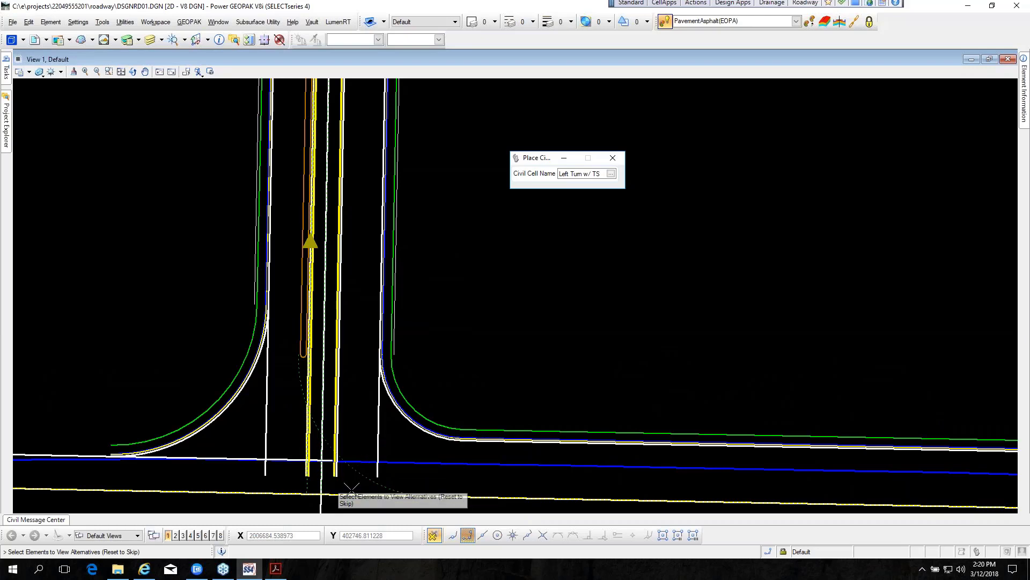
scroll(320, 249, up, 2)
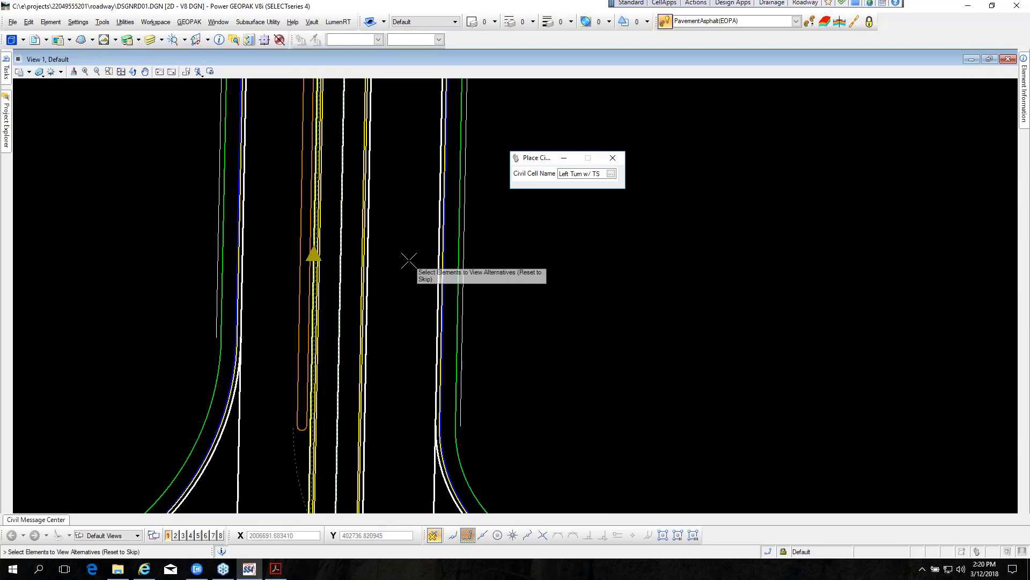
right_click(408, 259)
scroll(407, 260, down, 4)
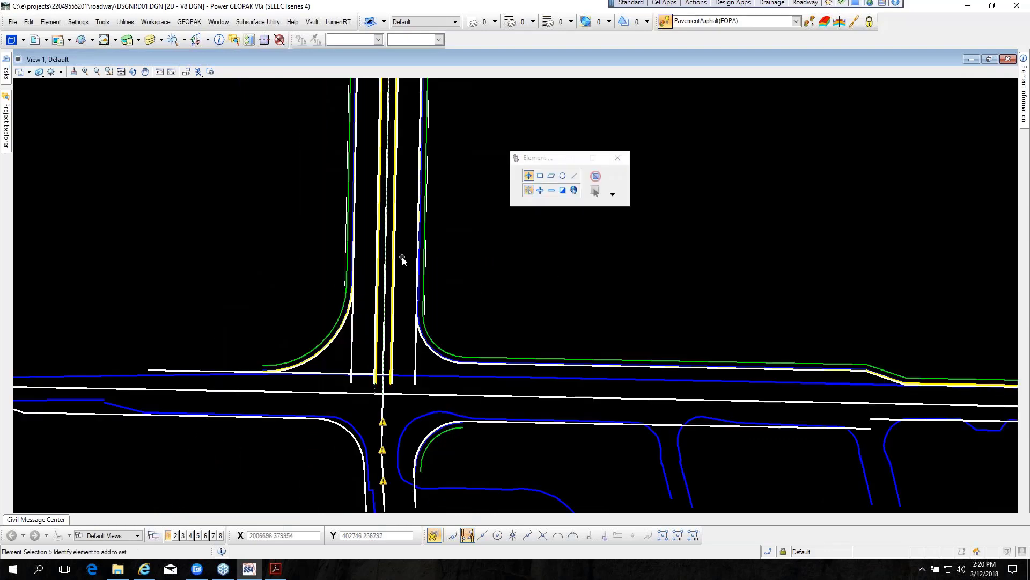
Step: Restart the Left Turn w/ TS cell placement, using the east-west baseline as side road centerline and the east median pavement edge as left median EOP
mouse_move(5, 73)
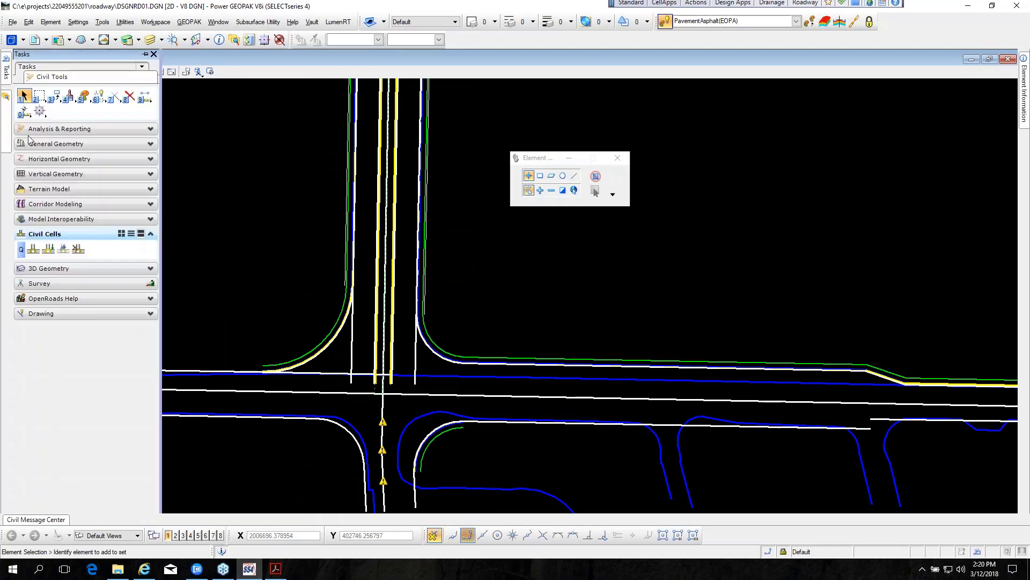
click(47, 248)
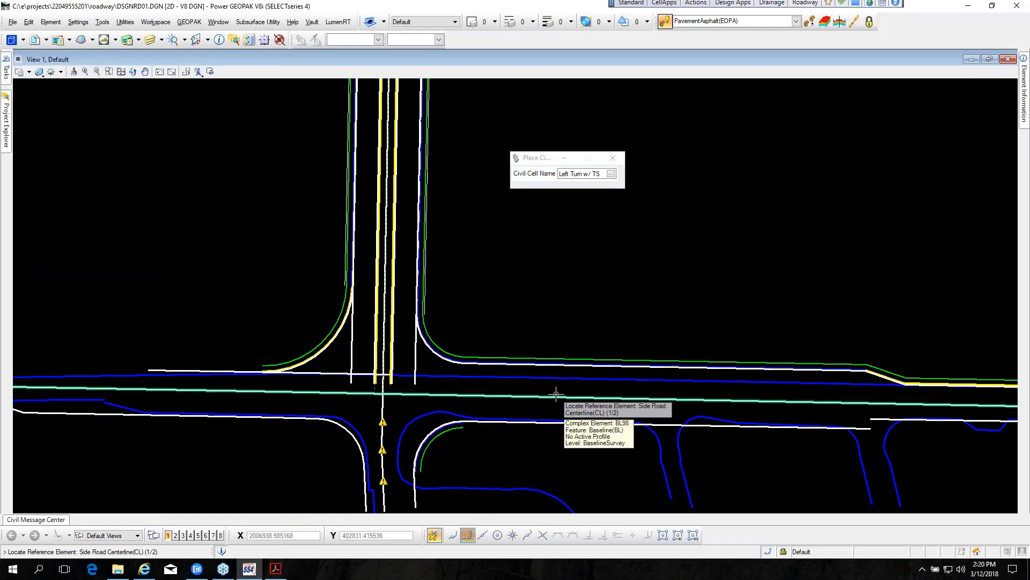
click(556, 395)
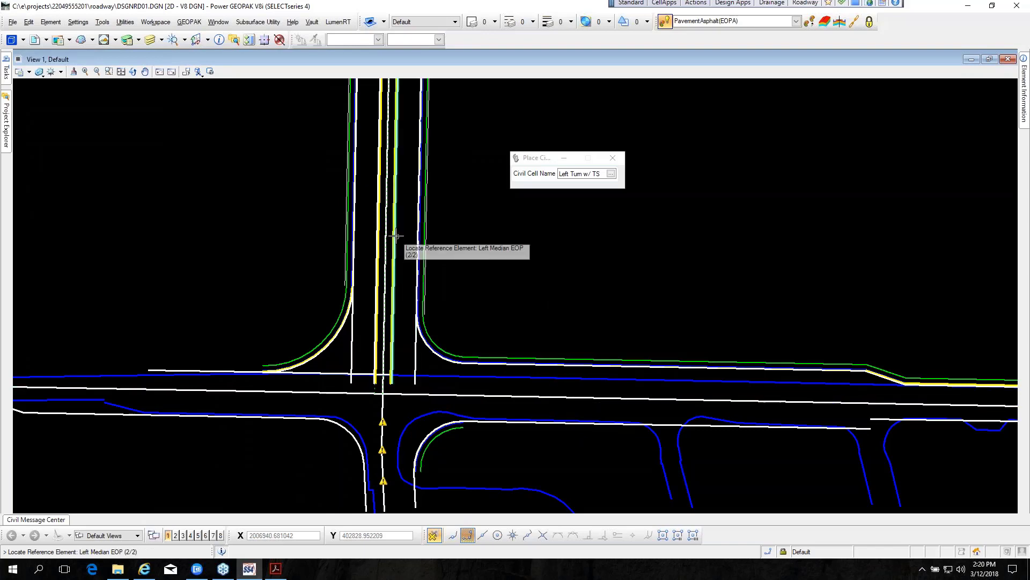
scroll(395, 236, up, 3)
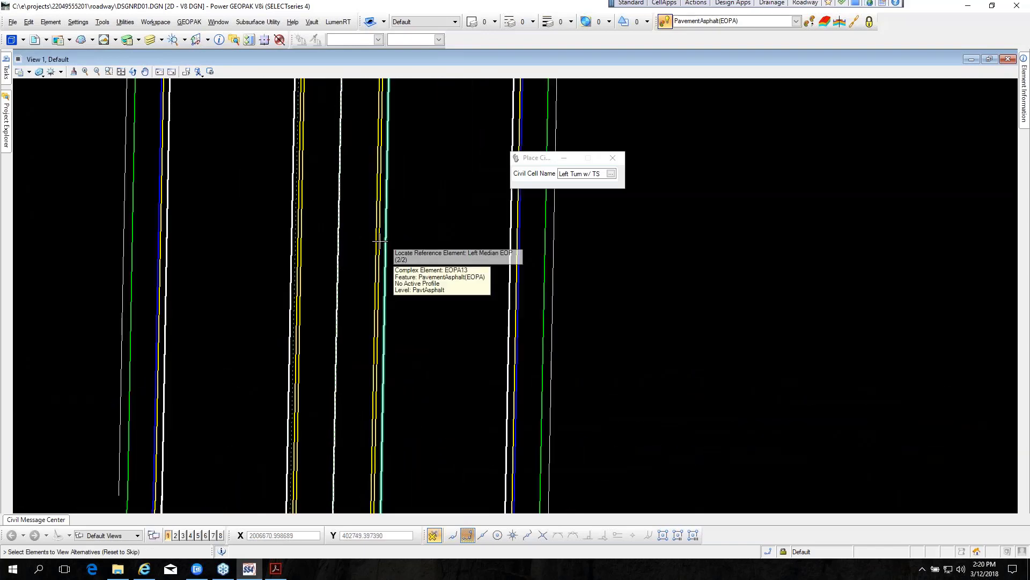
scroll(380, 242, down, 3)
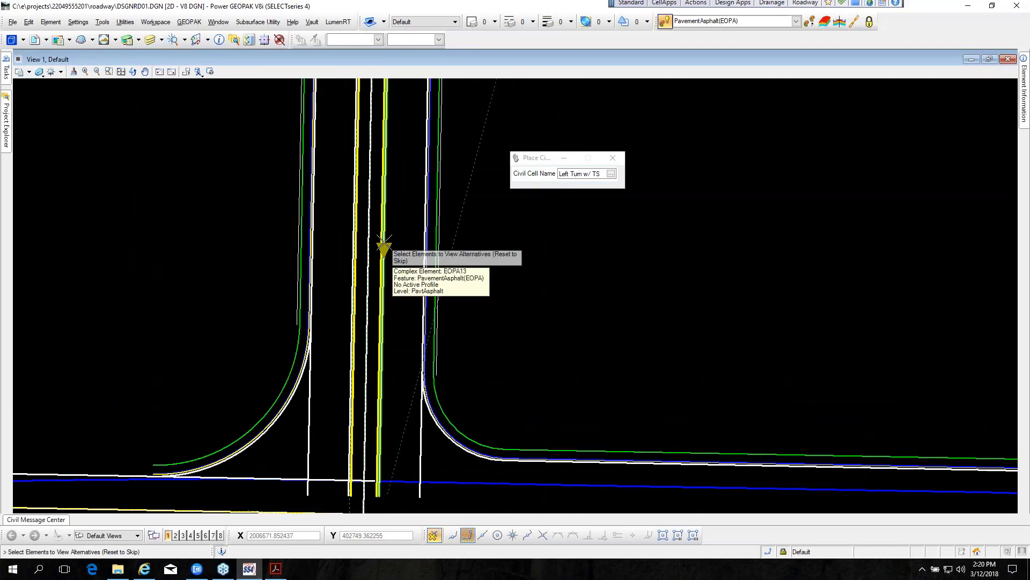
Step: Switch the cell's alternatives on the median edge and side road baseline so the left turn lane lies inside the north median
click(382, 241)
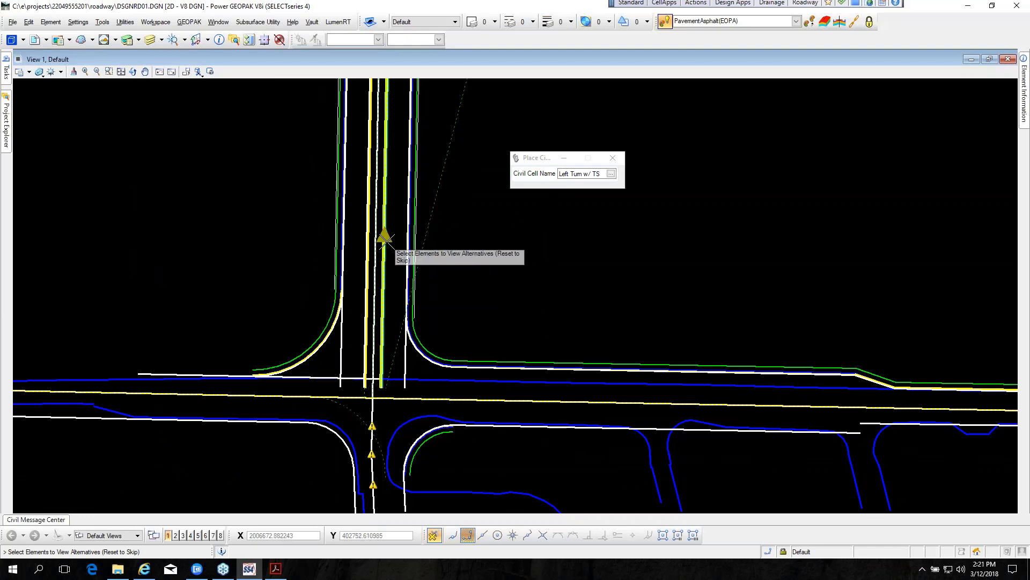
click(385, 240)
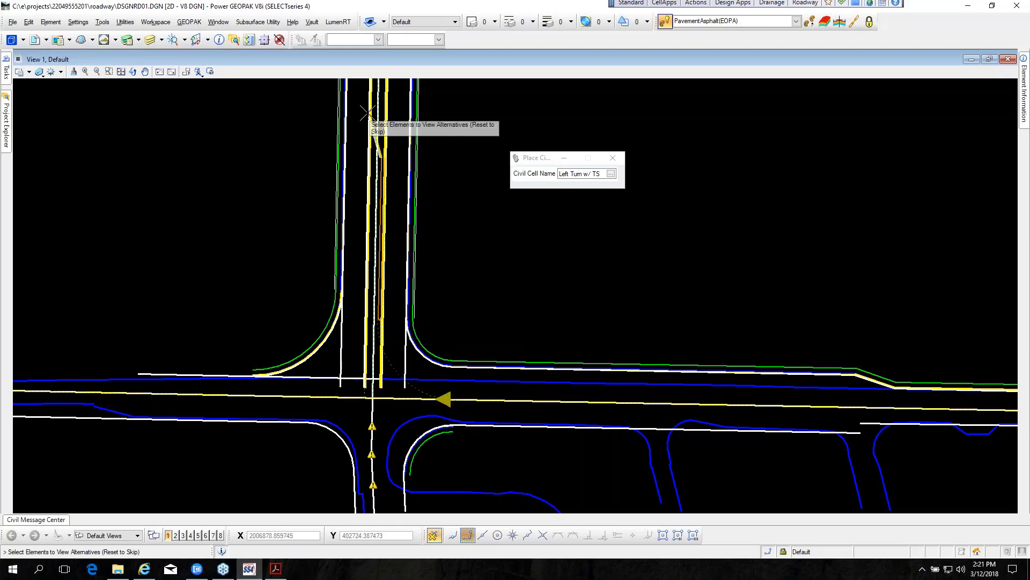
scroll(432, 410, up, 3)
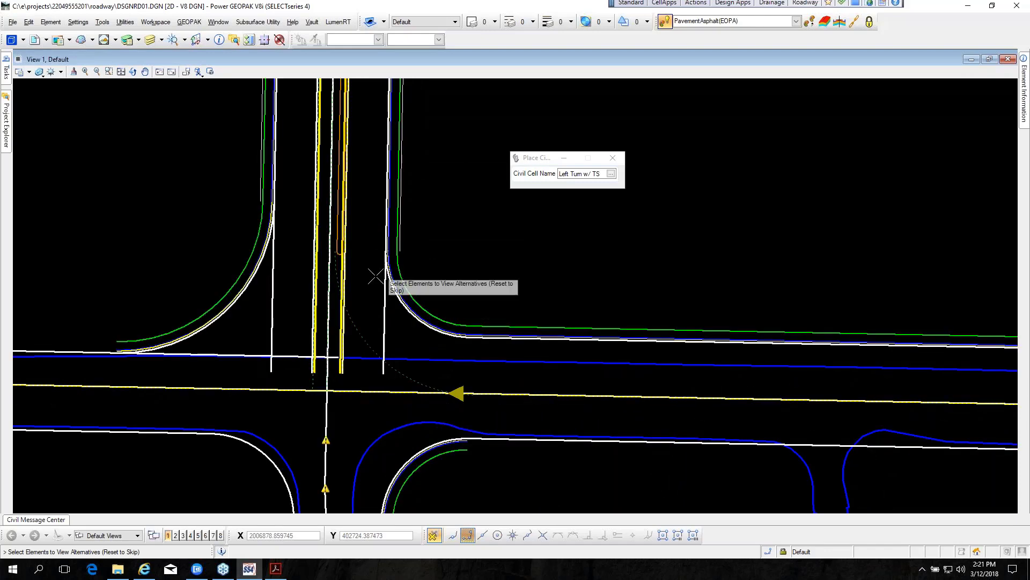
scroll(404, 295, down, 3)
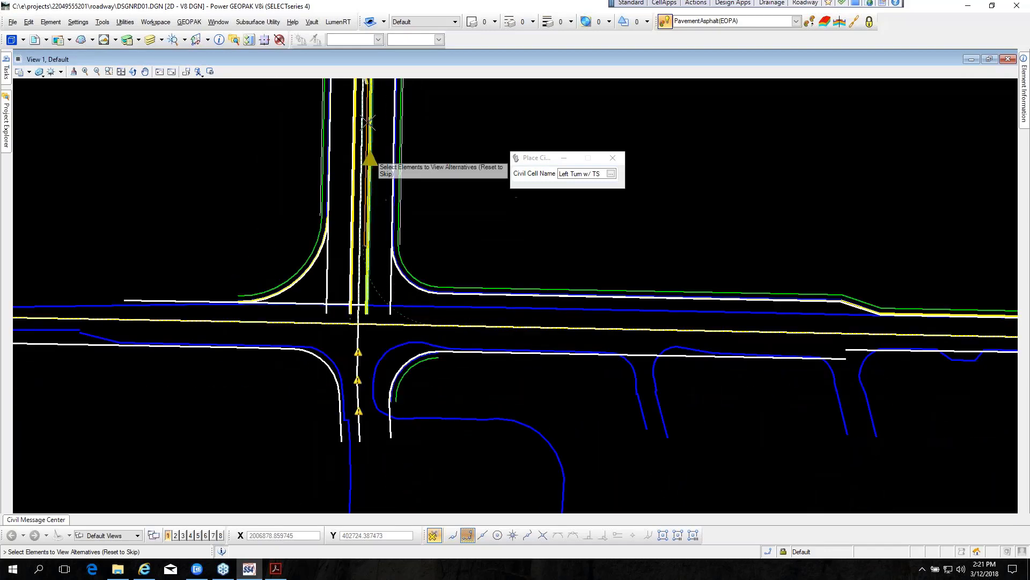
scroll(419, 139, down, 1)
scroll(384, 113, up, 4)
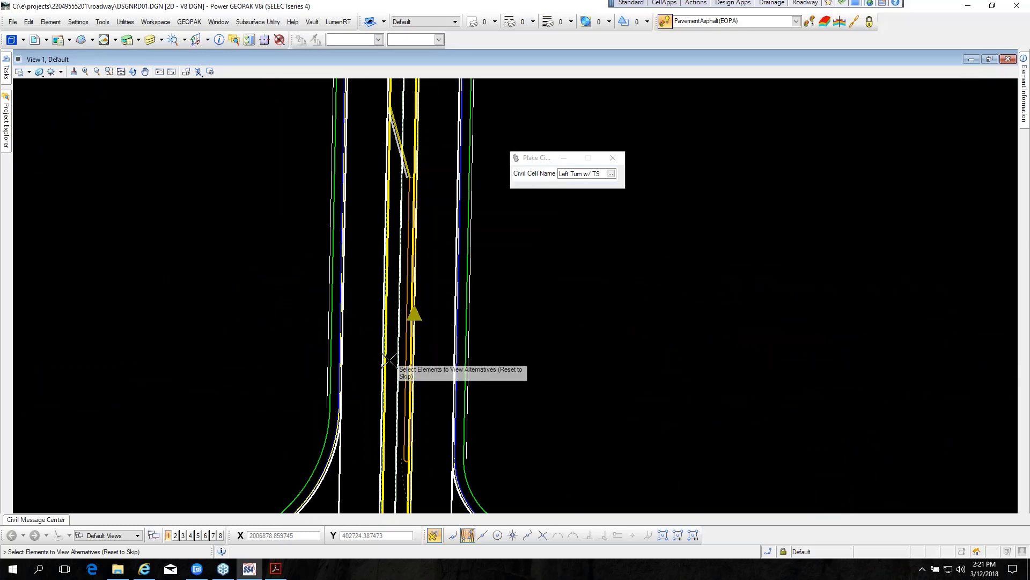
scroll(391, 370, down, 2)
scroll(406, 475, up, 2)
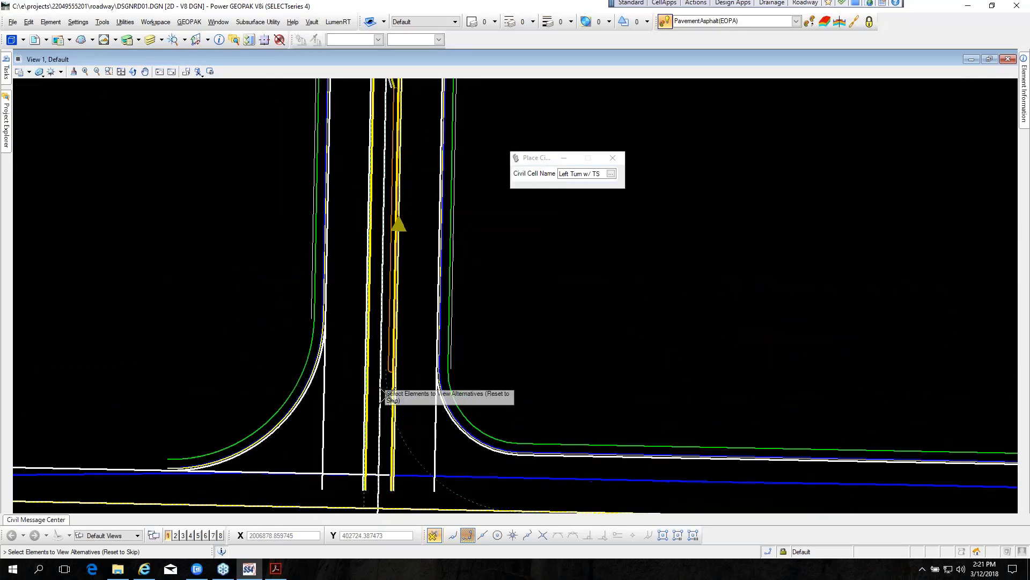
scroll(424, 472, down, 2)
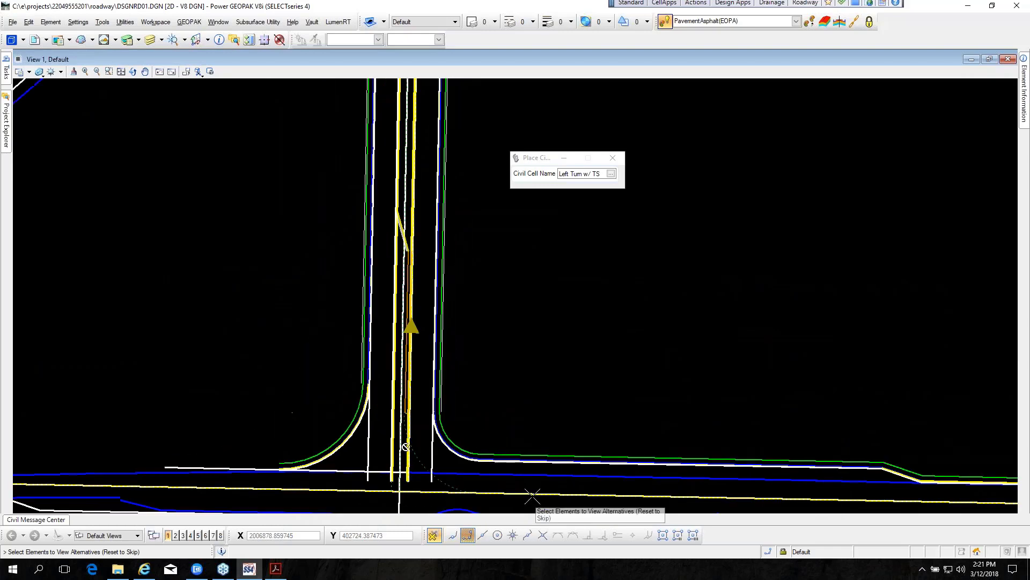
Step: Skip the remaining alternatives and accept the left turn cell placement in the median north of the intersection
click(532, 494)
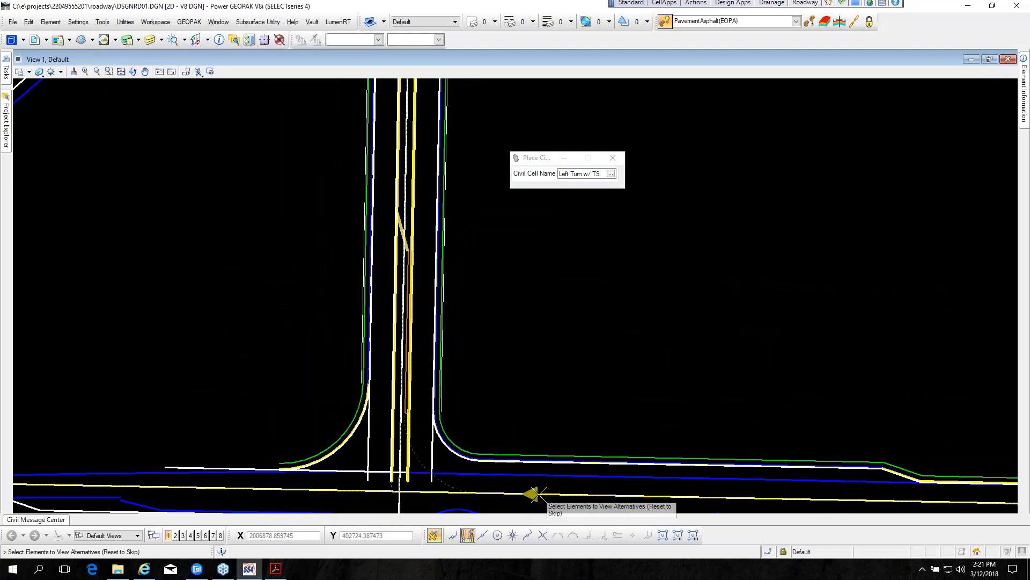
right_click(530, 369)
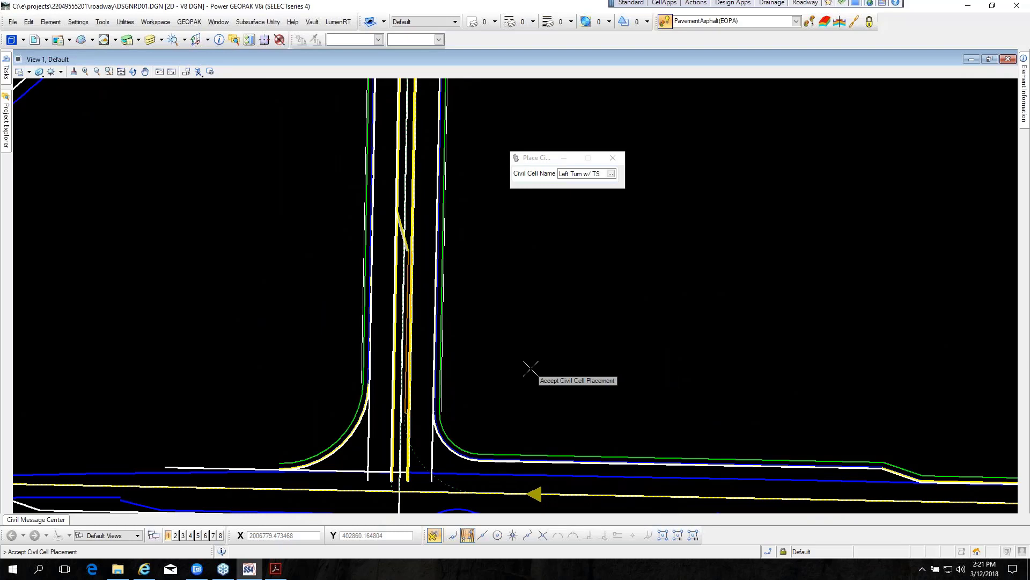
click(529, 367)
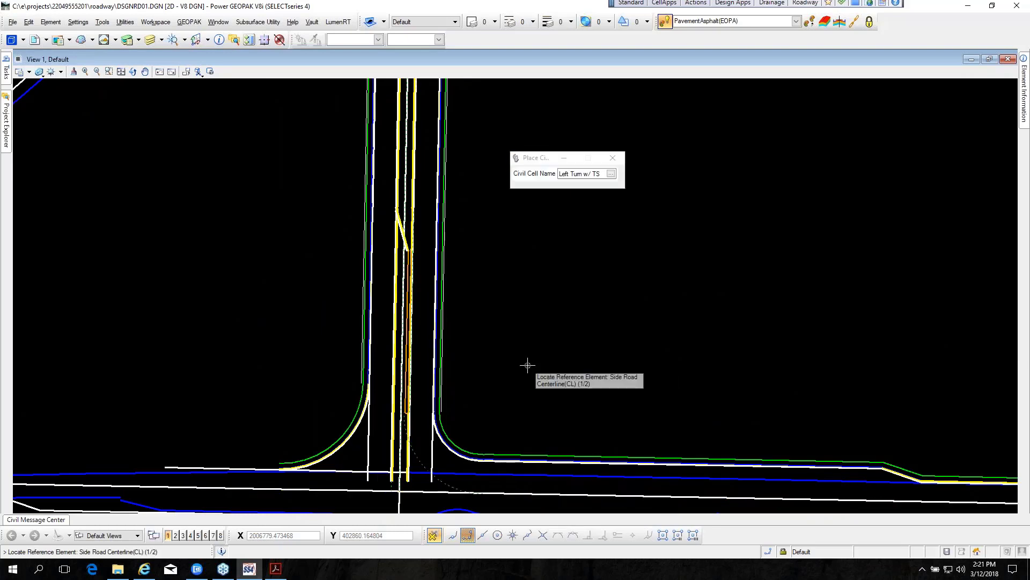
scroll(407, 420, up, 4)
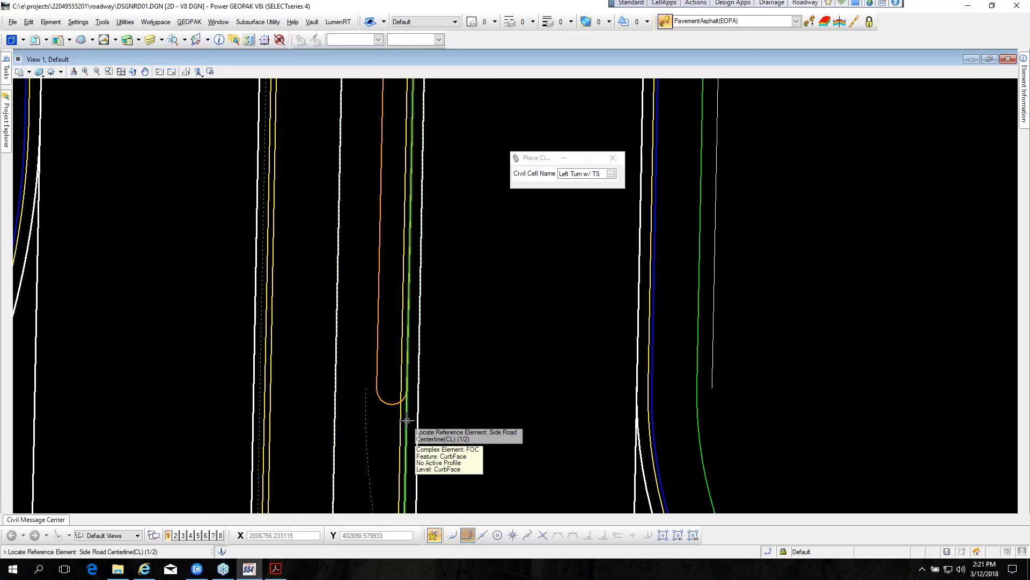
scroll(405, 418, down, 3)
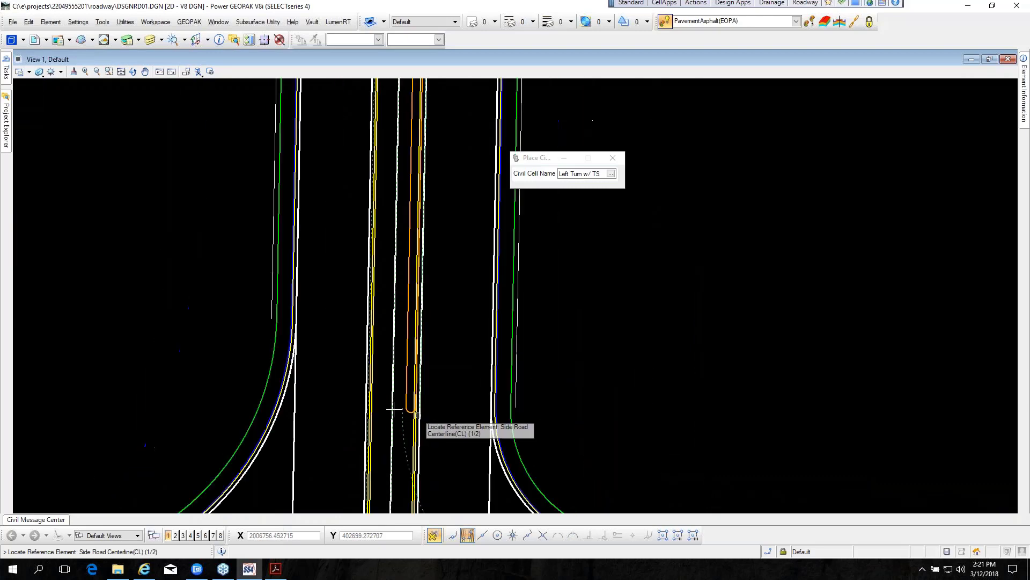
Step: Undo the last Left Turn w/ TS civil cell placement in the median north of the intersection
scroll(415, 344, down, 3)
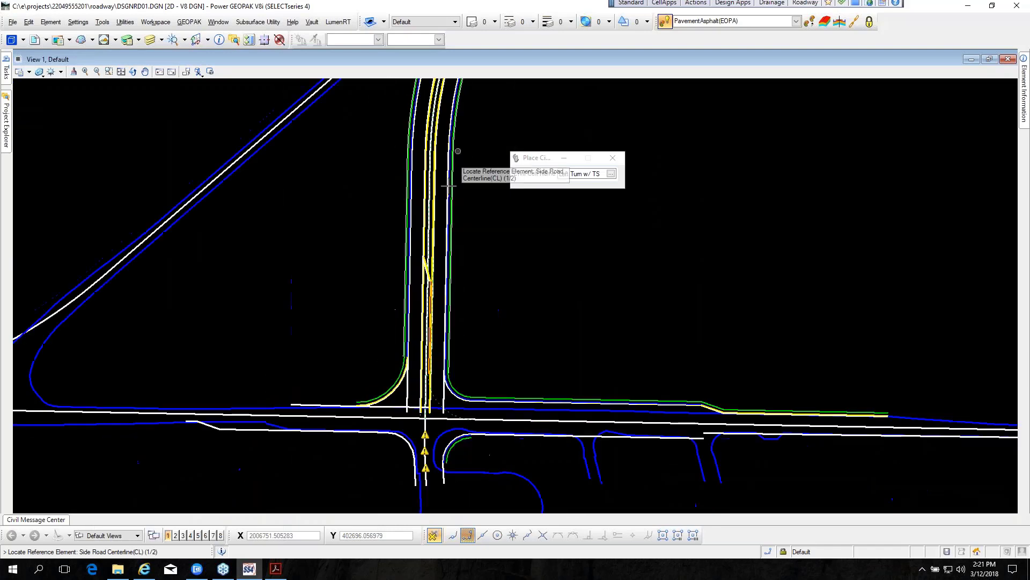
scroll(424, 248, up, 5)
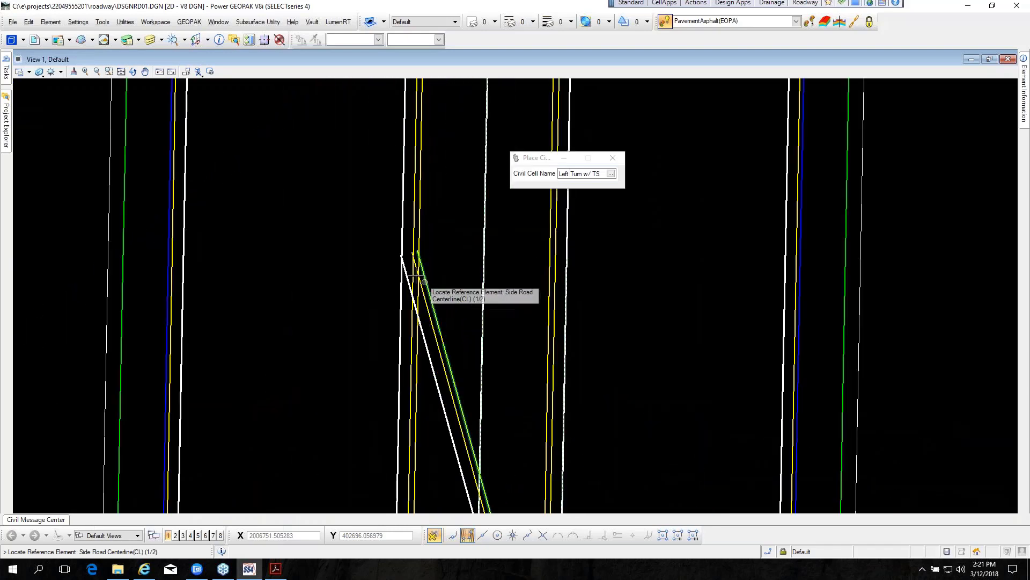
scroll(412, 238, up, 3)
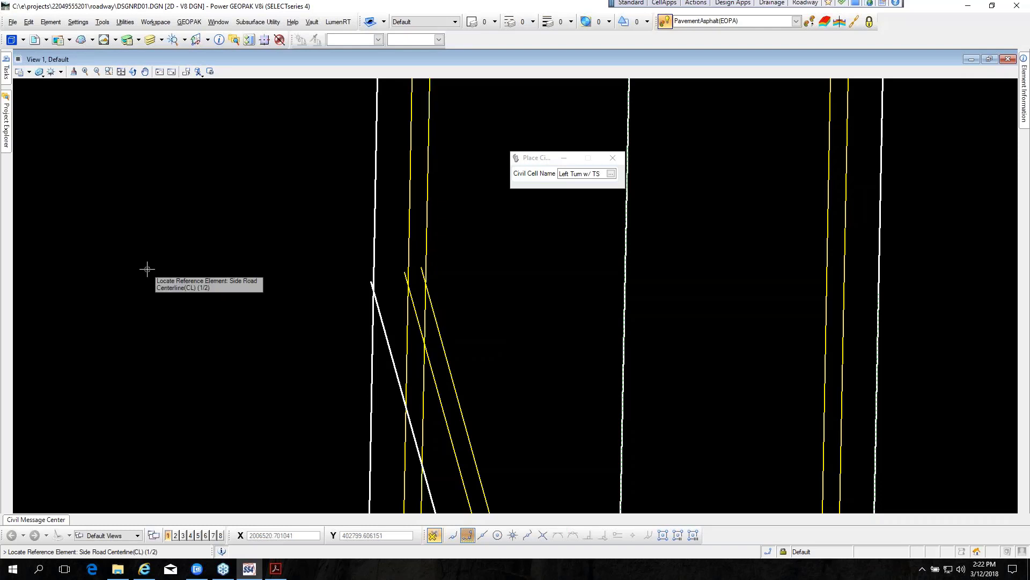
key(ctrl+z)
scroll(163, 232, down, 4)
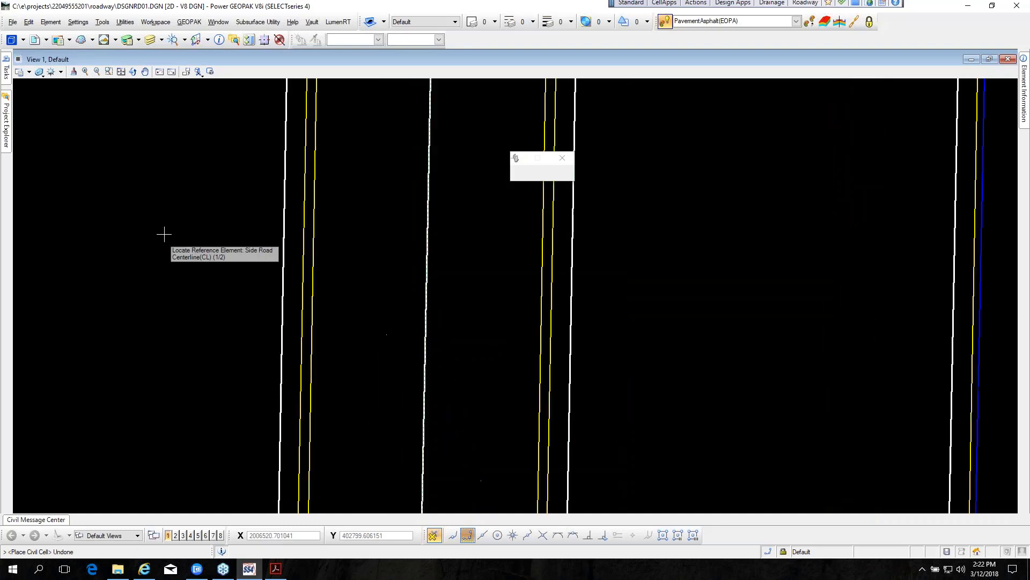
scroll(215, 222, down, 5)
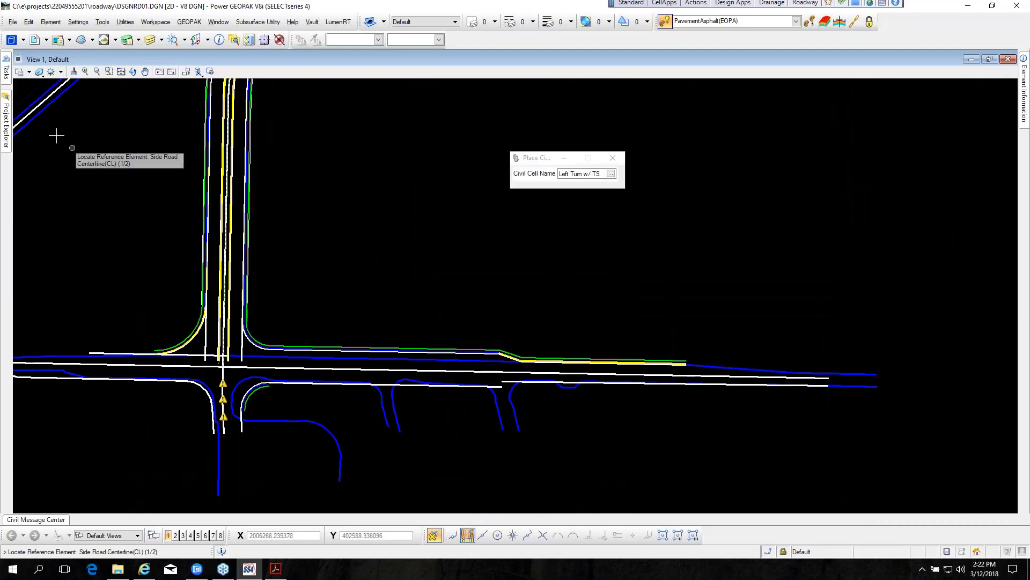
Step: Restart the civil cell placement with the east-west baseline as side road centerline and the east median pavement edge as left median EOP
mouse_move(7, 81)
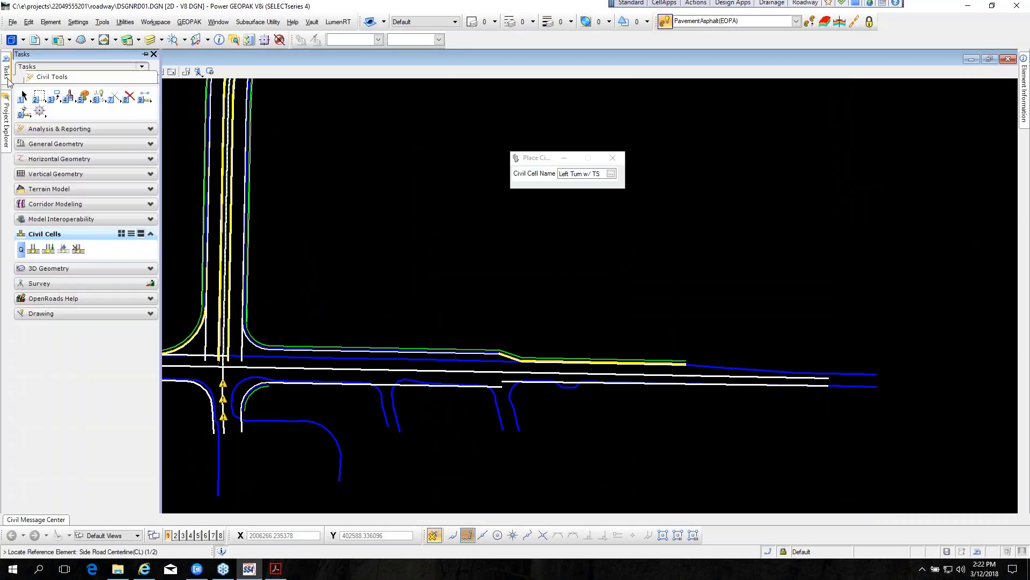
click(48, 248)
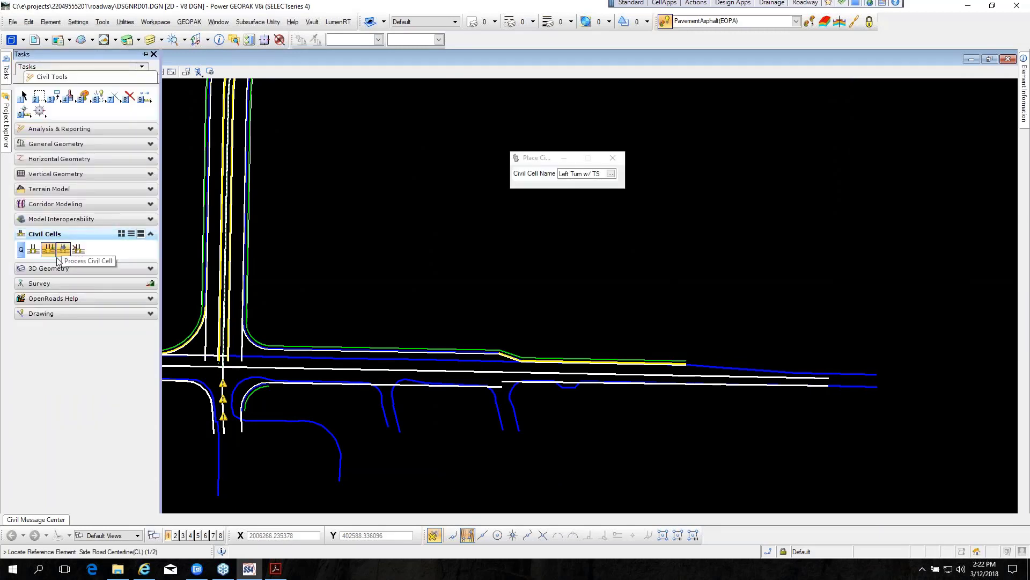
click(291, 369)
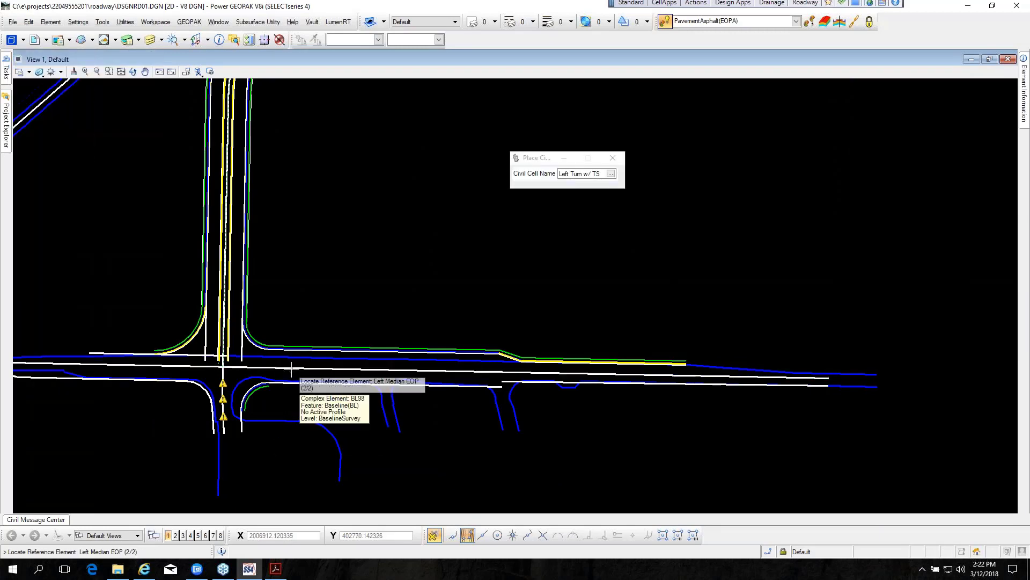
scroll(242, 303, up, 5)
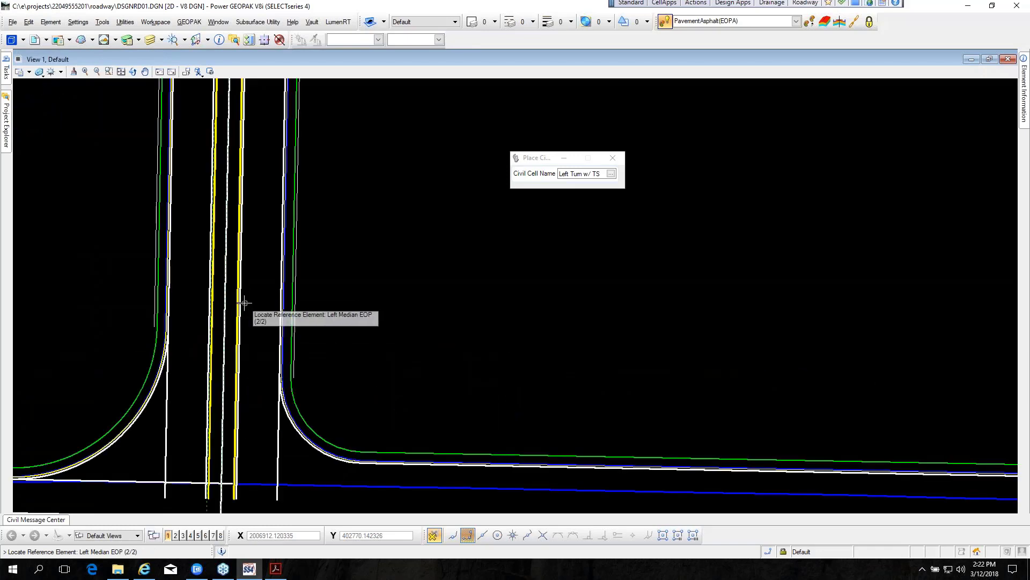
scroll(244, 303, up, 3)
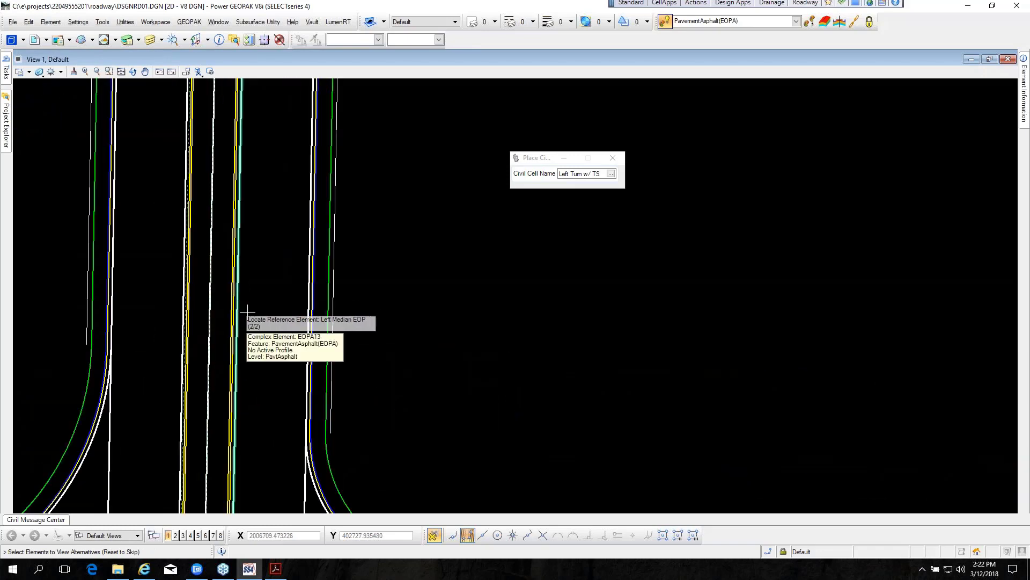
Step: Skip the remaining alternatives and accept the replacement left turn cell in the north median
scroll(255, 298, down, 4)
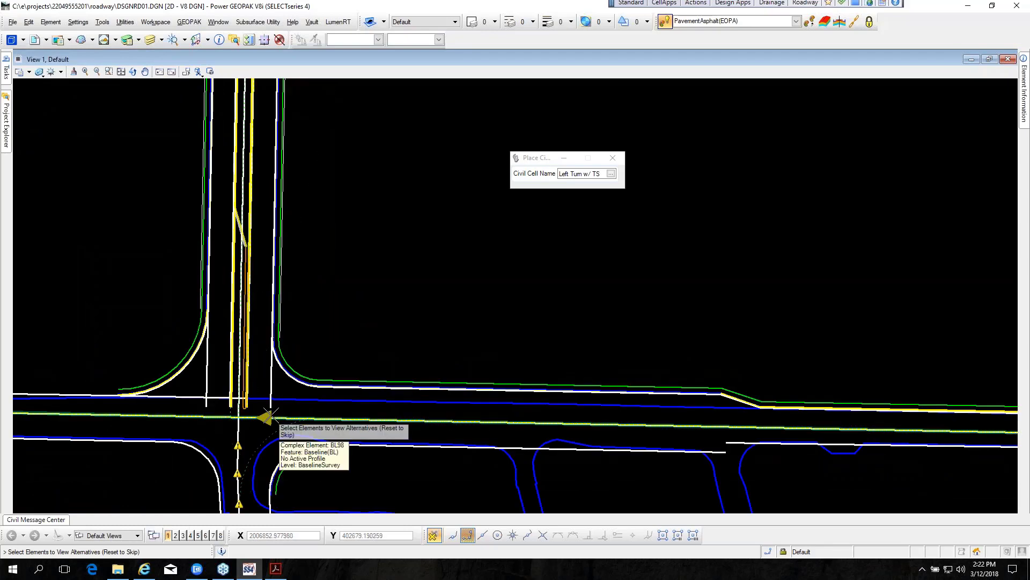
right_click(339, 329)
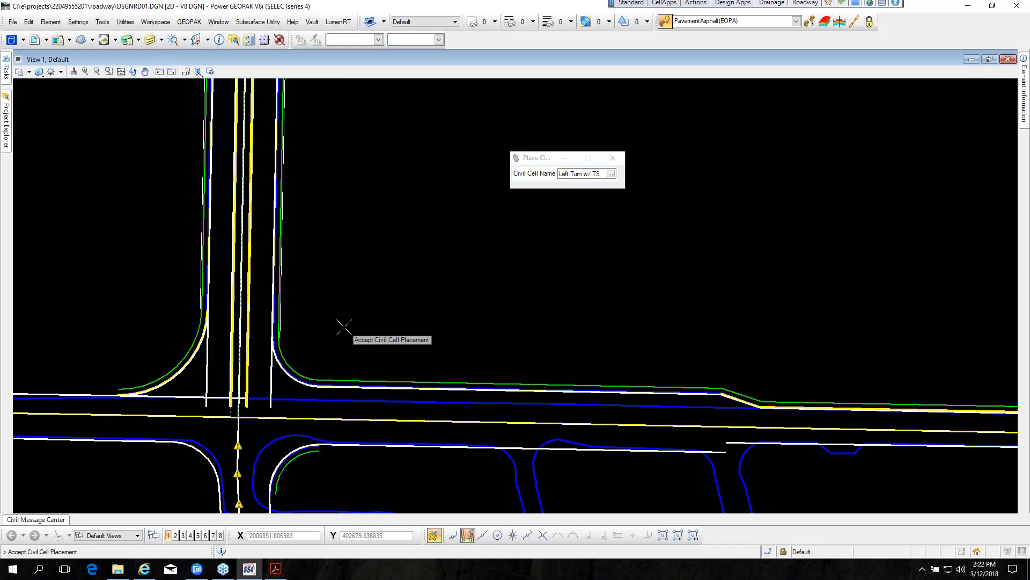
click(342, 329)
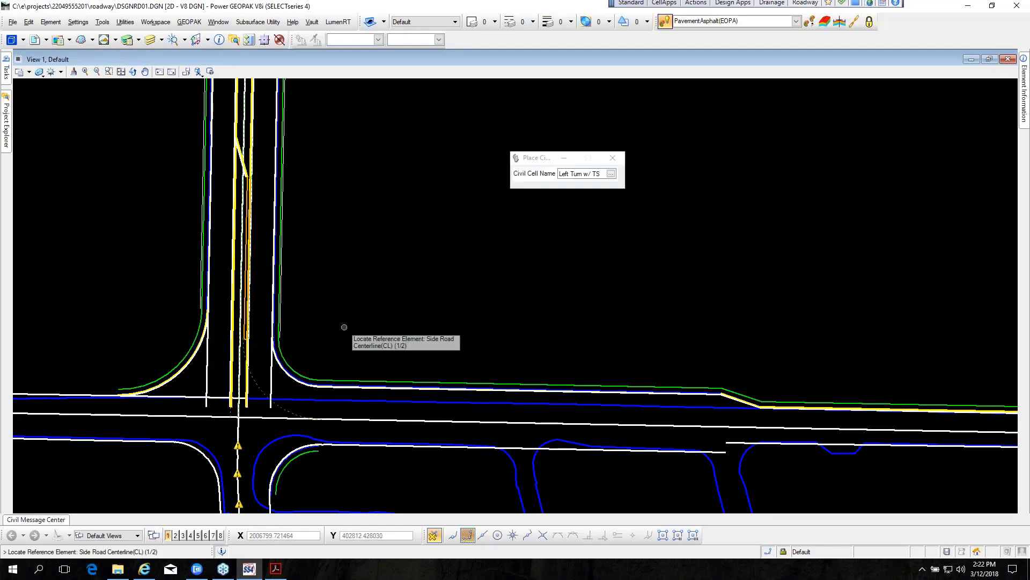
Step: Trim the west median pavement edge and the left turn taper's pavement edge to their intersection
scroll(239, 141, up, 3)
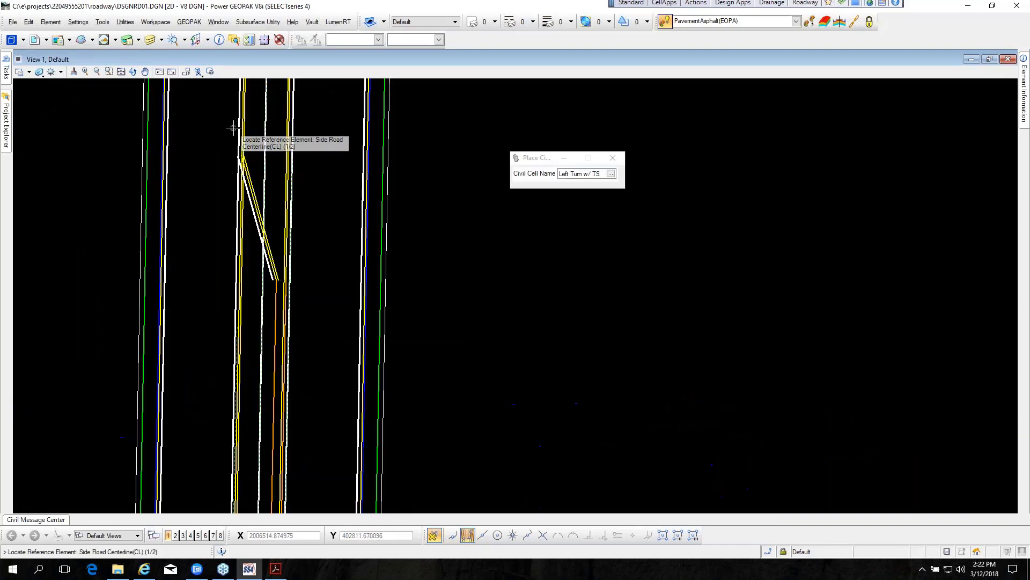
mouse_move(4, 73)
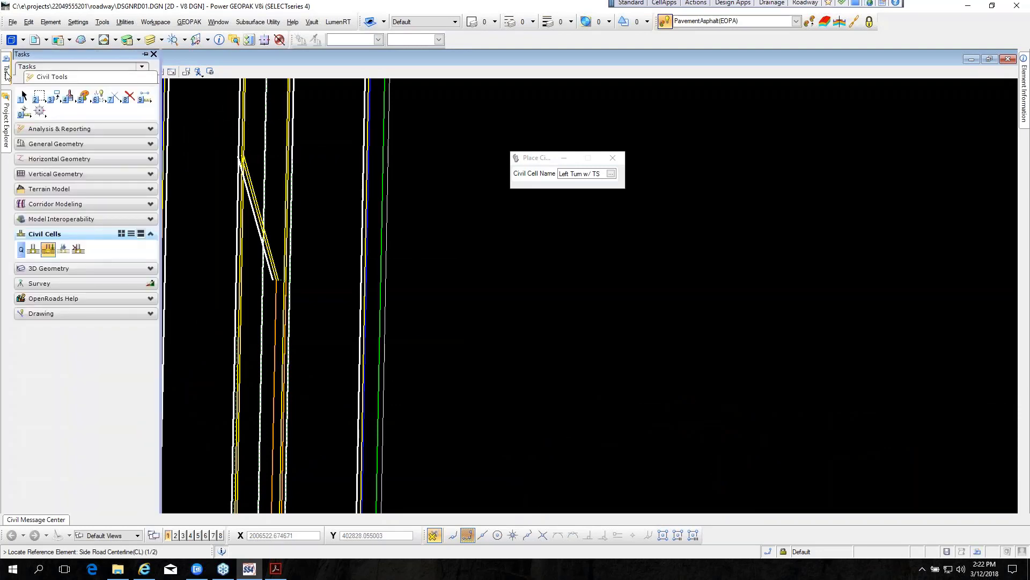
click(113, 97)
scroll(237, 121, up, 5)
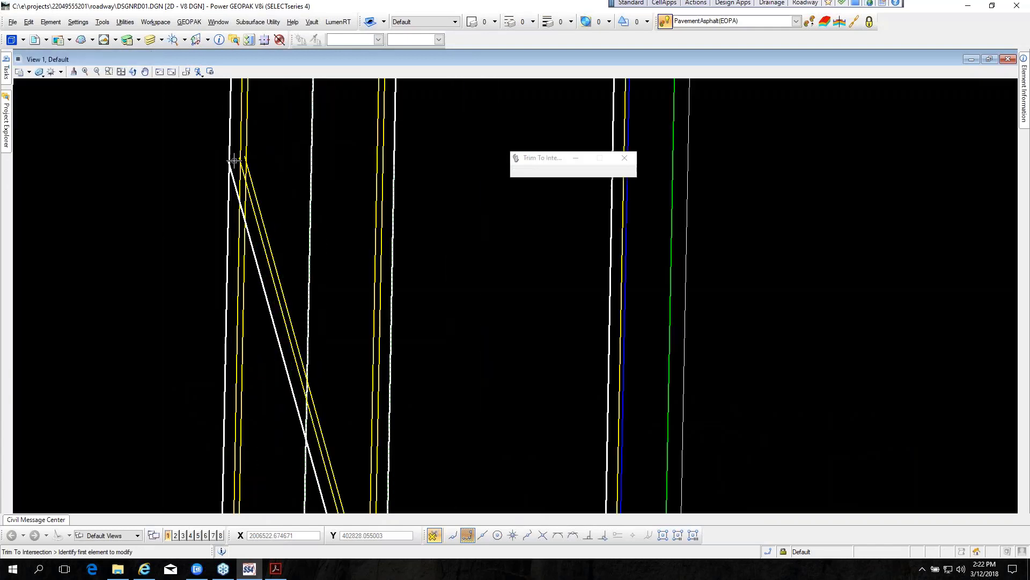
scroll(233, 149, up, 3)
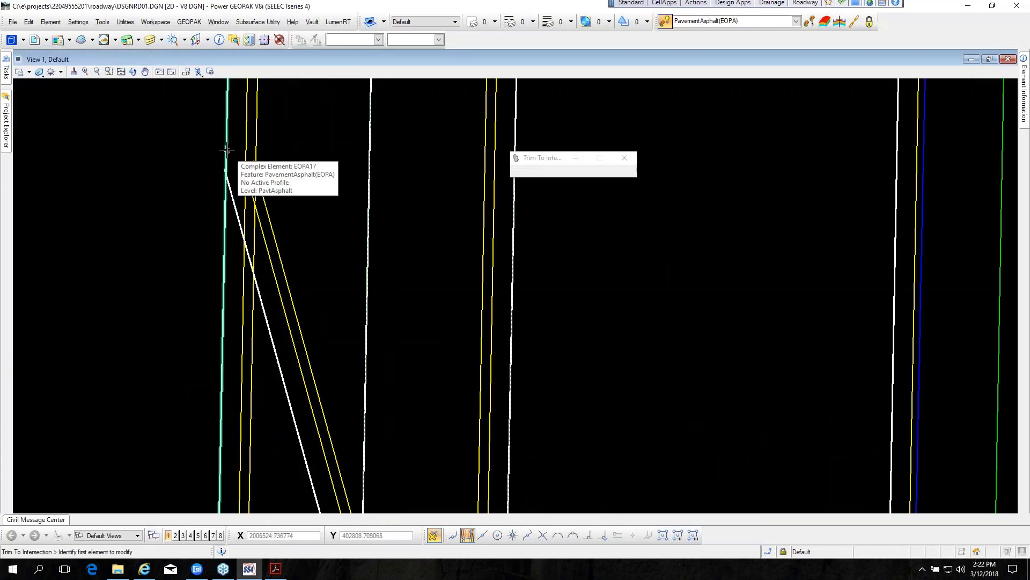
click(228, 161)
click(230, 180)
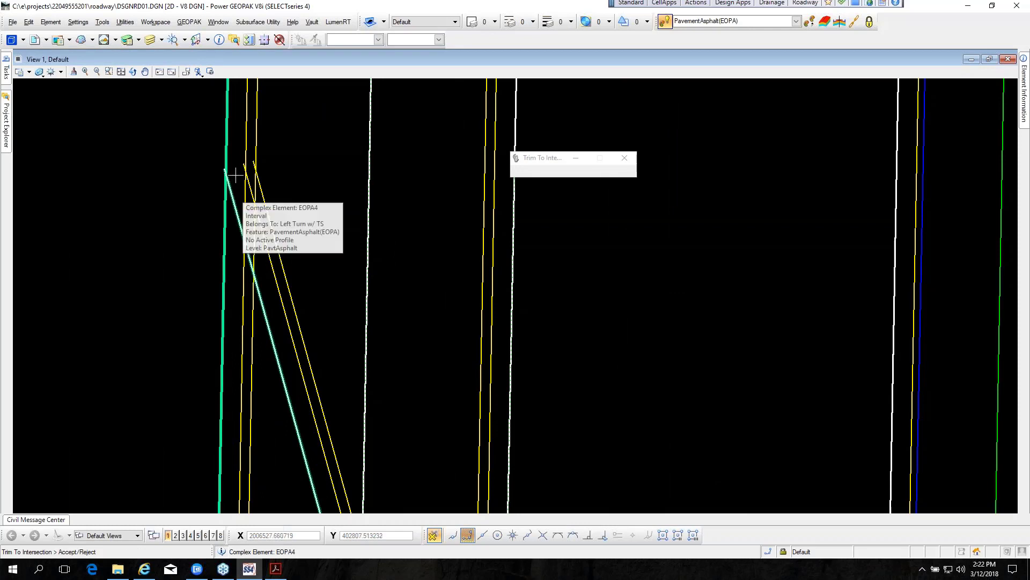
click(235, 177)
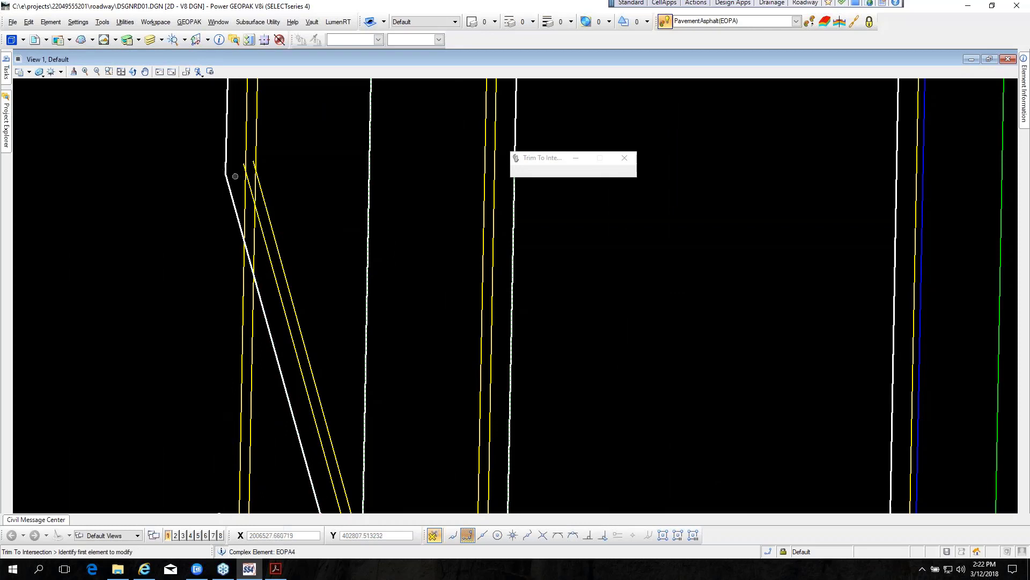
Step: Trim the west median's curb edge and curb back lines to their intersections with the matching taper curb lines
click(246, 141)
click(267, 251)
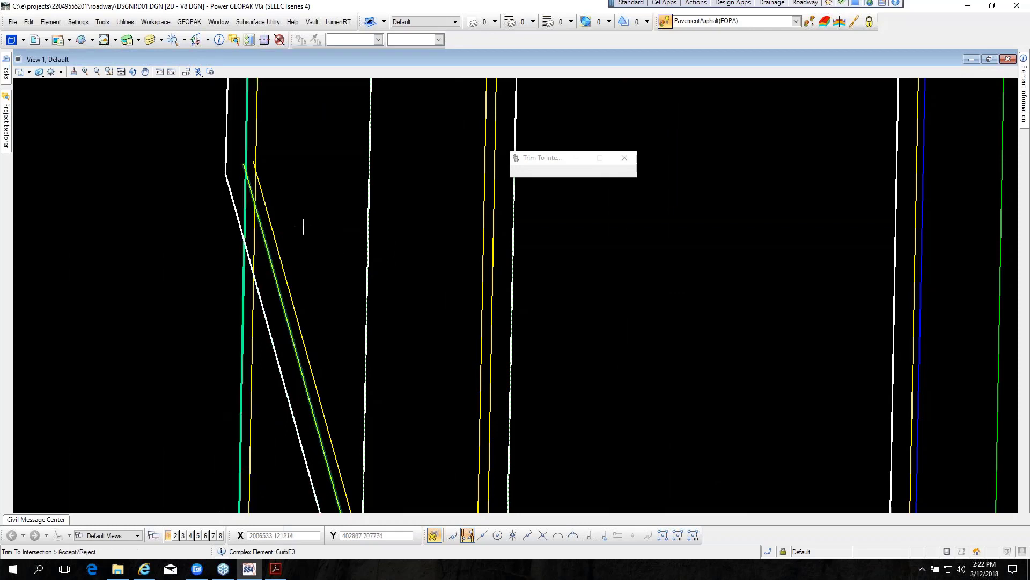
click(301, 216)
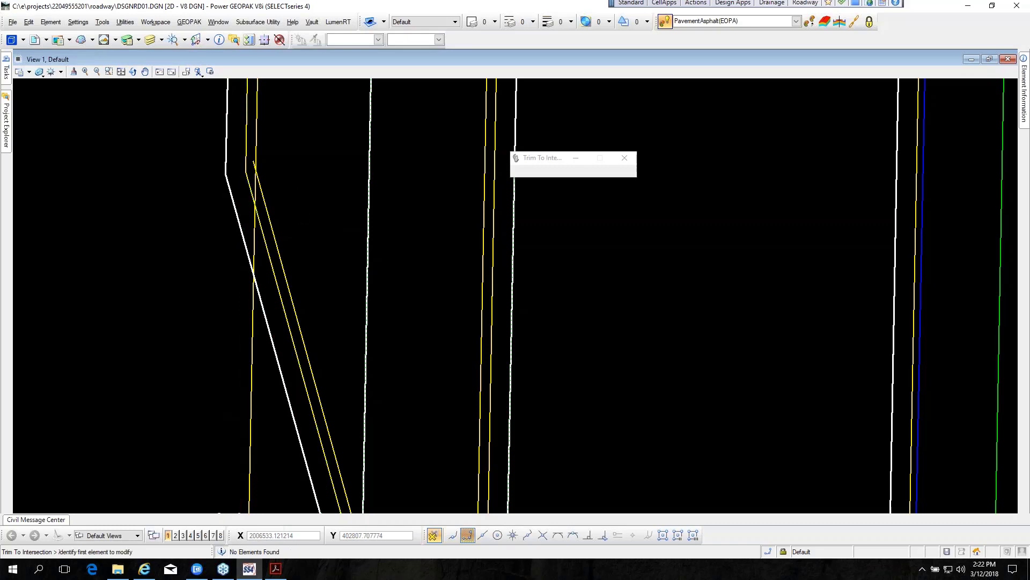
click(257, 139)
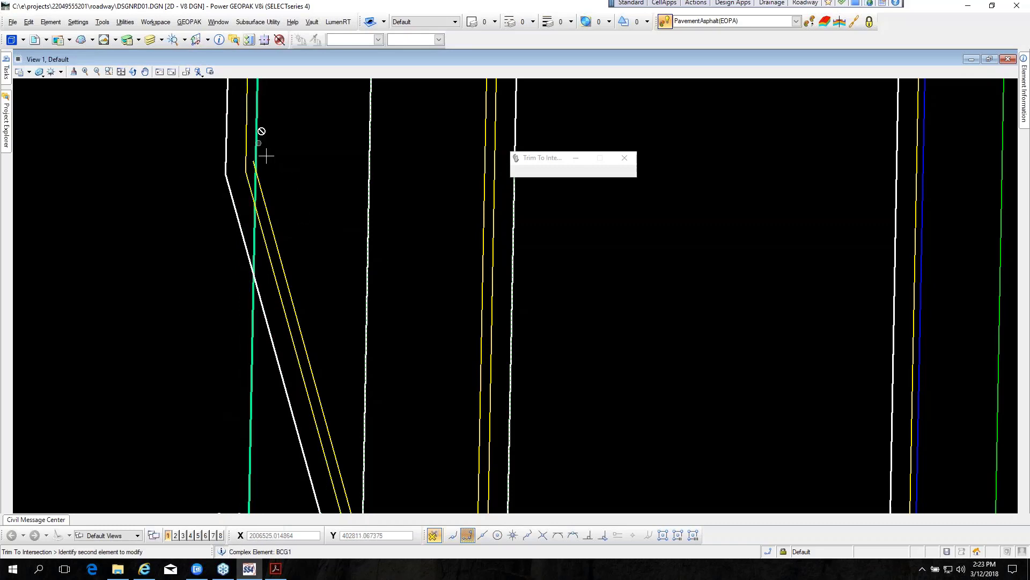
click(267, 204)
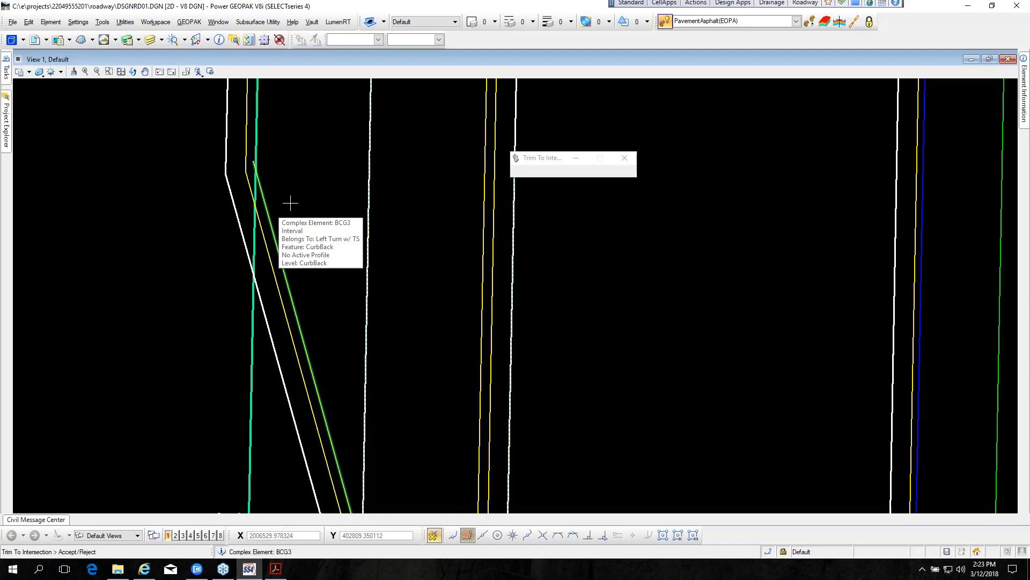
click(290, 203)
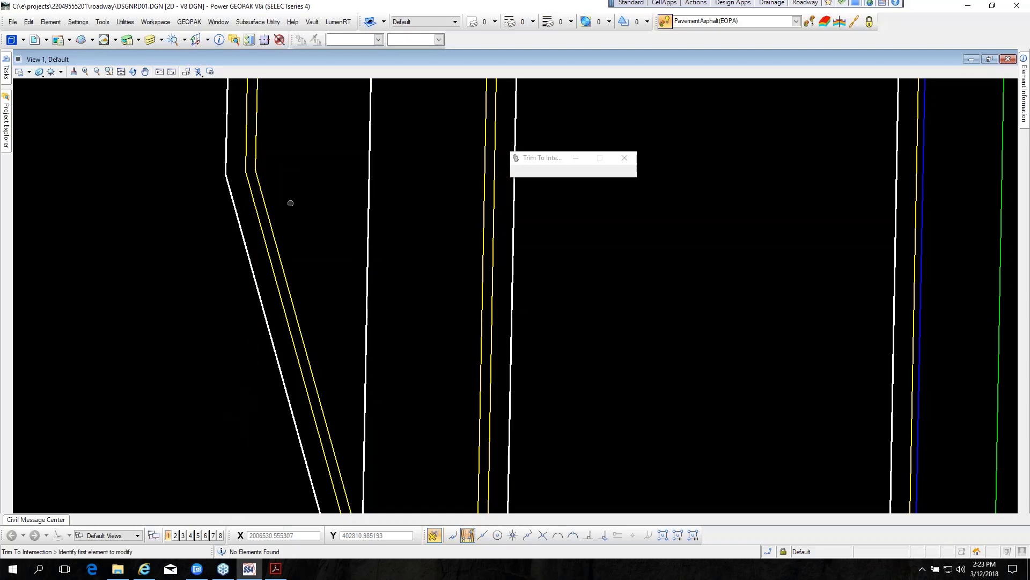
Step: Use Trim To Element to cut the east median's pavement edge and both curb lines at the dotted construction line where the taper ends
scroll(290, 203, down, 4)
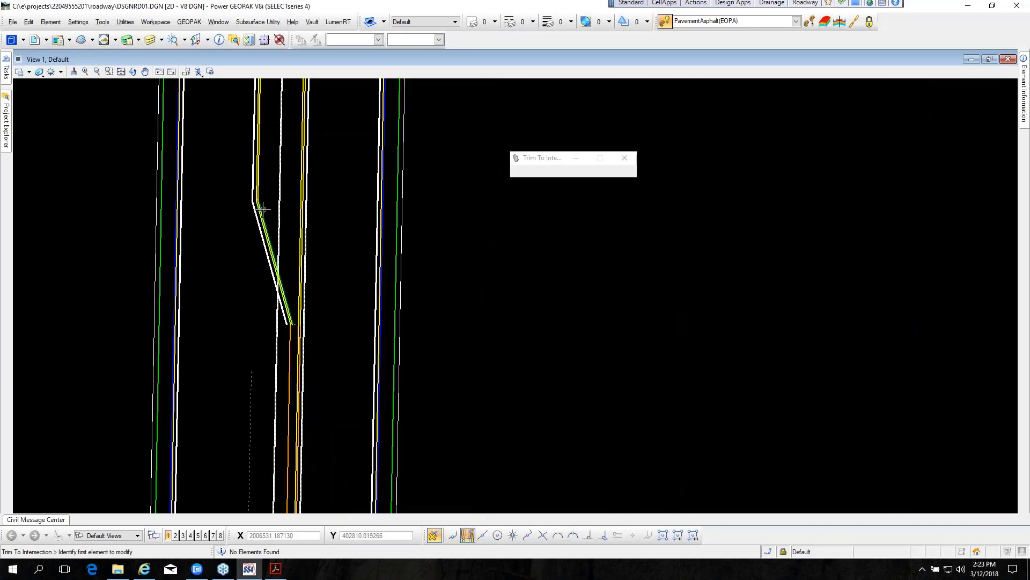
scroll(295, 333, up, 3)
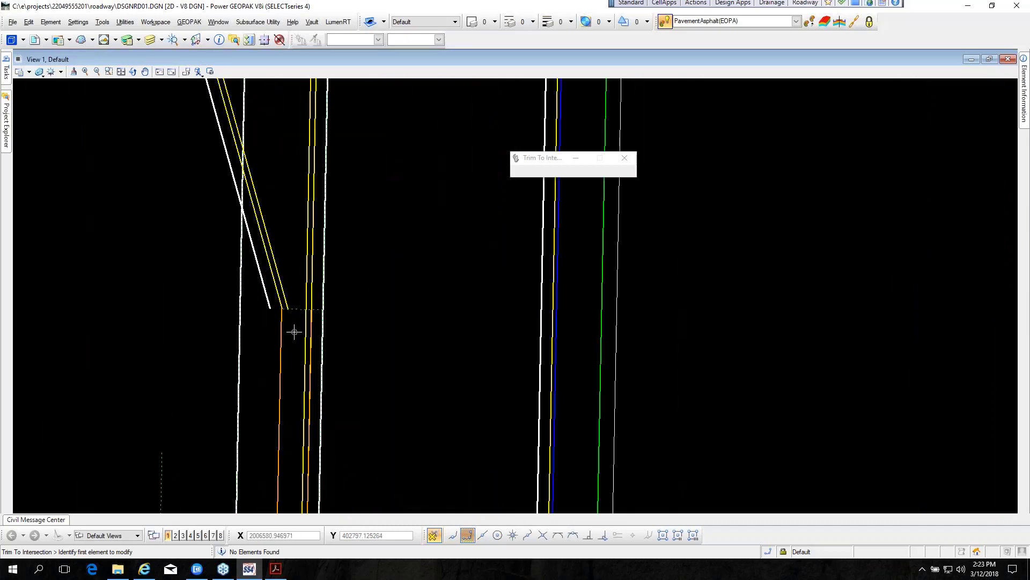
scroll(293, 319, down, 2)
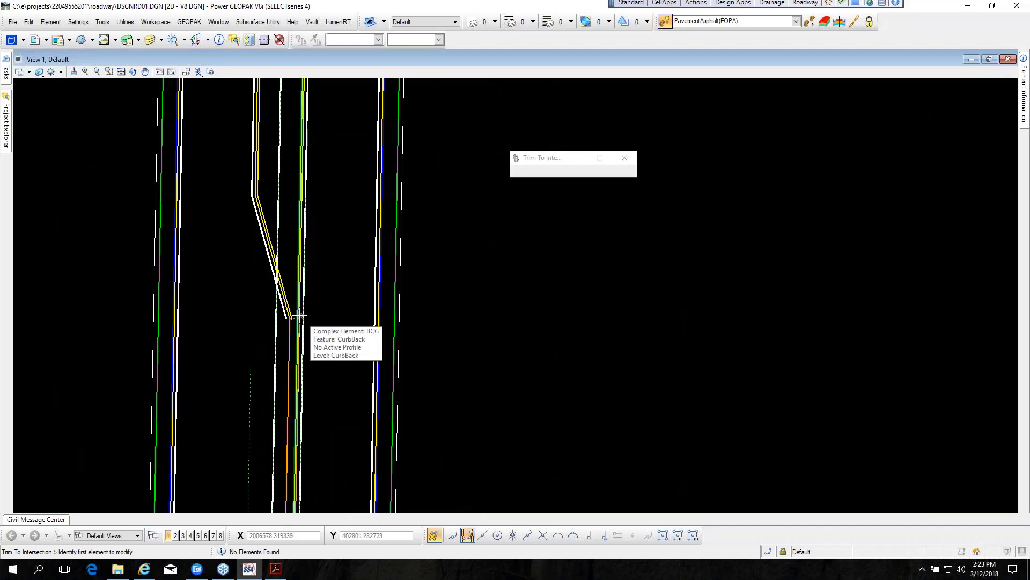
scroll(252, 182, up, 2)
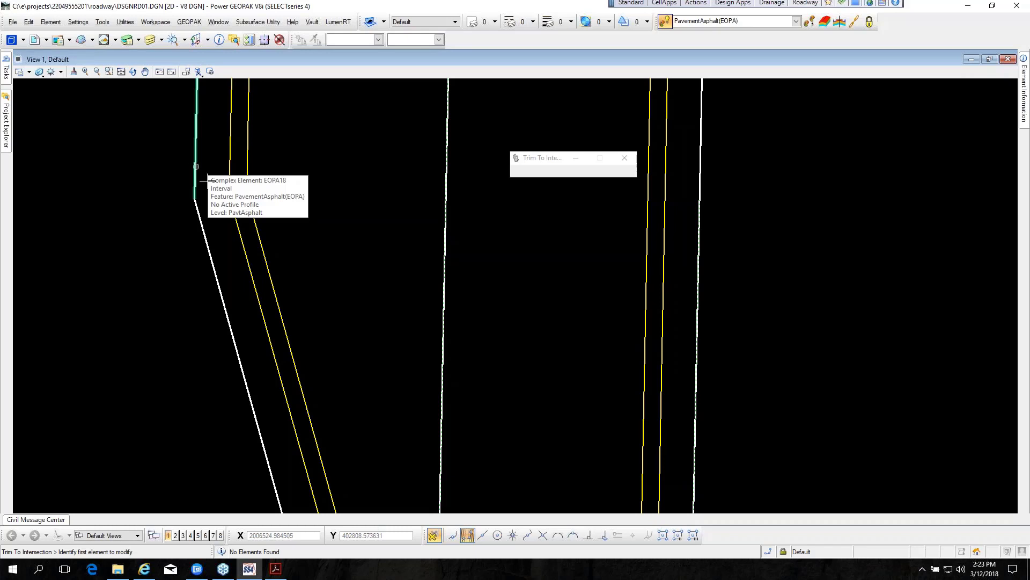
scroll(236, 209, down, 5)
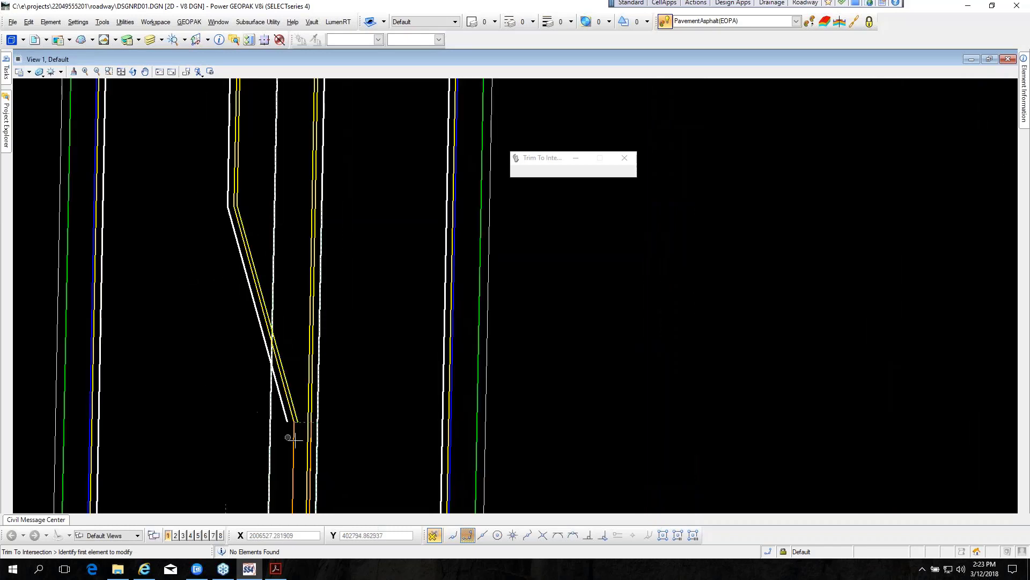
scroll(294, 432, up, 2)
scroll(295, 422, up, 2)
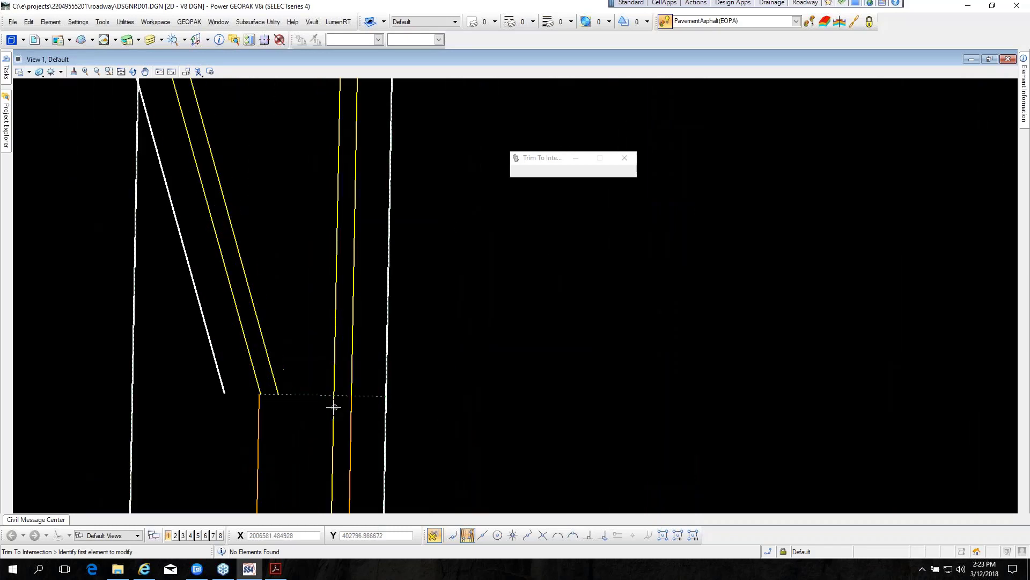
mouse_move(6, 73)
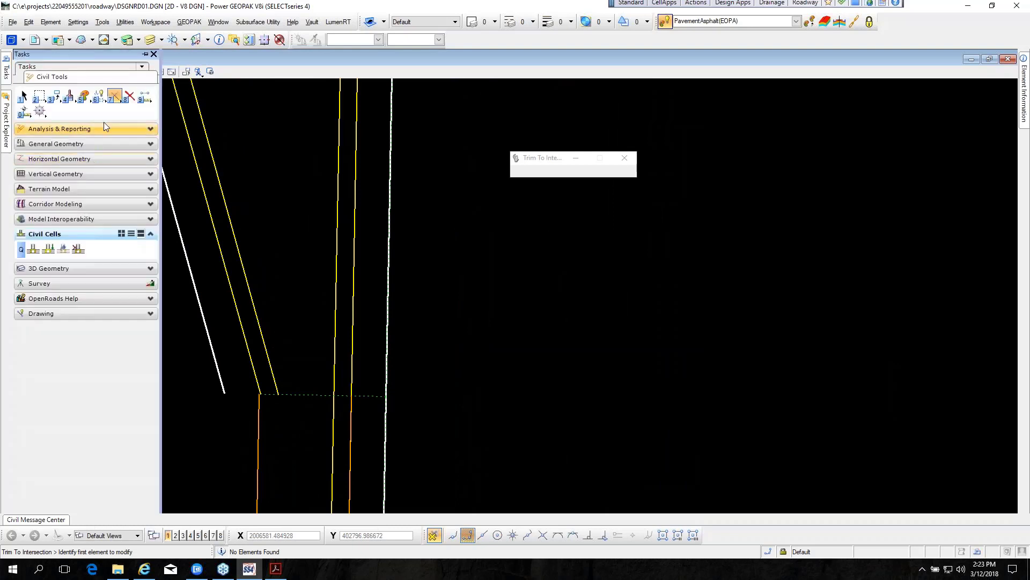
click(114, 97)
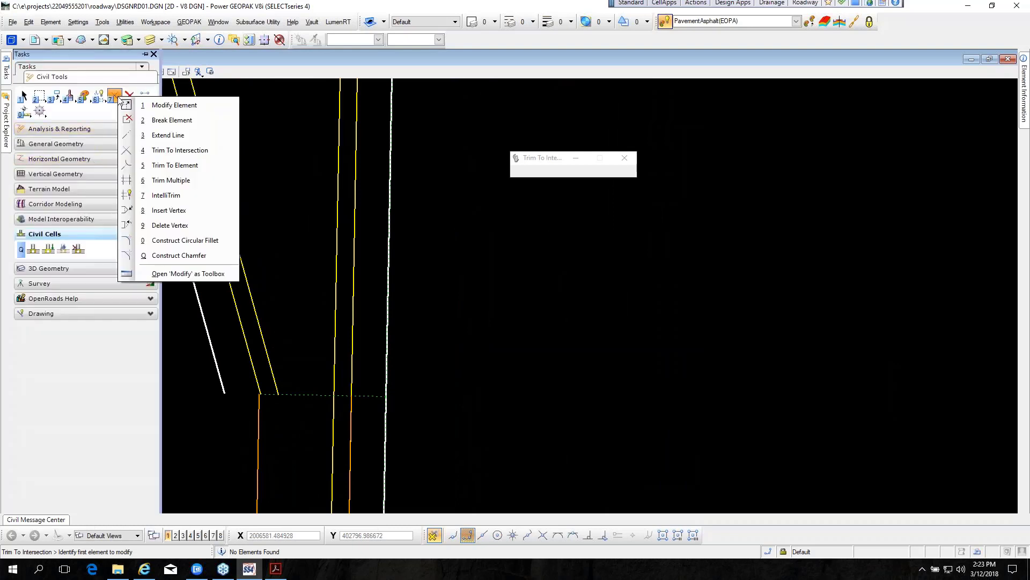
click(151, 166)
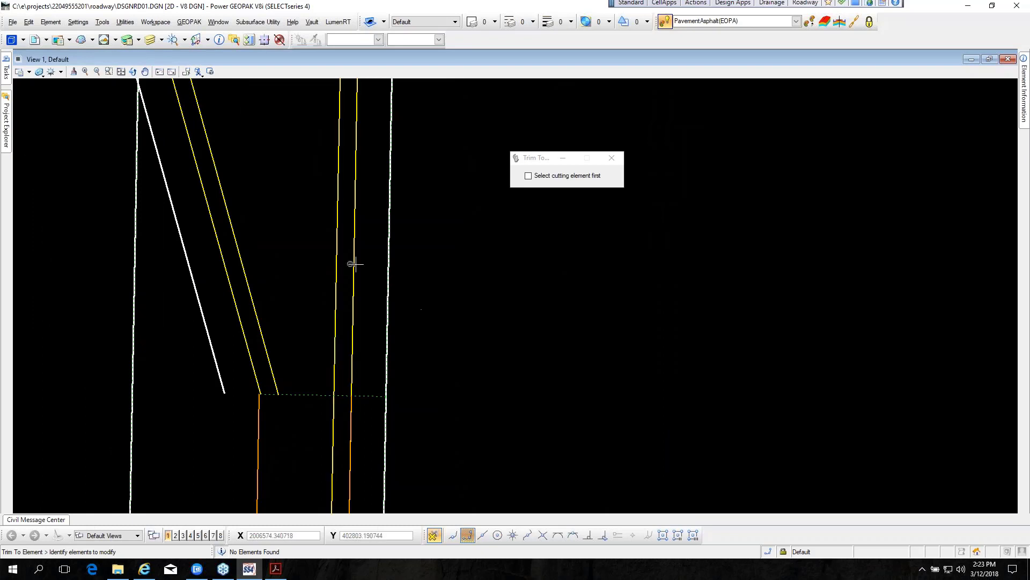
click(385, 264)
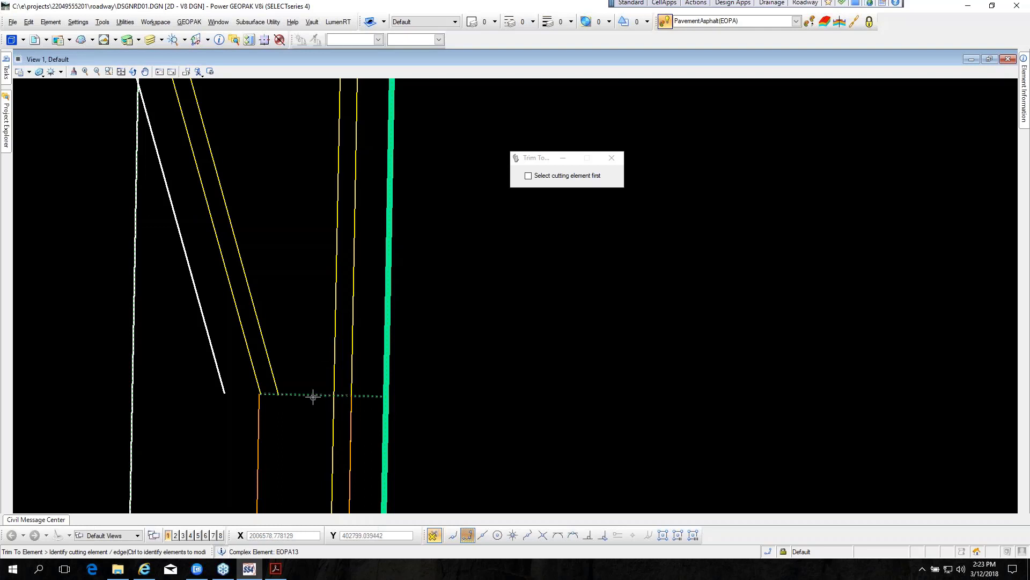
click(350, 365)
click(314, 395)
click(330, 356)
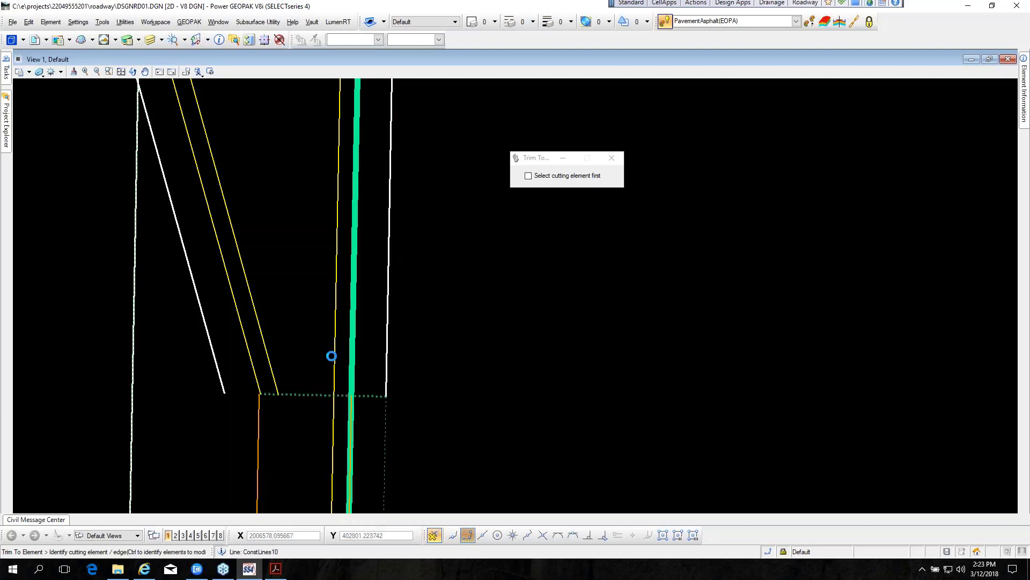
click(330, 355)
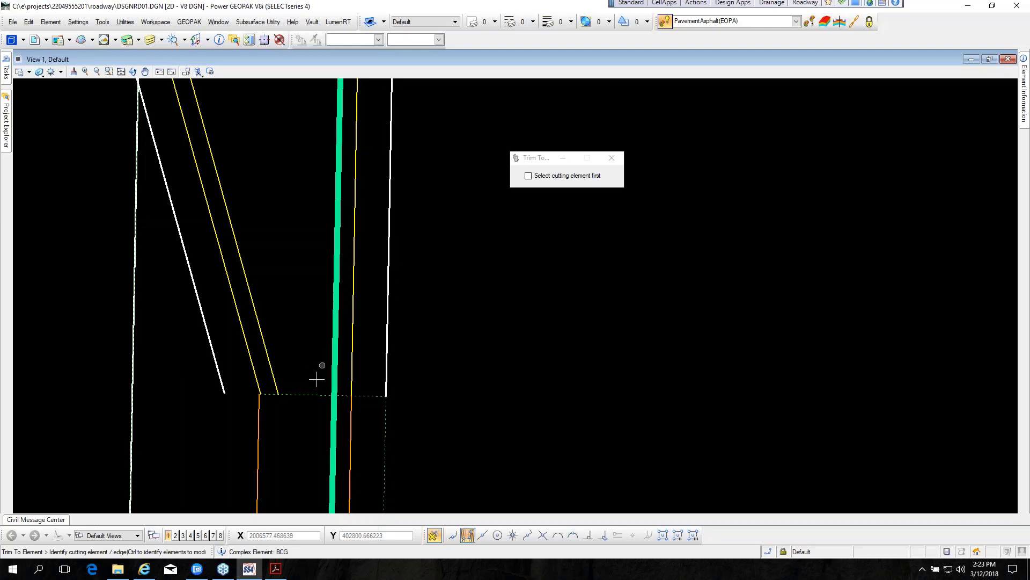
click(301, 370)
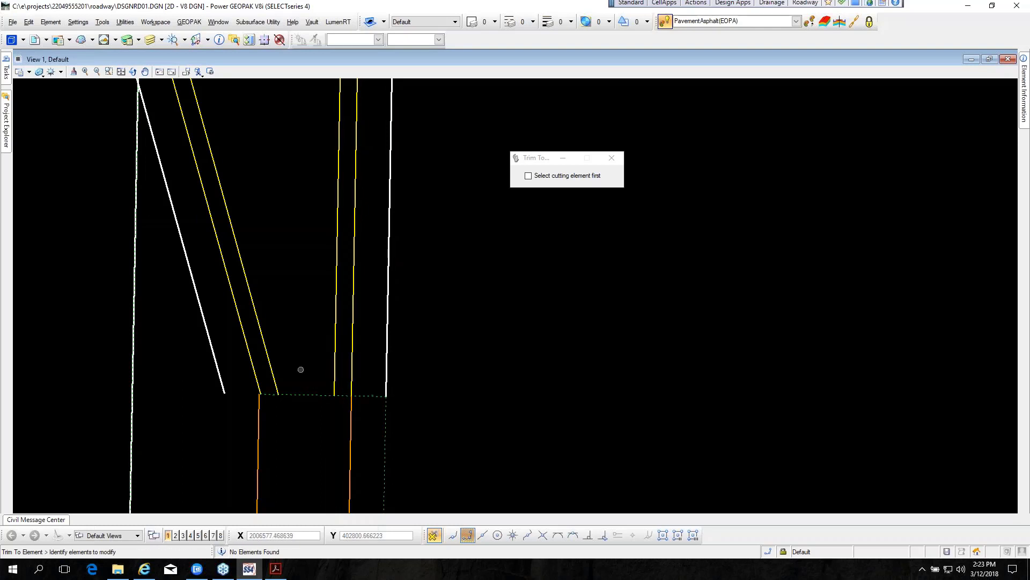
scroll(306, 368, down, 5)
scroll(346, 307, down, 4)
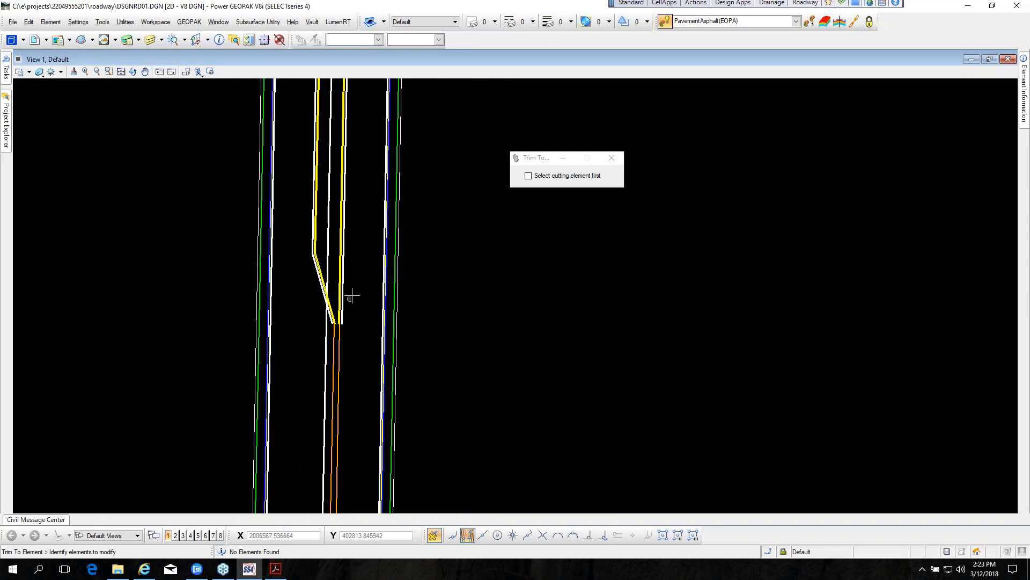
scroll(351, 297, down, 5)
scroll(344, 397, up, 5)
scroll(345, 400, down, 2)
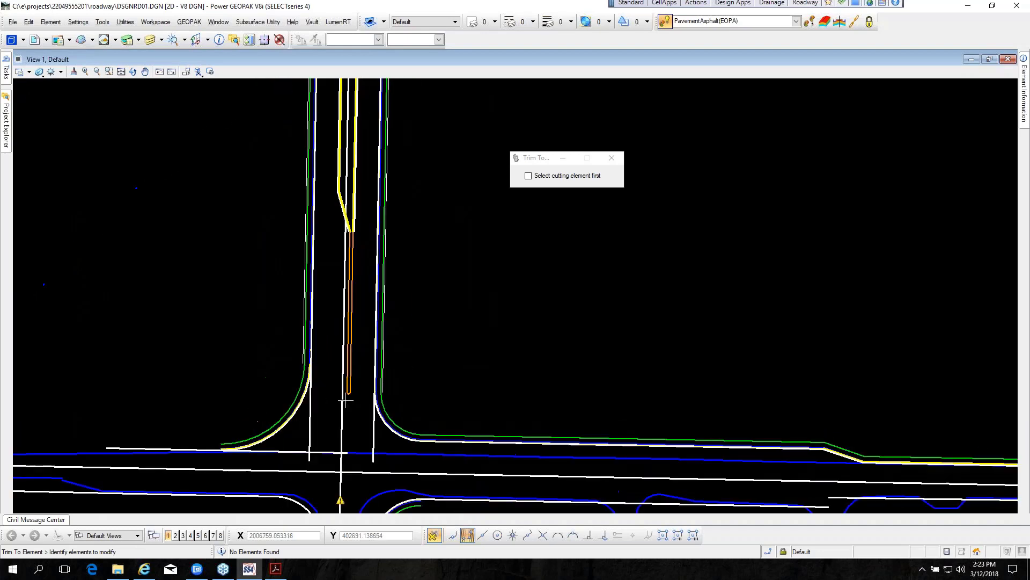